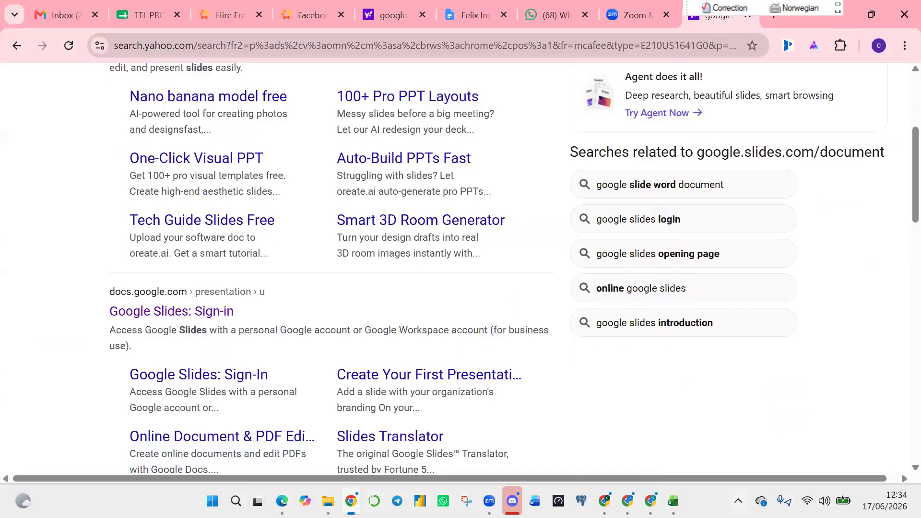
# Switch to the Hospital Dataset Assignment workbook in Excel and open its Dashboard sheet.
pyautogui.moveTo(673, 500)
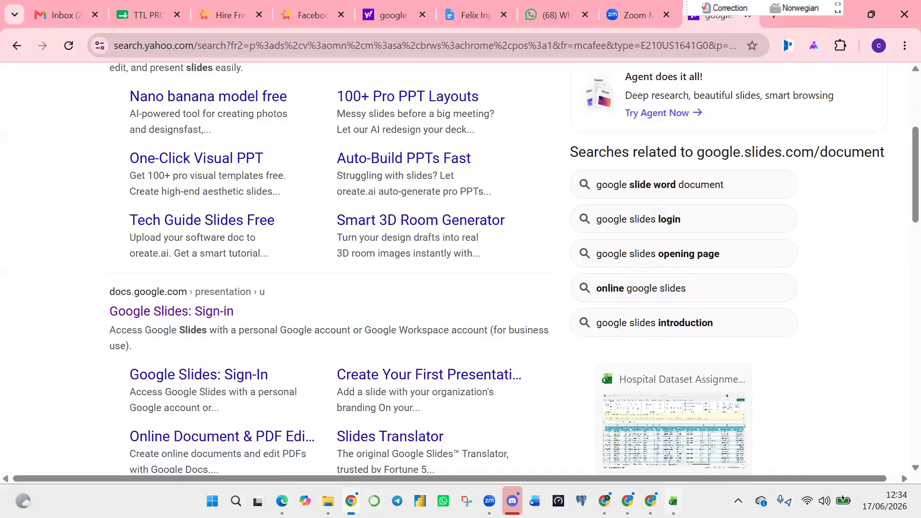
pyautogui.click(674, 422)
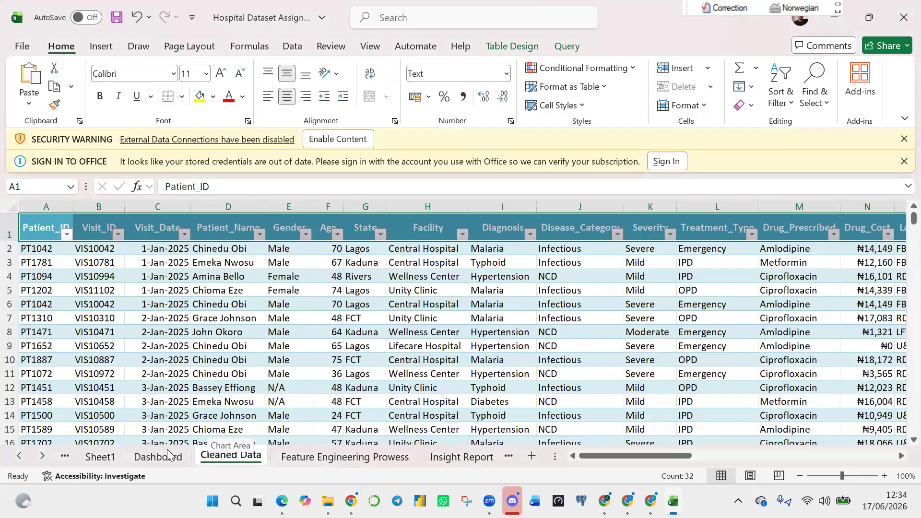
pyautogui.click(167, 449)
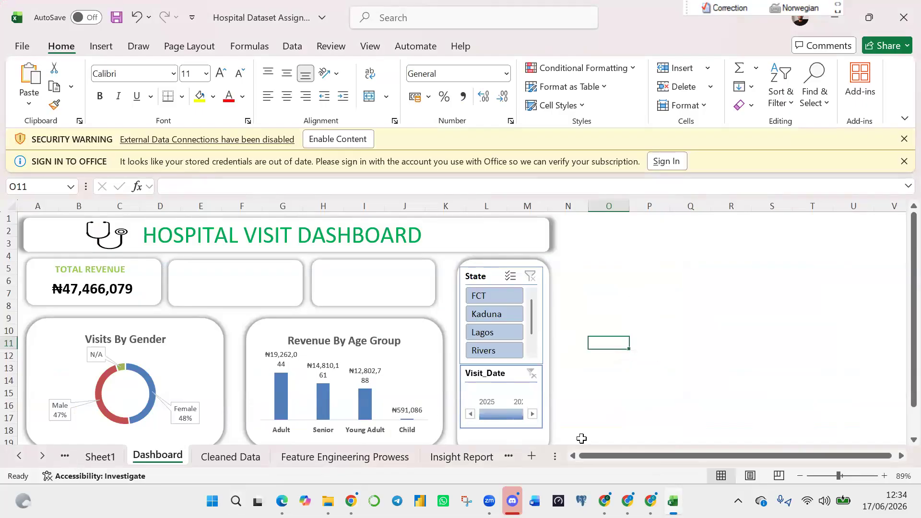
# Insert a new worksheet after the Dashboard sheet and name it Dashboard1.
pyautogui.click(531, 457)
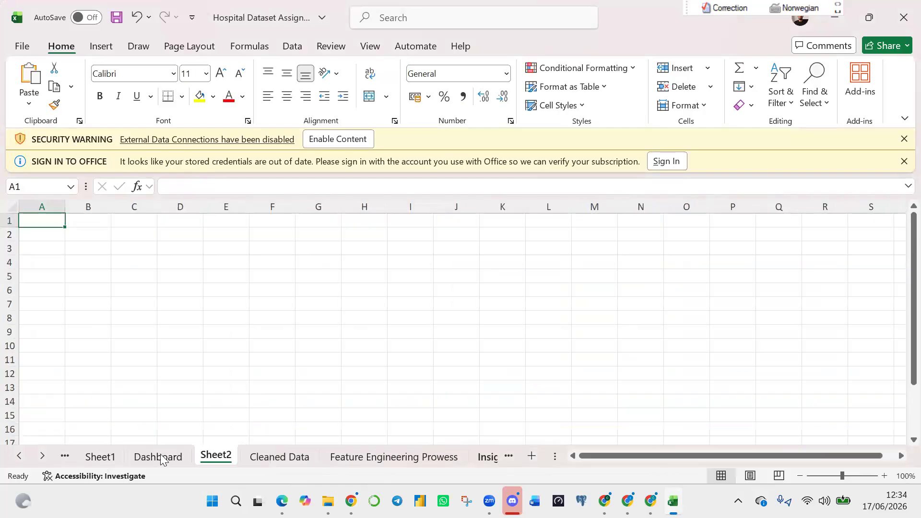
pyautogui.doubleClick(216, 457)
pyautogui.write('Das')
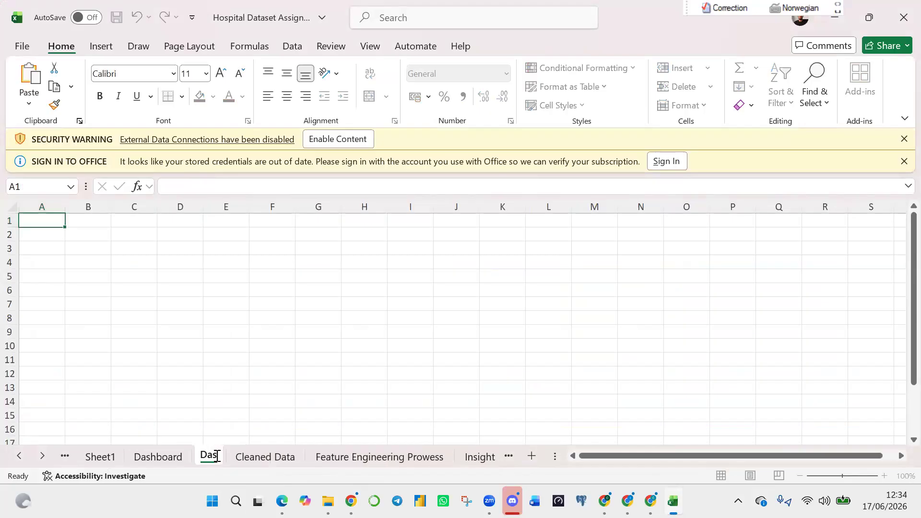
pyautogui.write('hboard')
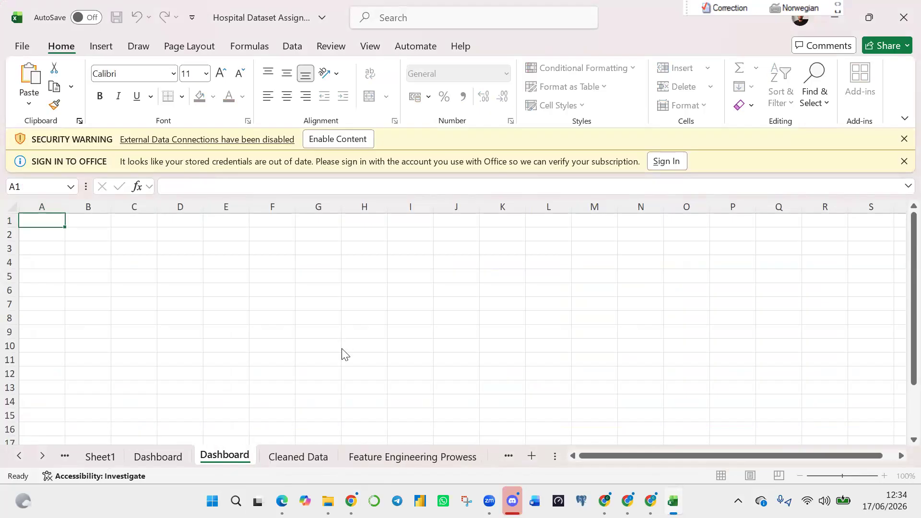
pyautogui.press('Return')
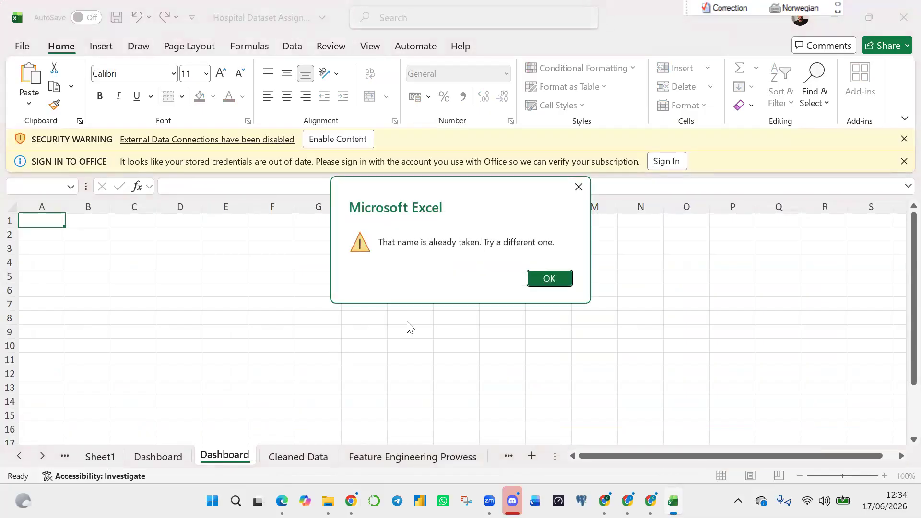
pyautogui.click(550, 279)
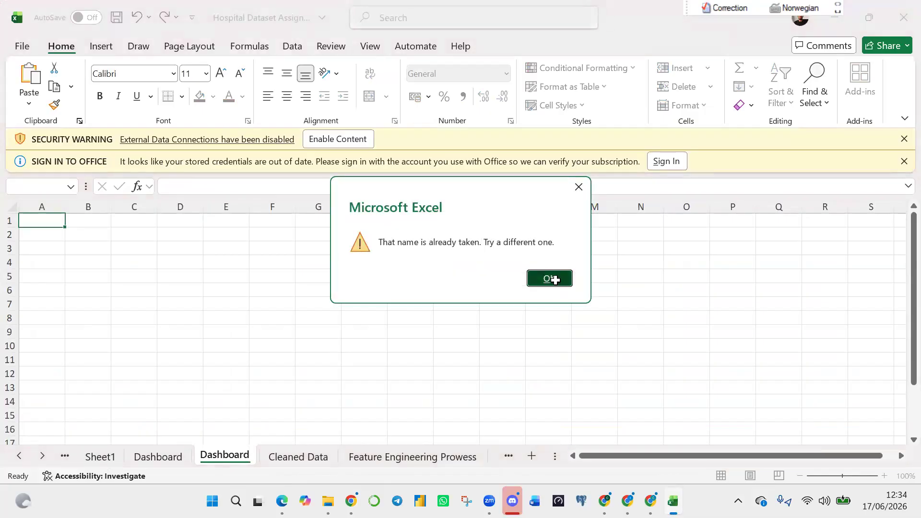
pyautogui.click(249, 454)
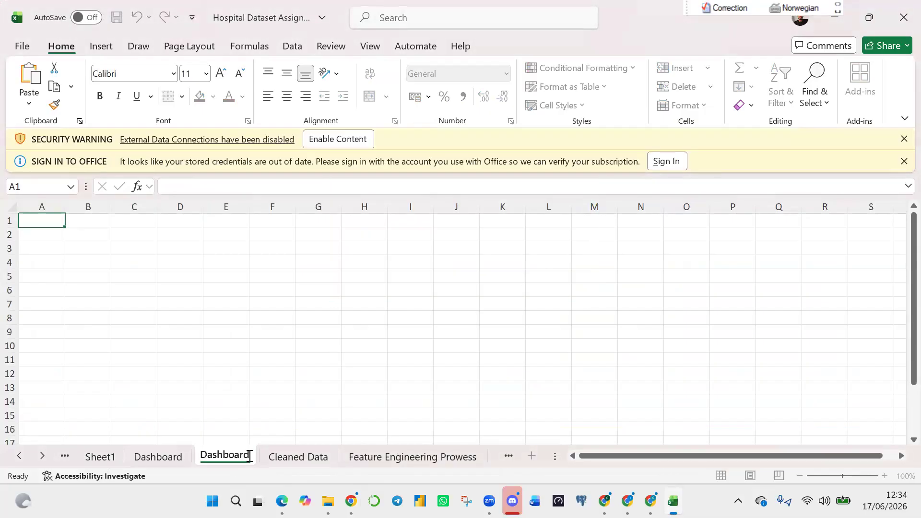
pyautogui.write('1')
pyautogui.press('Return')
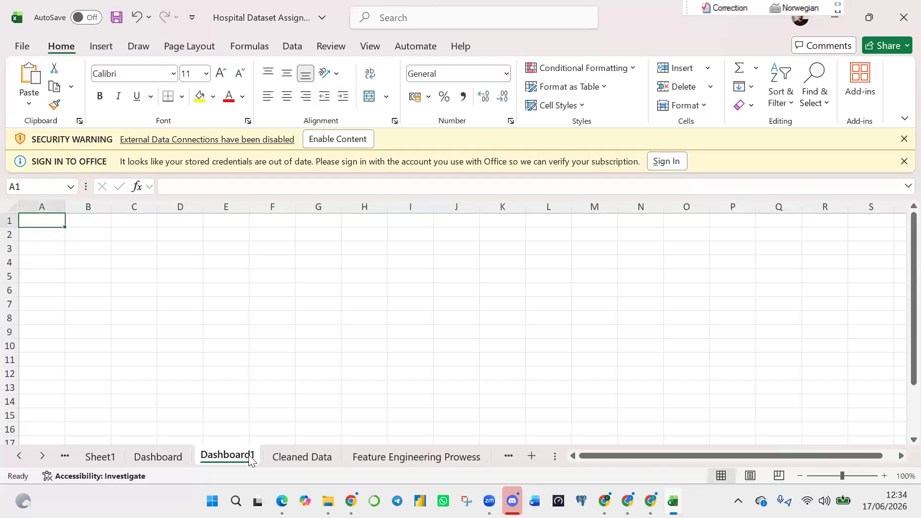
# Permanently delete Sheet1 and the old Dashboard worksheet from the workbook.
pyautogui.click(99, 456)
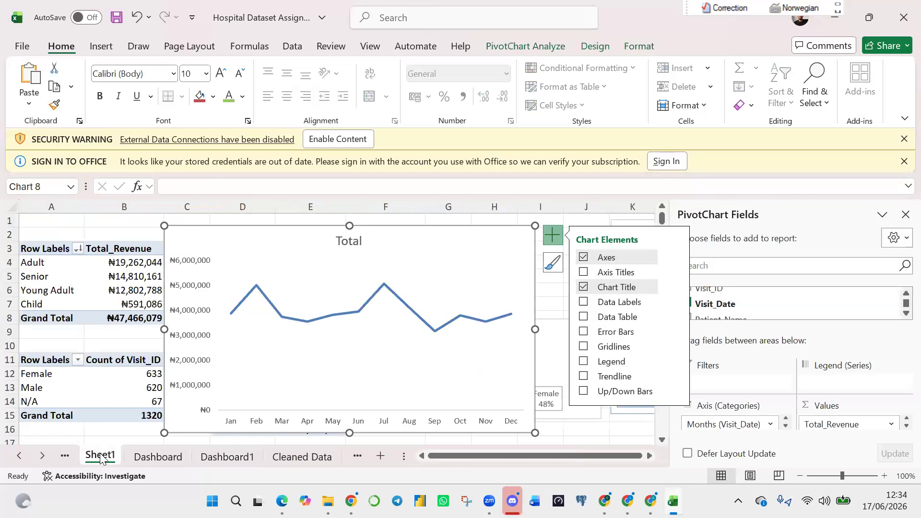
pyautogui.rightClick(101, 458)
pyautogui.click(155, 276)
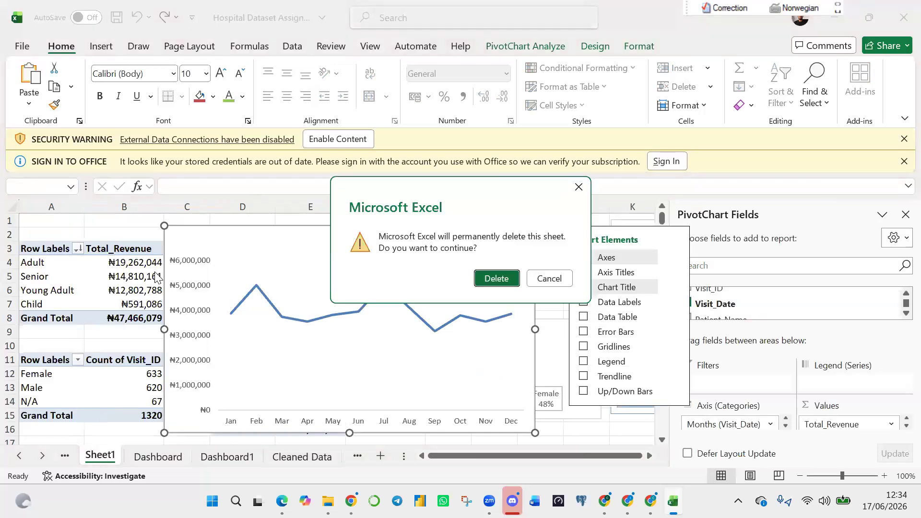
pyautogui.click(495, 279)
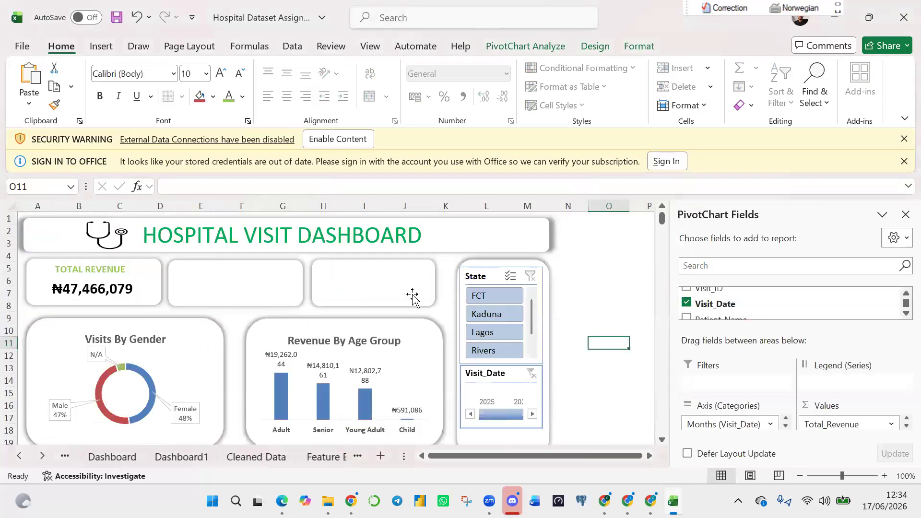
pyautogui.rightClick(115, 459)
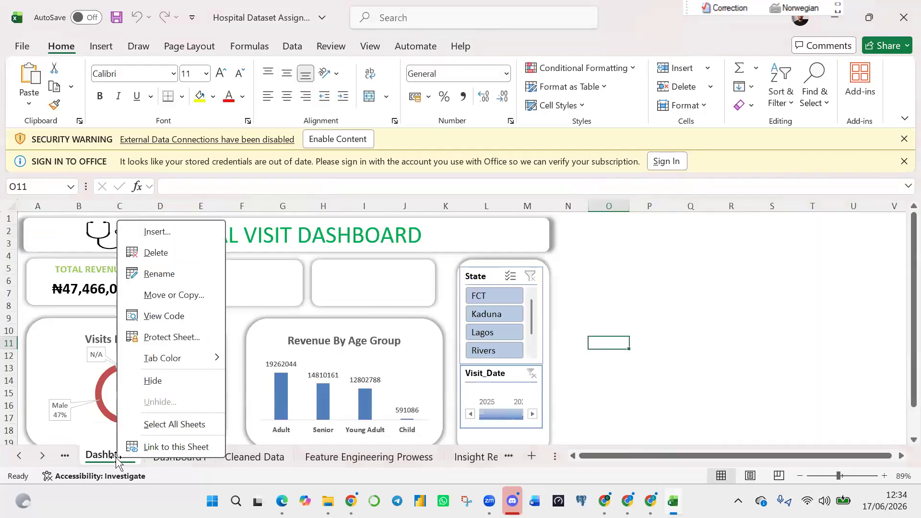
pyautogui.click(164, 257)
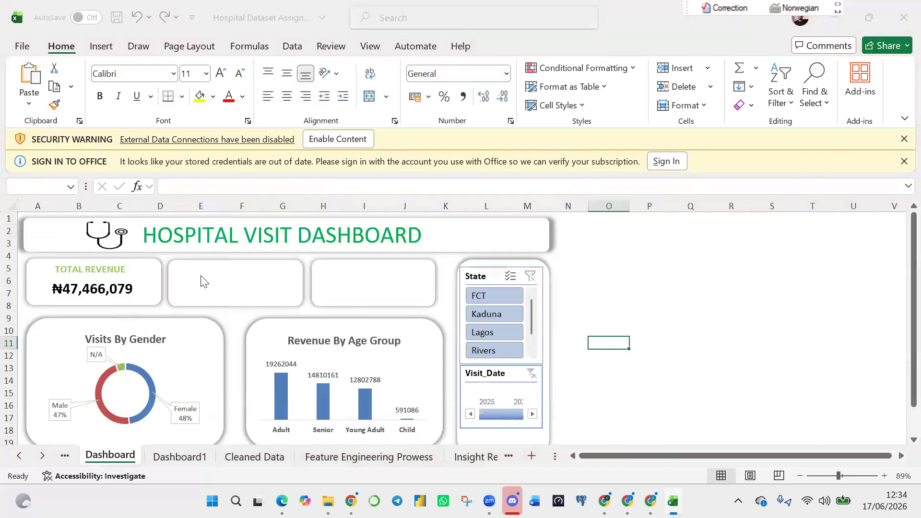
pyautogui.click(507, 278)
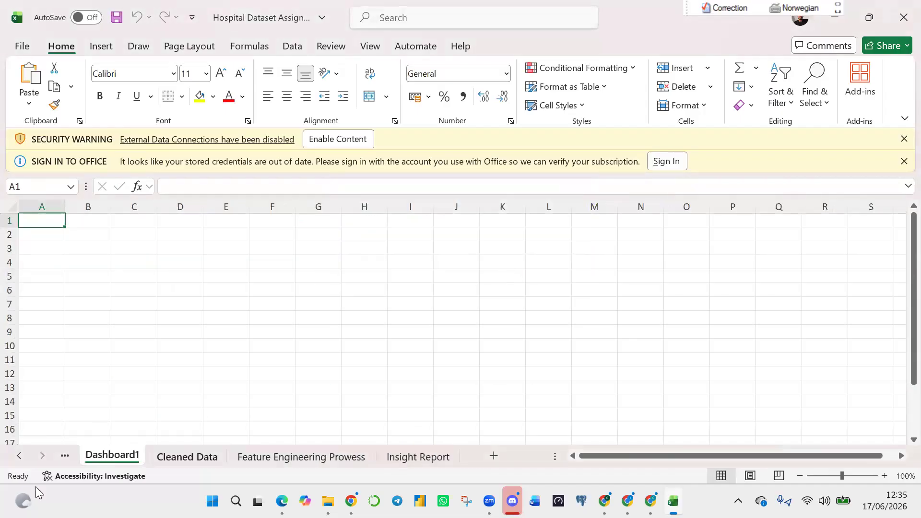
# Rename the Dashboard1 worksheet as Dashboard.
pyautogui.doubleClick(136, 457)
pyautogui.click(136, 455)
pyautogui.press('Return')
pyautogui.write('d')
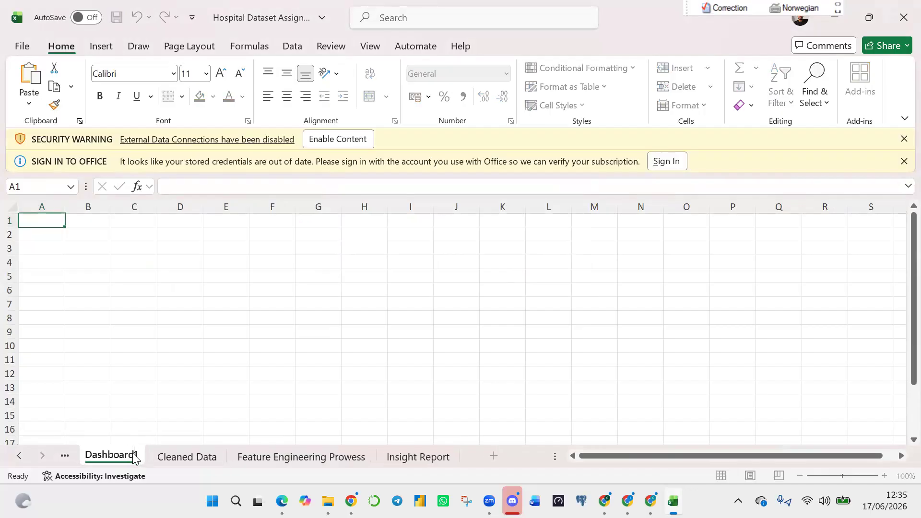
pyautogui.press('Delete')
pyautogui.click(134, 389)
# Look over the Hospital_Dirty_Data sheet and the blank Dashboard sheet.
pyautogui.click(65, 456)
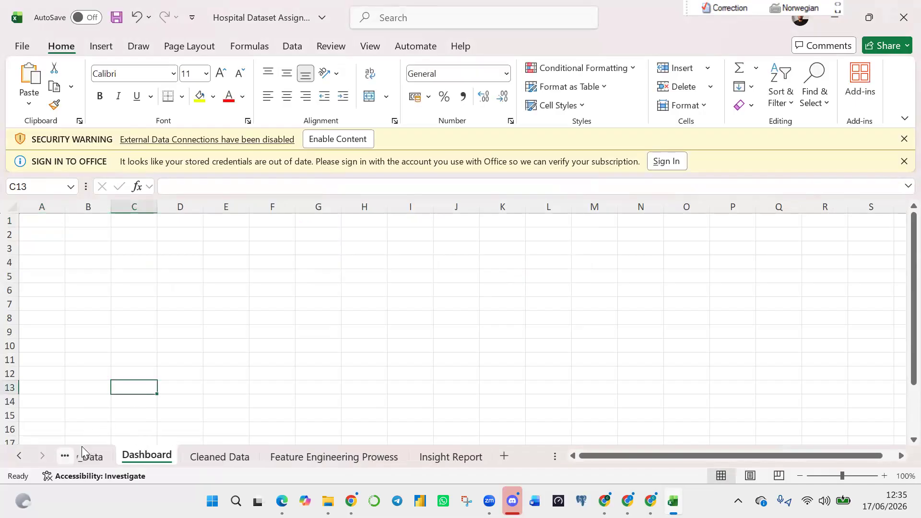
pyautogui.click(144, 457)
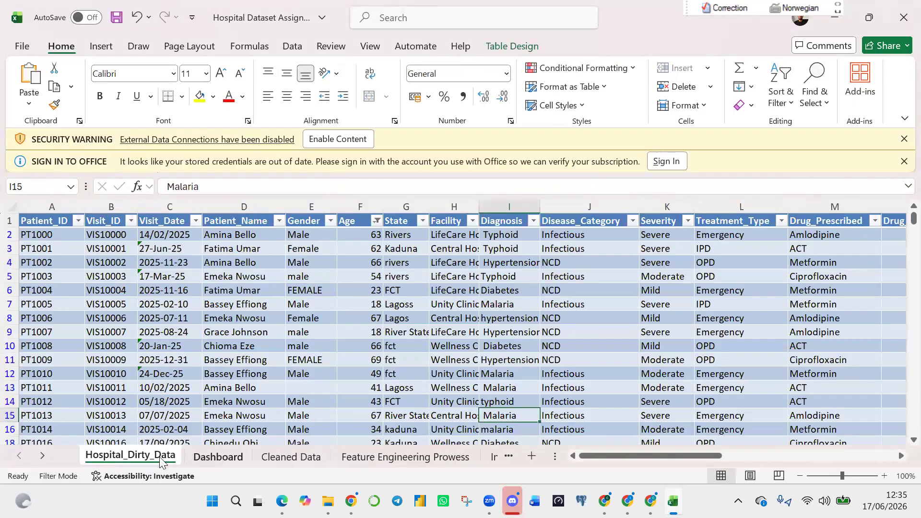
pyautogui.click(208, 458)
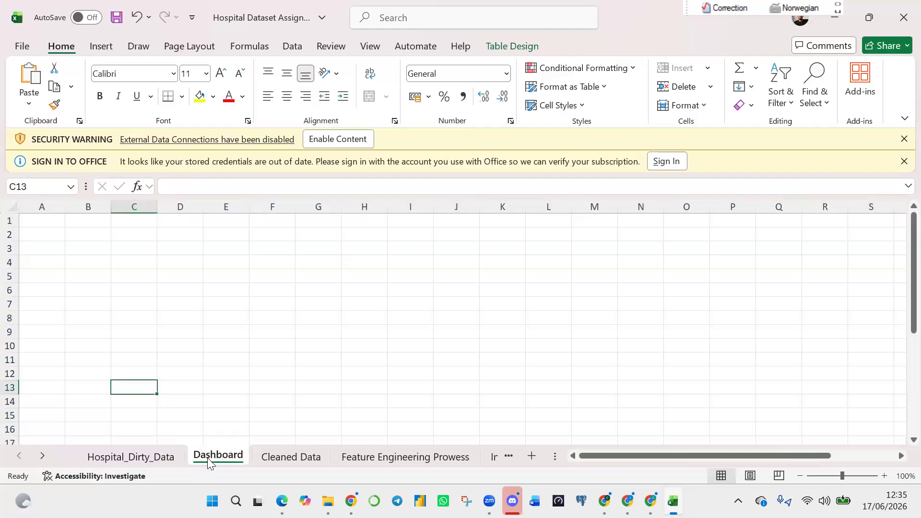
pyautogui.click(114, 459)
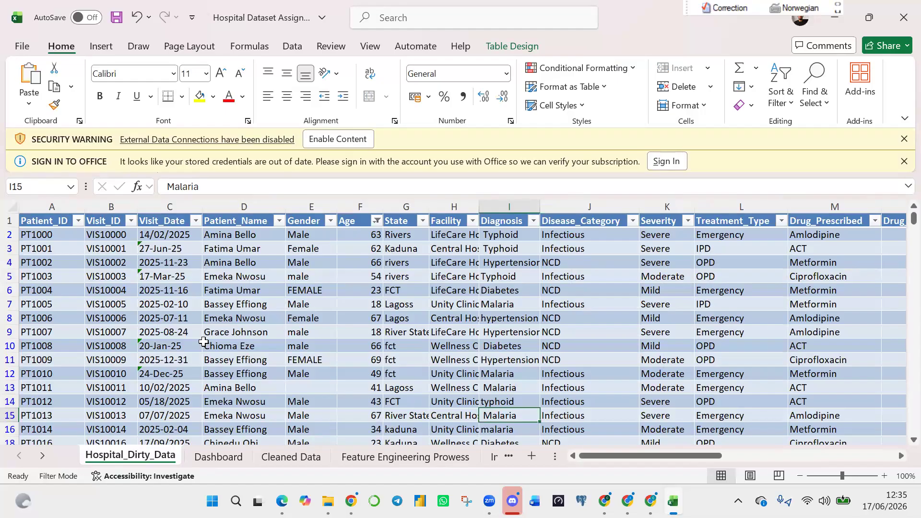
pyautogui.click(222, 455)
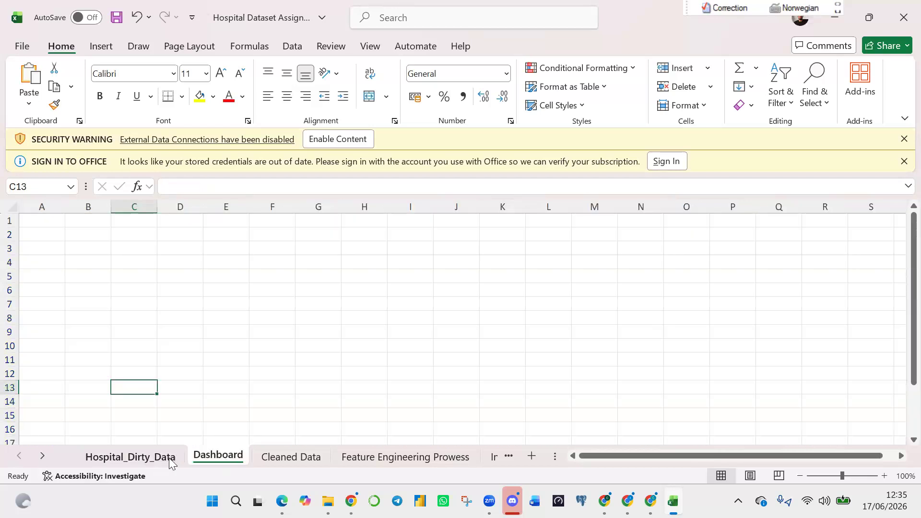
# Format the Total_Bill values in rows 2 to 23 of Hospital_Dirty_Data as Currency without decimal places.
pyautogui.click(170, 459)
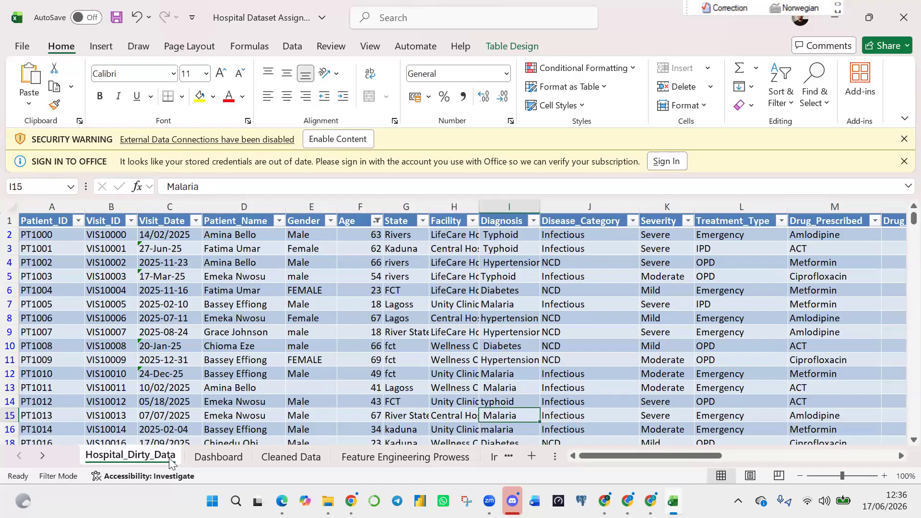
pyautogui.moveTo(655, 456); pyautogui.dragTo(798, 459)
pyautogui.click(579, 237)
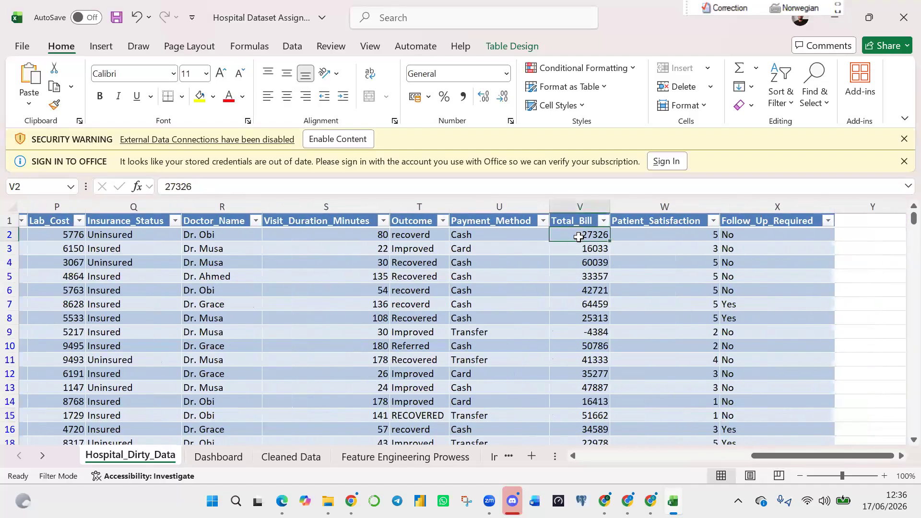
pyautogui.moveTo(579, 237); pyautogui.dragTo(580, 433)
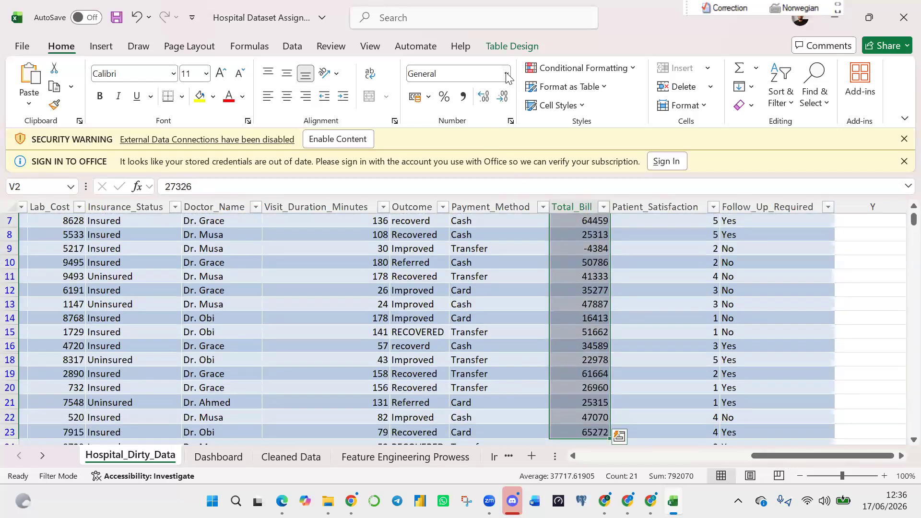
pyautogui.click(507, 75)
pyautogui.click(474, 174)
pyautogui.click(501, 97)
pyautogui.click(501, 97)
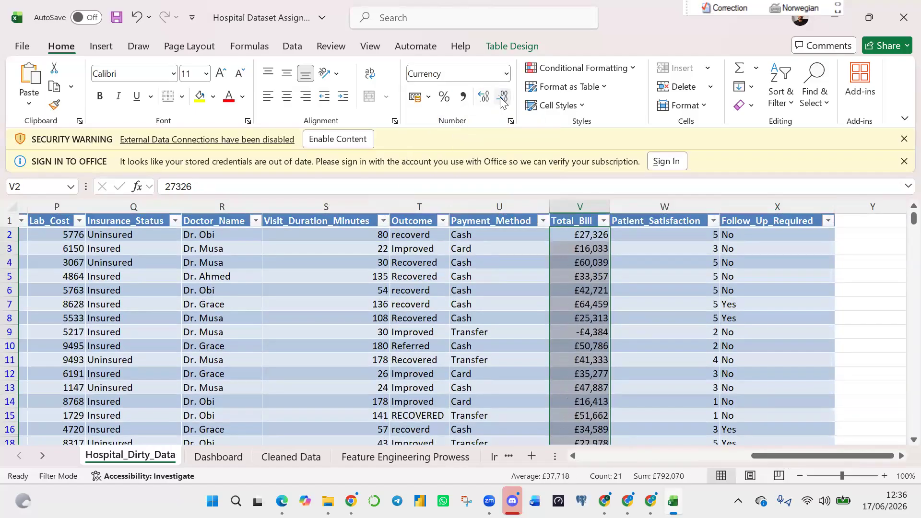
# Apply the Accounting format with the £ symbol to the selected Total_Bill values and remove both decimal places.
pyautogui.click(428, 99)
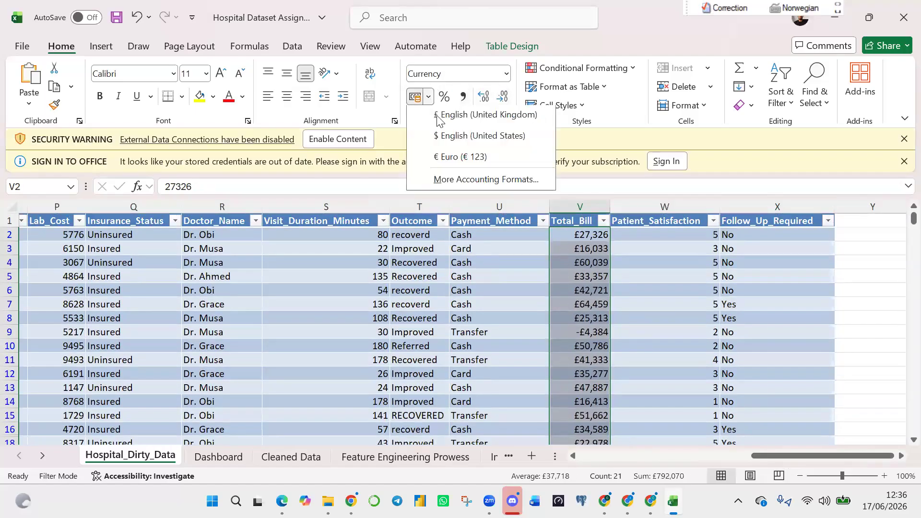
pyautogui.click(462, 182)
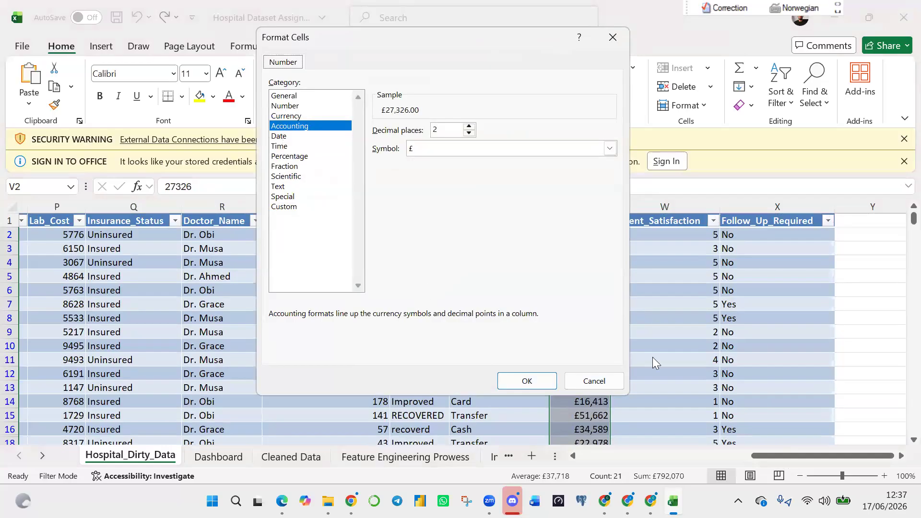
pyautogui.click(520, 384)
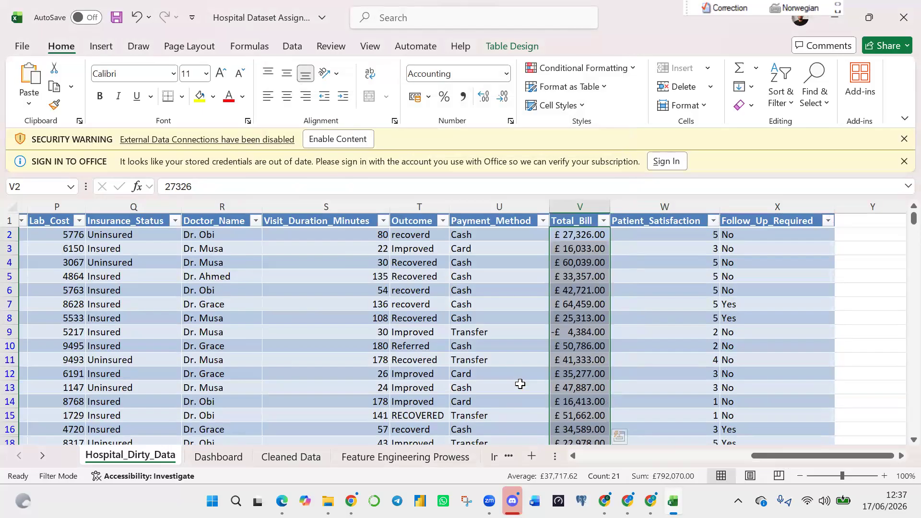
pyautogui.click(259, 78)
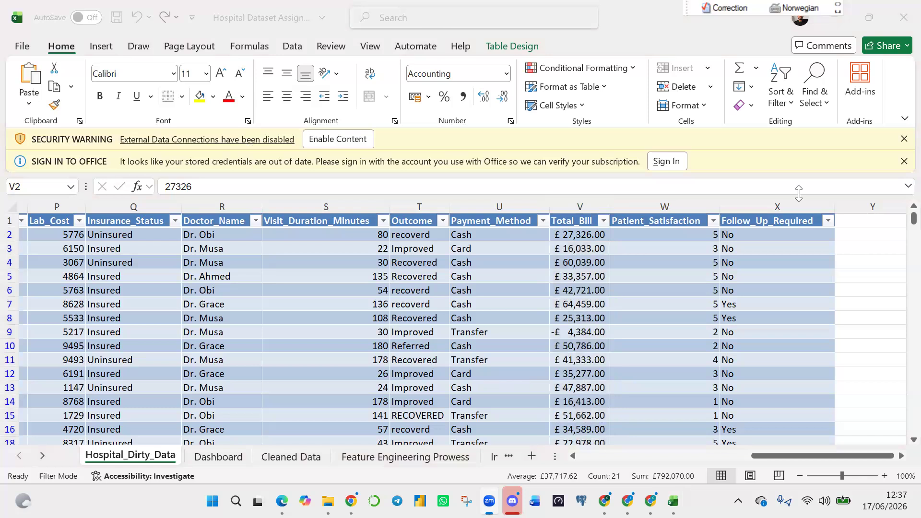
pyautogui.click(575, 236)
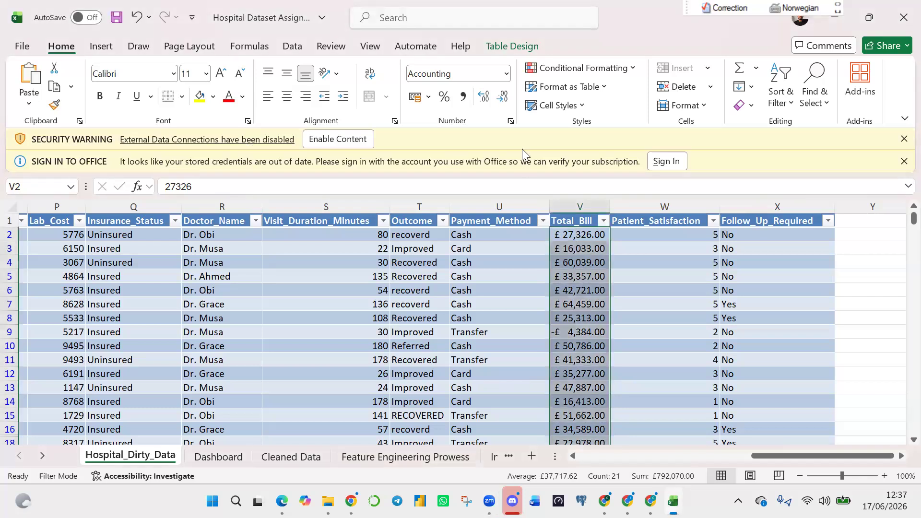
pyautogui.click(503, 99)
pyautogui.click(502, 100)
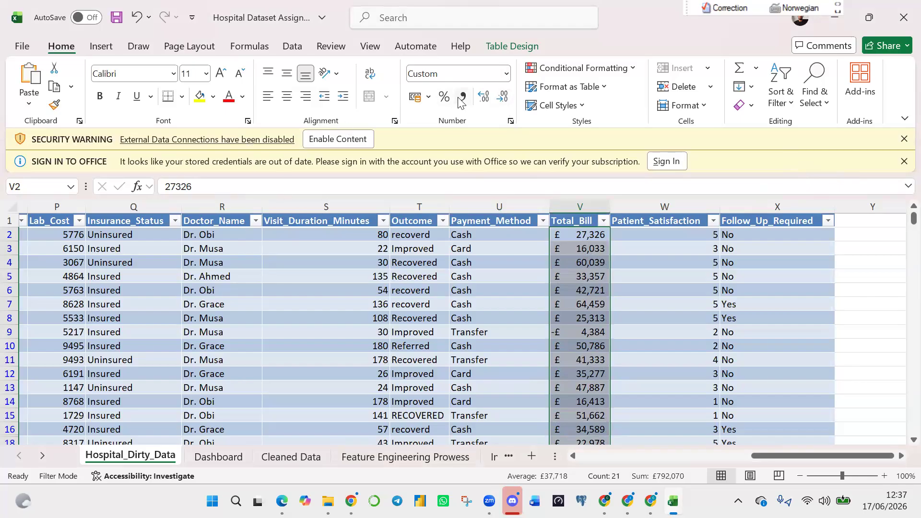
# Copy the Total_Bill number format onto the Lab_Cost values starting at cell P2 with Format Painter.
pyautogui.click(55, 104)
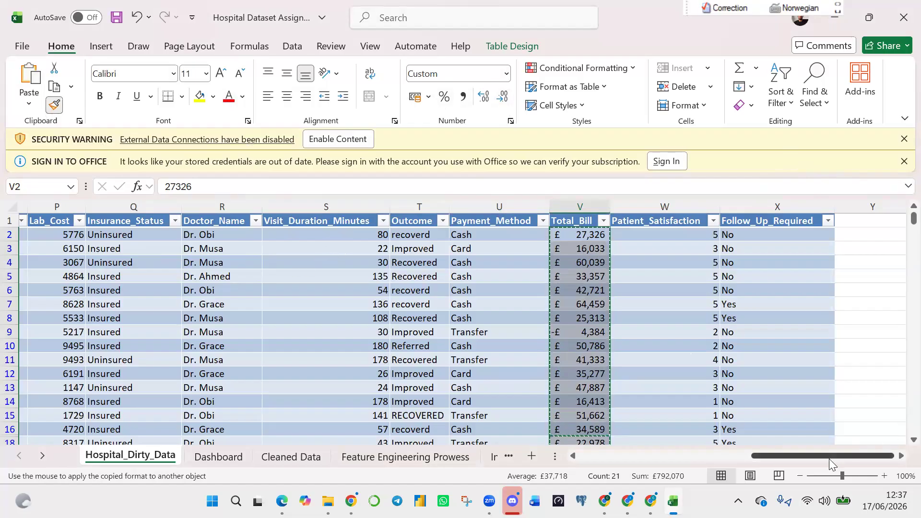
pyautogui.moveTo(829, 458); pyautogui.dragTo(754, 466)
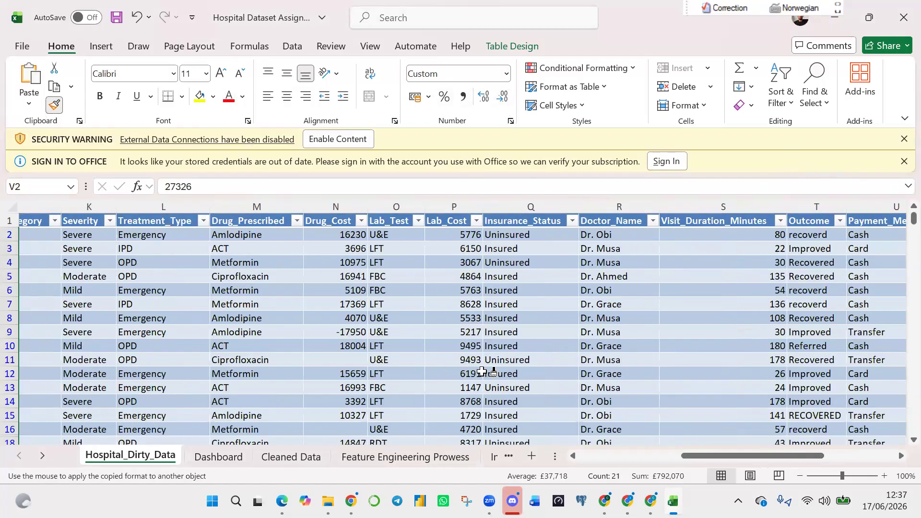
pyautogui.click(450, 237)
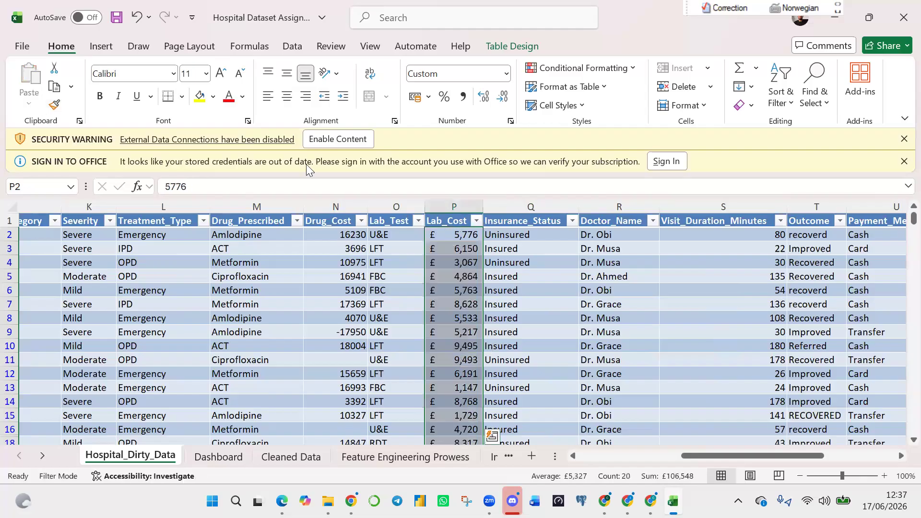
# Copy the Lab_Cost number format onto the Drug_Cost values starting at cell N2 with Format Painter.
pyautogui.click(55, 106)
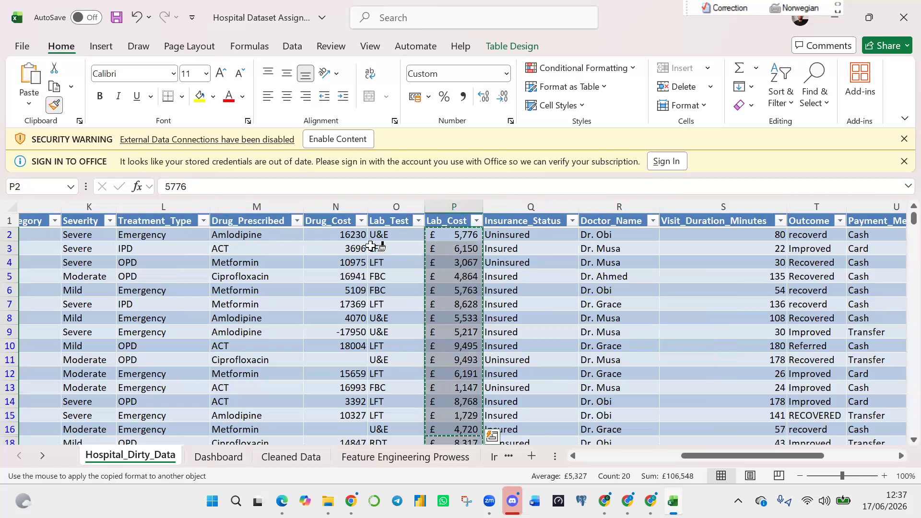
pyautogui.click(331, 234)
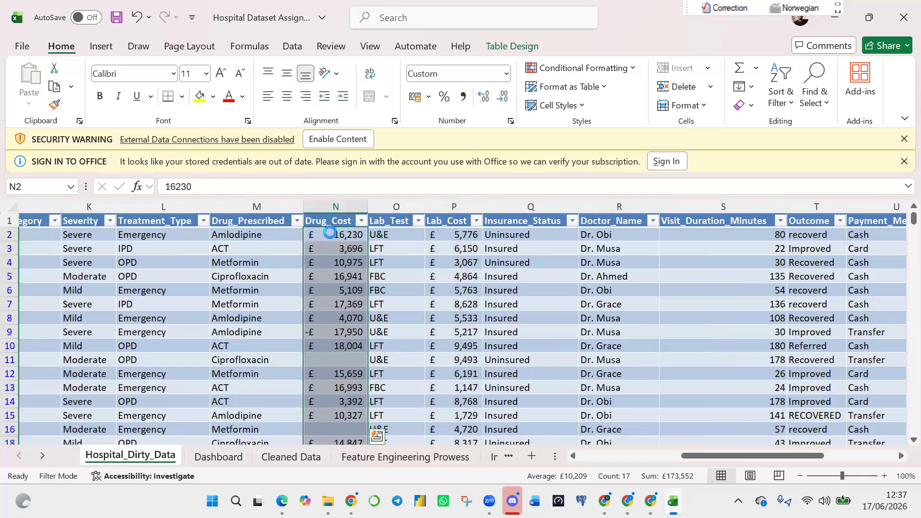
# Look over the columns of the Hospital_Dirty_Data sheet from Patient_ID to Follow_Up_Required, including the formatted cost columns and Outcome.
pyautogui.moveTo(744, 453); pyautogui.dragTo(815, 460)
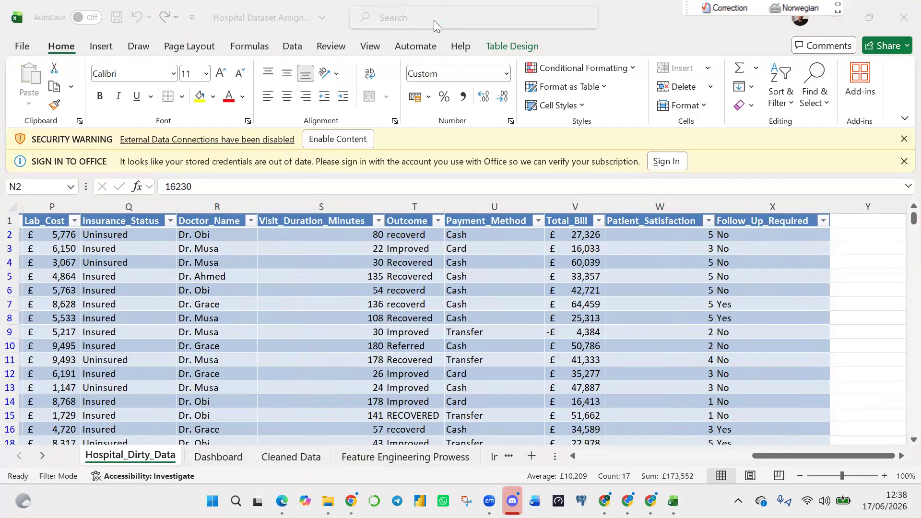
pyautogui.click(835, 455)
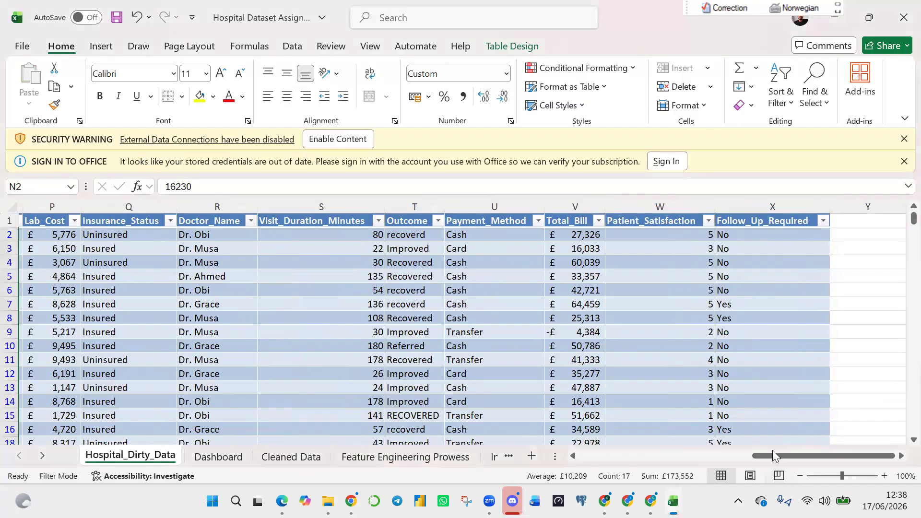
pyautogui.moveTo(774, 455); pyautogui.dragTo(711, 459)
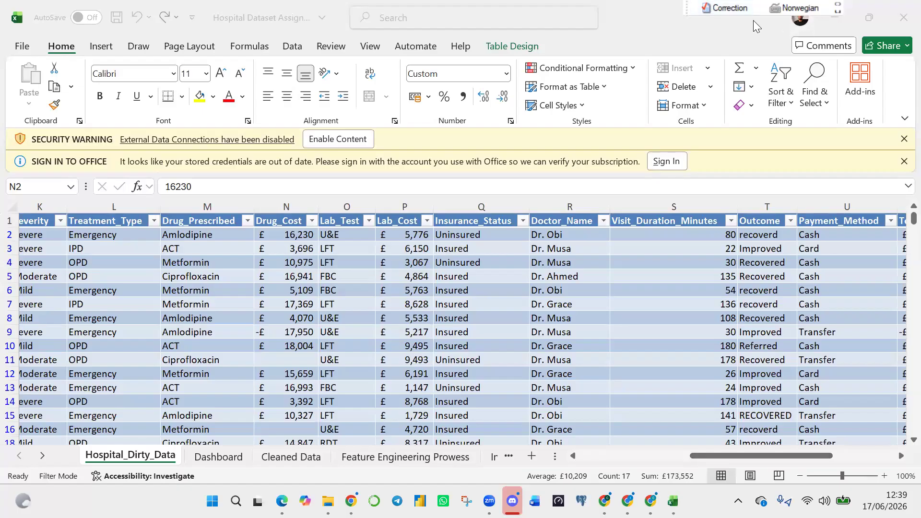
pyautogui.click(717, 454)
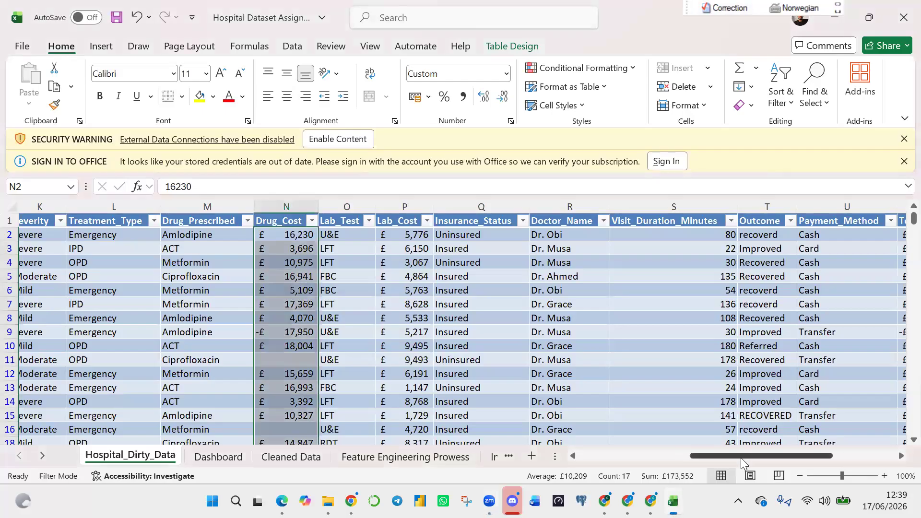
pyautogui.click(544, 333)
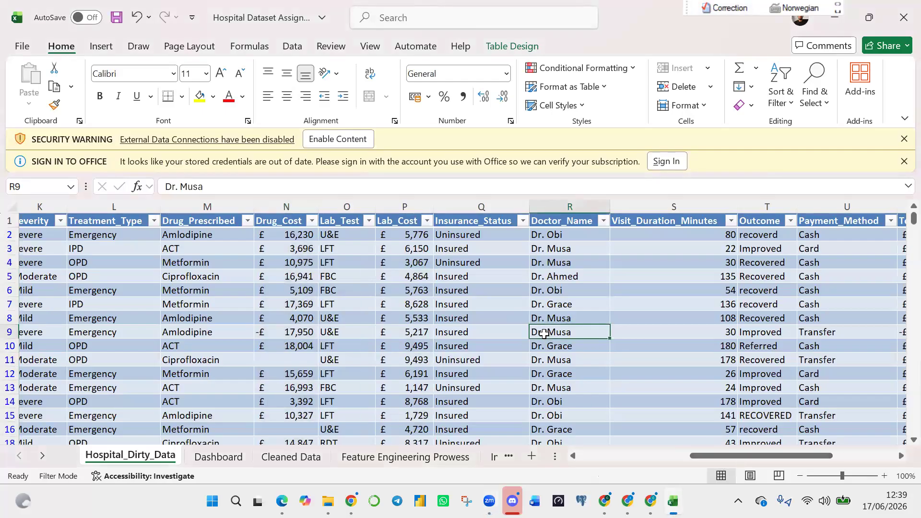
pyautogui.moveTo(728, 457); pyautogui.dragTo(783, 455)
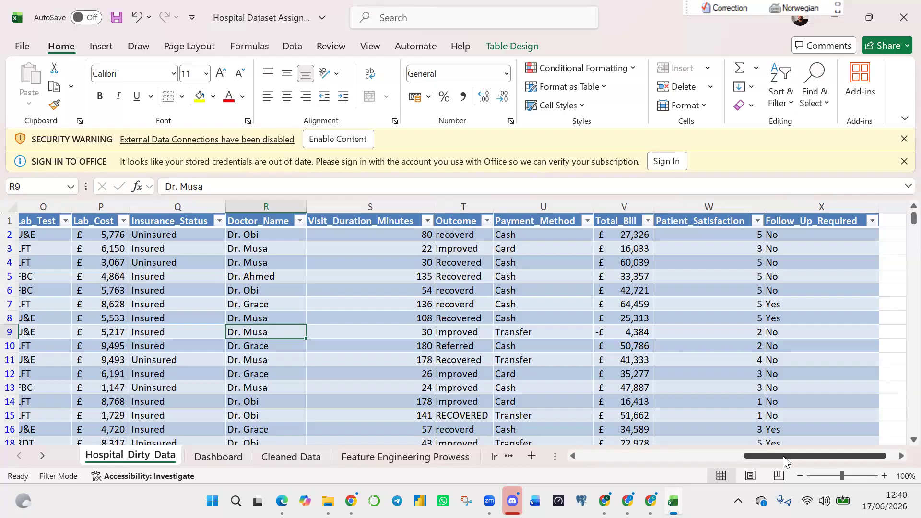
pyautogui.moveTo(783, 455); pyautogui.dragTo(751, 461)
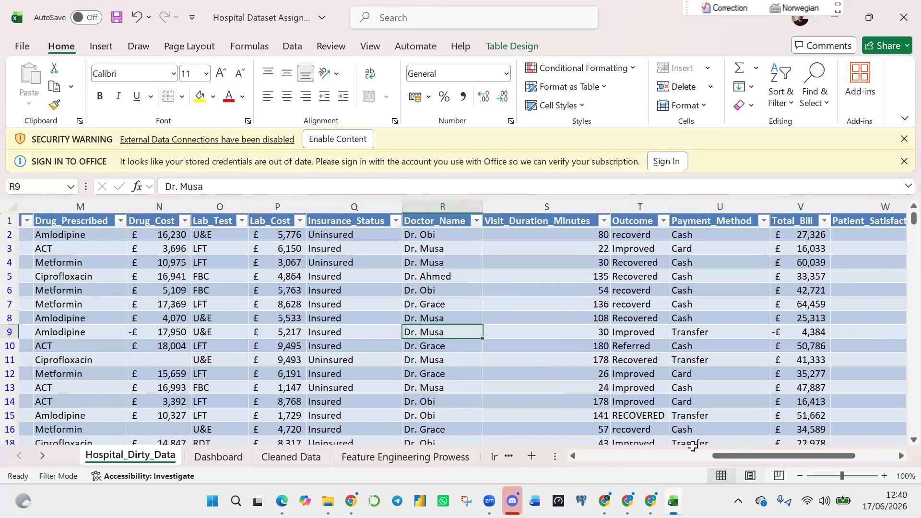
pyautogui.click(636, 229)
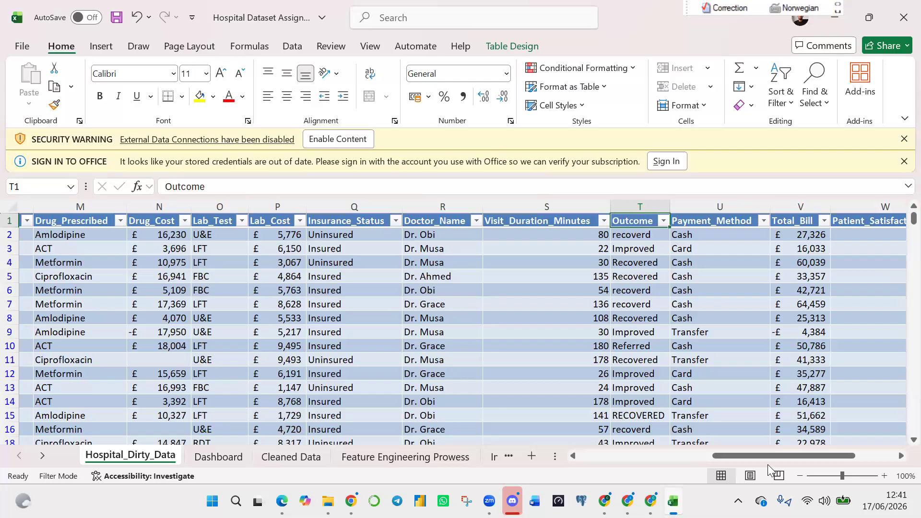
pyautogui.moveTo(766, 459); pyautogui.dragTo(646, 473)
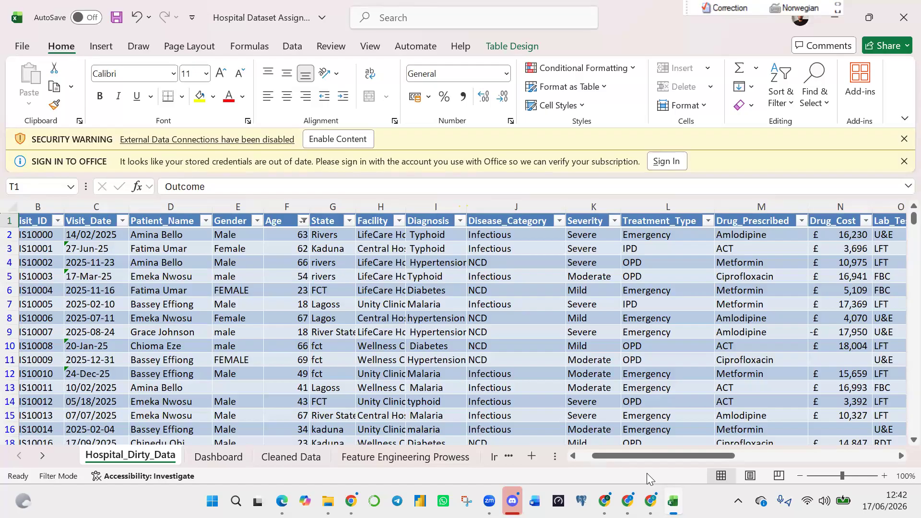
pyautogui.moveTo(627, 454); pyautogui.dragTo(540, 430)
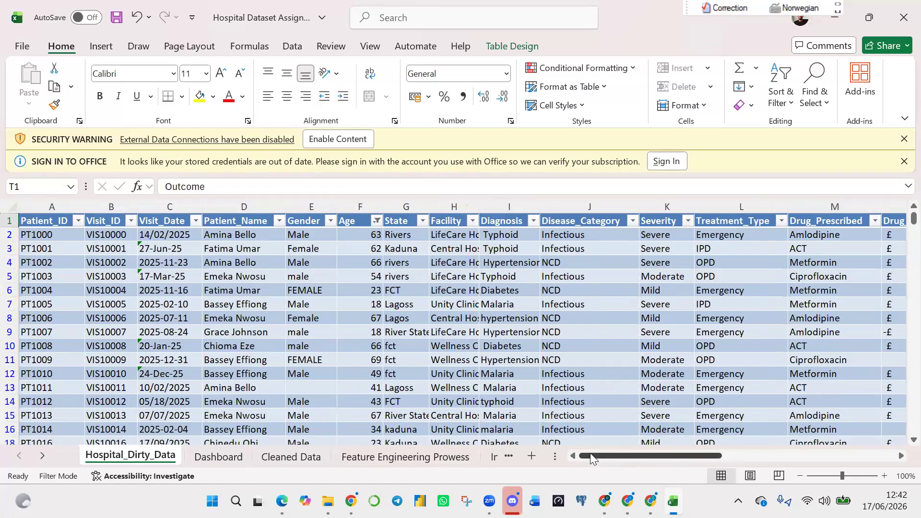
pyautogui.moveTo(621, 454); pyautogui.dragTo(651, 454)
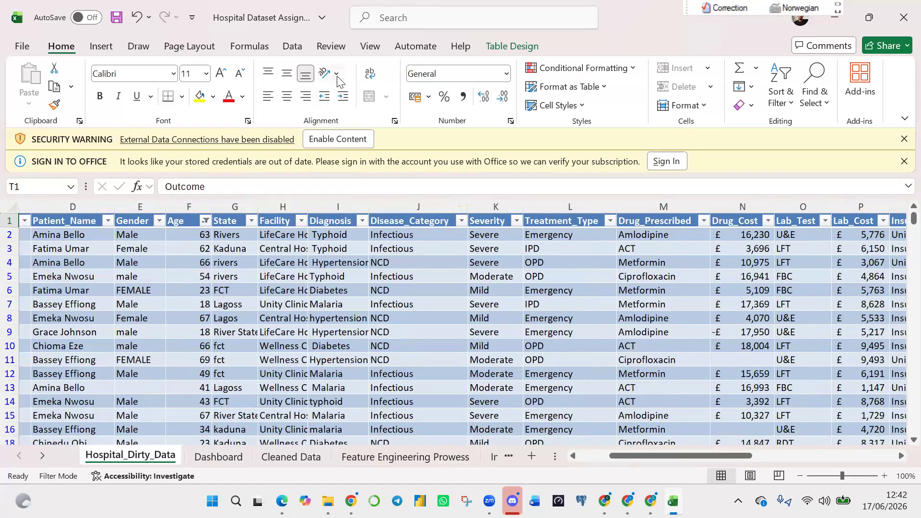
pyautogui.click(337, 79)
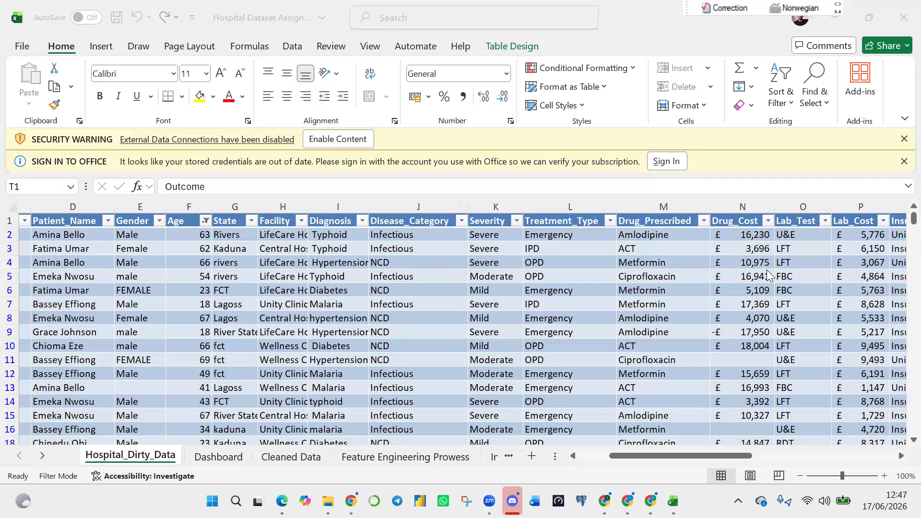
pyautogui.click(676, 454)
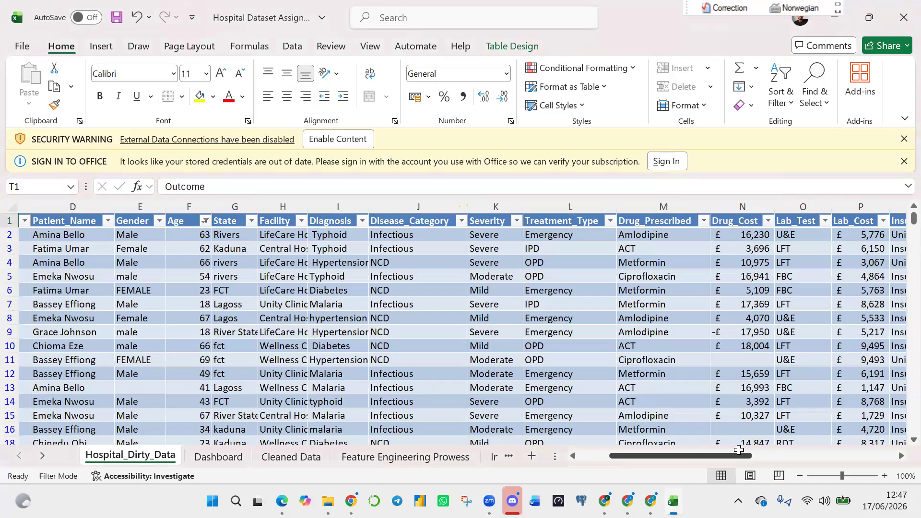
pyautogui.click(623, 455)
pyautogui.moveTo(661, 454); pyautogui.dragTo(752, 462)
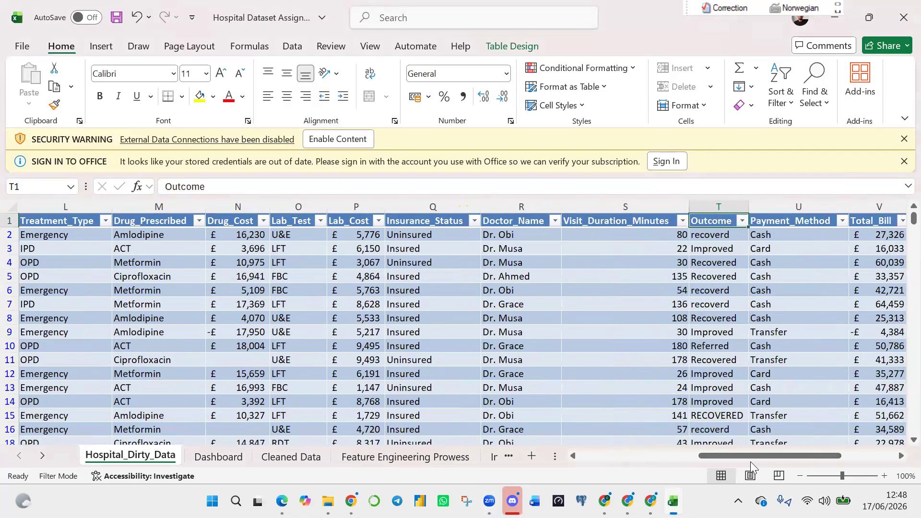
# Filter the Outcome column to show only the recoverd and Recovered entries.
pyautogui.click(742, 222)
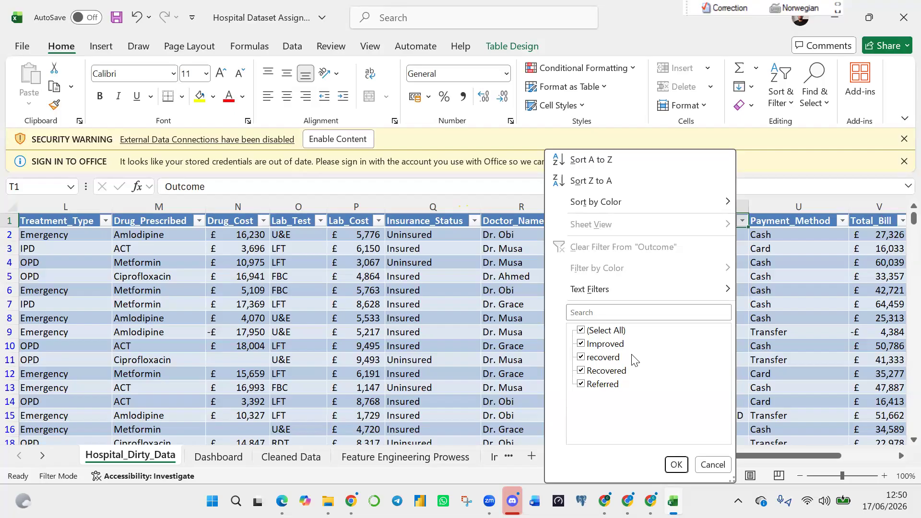
pyautogui.click(710, 464)
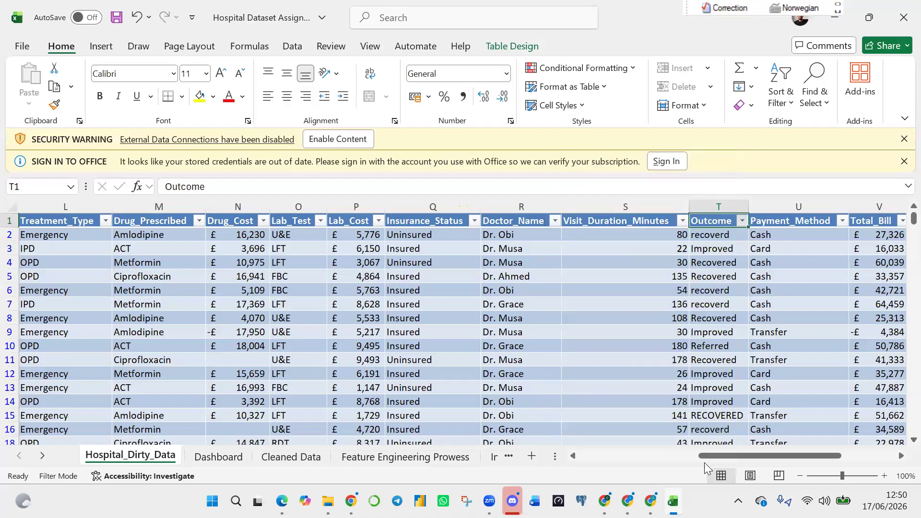
pyautogui.click(742, 221)
pyautogui.click(581, 330)
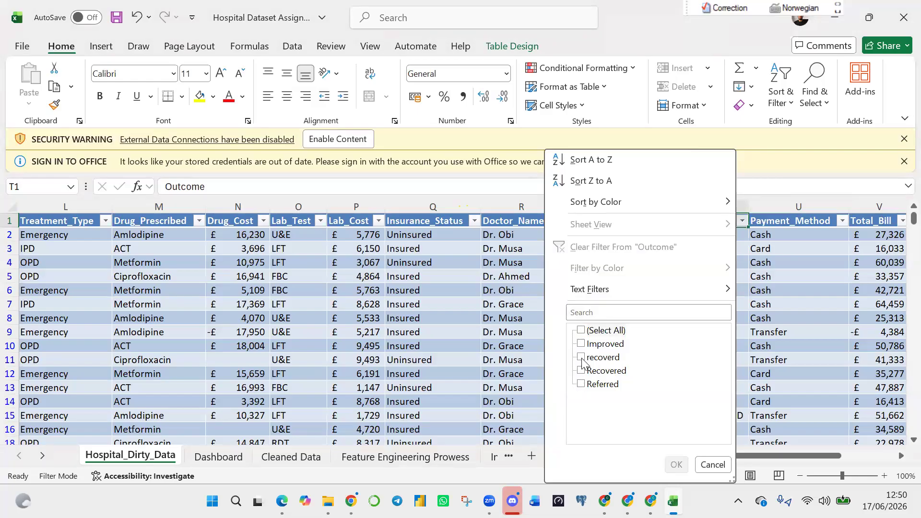
pyautogui.click(582, 357)
pyautogui.click(582, 371)
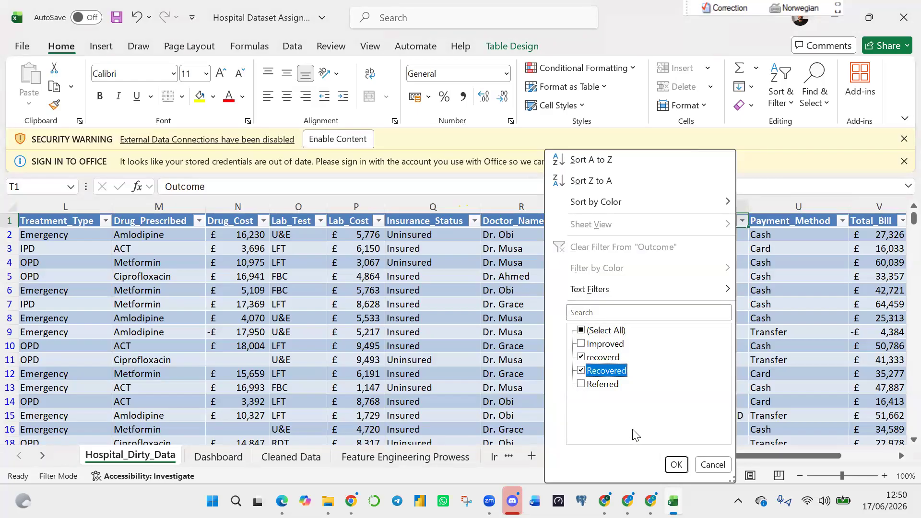
pyautogui.click(676, 464)
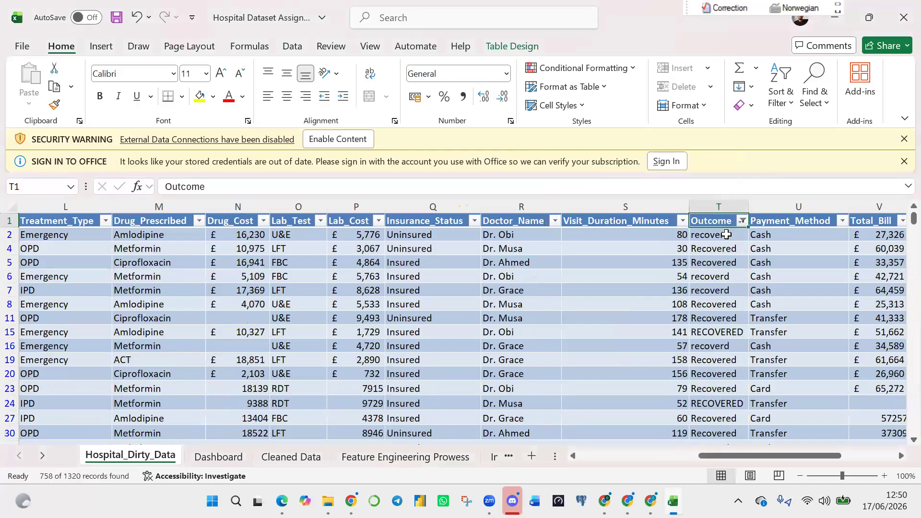
# Change cell T2 to Recoverd and fill it down all the filtered Outcome rows.
pyautogui.click(727, 235)
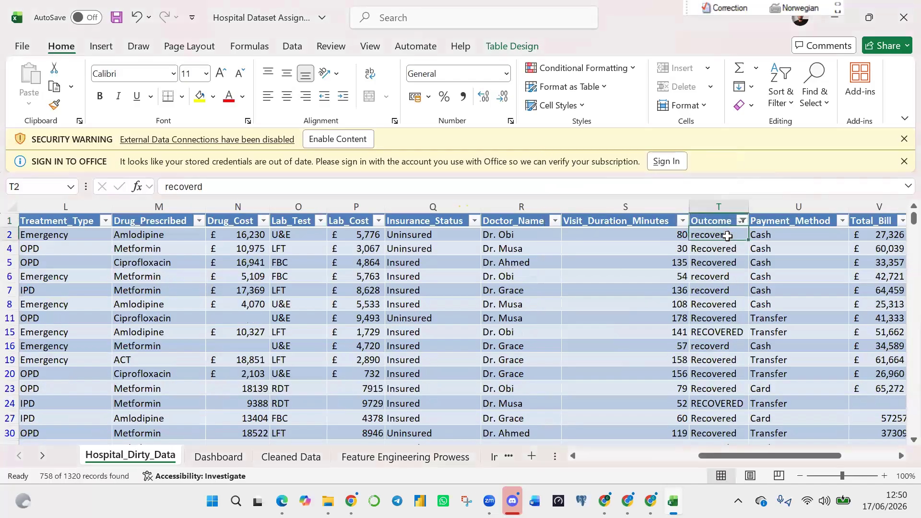
pyautogui.doubleClick(705, 235)
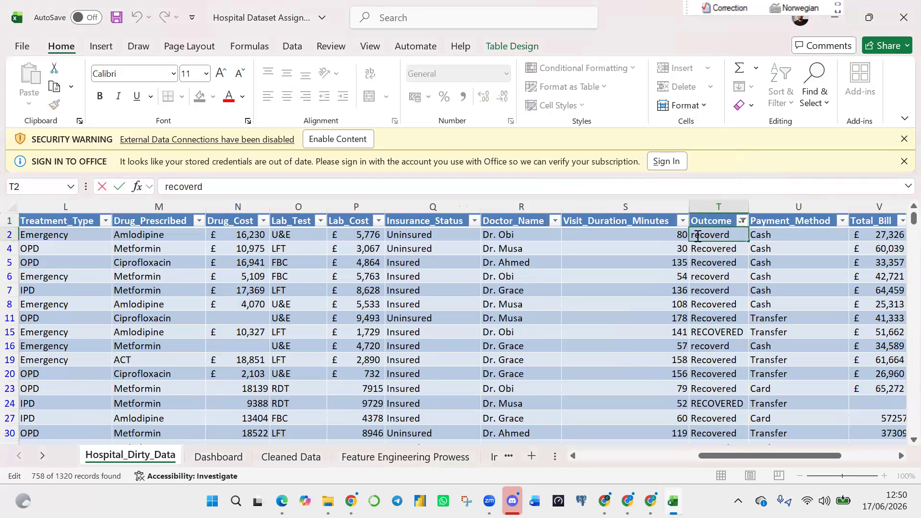
pyautogui.press('BackSpace')
pyautogui.write('R')
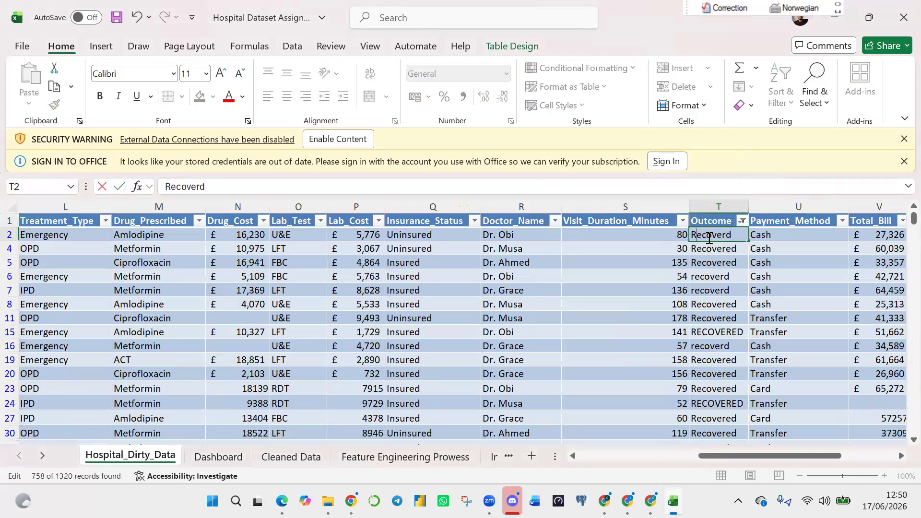
pyautogui.doubleClick(751, 242)
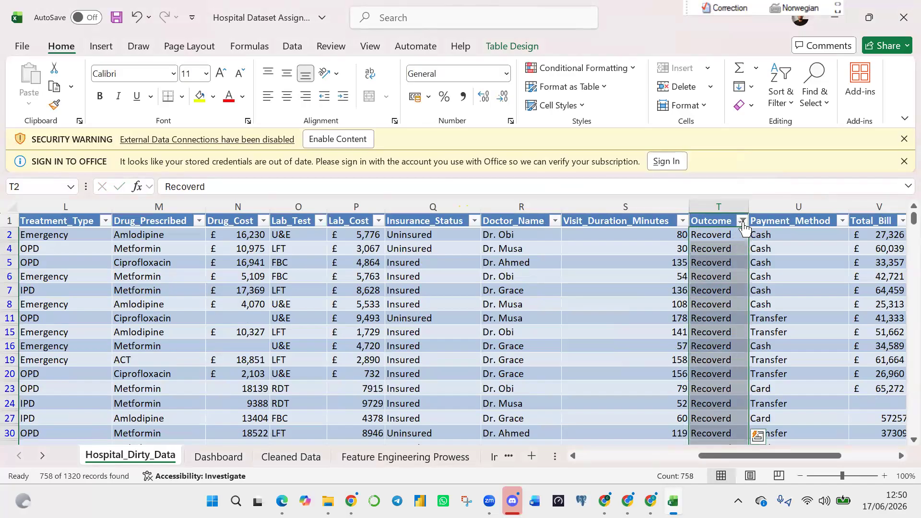
# Clear the filter from the Outcome column and check its list of distinct values.
pyautogui.click(743, 221)
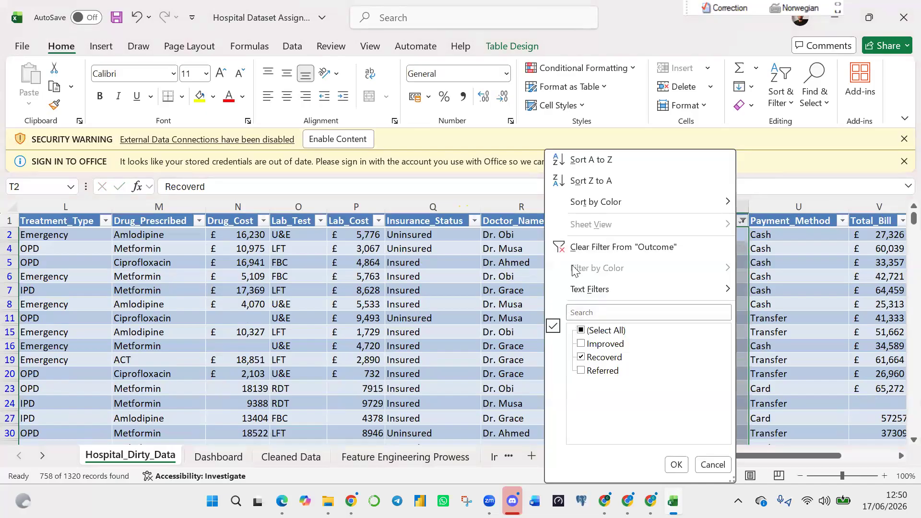
pyautogui.click(581, 247)
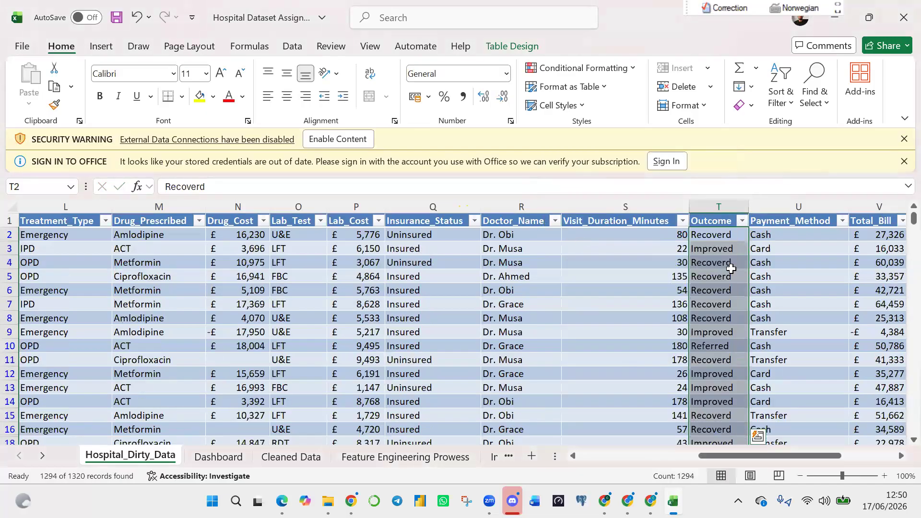
pyautogui.click(742, 222)
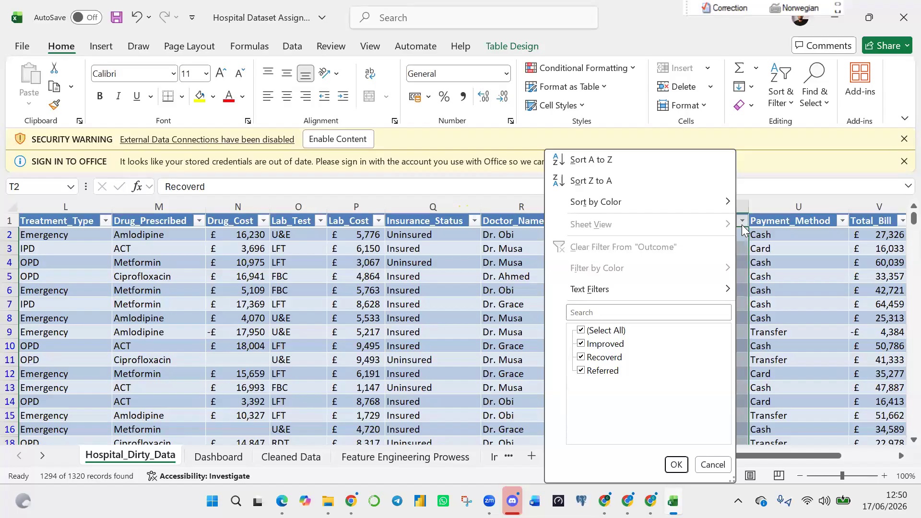
pyautogui.click(742, 225)
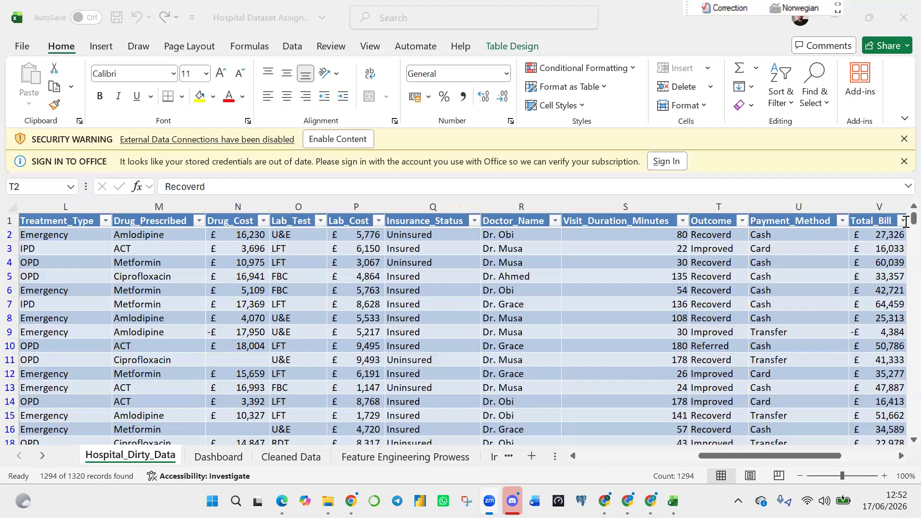
pyautogui.hotkey('ctrl', 'space')
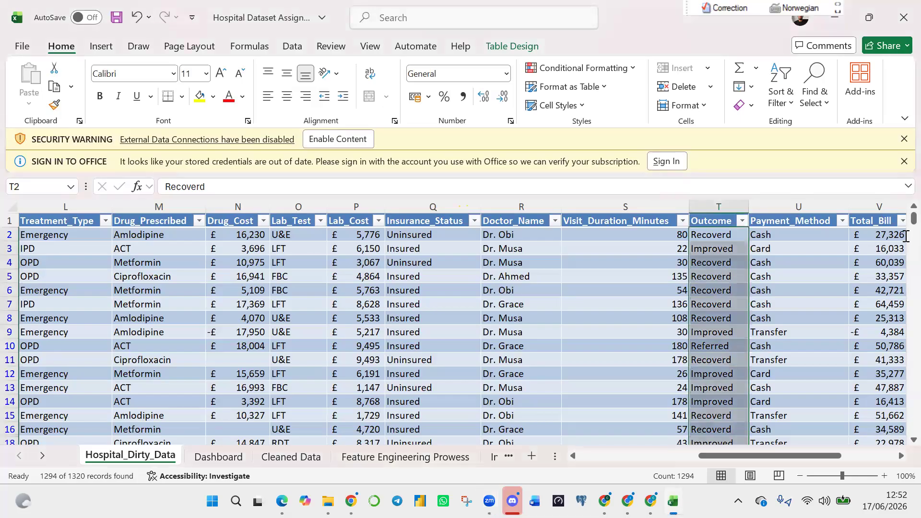
# Clear the filter from the Age column so all records are included.
pyautogui.click(813, 274)
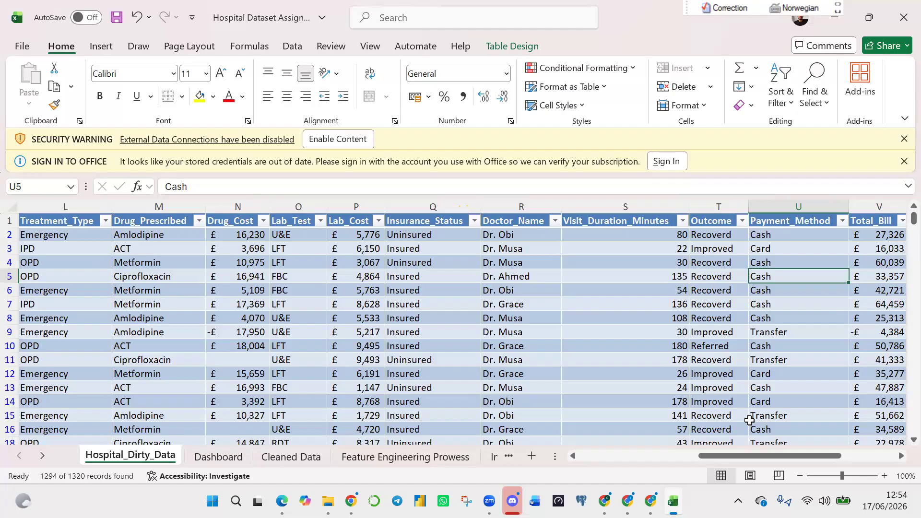
pyautogui.moveTo(727, 455); pyautogui.dragTo(631, 460)
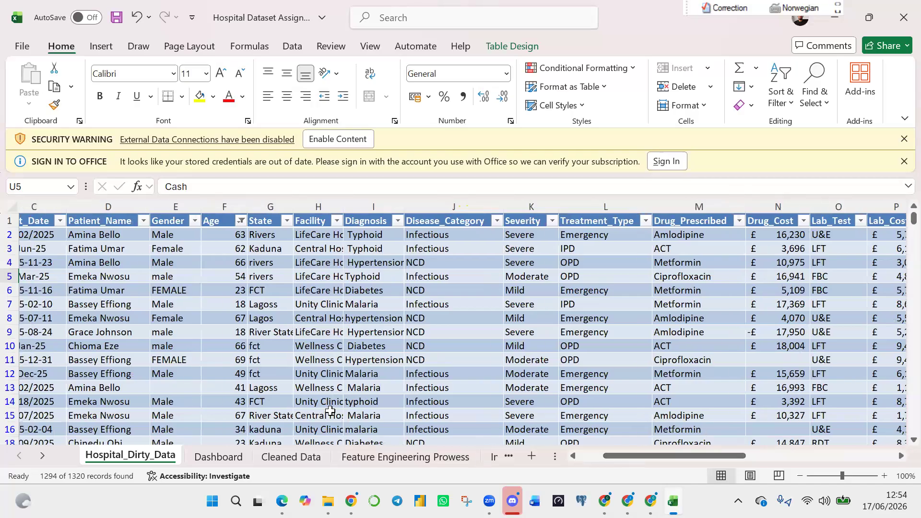
pyautogui.click(241, 220)
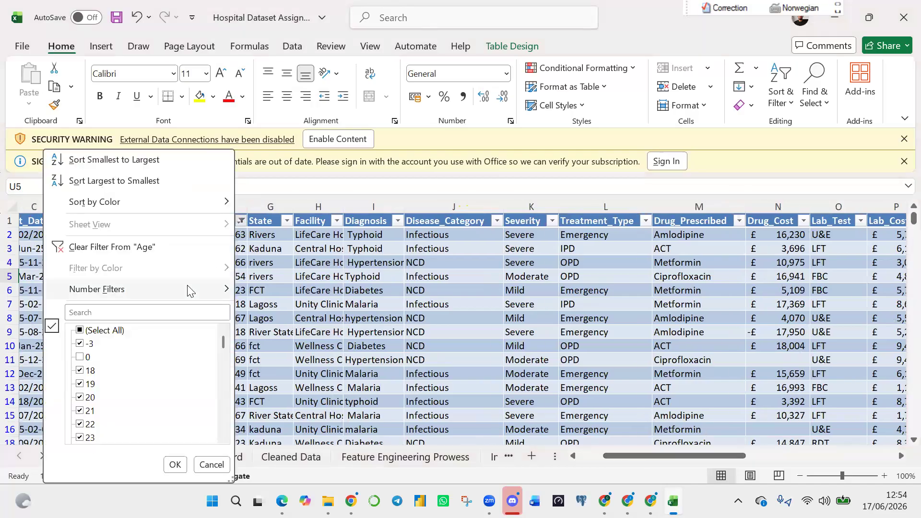
pyautogui.click(143, 250)
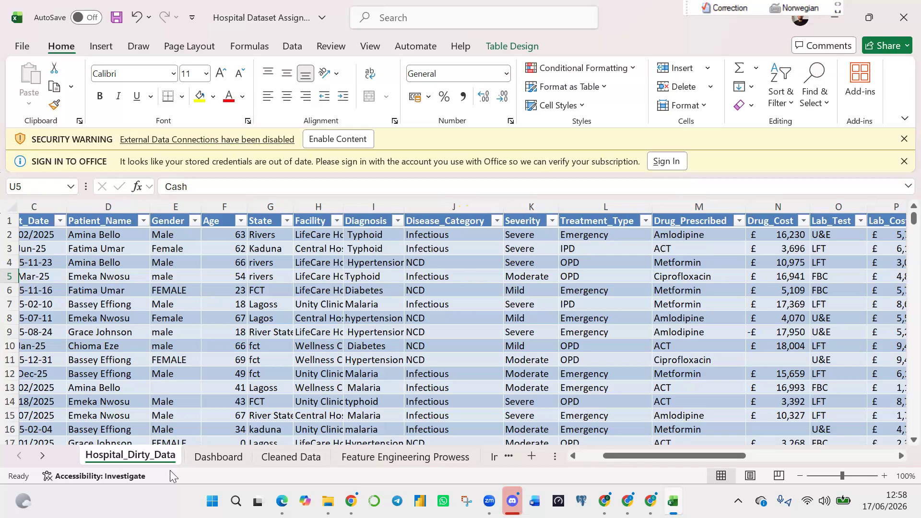
pyautogui.click(199, 335)
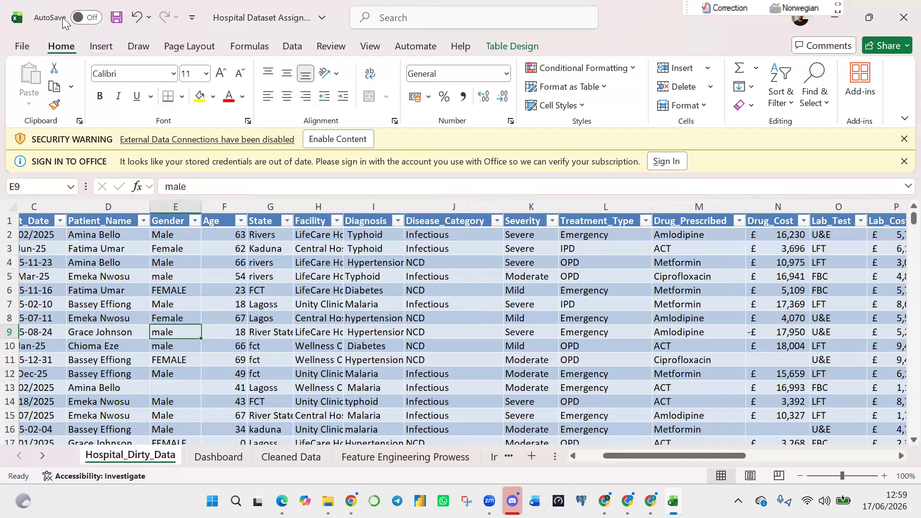
# Insert a PivotTable based on Table3 in a new worksheet.
pyautogui.click(102, 46)
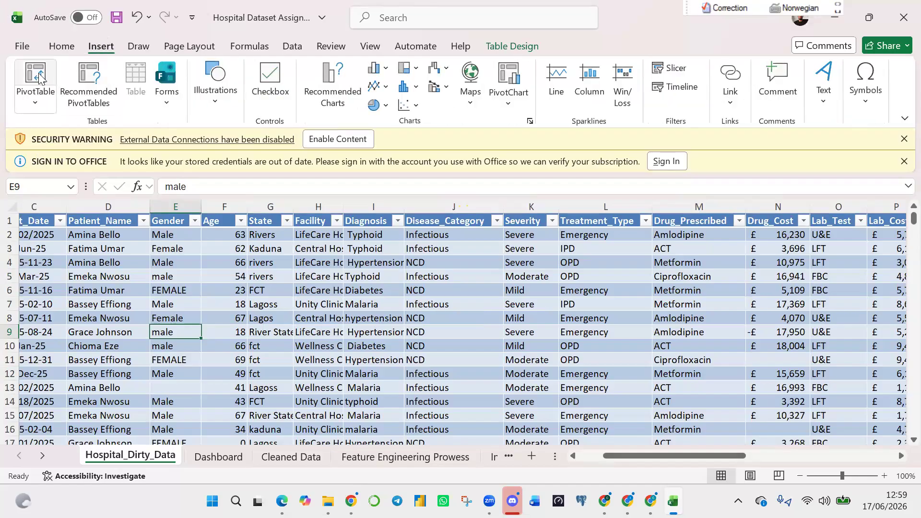
pyautogui.click(40, 76)
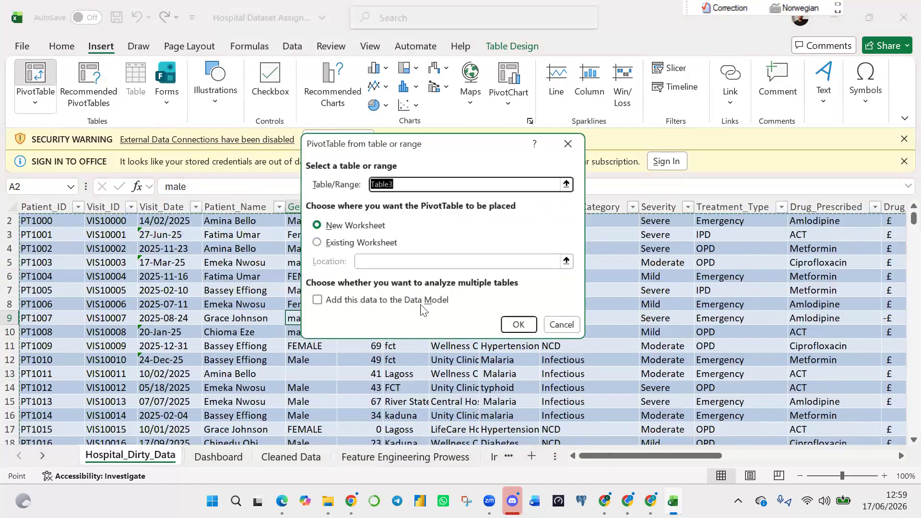
pyautogui.click(517, 326)
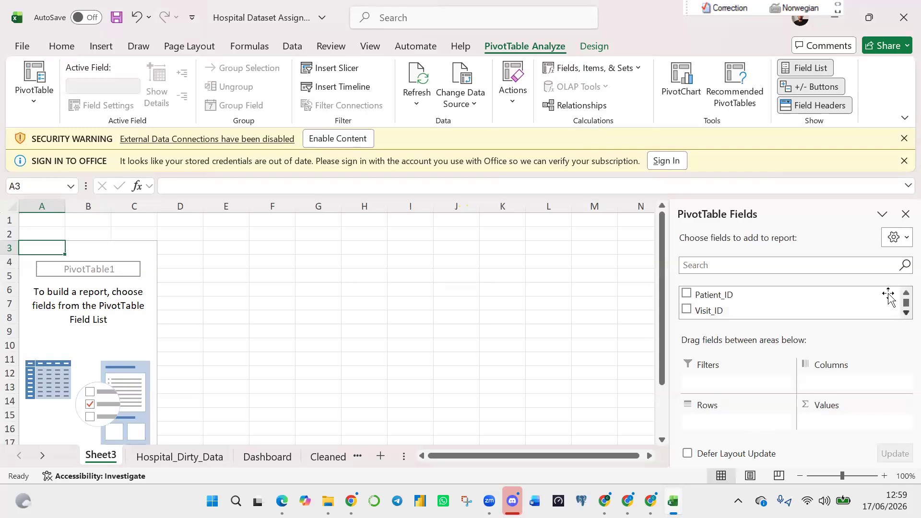
# Search the PivotTable fields for "reve", clear the search and look through the full field list for a revenue field.
pyautogui.click(781, 265)
pyautogui.write('r')
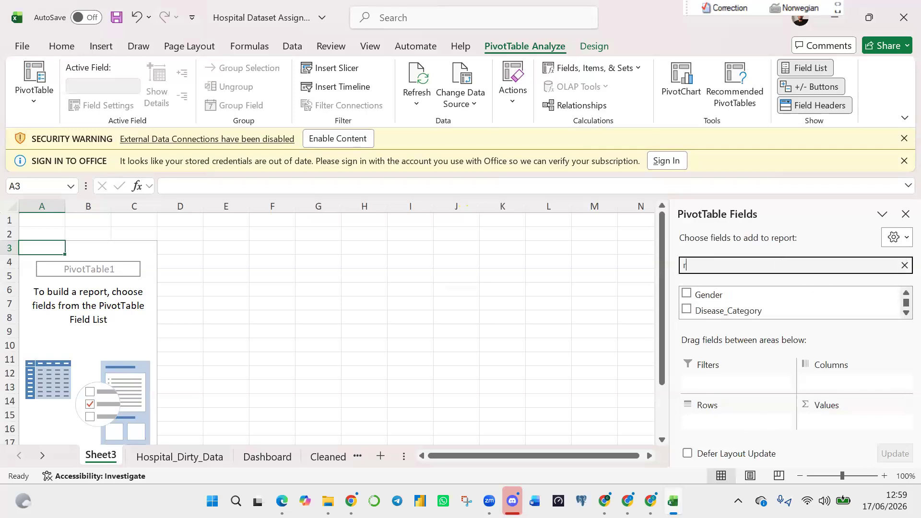
pyautogui.write('eve')
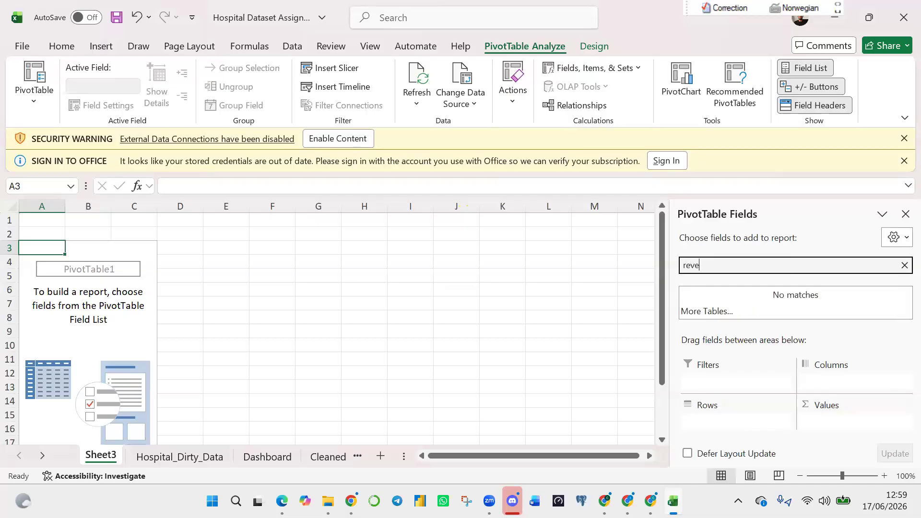
pyautogui.press('BackSpace')
pyautogui.press('BackSpace')
pyautogui.press('BackSpace')
pyautogui.press('BackSpace')
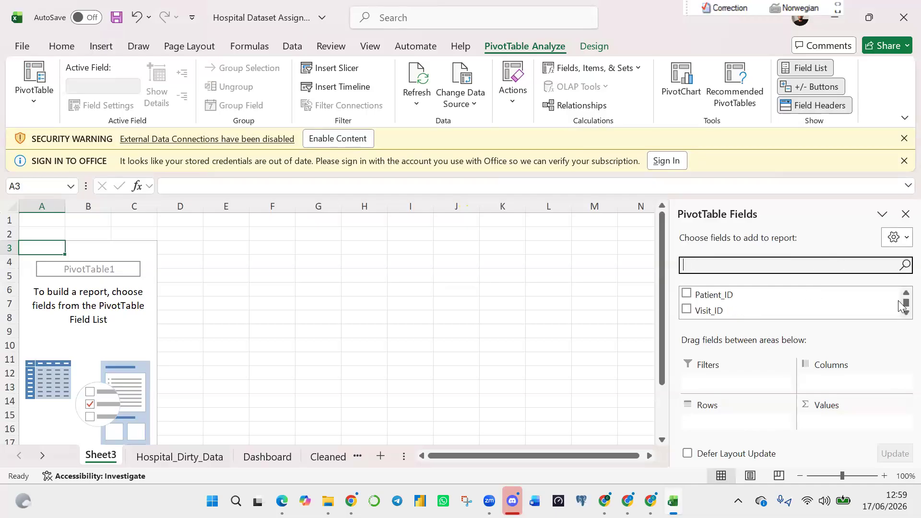
pyautogui.scroll(-6, 899, 314)
pyautogui.scroll(-8, 899, 315)
pyautogui.scroll(-6, 898, 315)
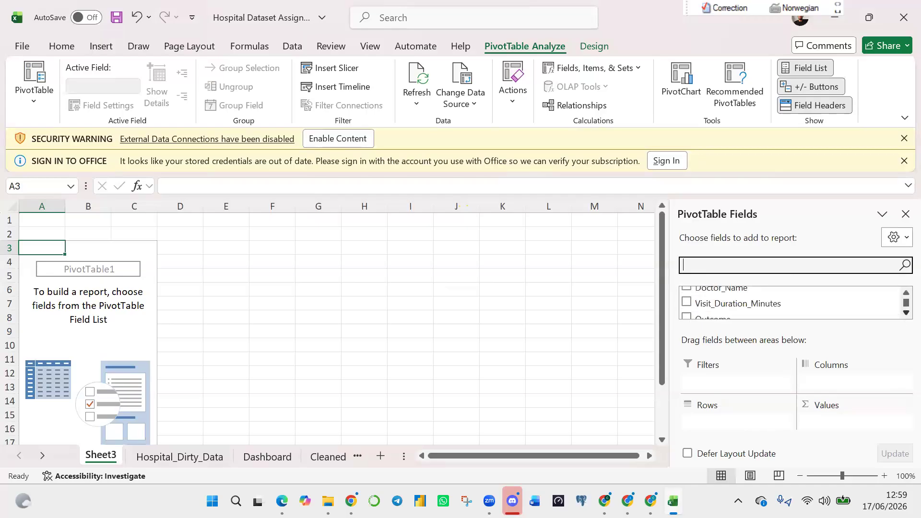
# Find the Total_Bill field and place it in the PivotTable as a summed value, dismissing the security and sign-in notices.
pyautogui.write('bill')
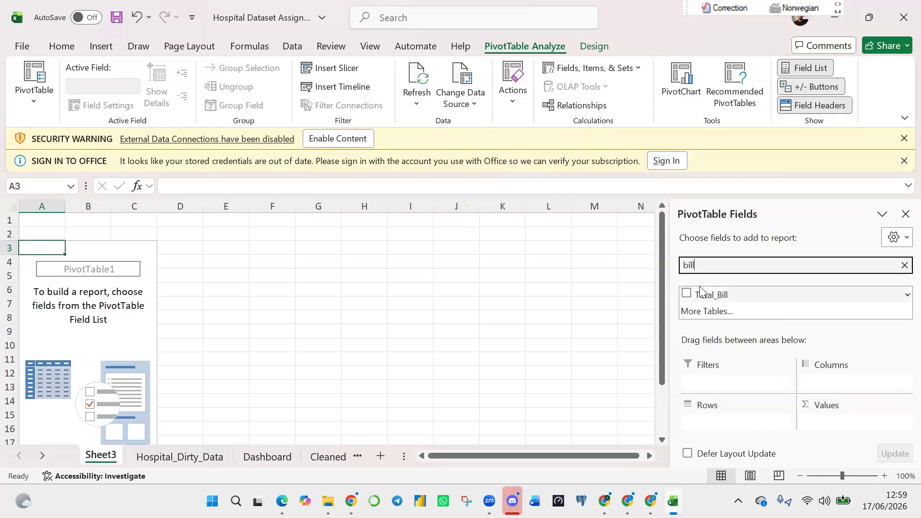
pyautogui.moveTo(701, 294); pyautogui.dragTo(720, 426)
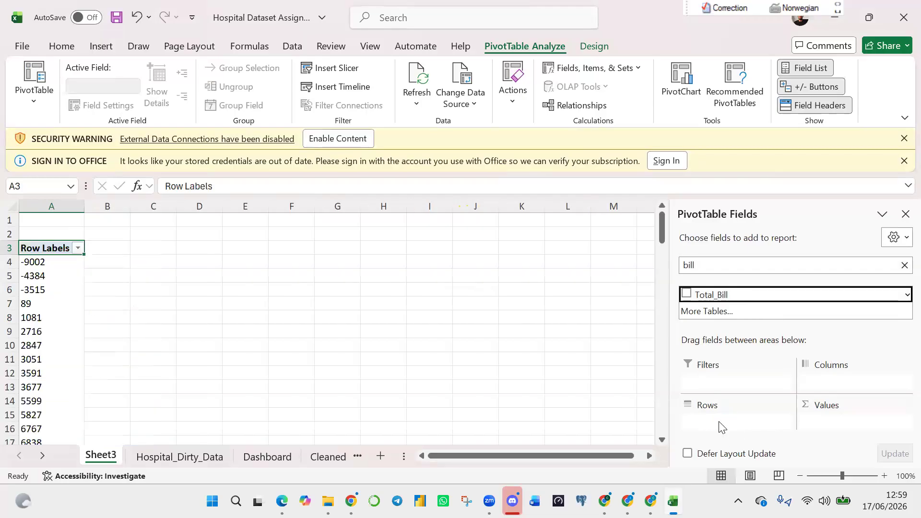
pyautogui.click(904, 140)
pyautogui.click(905, 139)
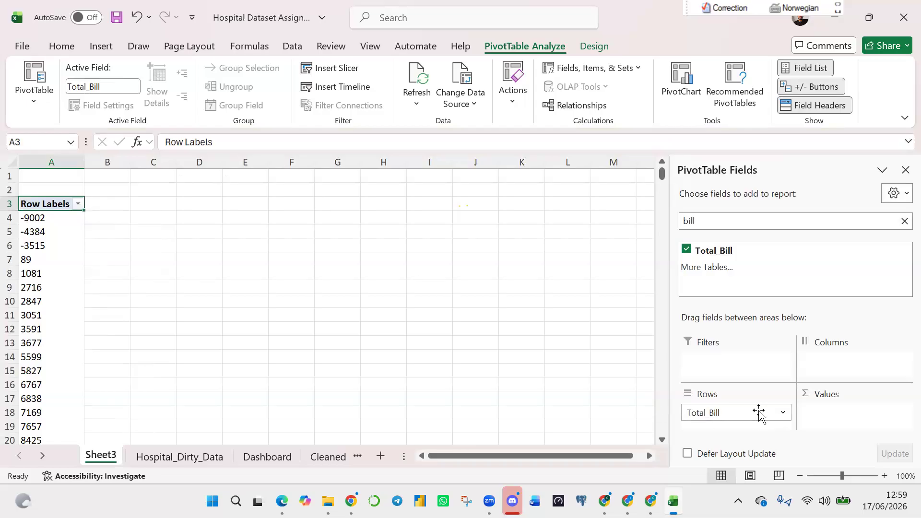
pyautogui.moveTo(752, 413); pyautogui.dragTo(859, 409)
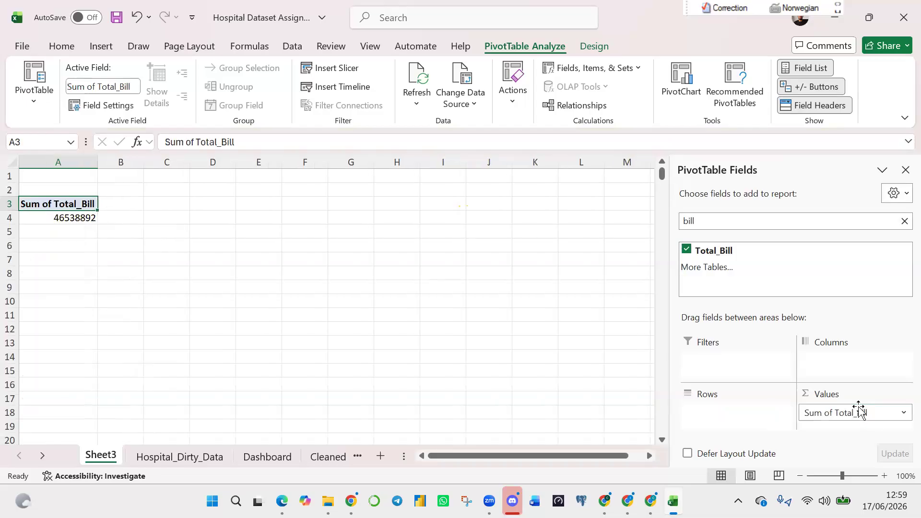
# Format the pivot total in cell A4 as pound accounting currency with no decimal places.
pyautogui.click(71, 217)
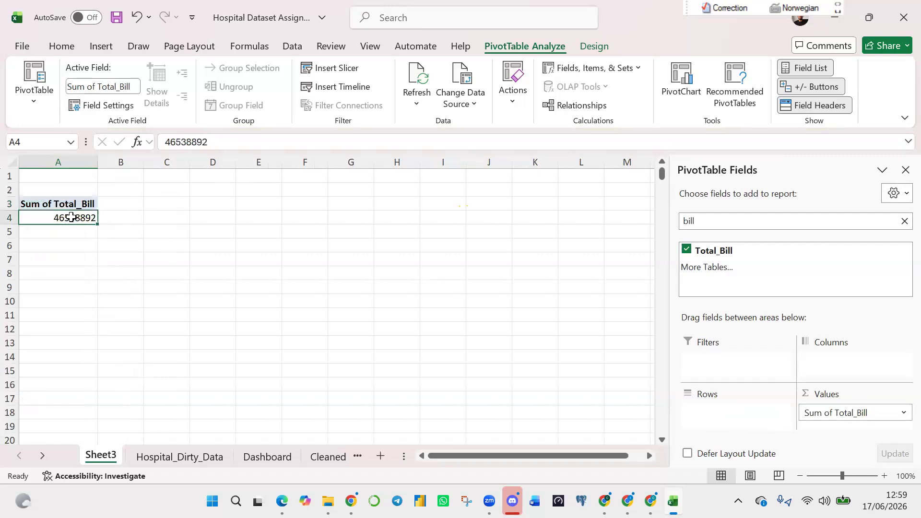
pyautogui.click(63, 46)
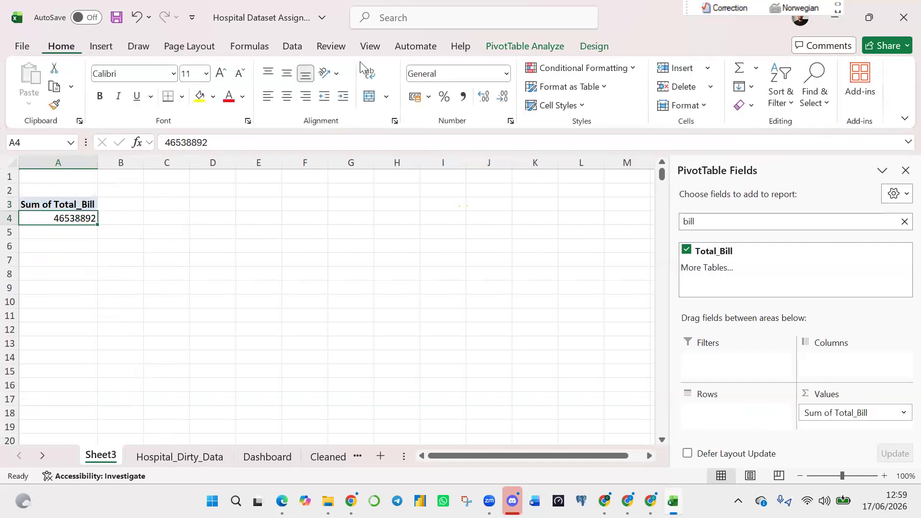
pyautogui.click(415, 98)
pyautogui.click(503, 100)
pyautogui.click(503, 100)
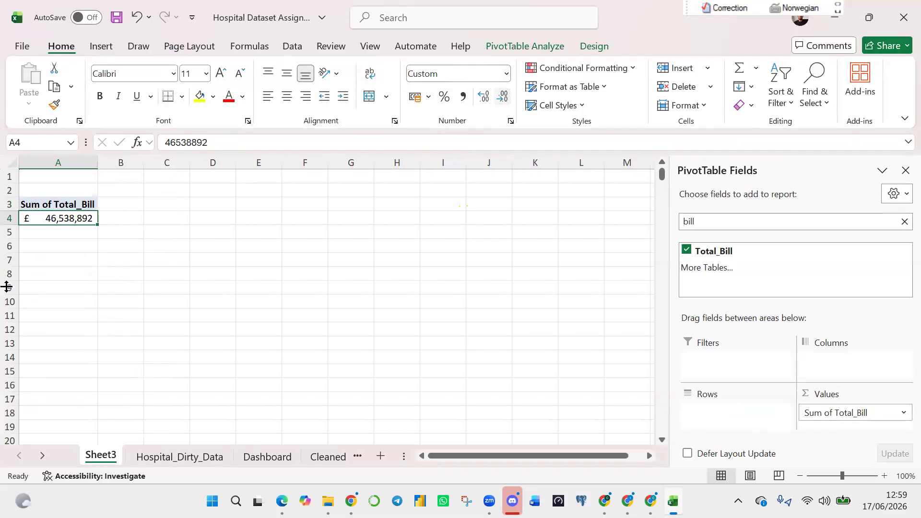
# Rename the Sum of Total_Bill value field to Total_Revenue.
pyautogui.click(52, 204)
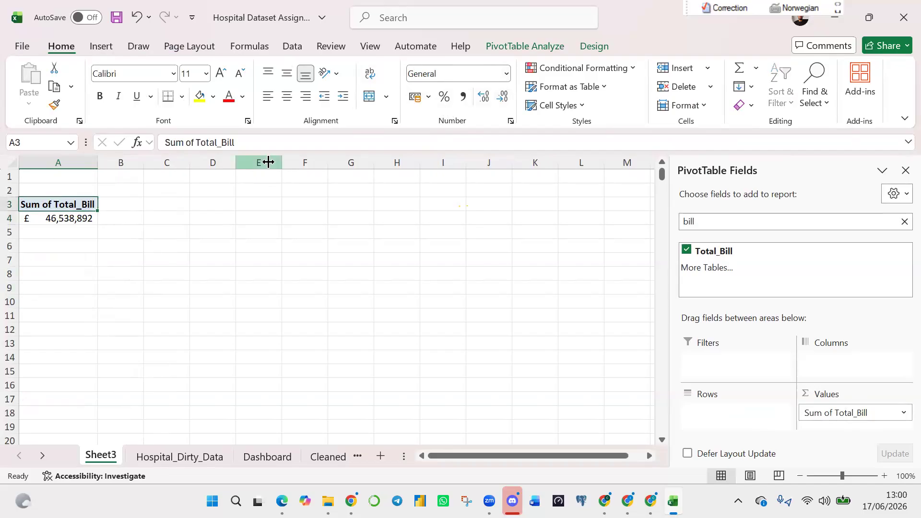
pyautogui.doubleClick(52, 210)
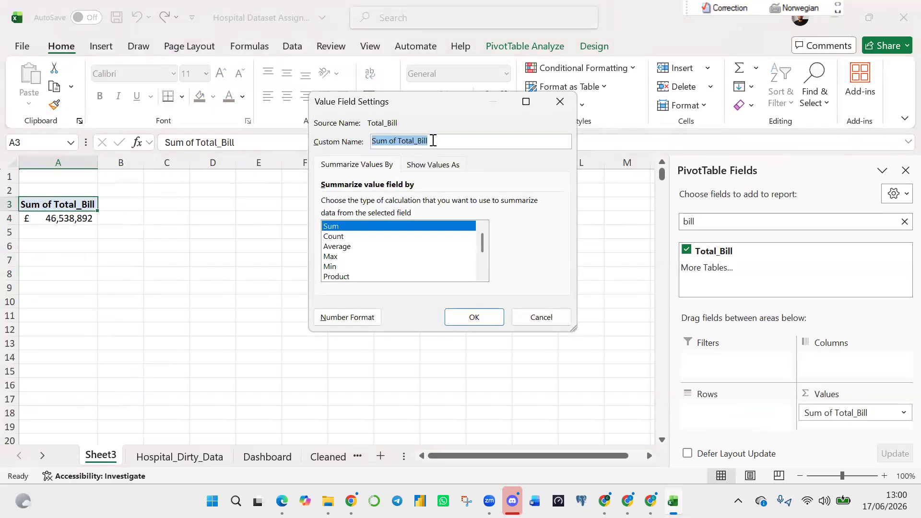
pyautogui.click(432, 140)
pyautogui.press('BackSpace')
pyautogui.press('BackSpace')
pyautogui.press('BackSpace')
pyautogui.press('BackSpace')
pyautogui.press('BackSpace')
pyautogui.press('BackSpace')
pyautogui.press('BackSpace')
pyautogui.press('BackSpace')
pyautogui.press('BackSpace')
pyautogui.press('BackSpace')
pyautogui.press('BackSpace')
pyautogui.press('BackSpace')
pyautogui.press('BackSpace')
pyautogui.press('BackSpace')
pyautogui.press('BackSpace')
pyautogui.press('BackSpace')
pyautogui.press('BackSpace')
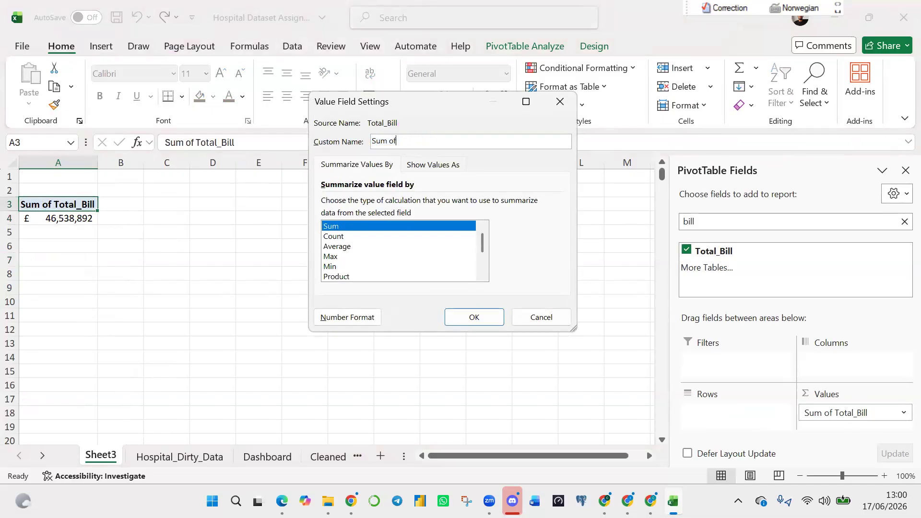
pyautogui.write('Totall_Revenue')
pyautogui.click(481, 319)
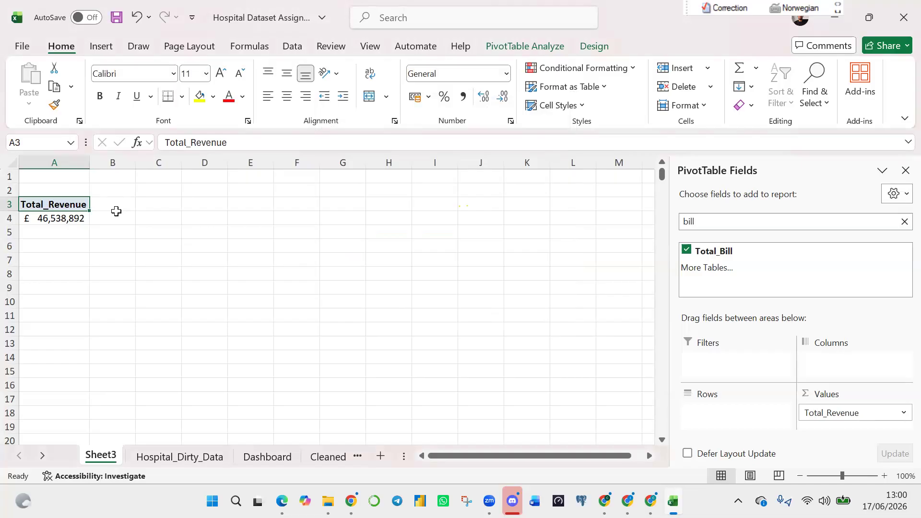
pyautogui.click(159, 465)
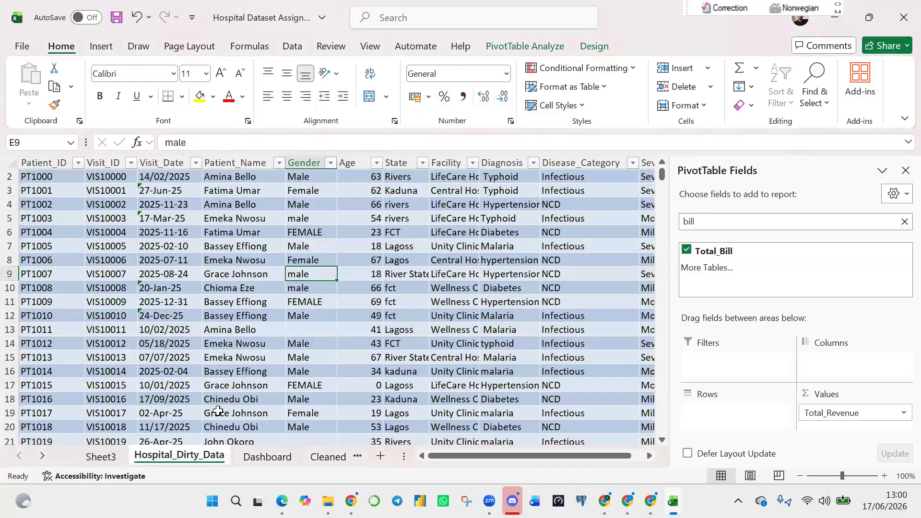
pyautogui.click(102, 457)
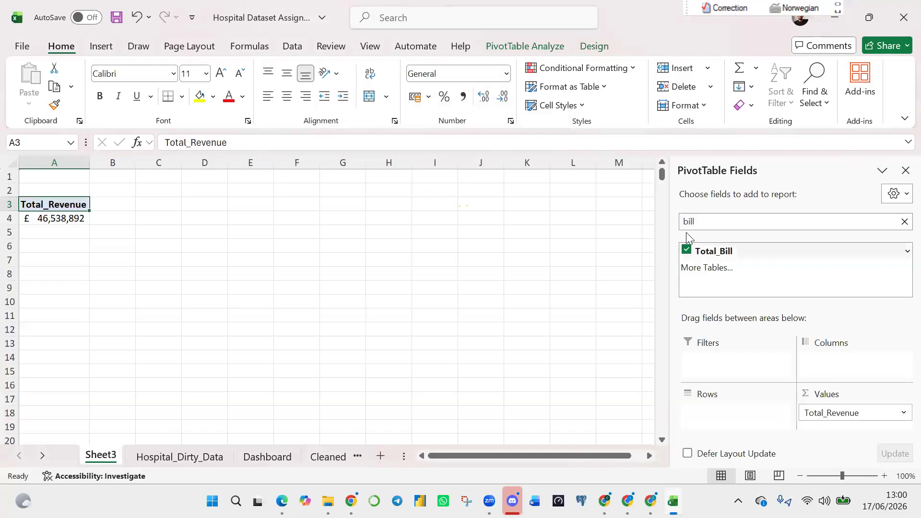
pyautogui.click(234, 271)
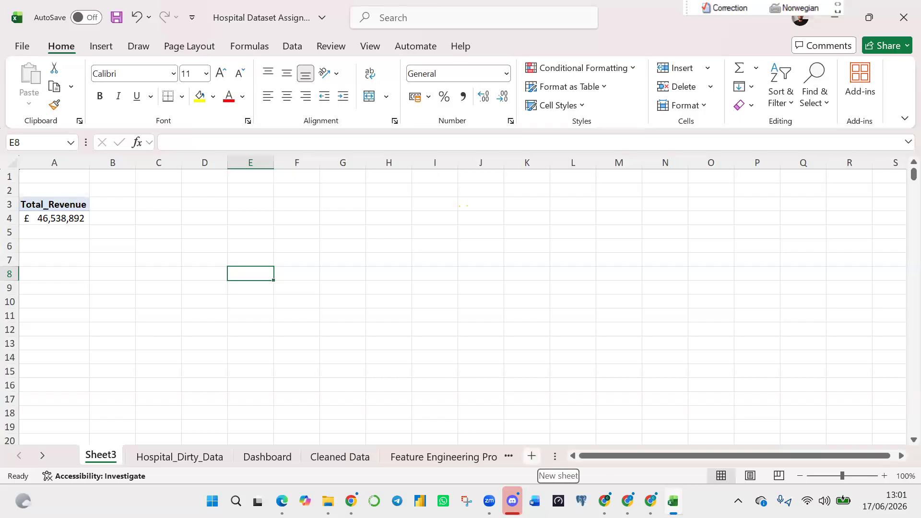
pyautogui.moveTo(650, 501)
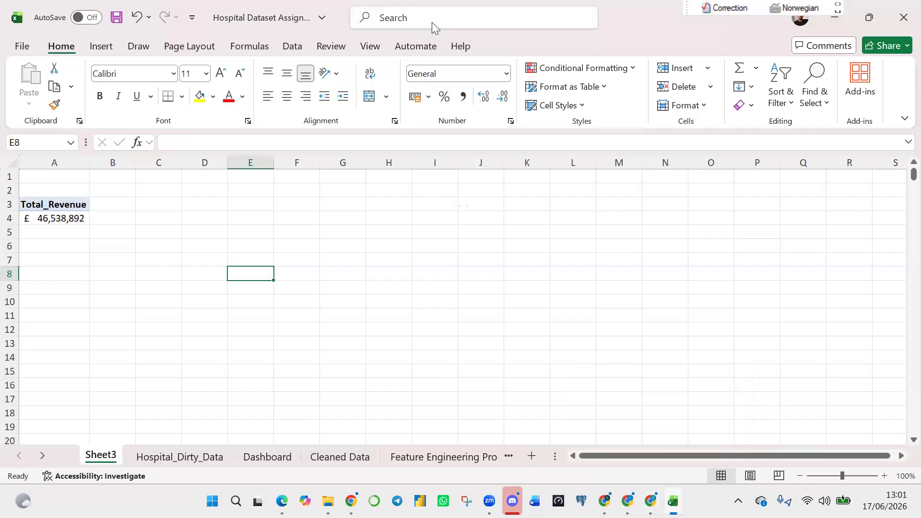
pyautogui.click(661, 240)
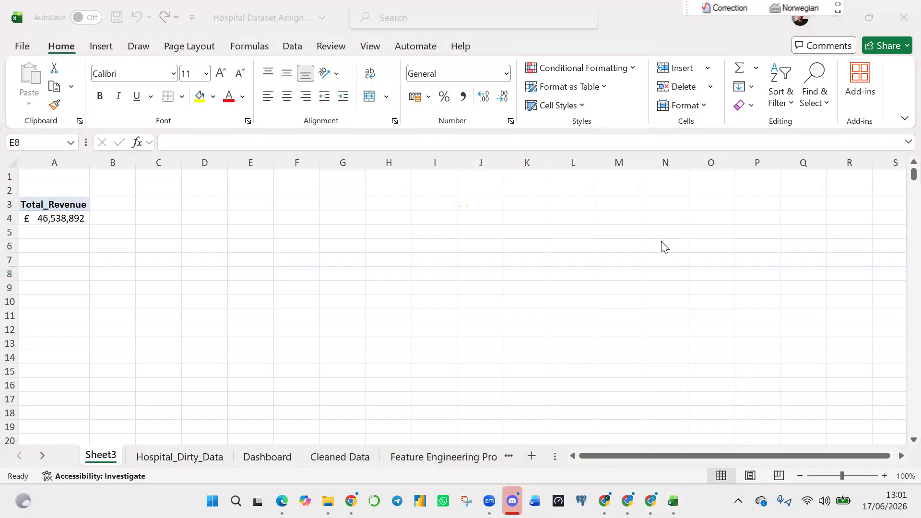
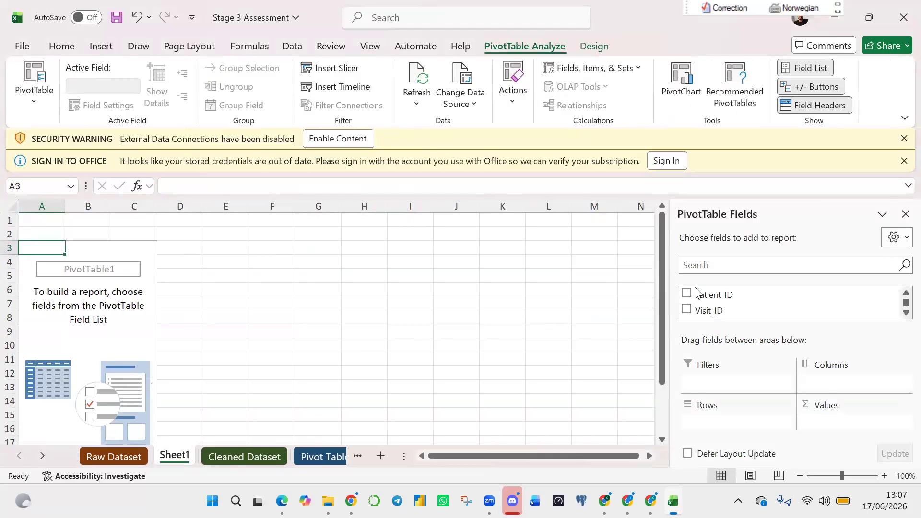
# In the Stage 3 Assessment workbook's empty PivotTable, find Total_Bill, add it as a summed value and clear the field search.
pyautogui.click(705, 267)
pyautogui.write('bill')
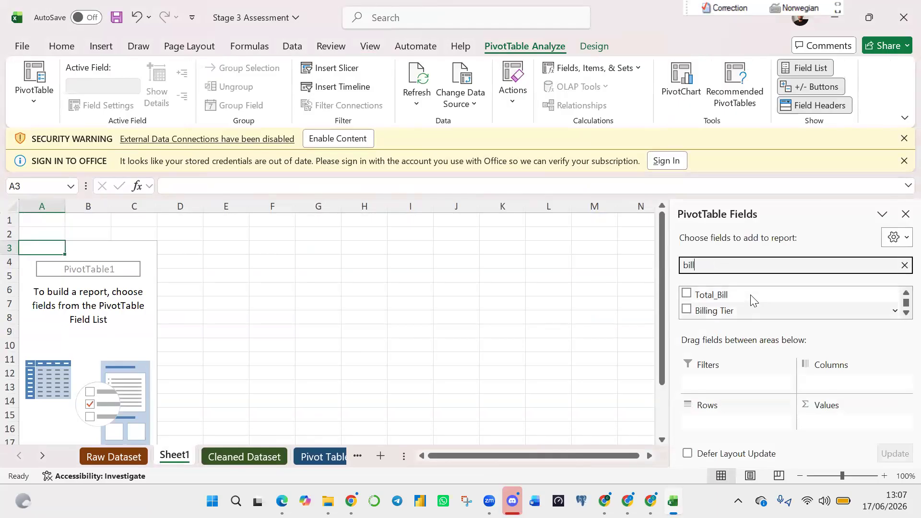
pyautogui.moveTo(752, 296); pyautogui.dragTo(833, 422)
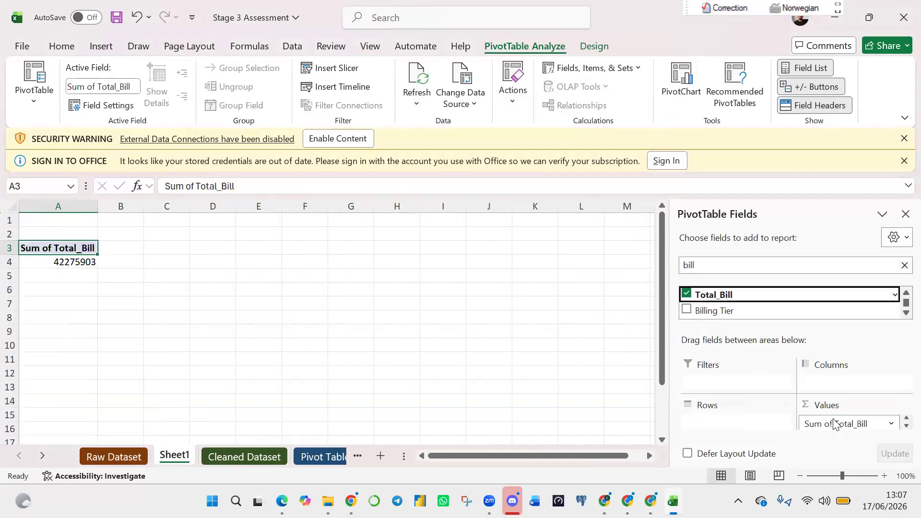
pyautogui.click(62, 265)
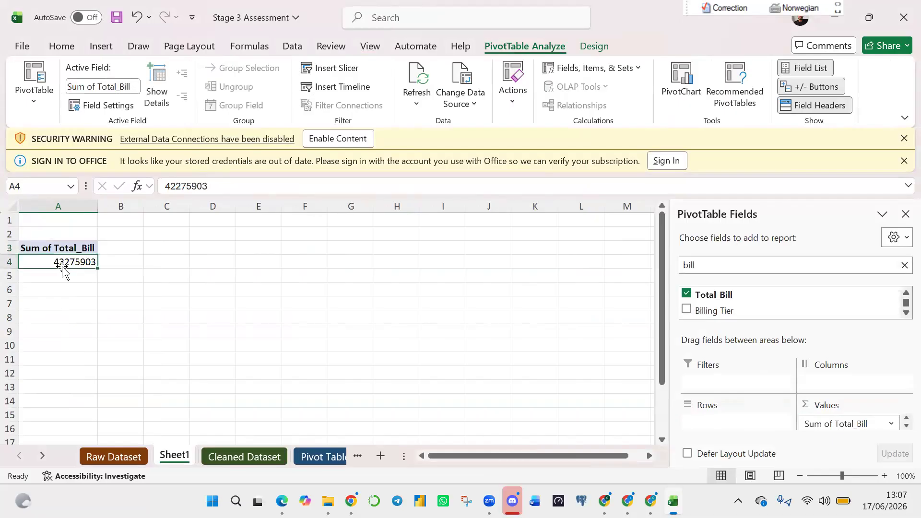
pyautogui.click(419, 345)
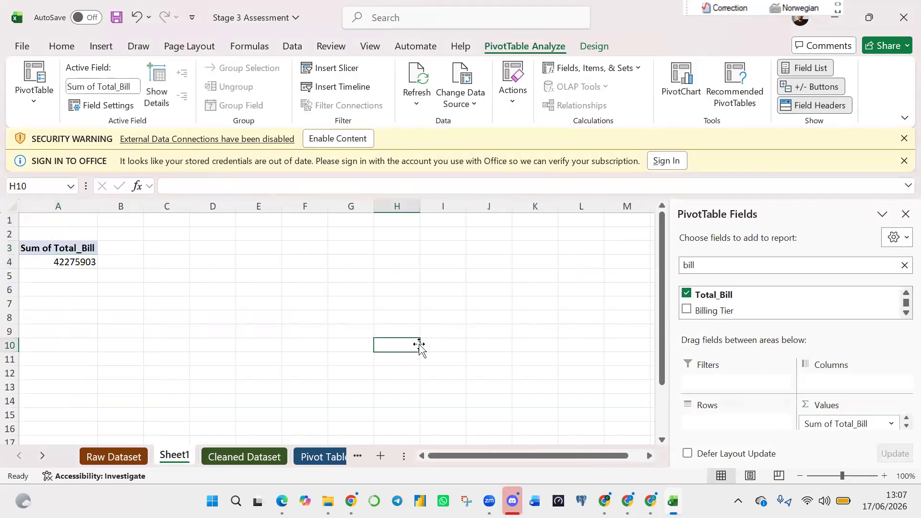
pyautogui.click(71, 259)
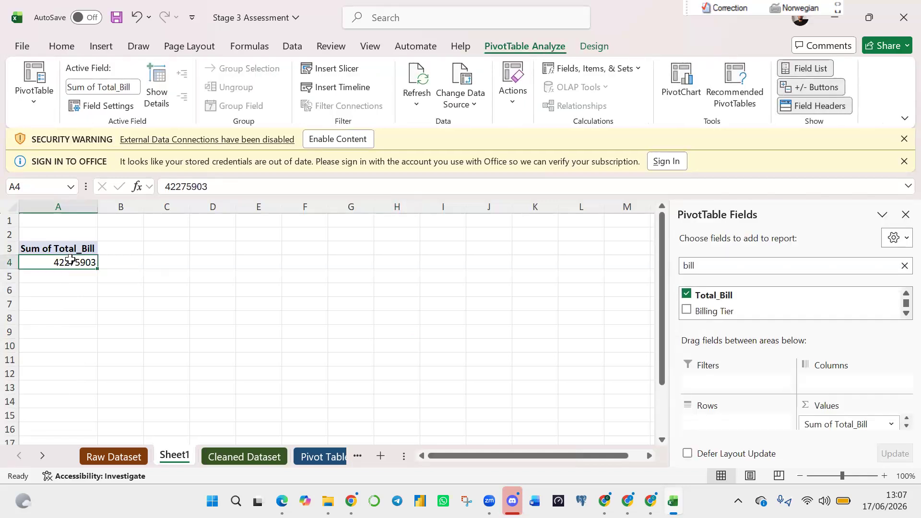
pyautogui.click(904, 266)
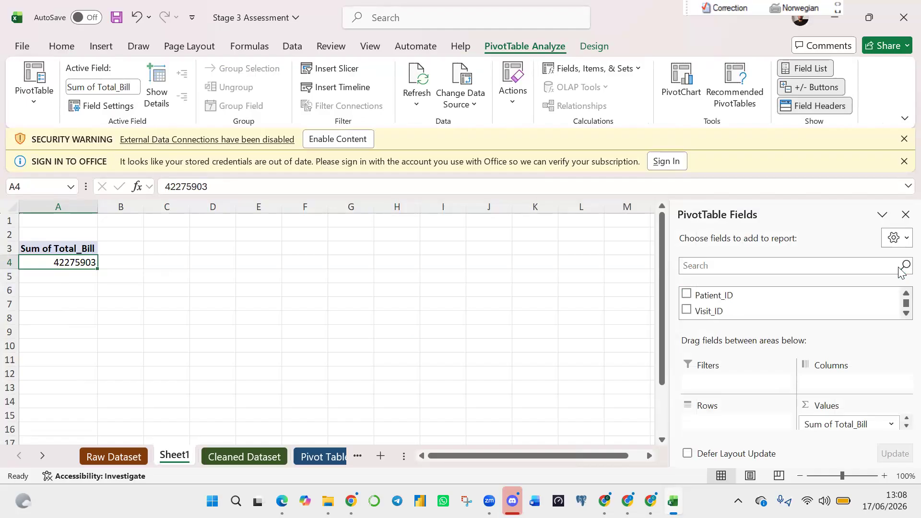
# List the individual Total_Bill amounts as pivot rows and return the field to the summed values.
pyautogui.moveTo(813, 424); pyautogui.dragTo(719, 421)
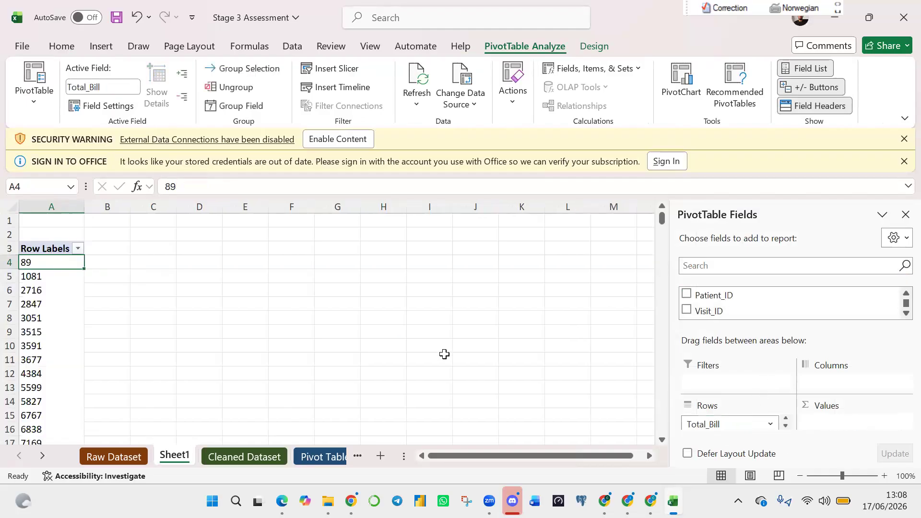
pyautogui.moveTo(660, 220); pyautogui.dragTo(662, 150)
pyautogui.moveTo(736, 423); pyautogui.dragTo(864, 422)
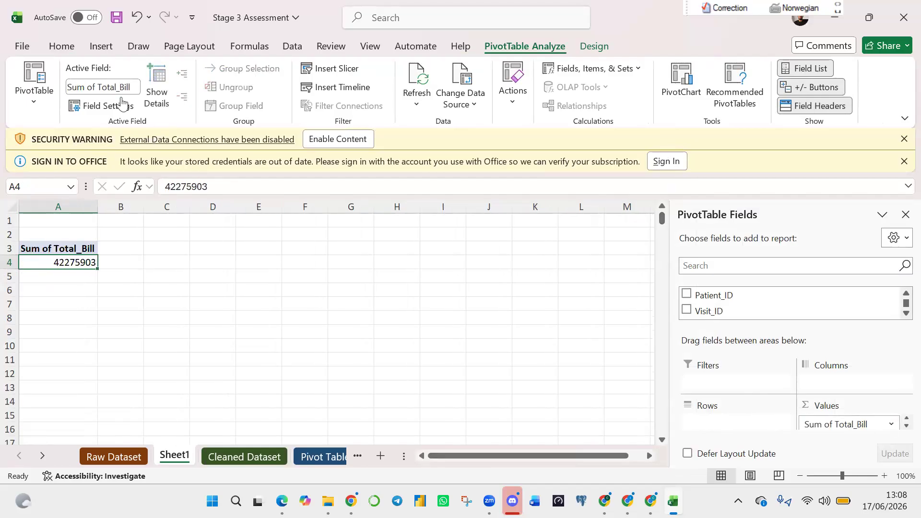
# Format the Total_Bill sum in cell A4 of Sheet1 as pound accounting currency with no decimal places.
pyautogui.click(67, 50)
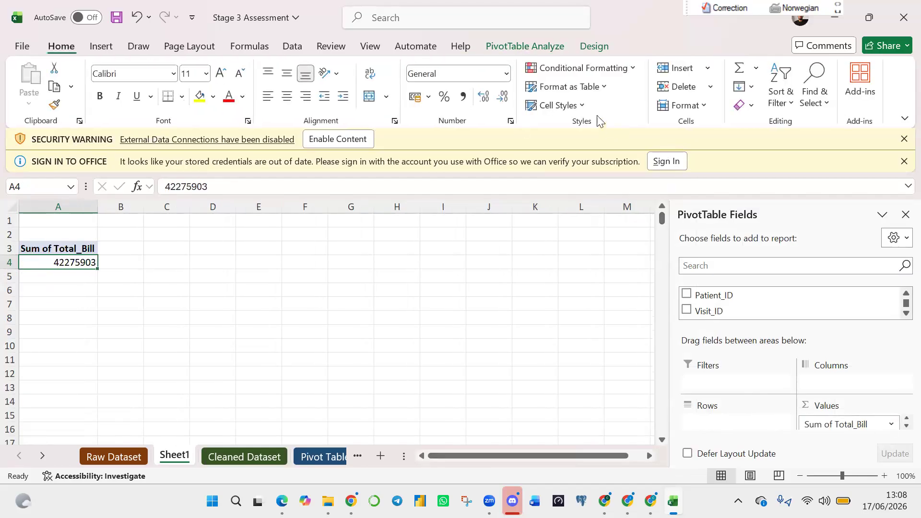
pyautogui.click(415, 97)
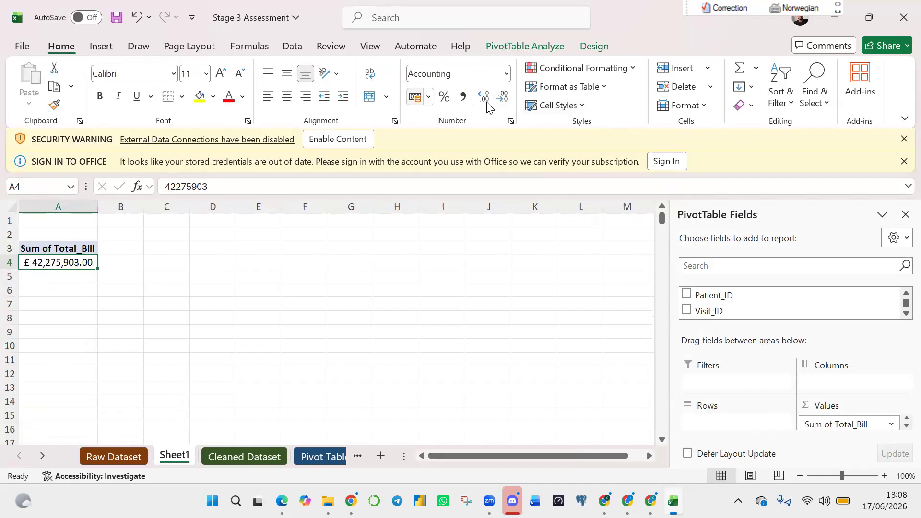
pyautogui.click(503, 97)
pyautogui.click(502, 97)
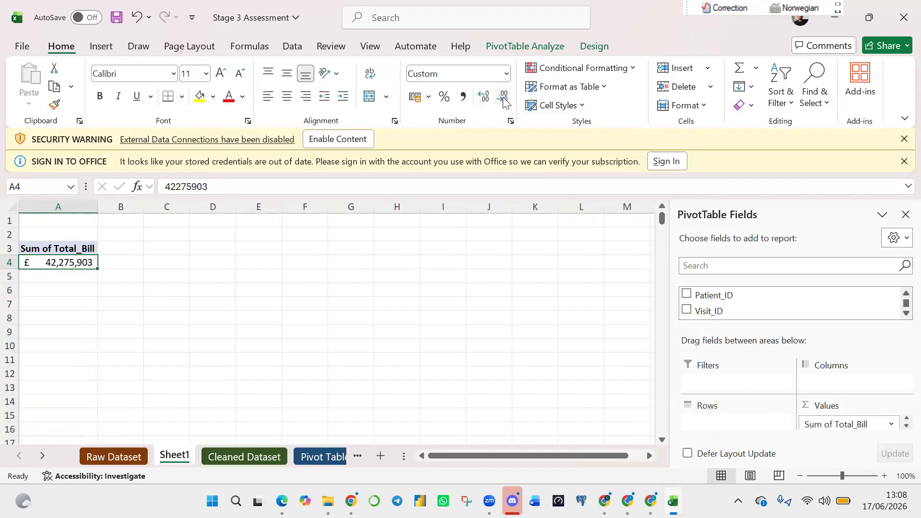
# Rename the PivotTable value heading in cell A3 to Total_Revenue.
pyautogui.click(60, 247)
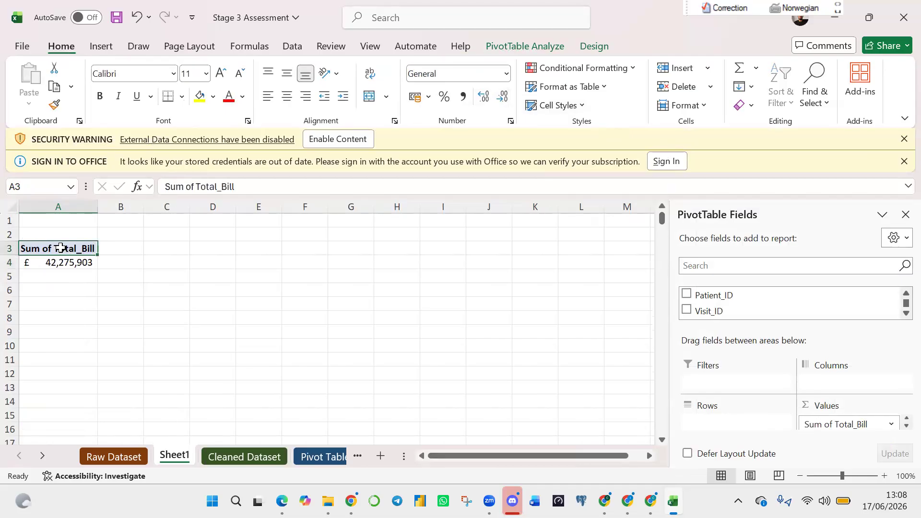
pyautogui.click(198, 188)
pyautogui.press('BackSpace')
pyautogui.press('BackSpace')
pyautogui.press('BackSpace')
pyautogui.press('BackSpace')
pyautogui.press('BackSpace')
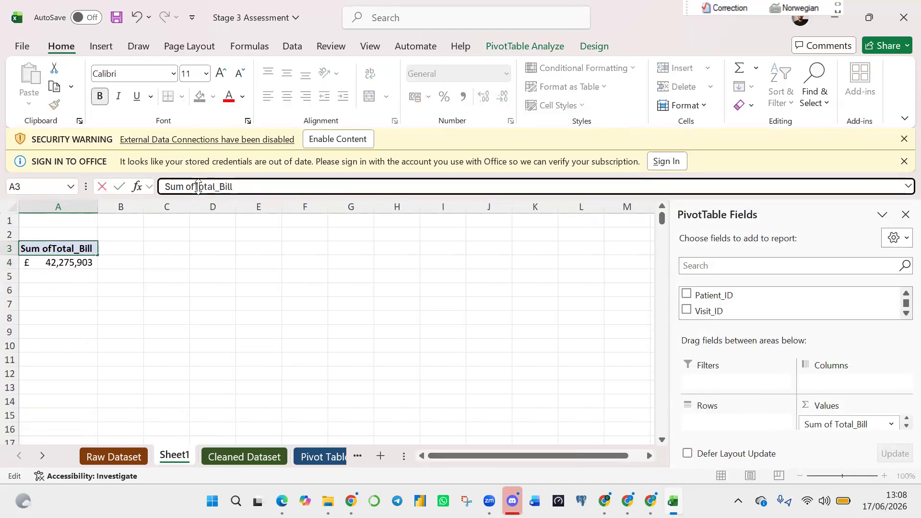
pyautogui.press('BackSpace')
pyautogui.press('BackSpace')
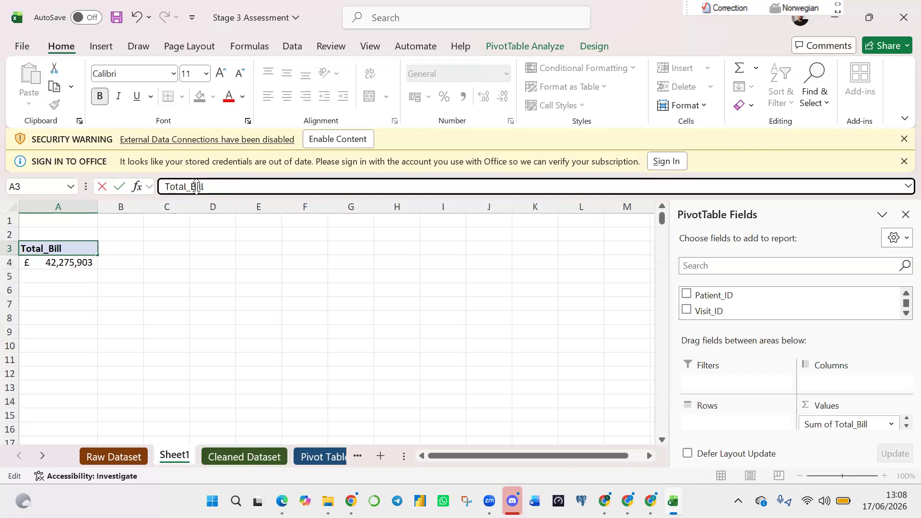
pyautogui.press('BackSpace')
pyautogui.press('BackSpace')
pyautogui.press('BackSpace')
pyautogui.press('BackSpace')
pyautogui.write('Revenue')
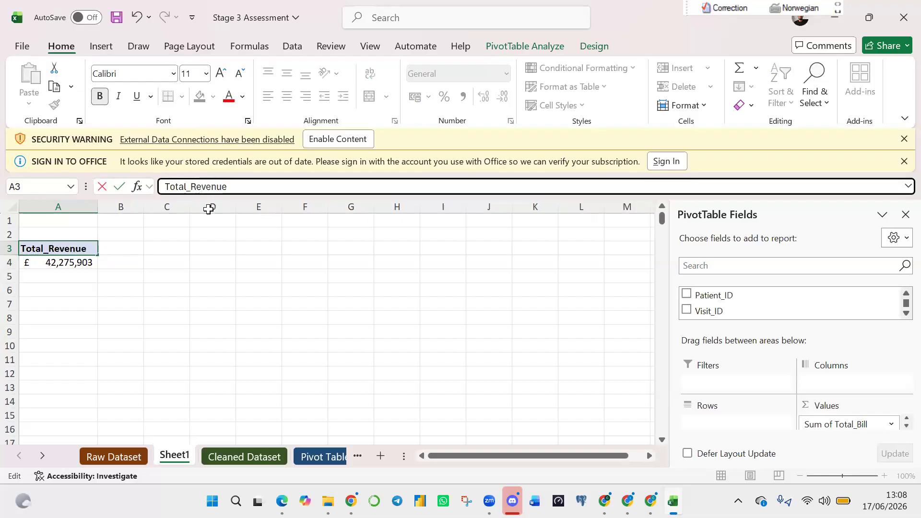
pyautogui.click(222, 246)
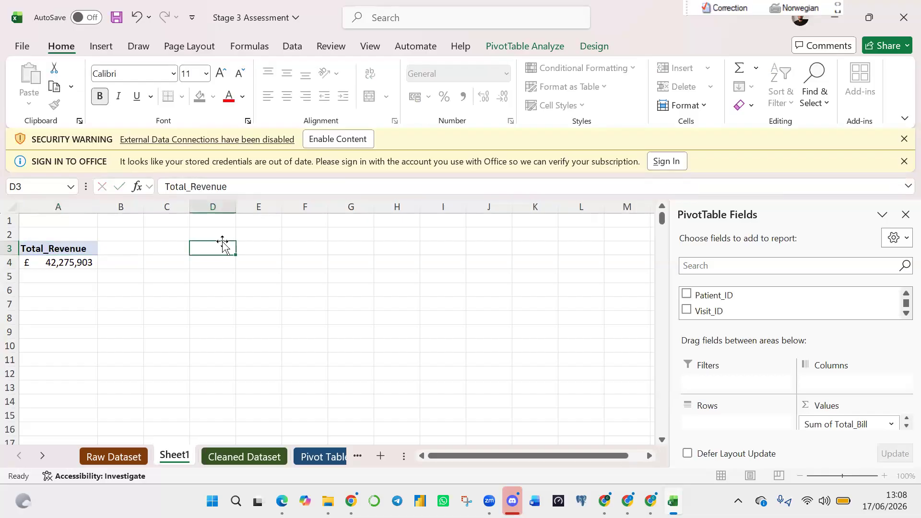
# Copy the Total_Revenue PivotTable in A3:A4 to cell C3 and fit column C's width to its contents.
pyautogui.click(55, 248)
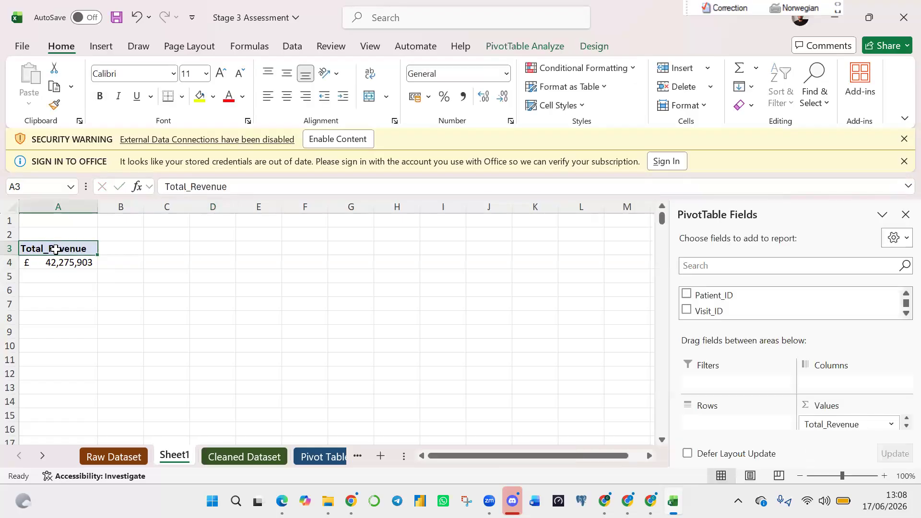
pyautogui.hotkey('shift', 'Down')
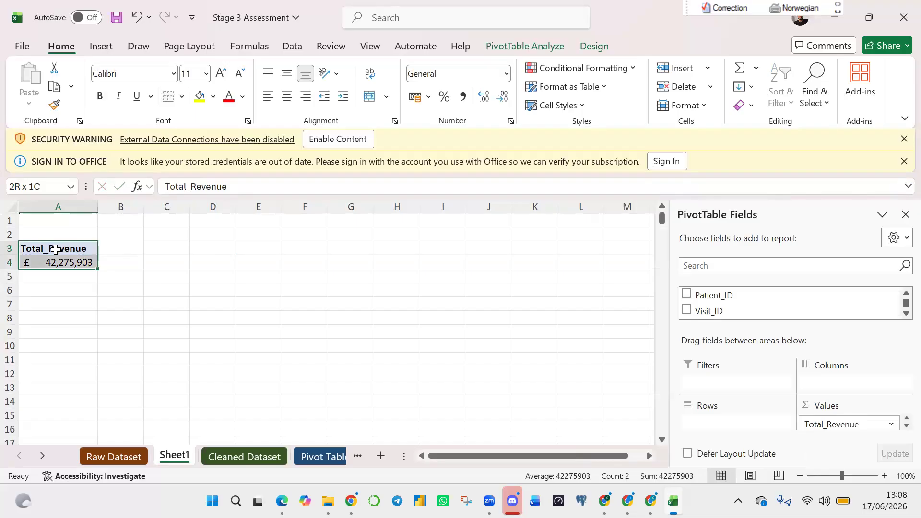
pyautogui.hotkey('ctrl', 'c')
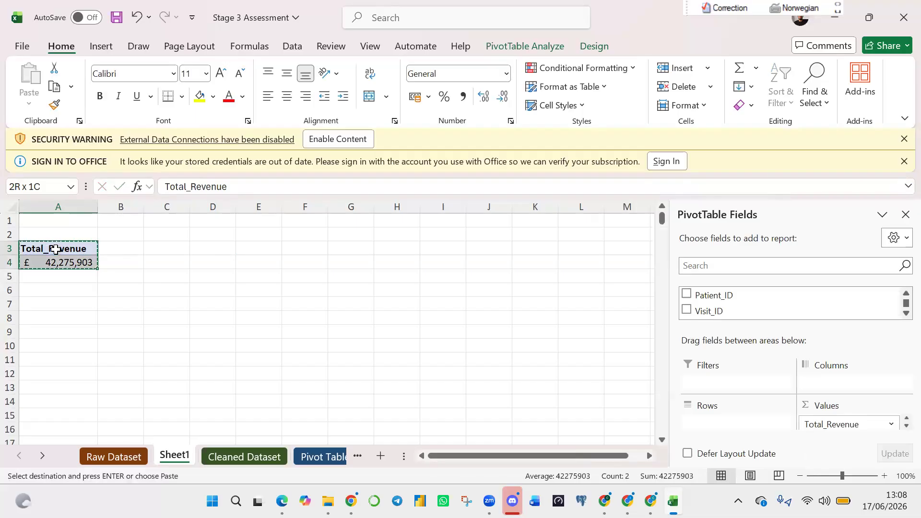
pyautogui.click(166, 246)
pyautogui.hotkey('ctrl', 'v')
pyautogui.doubleClick(193, 207)
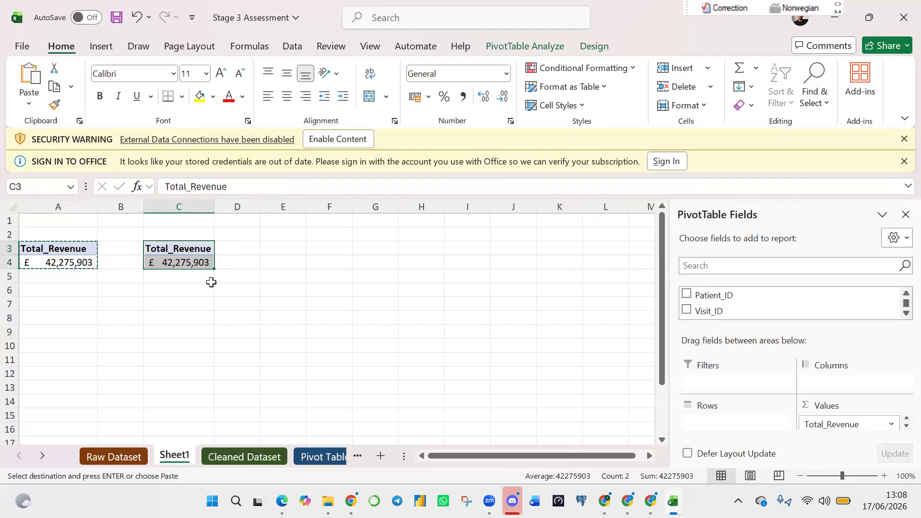
# Place further copies of the Total_Revenue PivotTable at cells E3, G3 and I3, and end the copy mode.
pyautogui.click(286, 249)
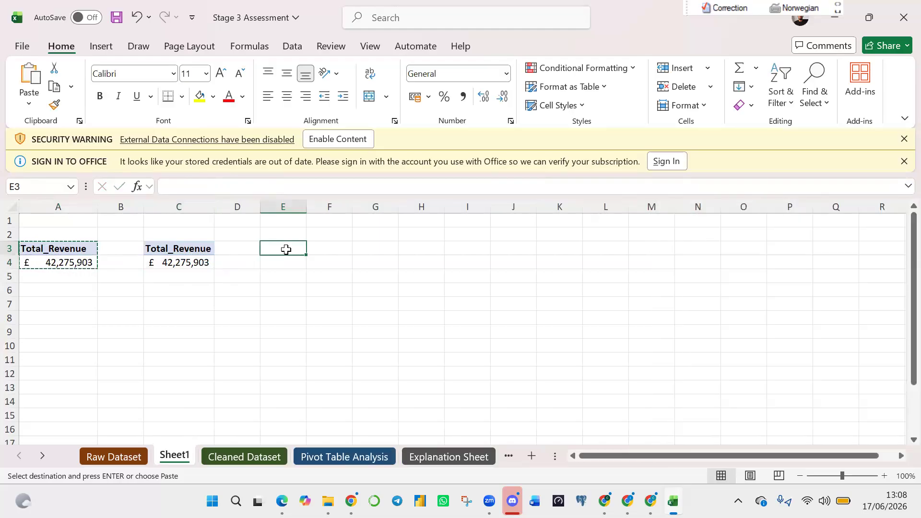
pyautogui.hotkey('ctrl', 'v')
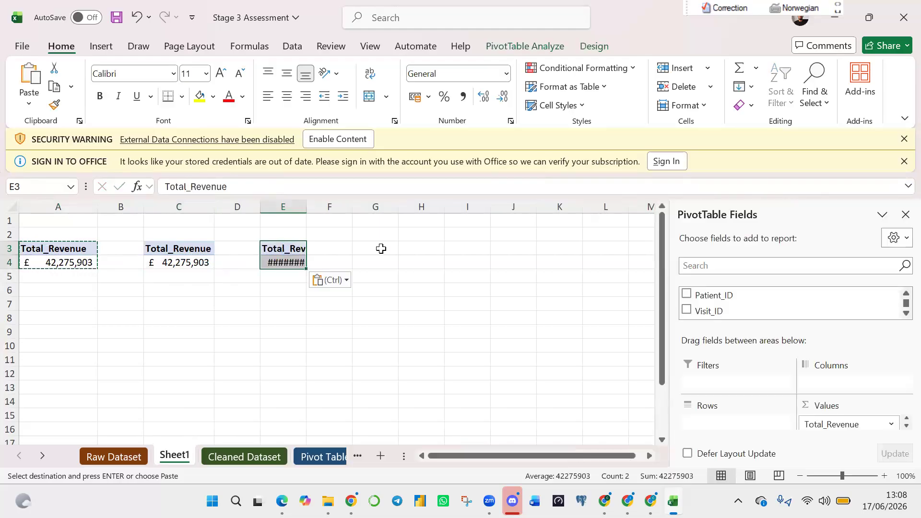
pyautogui.click(382, 249)
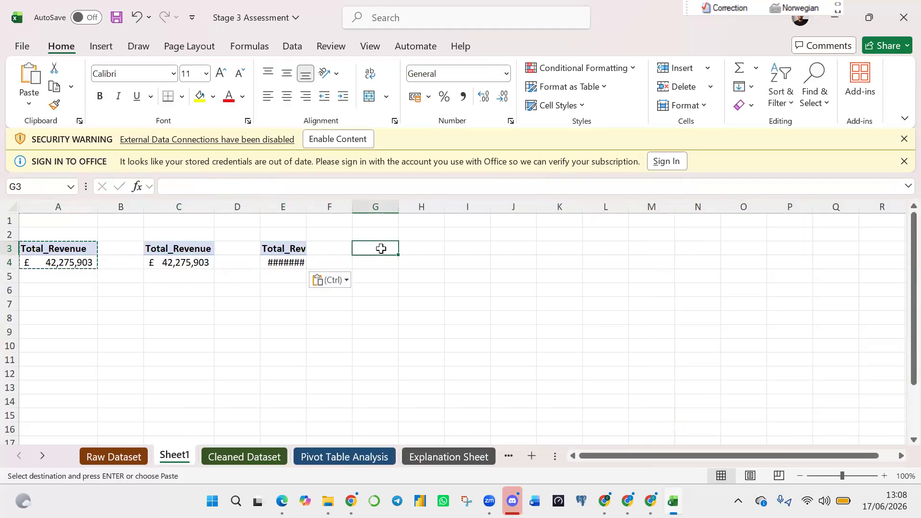
pyautogui.hotkey('ctrl', 'v')
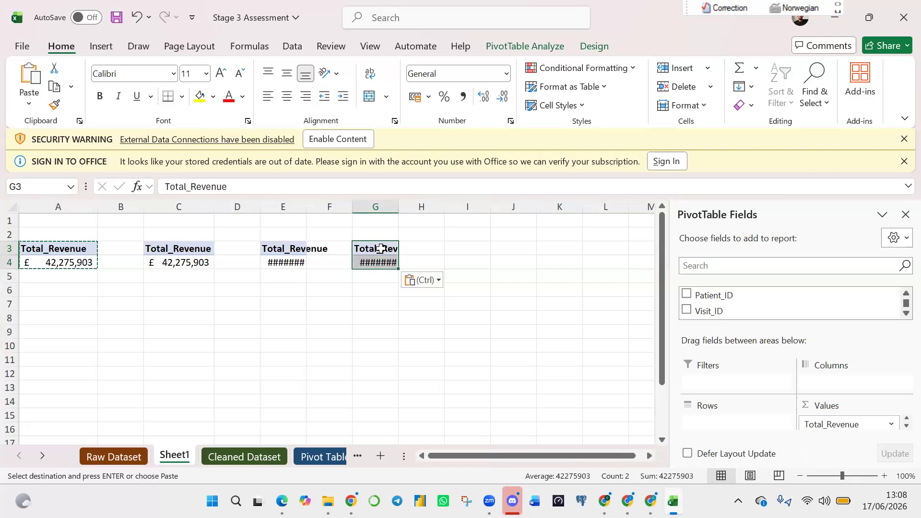
pyautogui.click(477, 250)
pyautogui.hotkey('ctrl', 'v')
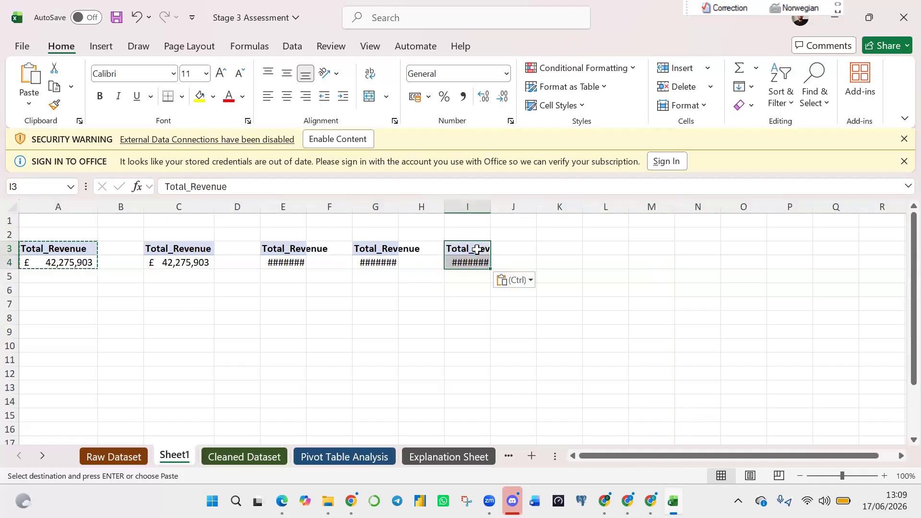
pyautogui.click(293, 324)
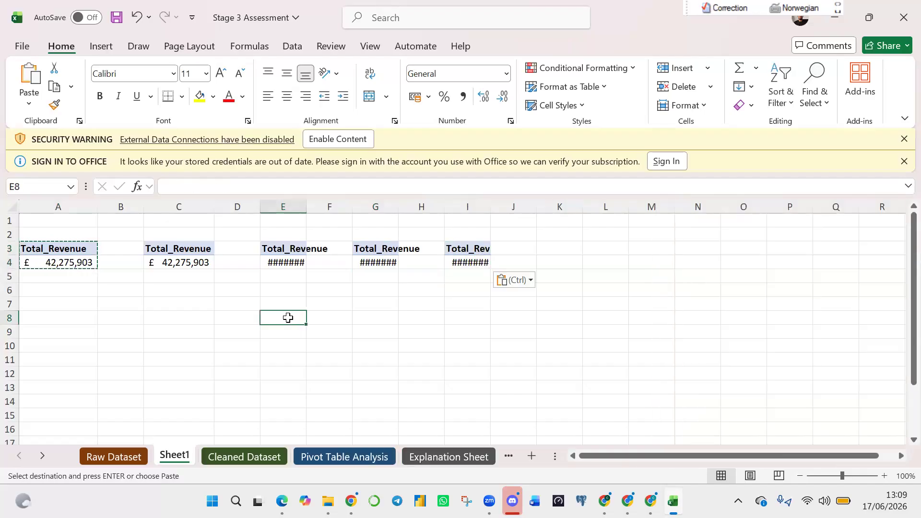
pyautogui.press('Escape')
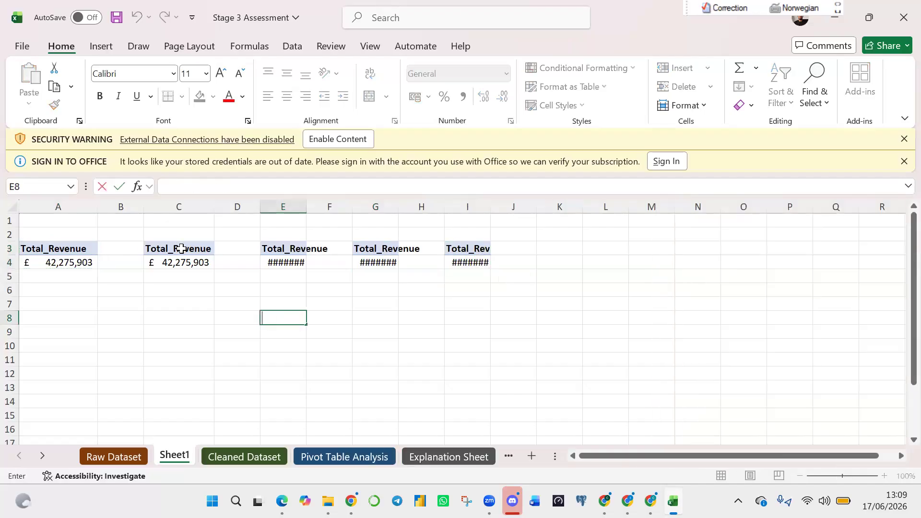
# Rename the summed bill heading of the PivotTable copy in cell C3 to Total_Visit.
pyautogui.click(180, 248)
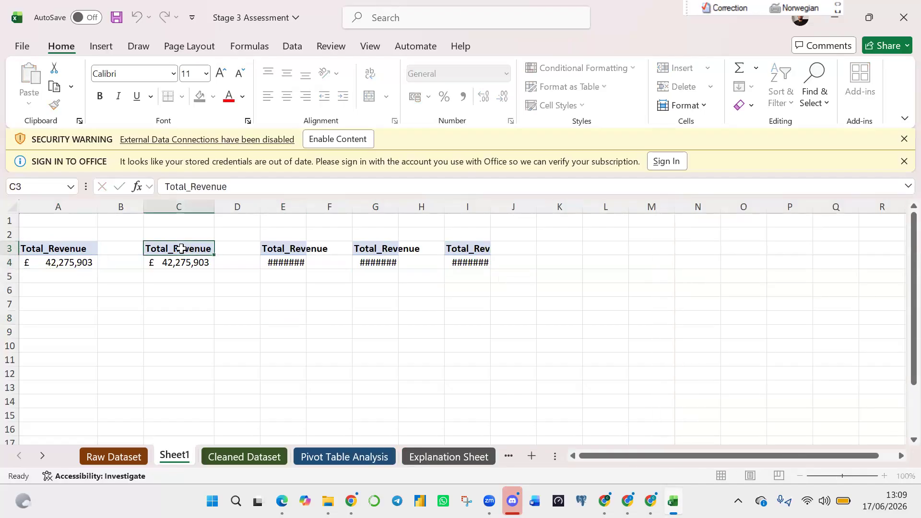
pyautogui.doubleClick(231, 191)
pyautogui.press('BackSpace')
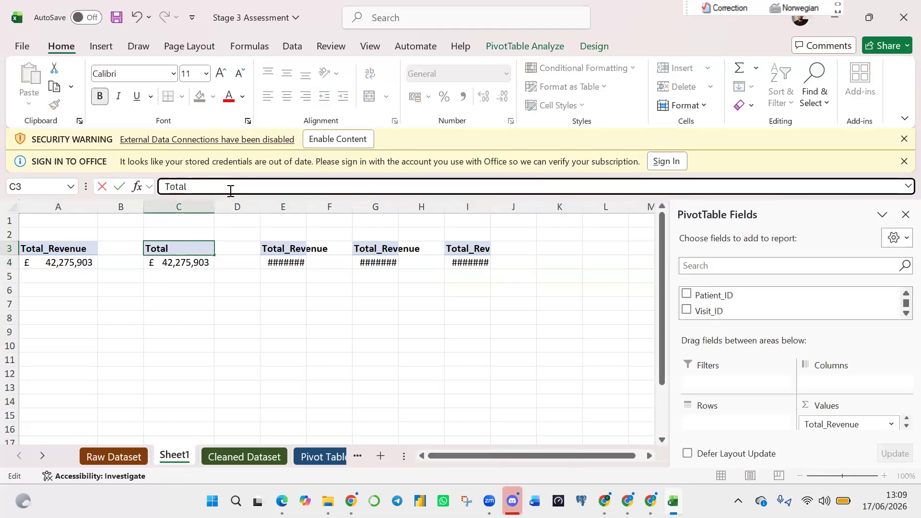
pyautogui.write('_Visit')
pyautogui.click(195, 263)
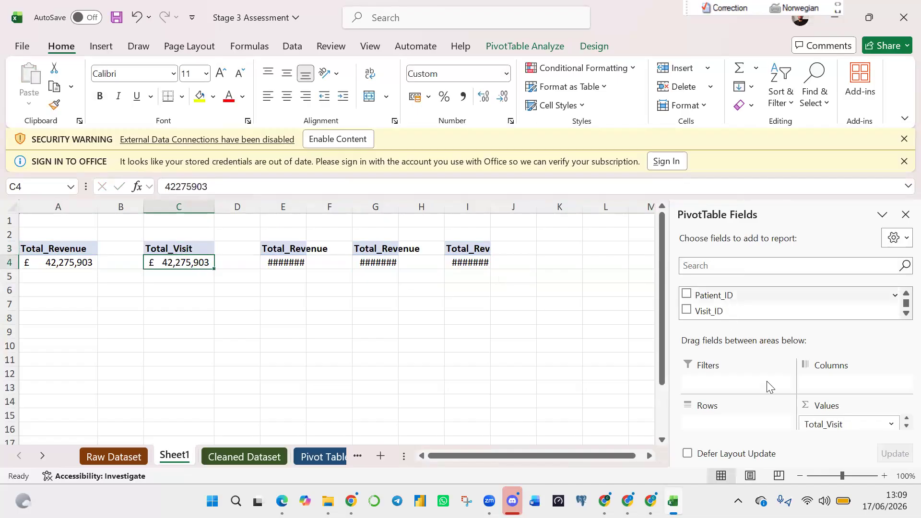
# Replace the summed bill value in the PivotTable at C3 with a count of Visit_ID.
pyautogui.moveTo(823, 422); pyautogui.dragTo(595, 375)
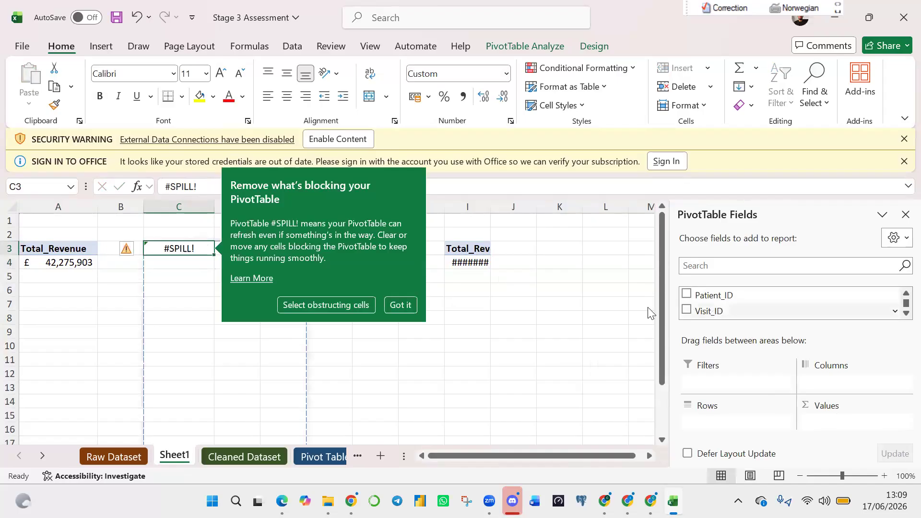
pyautogui.click(398, 305)
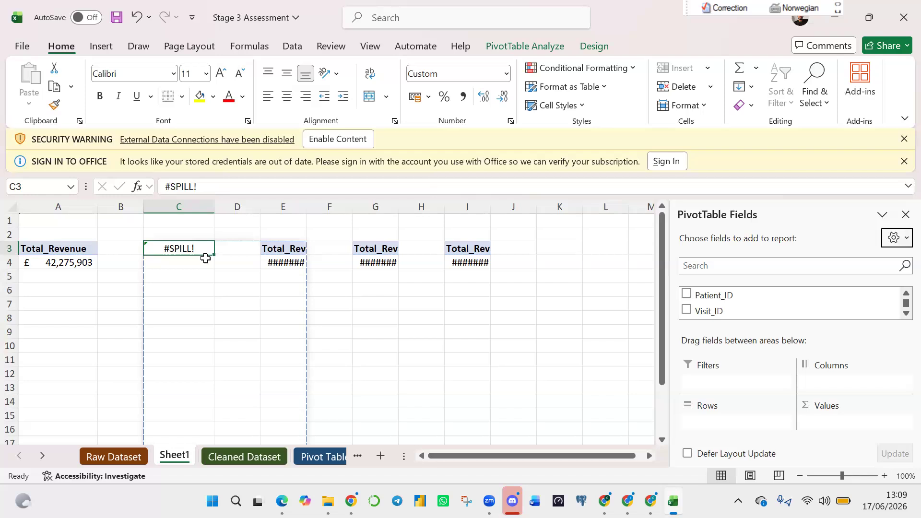
pyautogui.click(409, 342)
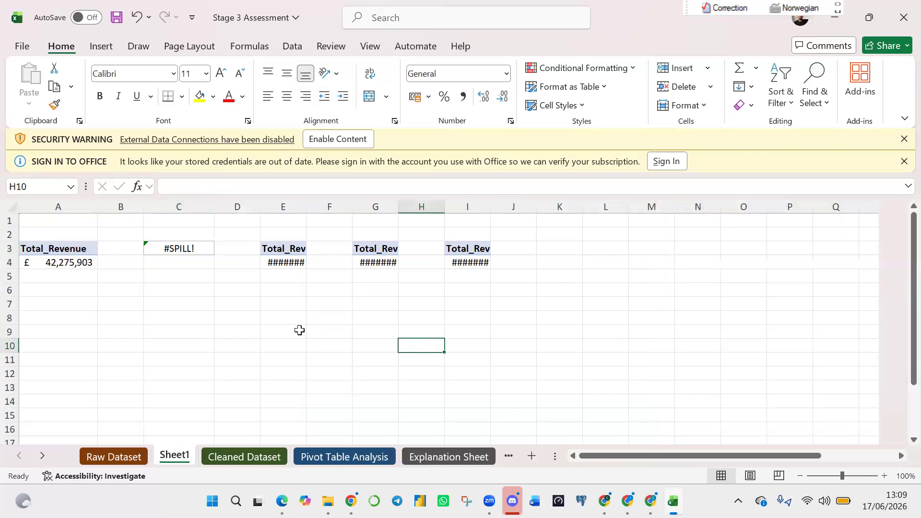
pyautogui.click(188, 250)
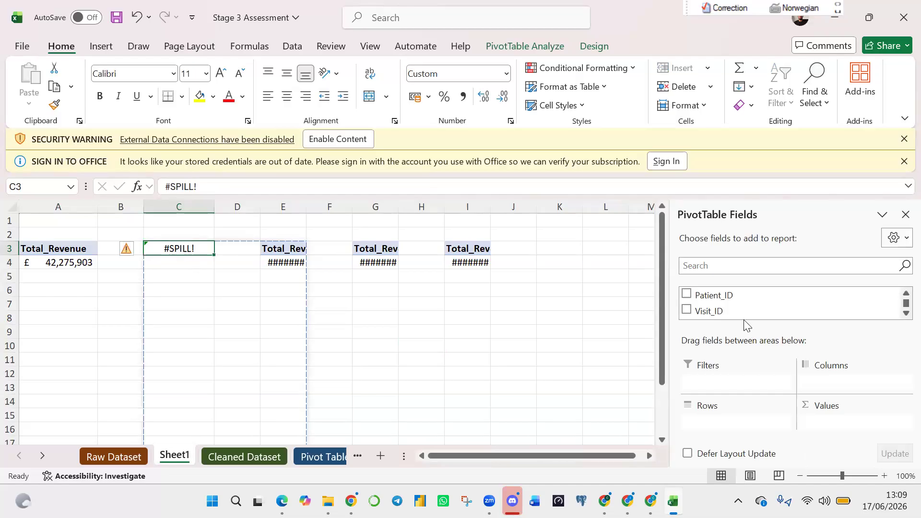
pyautogui.moveTo(713, 311); pyautogui.dragTo(866, 423)
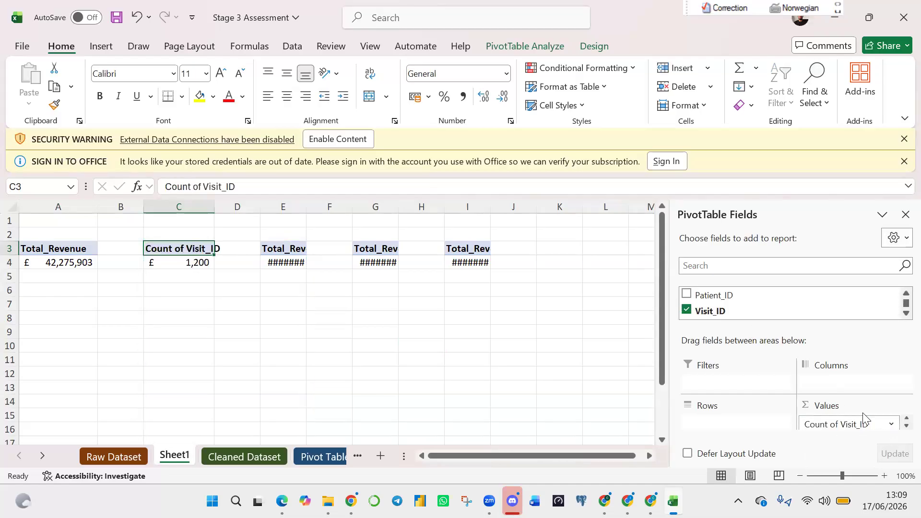
# Format the visit count in cell C4 as a Number with no decimal places.
pyautogui.click(507, 74)
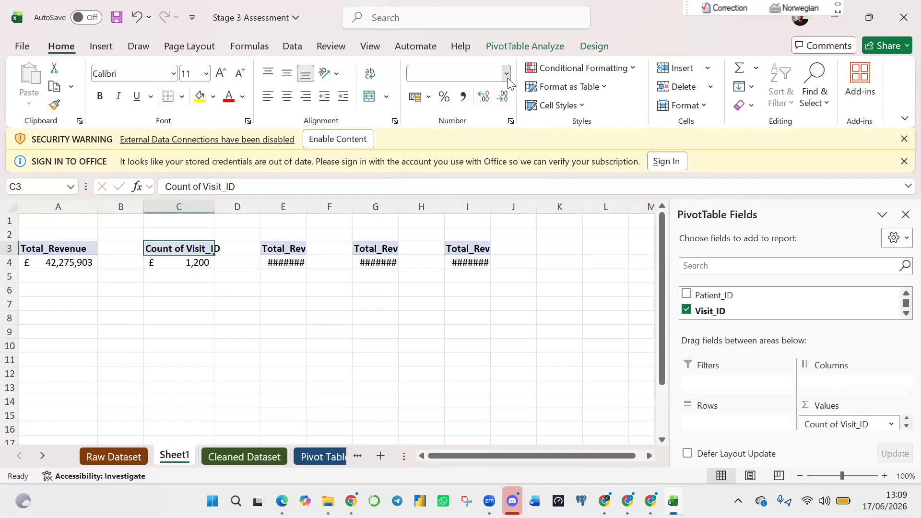
pyautogui.press('Escape')
pyautogui.click(161, 260)
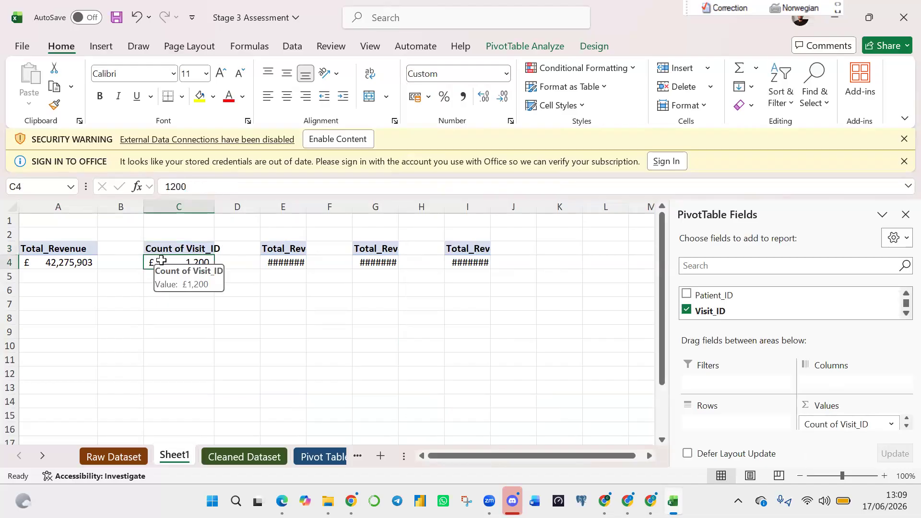
pyautogui.click(507, 74)
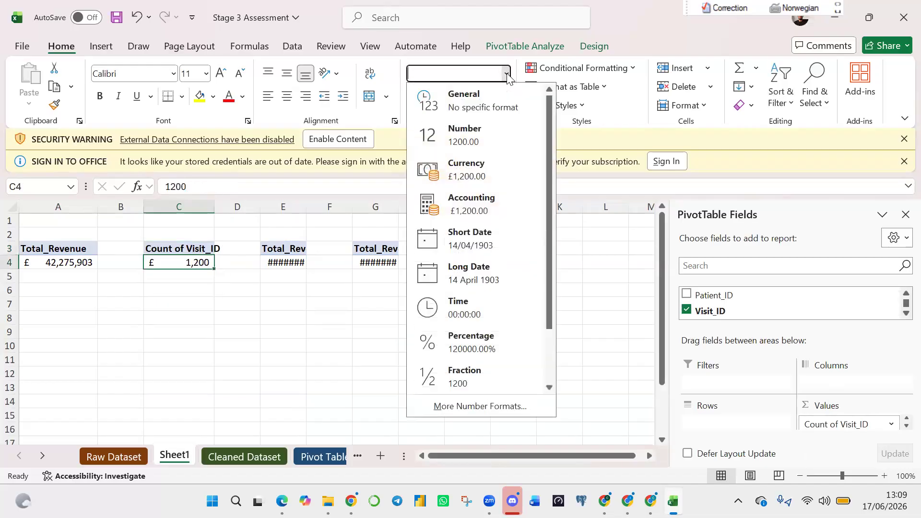
pyautogui.click(481, 135)
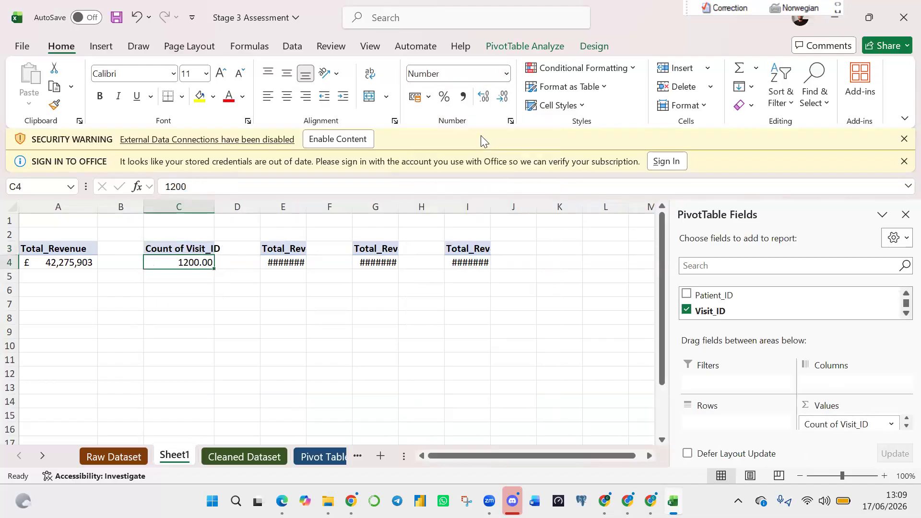
pyautogui.click(503, 103)
pyautogui.click(503, 102)
# Rename the Count of Visit_ID heading in cell C3 to Total_Visit.
pyautogui.click(175, 248)
pyautogui.moveTo(236, 187); pyautogui.dragTo(148, 194)
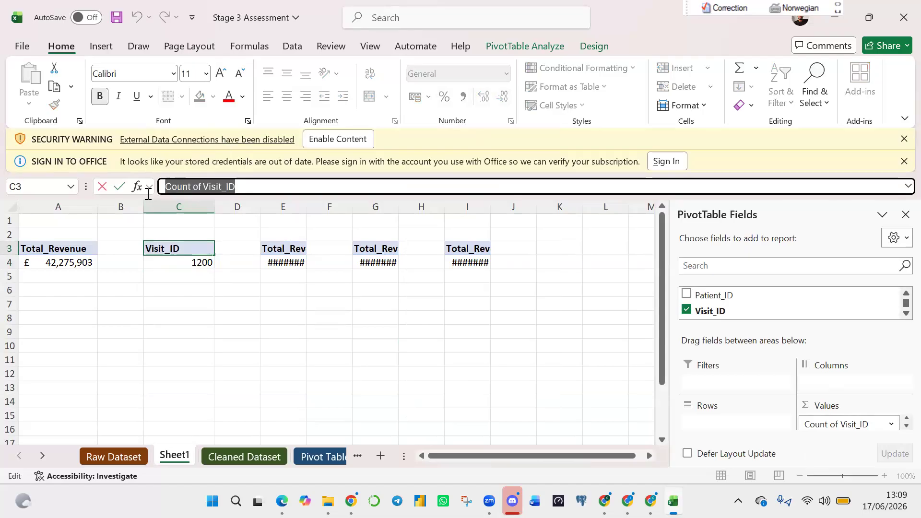
pyautogui.write('Total')
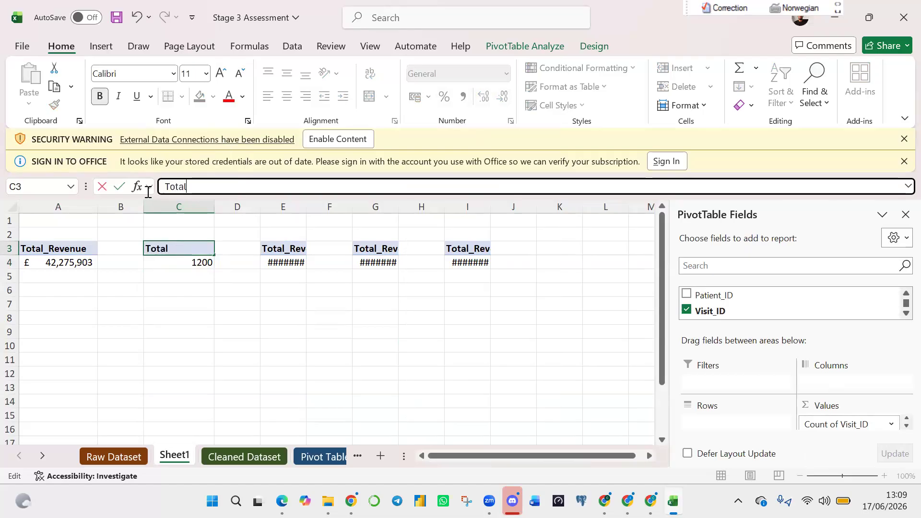
pyautogui.write('_Visit')
pyautogui.click(248, 317)
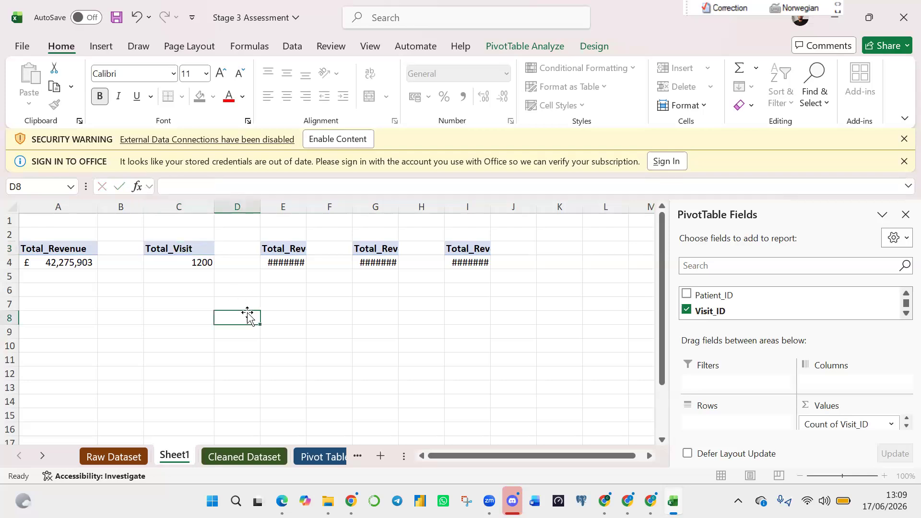
# Fit column E to its contents and replace Total_Revenue with a count of Doctor_Name in the PivotTable at E3.
pyautogui.click(297, 247)
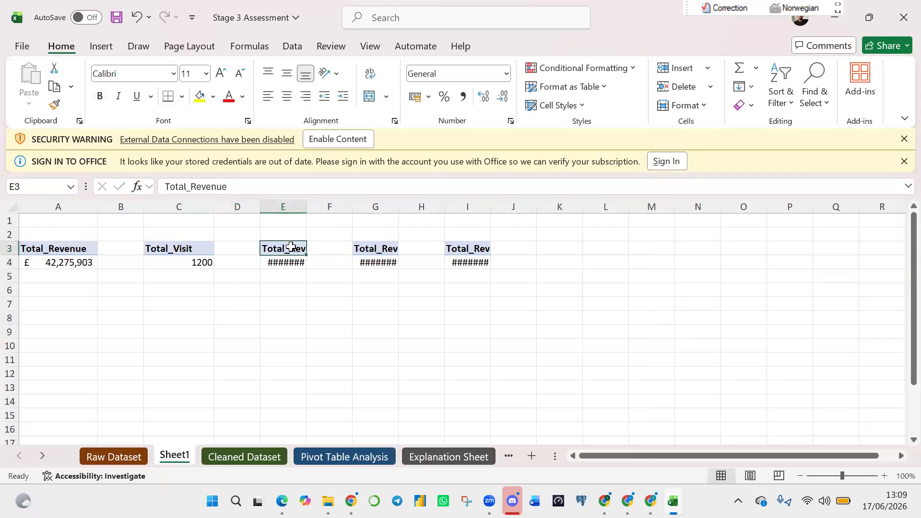
pyautogui.doubleClick(306, 206)
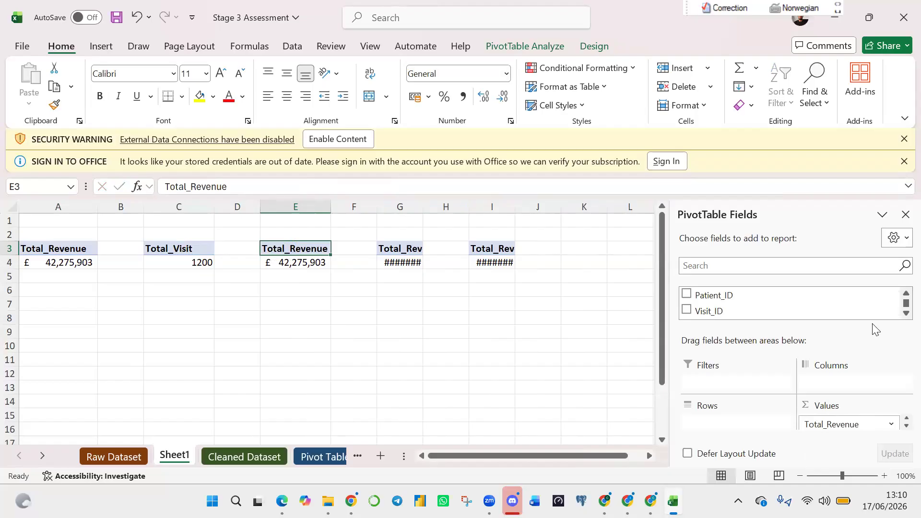
pyautogui.click(805, 271)
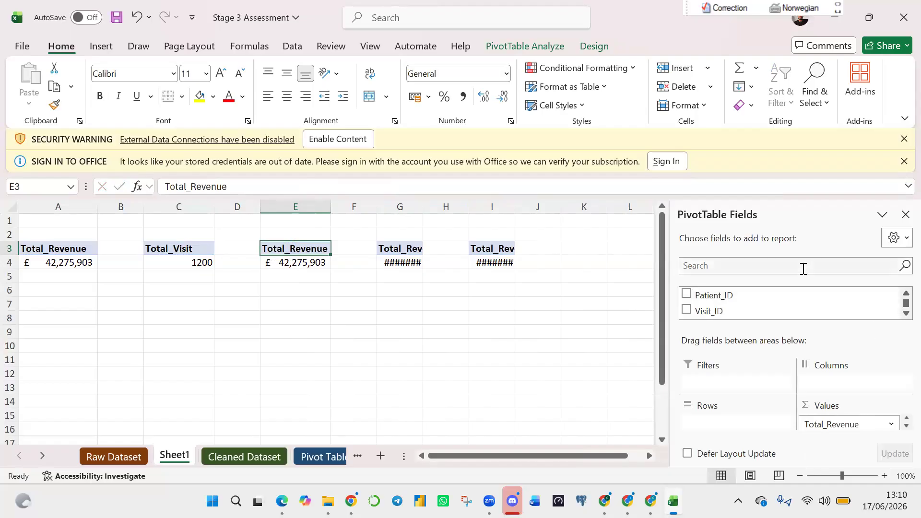
pyautogui.write('doc')
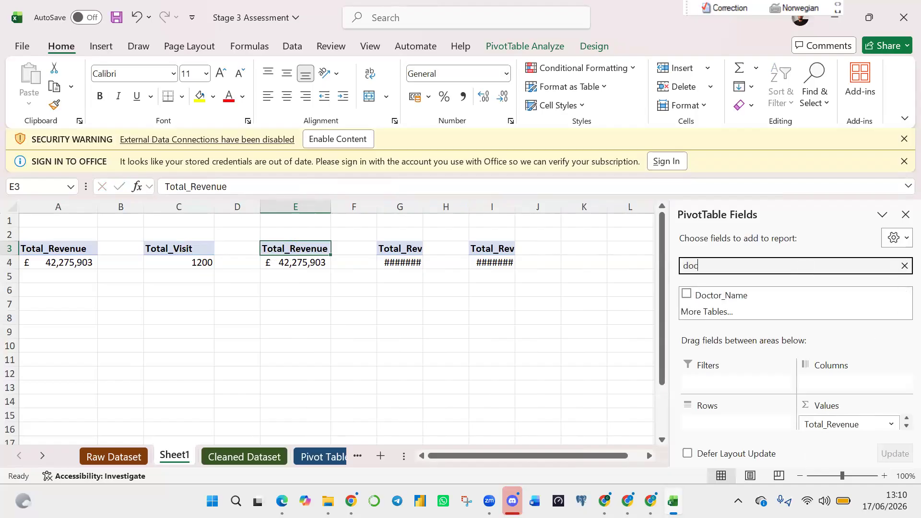
pyautogui.moveTo(831, 426); pyautogui.dragTo(568, 411)
pyautogui.moveTo(738, 295); pyautogui.dragTo(838, 424)
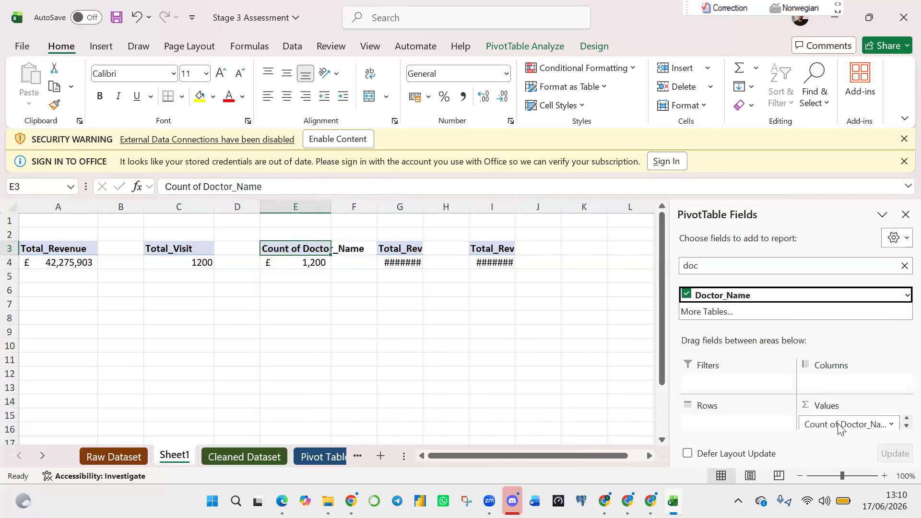
# Examine the summary calculations and value display options available for the Doctor_Name count.
pyautogui.click(893, 424)
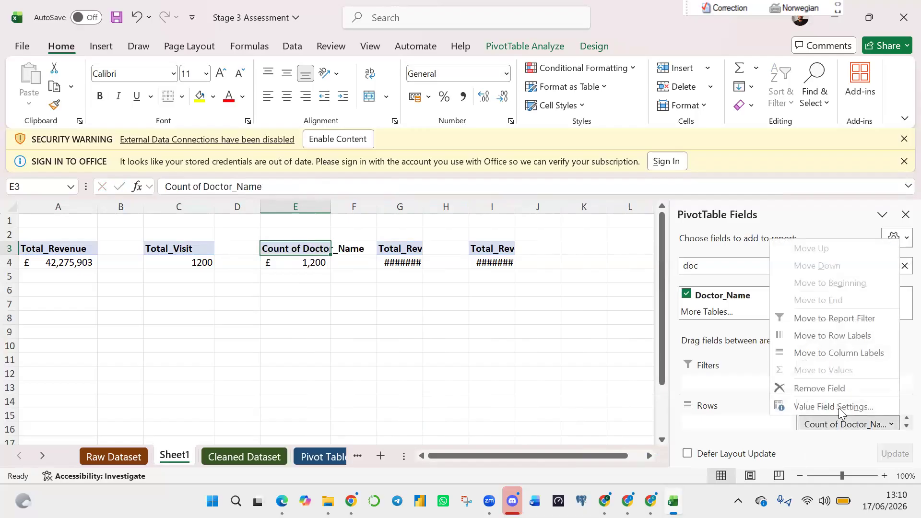
pyautogui.click(839, 408)
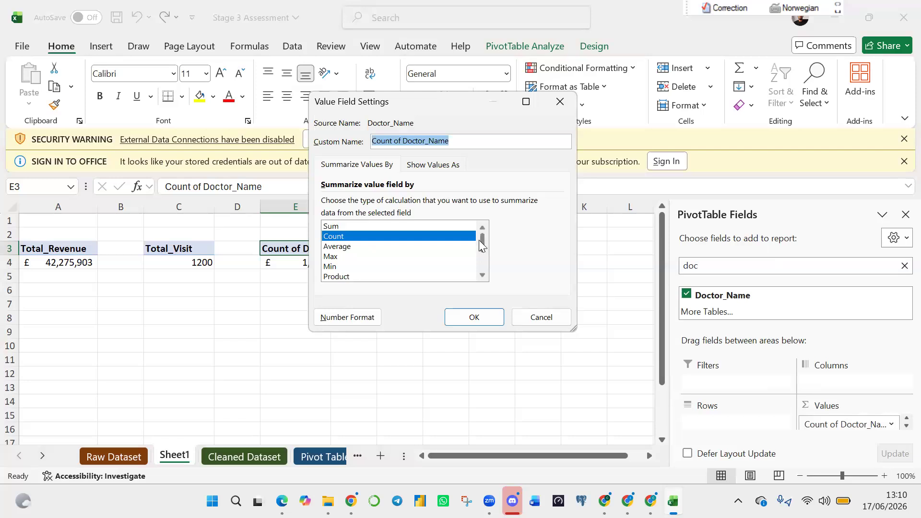
pyautogui.scroll(-2, 478, 253)
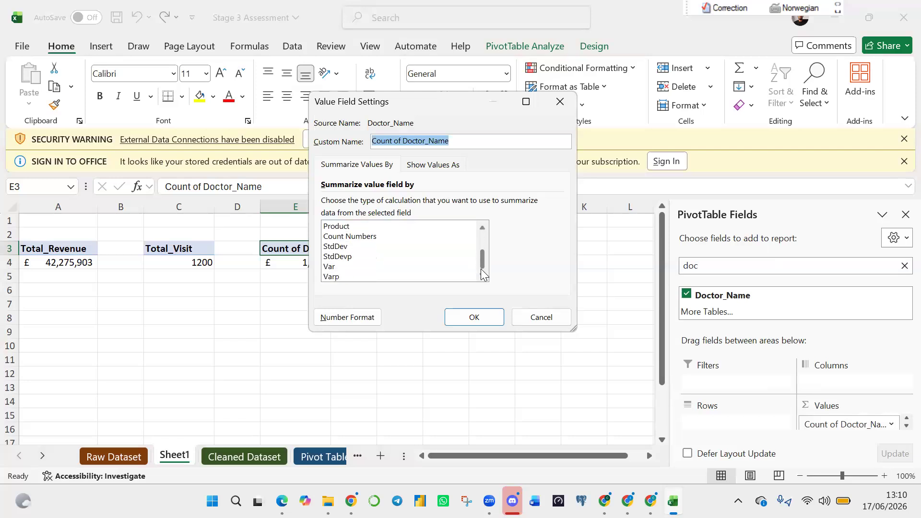
pyautogui.moveTo(484, 257); pyautogui.dragTo(486, 241)
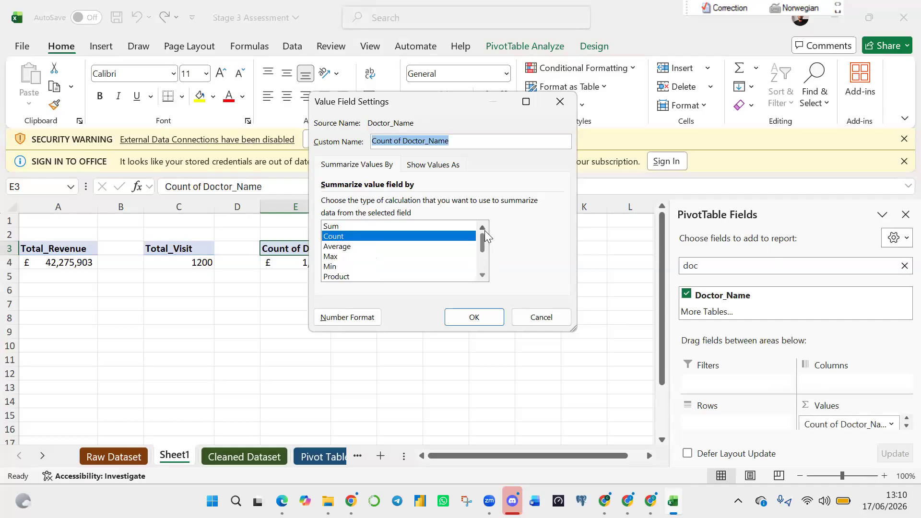
pyautogui.click(412, 161)
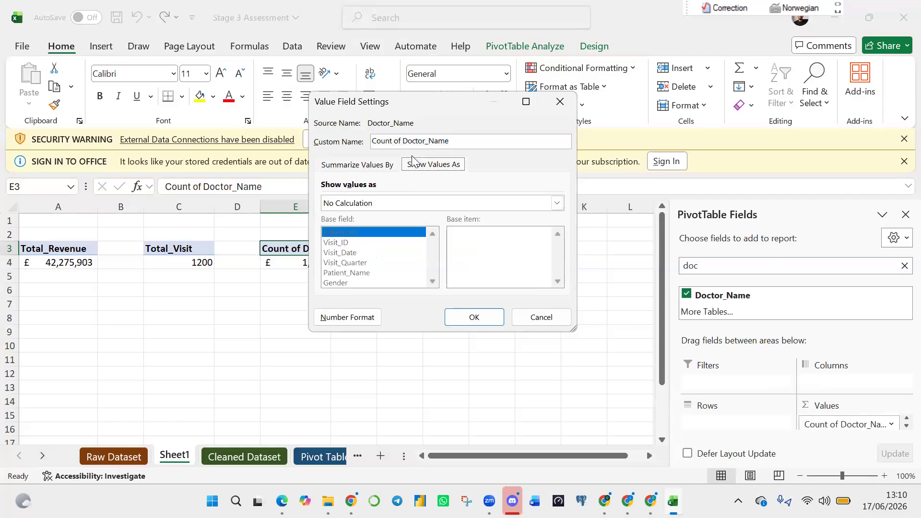
pyautogui.click(363, 167)
pyautogui.moveTo(482, 242)
pyautogui.mouseDown()
pyautogui.moveTo(485, 263)
pyautogui.moveTo(483, 254)
pyautogui.mouseUp()
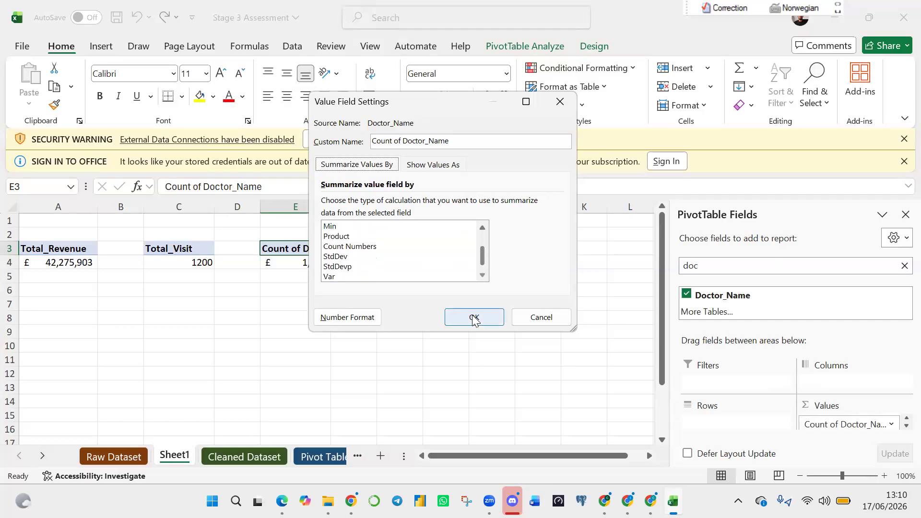
pyautogui.click(547, 327)
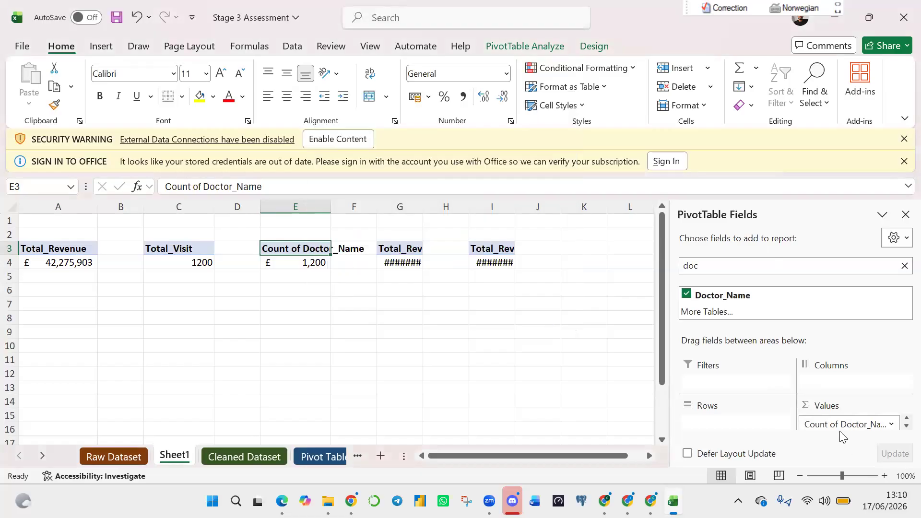
# Replace the doctor count with Patient_Satisfaction as the value field of the PivotTable at E3.
pyautogui.moveTo(836, 425); pyautogui.dragTo(340, 300)
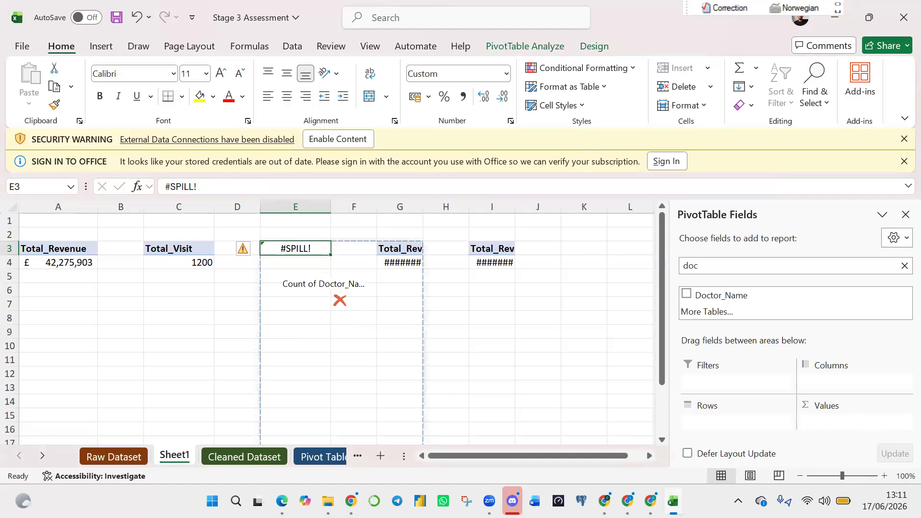
pyautogui.click(902, 266)
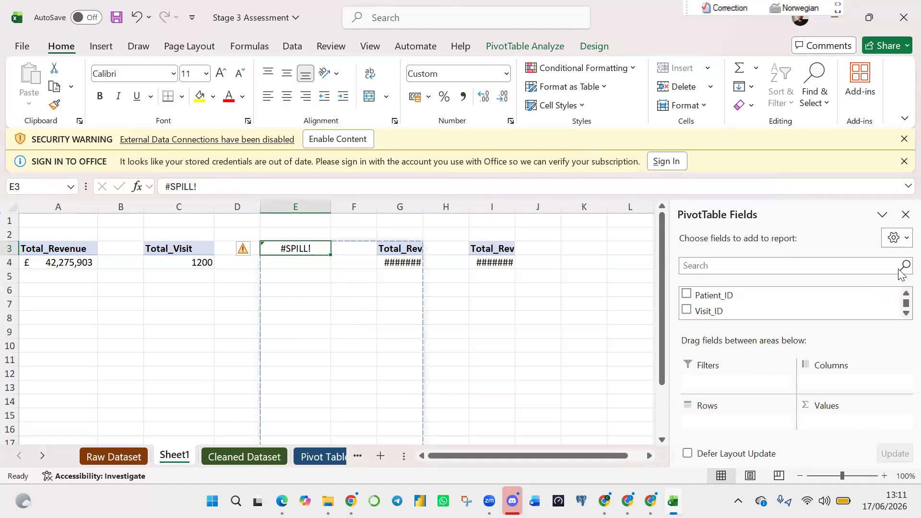
pyautogui.click(736, 267)
pyautogui.write('patien')
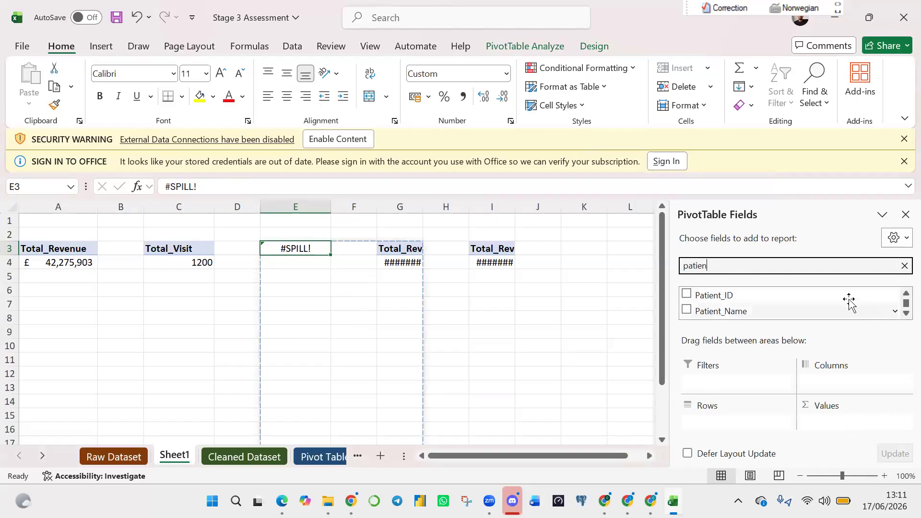
pyautogui.press('BackSpace')
pyautogui.press('BackSpace')
pyautogui.press('BackSpace')
pyautogui.press('BackSpace')
pyautogui.press('BackSpace')
pyautogui.press('BackSpace')
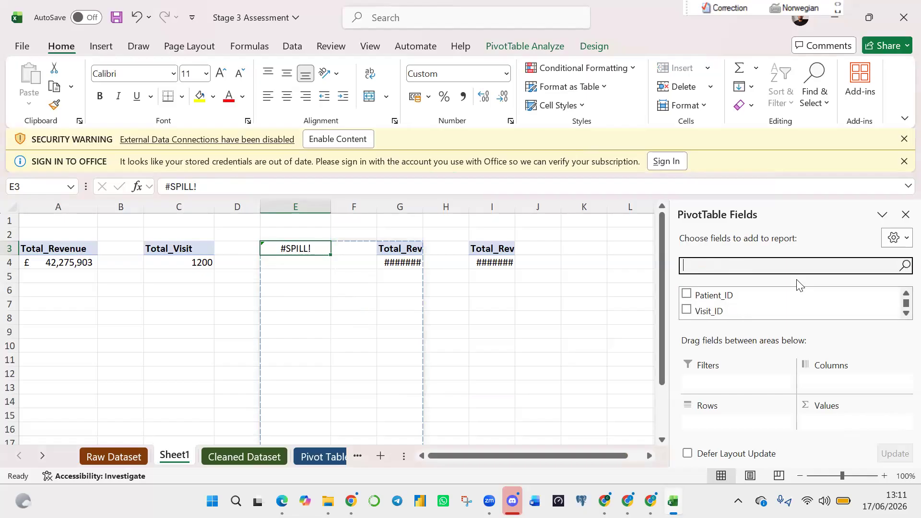
pyautogui.write('satis')
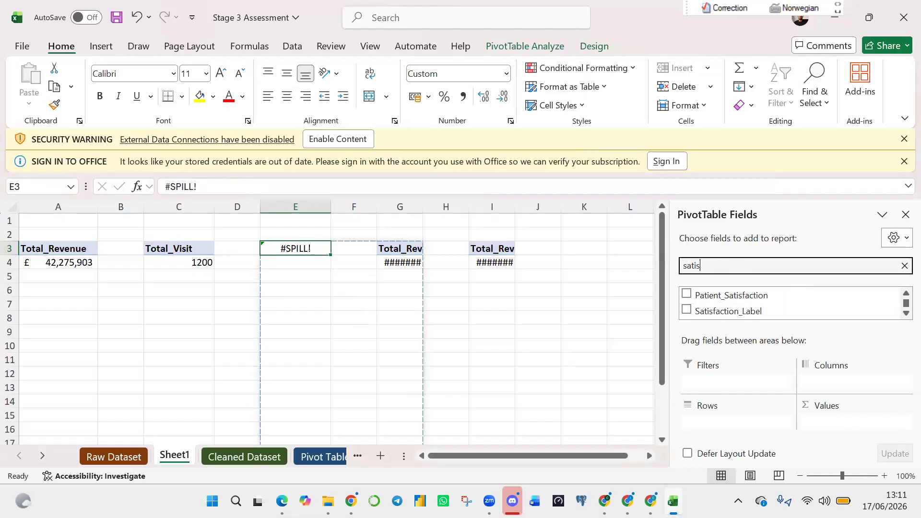
pyautogui.write('faction')
pyautogui.click(757, 300)
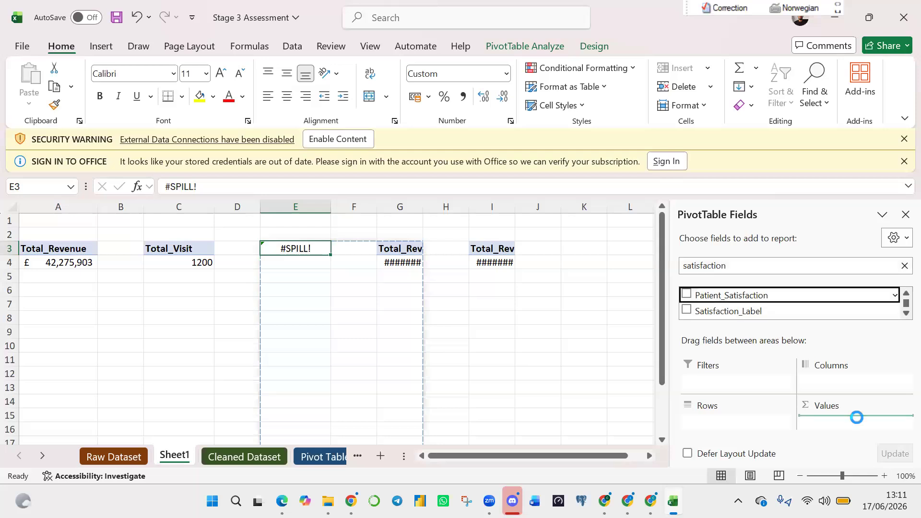
# Summarise the Patient_Satisfaction value by Average and fit column E to the heading's width.
pyautogui.click(891, 424)
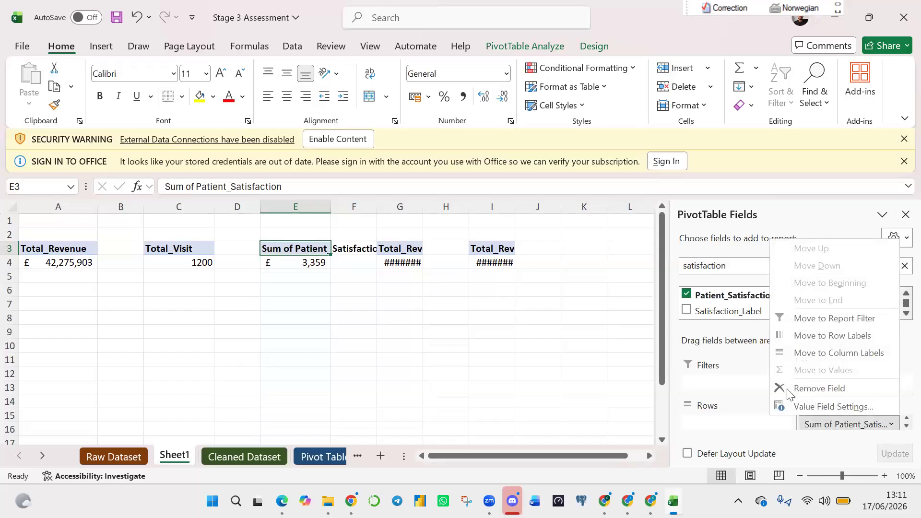
pyautogui.click(803, 410)
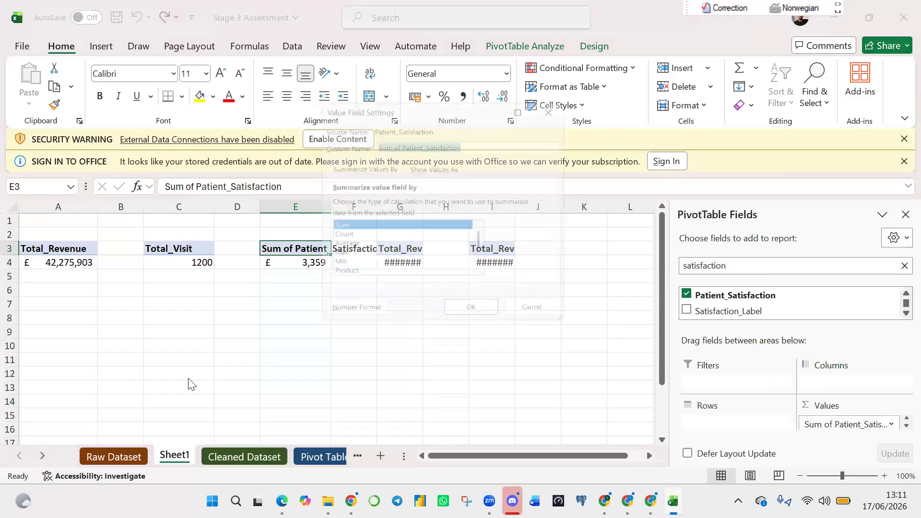
pyautogui.click(338, 246)
pyautogui.click(477, 319)
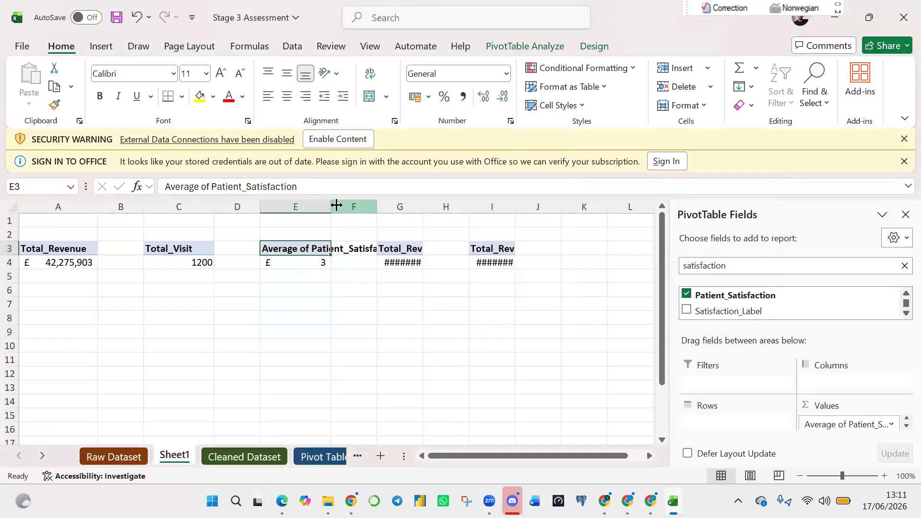
pyautogui.doubleClick(330, 206)
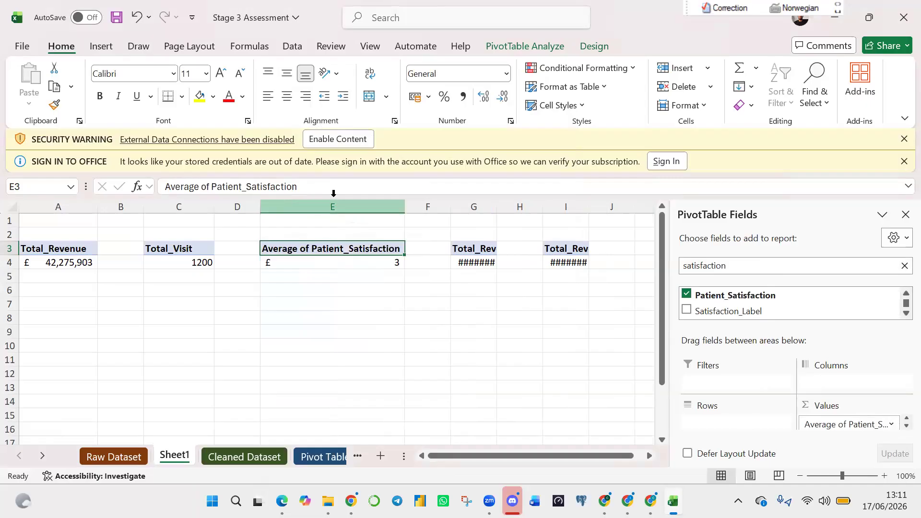
# Format the average satisfaction value in cell E4 as a Number.
pyautogui.click(354, 263)
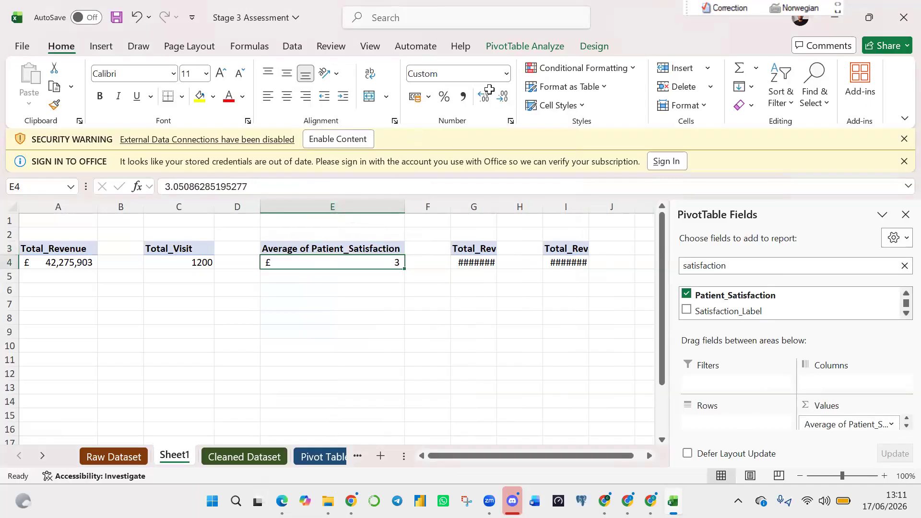
pyautogui.click(506, 72)
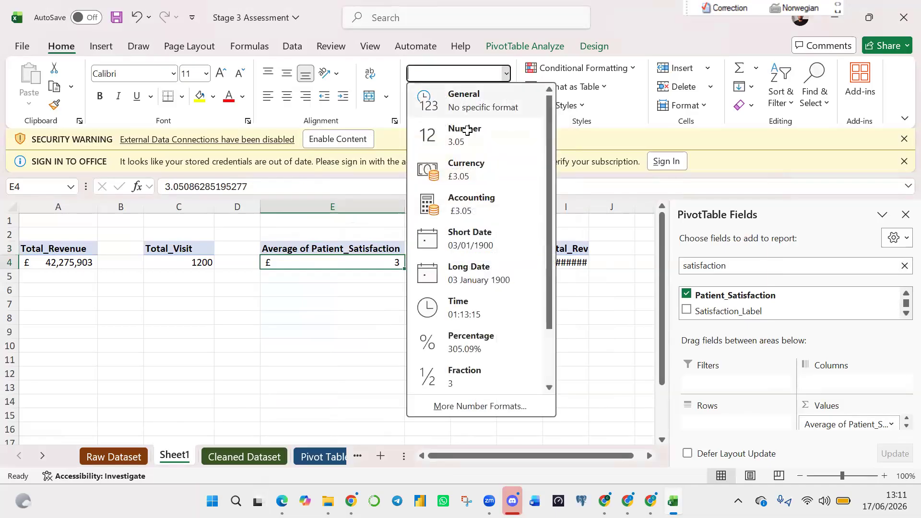
pyautogui.click(467, 130)
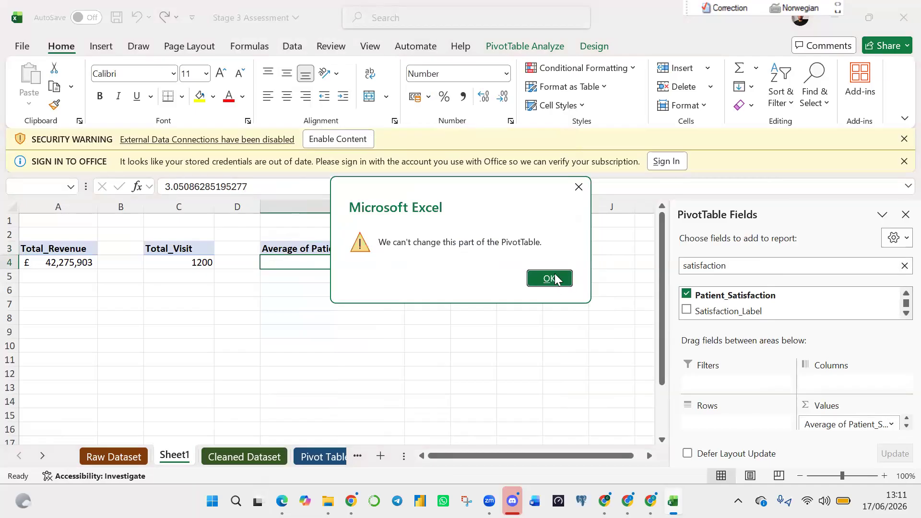
pyautogui.click(550, 278)
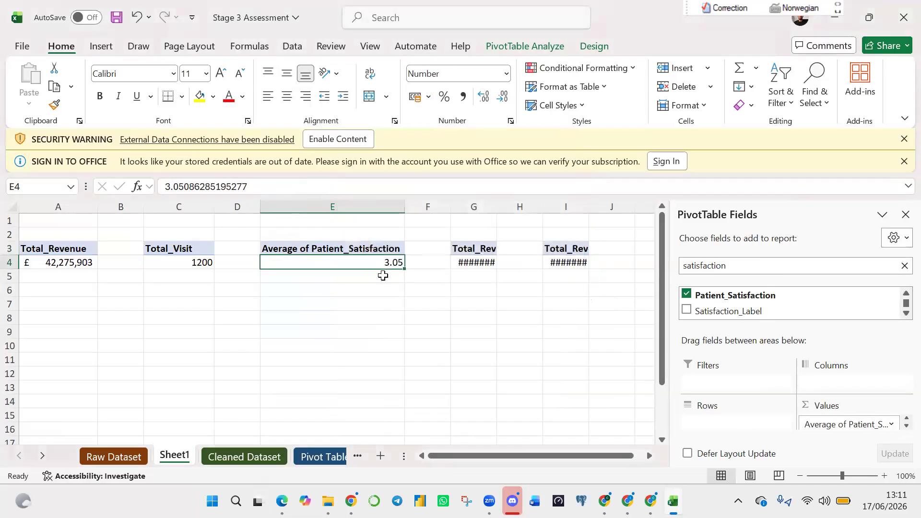
# Rename the average satisfaction heading in cell E3 to Average_Patient_Satisfaction.
pyautogui.click(358, 248)
pyautogui.moveTo(299, 187); pyautogui.dragTo(154, 177)
pyautogui.press('BackSpace')
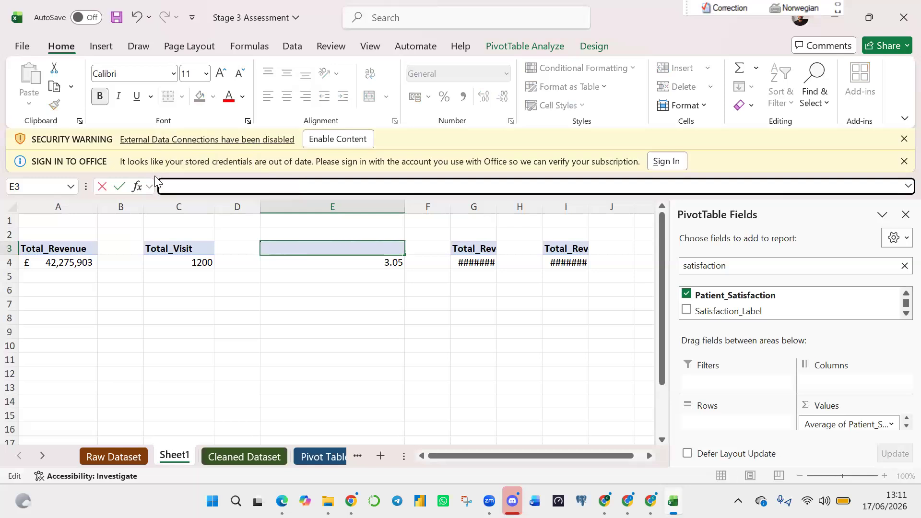
pyautogui.write('Avare')
pyautogui.press('BackSpace')
pyautogui.press('BackSpace')
pyautogui.write('erage Patient S')
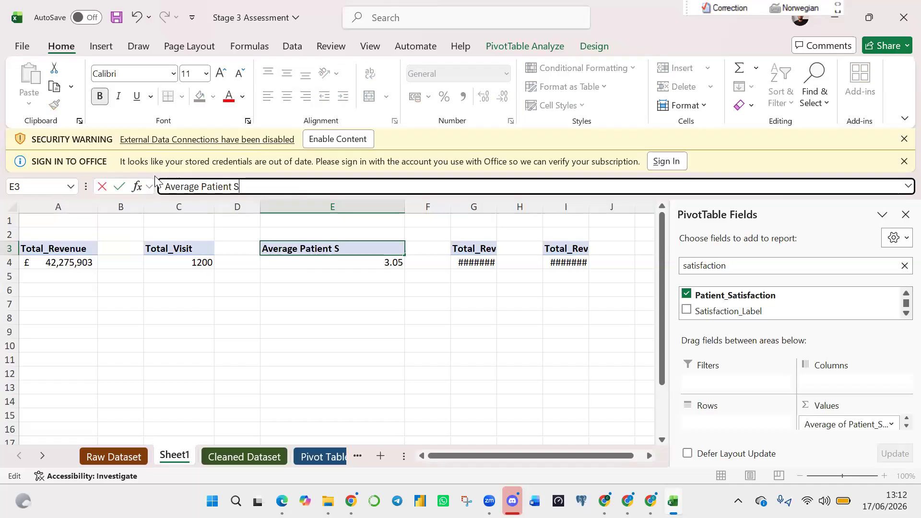
pyautogui.write('atisfaction')
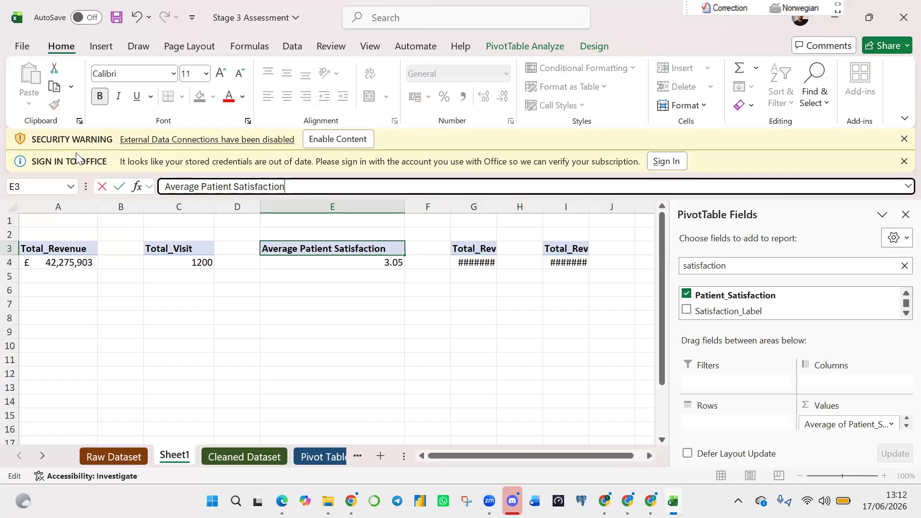
pyautogui.click(235, 186)
pyautogui.press('BackSpace')
pyautogui.write('_')
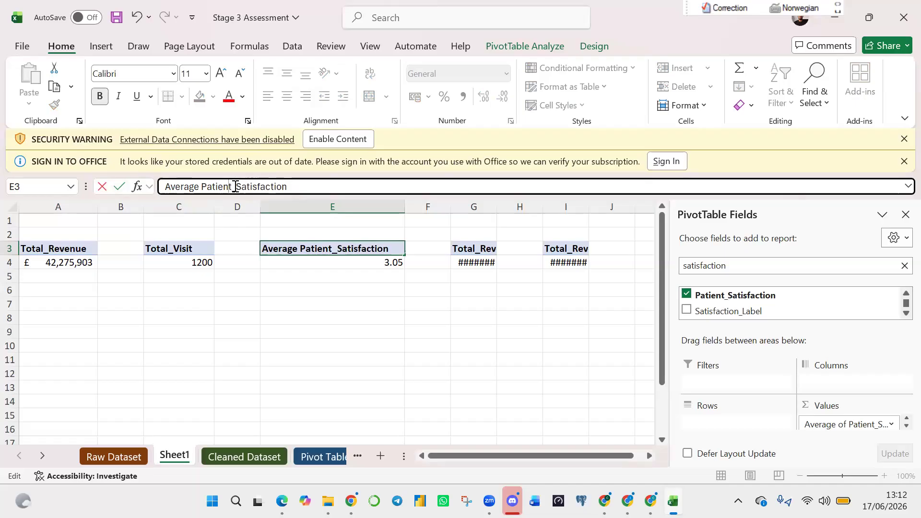
pyautogui.press('Left')
pyautogui.press('Left')
pyautogui.press('Left')
pyautogui.press('Left')
pyautogui.press('Left')
pyautogui.press('Left')
pyautogui.press('Left')
pyautogui.press('BackSpace')
pyautogui.write('_')
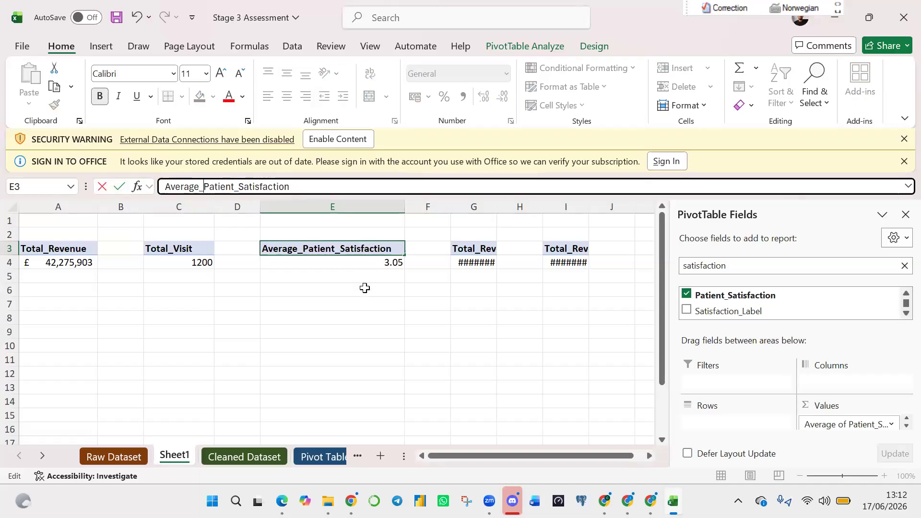
pyautogui.click(365, 288)
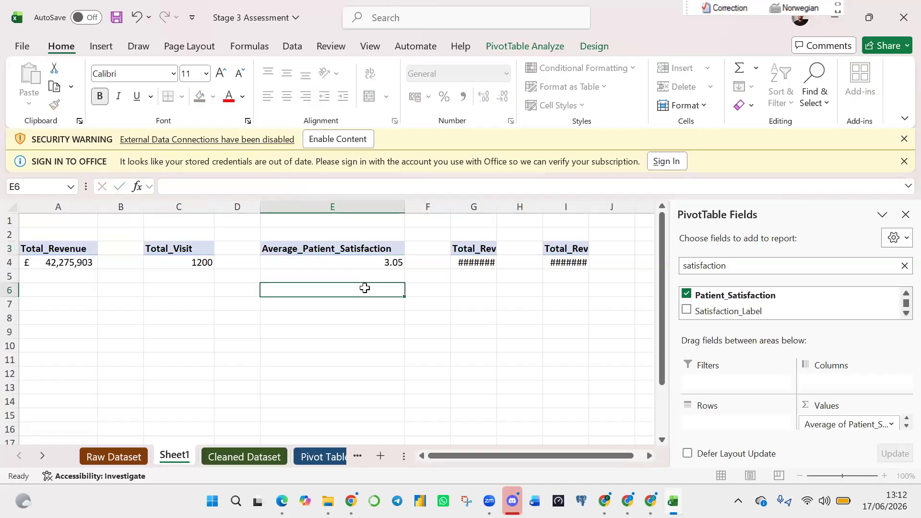
# Delete the two columns on Sheet1 that hold the leftover Total_Revenue PivotTable copies beside the average satisfaction table.
pyautogui.click(476, 250)
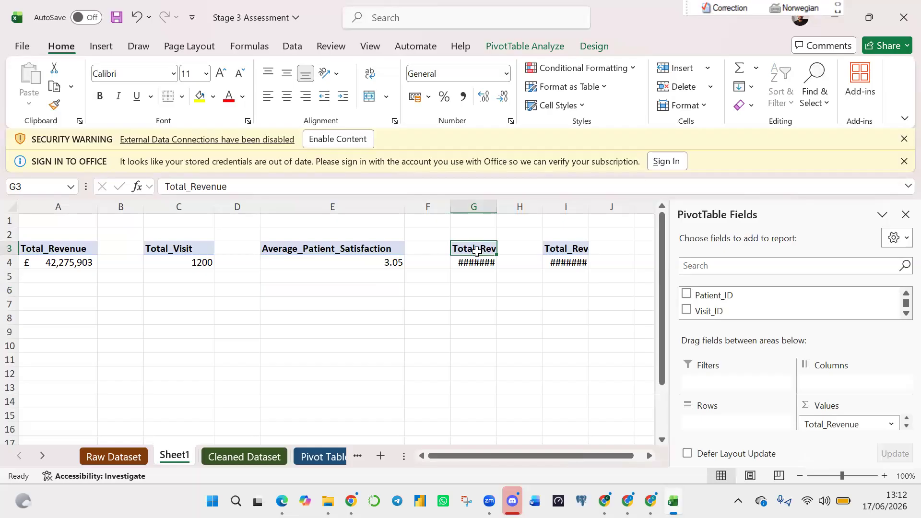
pyautogui.click(479, 201)
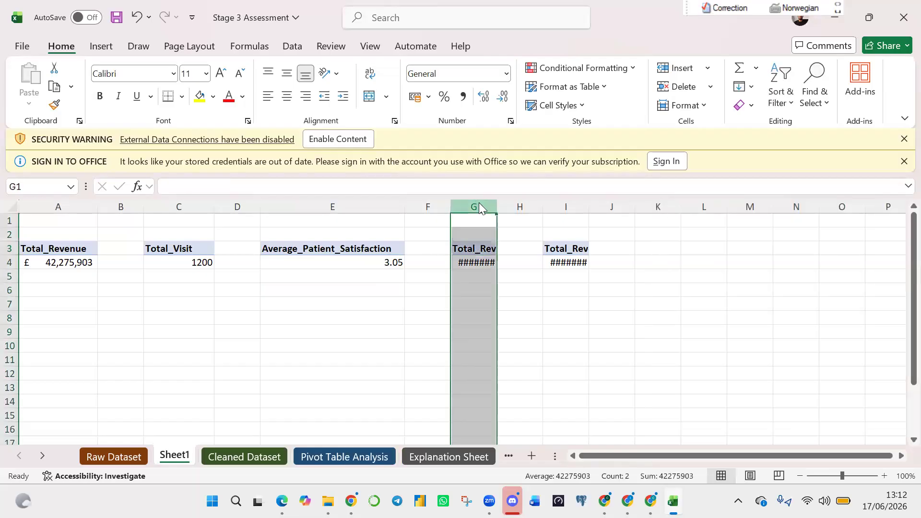
pyautogui.rightClick(478, 203)
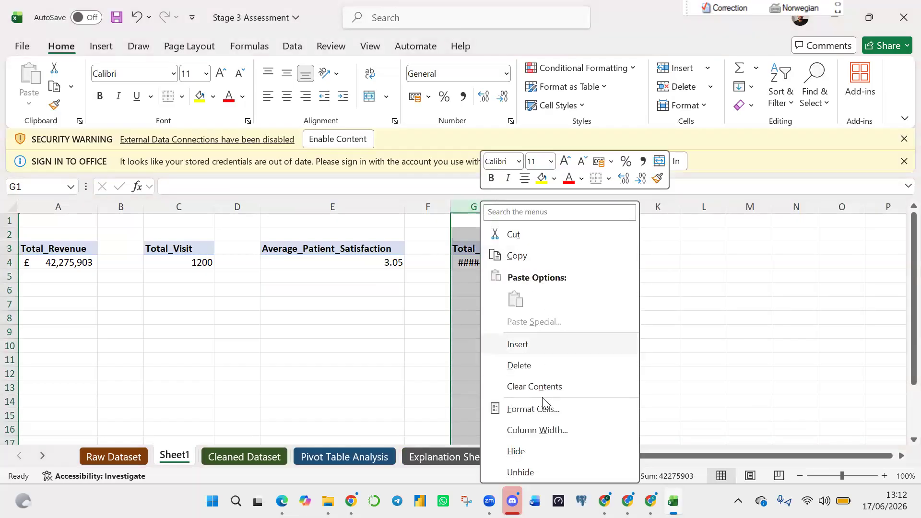
pyautogui.click(528, 367)
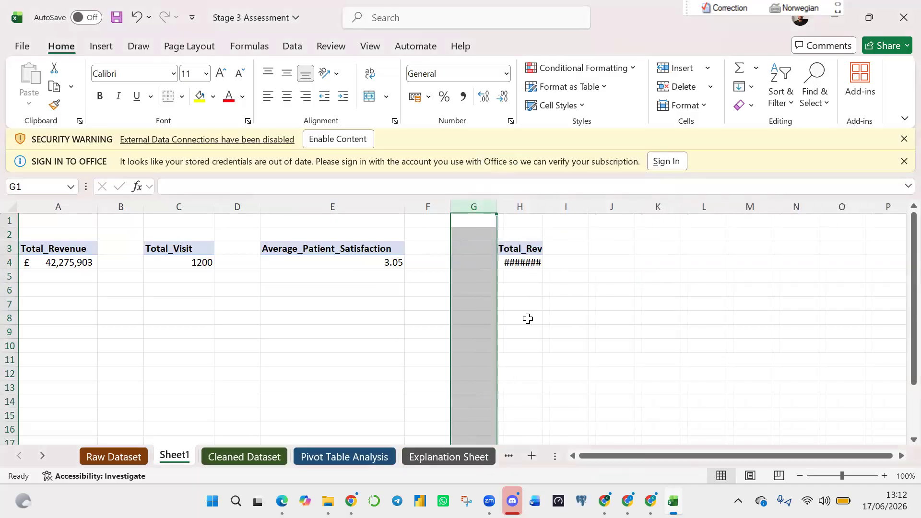
pyautogui.click(527, 204)
pyautogui.rightClick(527, 204)
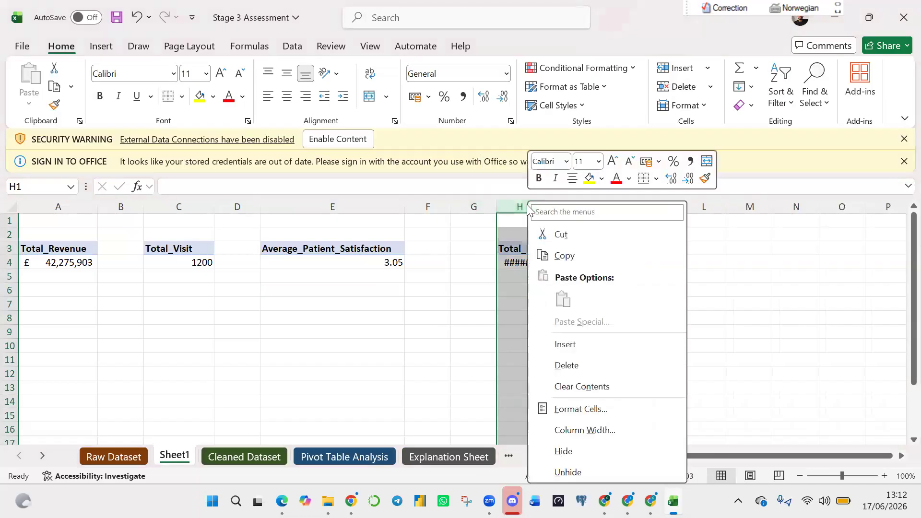
pyautogui.click(573, 365)
pyautogui.moveTo(566, 360); pyautogui.dragTo(473, 267)
# Enter the heading Total_Facilities in cell G3 and fit column G to the heading's width.
pyautogui.click(473, 247)
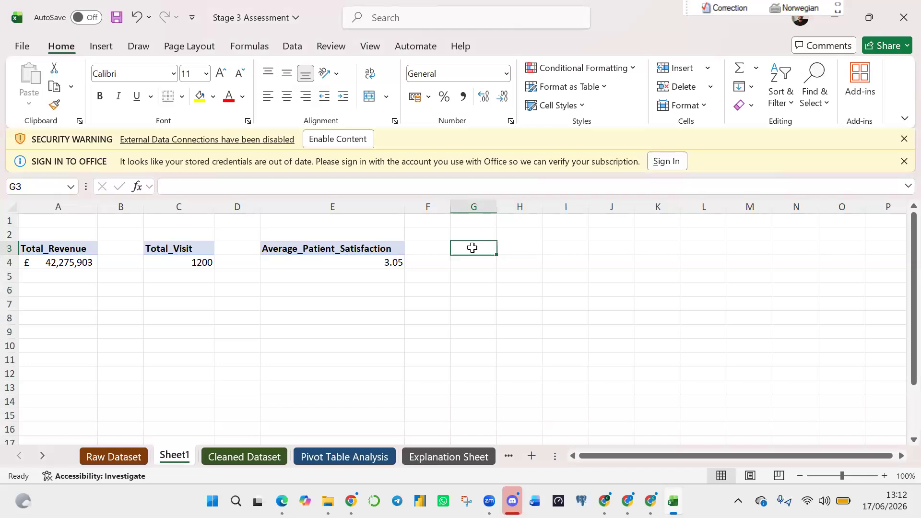
pyautogui.write('Total')
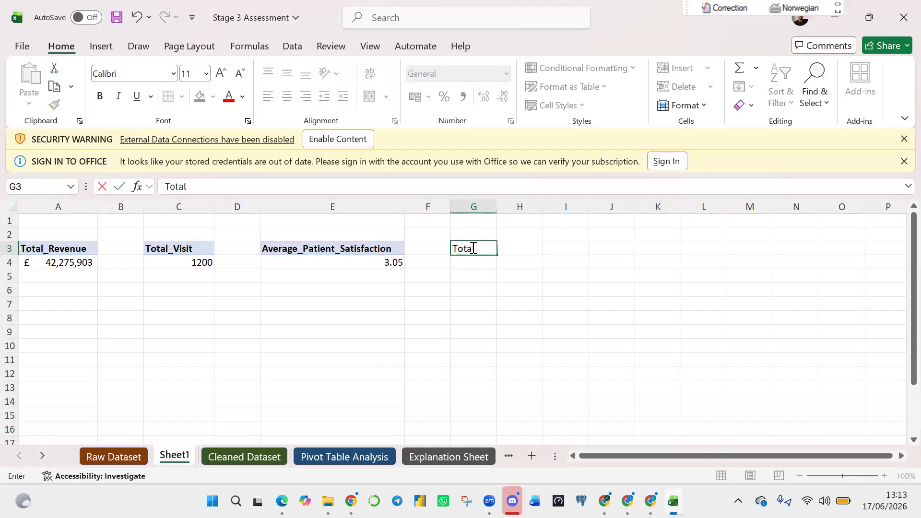
pyautogui.write('_Facilities')
pyautogui.click(478, 274)
pyautogui.doubleClick(497, 207)
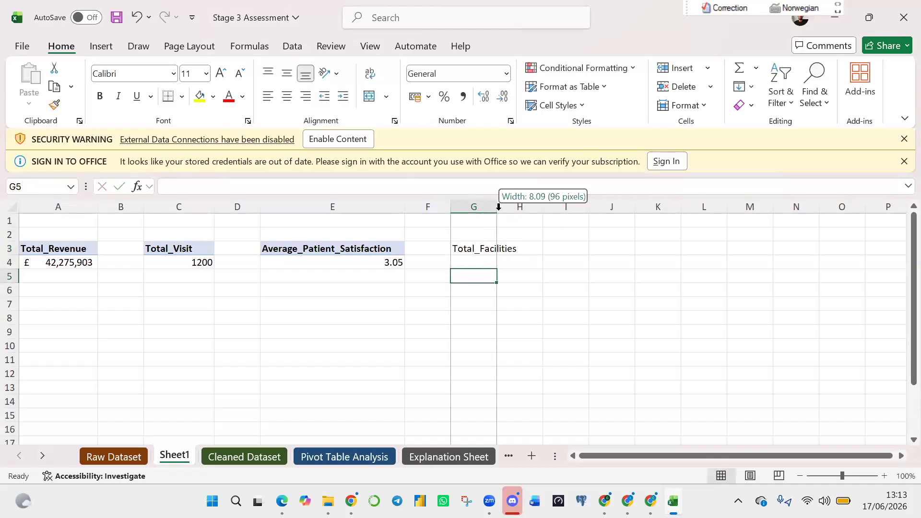
pyautogui.click(479, 262)
pyautogui.write('0')
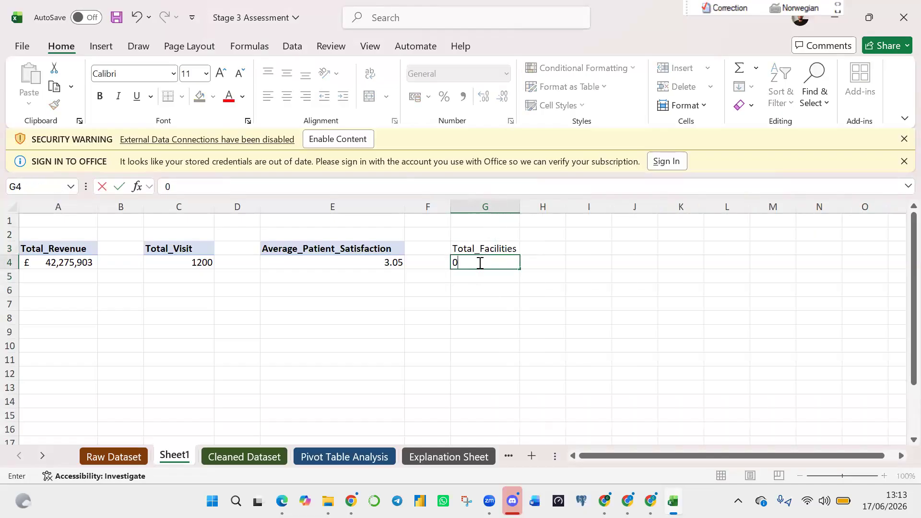
pyautogui.press('BackSpace')
pyautogui.write('=')
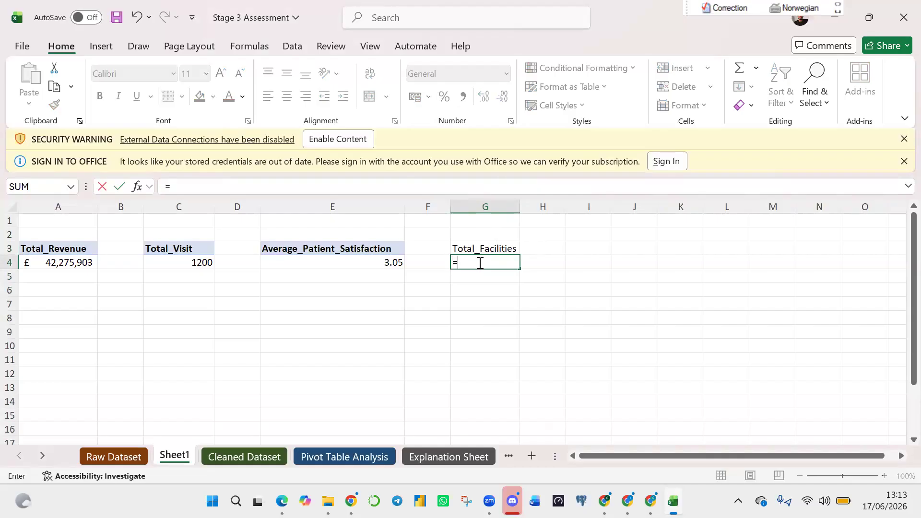
pyautogui.write('cou')
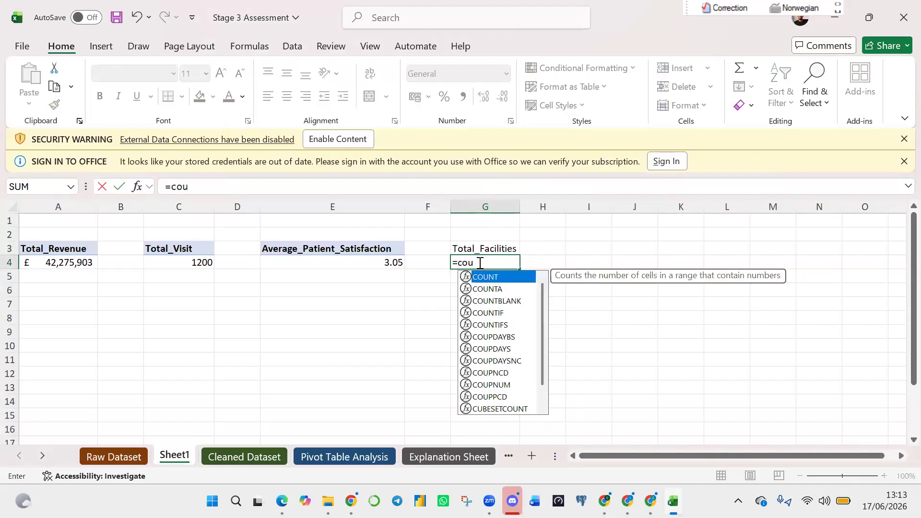
pyautogui.press('BackSpace')
pyautogui.press('BackSpace')
pyautogui.press('BackSpace')
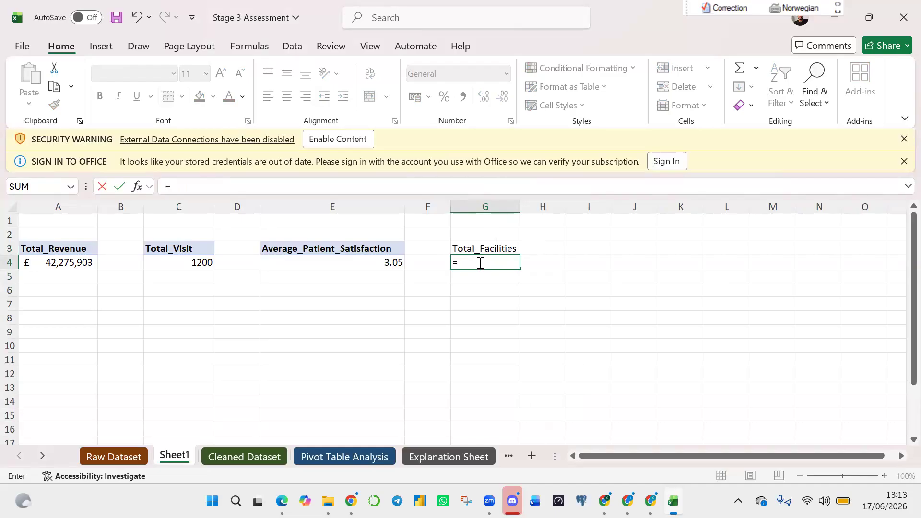
pyautogui.write('disti')
pyautogui.press('BackSpace')
pyautogui.press('BackSpace')
pyautogui.press('BackSpace')
pyautogui.press('BackSpace')
pyautogui.press('BackSpace')
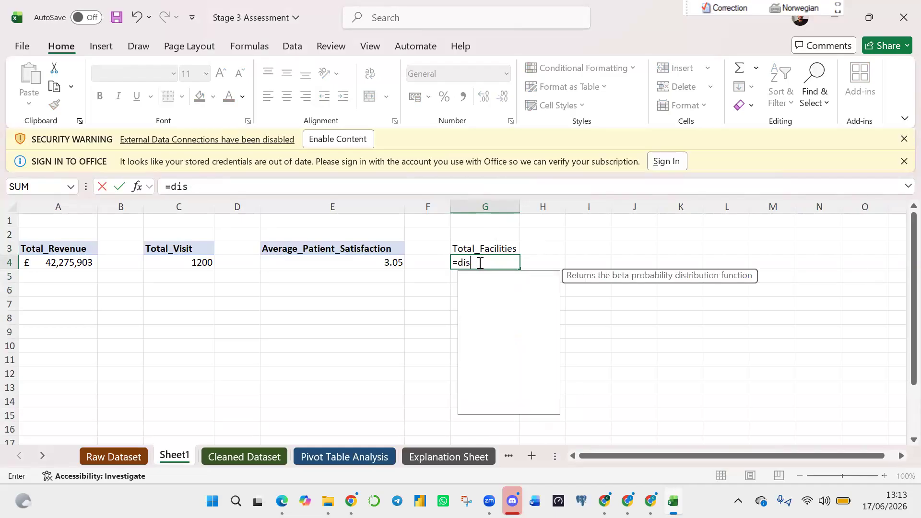
pyautogui.write('count')
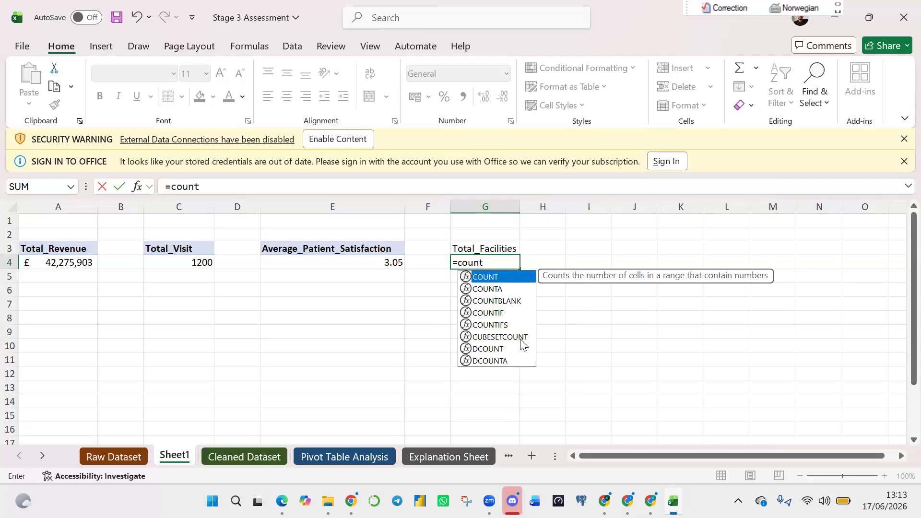
pyautogui.press('Down')
pyautogui.press('Down')
pyautogui.press('Down')
pyautogui.press('Down')
pyautogui.press('Down')
pyautogui.press('Down')
pyautogui.press('Down')
pyautogui.press('Up')
pyautogui.press('Up')
pyautogui.press('Up')
pyautogui.press('Up')
pyautogui.press('Up')
pyautogui.press('Up')
pyautogui.press('Up')
pyautogui.press('BackSpace')
pyautogui.press('BackSpace')
pyautogui.press('BackSpace')
pyautogui.press('BackSpace')
pyautogui.press('BackSpace')
pyautogui.write('d')
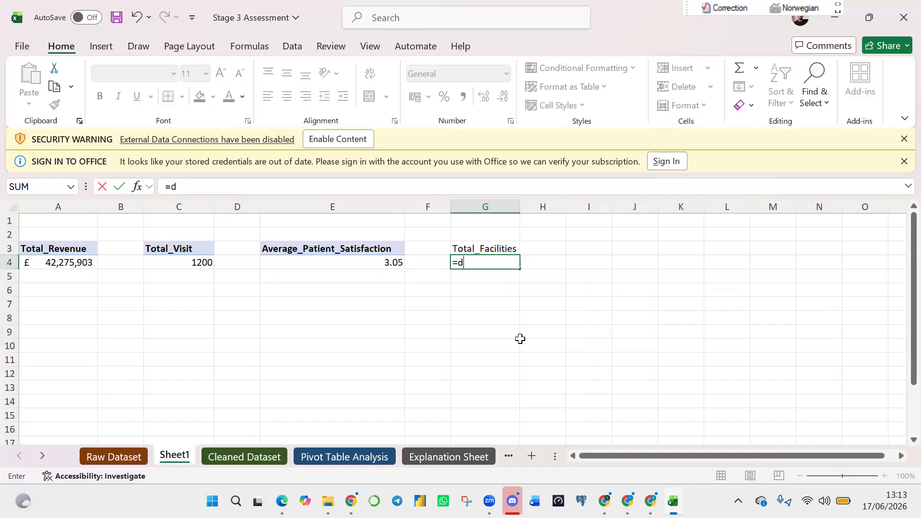
pyautogui.write('ist')
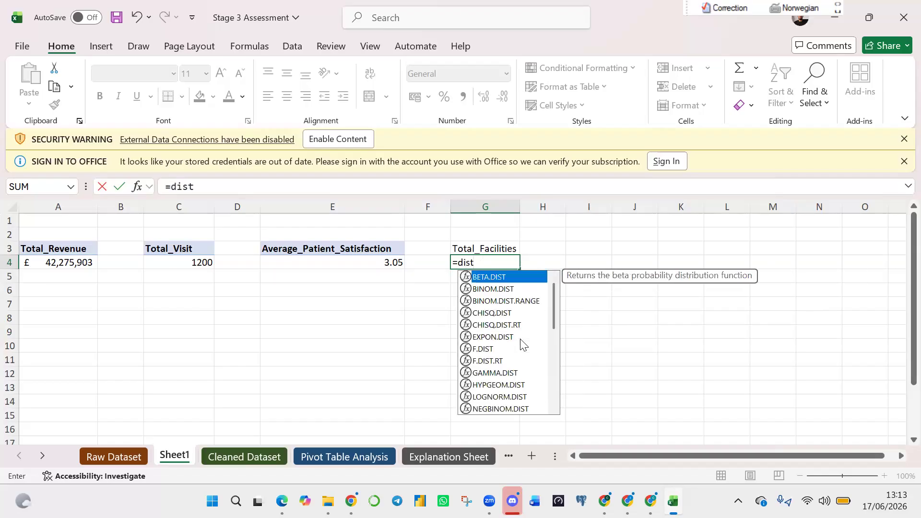
pyautogui.moveTo(553, 301); pyautogui.dragTo(542, 275)
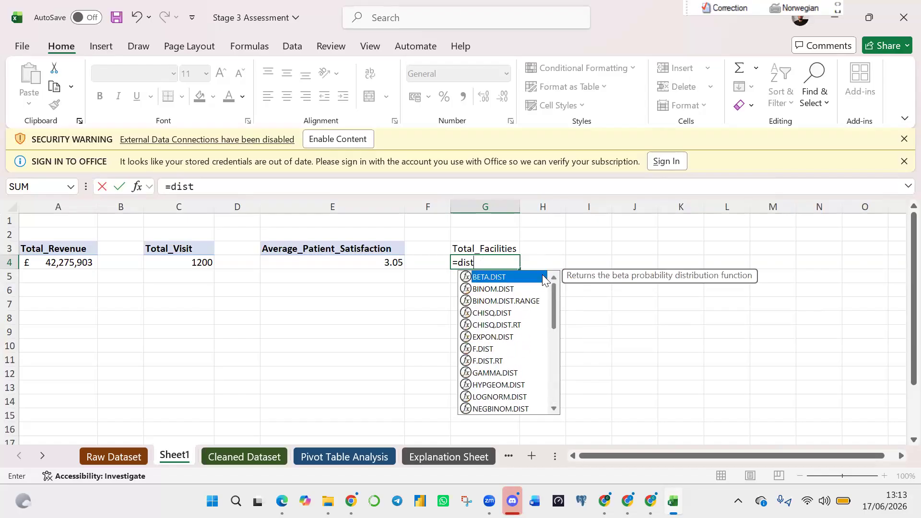
pyautogui.click(479, 262)
pyautogui.press('BackSpace')
pyautogui.press('BackSpace')
pyautogui.press('BackSpace')
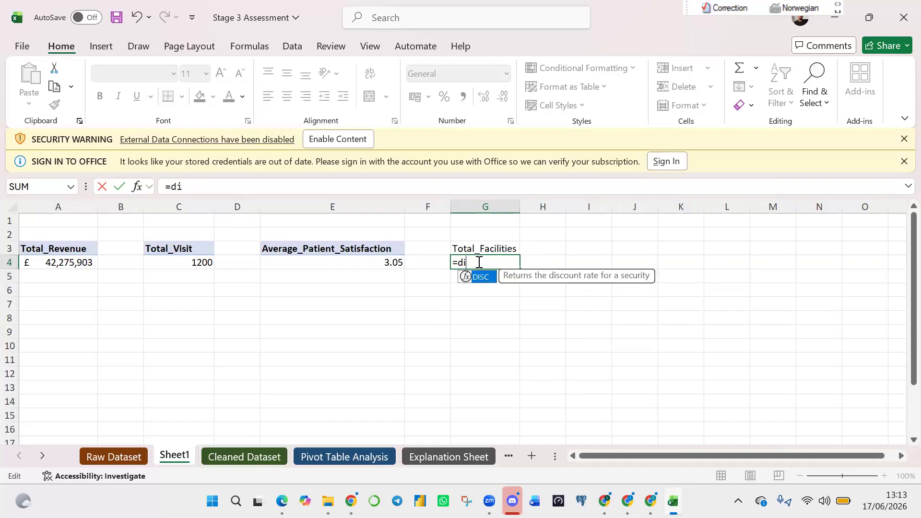
pyautogui.press('BackSpace')
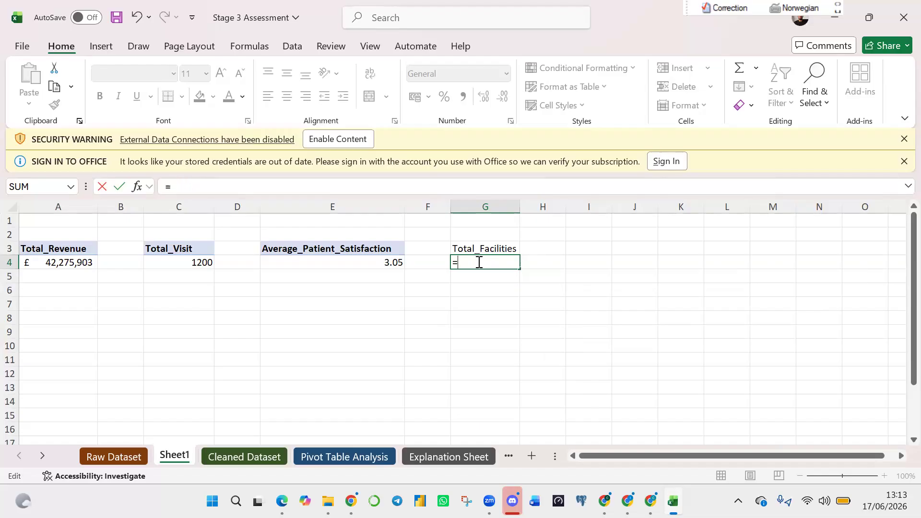
pyautogui.write('cou')
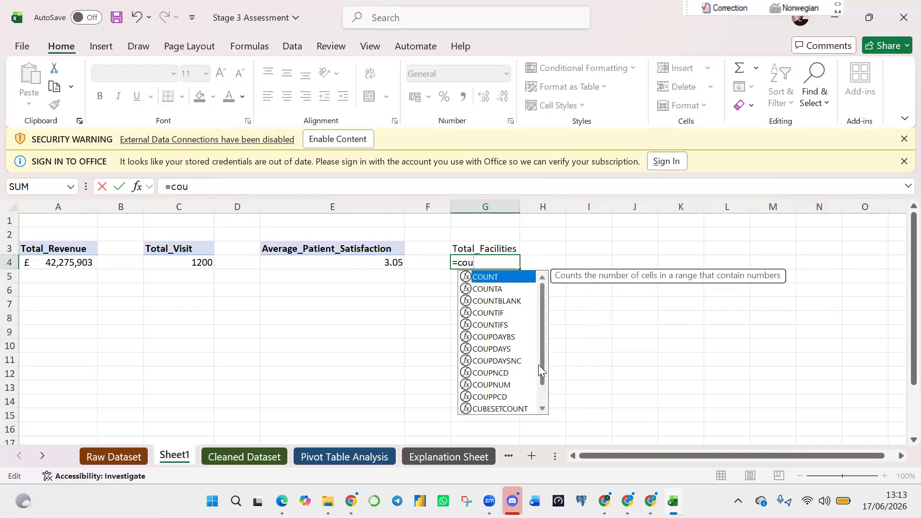
pyautogui.scroll(-1, 536, 372)
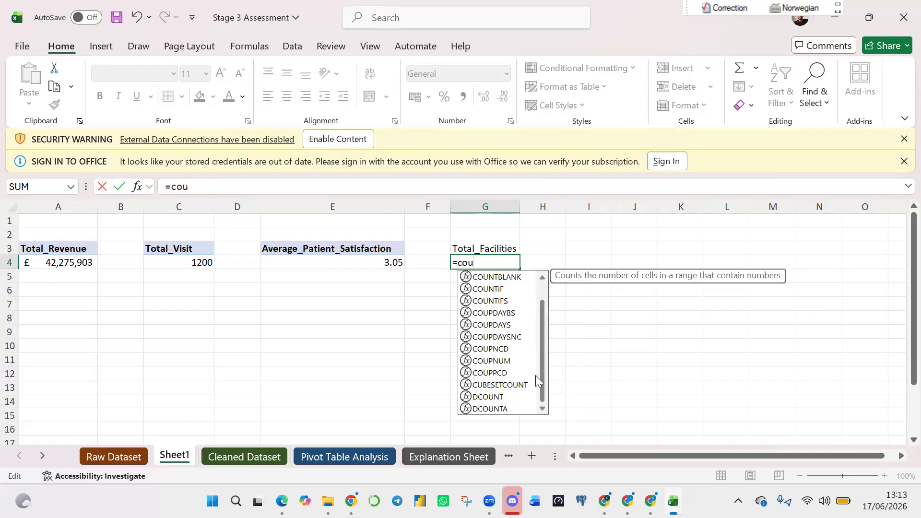
pyautogui.click(499, 397)
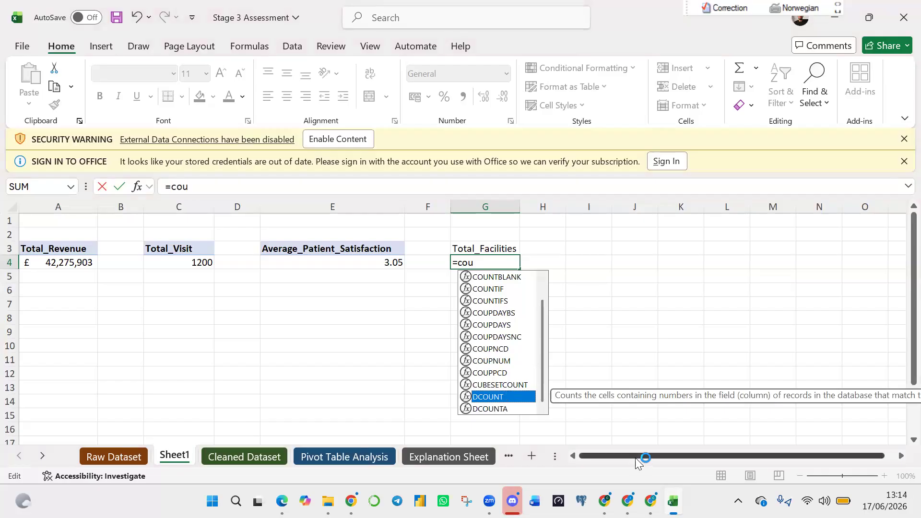
pyautogui.moveTo(636, 459); pyautogui.dragTo(535, 387)
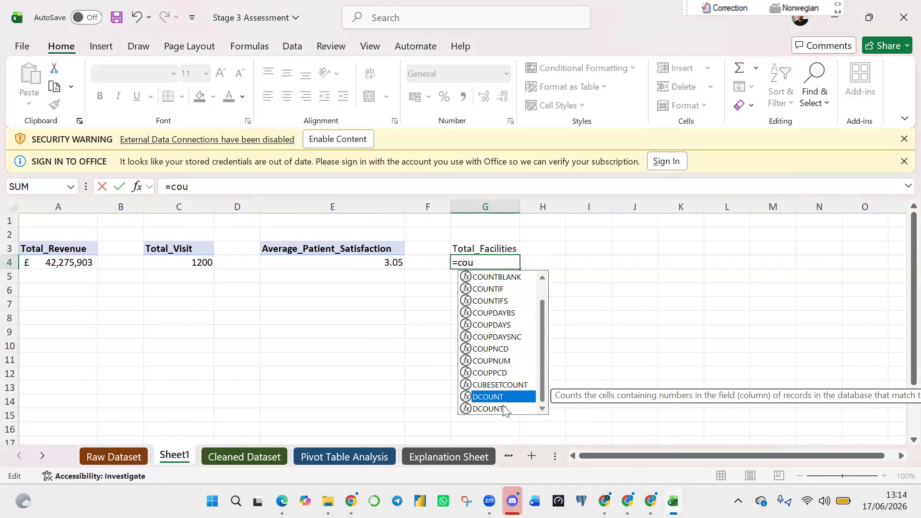
pyautogui.click(500, 405)
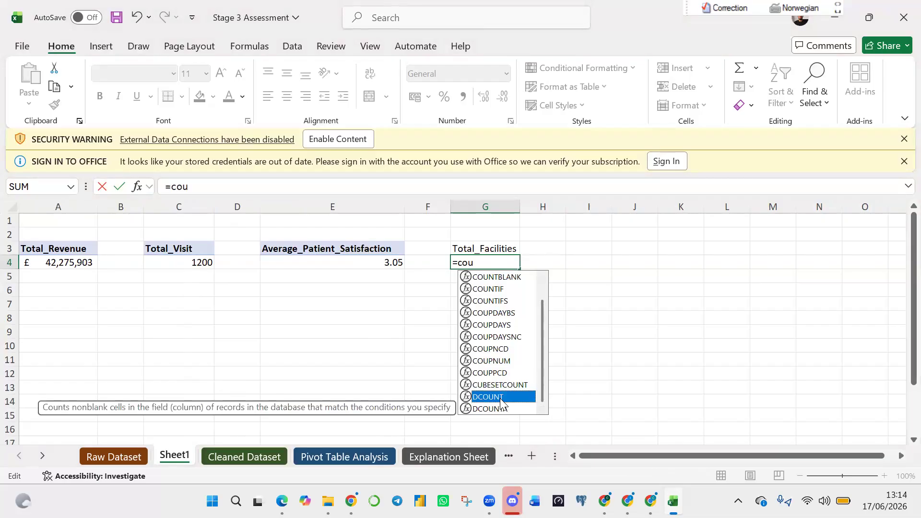
pyautogui.click(499, 398)
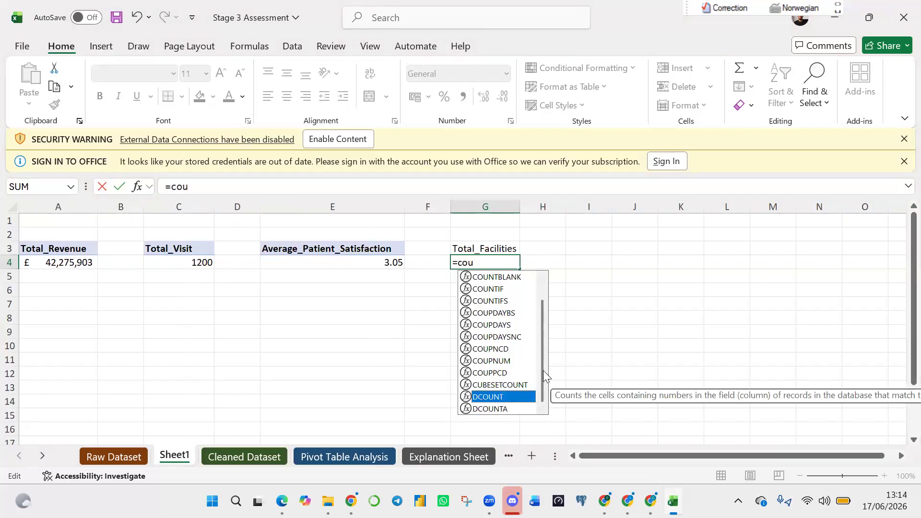
pyautogui.moveTo(542, 369); pyautogui.dragTo(551, 318)
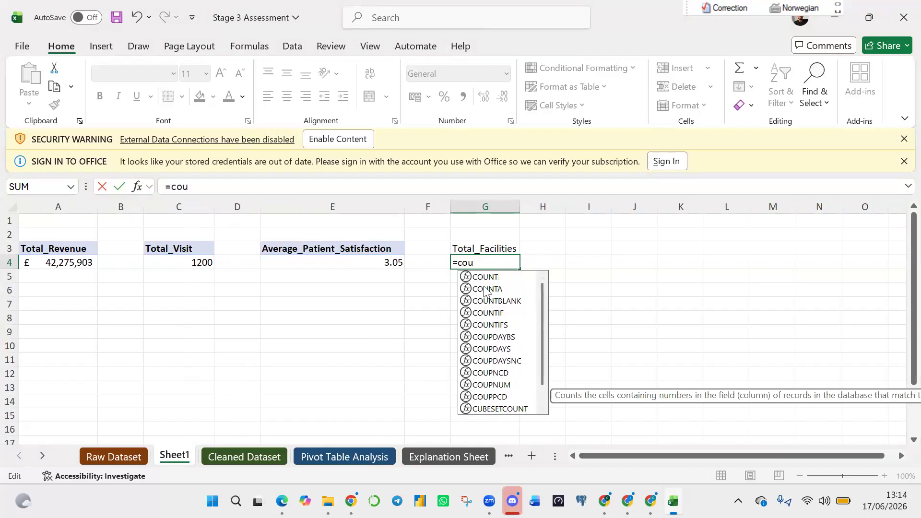
pyautogui.press('BackSpace')
pyautogui.press('BackSpace')
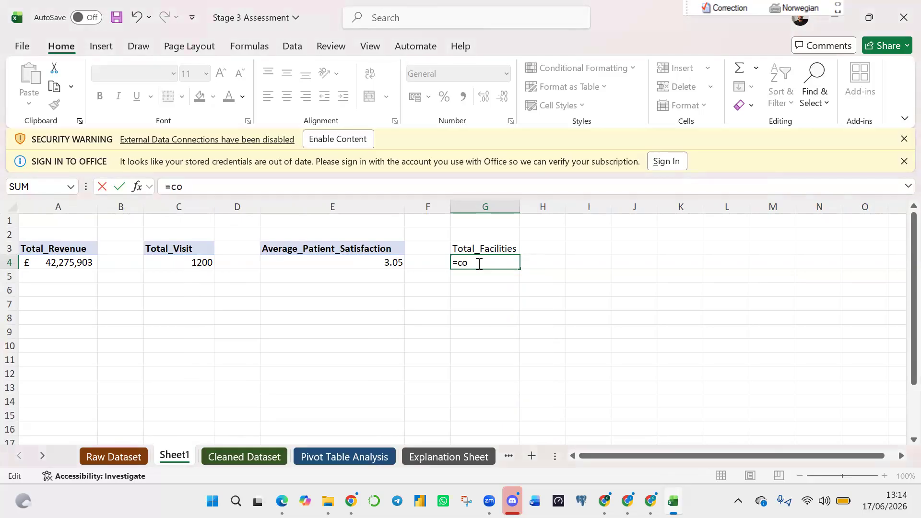
pyautogui.press('BackSpace')
pyautogui.press('BackSpace')
pyautogui.write('=dist')
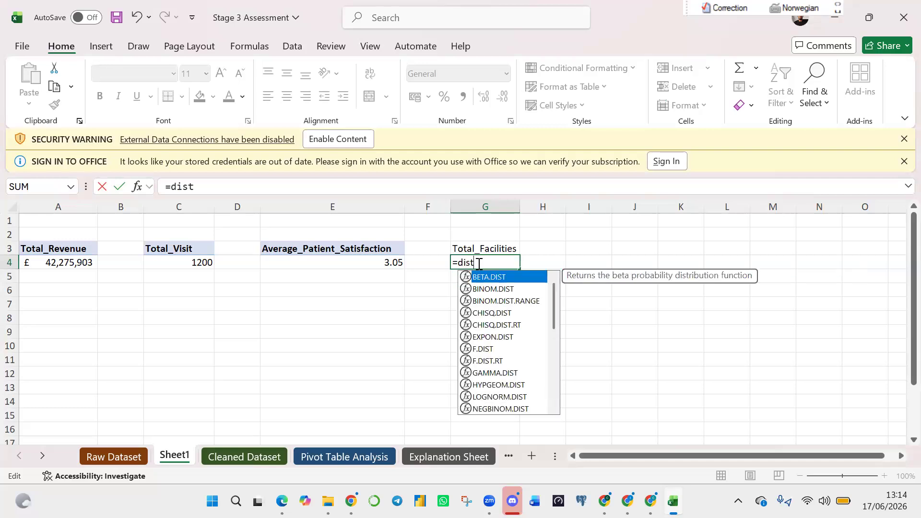
pyautogui.write('in')
pyautogui.press('BackSpace')
pyautogui.press('BackSpace')
pyautogui.press('BackSpace')
pyautogui.press('BackSpace')
pyautogui.press('BackSpace')
pyautogui.press('BackSpace')
pyautogui.press('BackSpace')
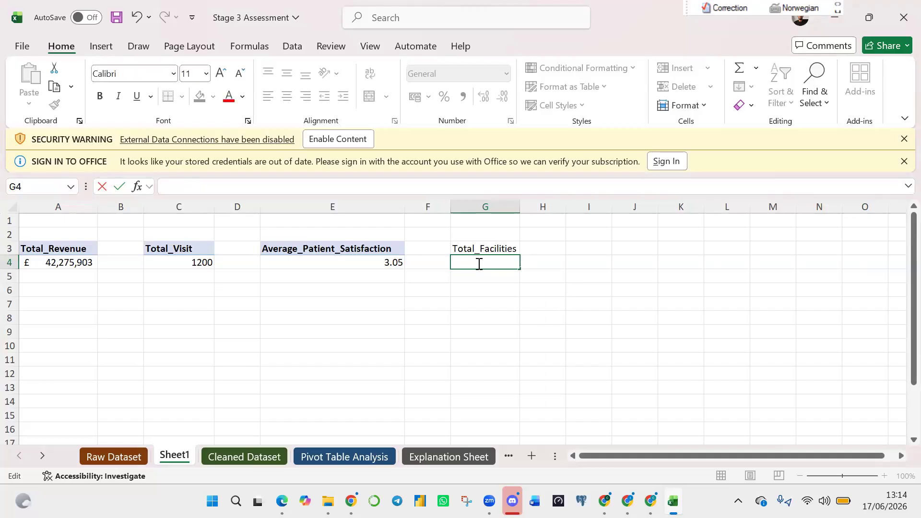
pyautogui.click(496, 244)
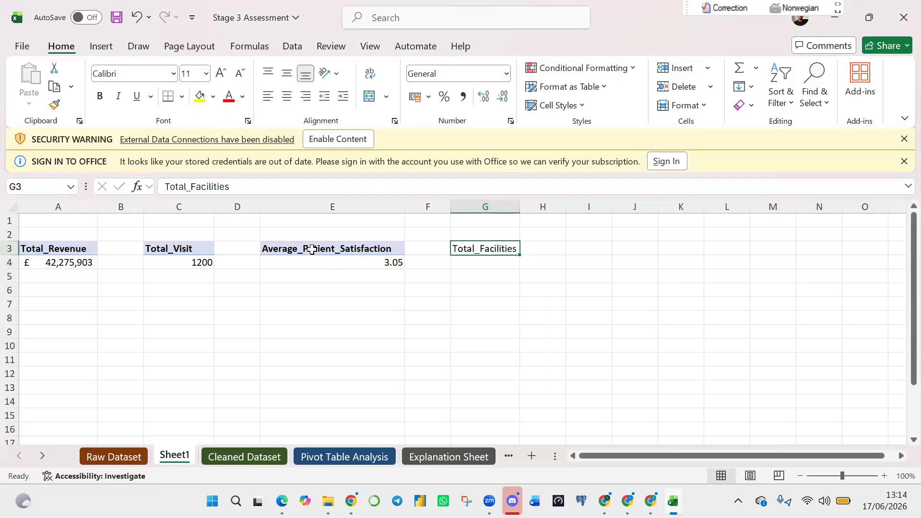
# Enter a UNIQUE formula in cell G4 of Sheet1 that covers the whole Doctor_Name column of the Cleaned Dataset, dismissing the spill notice.
pyautogui.click(470, 269)
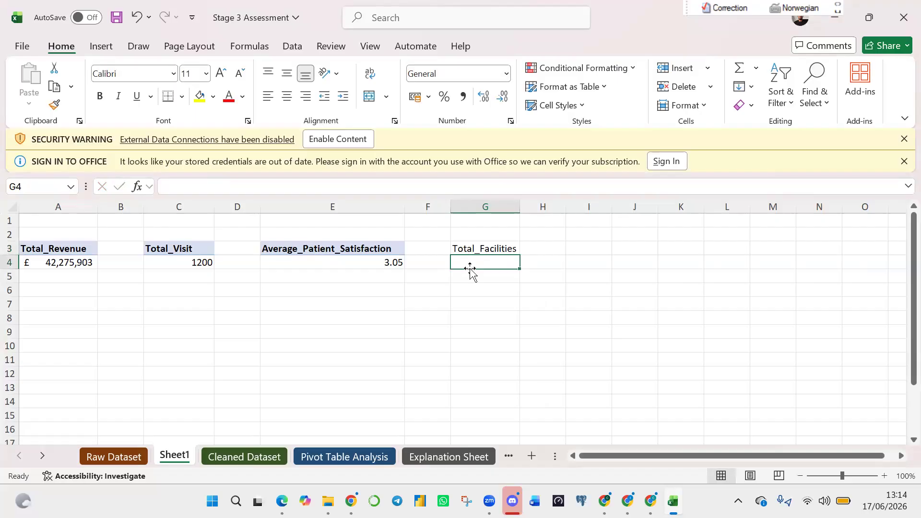
pyautogui.write('=un')
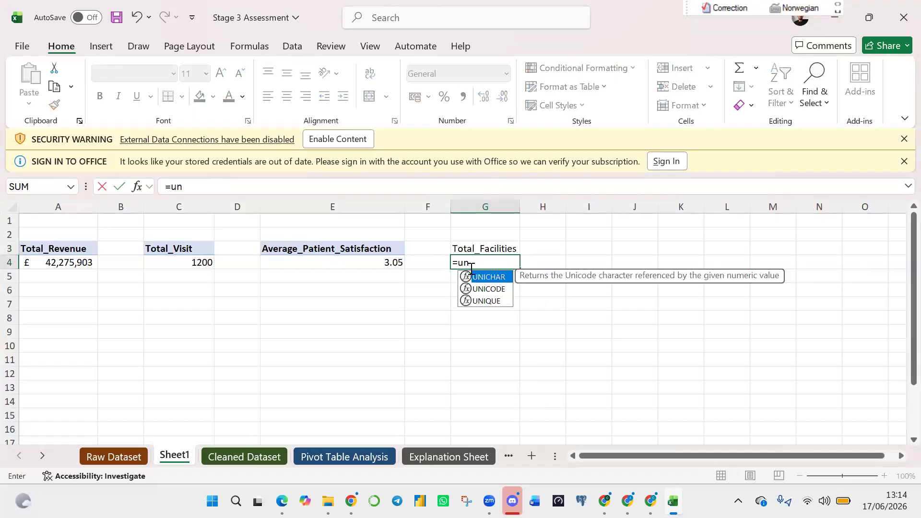
pyautogui.press('Down')
pyautogui.press('Down')
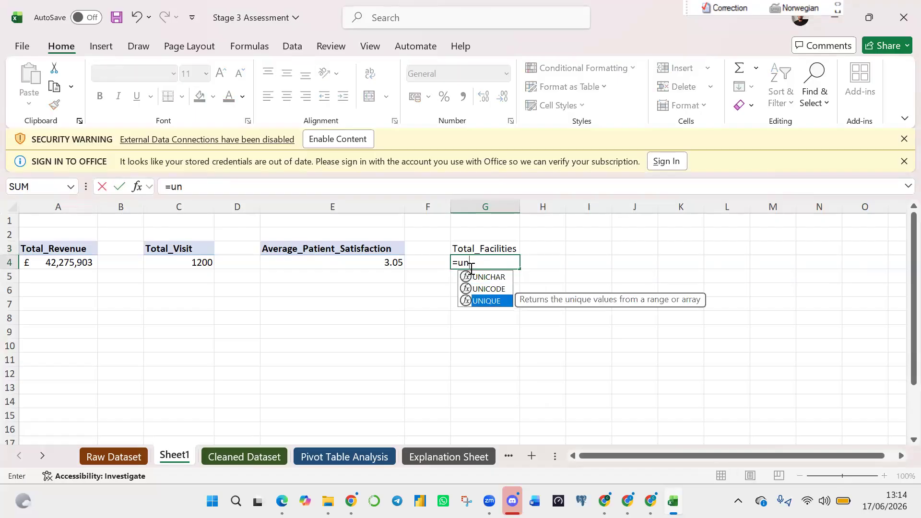
pyautogui.press('Tab')
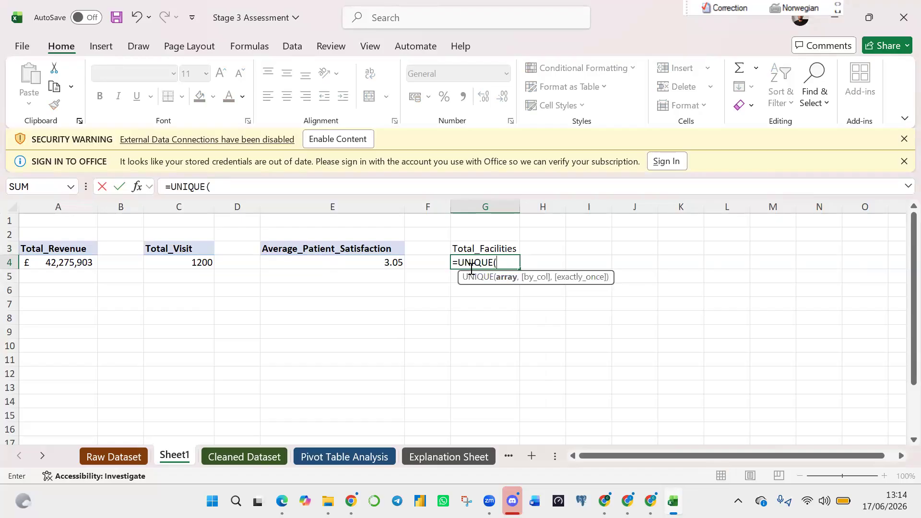
pyautogui.click(248, 460)
pyautogui.moveTo(609, 450)
pyautogui.mouseDown()
pyautogui.moveTo(692, 451)
pyautogui.moveTo(607, 453)
pyautogui.mouseUp()
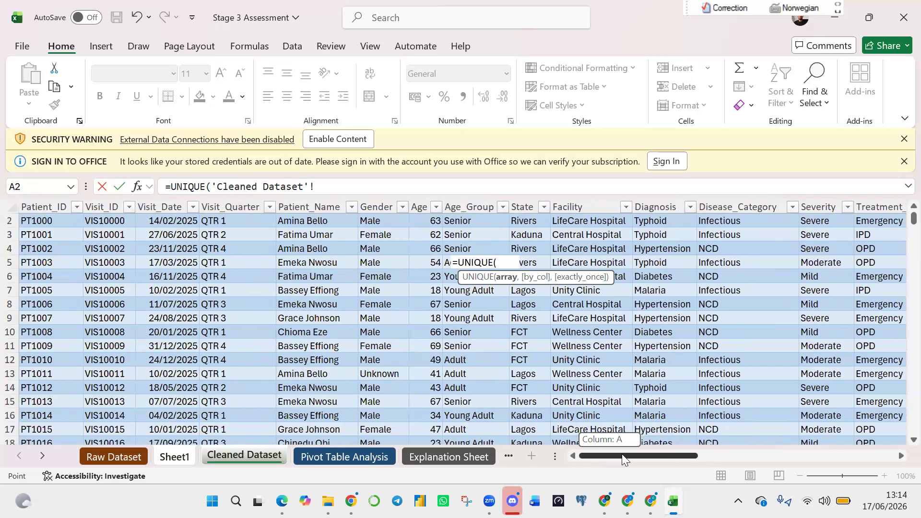
pyautogui.moveTo(650, 453); pyautogui.dragTo(411, 263)
pyautogui.click(399, 221)
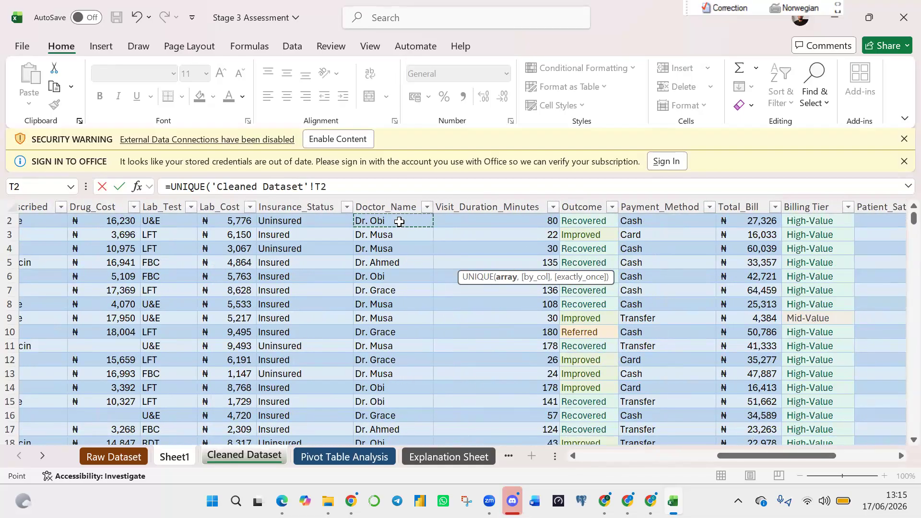
pyautogui.hotkey('ctrl', 'shift', 'Down')
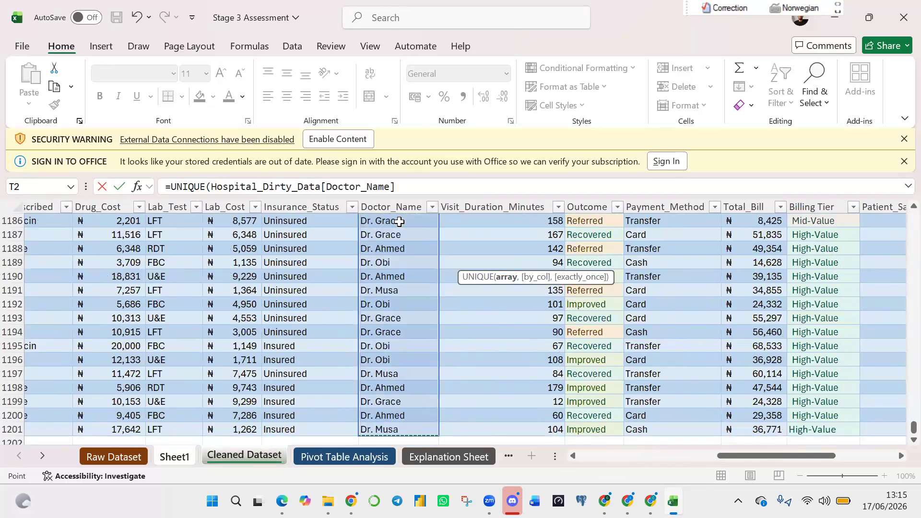
pyautogui.click(405, 184)
pyautogui.write(')')
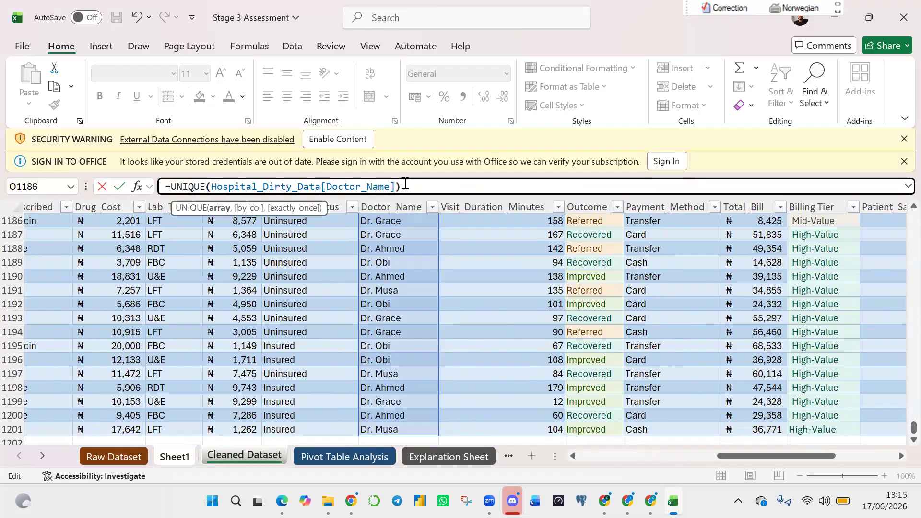
pyautogui.press('Return')
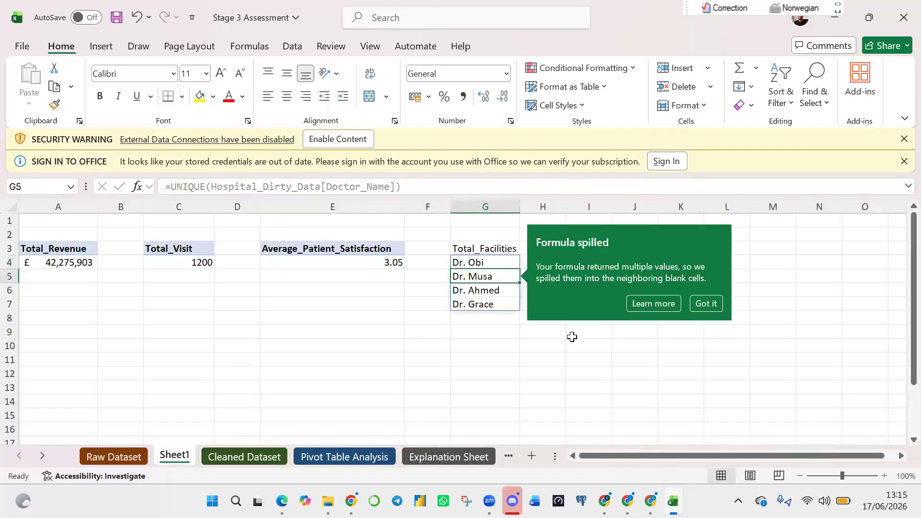
pyautogui.click(706, 304)
pyautogui.click(575, 299)
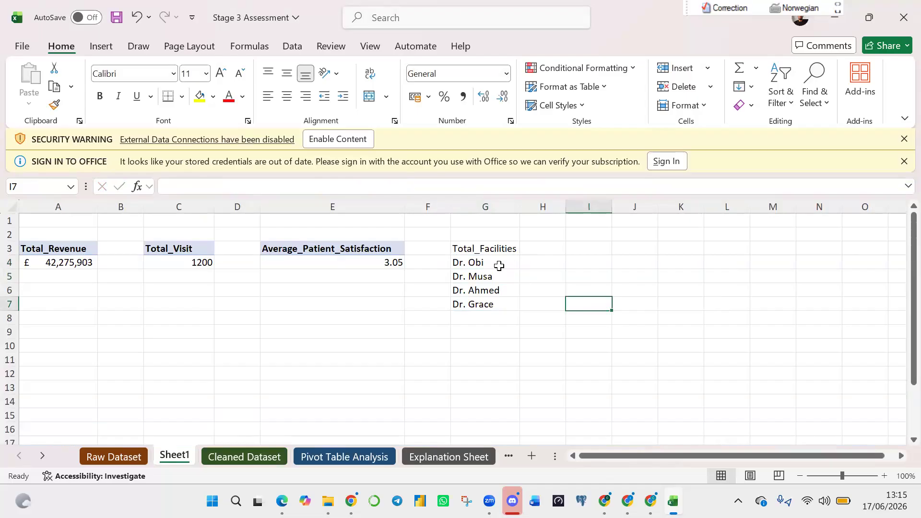
# Wrap the UNIQUE formula in cell G4 in COUNTA so that it reads =COUNTA(UNIQUE(Hospital_Dirty_Data[Doctor_Name])).
pyautogui.click(470, 260)
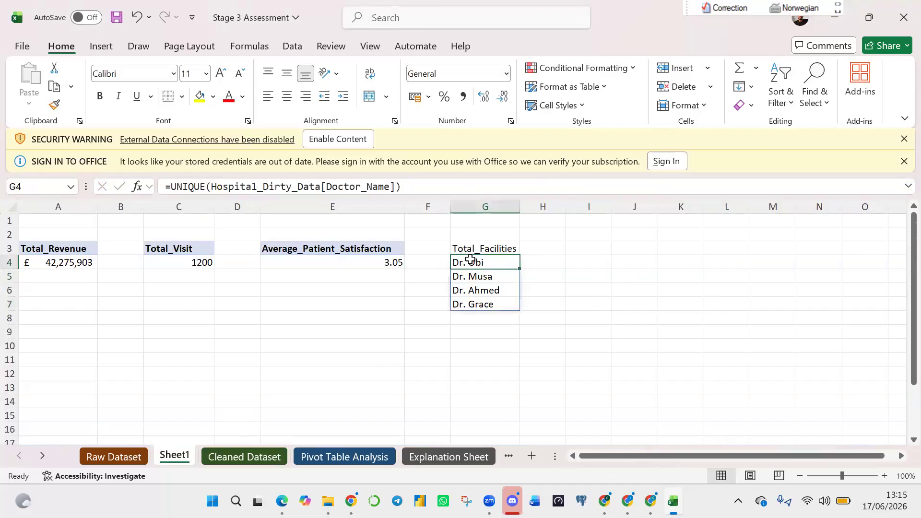
pyautogui.click(672, 331)
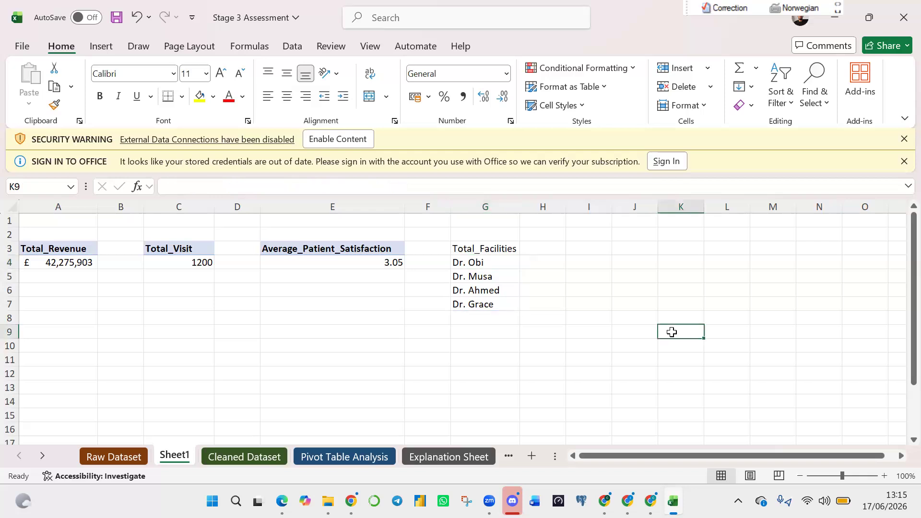
pyautogui.click(491, 260)
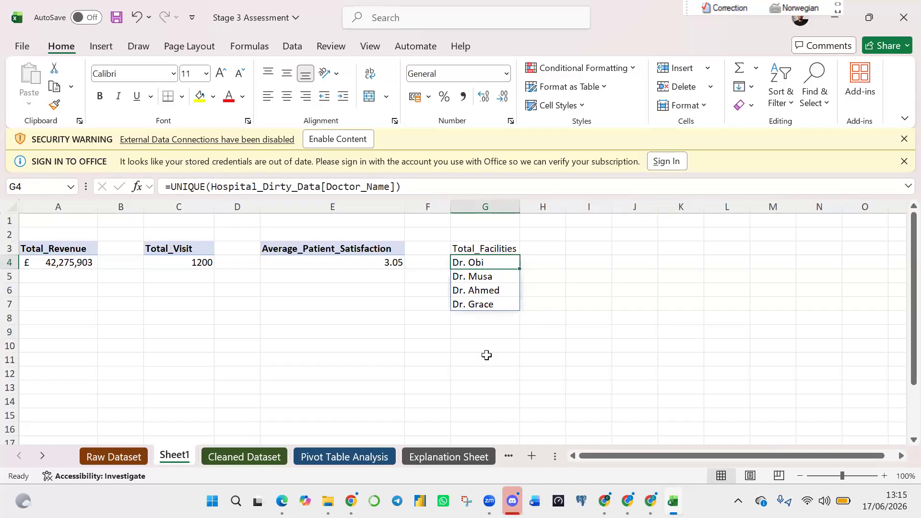
pyautogui.moveTo(406, 186); pyautogui.dragTo(175, 171)
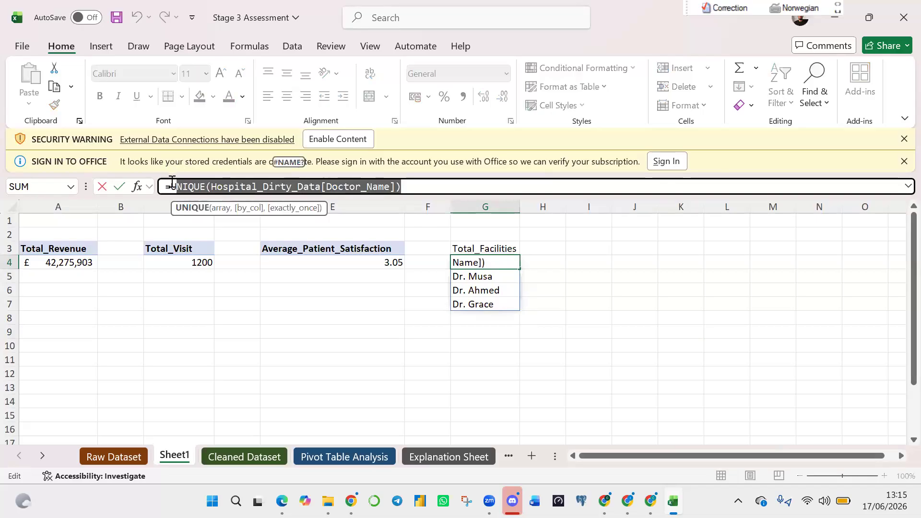
pyautogui.click(171, 182)
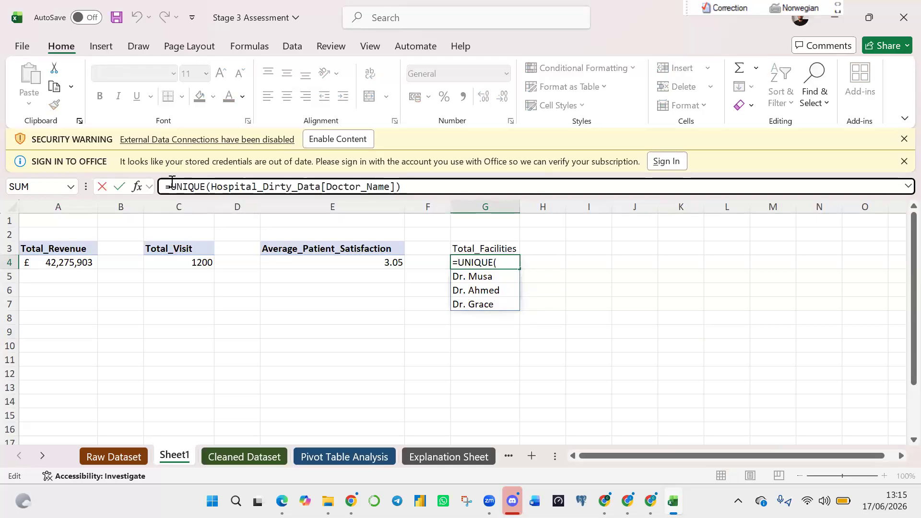
pyautogui.write('c')
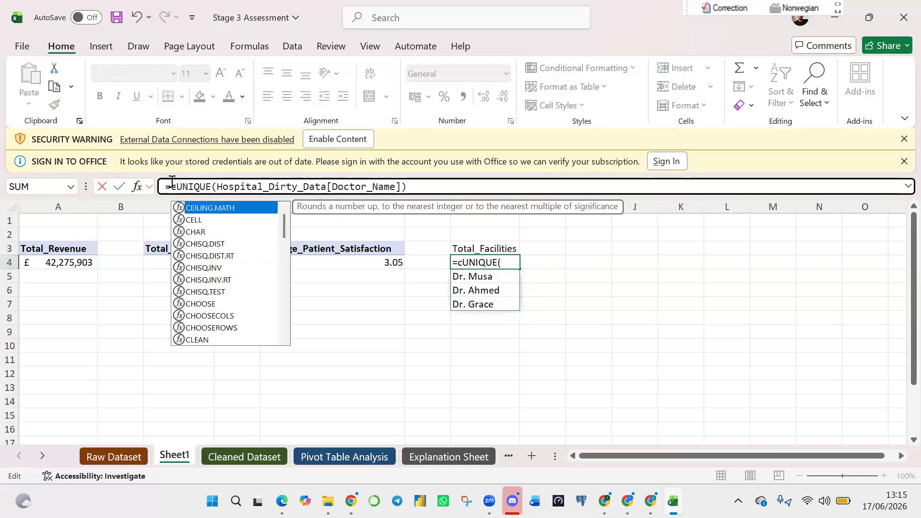
pyautogui.write('oun')
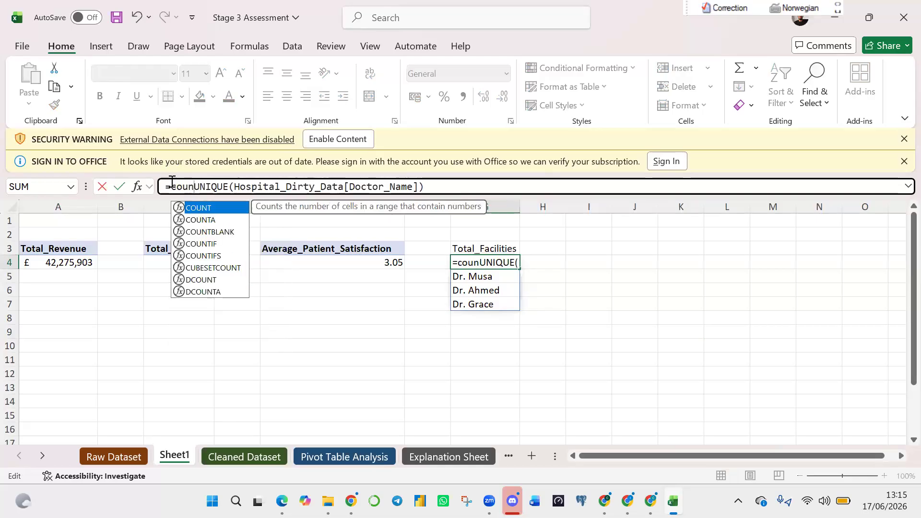
pyautogui.press('Tab')
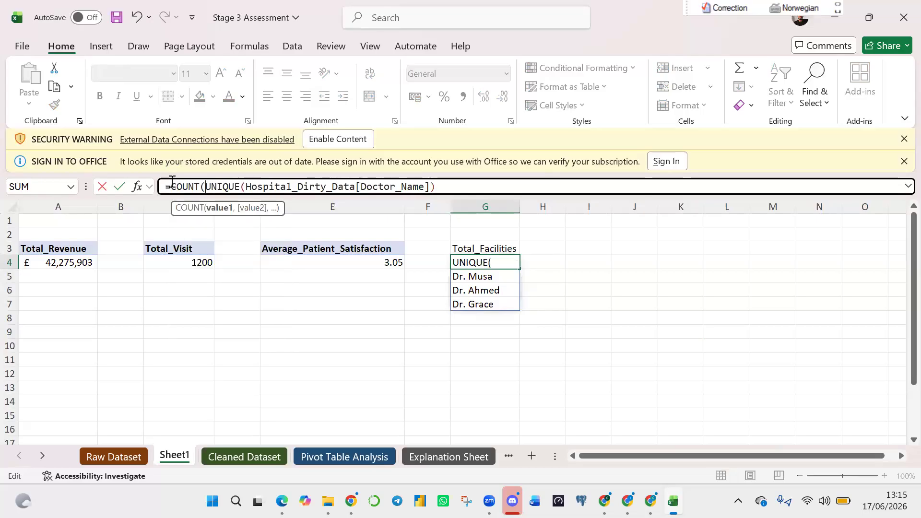
pyautogui.press('Left')
pyautogui.write('a')
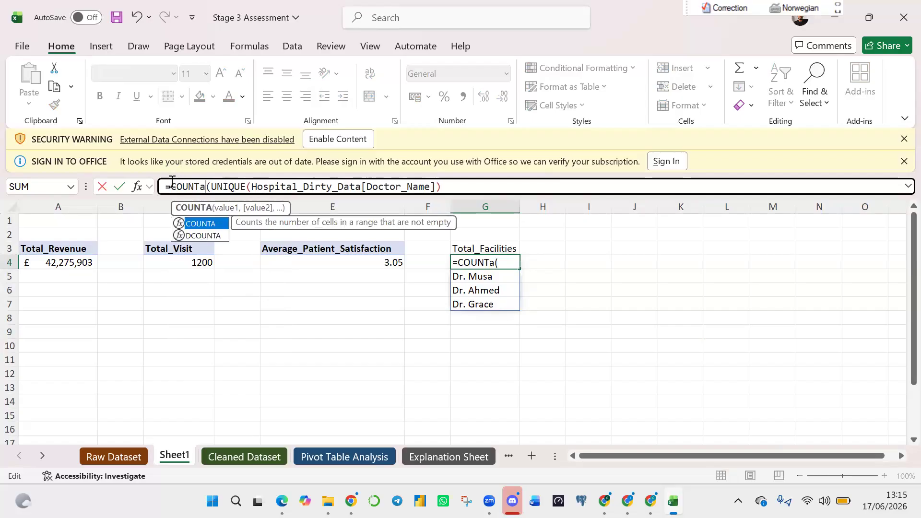
pyautogui.press('BackSpace')
pyautogui.write('A')
pyautogui.click(445, 184)
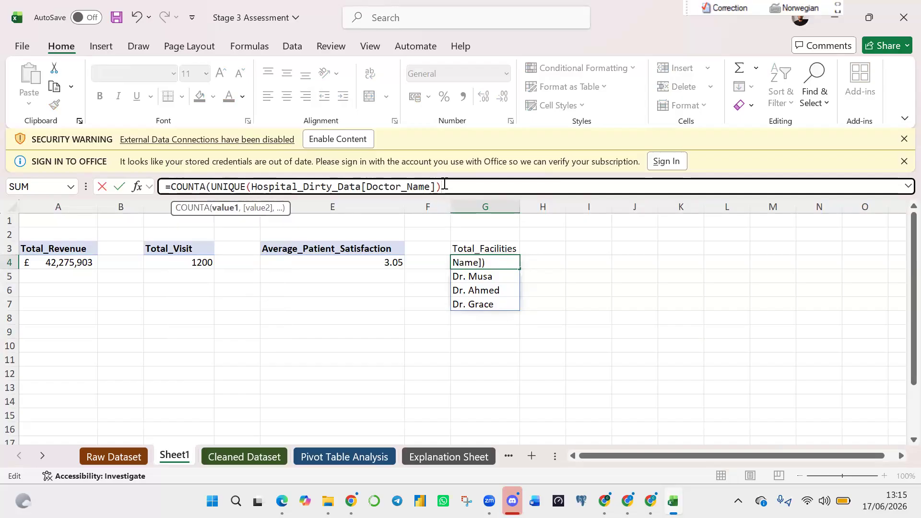
pyautogui.write(')')
pyautogui.press('Return')
pyautogui.click(484, 303)
# Begin a heading in cell I3 with T and rename the heading in cell G3 to No. Of Doctors.
pyautogui.click(600, 249)
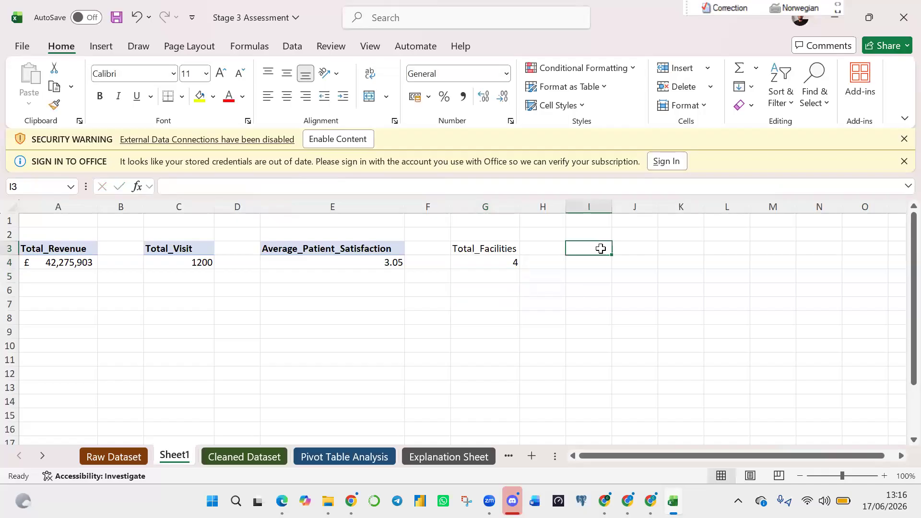
pyautogui.write('T')
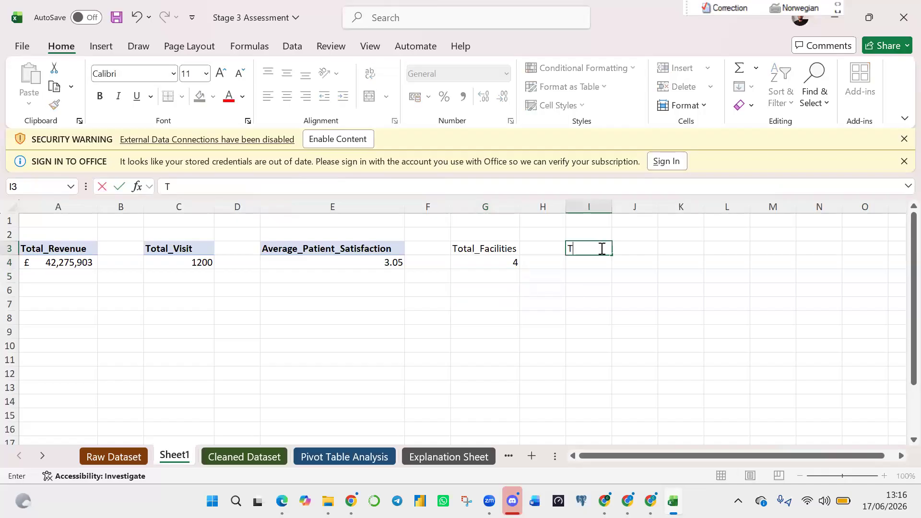
pyautogui.click(485, 248)
pyautogui.doubleClick(492, 248)
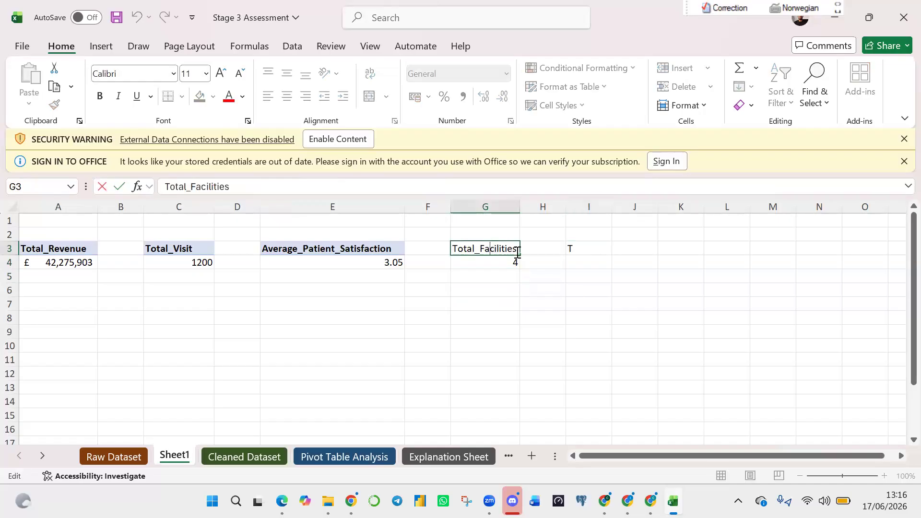
pyautogui.moveTo(517, 252); pyautogui.dragTo(444, 249)
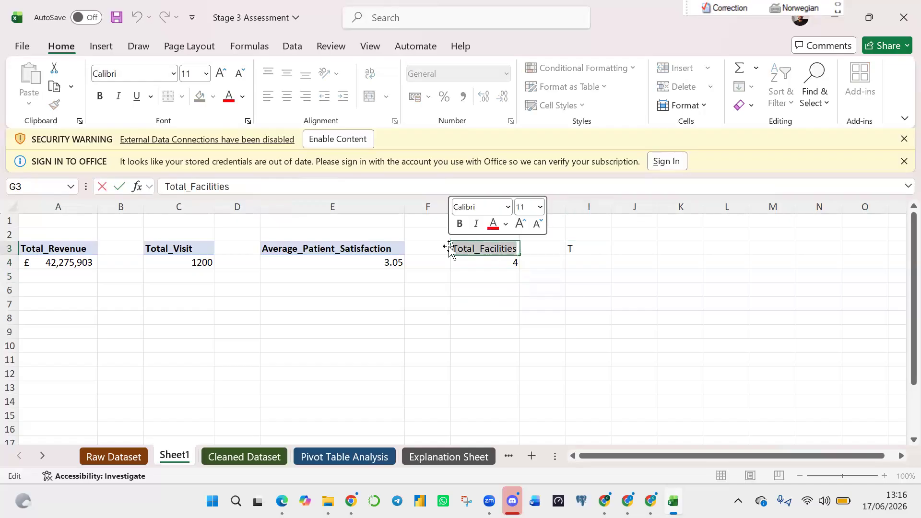
pyautogui.write('Num')
pyautogui.press('BackSpace')
pyautogui.press('BackSpace')
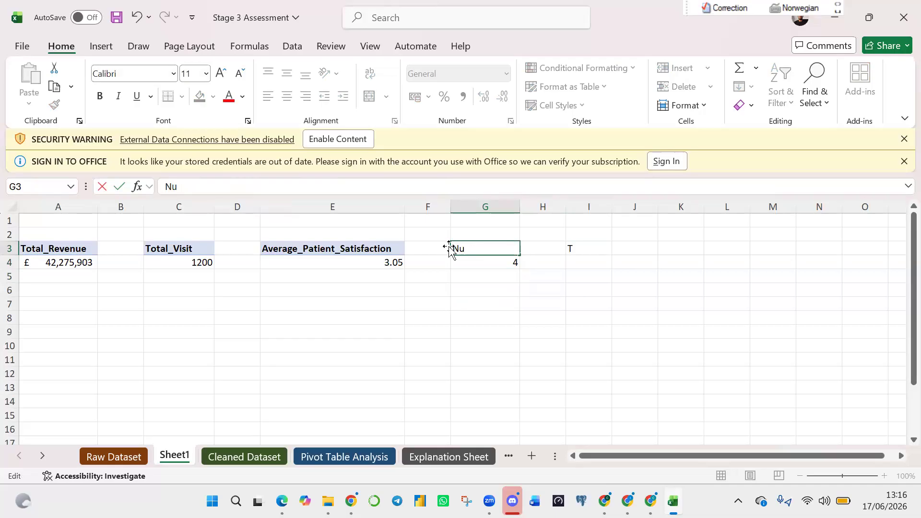
pyautogui.write('o. Of Doctors')
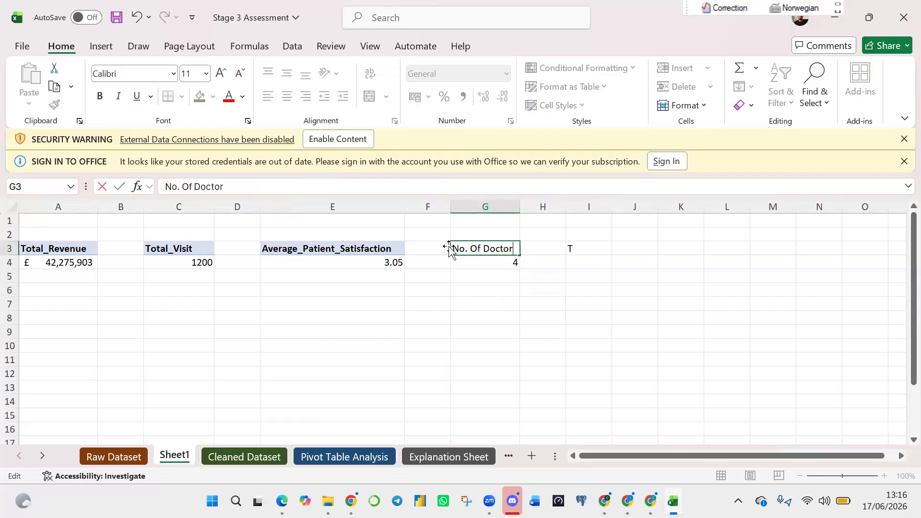
# Complete the heading in cell I3 as Total Facilities and fit column I to its width.
pyautogui.click(586, 249)
pyautogui.doubleClick(587, 250)
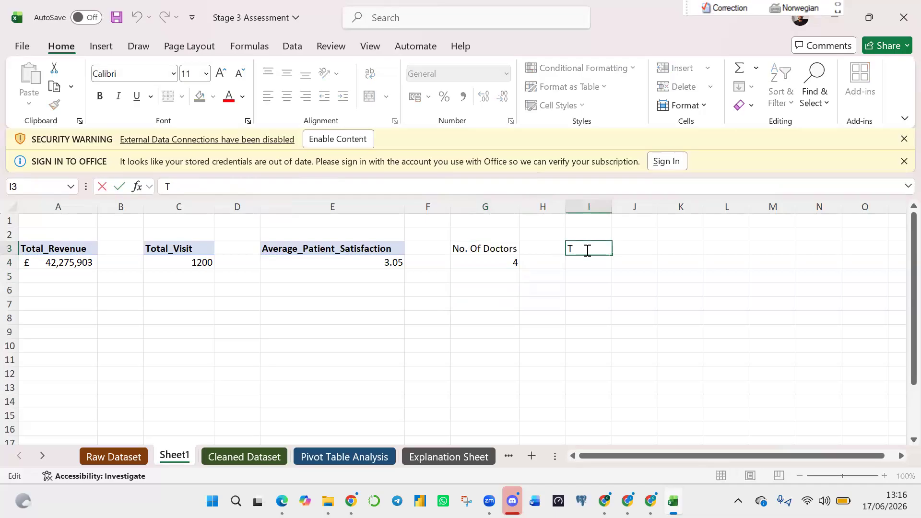
pyautogui.write('otal Facilities')
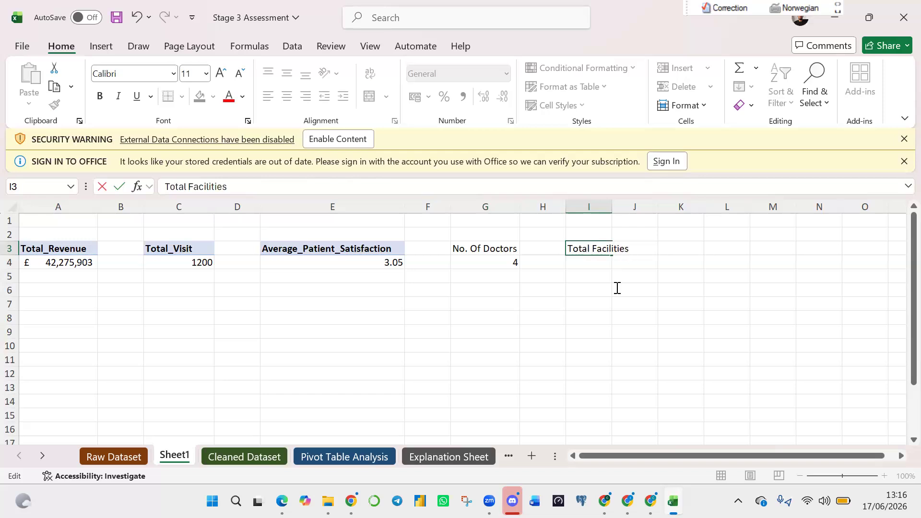
pyautogui.click(617, 288)
pyautogui.doubleClick(612, 206)
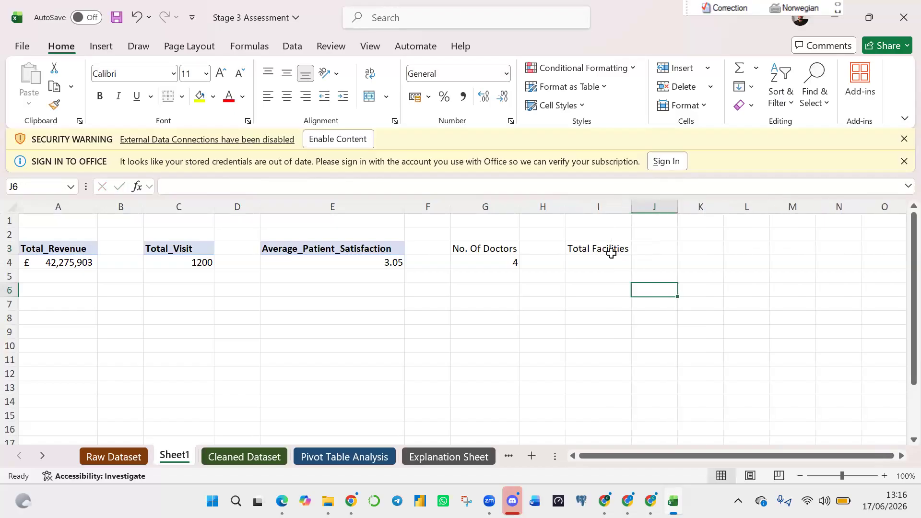
# Copy the doctor count formula text from cell G4 and paste it into cell I4 under Total Facilities.
pyautogui.click(495, 260)
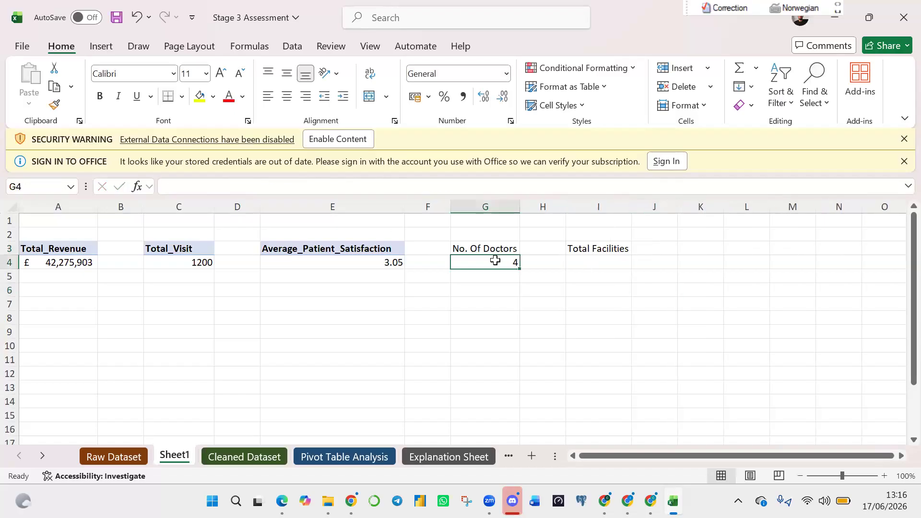
pyautogui.click(451, 187)
pyautogui.moveTo(265, 193); pyautogui.dragTo(130, 191)
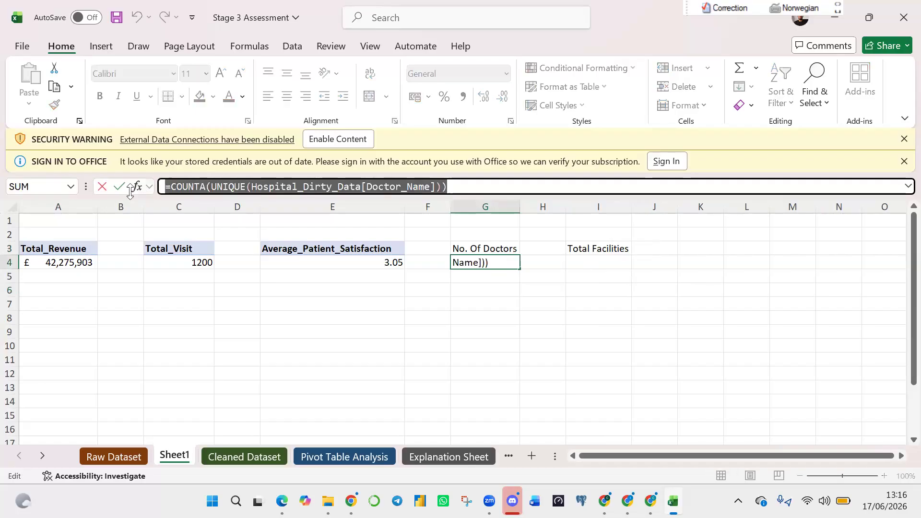
pyautogui.hotkey('ctrl', 'c')
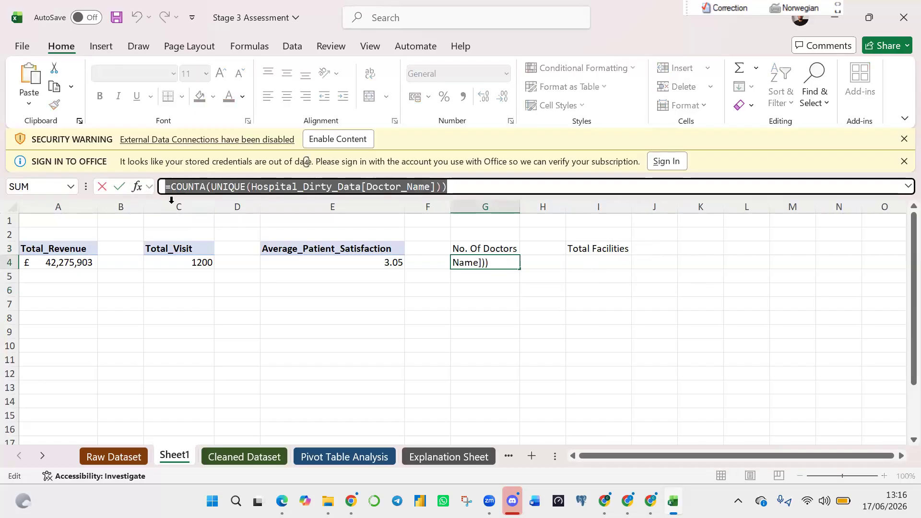
pyautogui.press('Return')
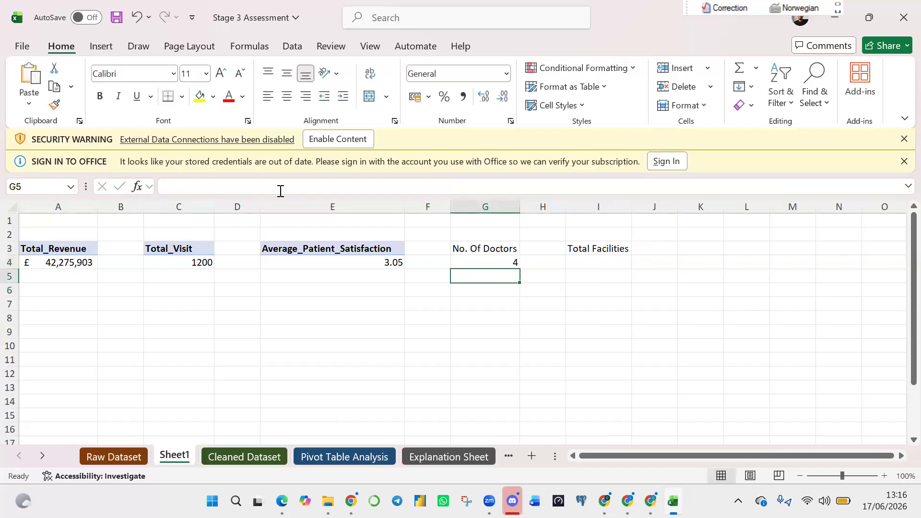
pyautogui.click(617, 259)
pyautogui.hotkey('ctrl', 'v')
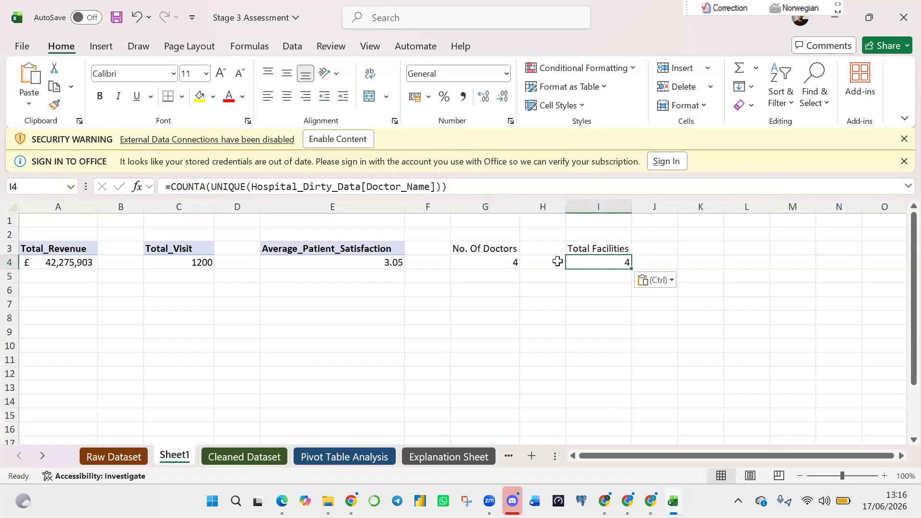
# Clear the Hospital_Dirty_Data[Doctor_Name] argument from the UNIQUE function in cell I4.
pyautogui.click(436, 187)
pyautogui.press('BackSpace')
pyautogui.press('BackSpace')
pyautogui.press('BackSpace')
pyautogui.press('BackSpace')
pyautogui.press('BackSpace')
pyautogui.press('BackSpace')
pyautogui.press('BackSpace')
pyautogui.press('BackSpace')
pyautogui.press('BackSpace')
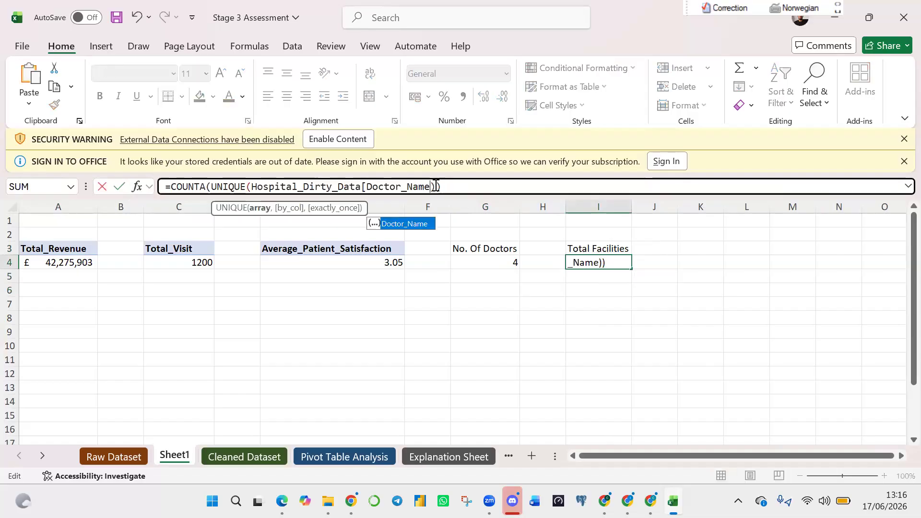
pyautogui.press('BackSpace')
pyautogui.press('BackSpace')
pyautogui.press('BackSpace')
pyautogui.press('BackSpace')
pyautogui.press('BackSpace')
pyautogui.press('BackSpace')
pyautogui.press('BackSpace')
pyautogui.press('BackSpace')
pyautogui.press('BackSpace')
pyautogui.press('BackSpace')
pyautogui.press('BackSpace')
pyautogui.press('BackSpace')
pyautogui.press('BackSpace')
pyautogui.press('BackSpace')
pyautogui.press('BackSpace')
pyautogui.press('BackSpace')
pyautogui.press('BackSpace')
pyautogui.press('BackSpace')
pyautogui.press('BackSpace')
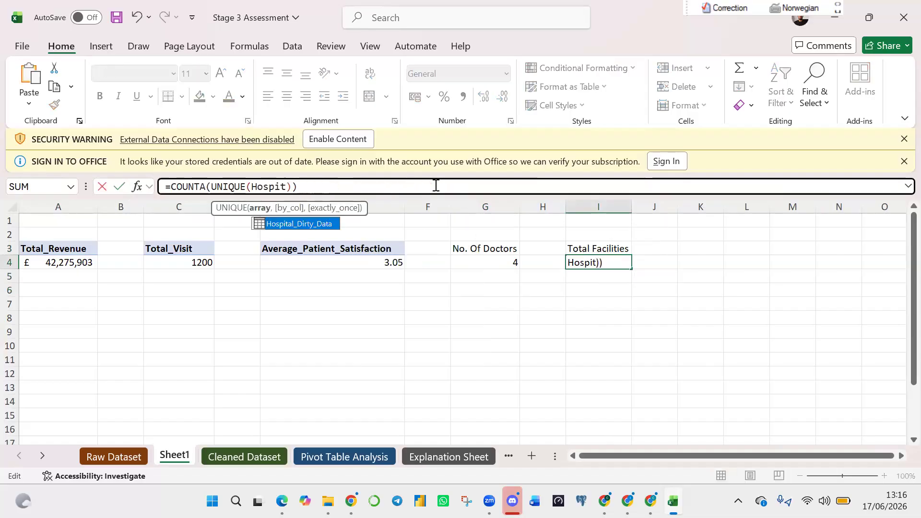
pyautogui.press('BackSpace')
pyautogui.press('BackSpace')
pyautogui.press('BackSpace')
pyautogui.press('BackSpace')
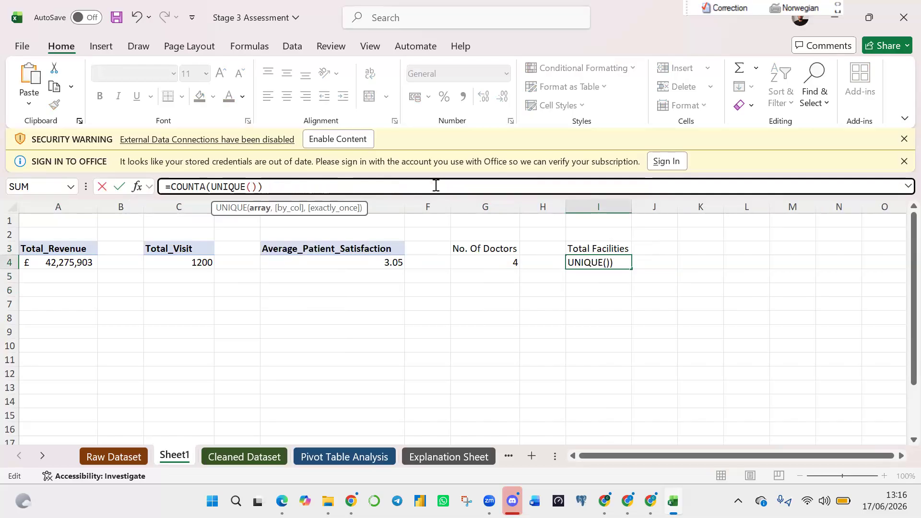
# Reference the full Facility column of the Cleaned Dataset so that cell I4 reads =COUNTA(UNIQUE(Hospital_Dirty_Data[Facility])).
pyautogui.click(245, 459)
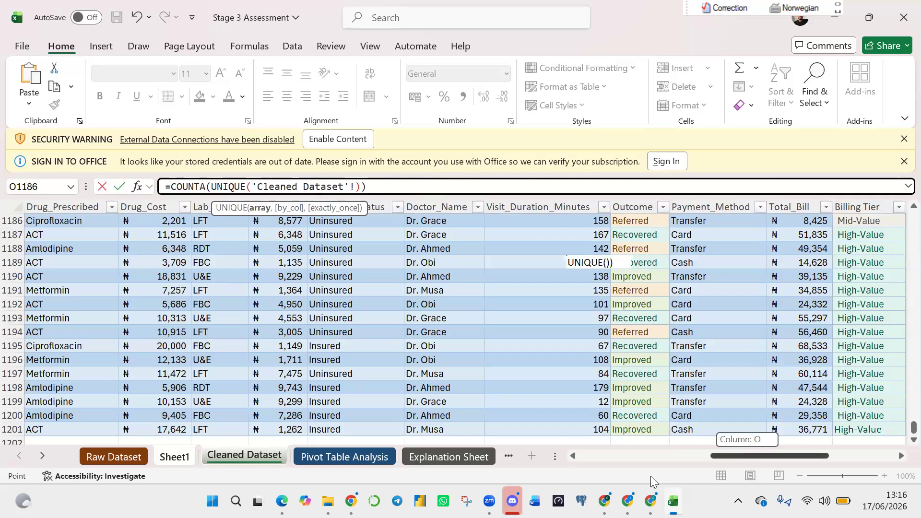
pyautogui.hscroll(-10, 650, 476)
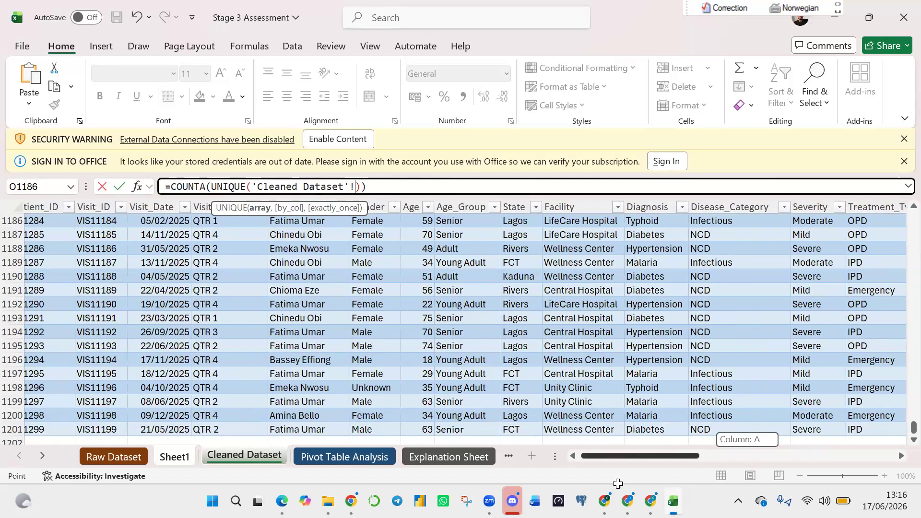
pyautogui.click(581, 223)
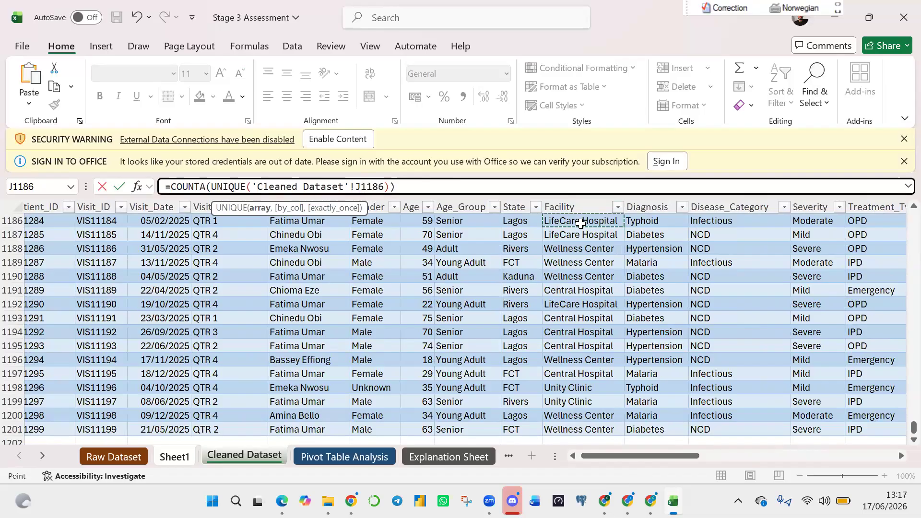
pyautogui.moveTo(913, 427); pyautogui.dragTo(896, 197)
pyautogui.click(560, 235)
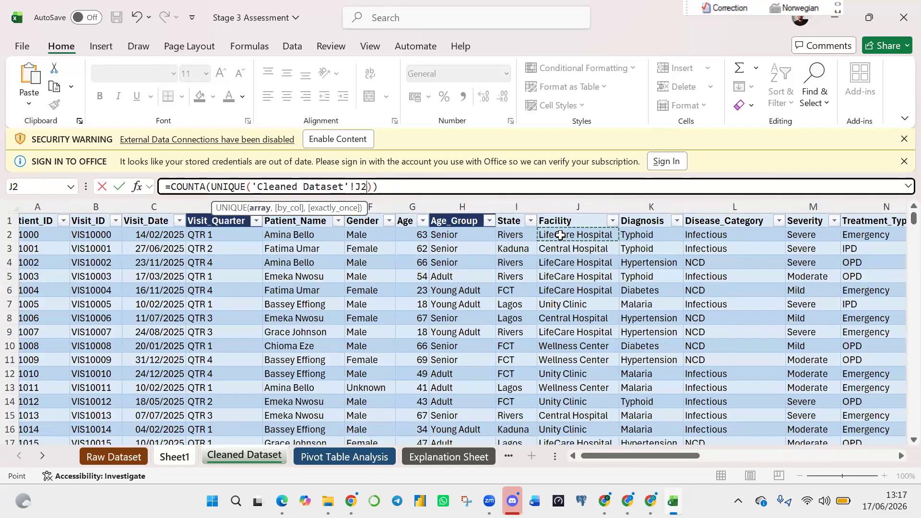
pyautogui.hotkey('ctrl', 'shift', 'Down')
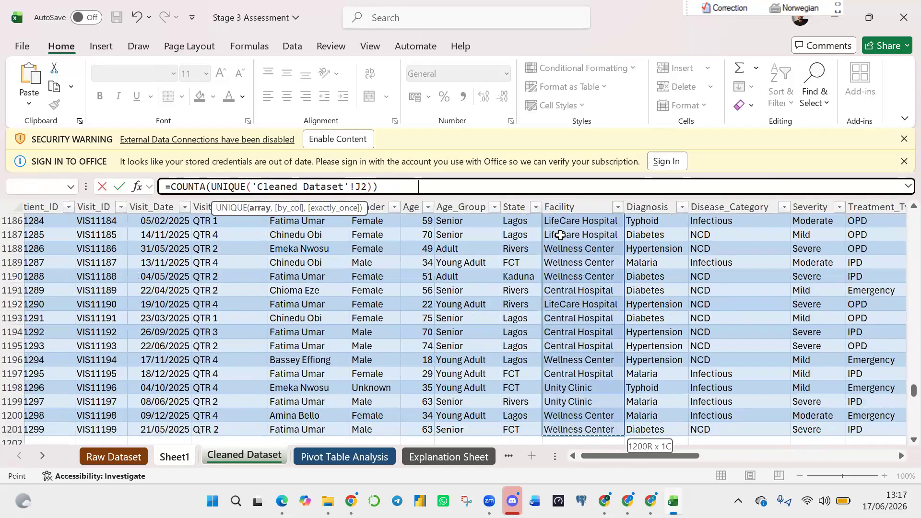
pyautogui.press('Return')
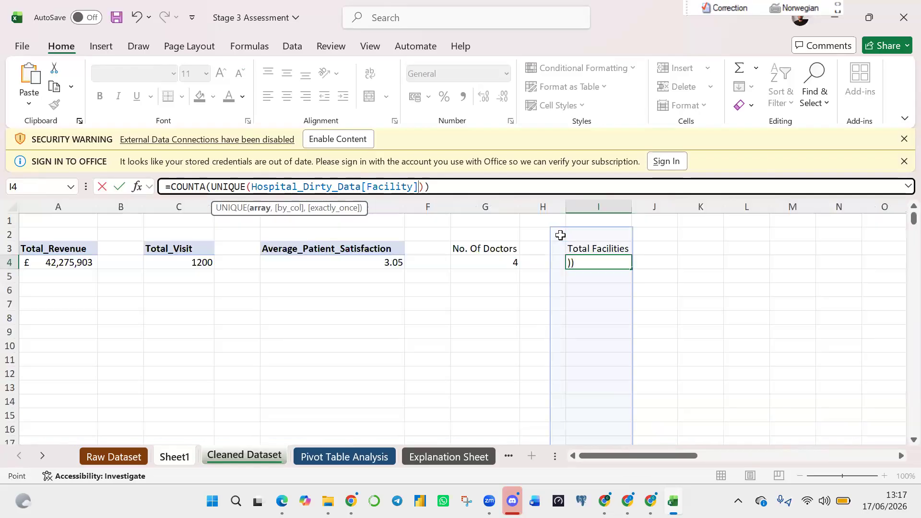
pyautogui.click(495, 324)
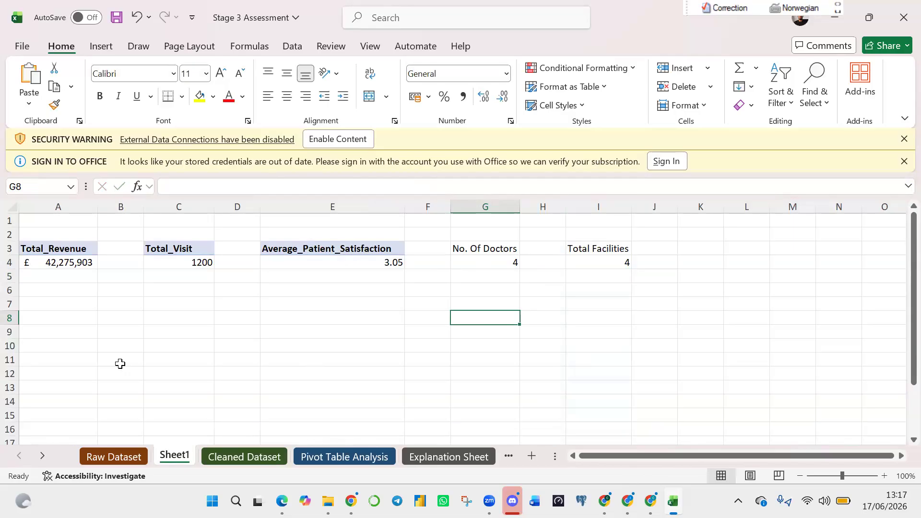
# Copy the Total_Revenue PivotTable in A3:A4 and paste the duplicate at cell A6.
pyautogui.click(69, 296)
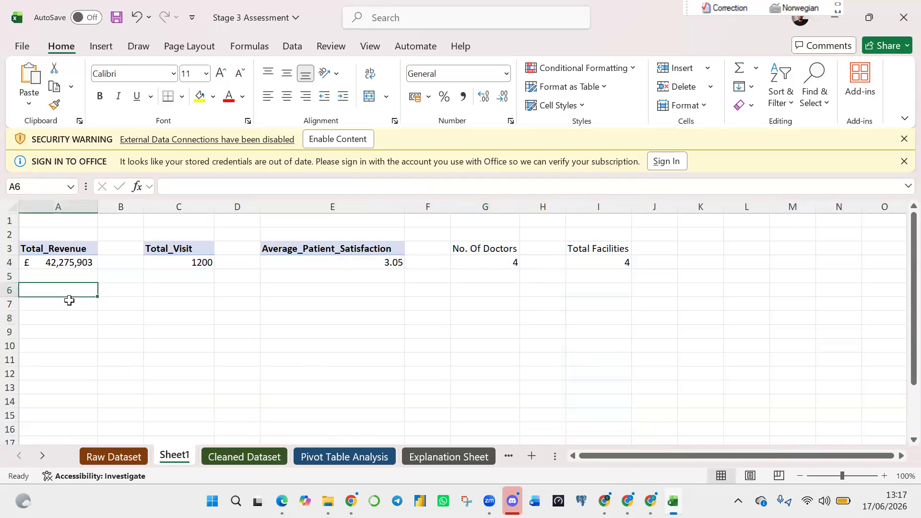
pyautogui.click(61, 249)
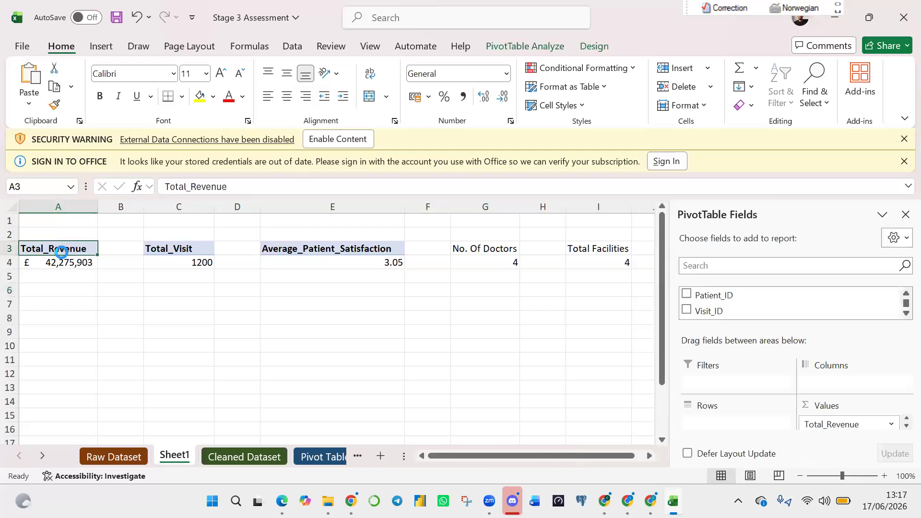
pyautogui.moveTo(61, 251); pyautogui.dragTo(60, 264)
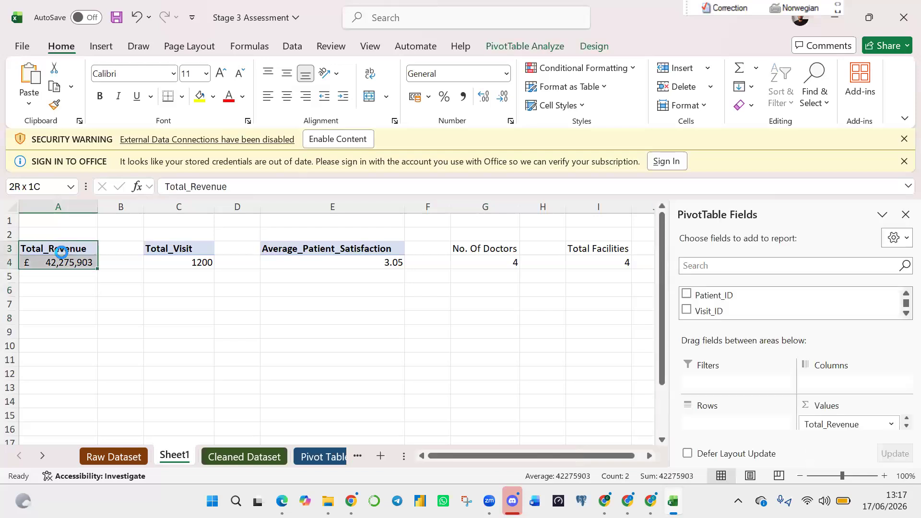
pyautogui.hotkey('ctrl', 'c')
pyautogui.click(52, 296)
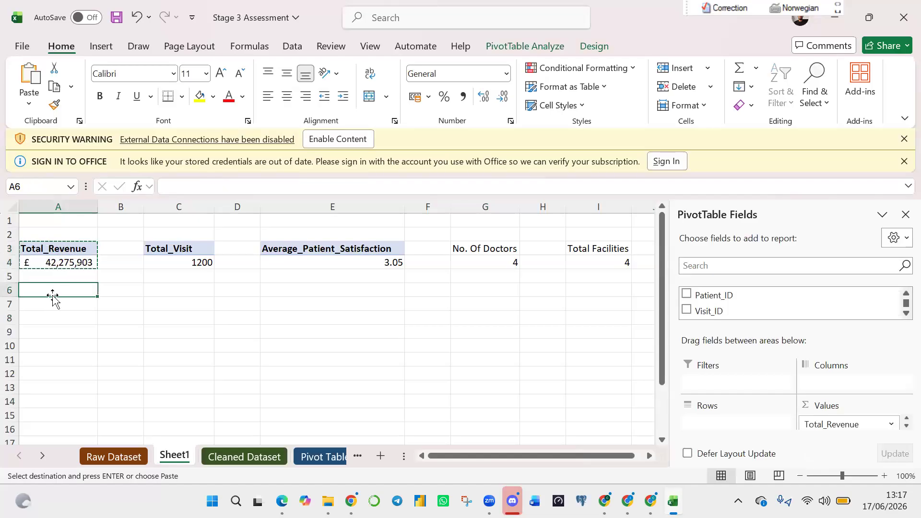
pyautogui.hotkey('ctrl', 'v')
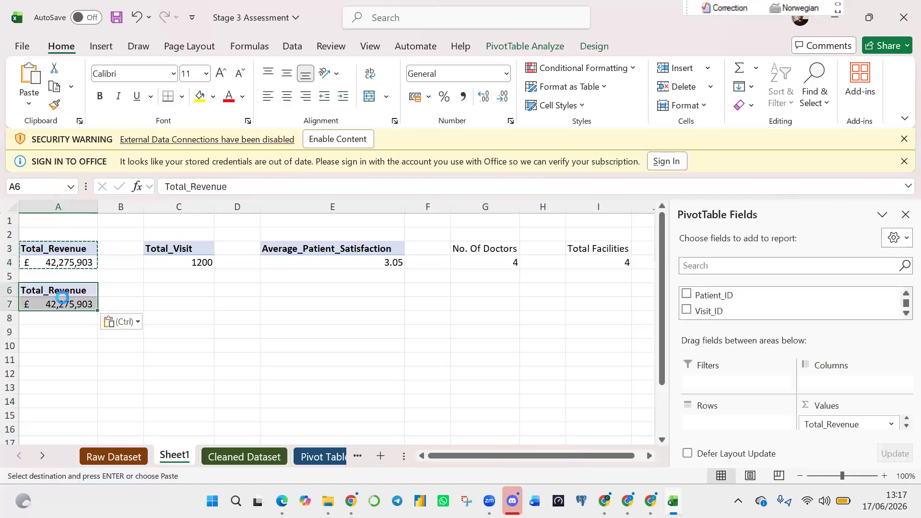
pyautogui.click(193, 308)
# Add Visit_Date to the rows of the PivotTable at A6 to break revenue down by month.
pyautogui.click(82, 307)
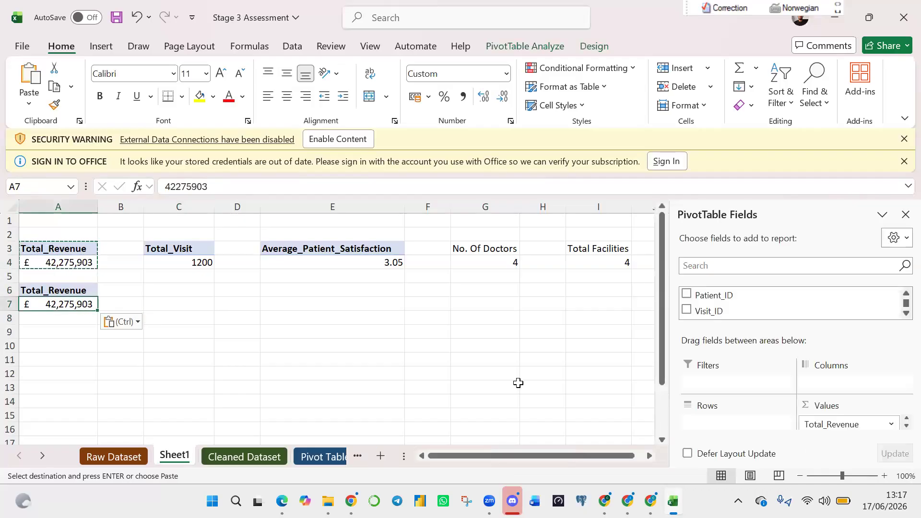
pyautogui.click(769, 267)
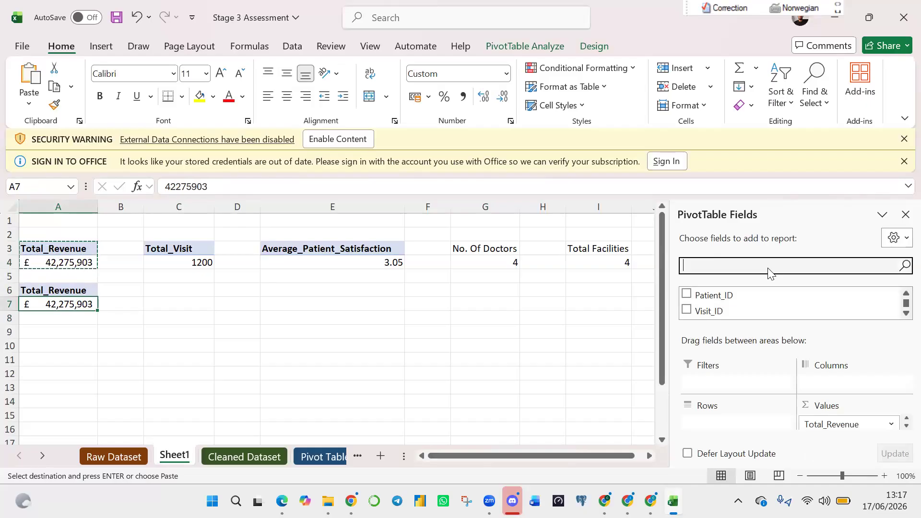
pyautogui.click(902, 312)
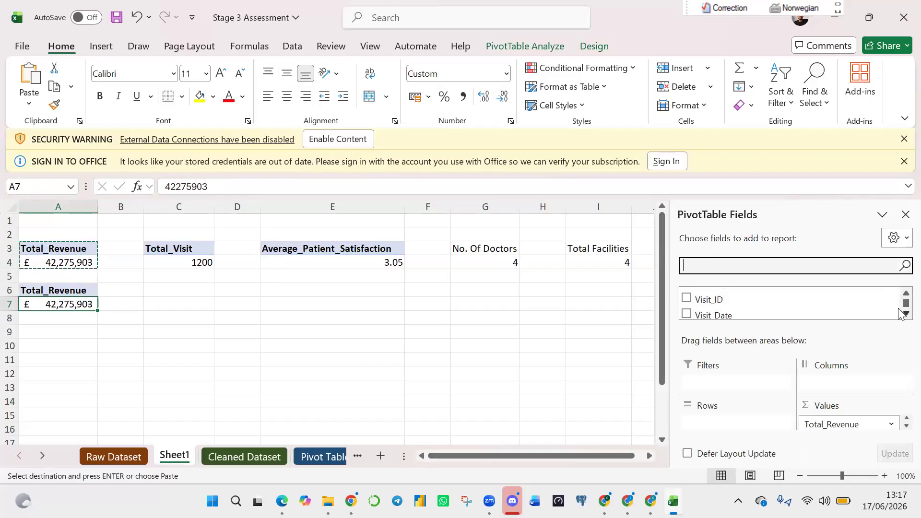
pyautogui.moveTo(767, 313); pyautogui.dragTo(752, 423)
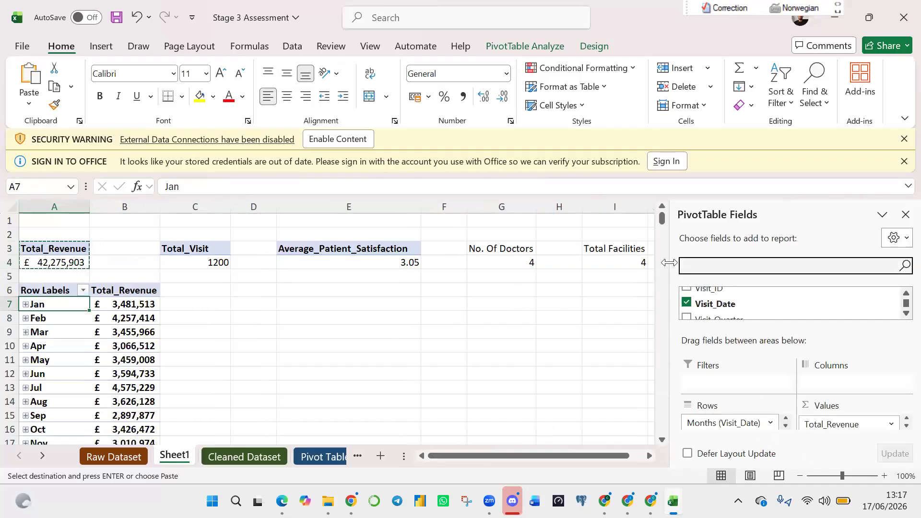
pyautogui.moveTo(662, 222)
pyautogui.mouseDown()
pyautogui.moveTo(657, 262)
pyautogui.moveTo(657, 213)
pyautogui.mouseUp()
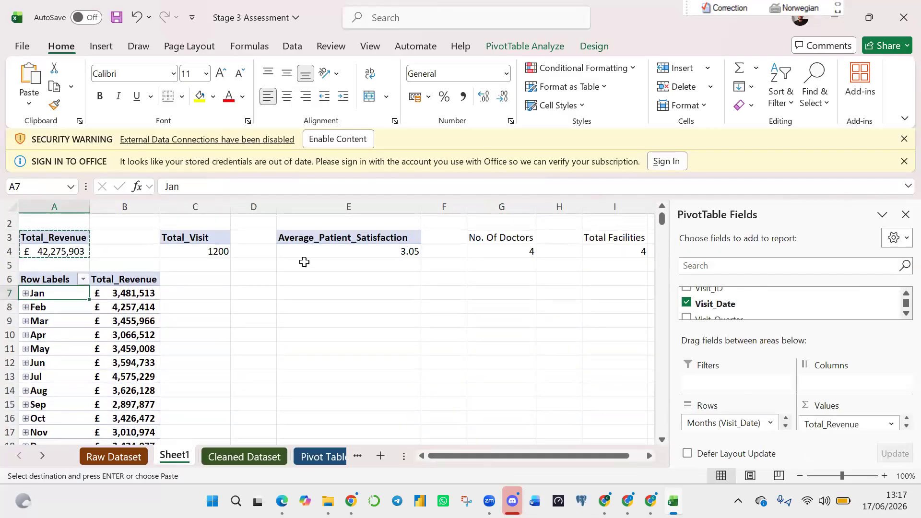
# Insert a blank column before column C, which holds Total_Visit.
pyautogui.click(171, 207)
pyautogui.rightClick(173, 208)
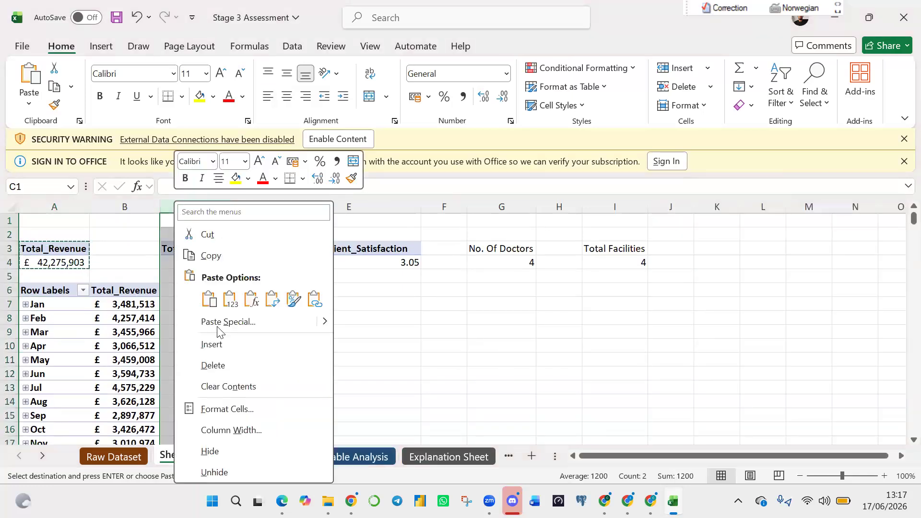
pyautogui.click(225, 346)
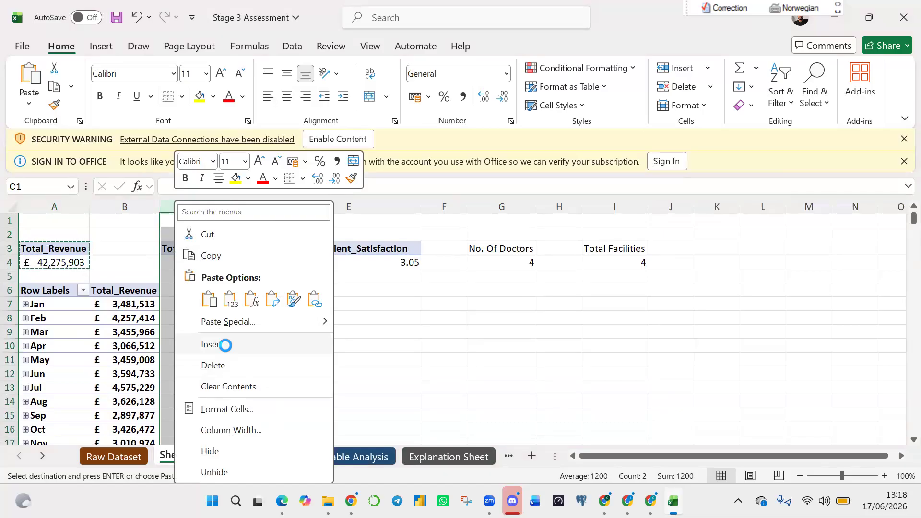
pyautogui.click(244, 324)
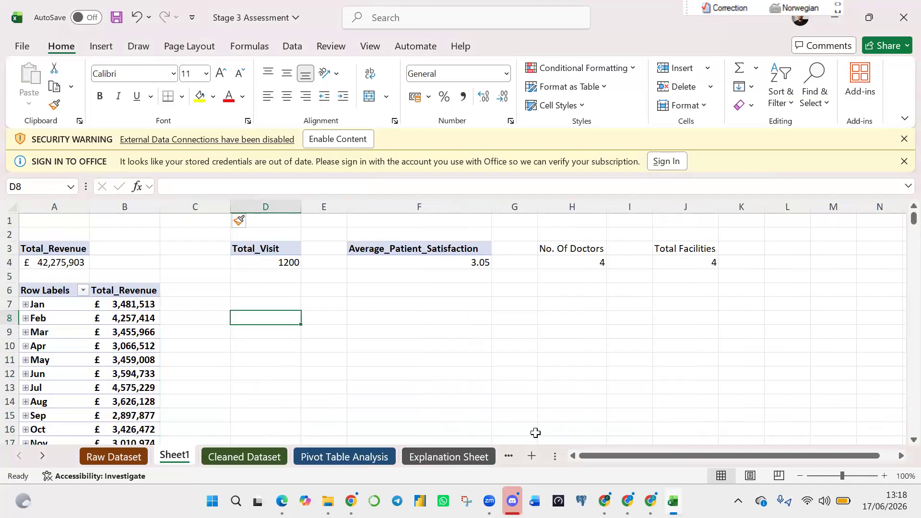
# Copy the Total_Revenue PivotTable from A3:A4 to cell D6 and add Visit_ID to its values as a count.
pyautogui.click(273, 295)
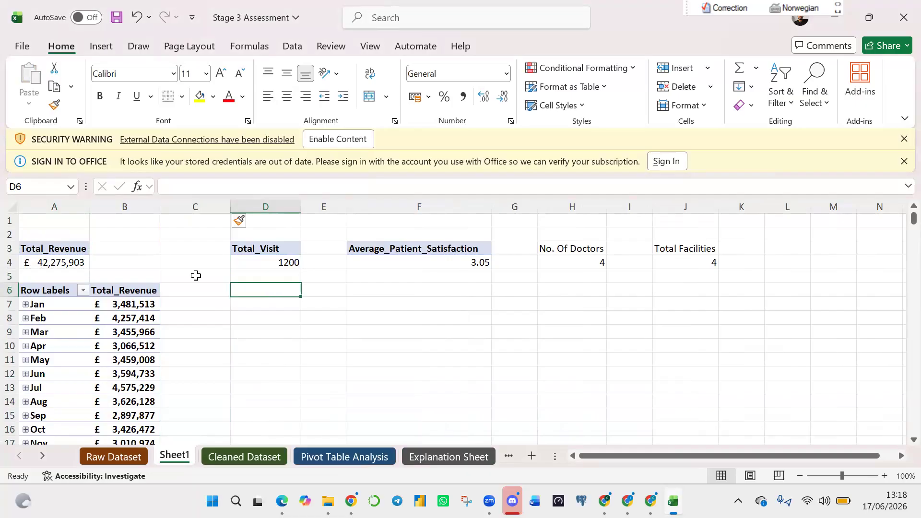
pyautogui.click(63, 251)
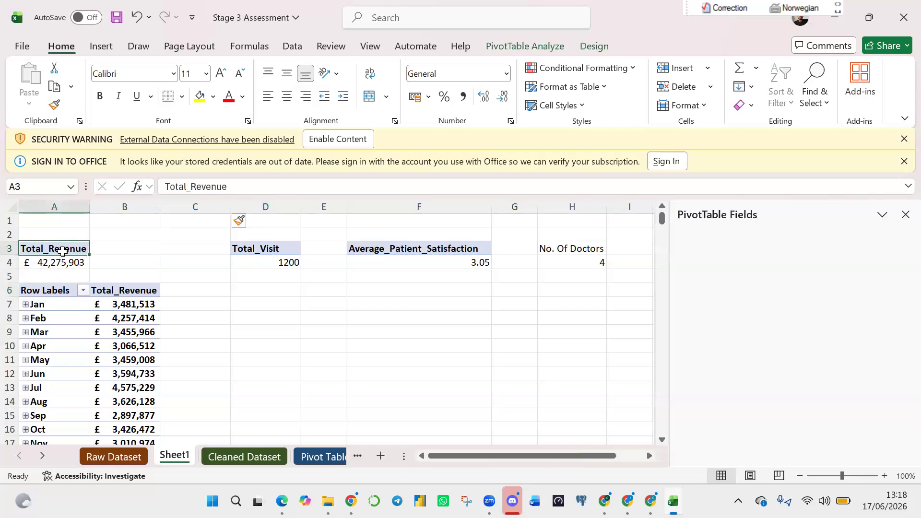
pyautogui.click(62, 251)
pyautogui.hotkey('ctrl', 'c')
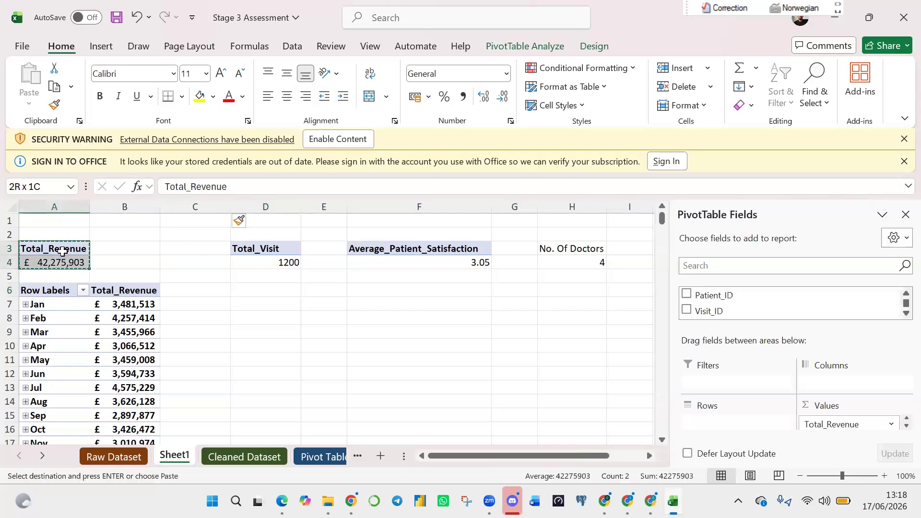
pyautogui.click(270, 288)
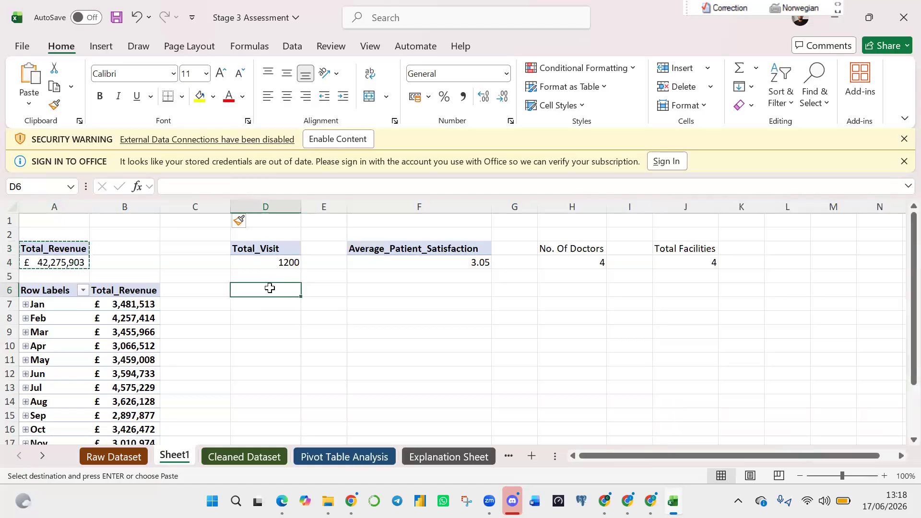
pyautogui.hotkey('ctrl', 'v')
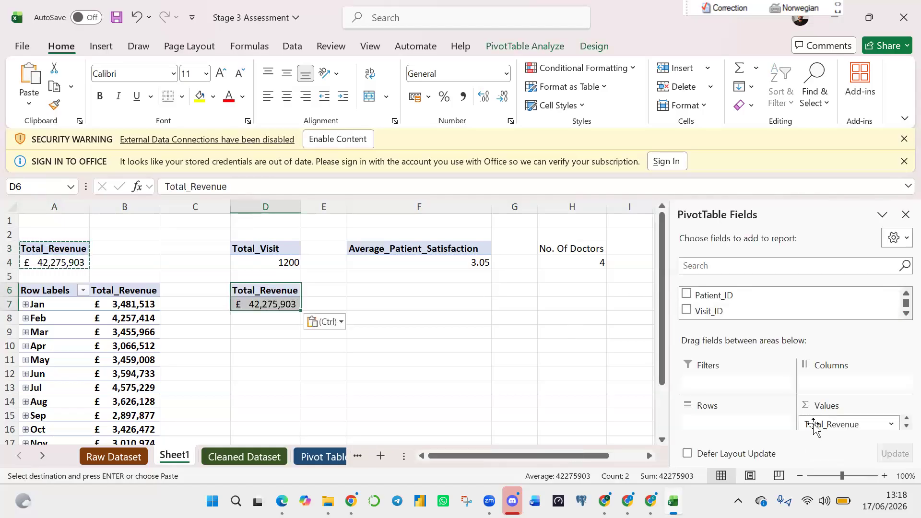
pyautogui.moveTo(804, 309); pyautogui.dragTo(870, 422)
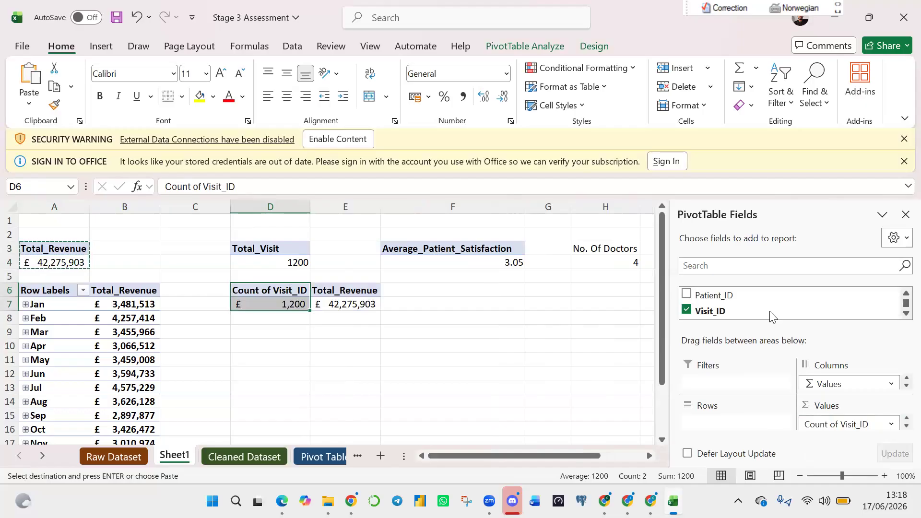
# Search the PivotTable fields for fac and add Facility to the rows of the PivotTable at D6.
pyautogui.click(725, 262)
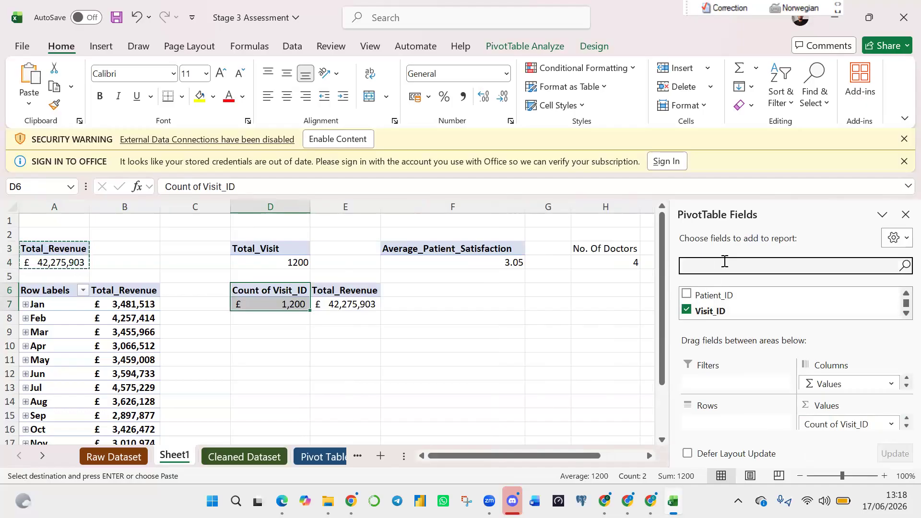
pyautogui.write('fac')
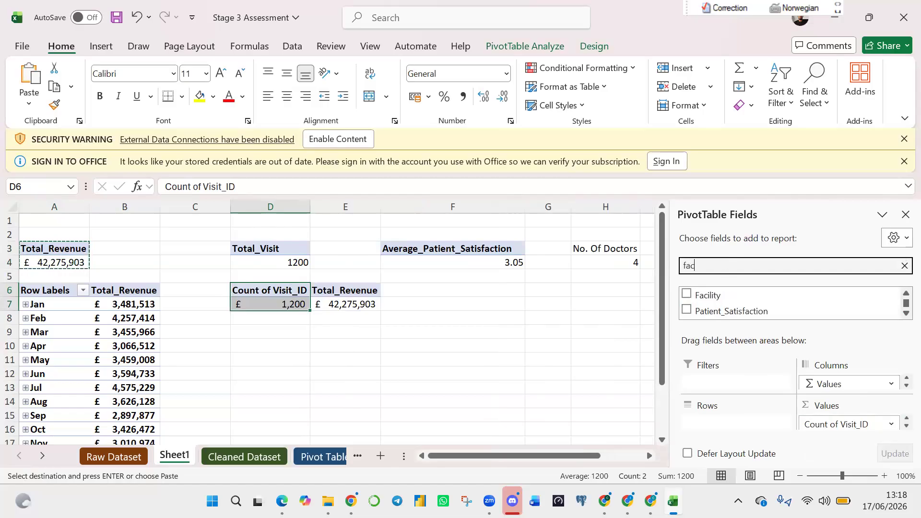
pyautogui.moveTo(738, 297); pyautogui.dragTo(729, 422)
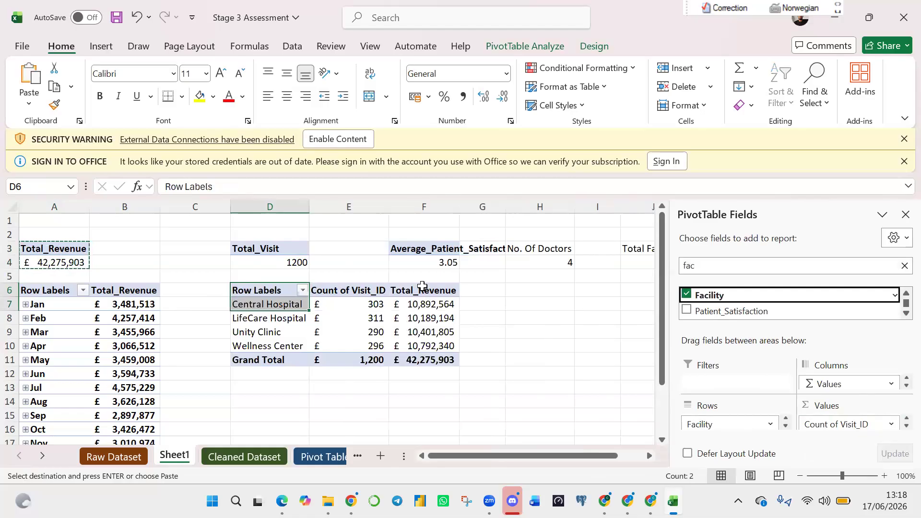
# Select column F and undo the addition of Facility to the rows of the PivotTable at D6.
pyautogui.click(414, 208)
pyautogui.click(416, 220)
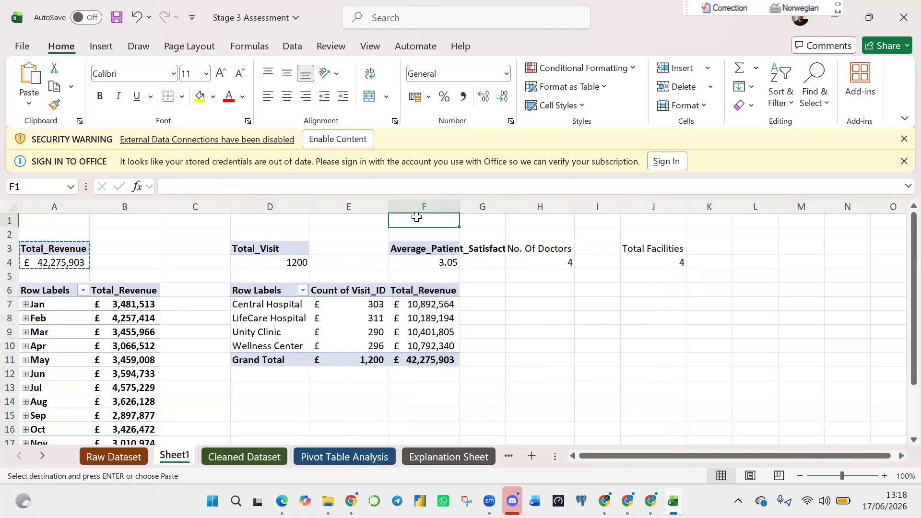
pyautogui.click(418, 206)
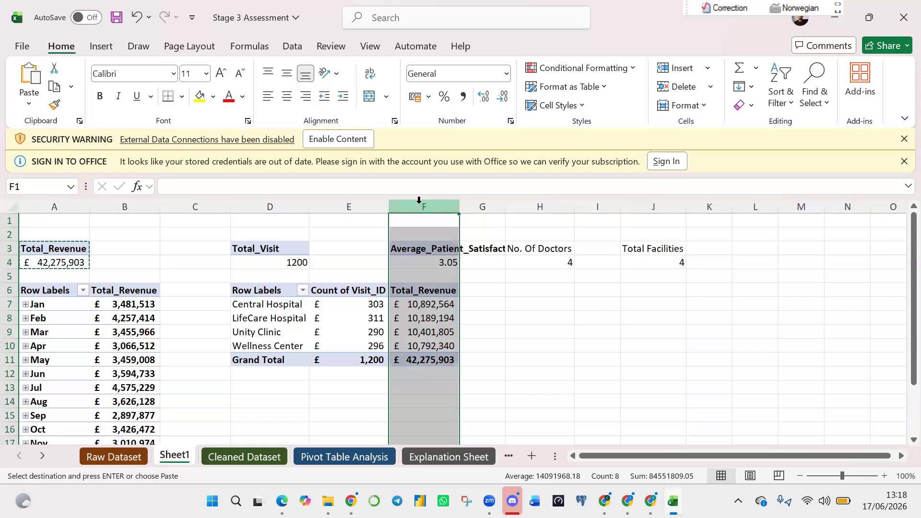
pyautogui.hotkey('ctrl', 'z')
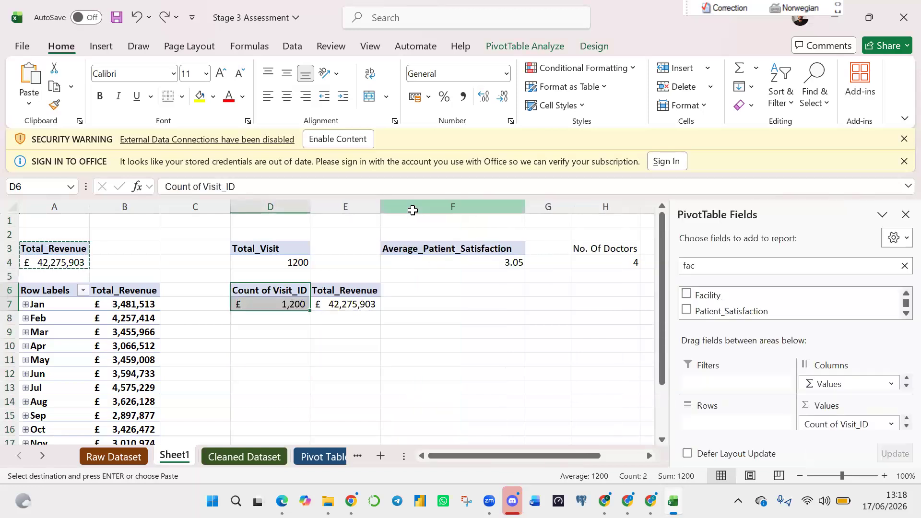
# Insert two blank columns before column F, which holds Average_Patient_Satisfaction.
pyautogui.click(412, 206)
pyautogui.rightClick(413, 206)
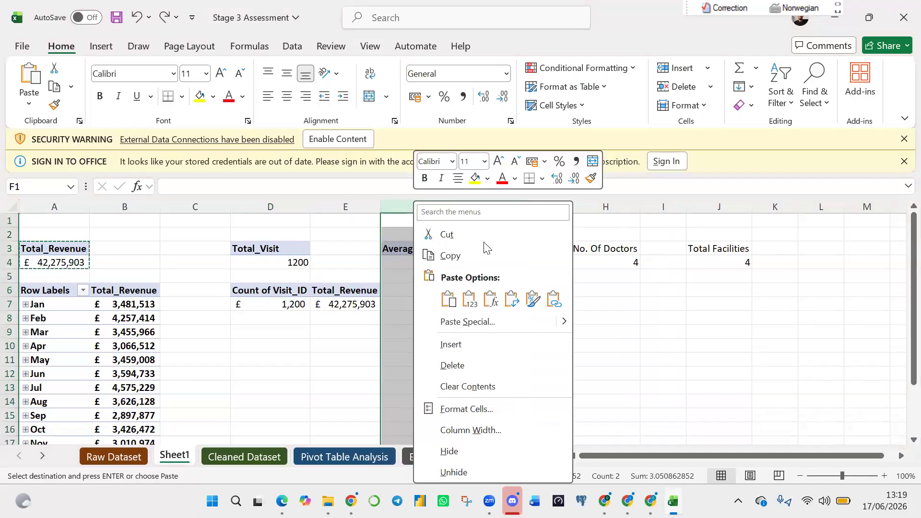
pyautogui.click(469, 345)
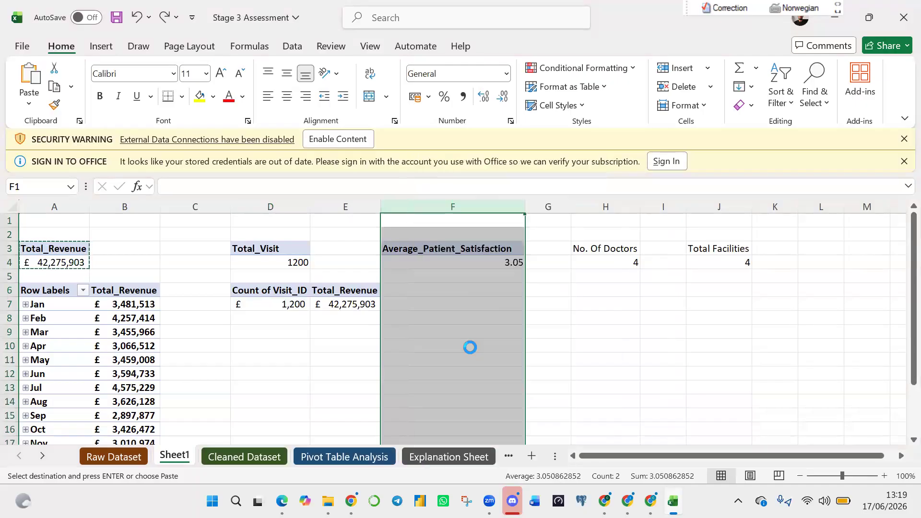
pyautogui.click(515, 206)
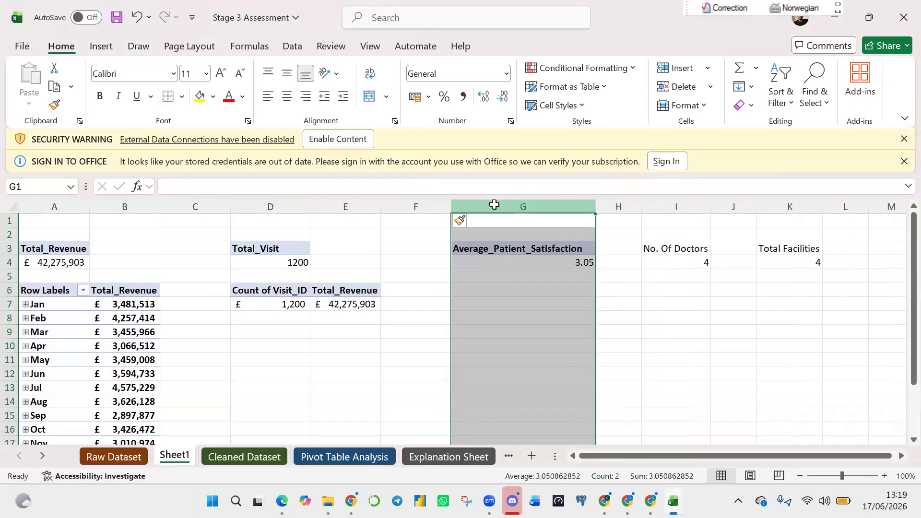
pyautogui.rightClick(494, 204)
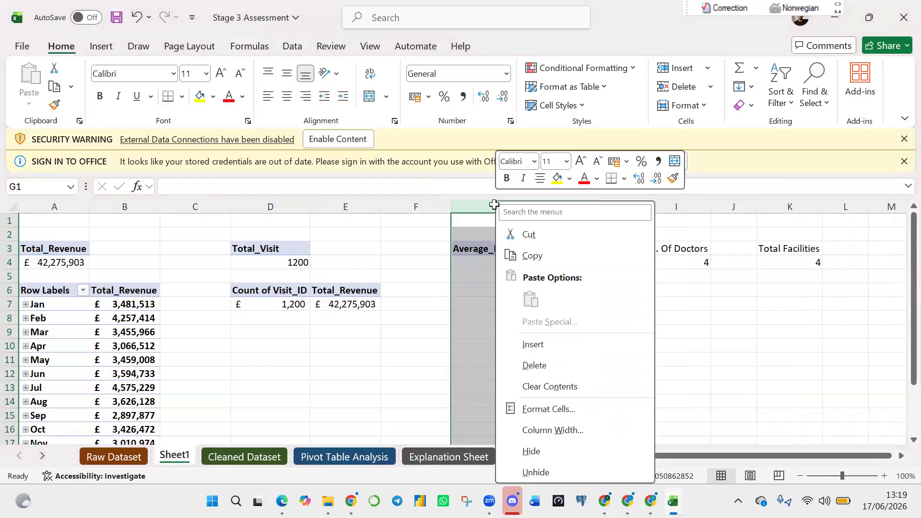
pyautogui.click(556, 343)
# Add Facility to the rows of the PivotTable at D6 and sort it by Count of Visit_ID from largest to smallest.
pyautogui.click(268, 304)
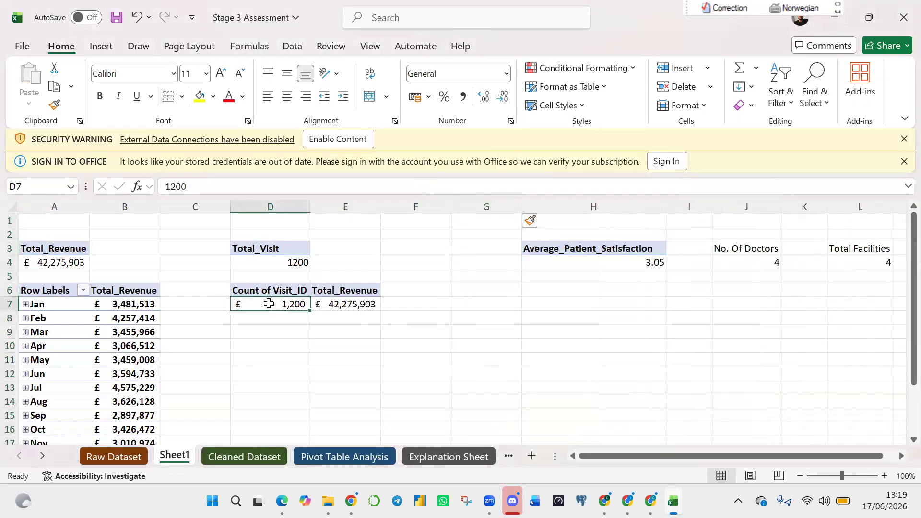
pyautogui.moveTo(715, 297); pyautogui.dragTo(750, 425)
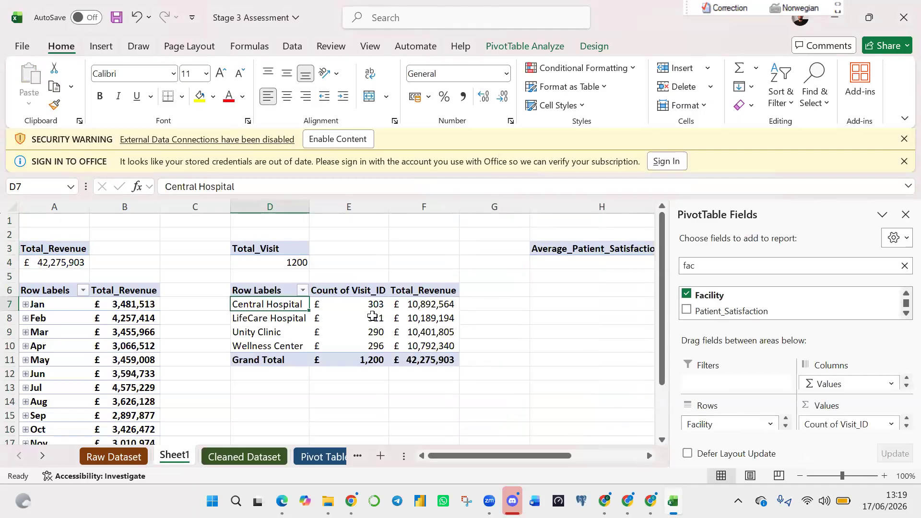
pyautogui.moveTo(376, 317)
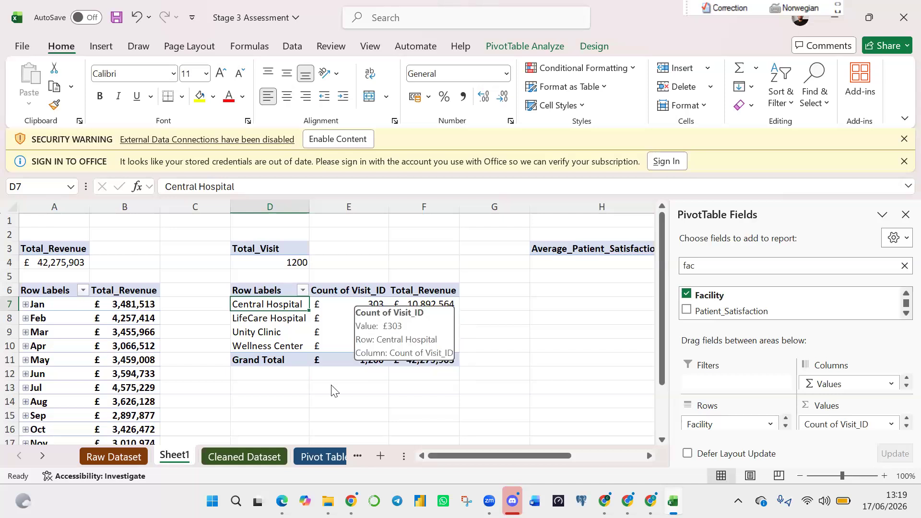
pyautogui.click(362, 305)
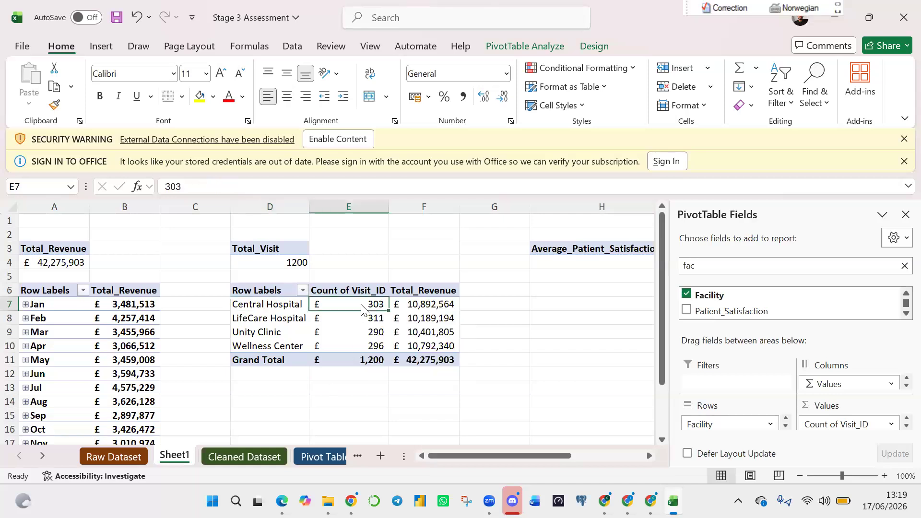
pyautogui.rightClick(362, 305)
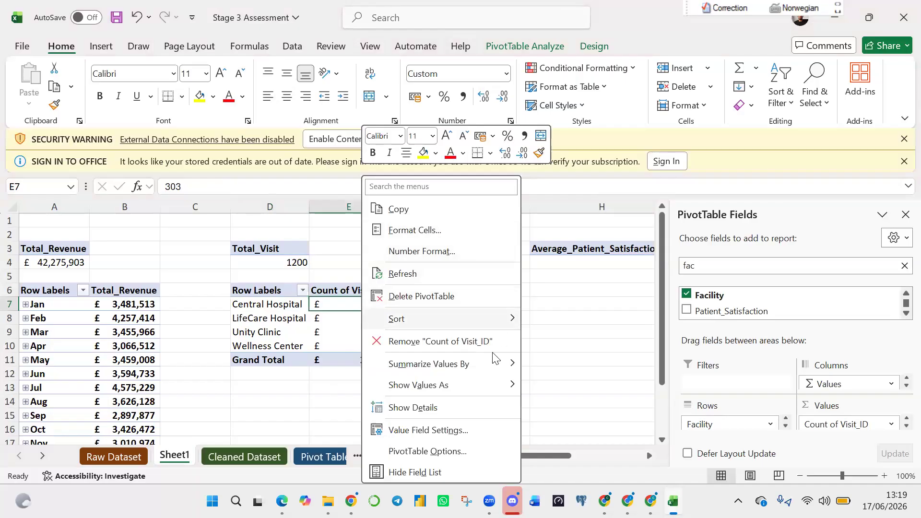
pyautogui.moveTo(495, 327)
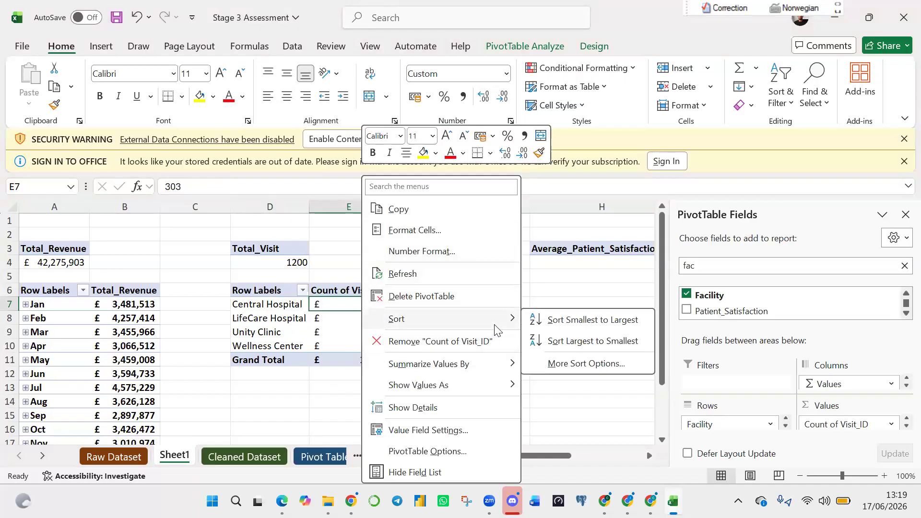
pyautogui.click(598, 342)
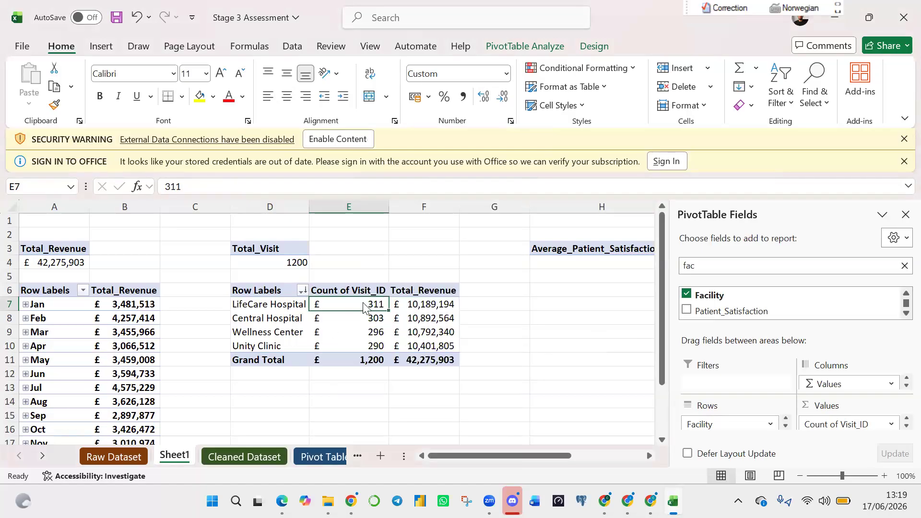
pyautogui.moveTo(441, 323)
pyautogui.moveTo(482, 456)
pyautogui.mouseDown()
pyautogui.moveTo(556, 459)
pyautogui.moveTo(526, 460)
pyautogui.mouseUp()
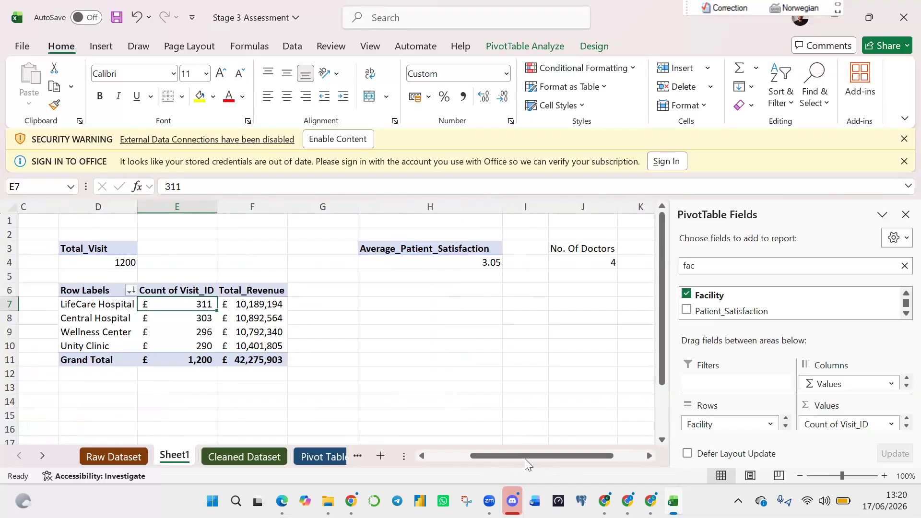
pyautogui.click(506, 73)
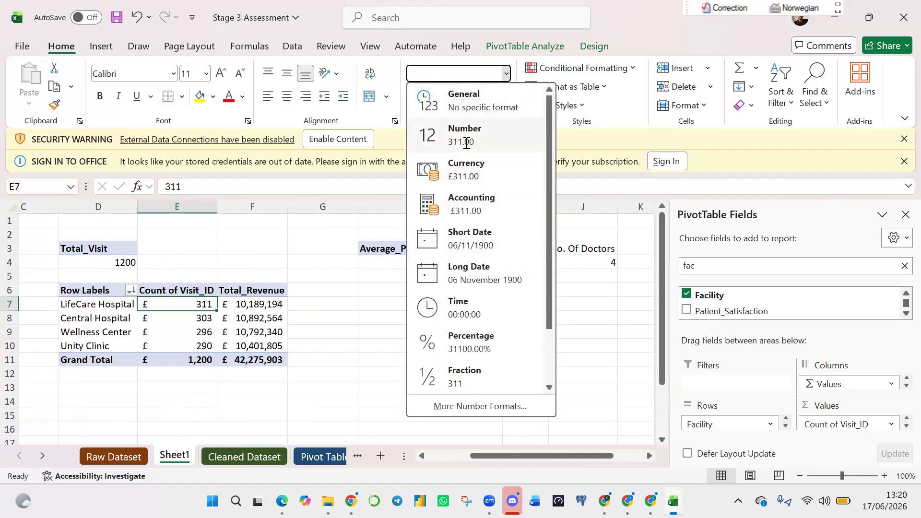
pyautogui.click(461, 146)
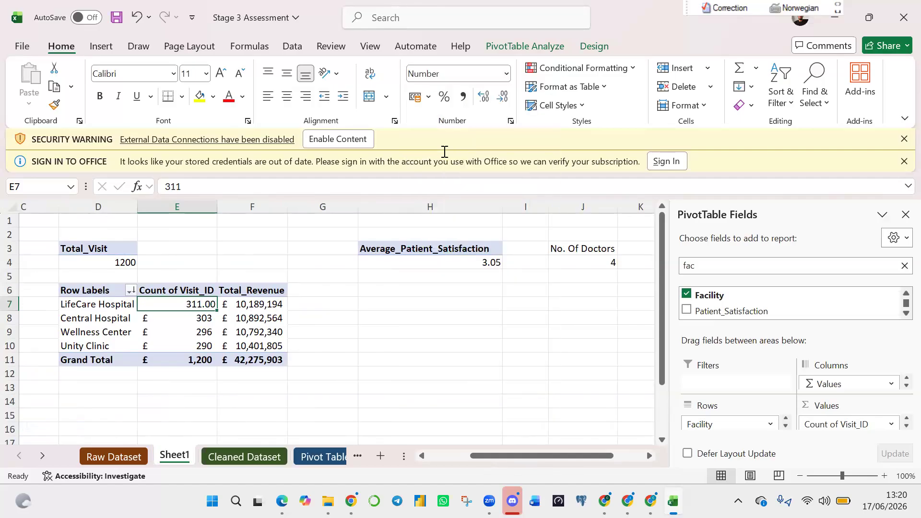
pyautogui.hotkey('ctrl', 'z')
# Format the Count of Visit_ID values in E7:E11 as Number with no decimal places.
pyautogui.hotkey('shift', 'Down')
pyautogui.hotkey('shift', 'Down')
pyautogui.hotkey('shift', 'Down')
pyautogui.hotkey('shift', 'Down')
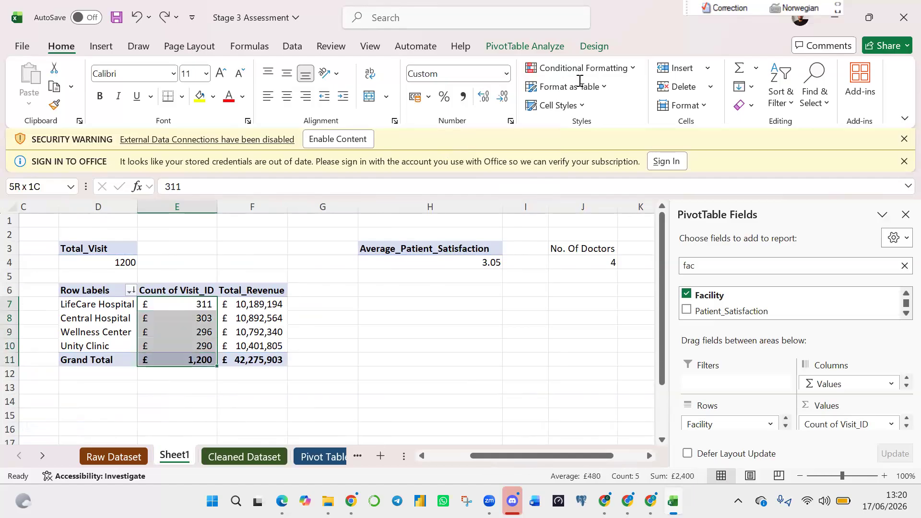
pyautogui.click(506, 74)
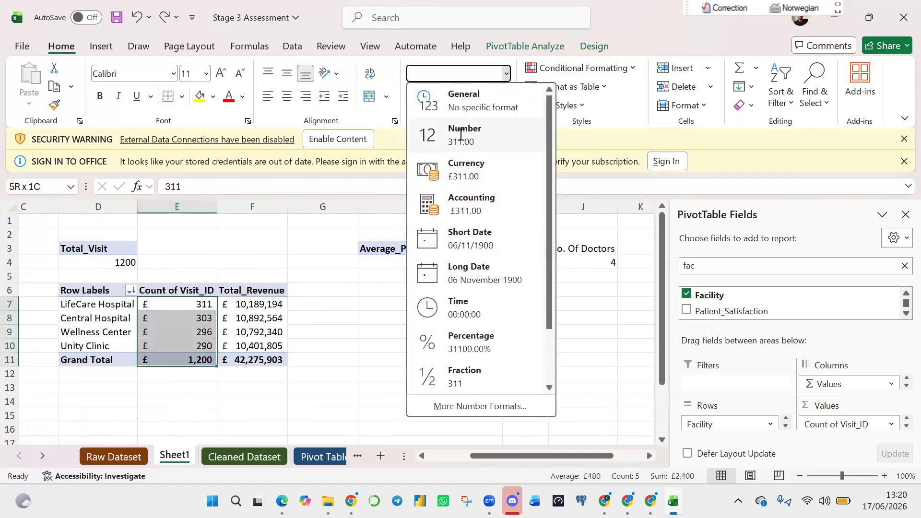
pyautogui.click(461, 135)
pyautogui.click(497, 102)
pyautogui.click(497, 102)
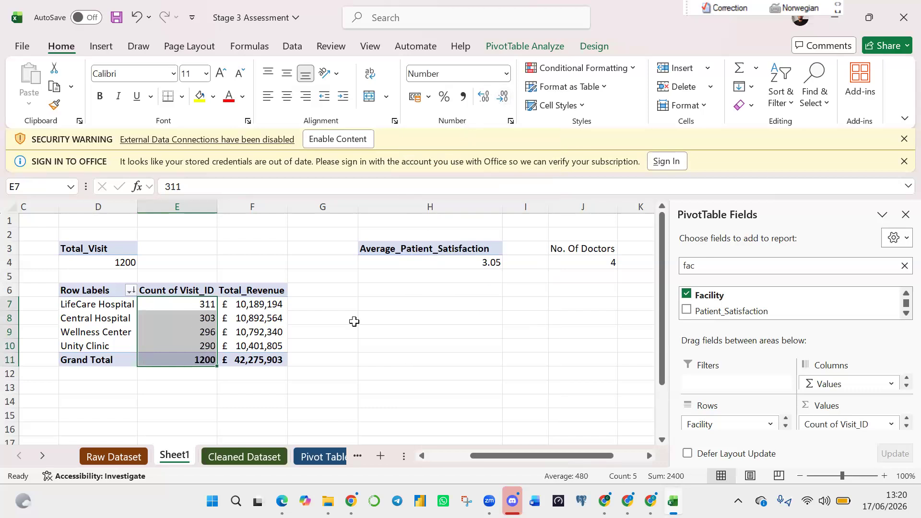
pyautogui.click(354, 322)
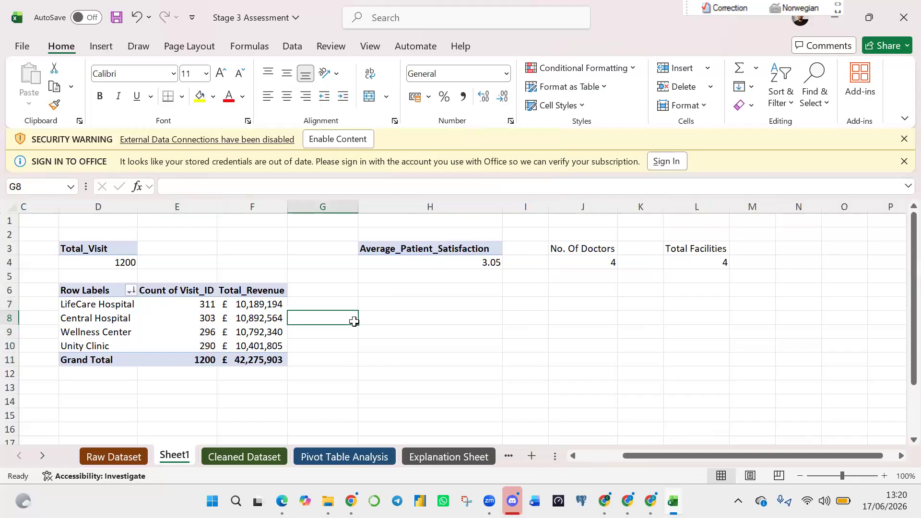
# Copy the Total_Visit PivotTable from D3:D4 to cell H6.
pyautogui.click(425, 292)
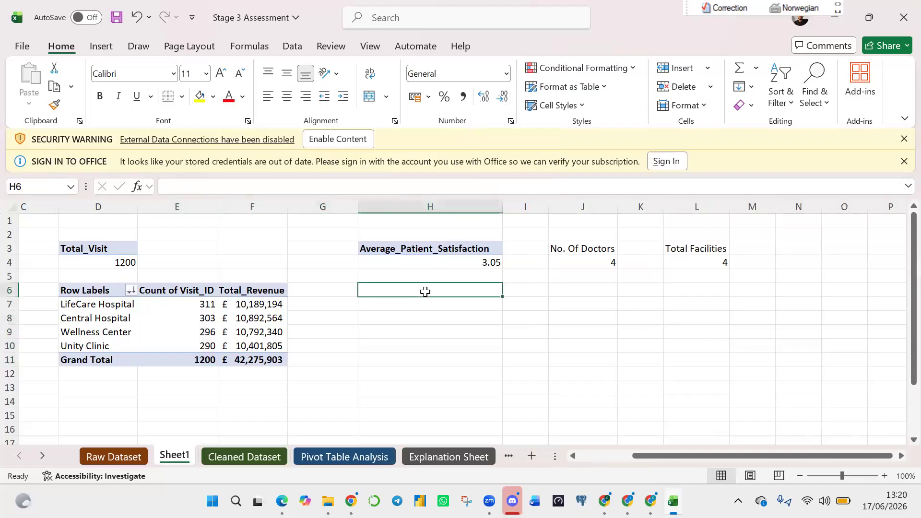
pyautogui.click(104, 247)
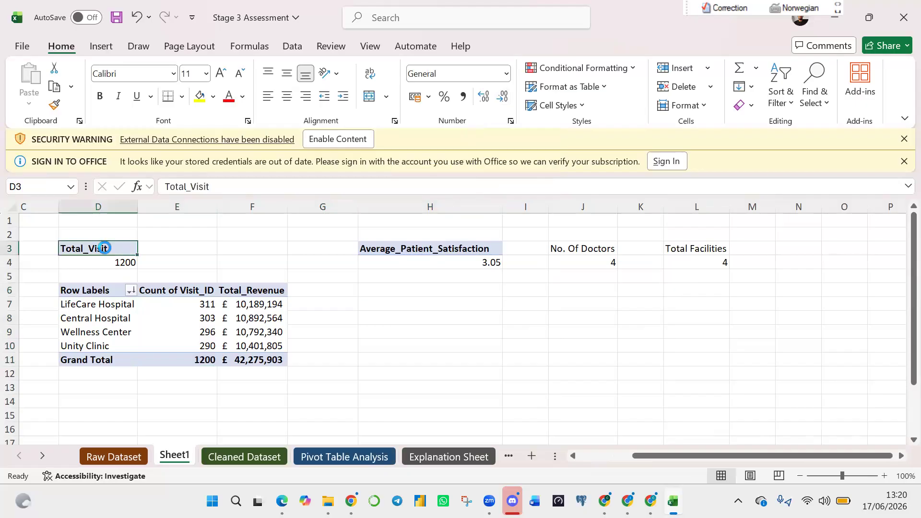
pyautogui.hotkey('shift', 'Down')
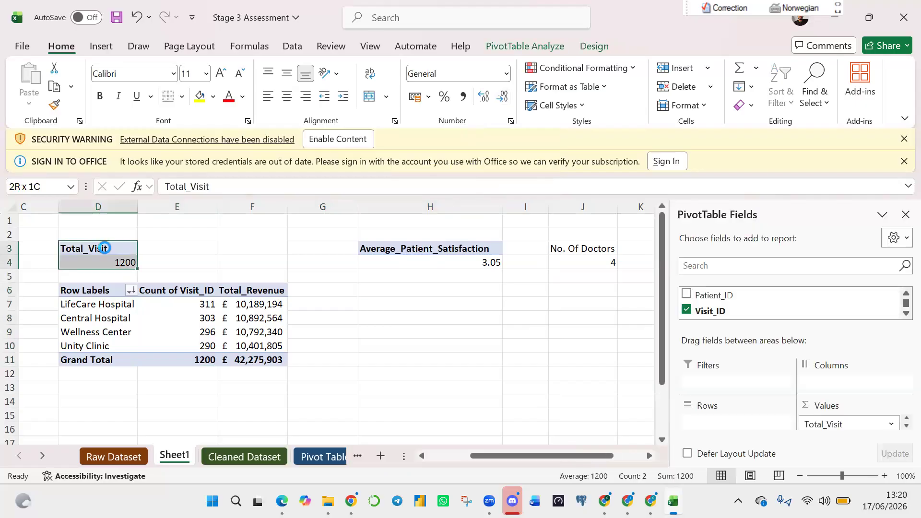
pyautogui.hotkey('ctrl', 'c')
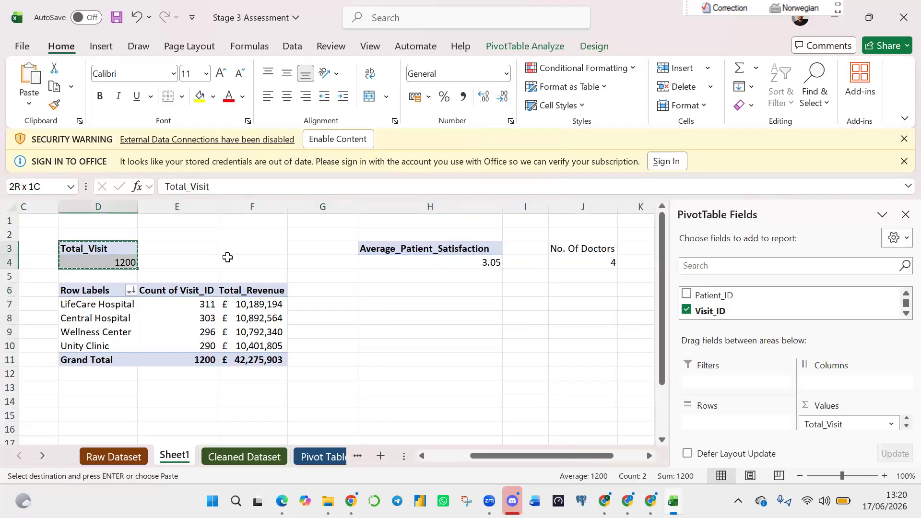
pyautogui.click(407, 292)
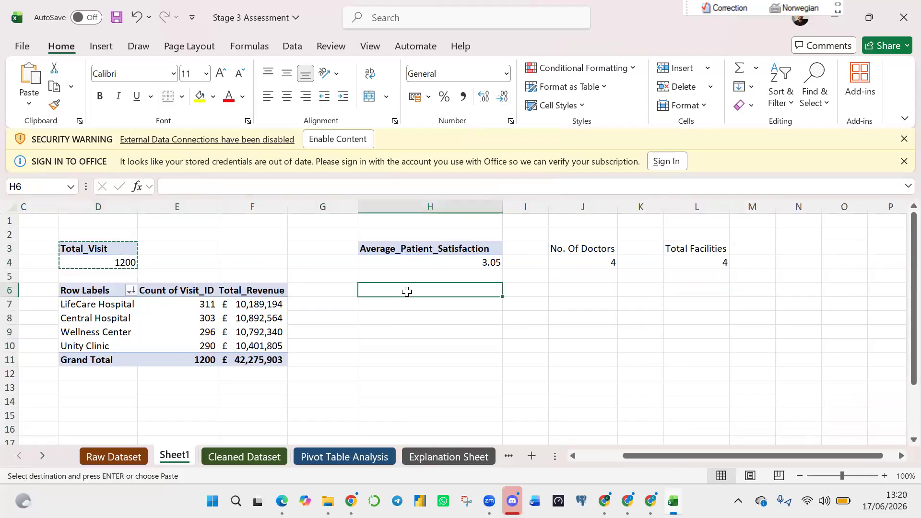
pyautogui.hotkey('ctrl', 'v')
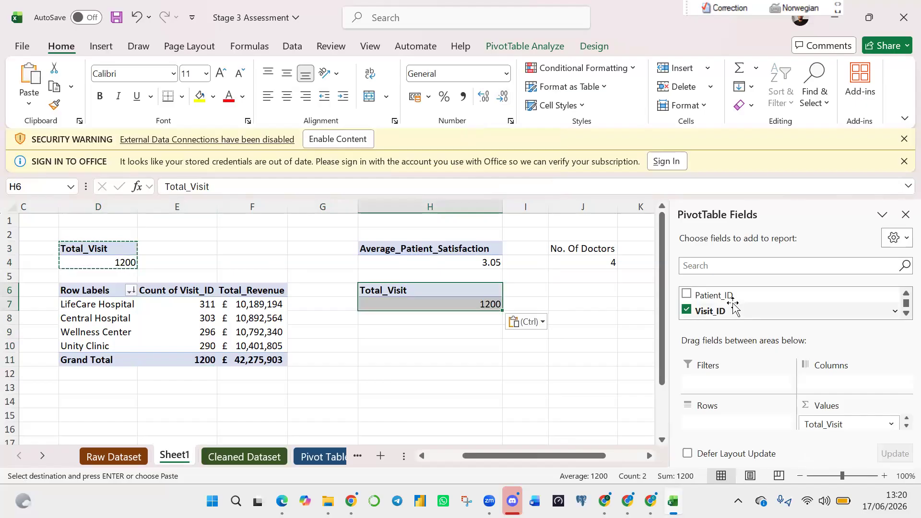
# Search the PivotTable fields for diagnosis and add Diagnosis to the rows of the PivotTable at H6.
pyautogui.click(730, 265)
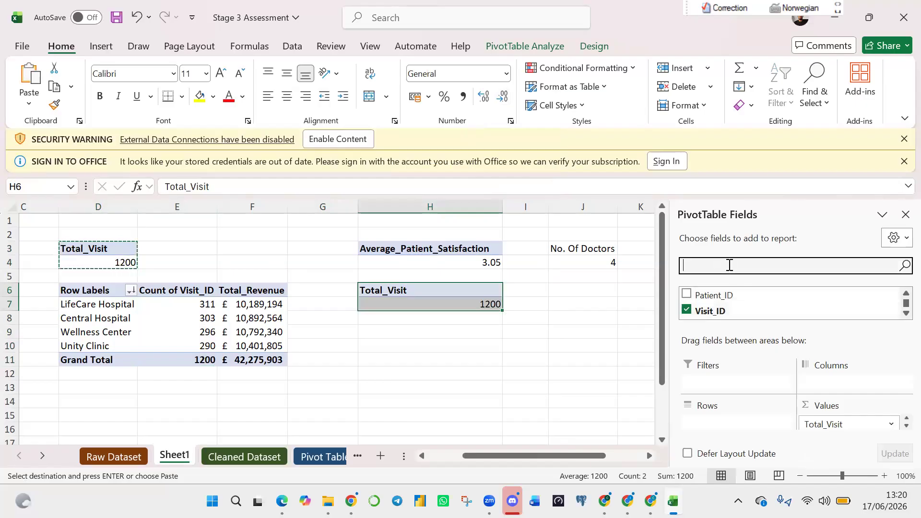
pyautogui.write('m')
pyautogui.press('BackSpace')
pyautogui.write('dia')
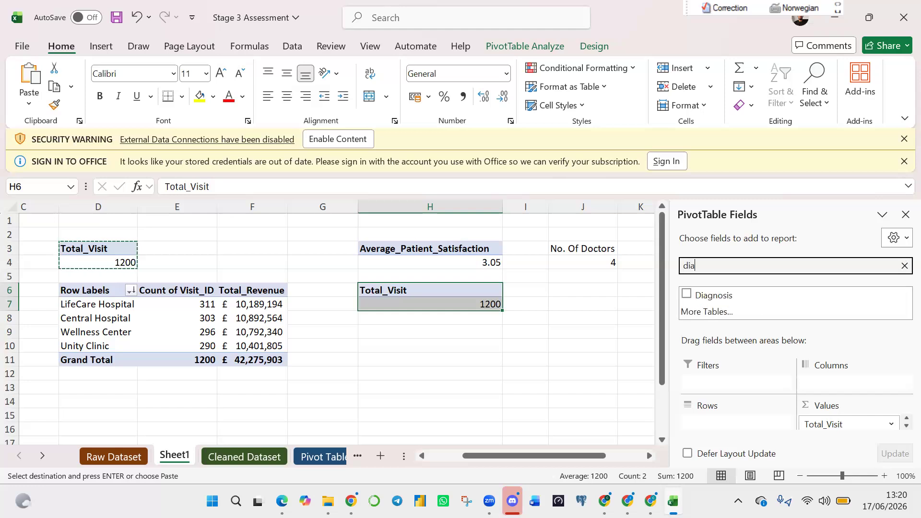
pyautogui.write('gnosis')
pyautogui.moveTo(747, 293); pyautogui.dragTo(739, 420)
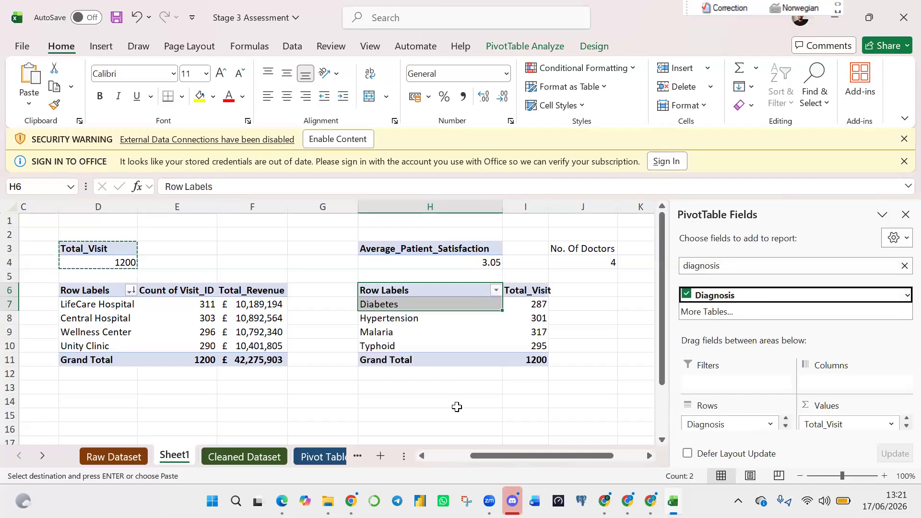
pyautogui.click(456, 403)
# Clear the diagnosis field search for the PivotTable at H6.
pyautogui.moveTo(658, 453); pyautogui.dragTo(702, 455)
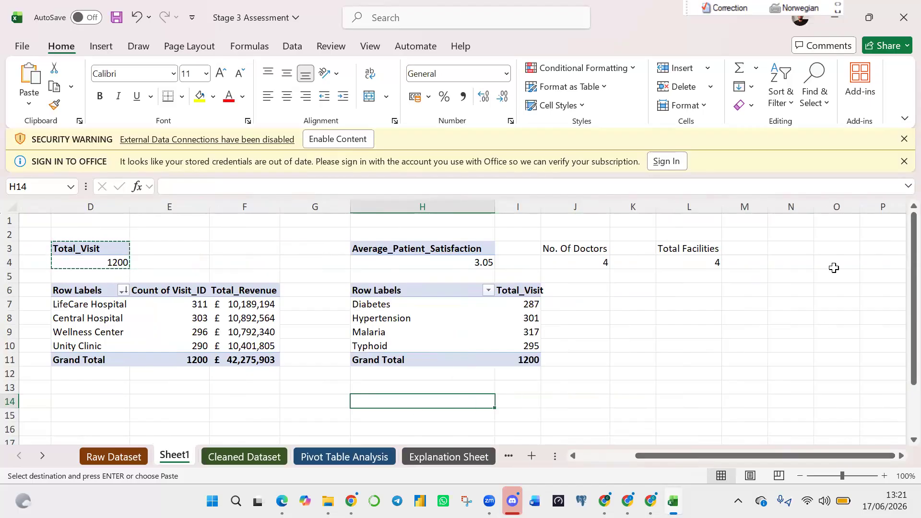
pyautogui.click(413, 321)
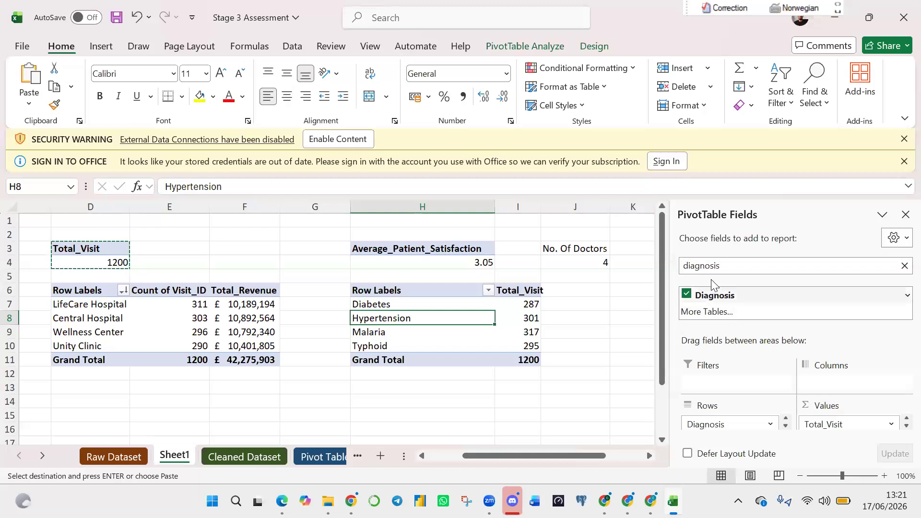
pyautogui.click(900, 266)
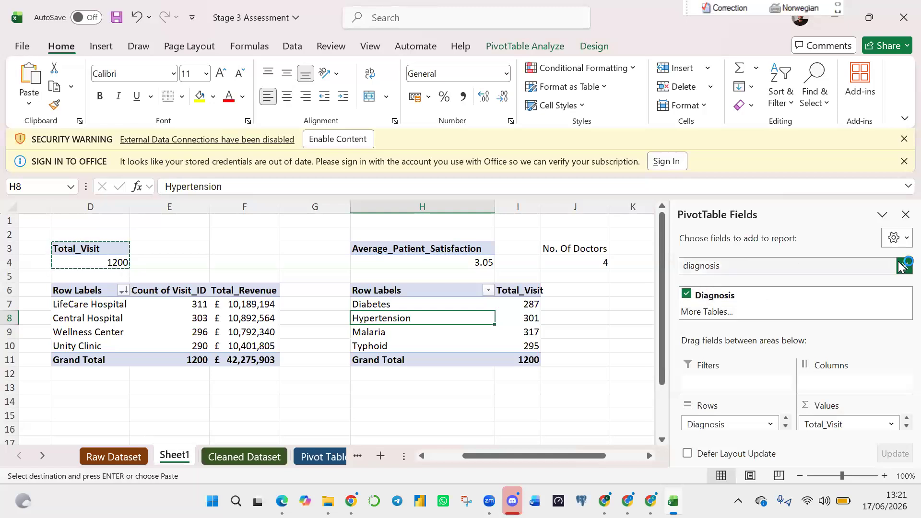
# Break down the diagnosis pivot table's Total_Visit values by adding the Gender field as columns.
pyautogui.click(774, 268)
pyautogui.write('gender')
pyautogui.moveTo(754, 294); pyautogui.dragTo(837, 384)
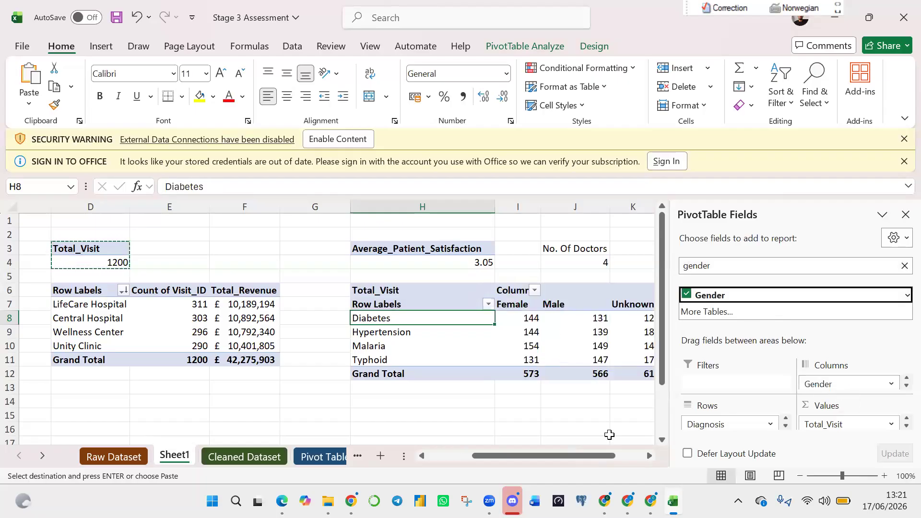
pyautogui.moveTo(510, 455); pyautogui.dragTo(540, 457)
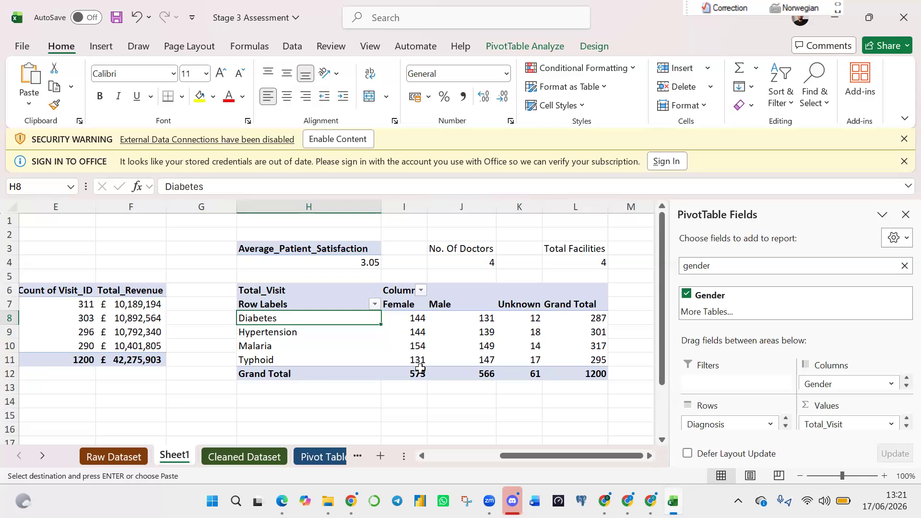
pyautogui.moveTo(420, 368)
pyautogui.click(406, 335)
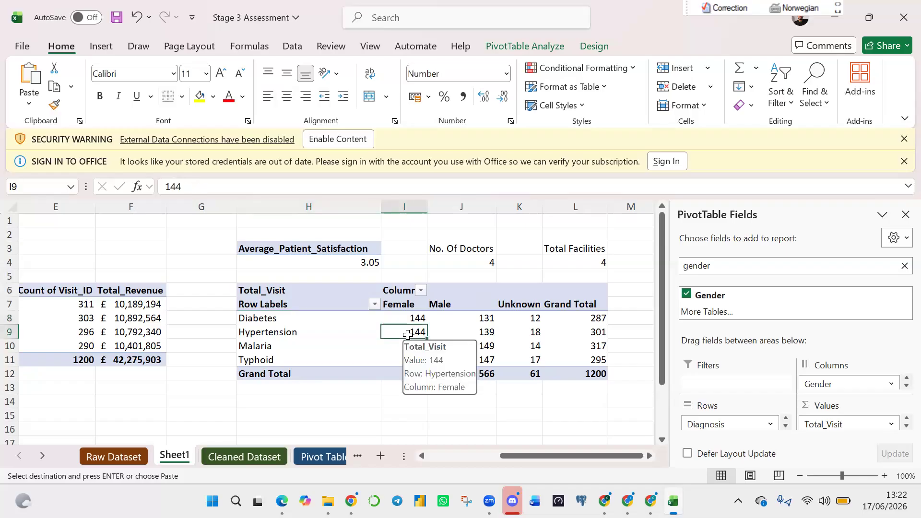
pyautogui.click(425, 413)
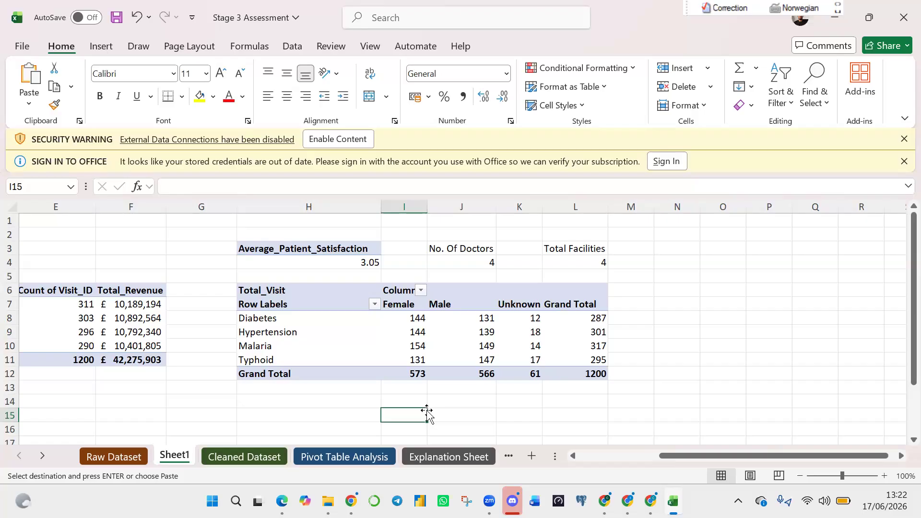
# Remove the Gender field from the columns of the diagnosis pivot table.
pyautogui.click(398, 321)
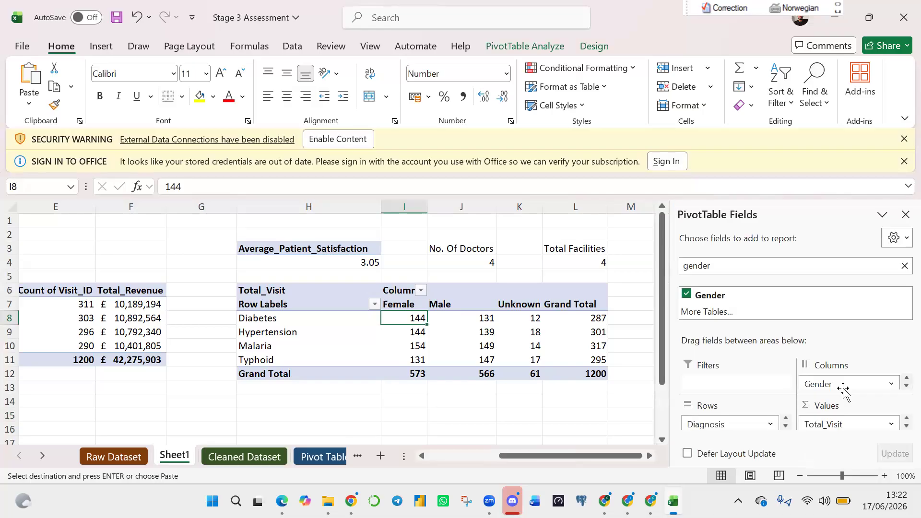
pyautogui.moveTo(862, 384); pyautogui.dragTo(475, 425)
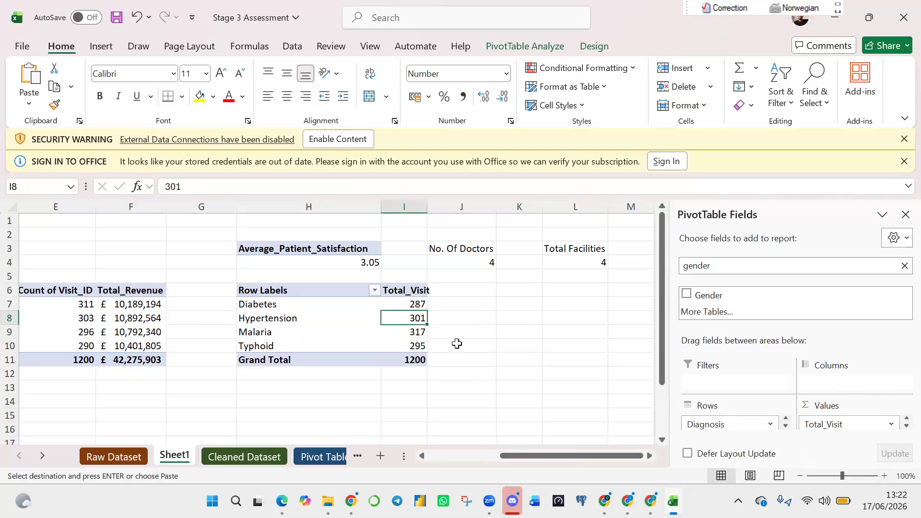
# Autofit the diagnosis pivot table's Total_Visit column and insert a blank column before the No. Of Doctors column.
pyautogui.moveTo(563, 452); pyautogui.dragTo(609, 461)
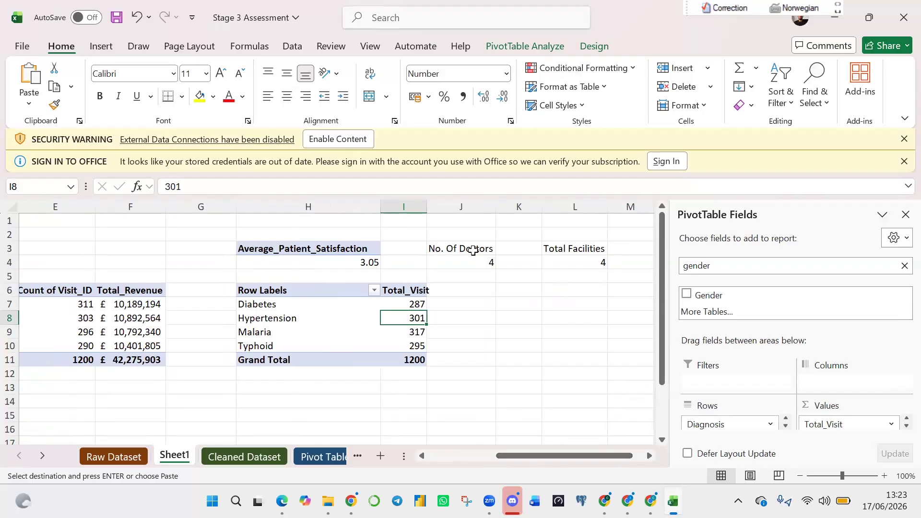
pyautogui.doubleClick(427, 205)
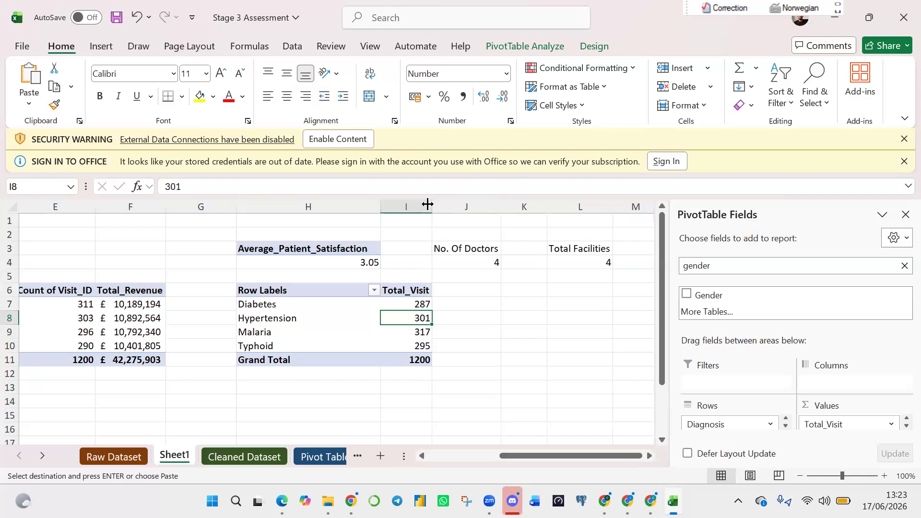
pyautogui.click(479, 208)
pyautogui.rightClick(478, 207)
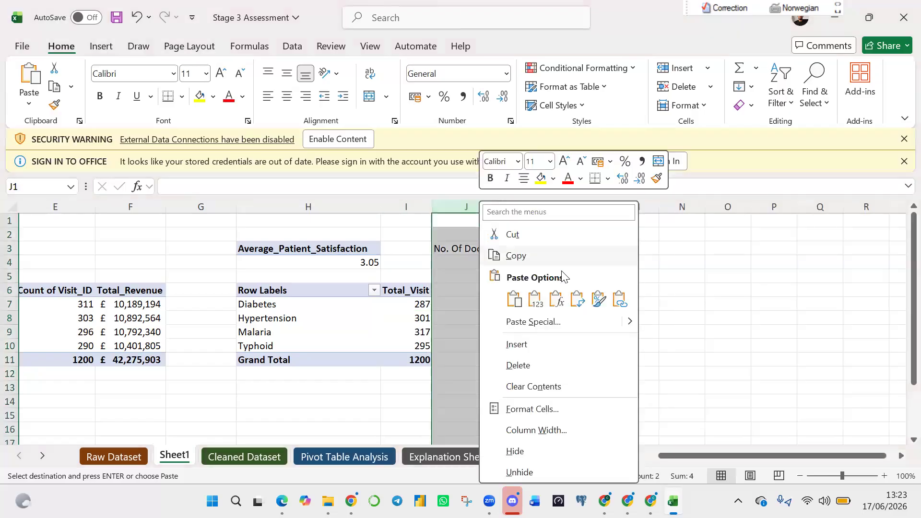
pyautogui.click(533, 347)
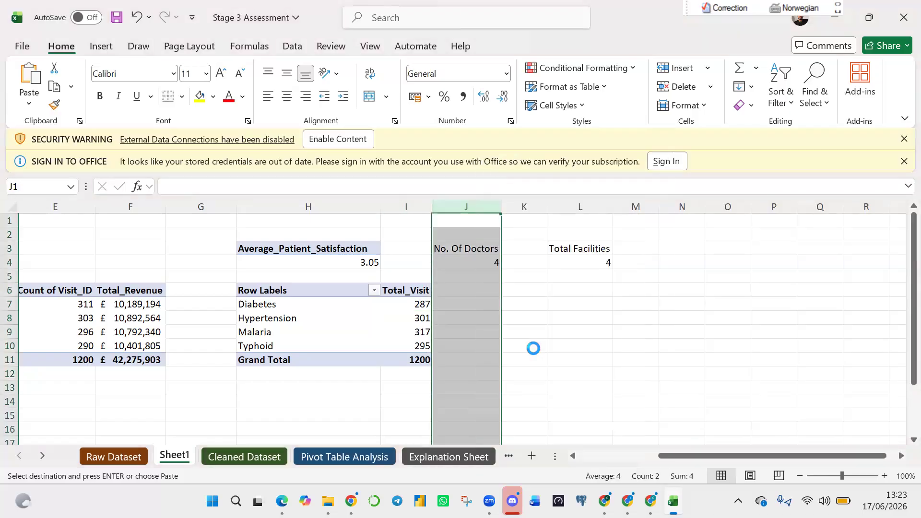
pyautogui.click(462, 401)
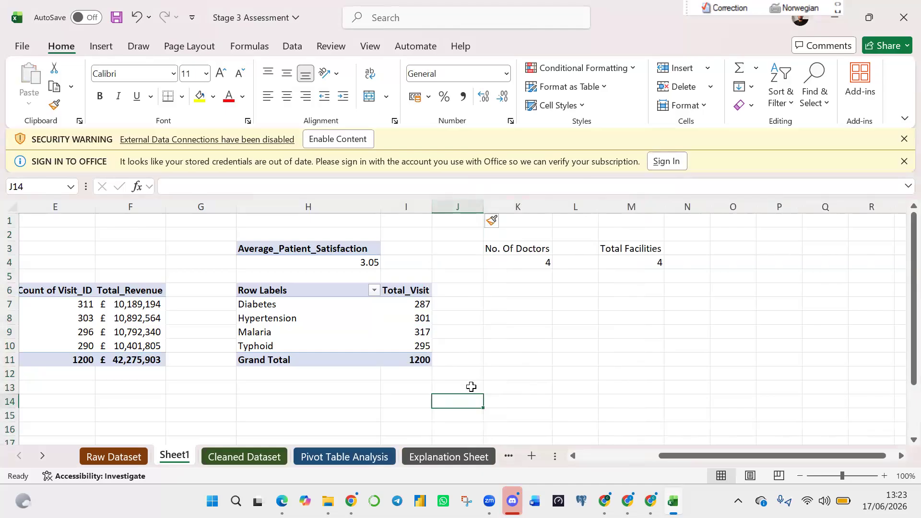
# Examine the Pivot Table Analysis sheet and the Cleaned Dataset fields for another breakdown, and return to Sheet1.
pyautogui.click(310, 319)
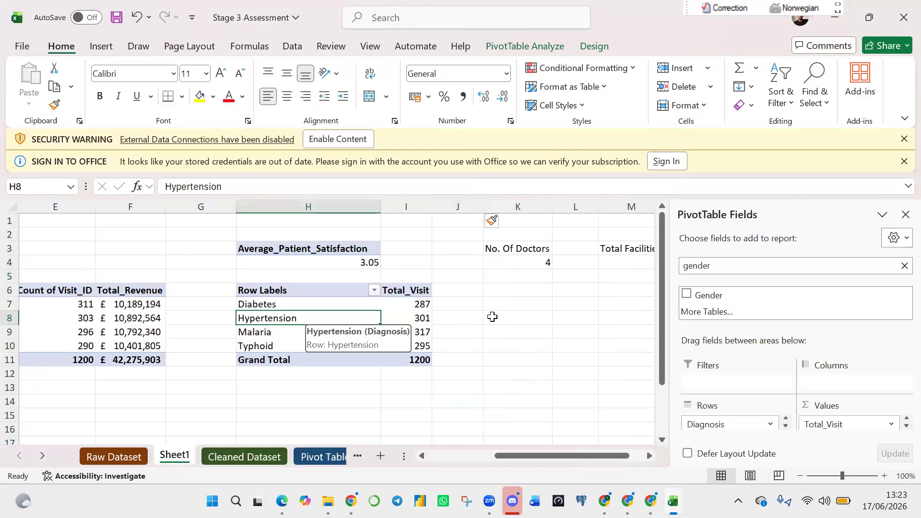
pyautogui.moveTo(661, 318); pyautogui.dragTo(666, 403)
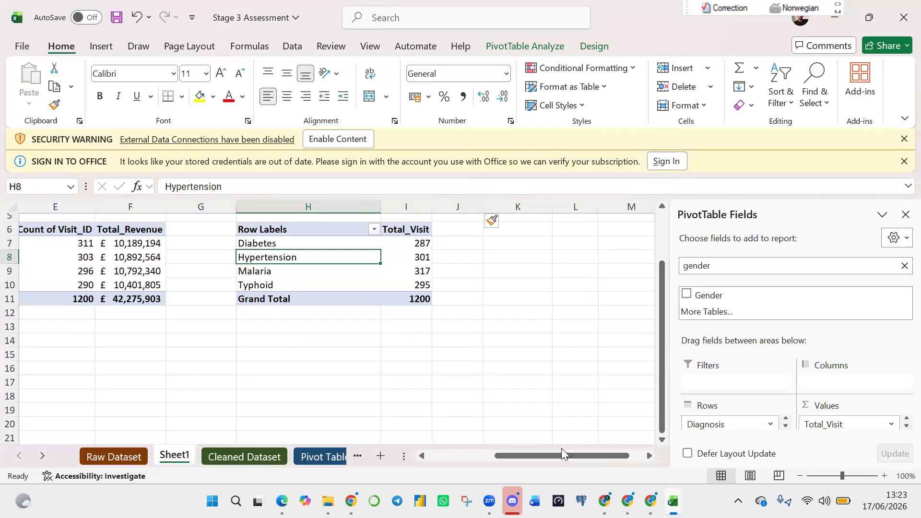
pyautogui.click(315, 458)
pyautogui.click(315, 458)
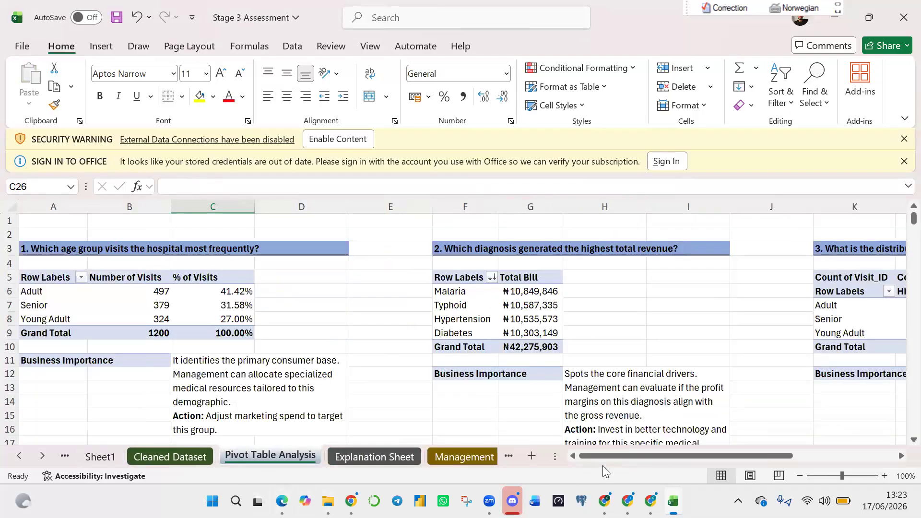
pyautogui.click(171, 456)
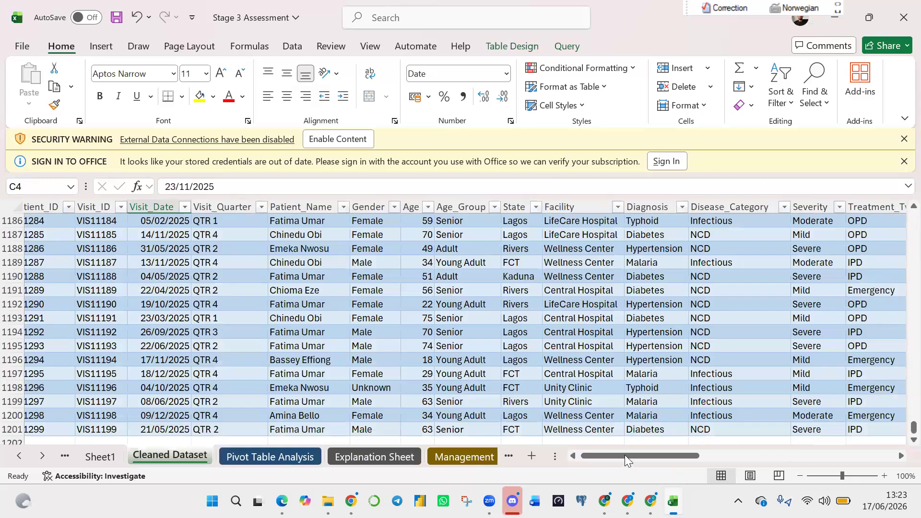
pyautogui.moveTo(913, 425); pyautogui.dragTo(899, 175)
pyautogui.moveTo(614, 454); pyautogui.dragTo(150, 447)
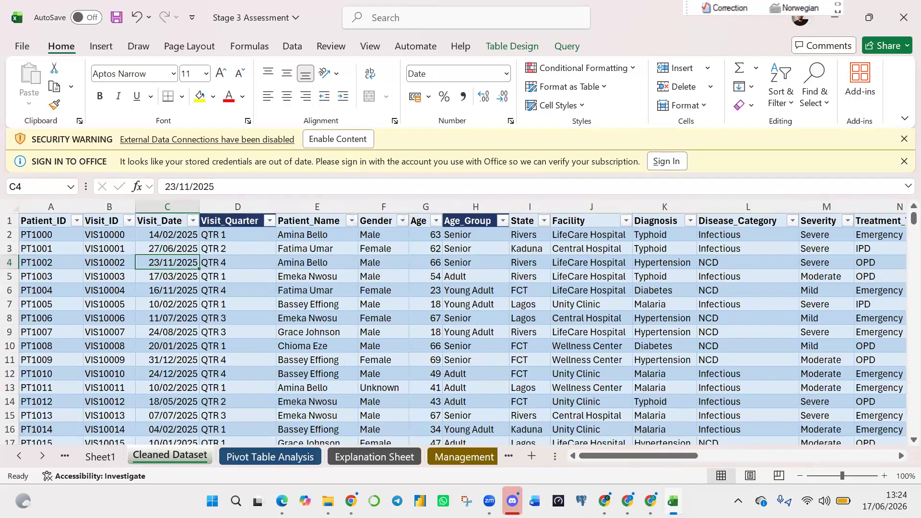
pyautogui.moveTo(635, 456); pyautogui.dragTo(635, 456)
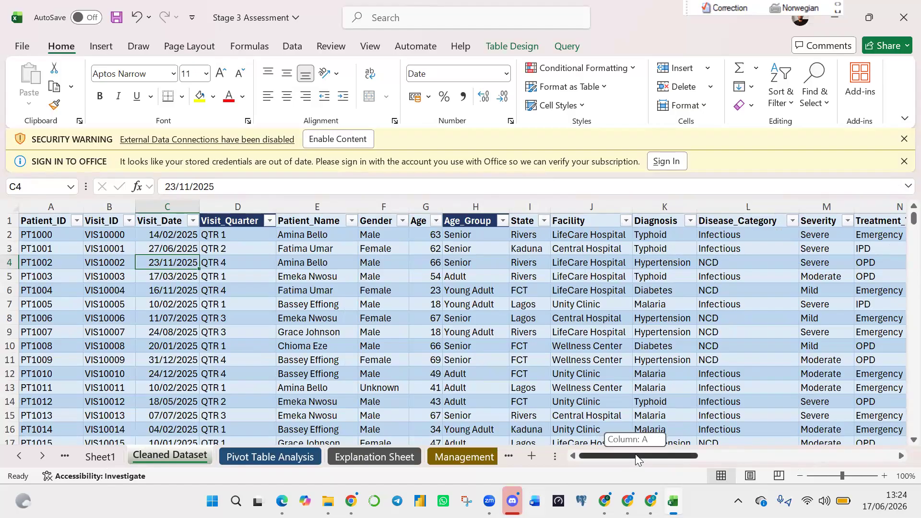
pyautogui.moveTo(635, 454); pyautogui.dragTo(635, 454)
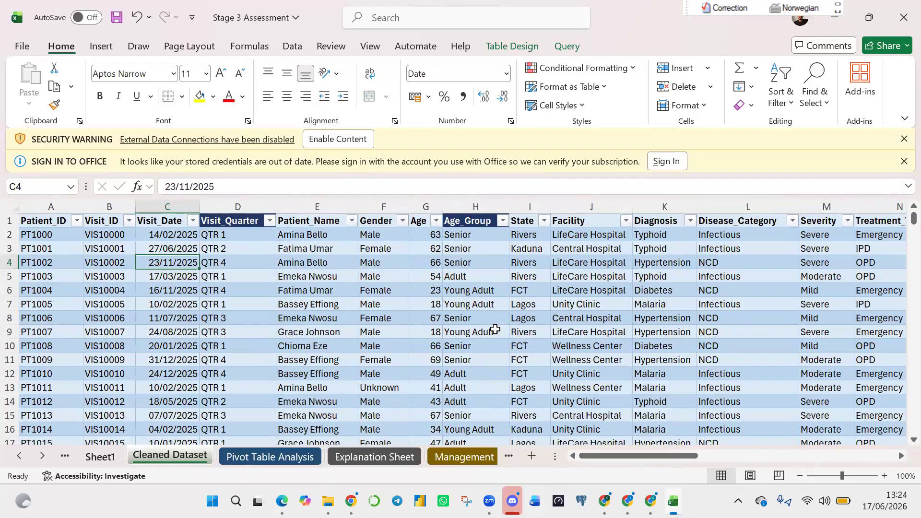
pyautogui.click(99, 458)
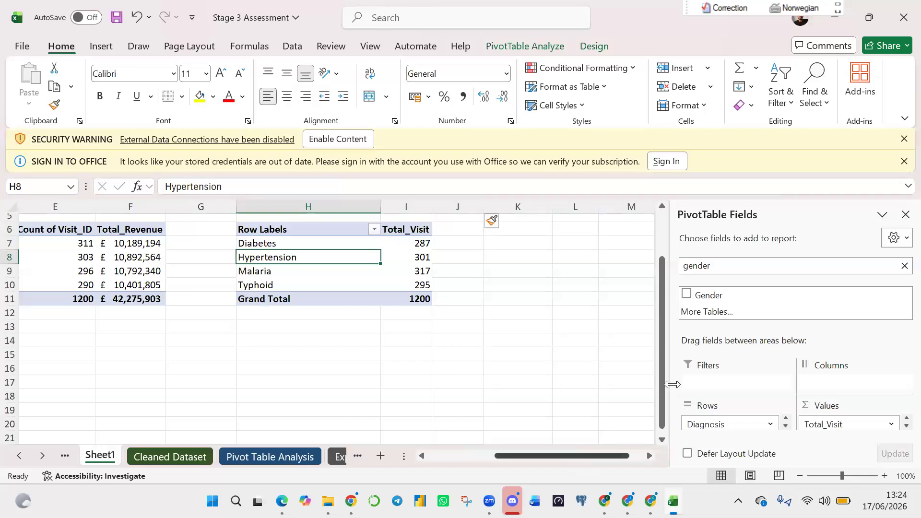
pyautogui.moveTo(661, 380); pyautogui.dragTo(657, 317)
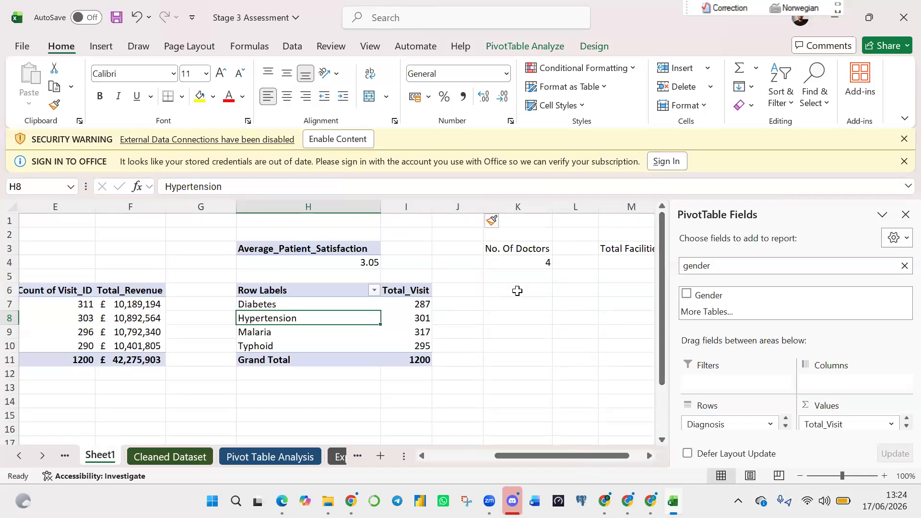
# Copy the diagnosis pivot table in H6:I11 and paste it at D13 below the facility pivot table.
pyautogui.click(517, 291)
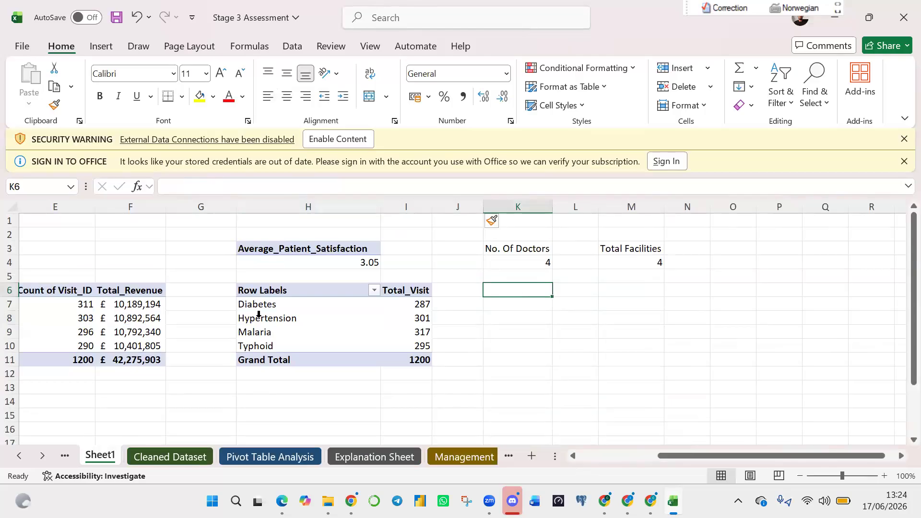
pyautogui.moveTo(263, 292); pyautogui.dragTo(414, 354)
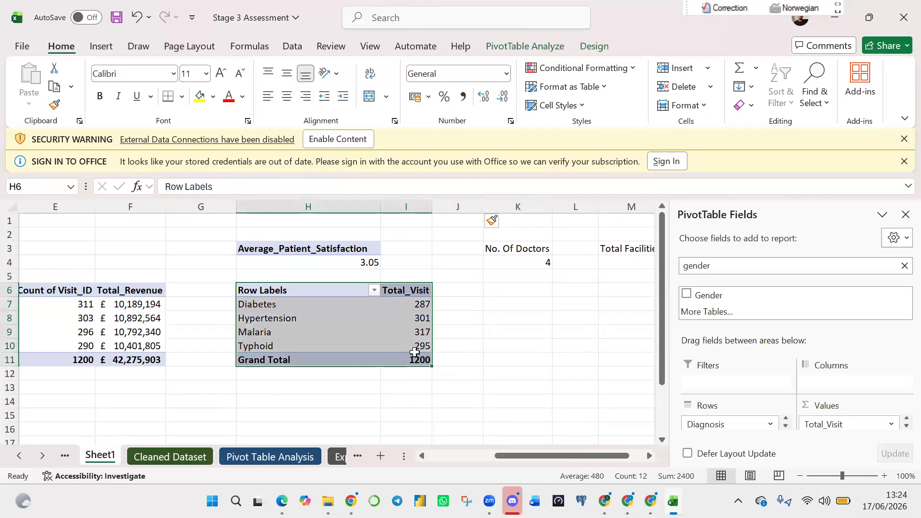
pyautogui.hotkey('ctrl', 'c')
pyautogui.moveTo(517, 458); pyautogui.dragTo(448, 458)
pyautogui.click(274, 391)
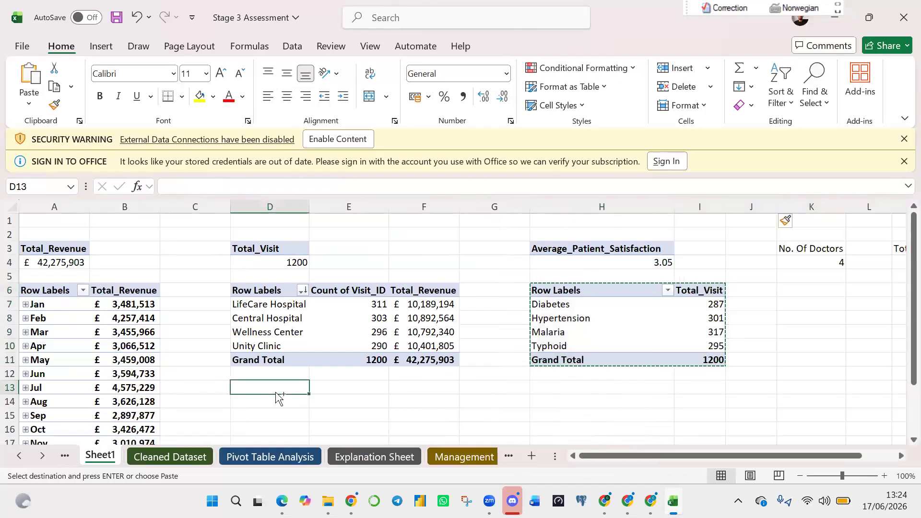
pyautogui.hotkey('ctrl', 'v')
pyautogui.click(464, 403)
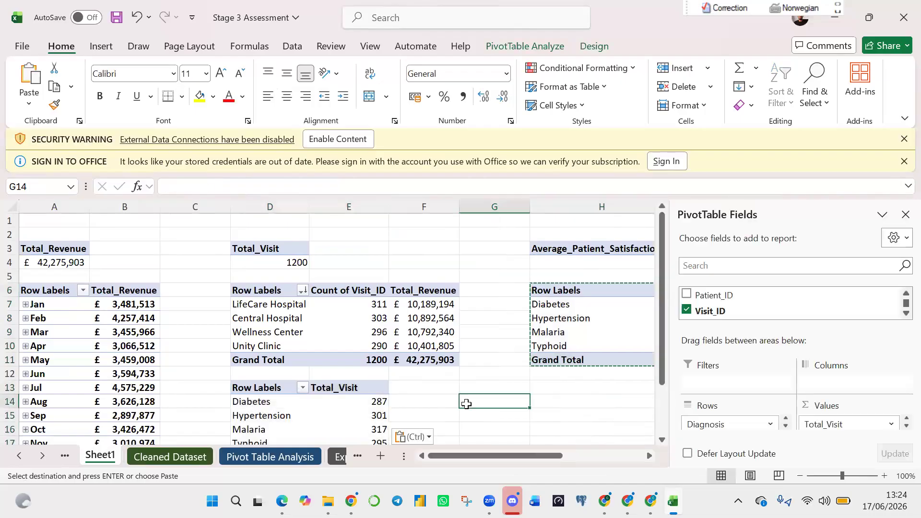
# Replace Diagnosis with Payment_Method as the row field of the pasted pivot table at D13.
pyautogui.click(316, 413)
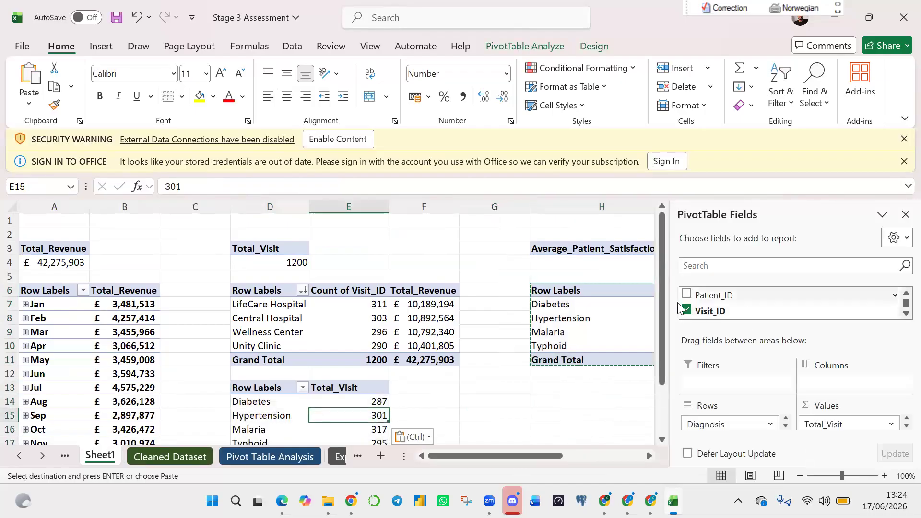
pyautogui.click(550, 390)
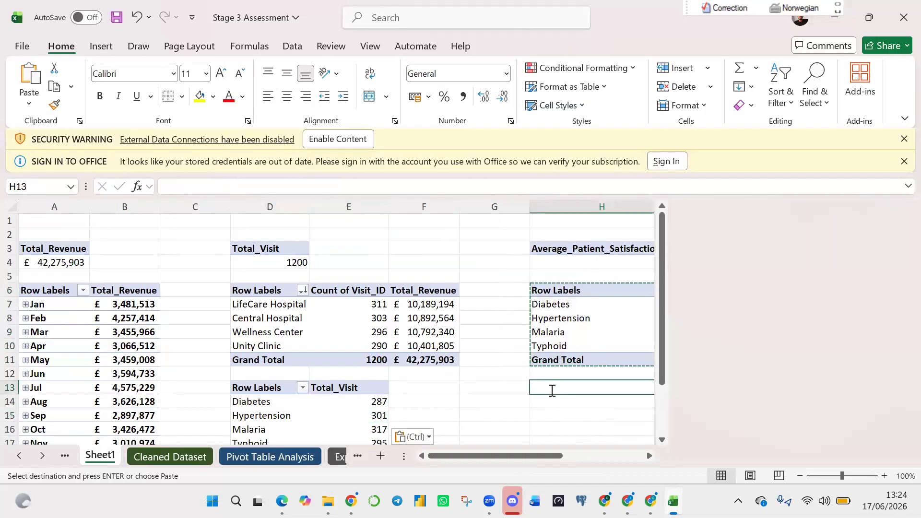
pyautogui.click(320, 416)
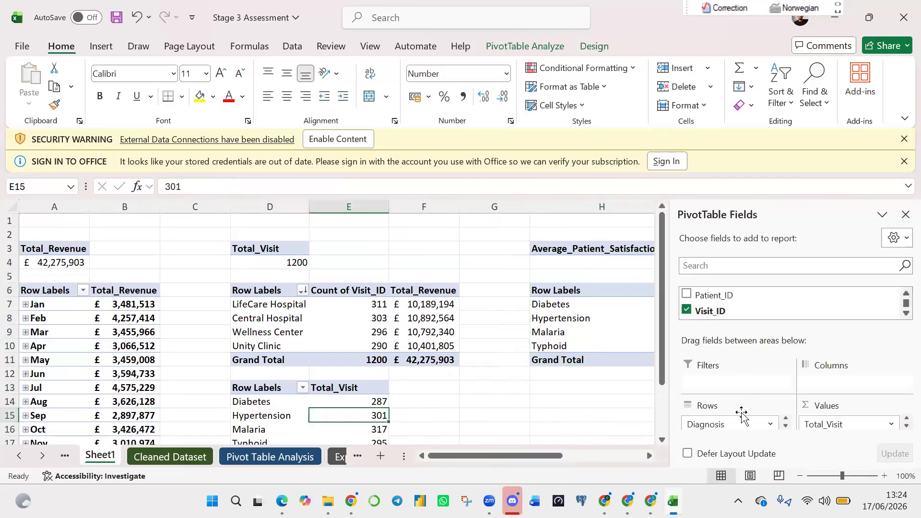
pyautogui.moveTo(732, 424); pyautogui.dragTo(541, 434)
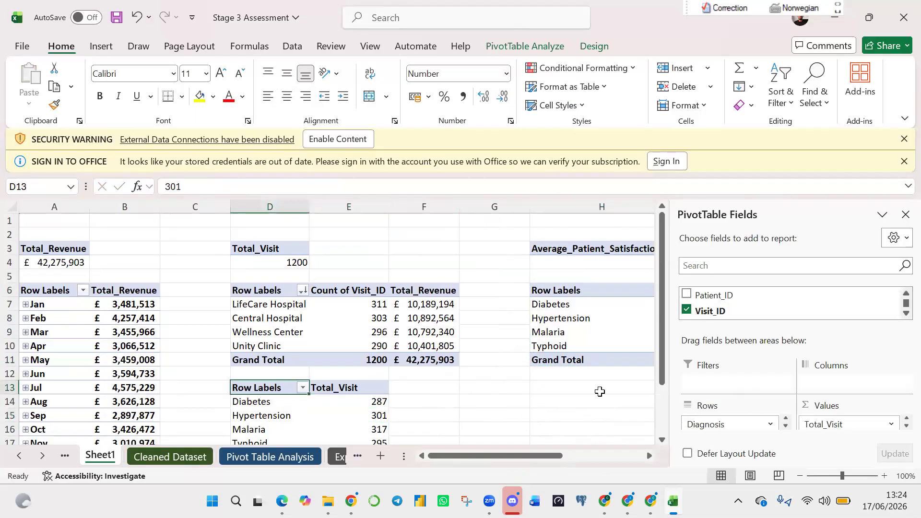
pyautogui.click(726, 265)
pyautogui.write('payment')
pyautogui.moveTo(785, 295); pyautogui.dragTo(736, 424)
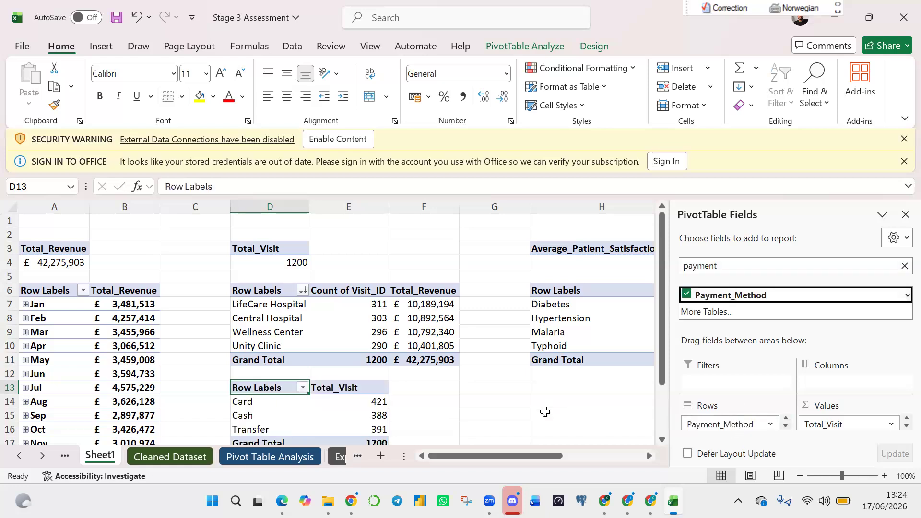
pyautogui.click(545, 412)
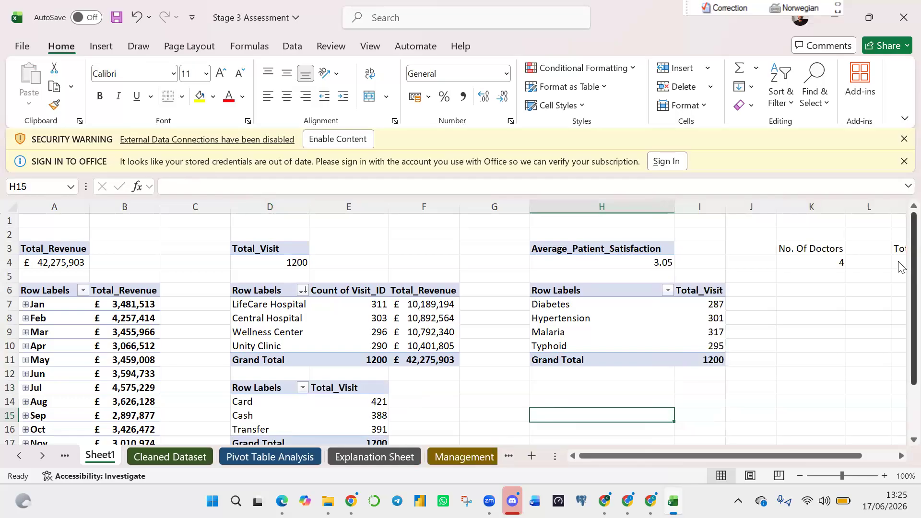
pyautogui.scroll(-1, 899, 266)
pyautogui.scroll(1, 899, 266)
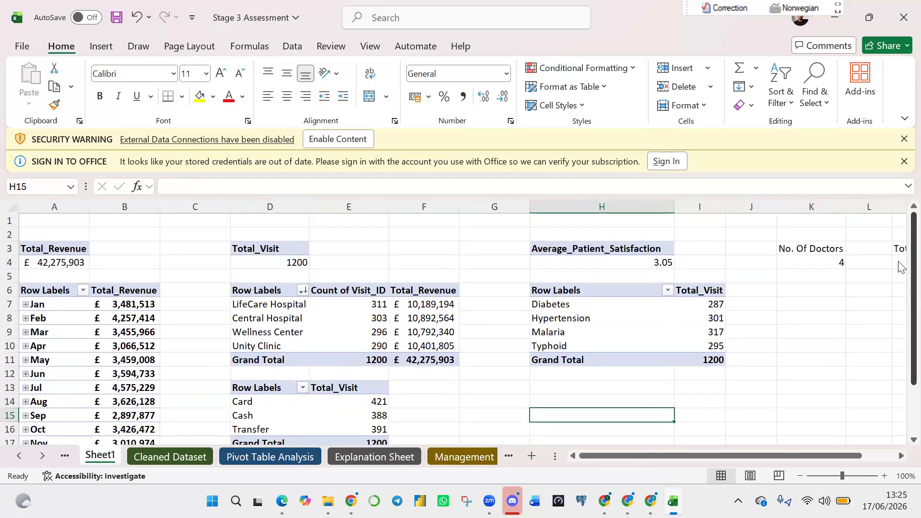
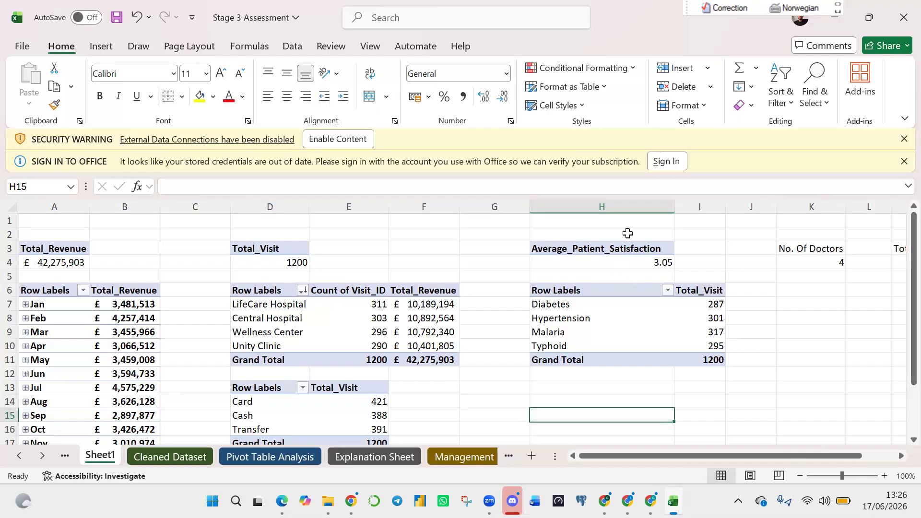
# Insert a line PivotChart from the monthly Total_Revenue pivot table and hide all field buttons on the chart.
pyautogui.click(69, 332)
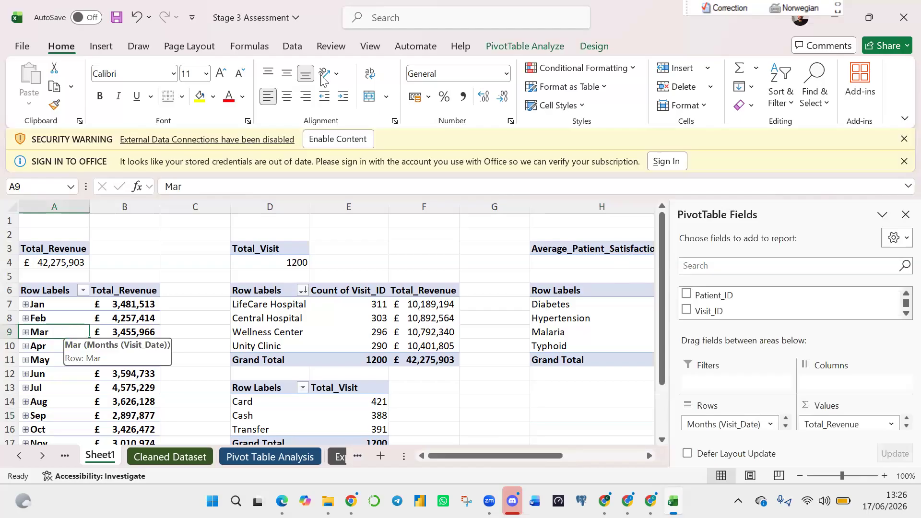
pyautogui.click(509, 48)
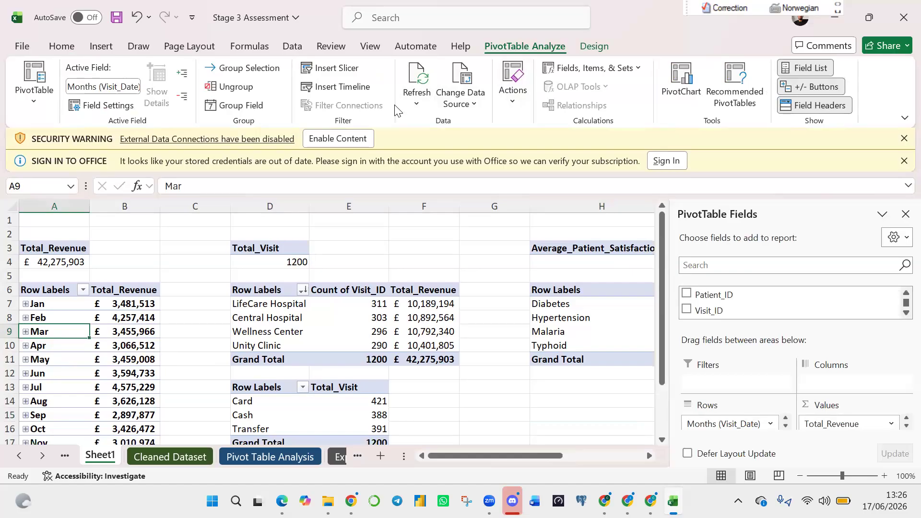
pyautogui.click(100, 48)
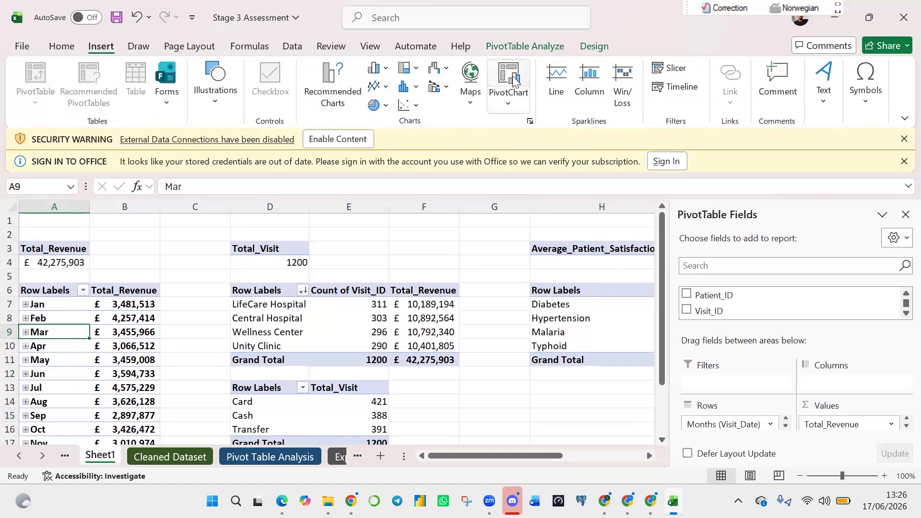
pyautogui.click(508, 77)
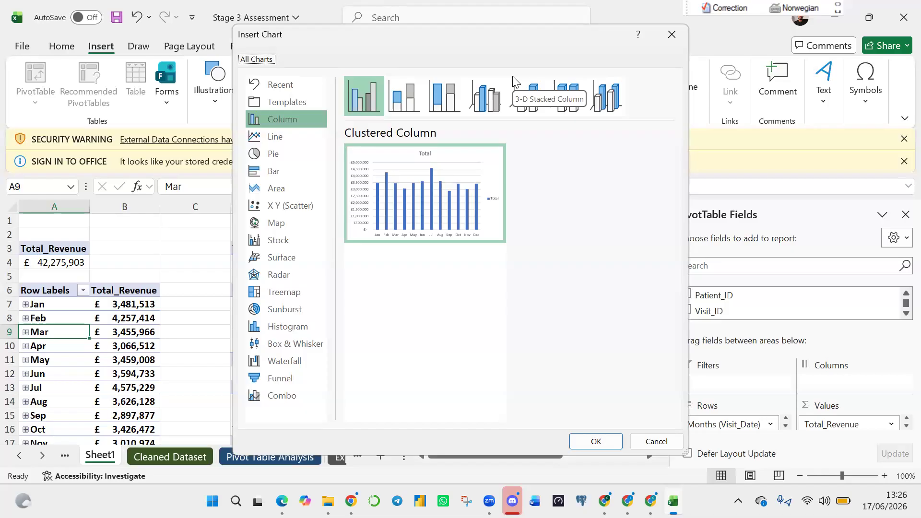
pyautogui.click(276, 134)
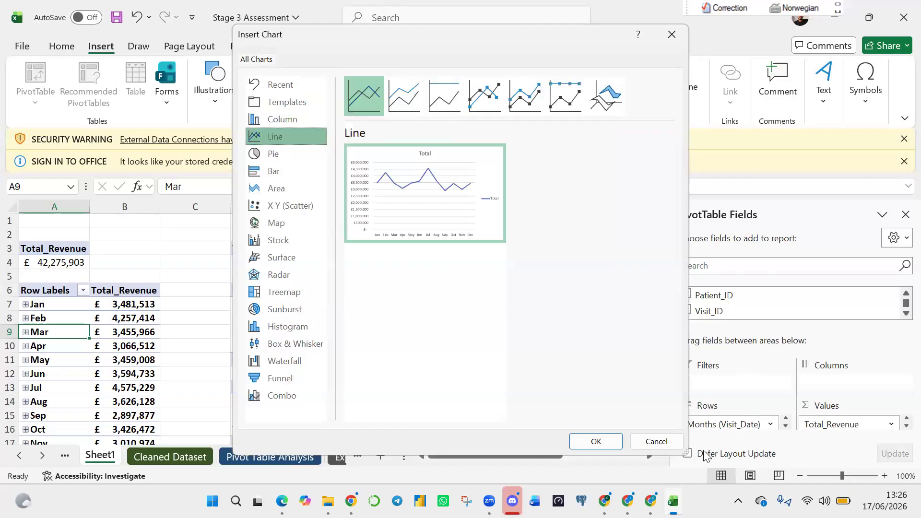
pyautogui.click(593, 442)
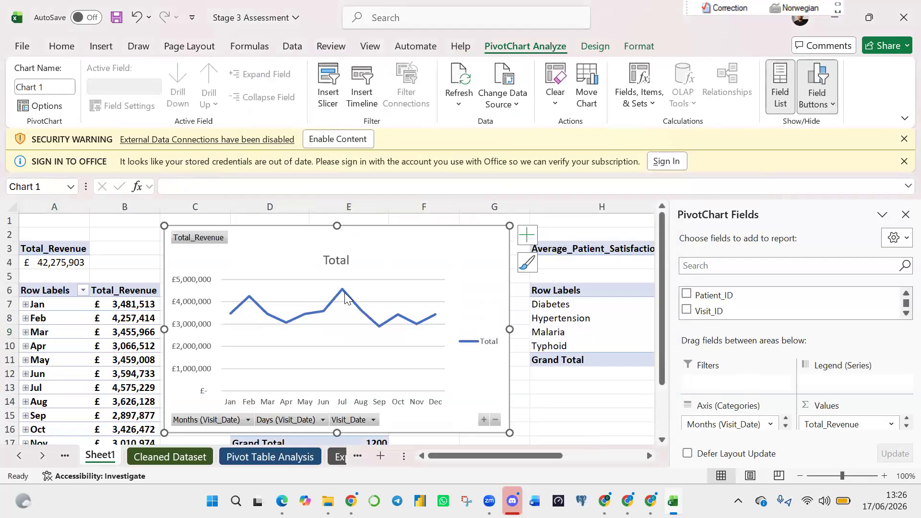
pyautogui.moveTo(342, 290)
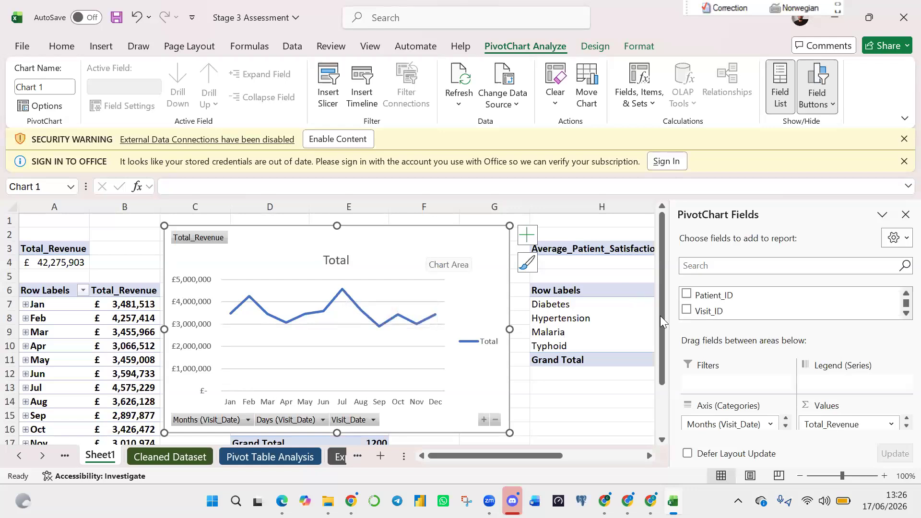
pyautogui.click(905, 215)
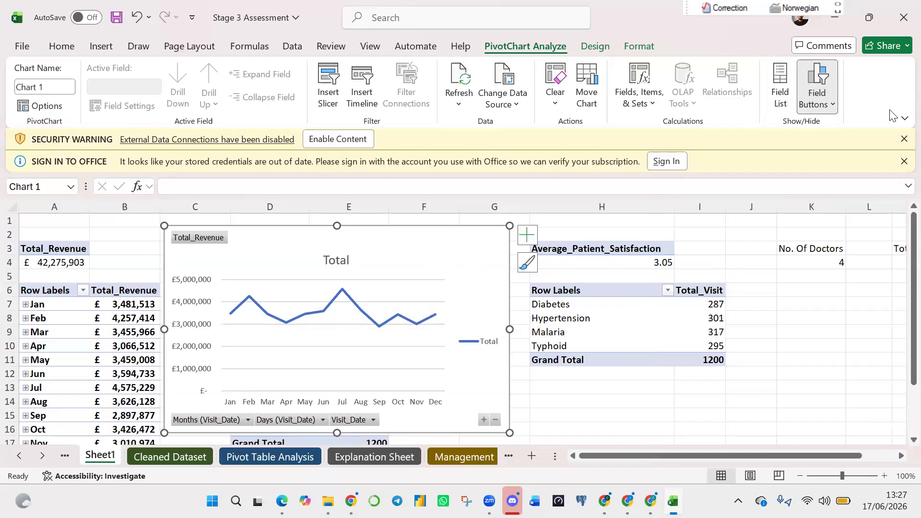
pyautogui.rightClick(216, 240)
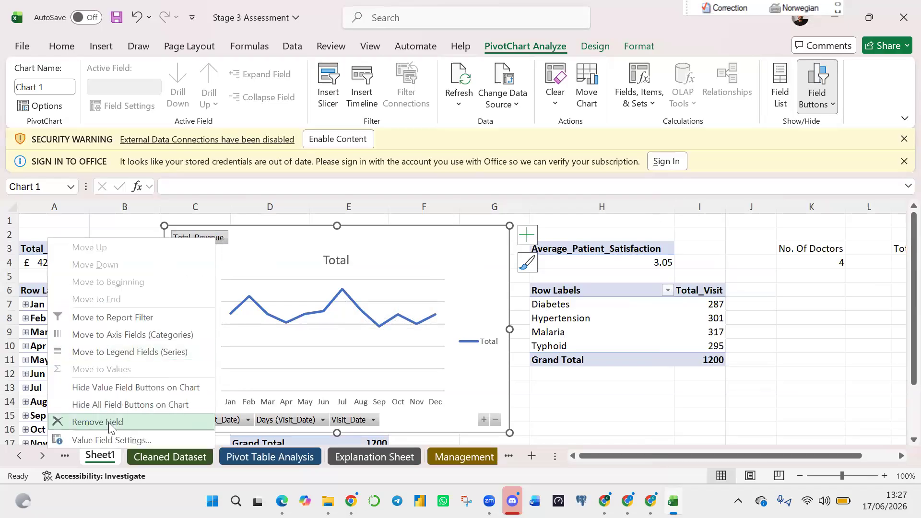
pyautogui.click(133, 404)
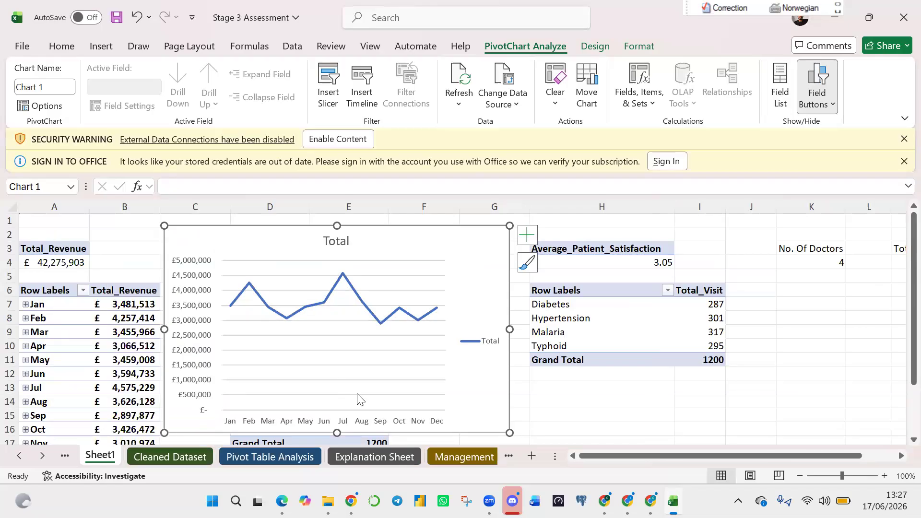
# Delete the chart's legend and make the month labels on the horizontal axis bold.
pyautogui.click(490, 342)
pyautogui.press('Delete')
pyautogui.click(262, 422)
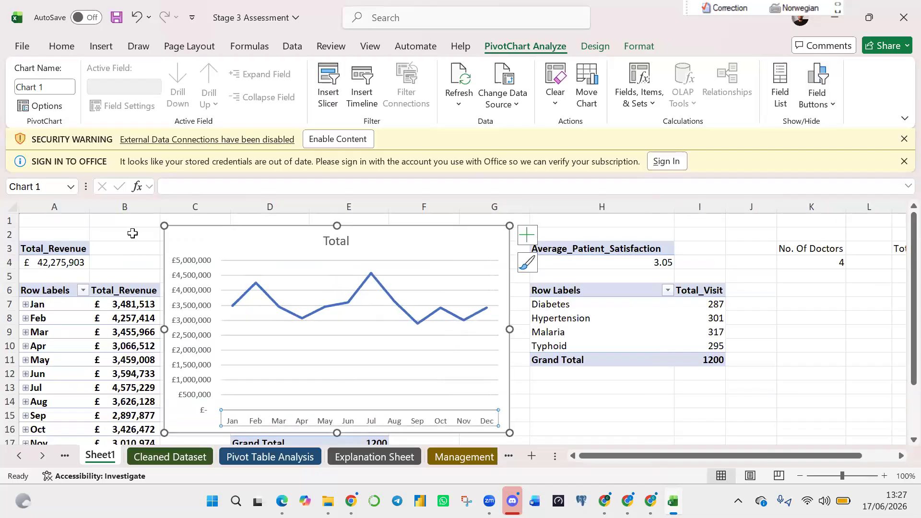
pyautogui.click(63, 47)
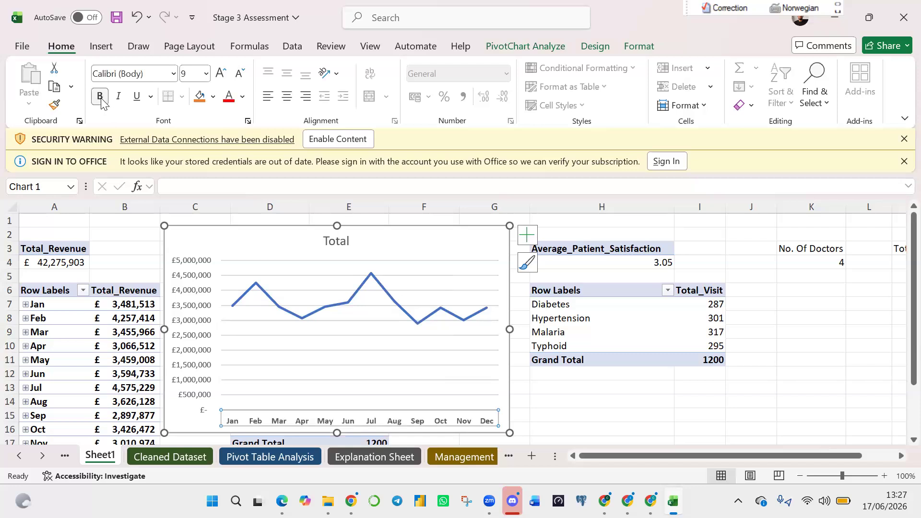
# Delete the vertical value axis and the major gridlines from the monthly revenue chart.
pyautogui.click(191, 265)
pyautogui.press('Delete')
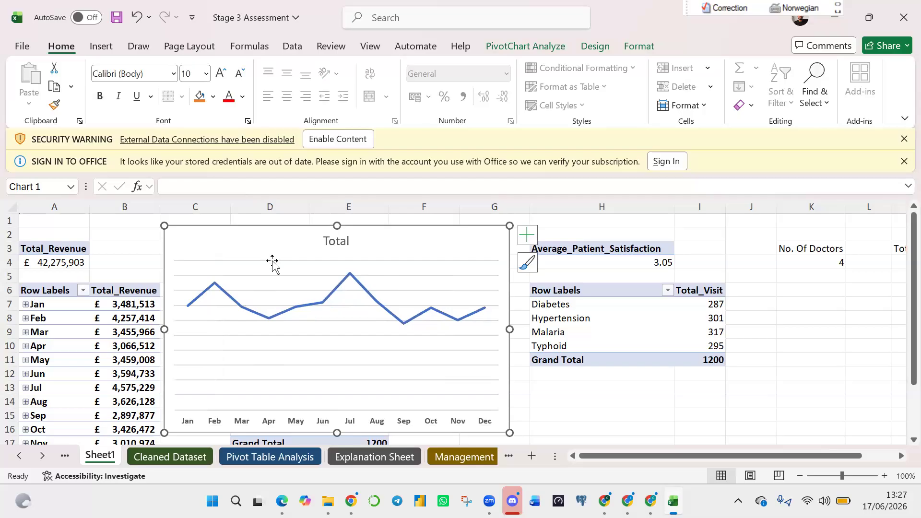
pyautogui.click(272, 262)
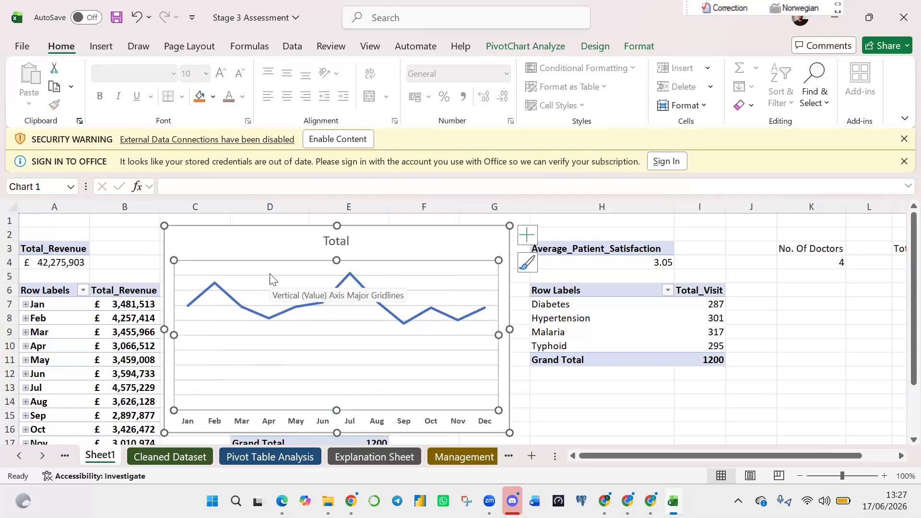
pyautogui.click(270, 277)
pyautogui.press('Delete')
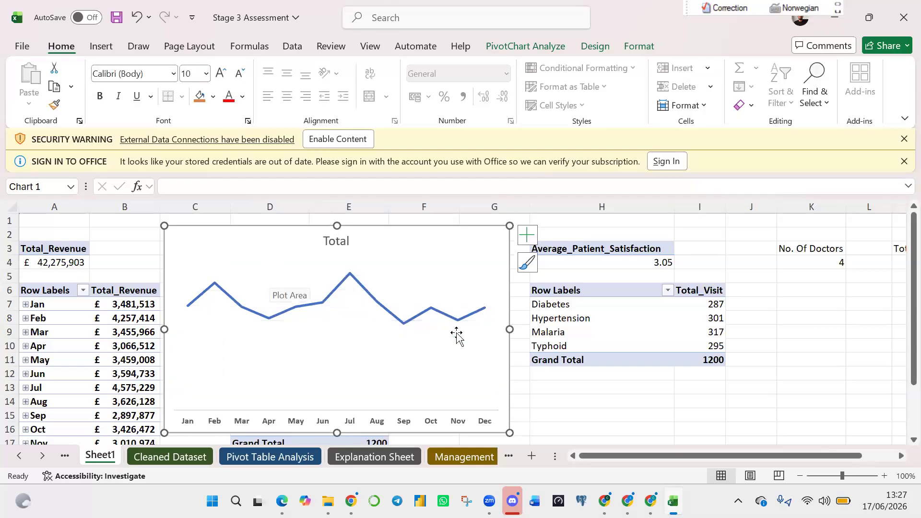
# Change the line chart's title to "Revenue Trend By Month".
pyautogui.click(346, 240)
pyautogui.doubleClick(346, 240)
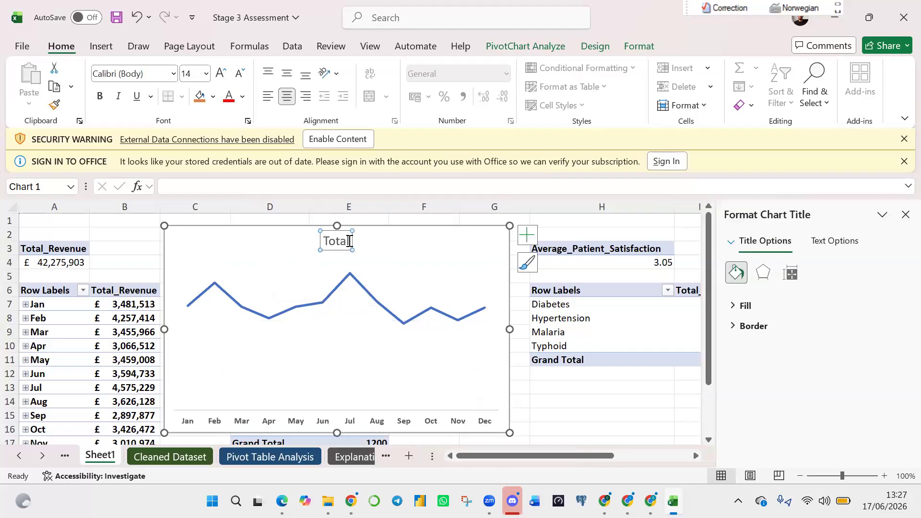
pyautogui.press('BackSpace')
pyautogui.press('BackSpace')
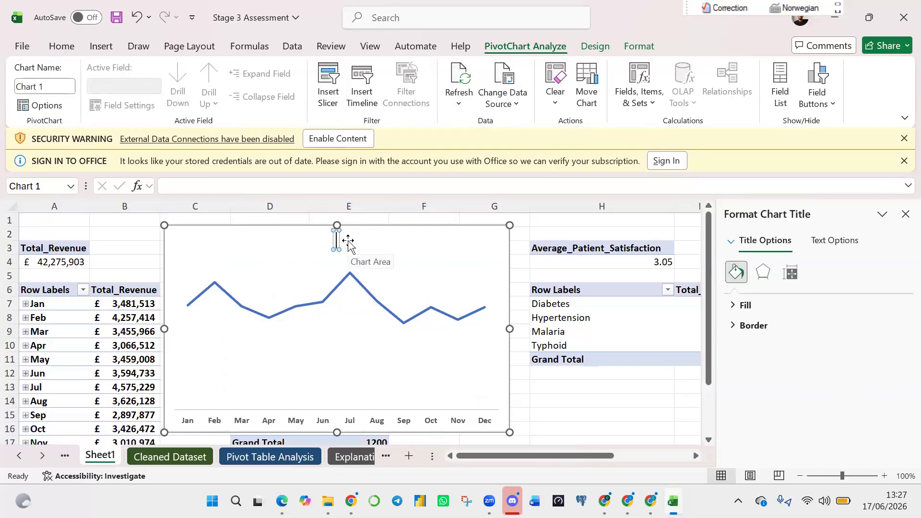
pyautogui.write('Re')
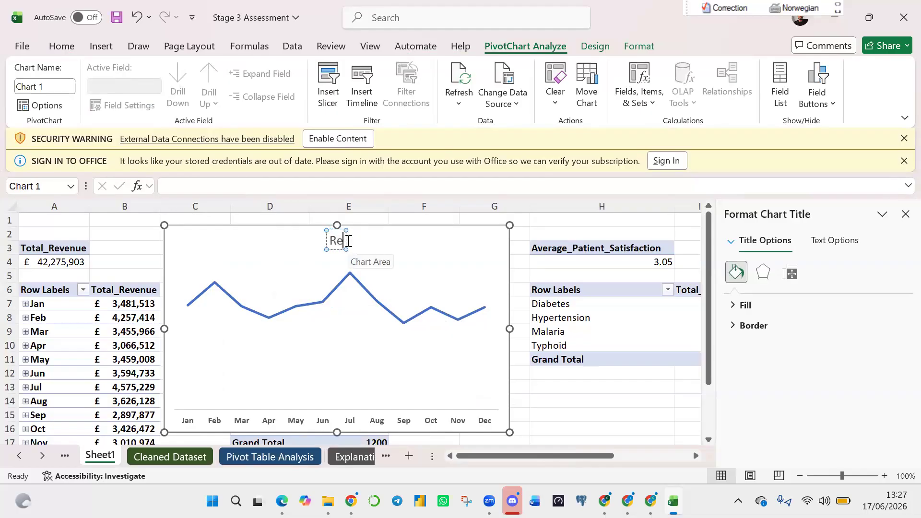
pyautogui.write('venue')
pyautogui.press('BackSpace')
pyautogui.press('BackSpace')
pyautogui.press('BackSpace')
pyautogui.write('n')
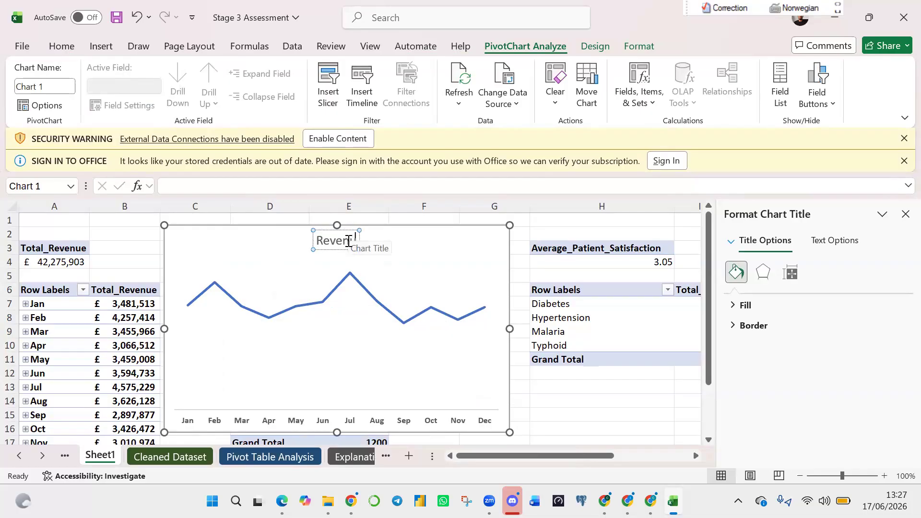
pyautogui.write('ue Trend')
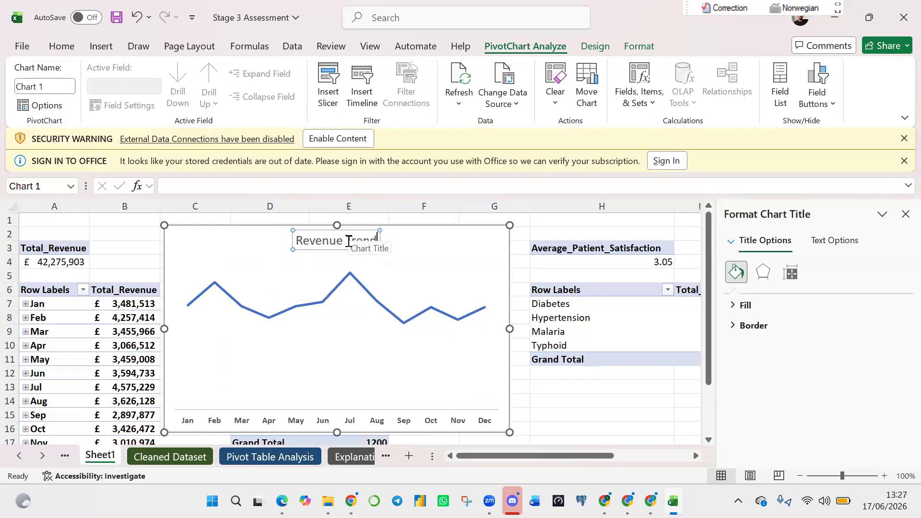
pyautogui.write(' By Month')
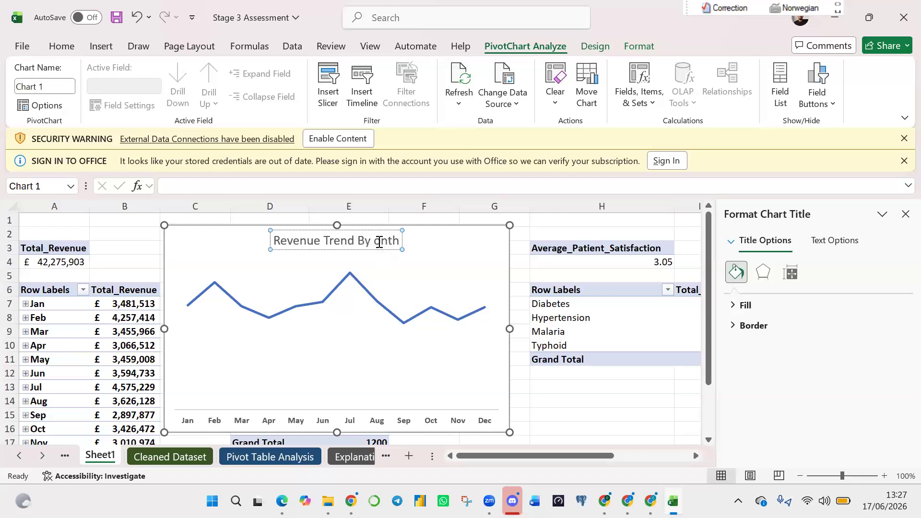
pyautogui.click(377, 240)
pyautogui.write('M')
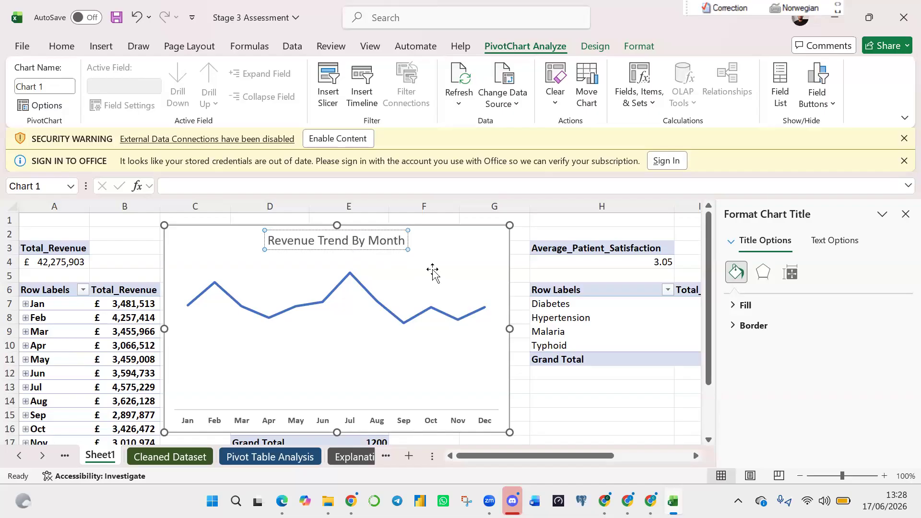
# Add data labels to the line in the Revenue Trend By Month chart.
pyautogui.click(433, 273)
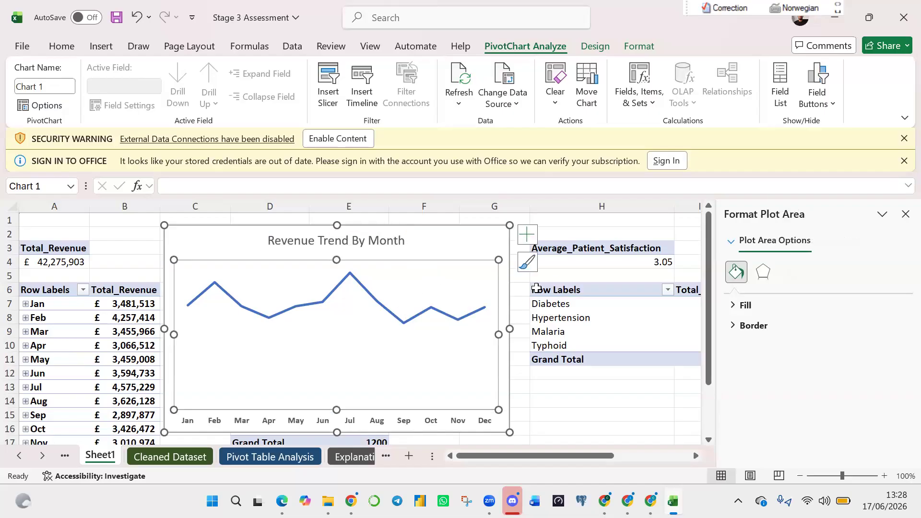
pyautogui.click(529, 240)
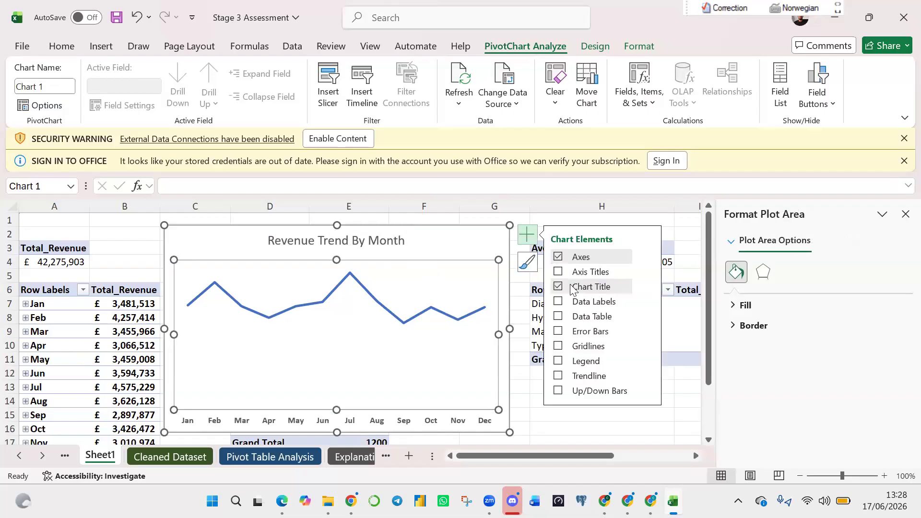
pyautogui.click(559, 302)
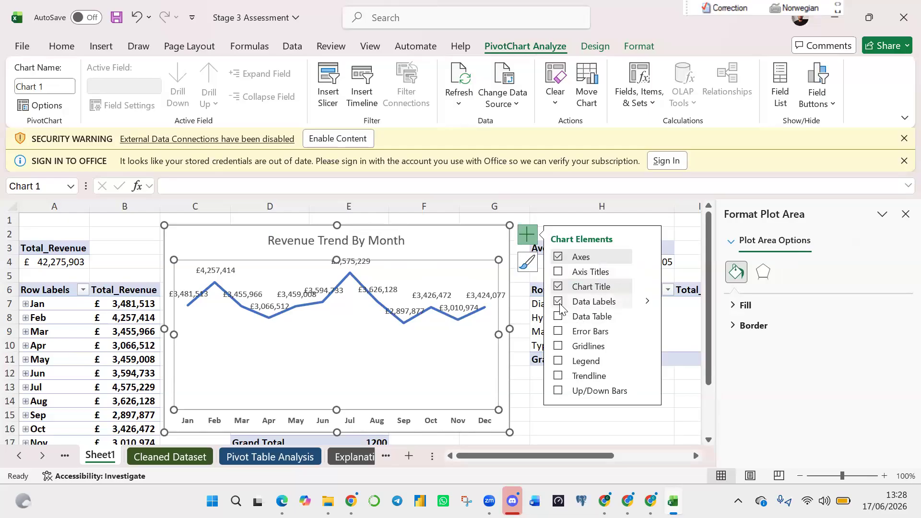
pyautogui.click(599, 430)
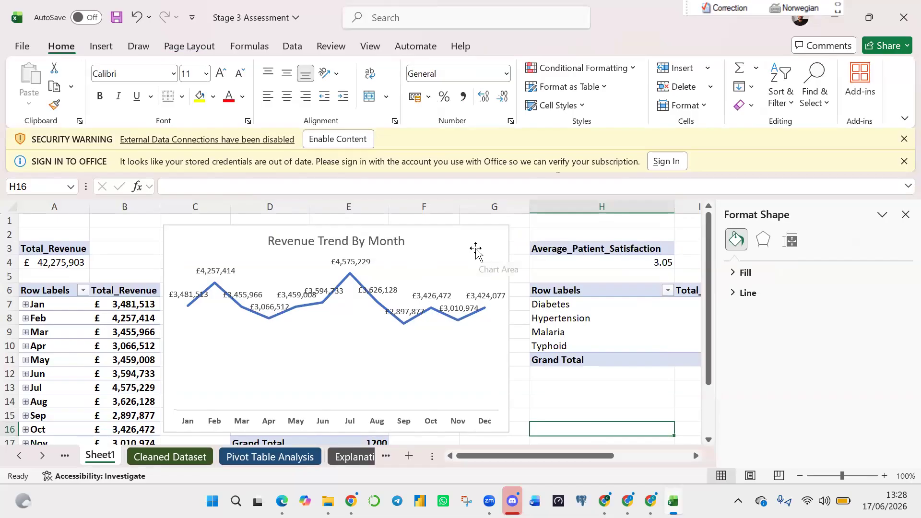
# Close the formatting pane and shorten the revenue chart so its lower edge ends just above the payment method pivot table.
pyautogui.click(905, 215)
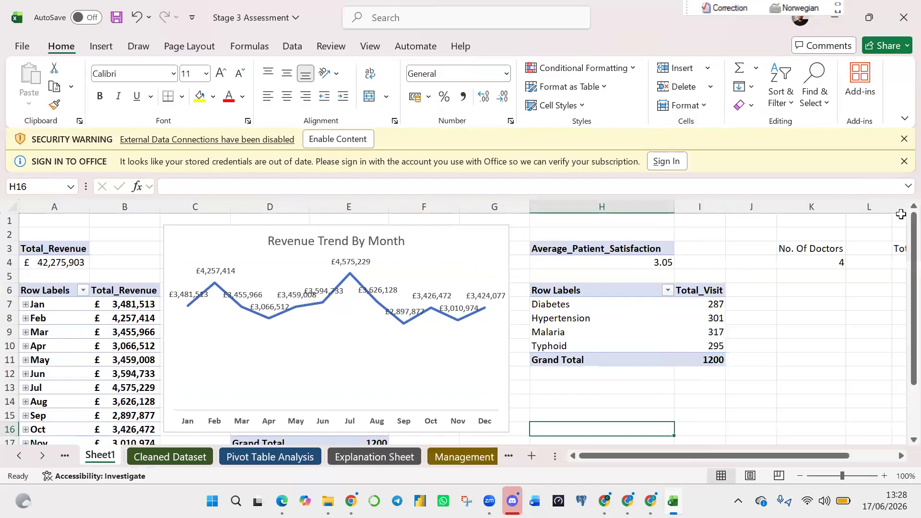
pyautogui.click(354, 396)
pyautogui.moveTo(337, 432); pyautogui.dragTo(339, 380)
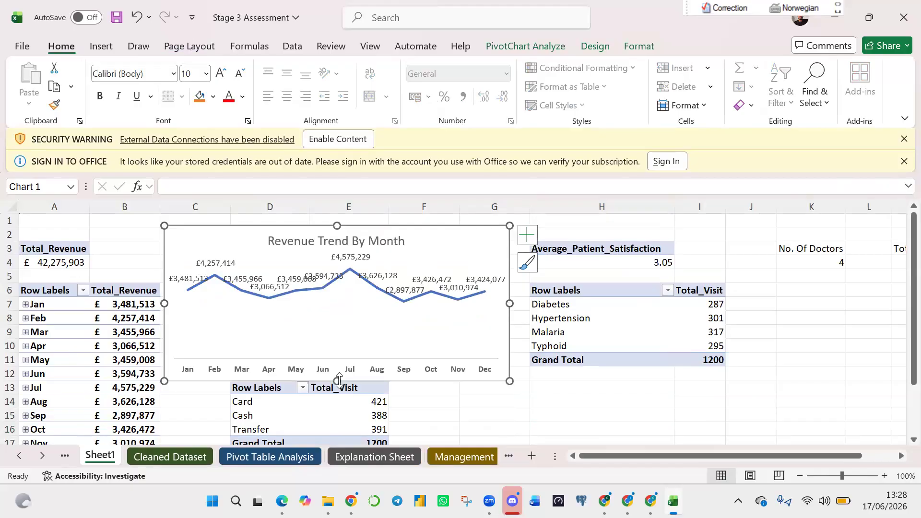
# Remove the data labels from the Revenue Trend By Month chart.
pyautogui.click(529, 236)
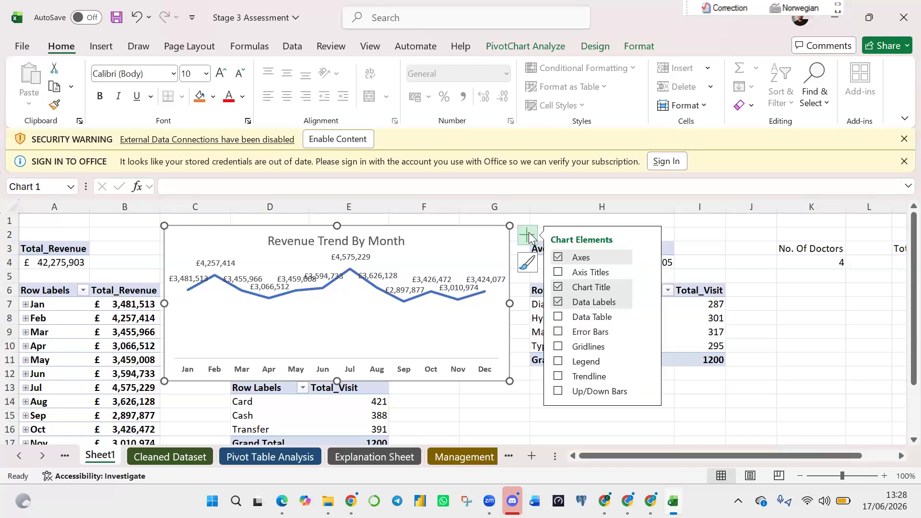
pyautogui.click(559, 303)
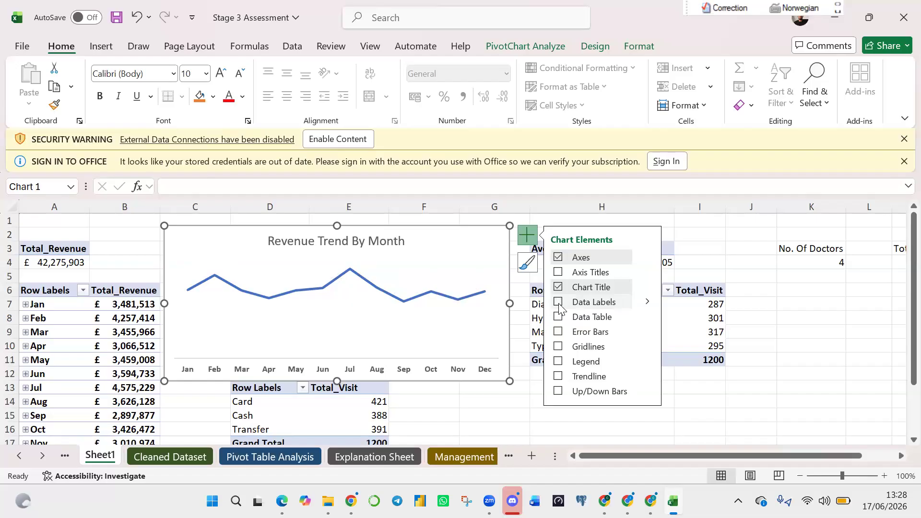
pyautogui.click(558, 304)
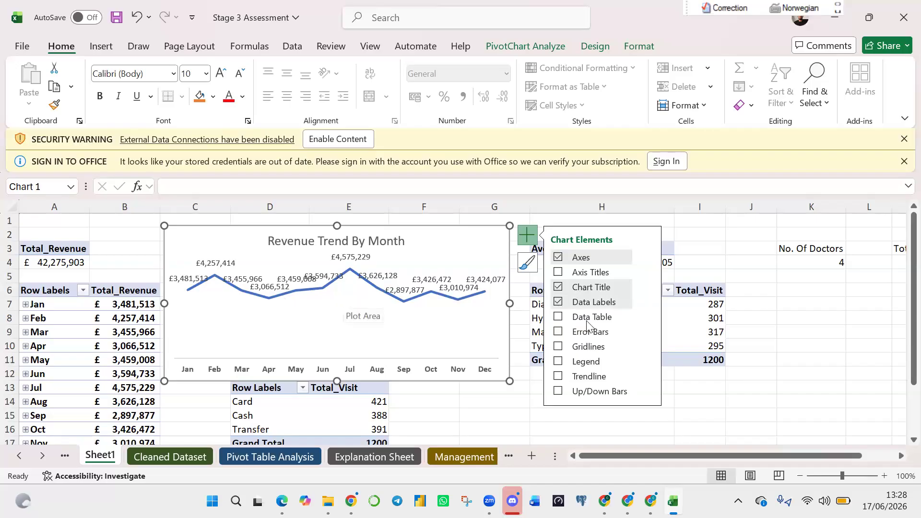
pyautogui.click(560, 301)
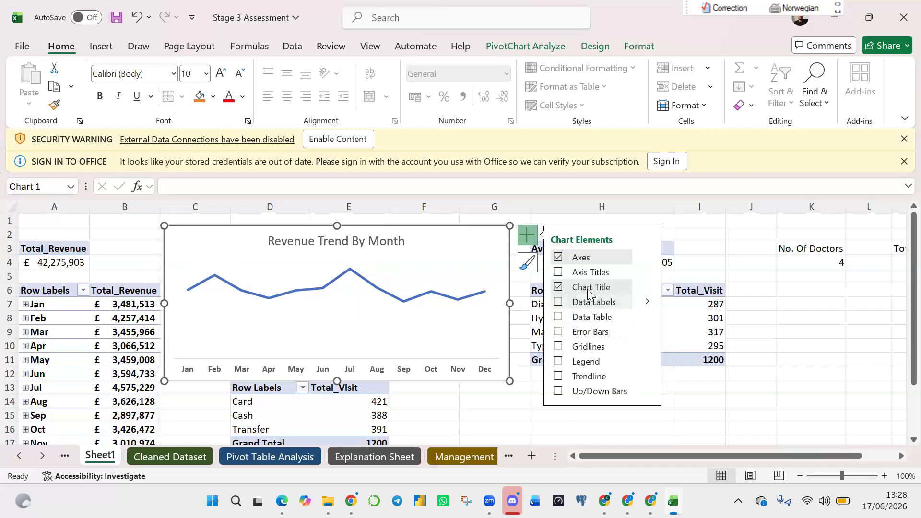
# Turn on the primary vertical axis and the gridlines in the Revenue Trend By Month chart.
pyautogui.click(649, 258)
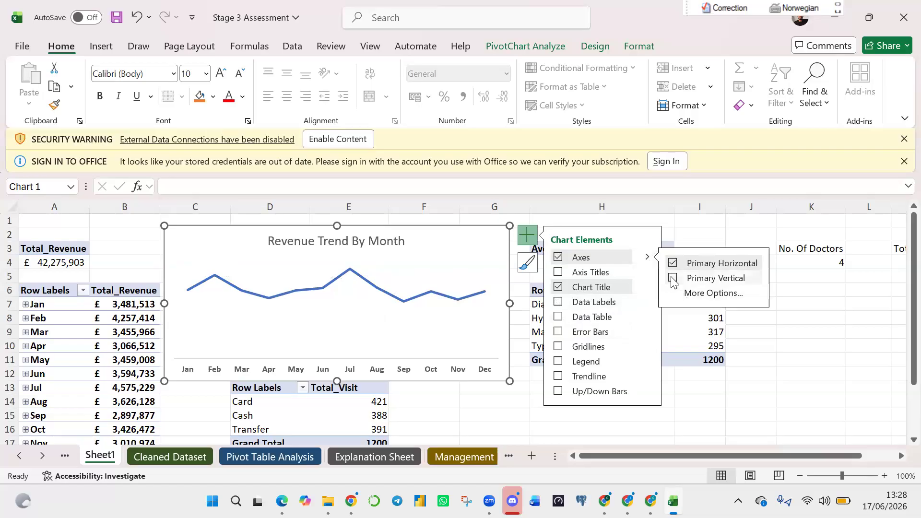
pyautogui.click(674, 279)
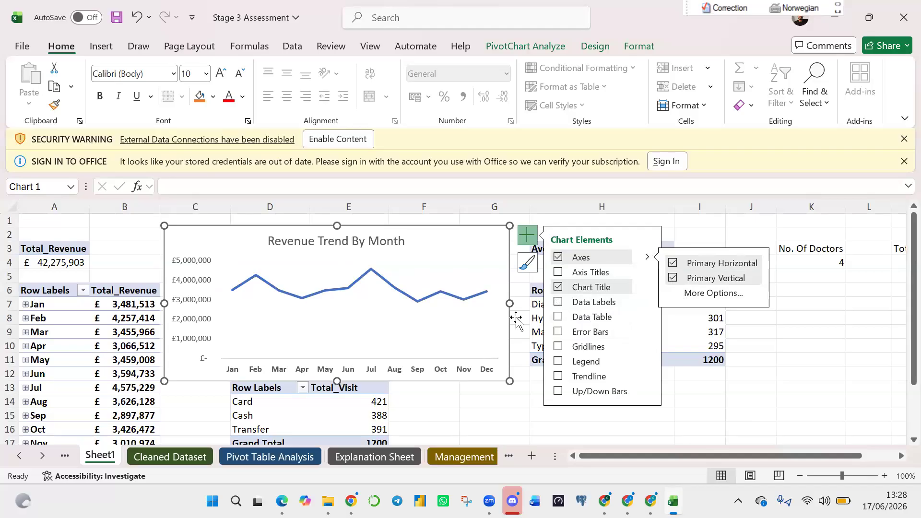
pyautogui.click(558, 347)
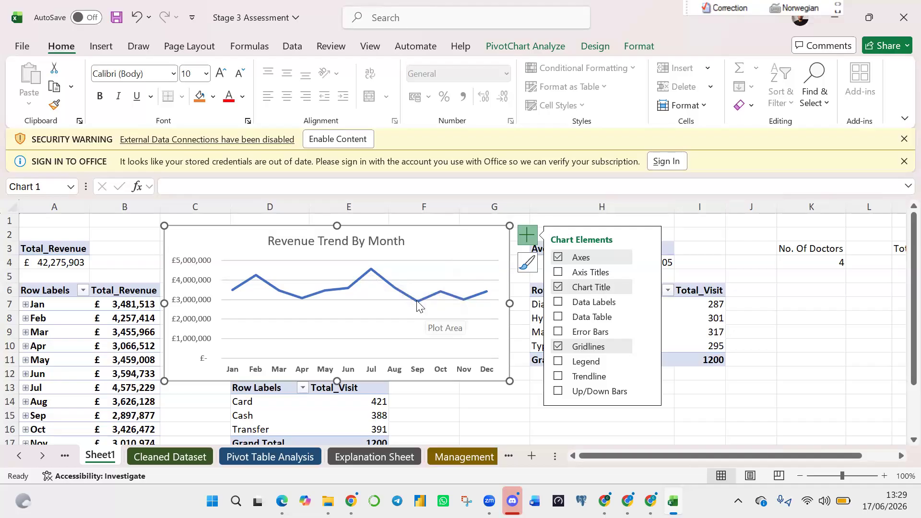
# Move the Revenue Trend By Month chart beside the Total Facilities cell and shrink it to about columns N to R, rows 1 to 8.
pyautogui.moveTo(419, 305)
pyautogui.moveTo(457, 243); pyautogui.dragTo(888, 241)
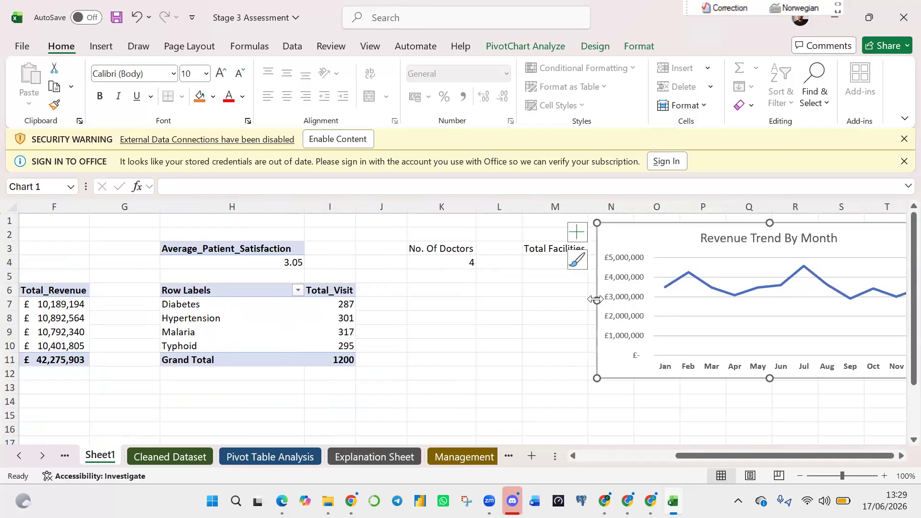
pyautogui.moveTo(662, 300); pyautogui.dragTo(769, 273)
pyautogui.moveTo(732, 243); pyautogui.dragTo(652, 238)
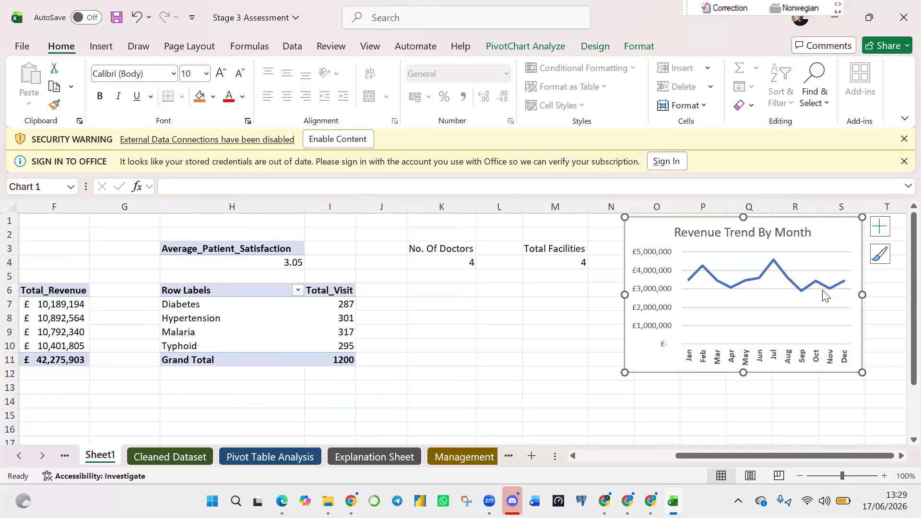
pyautogui.moveTo(862, 295); pyautogui.dragTo(829, 287)
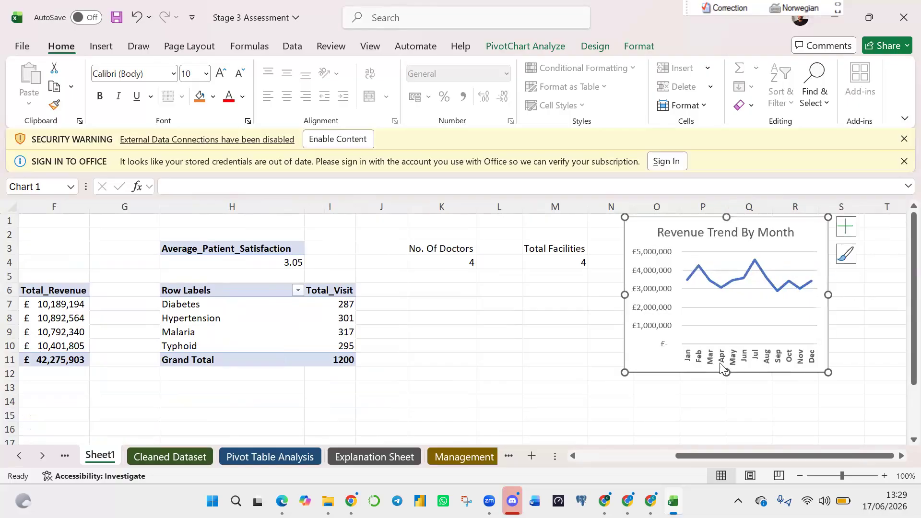
pyautogui.moveTo(726, 372); pyautogui.dragTo(722, 329)
pyautogui.moveTo(724, 460); pyautogui.dragTo(580, 460)
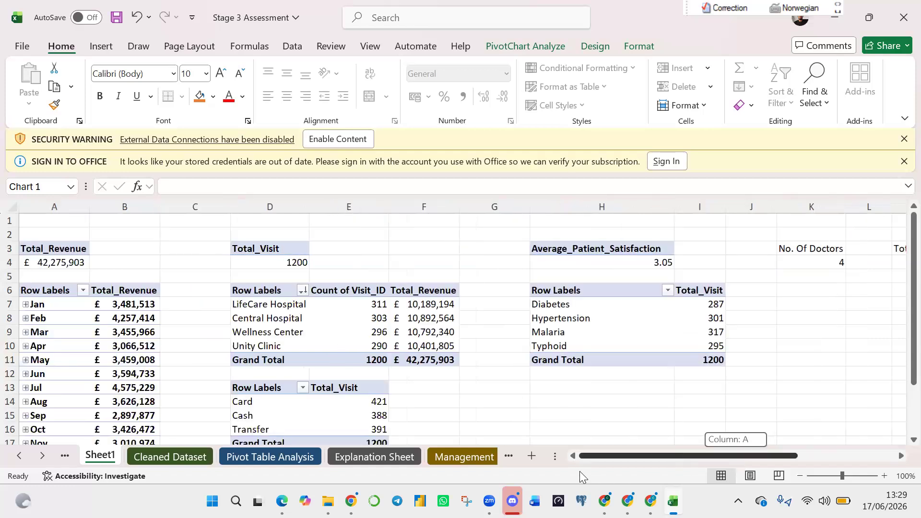
pyautogui.click(281, 317)
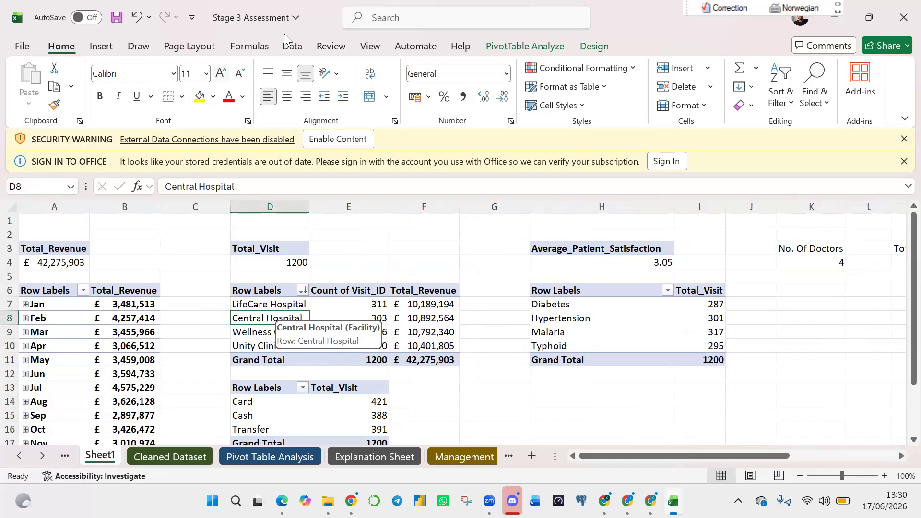
pyautogui.click(100, 47)
pyautogui.click(504, 77)
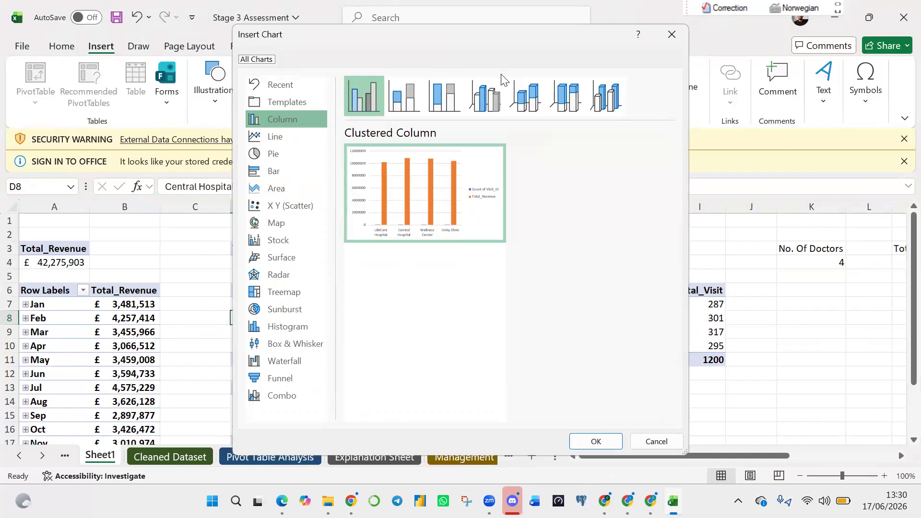
pyautogui.moveTo(402, 197)
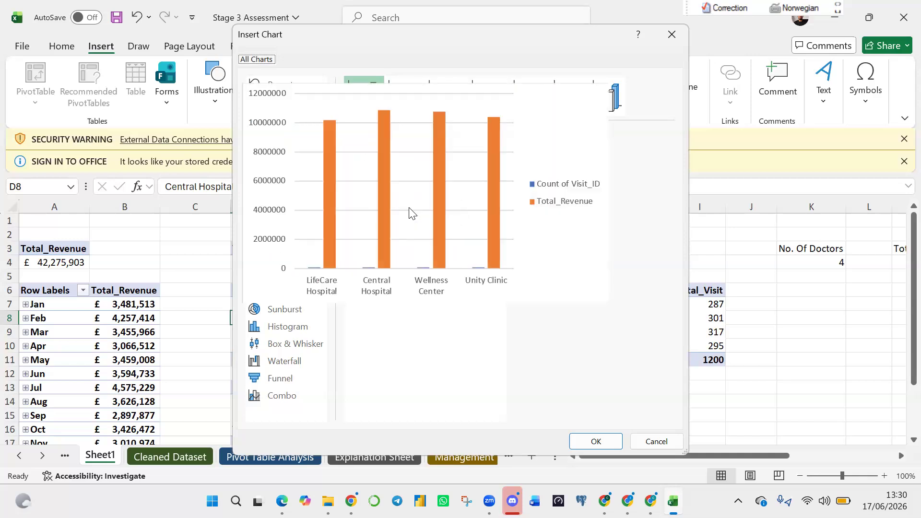
pyautogui.moveTo(388, 225)
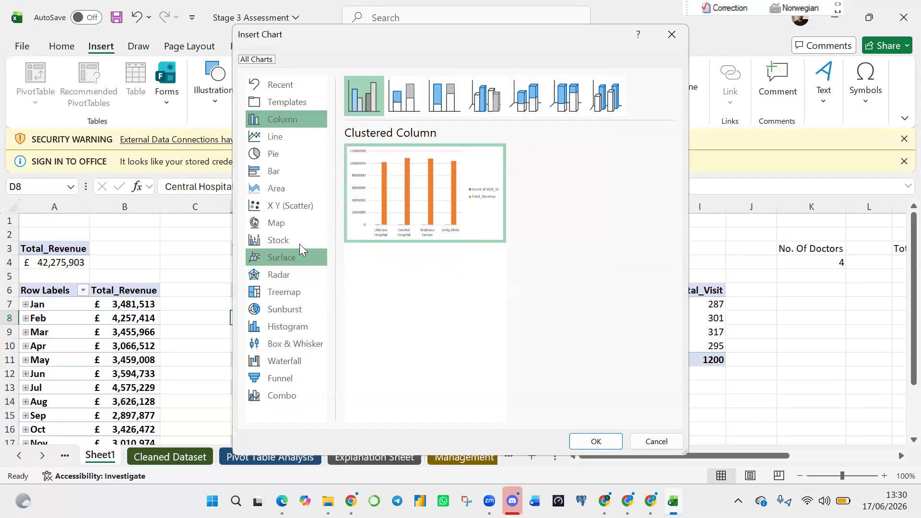
pyautogui.click(292, 205)
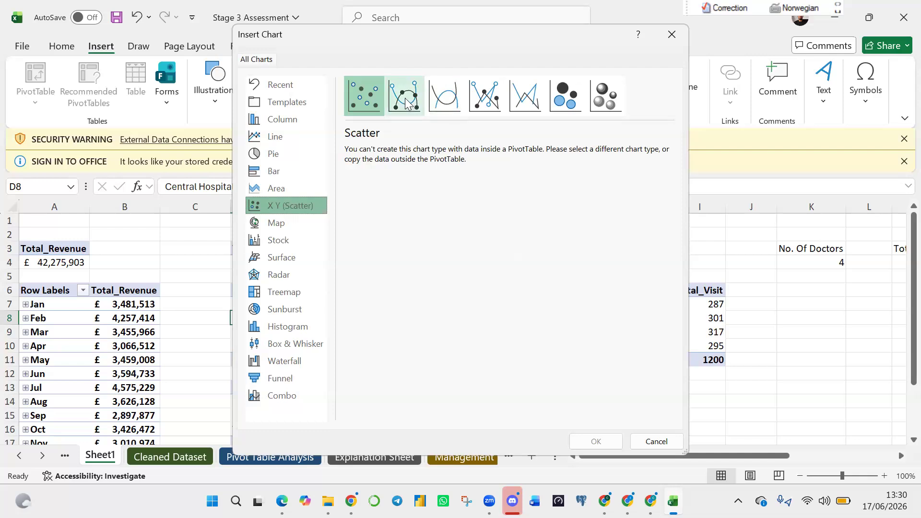
pyautogui.click(291, 140)
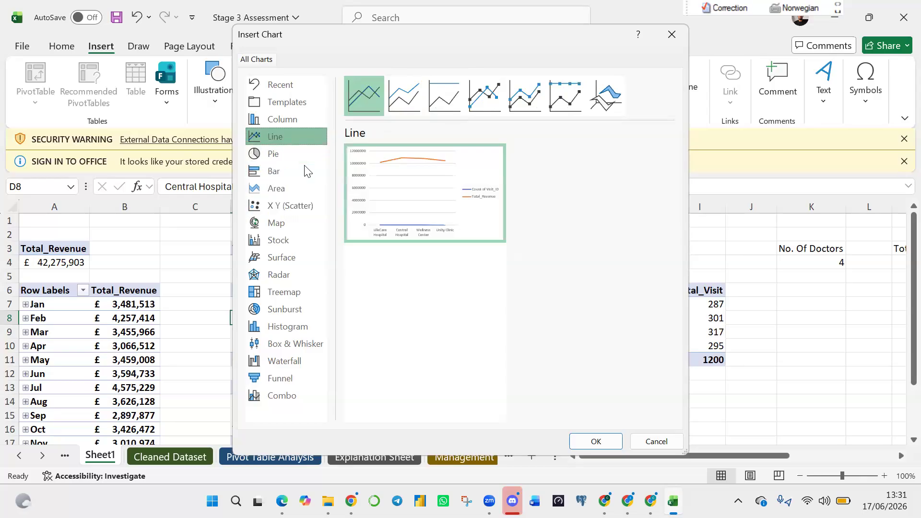
pyautogui.click(294, 398)
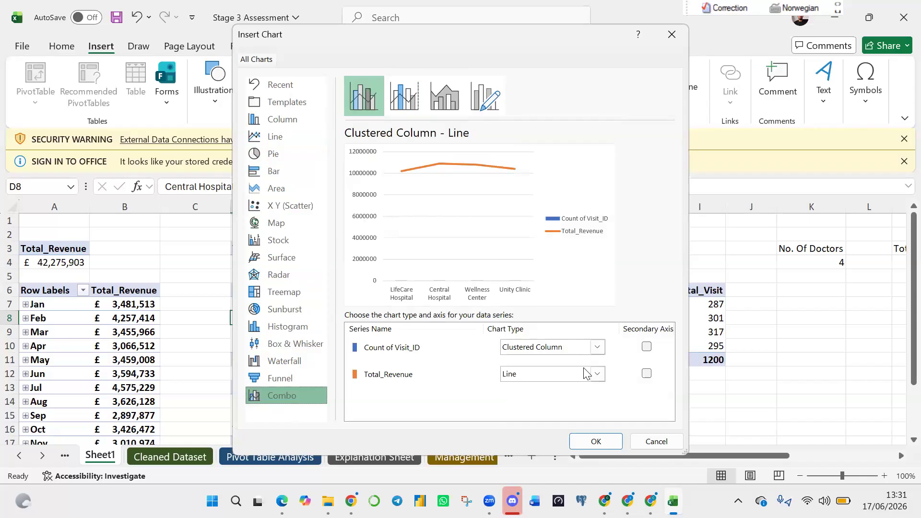
pyautogui.click(275, 171)
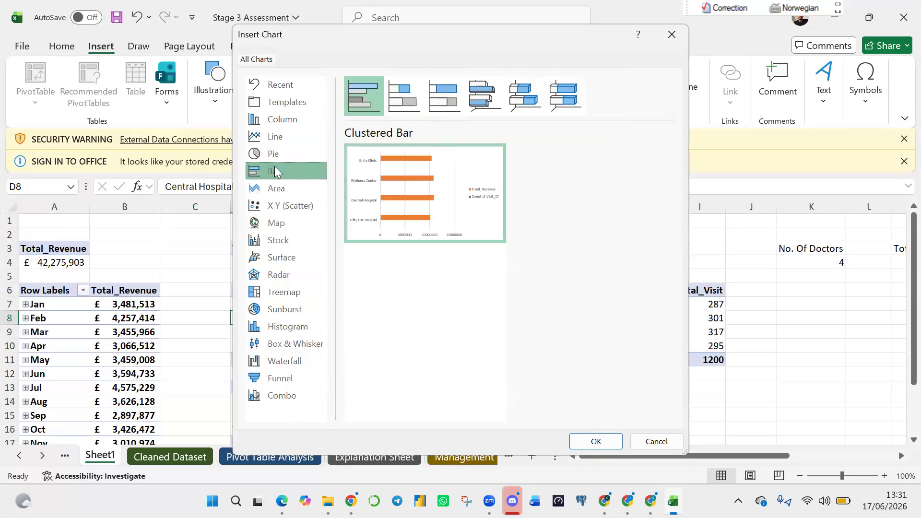
pyautogui.click(295, 121)
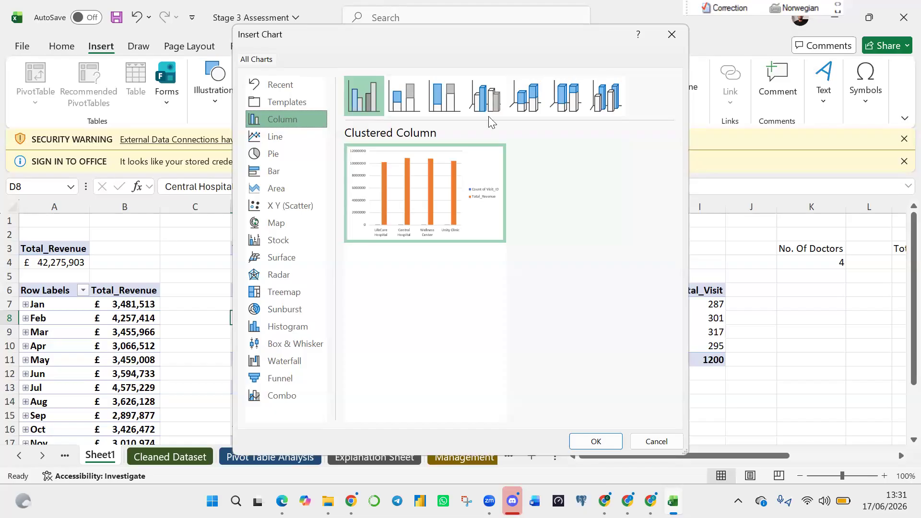
pyautogui.click(661, 442)
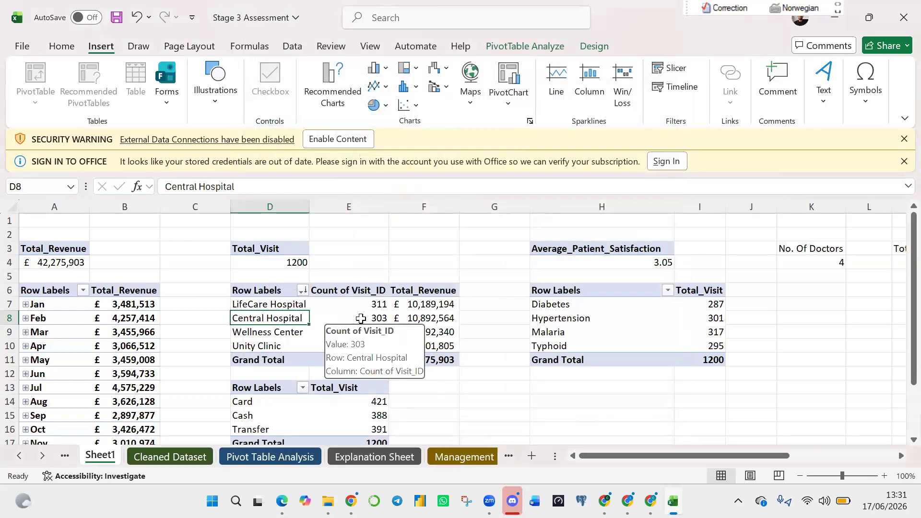
# Insert a Clustered Column PivotChart from the facility pivot table of visit counts and revenue.
pyautogui.click(360, 318)
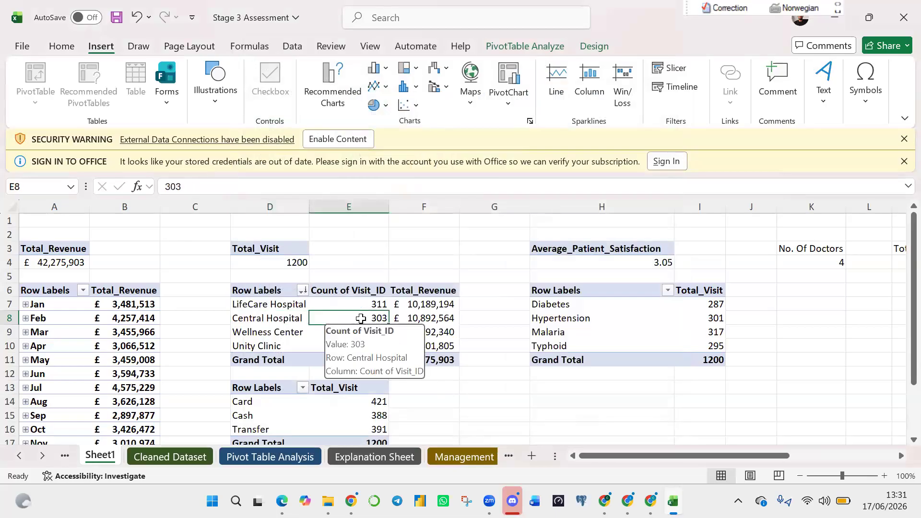
pyautogui.click(511, 80)
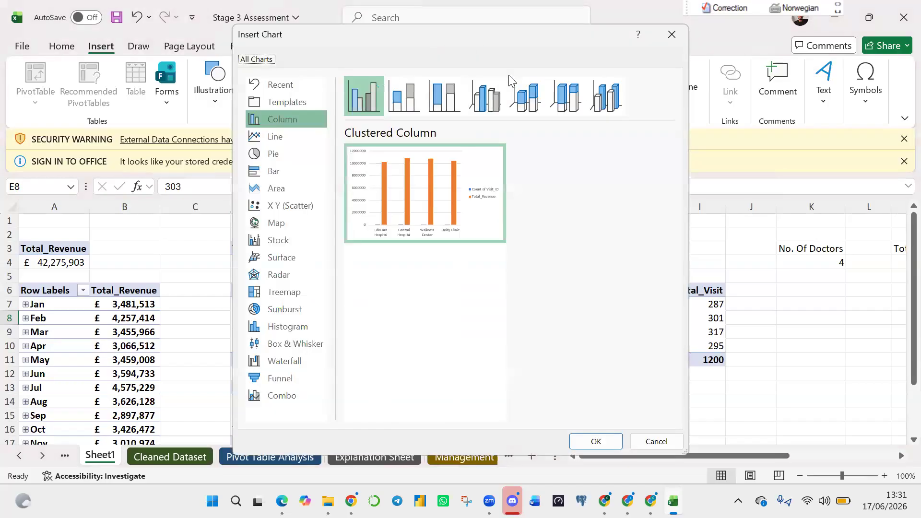
pyautogui.moveTo(410, 193)
pyautogui.click(595, 442)
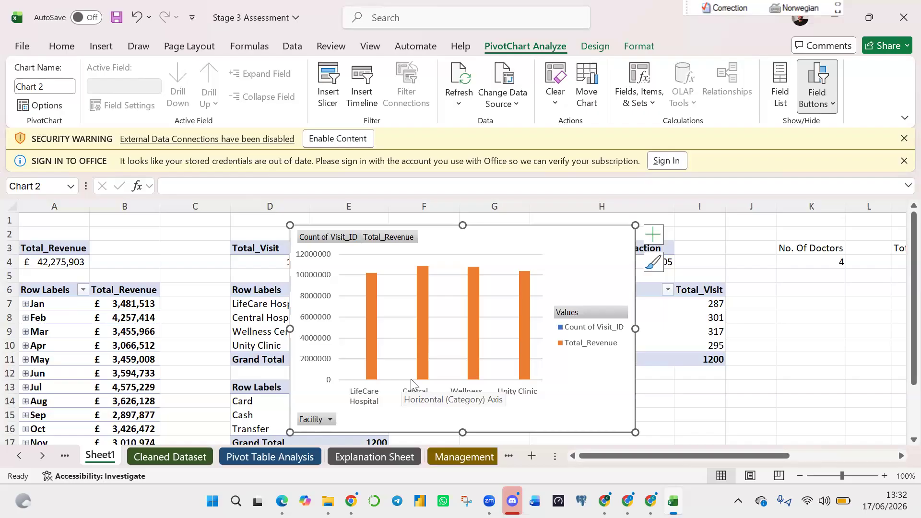
# Add data labels to the facility column chart and remove its gridlines, vertical axis and all field buttons.
pyautogui.click(656, 239)
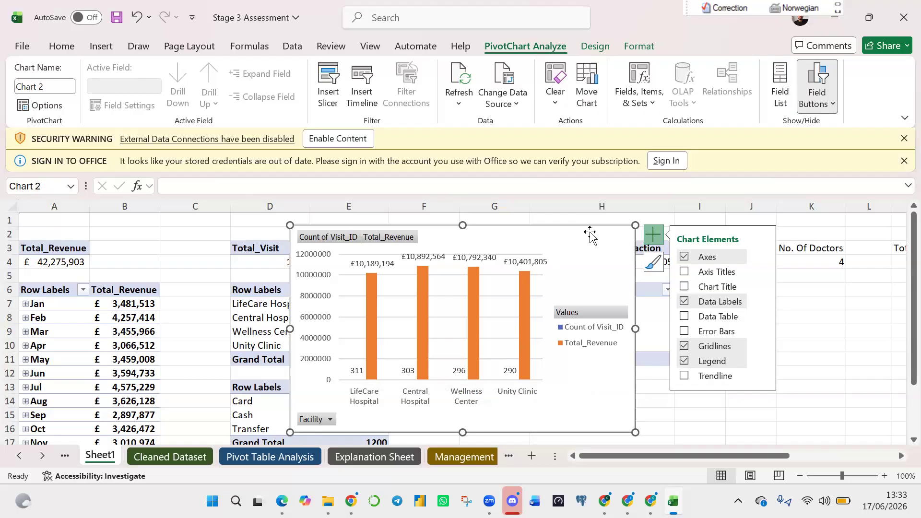
pyautogui.click(443, 295)
pyautogui.press('Delete')
pyautogui.click(313, 298)
pyautogui.press('Delete')
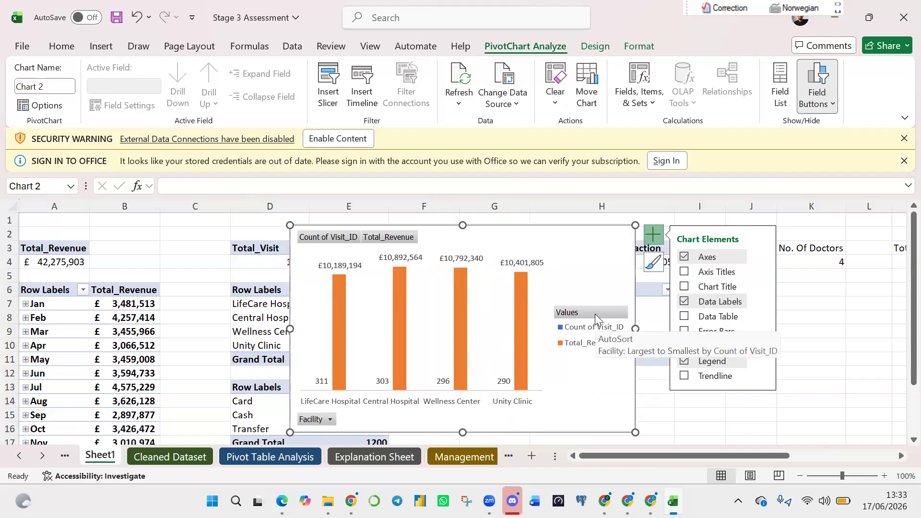
pyautogui.rightClick(342, 246)
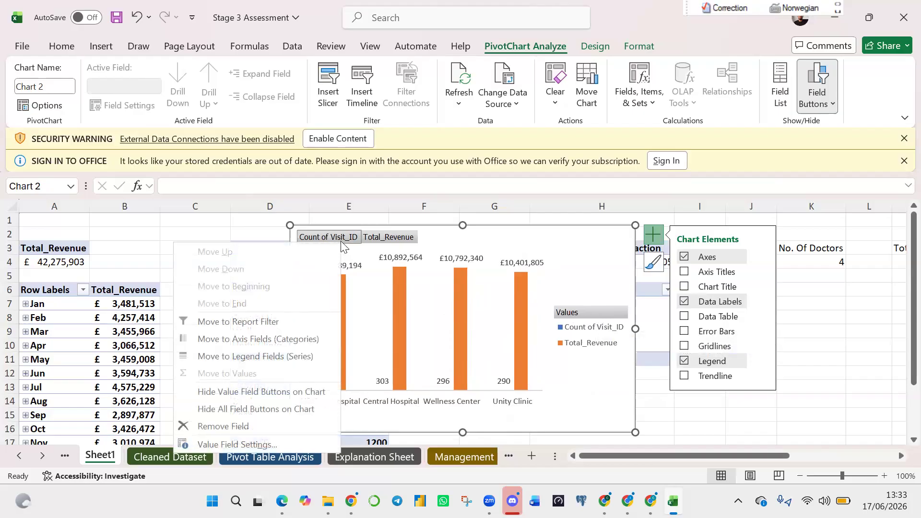
pyautogui.click(235, 408)
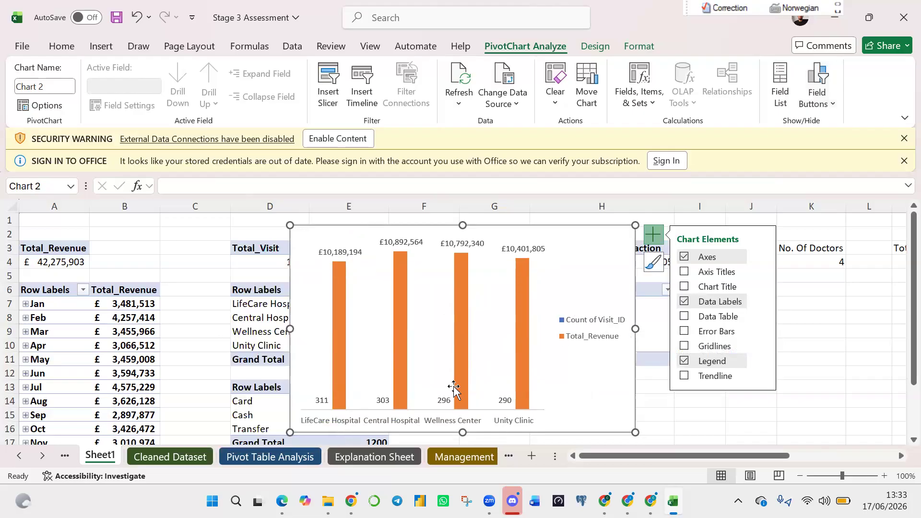
# Format the facility names on the column chart's horizontal axis as bold at font size 10.5.
pyautogui.click(522, 422)
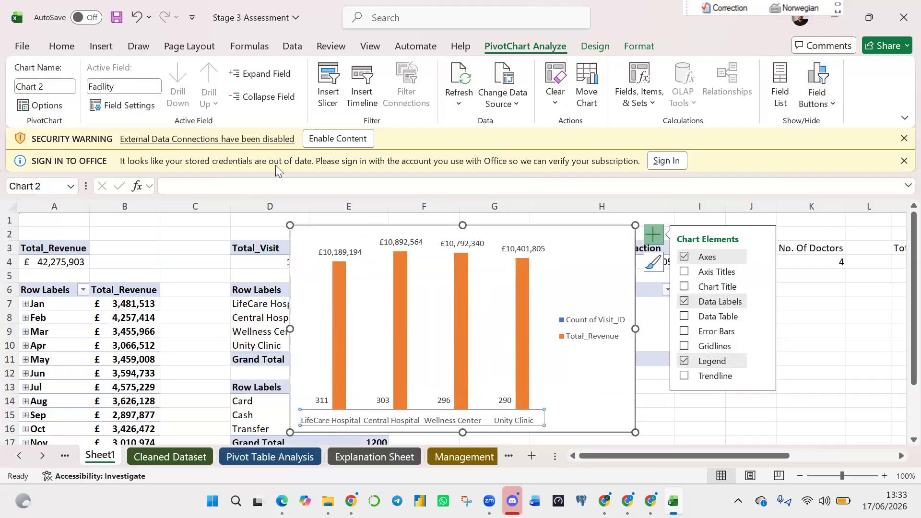
pyautogui.click(62, 46)
pyautogui.click(106, 97)
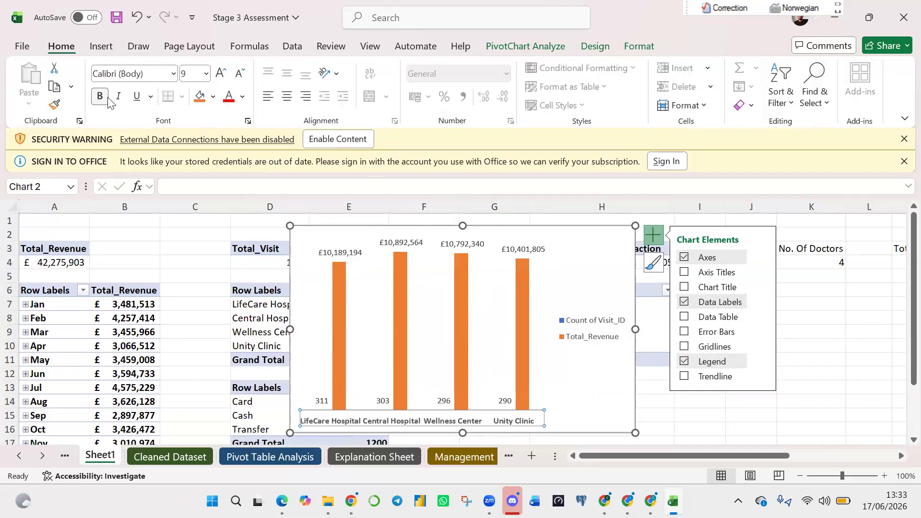
pyautogui.click(207, 76)
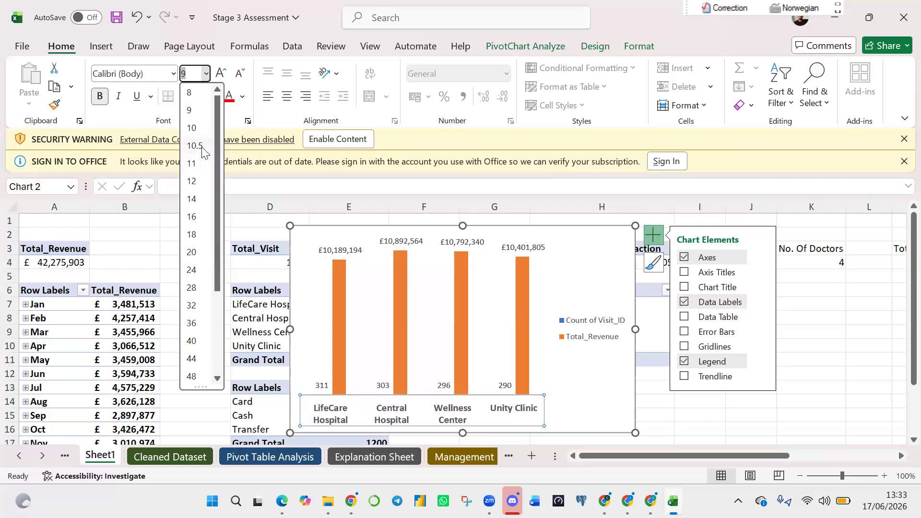
pyautogui.click(202, 147)
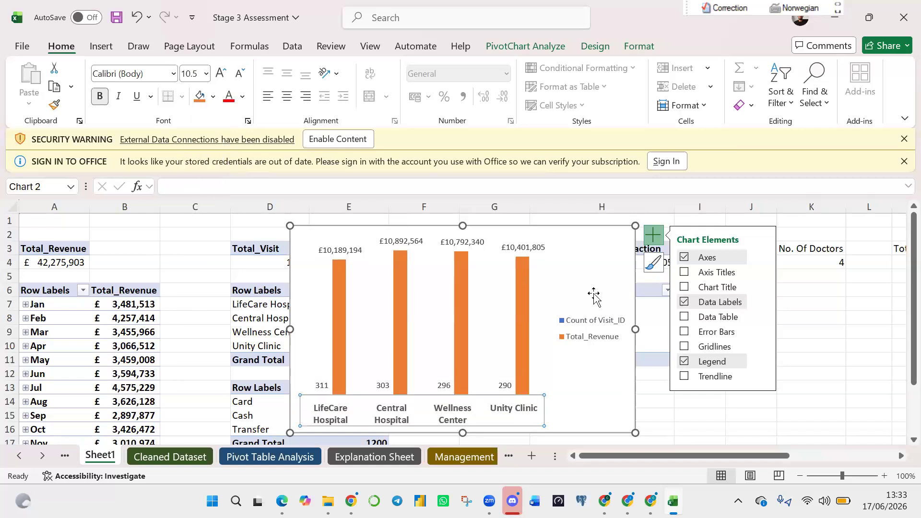
pyautogui.click(591, 265)
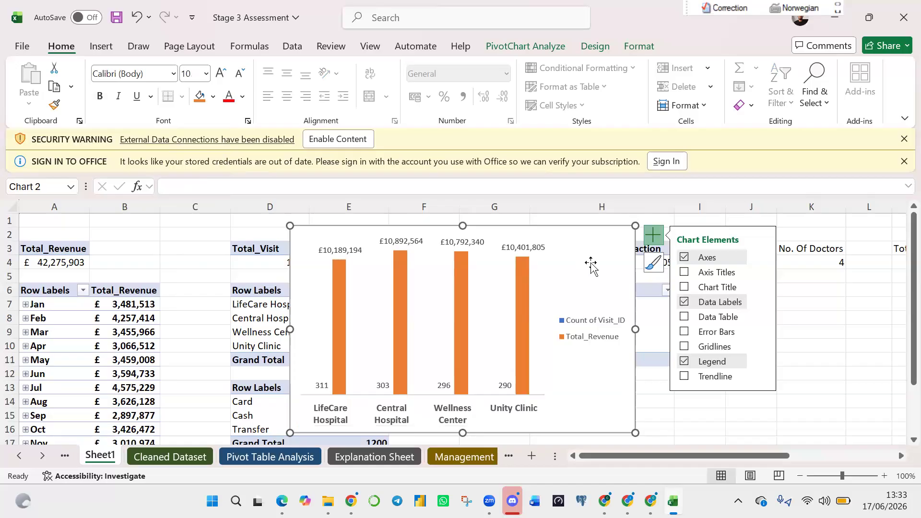
pyautogui.click(600, 291)
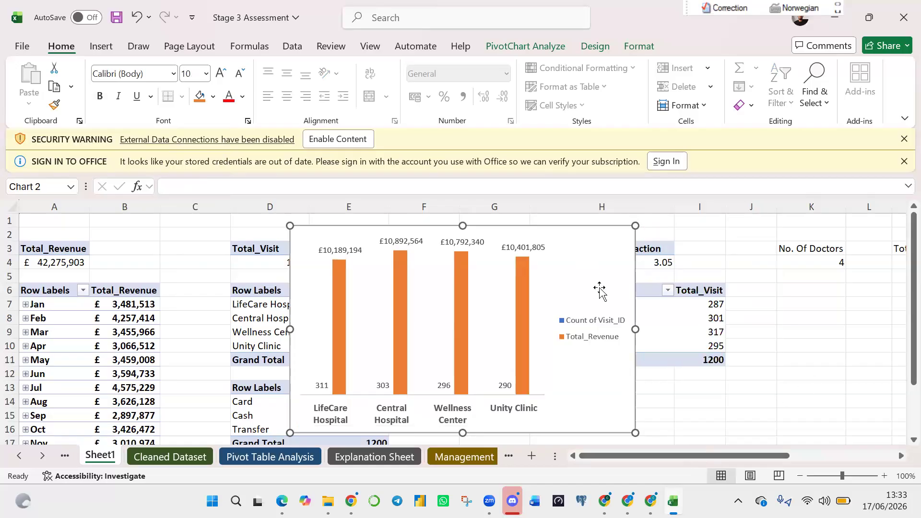
pyautogui.press('Escape')
# Move the facility column chart directly below the Revenue Trend By Month chart and shrink it to the same width.
pyautogui.moveTo(589, 259)
pyautogui.mouseDown()
pyautogui.moveTo(881, 341)
pyautogui.moveTo(901, 332)
pyautogui.moveTo(882, 366)
pyautogui.moveTo(904, 360)
pyautogui.moveTo(858, 391)
pyautogui.moveTo(858, 364)
pyautogui.moveTo(849, 367)
pyautogui.mouseUp()
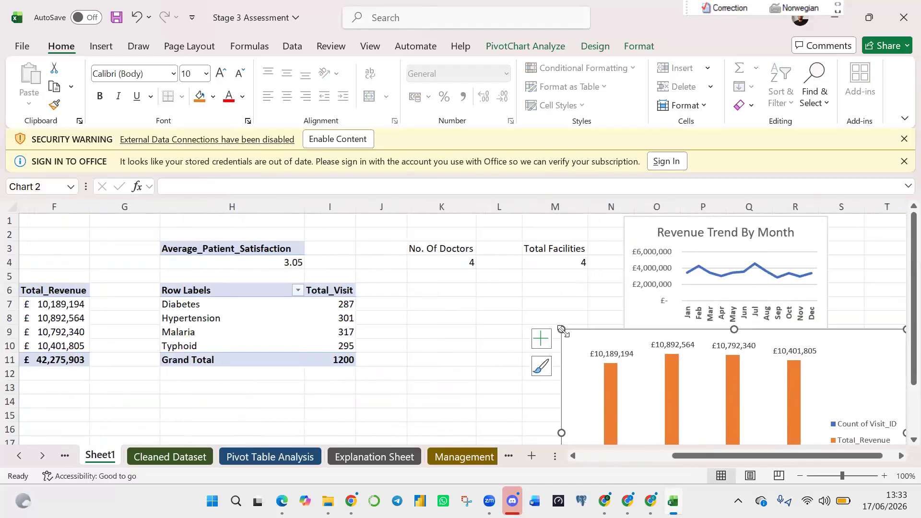
pyautogui.moveTo(560, 330)
pyautogui.mouseDown()
pyautogui.moveTo(699, 383)
pyautogui.moveTo(640, 354)
pyautogui.moveTo(630, 335)
pyautogui.mouseUp()
pyautogui.moveTo(837, 405); pyautogui.dragTo(828, 405)
pyautogui.moveTo(625, 345); pyautogui.dragTo(646, 351)
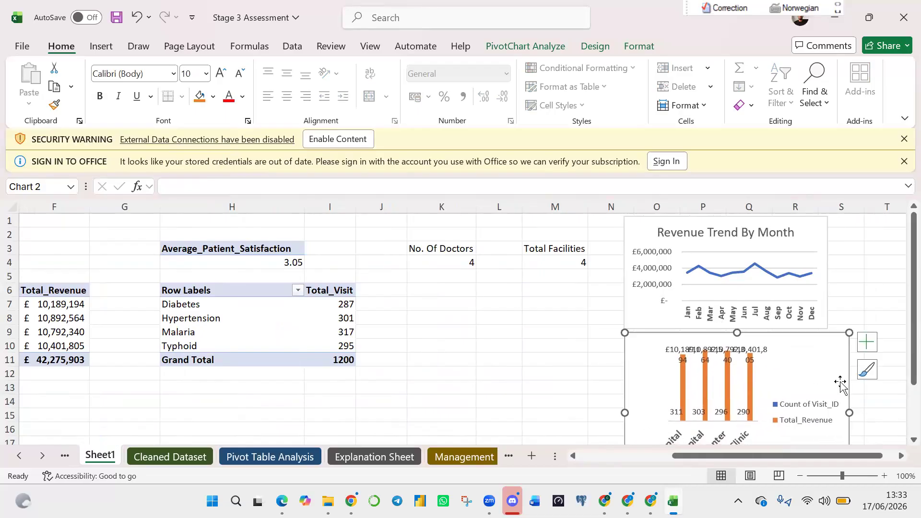
pyautogui.moveTo(828, 414); pyautogui.dragTo(829, 412)
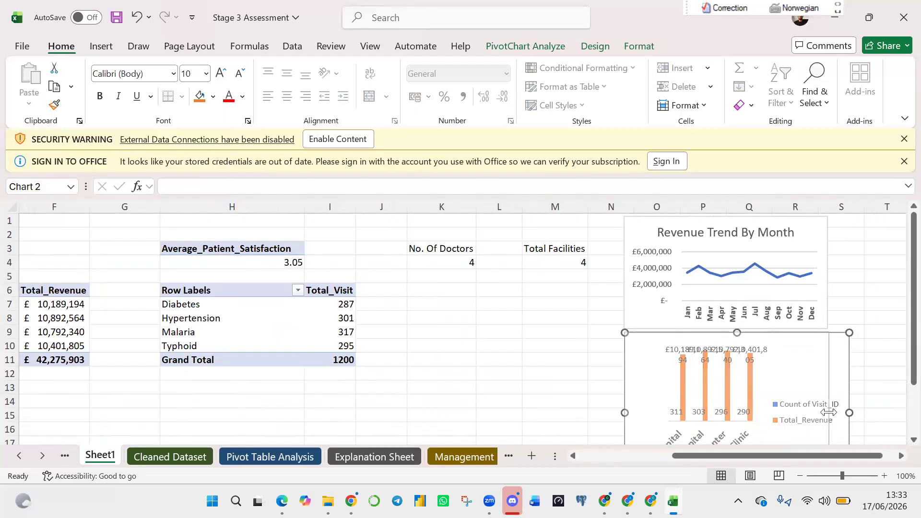
# Insert a Clustered Bar PivotChart from the diagnosis pivot table of total visits.
pyautogui.moveTo(714, 458); pyautogui.dragTo(578, 462)
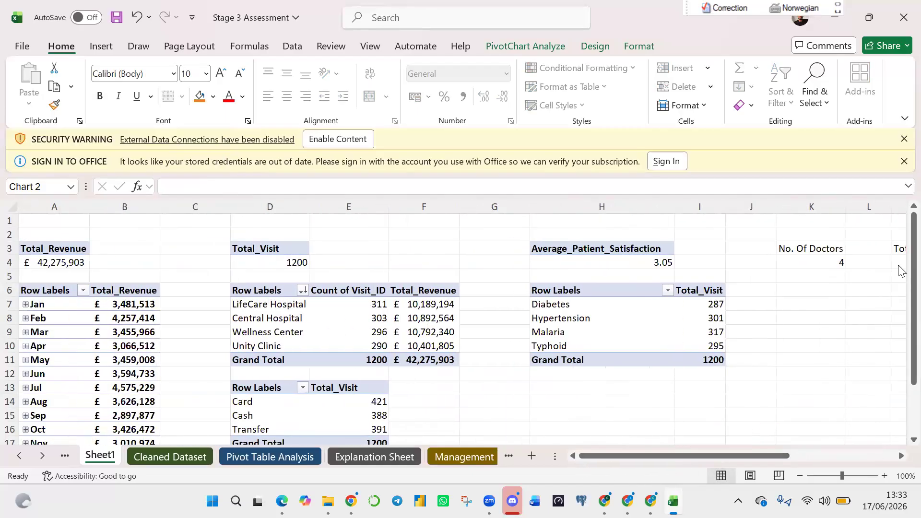
pyautogui.moveTo(901, 288); pyautogui.dragTo(901, 298)
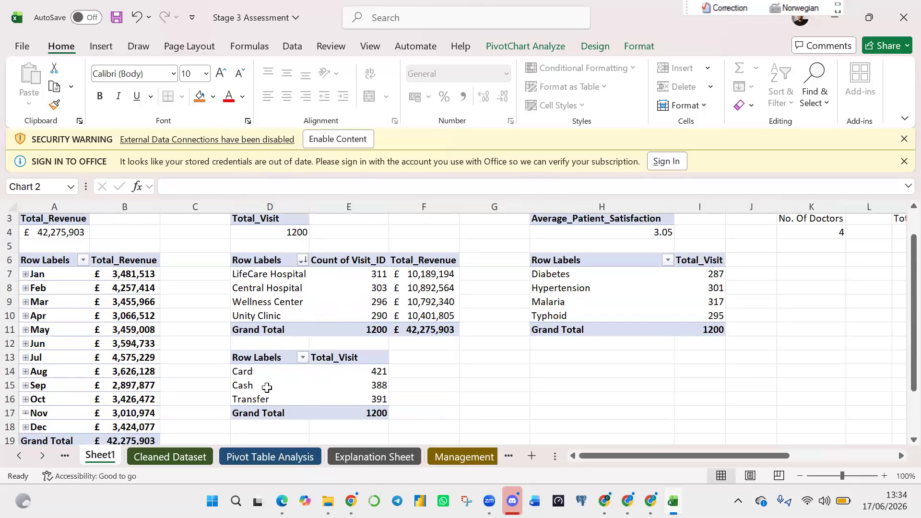
pyautogui.click(574, 288)
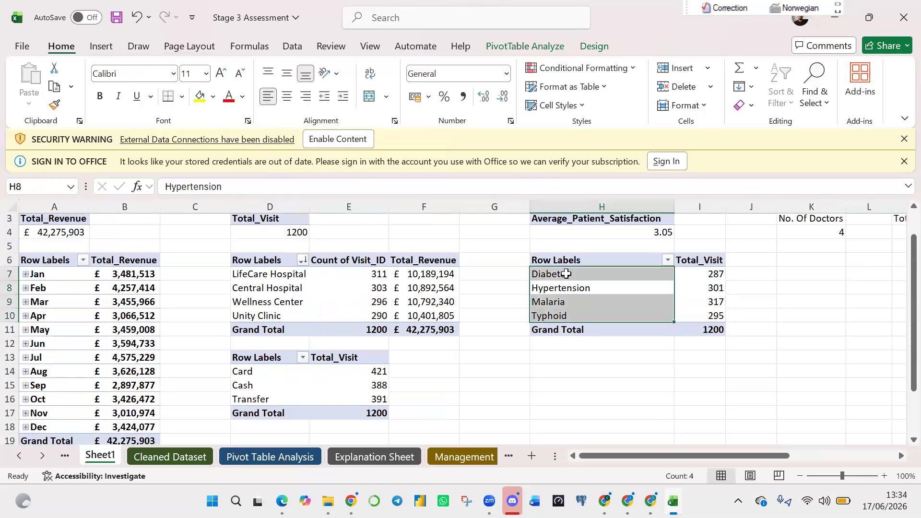
pyautogui.click(566, 274)
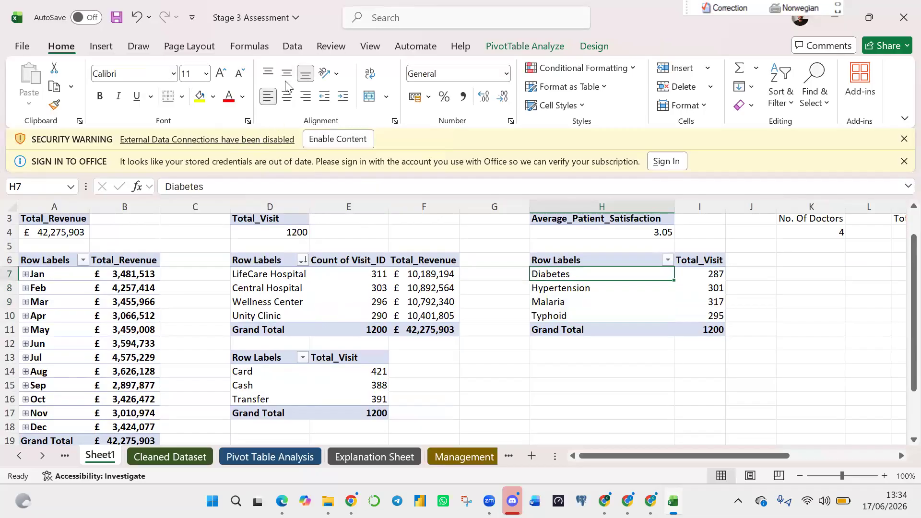
pyautogui.click(102, 46)
pyautogui.click(502, 77)
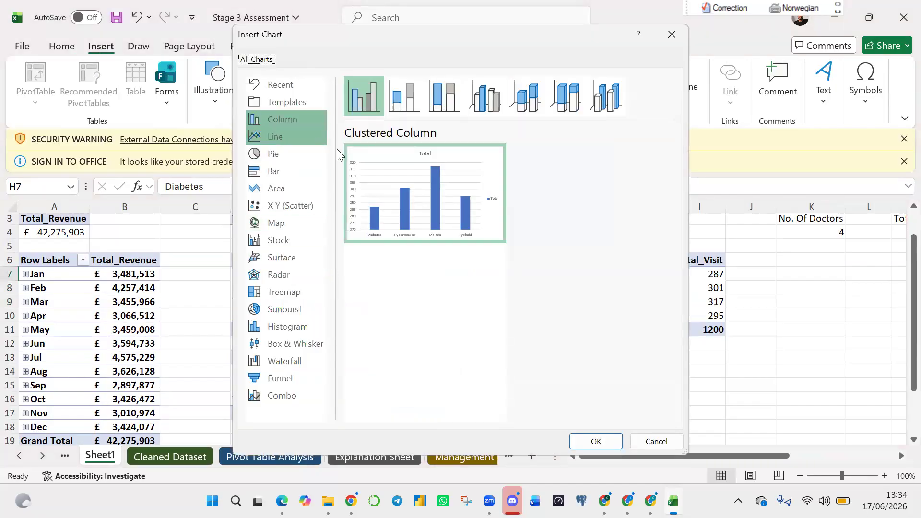
pyautogui.moveTo(422, 186)
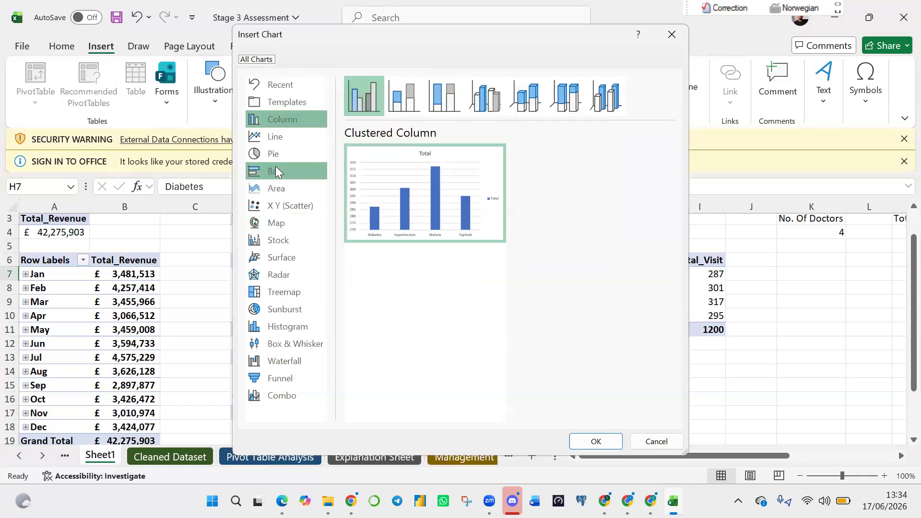
pyautogui.click(276, 166)
pyautogui.moveTo(464, 267)
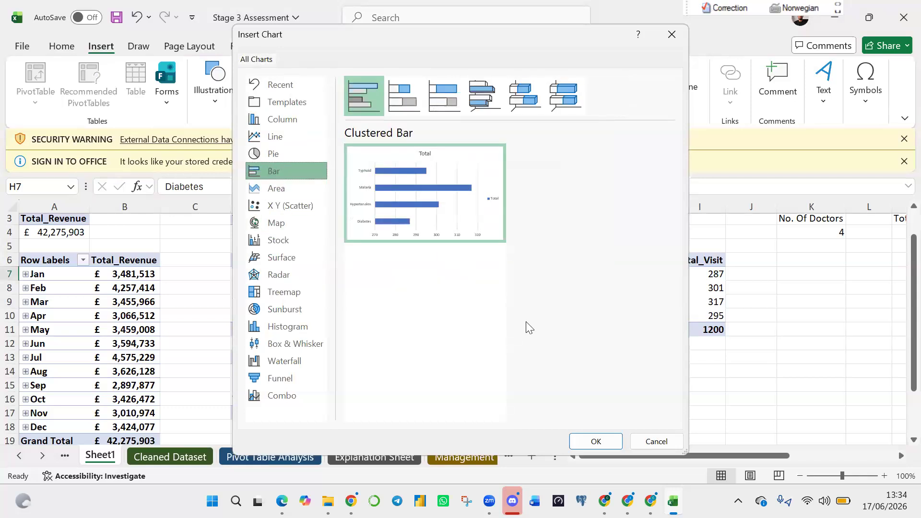
pyautogui.click(596, 441)
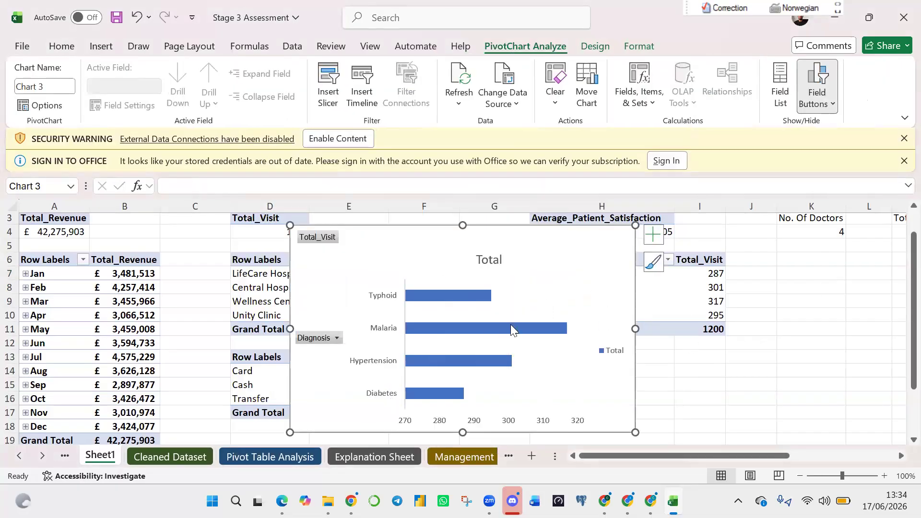
# Hide all field buttons on the diagnosis bar chart and make its horizontal axis values bold.
pyautogui.rightClick(324, 339)
pyautogui.click(282, 292)
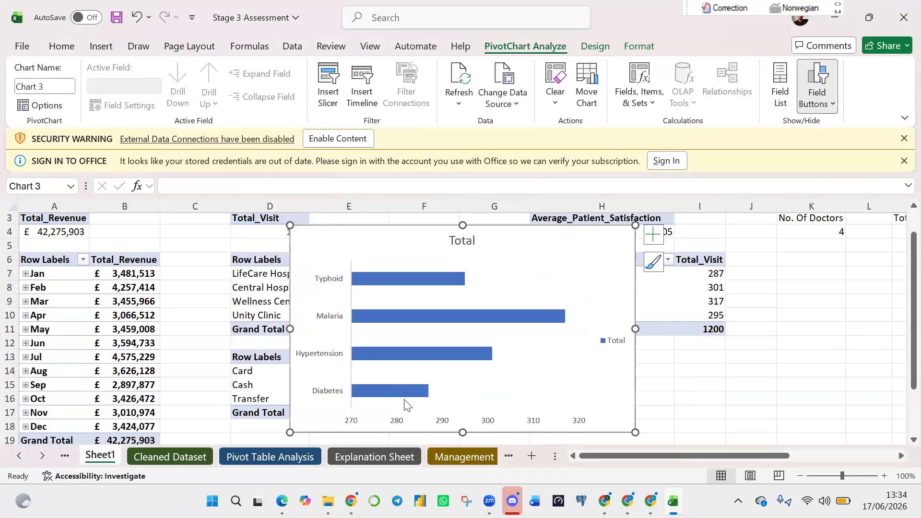
pyautogui.click(404, 422)
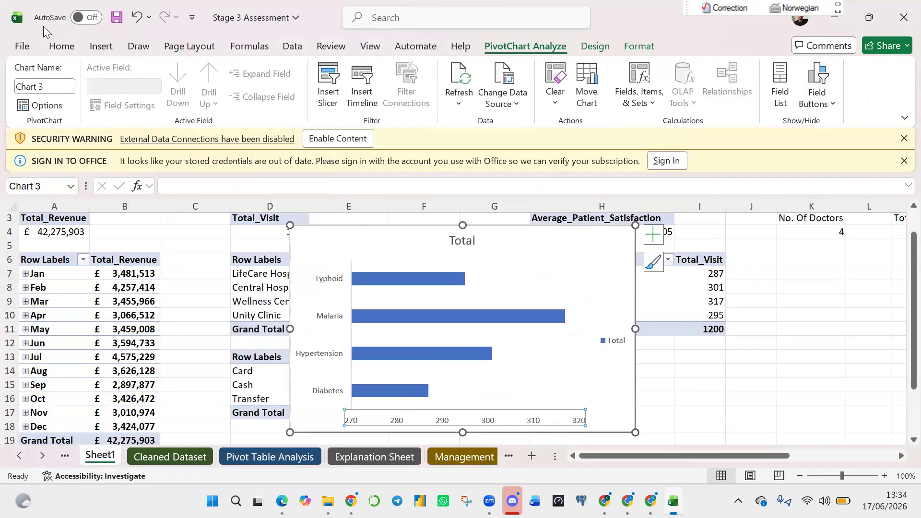
pyautogui.click(61, 46)
pyautogui.click(100, 98)
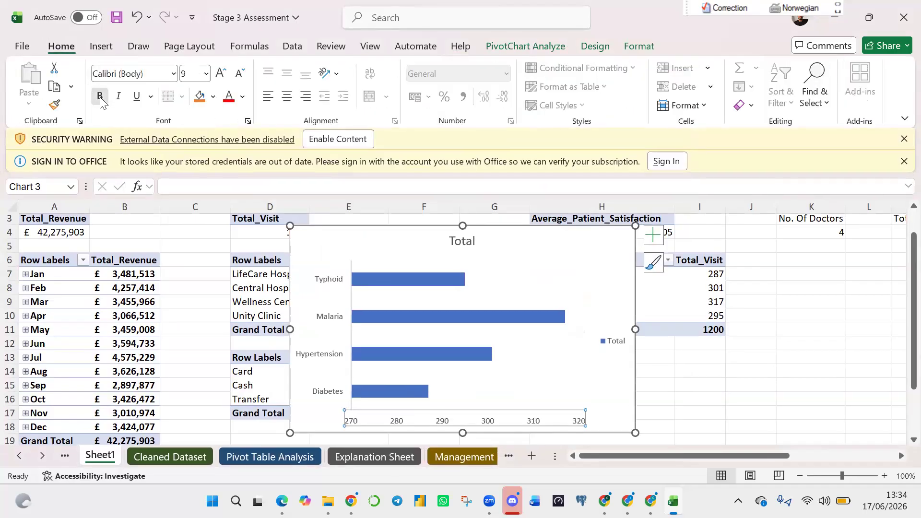
# Remove the legend from the diagnosis bar chart and add data labels in bold.
pyautogui.click(616, 343)
pyautogui.press('Delete')
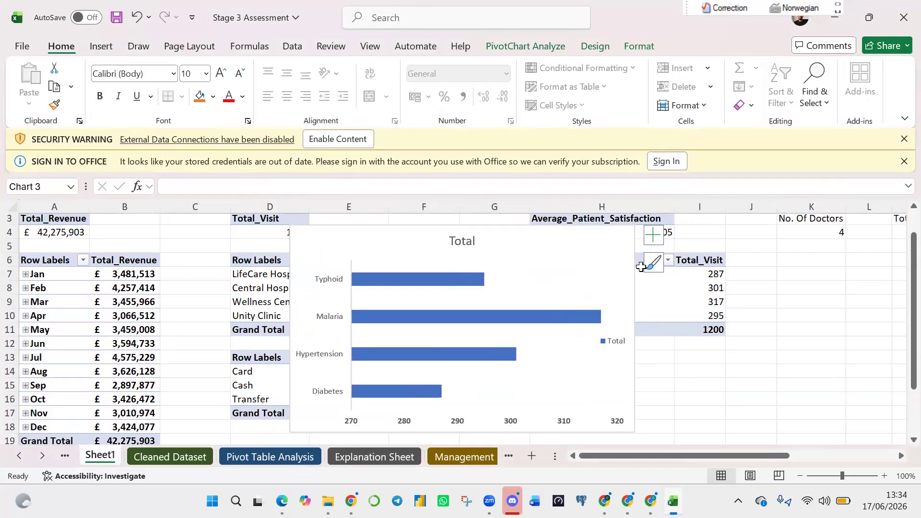
pyautogui.click(657, 238)
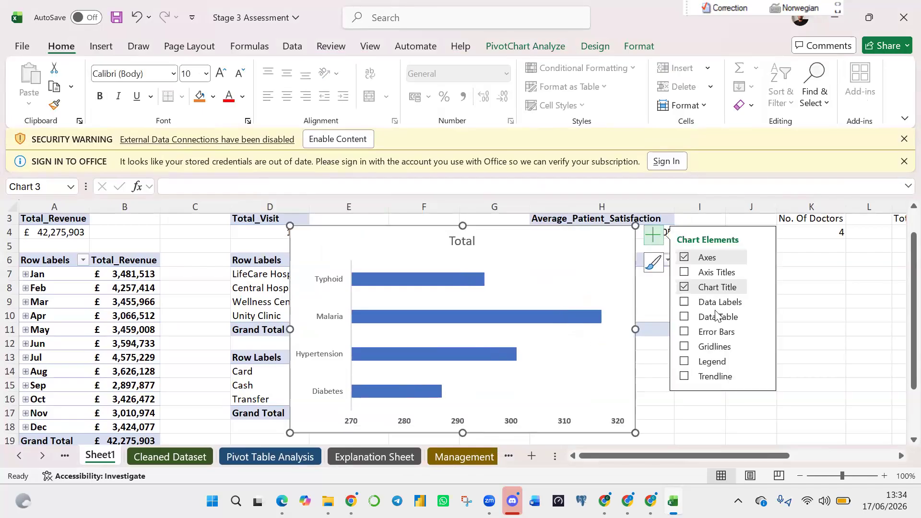
pyautogui.click(684, 303)
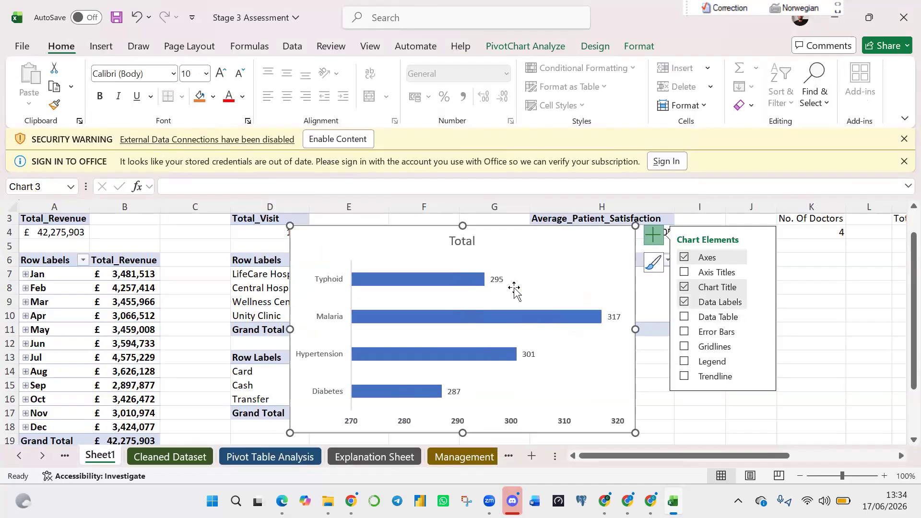
pyautogui.click(499, 280)
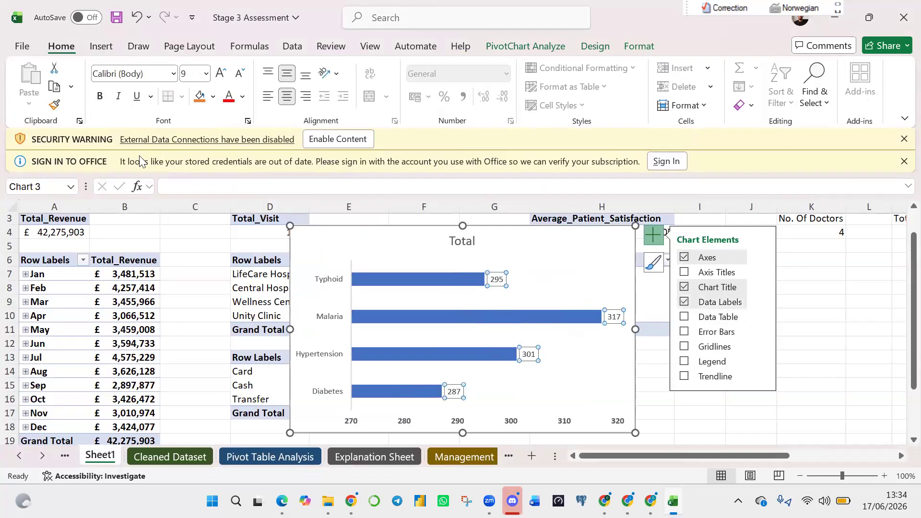
pyautogui.click(100, 98)
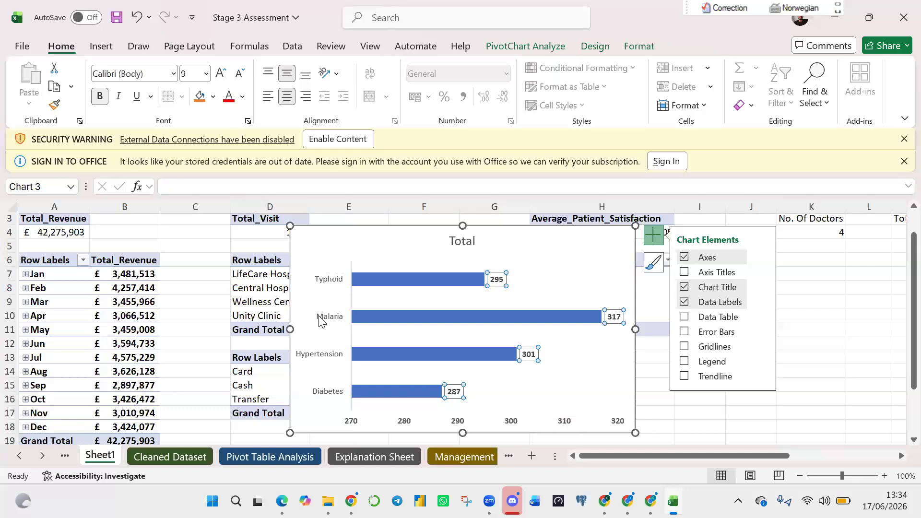
# Delete the diagnosis bar chart's horizontal value axis and make the diagnosis names on its vertical axis bold.
pyautogui.click(350, 422)
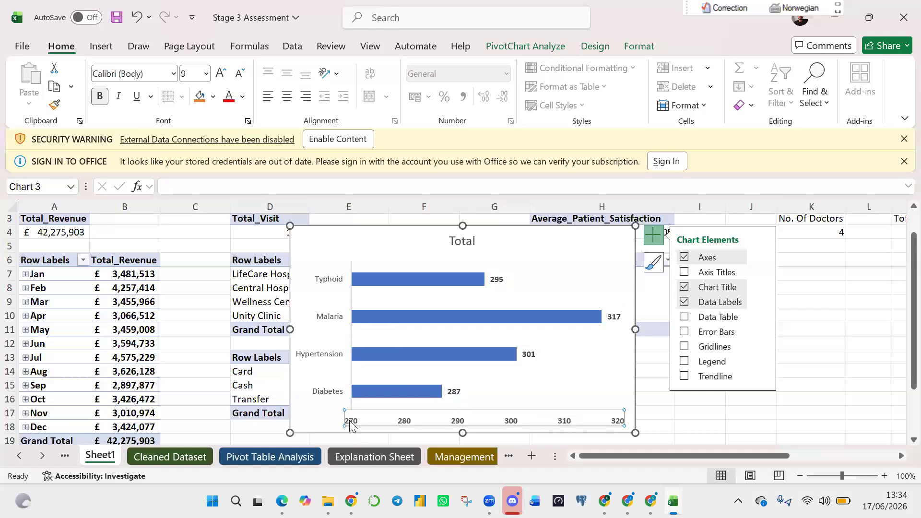
pyautogui.press('Delete')
pyautogui.click(329, 318)
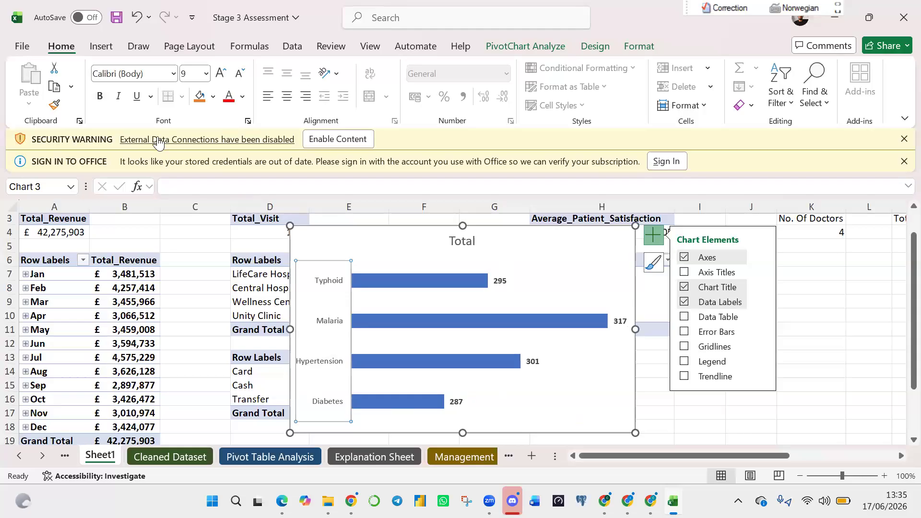
pyautogui.click(101, 97)
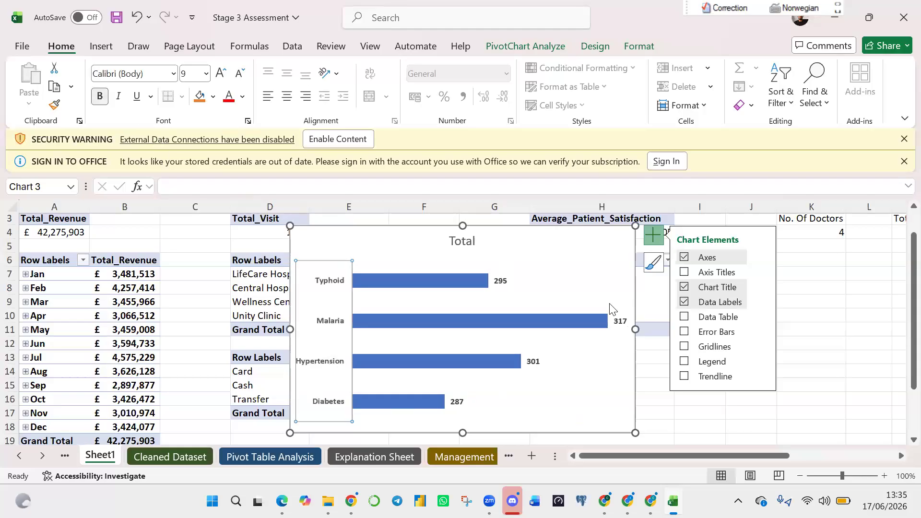
pyautogui.click(824, 368)
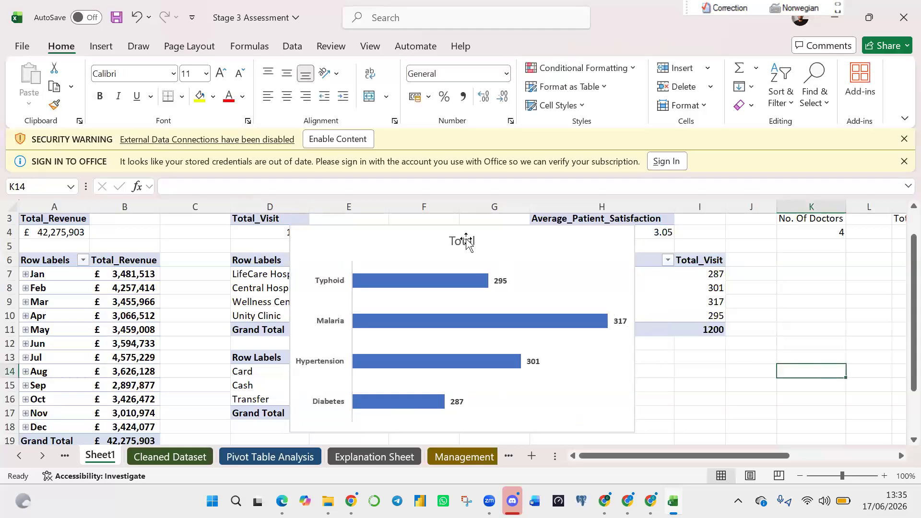
# Change the diagnosis bar chart's title to "Total visits By Diagnosis" and close the formatting pane.
pyautogui.doubleClick(468, 239)
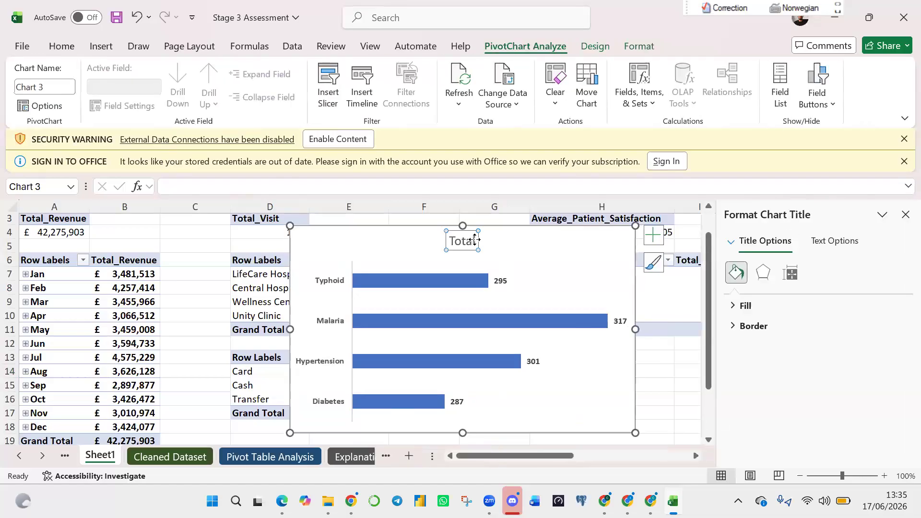
pyautogui.click(476, 242)
pyautogui.press('BackSpace')
pyautogui.press('BackSpace')
pyautogui.press('BackSpace')
pyautogui.press('BackSpace')
pyautogui.press('BackSpace')
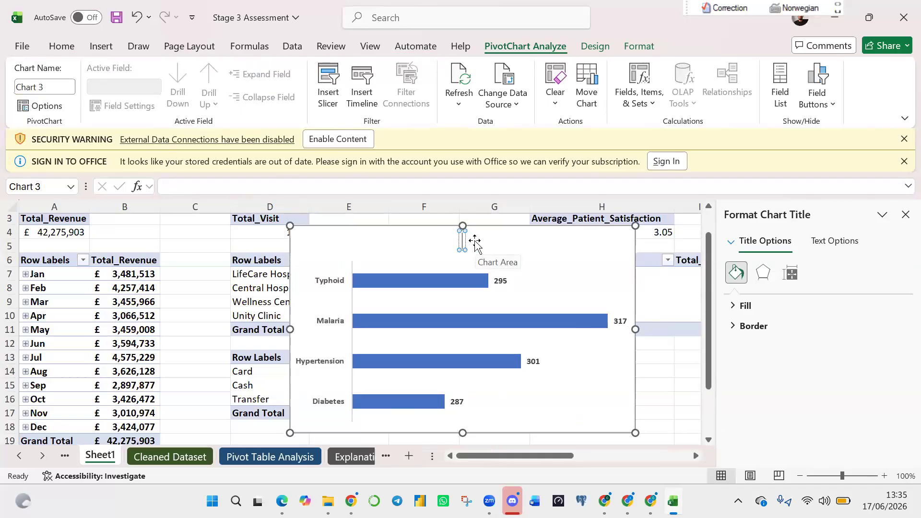
pyautogui.write('Total')
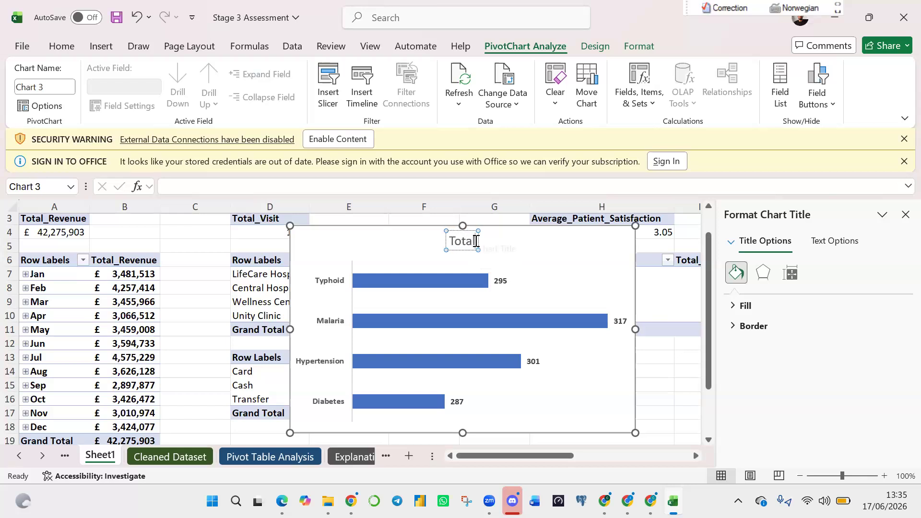
pyautogui.write(' visi')
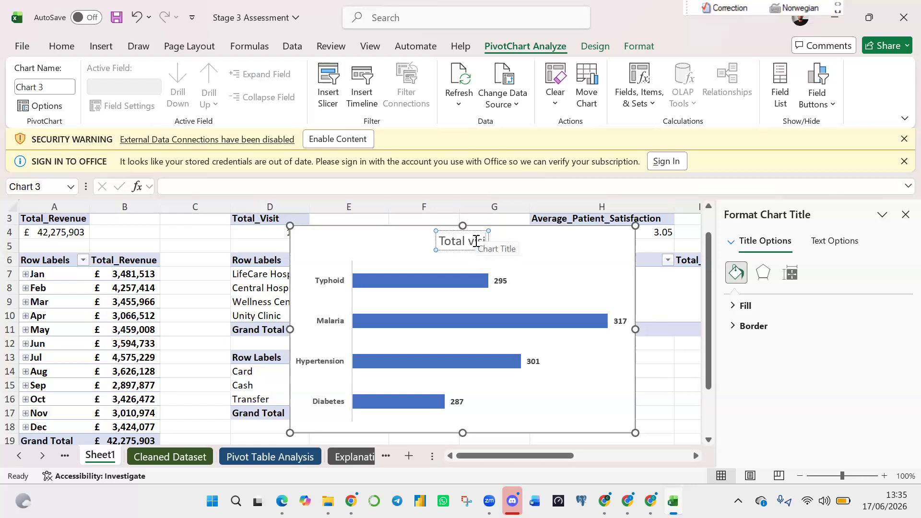
pyautogui.write('ts By D')
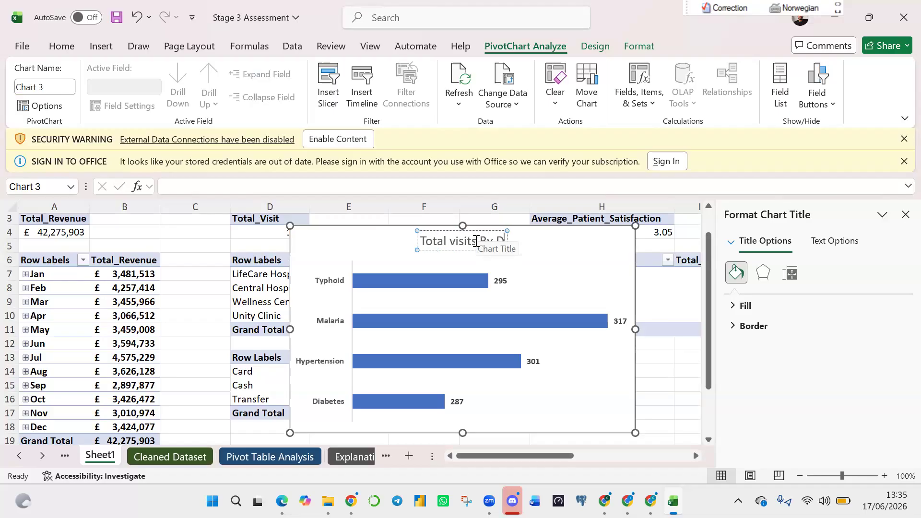
pyautogui.write('iagno')
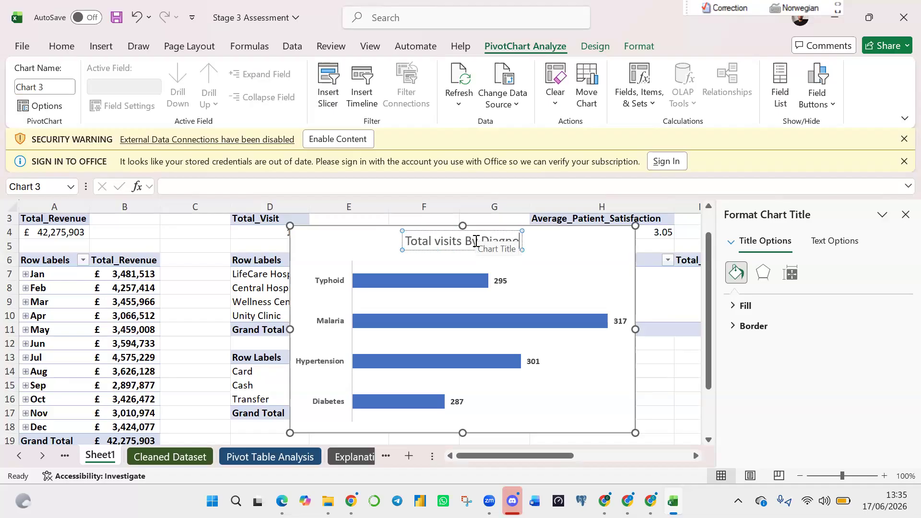
pyautogui.write('sis')
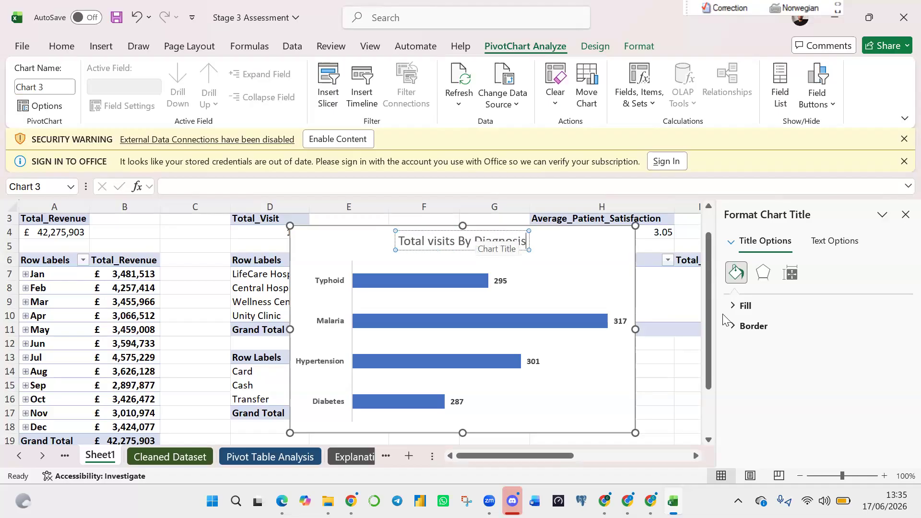
pyautogui.click(654, 372)
pyautogui.click(587, 249)
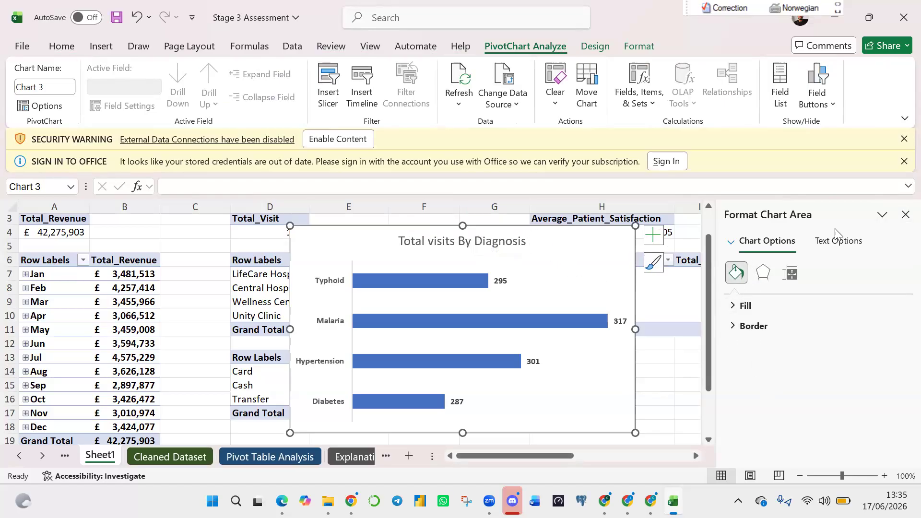
pyautogui.click(905, 214)
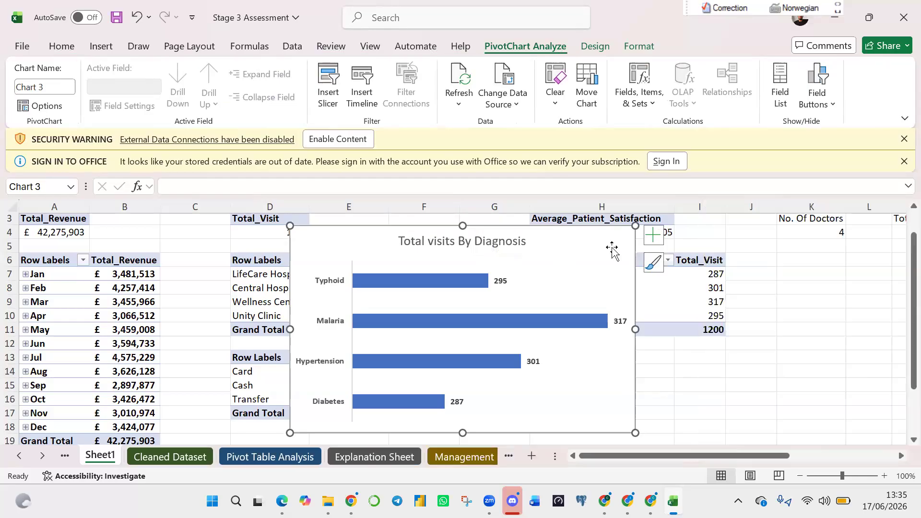
# Shrink the diagnosis bar chart in width and height and place it beside the pivot tables, below the Total Facilities figure.
pyautogui.moveTo(592, 243); pyautogui.dragTo(754, 232)
pyautogui.moveTo(794, 311); pyautogui.dragTo(679, 339)
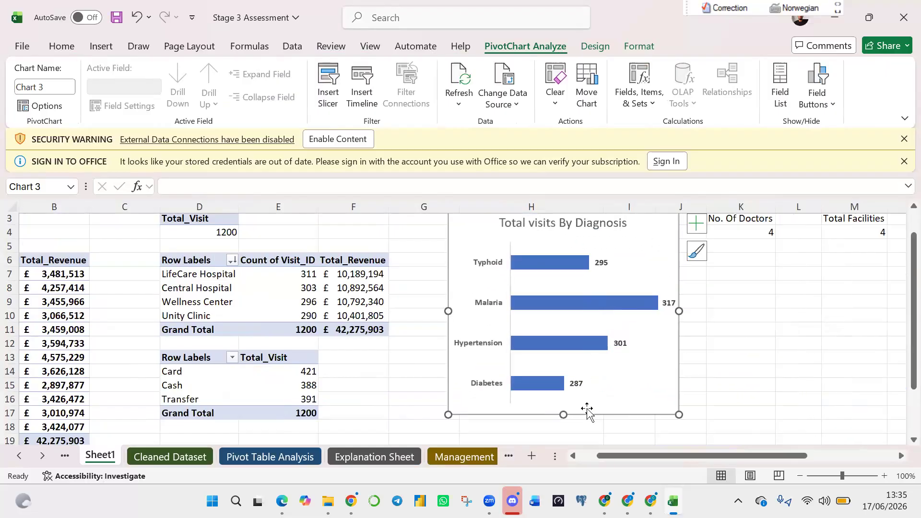
pyautogui.moveTo(563, 415); pyautogui.dragTo(561, 367)
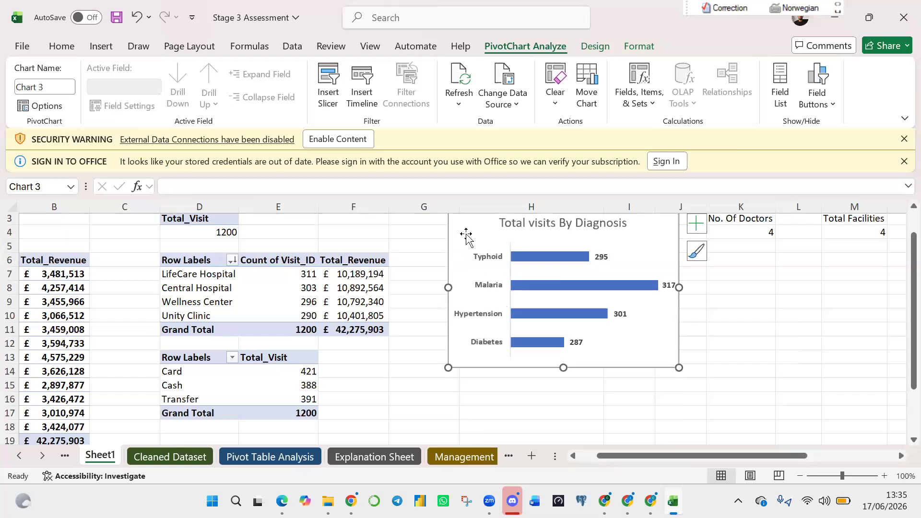
pyautogui.moveTo(660, 336); pyautogui.dragTo(783, 292)
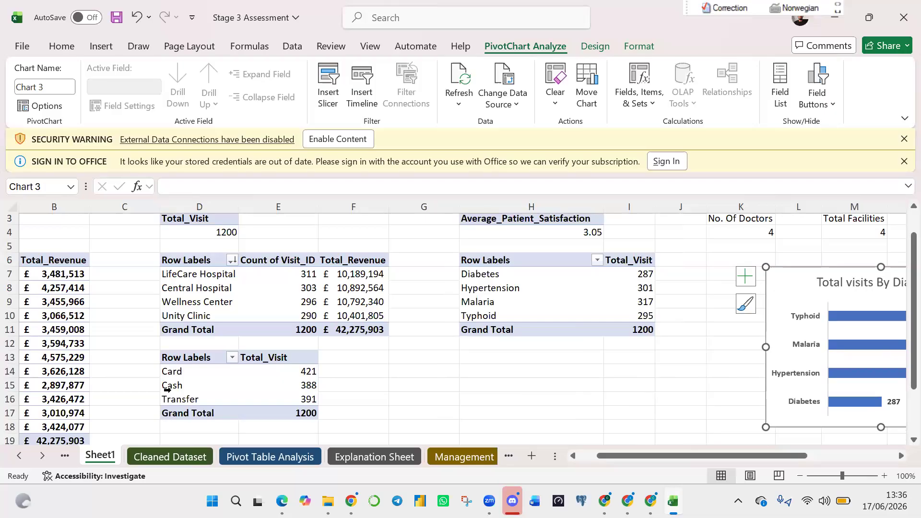
# Insert a doughnut pivot chart from the payment method pivot table.
pyautogui.click(199, 372)
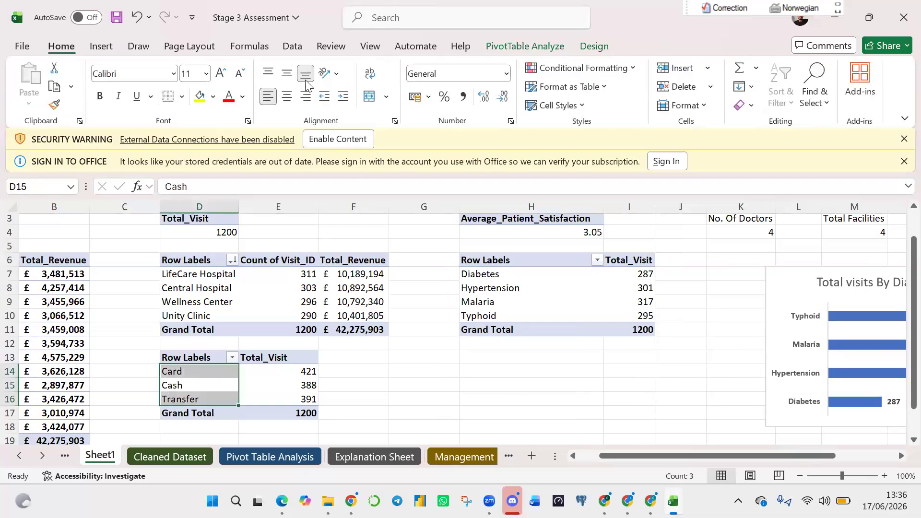
pyautogui.click(98, 48)
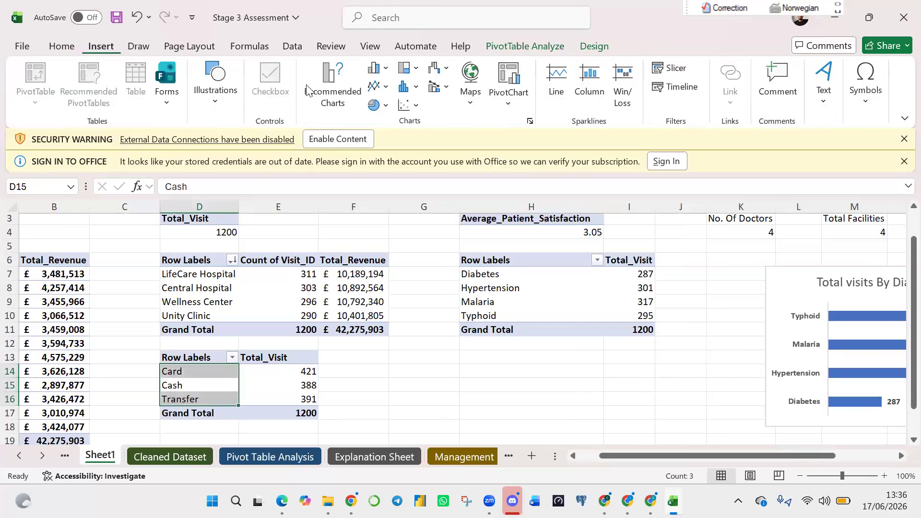
pyautogui.click(497, 79)
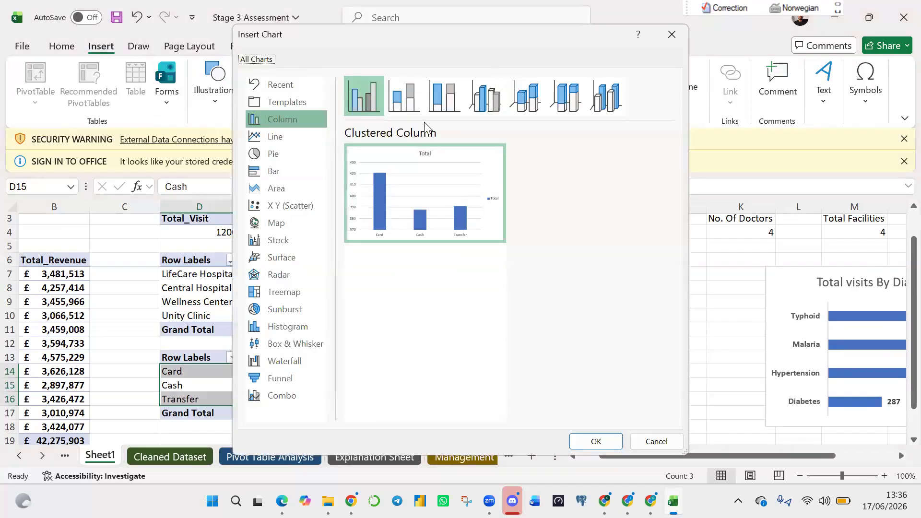
pyautogui.click(310, 152)
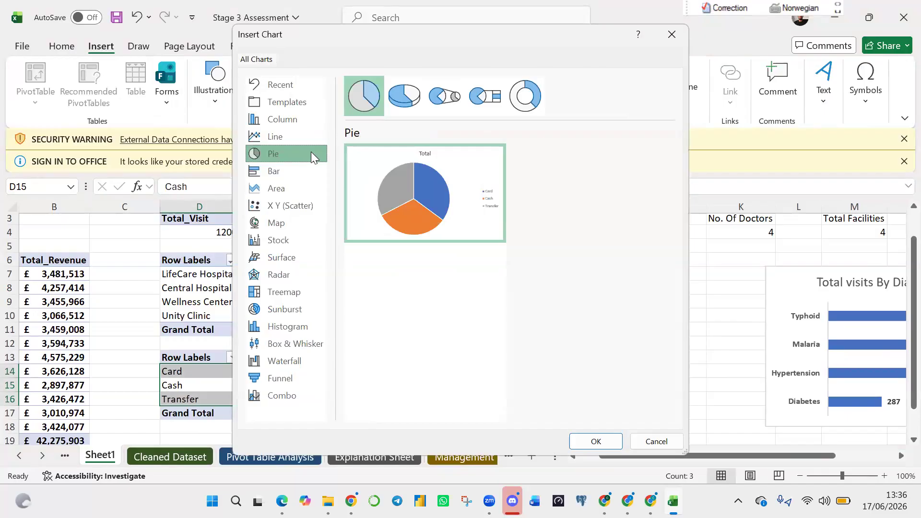
pyautogui.click(525, 96)
pyautogui.moveTo(409, 269)
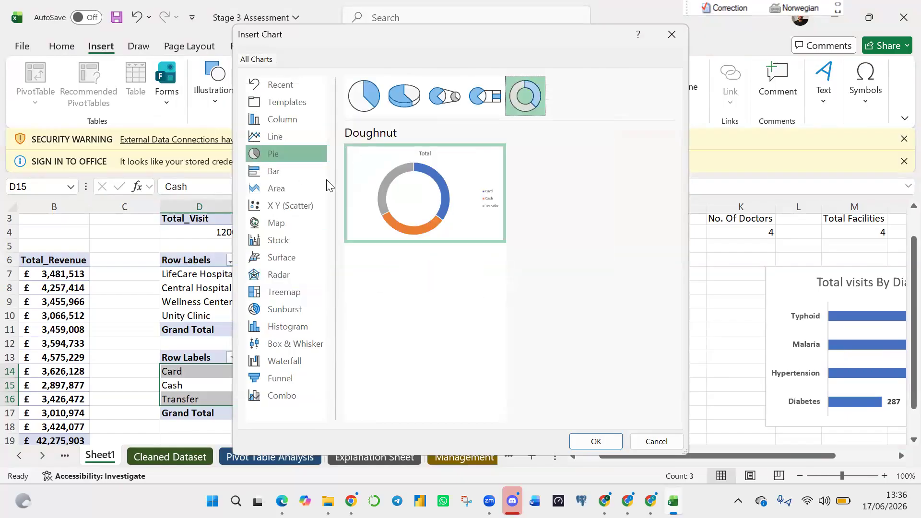
pyautogui.moveTo(416, 176)
pyautogui.click(593, 440)
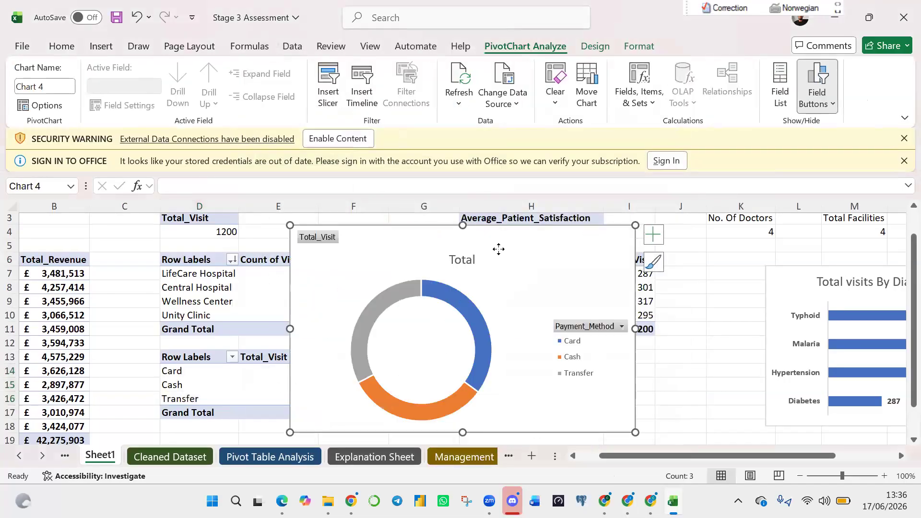
# Hide all field buttons on the payment method doughnut chart and delete its legend.
pyautogui.moveTo(499, 249); pyautogui.dragTo(478, 256)
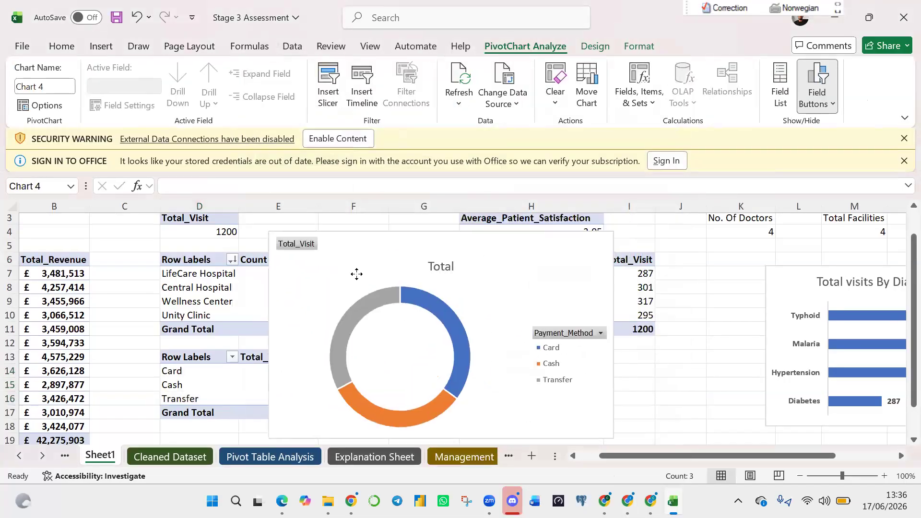
pyautogui.rightClick(303, 257)
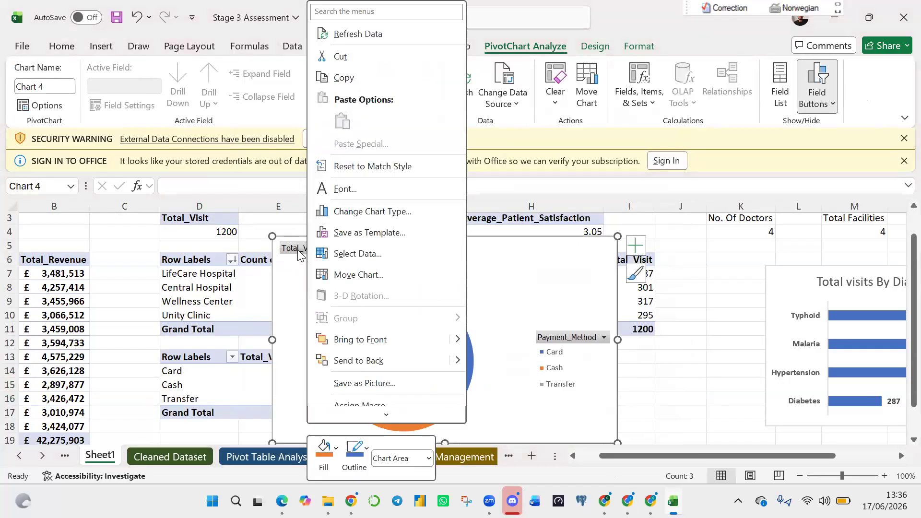
pyautogui.click(298, 273)
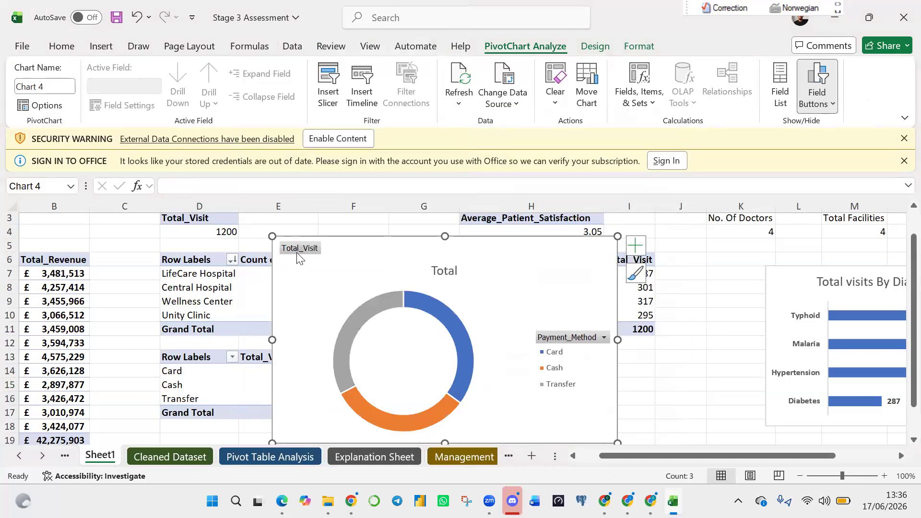
pyautogui.rightClick(297, 251)
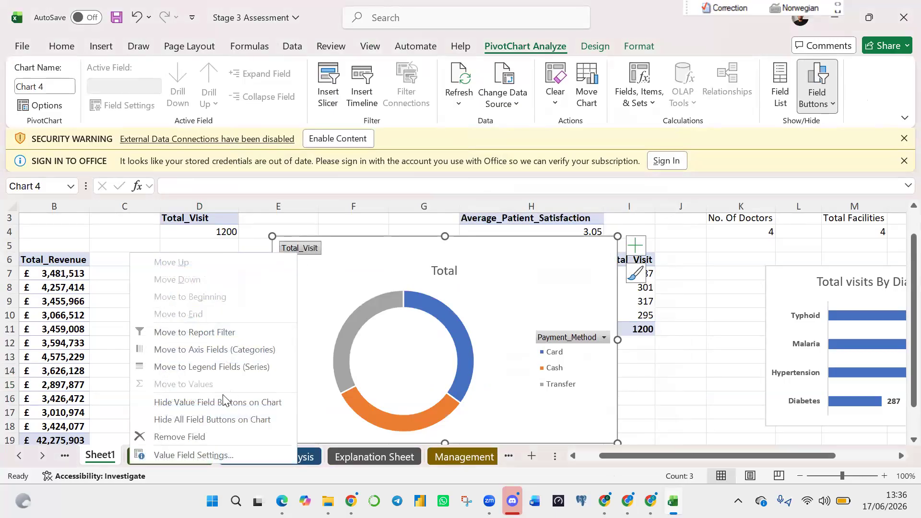
pyautogui.click(215, 418)
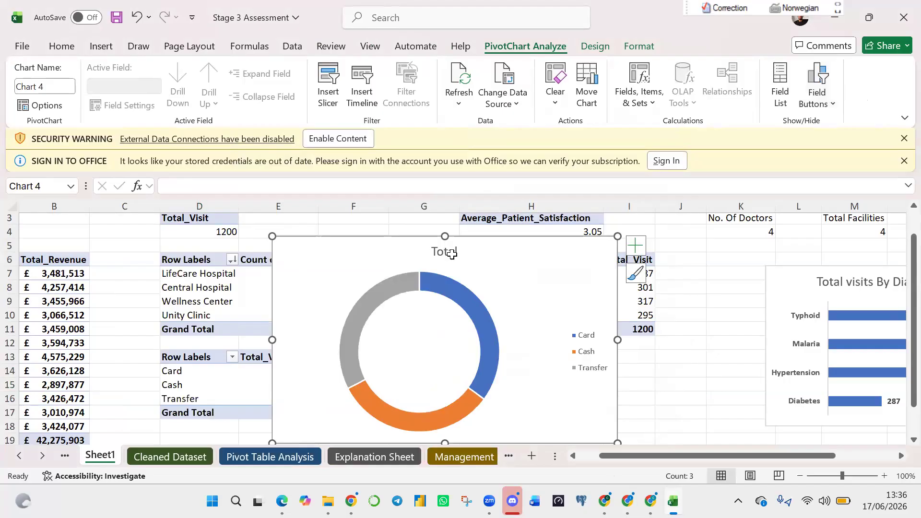
pyautogui.click(594, 342)
pyautogui.press('Delete')
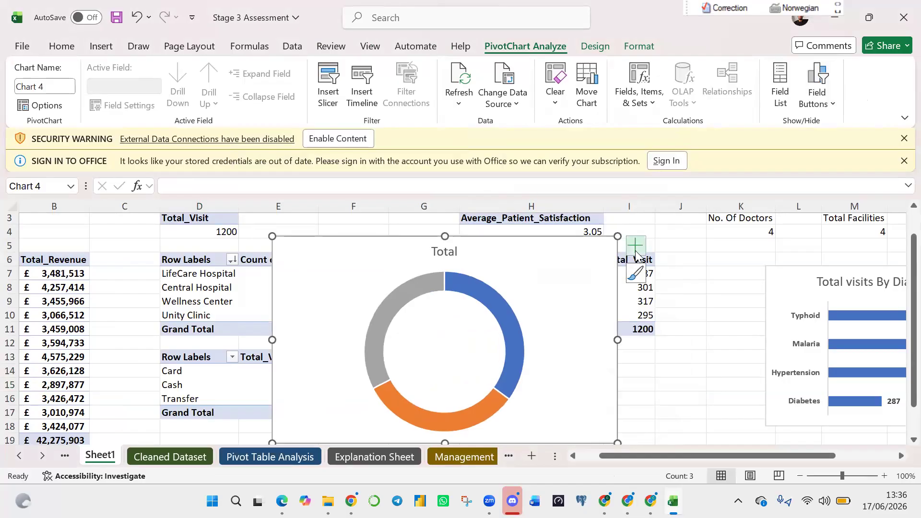
# Add data labels to the payment method doughnut chart and show them as data callouts.
pyautogui.click(635, 246)
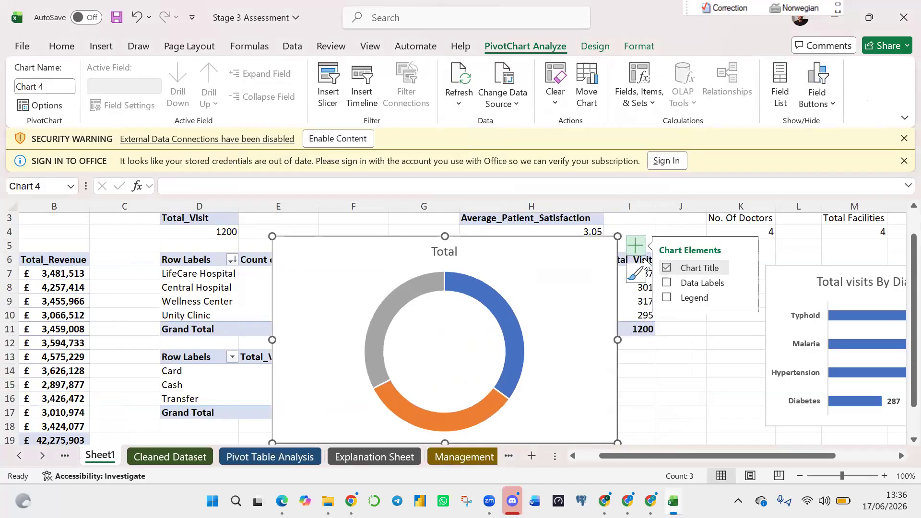
pyautogui.click(666, 284)
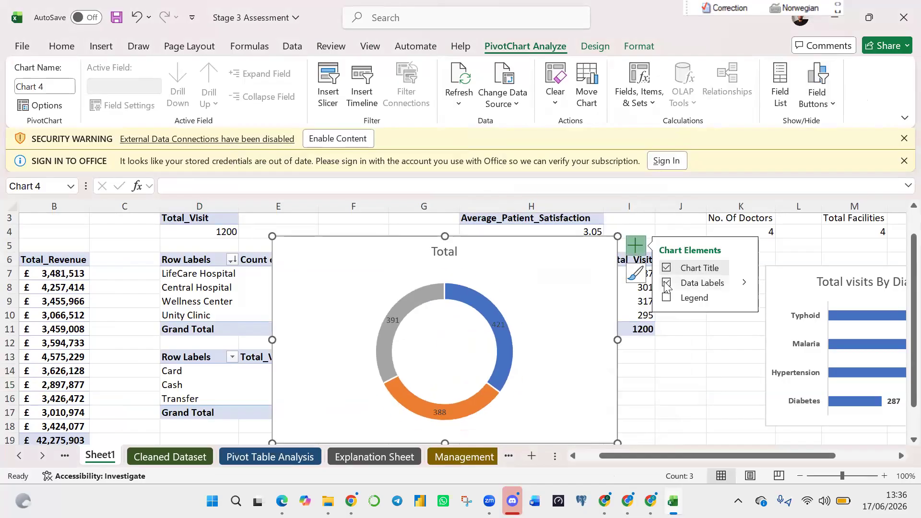
pyautogui.click(745, 286)
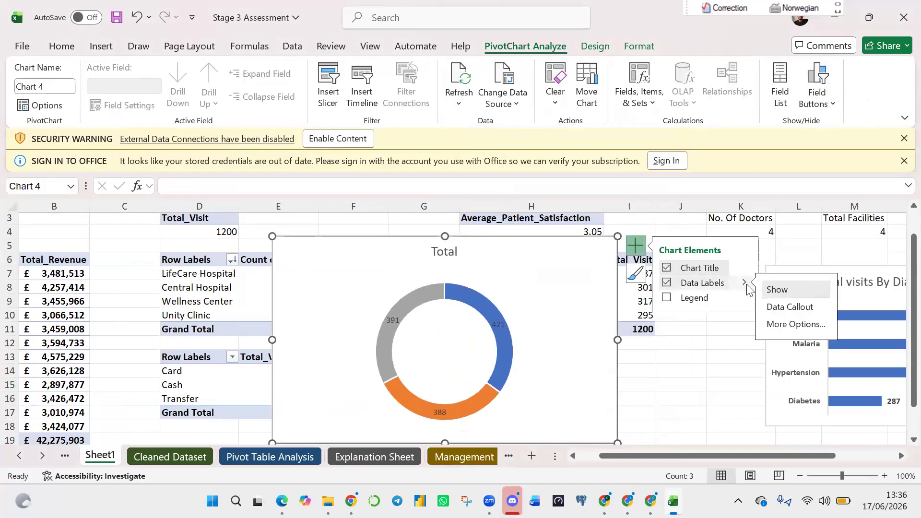
pyautogui.click(773, 308)
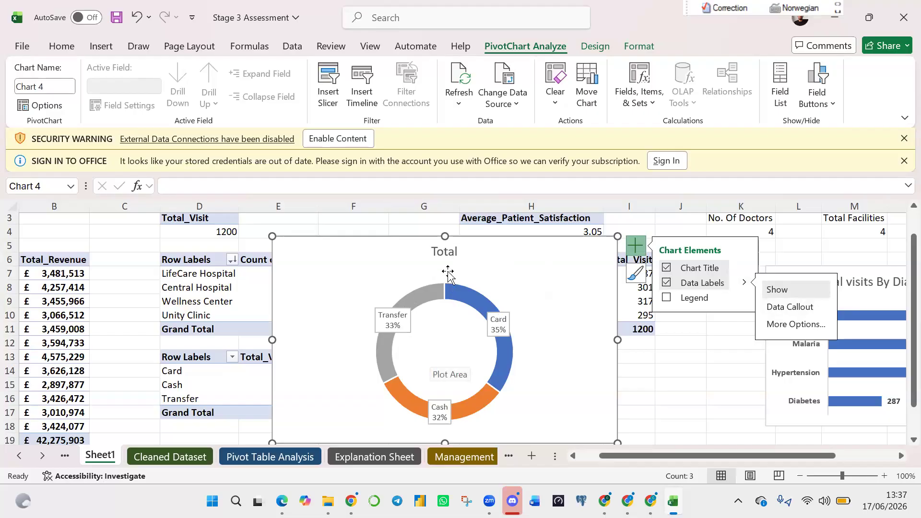
# Change the doughnut chart's title to "Total visits By Payment Method" and close the formatting pane.
pyautogui.doubleClick(449, 253)
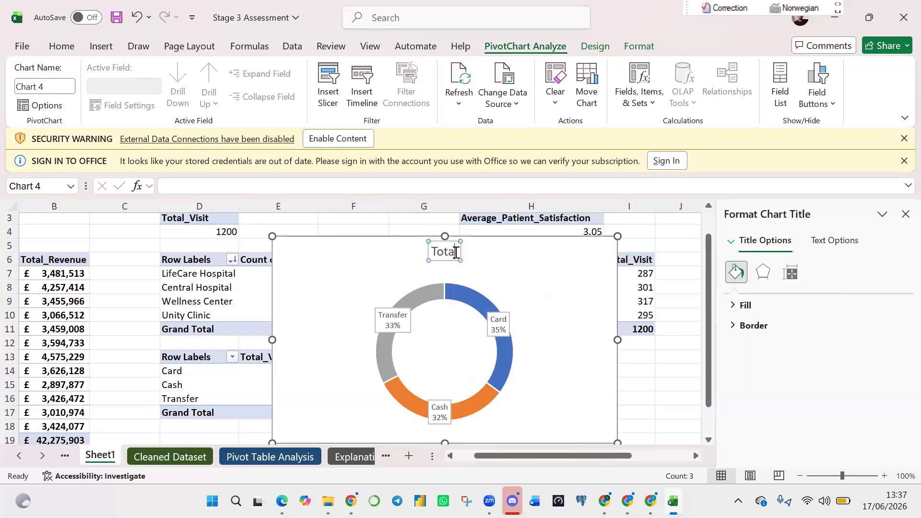
pyautogui.press('BackSpace')
pyautogui.press('BackSpace')
pyautogui.press('BackSpace')
pyautogui.press('BackSpace')
pyautogui.press('BackSpace')
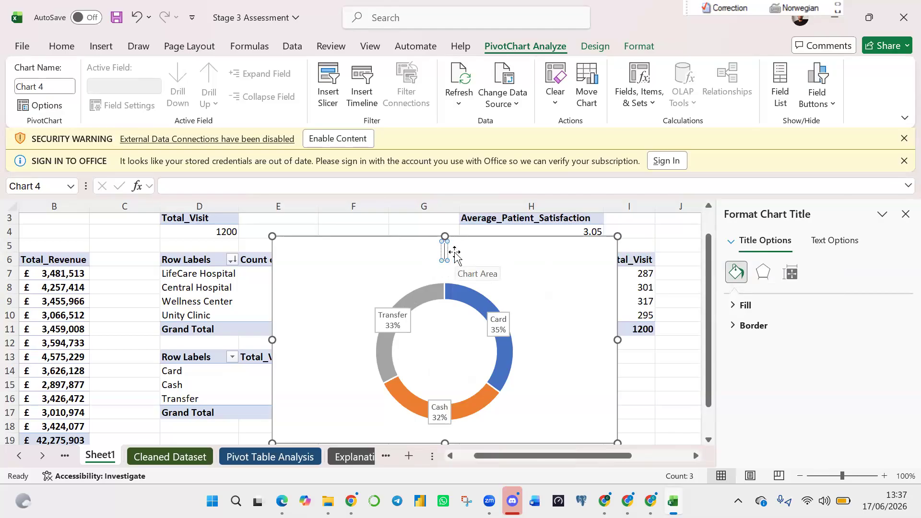
pyautogui.write('Total')
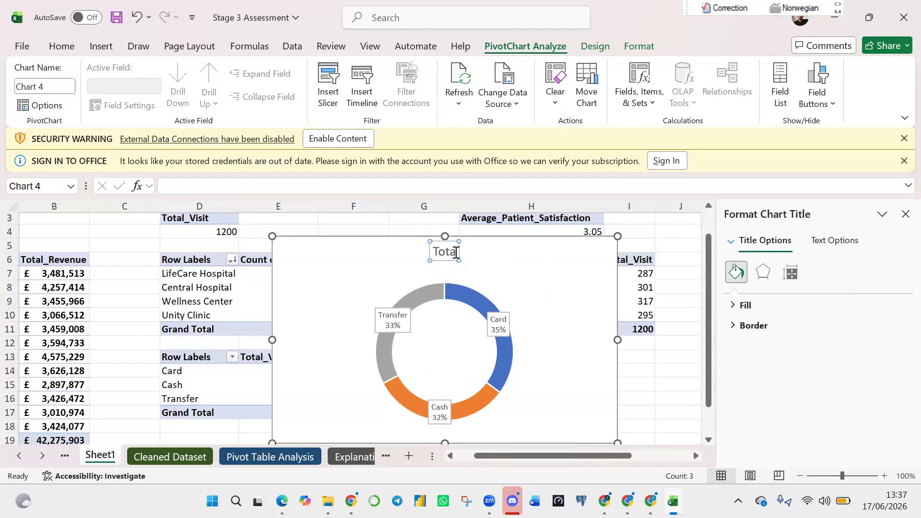
pyautogui.write(' vi')
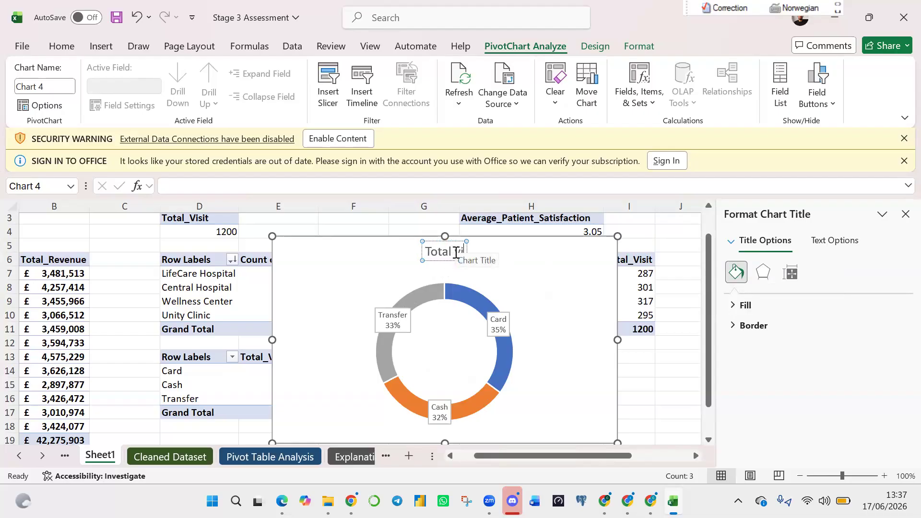
pyautogui.write('sits By Payment Method')
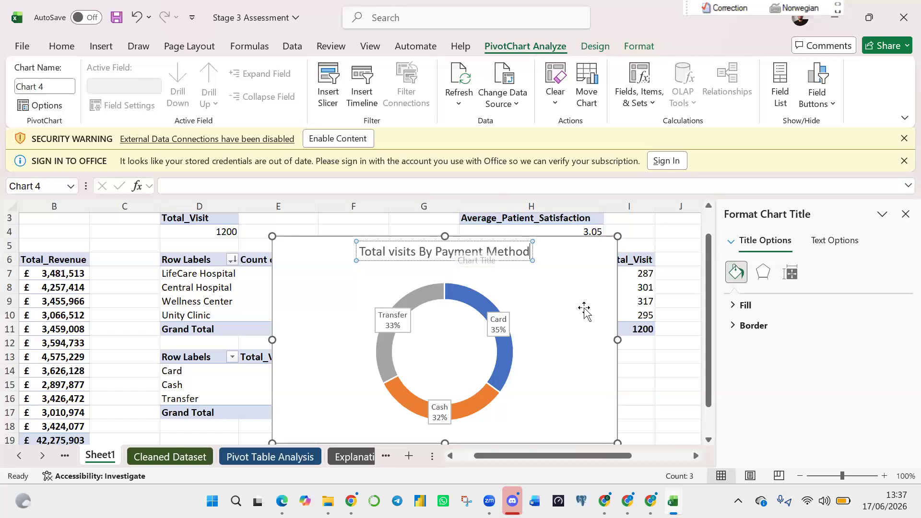
pyautogui.click(583, 307)
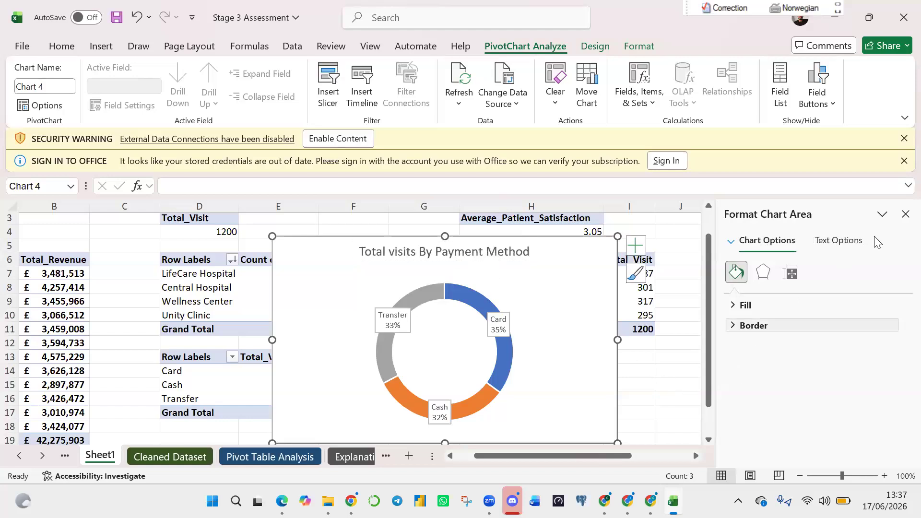
pyautogui.click(905, 214)
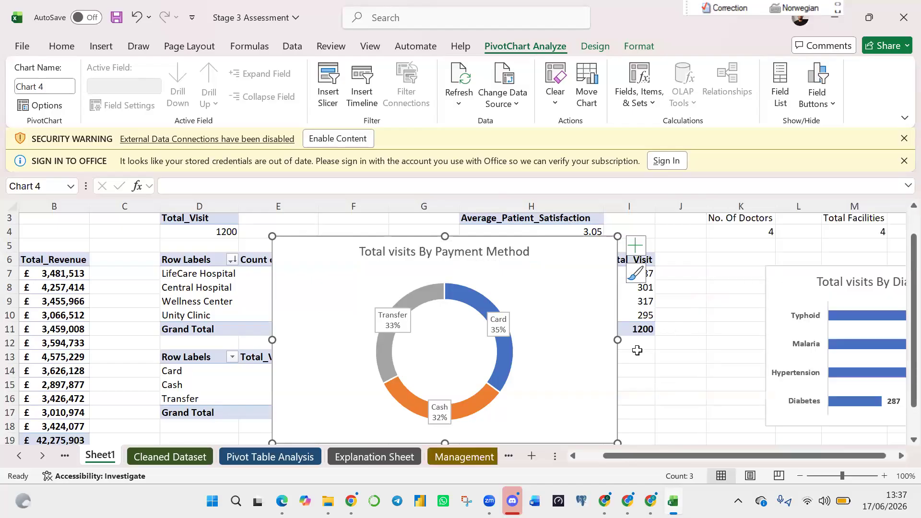
# Shrink the payment method doughnut chart in width and height and place it beside the pivot tables, over the diagnosis bar chart.
pyautogui.moveTo(617, 340); pyautogui.dragTo(536, 338)
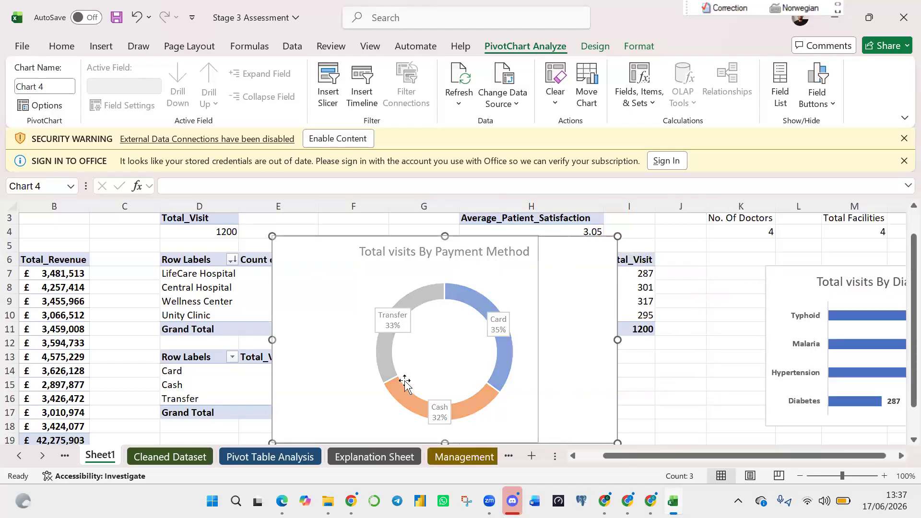
pyautogui.moveTo(401, 442); pyautogui.dragTo(398, 403)
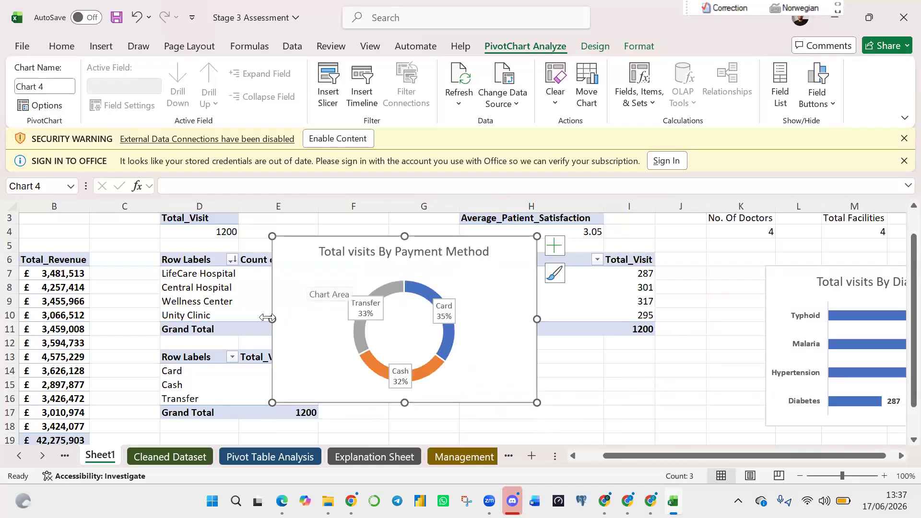
pyautogui.moveTo(365, 300); pyautogui.dragTo(717, 300)
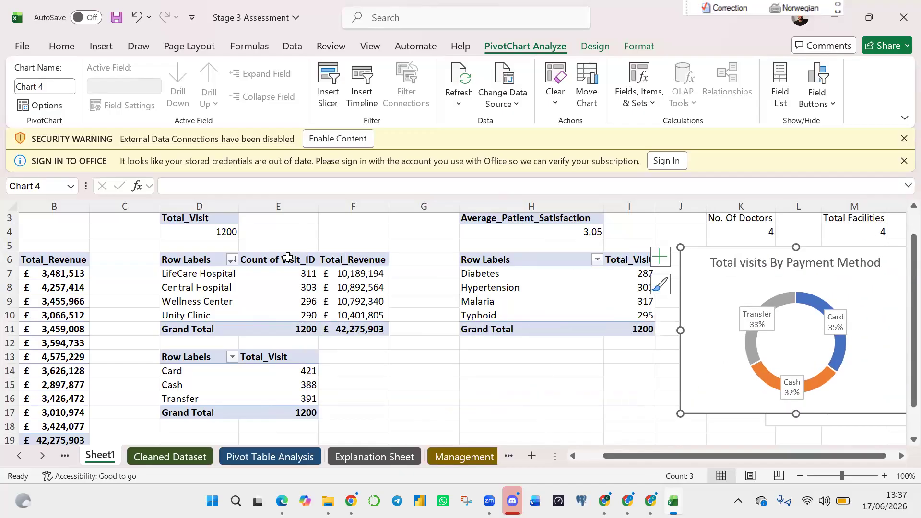
# Insert a Gender slicer for the payment method chart and move it up beside the facility pivot table.
pyautogui.click(325, 91)
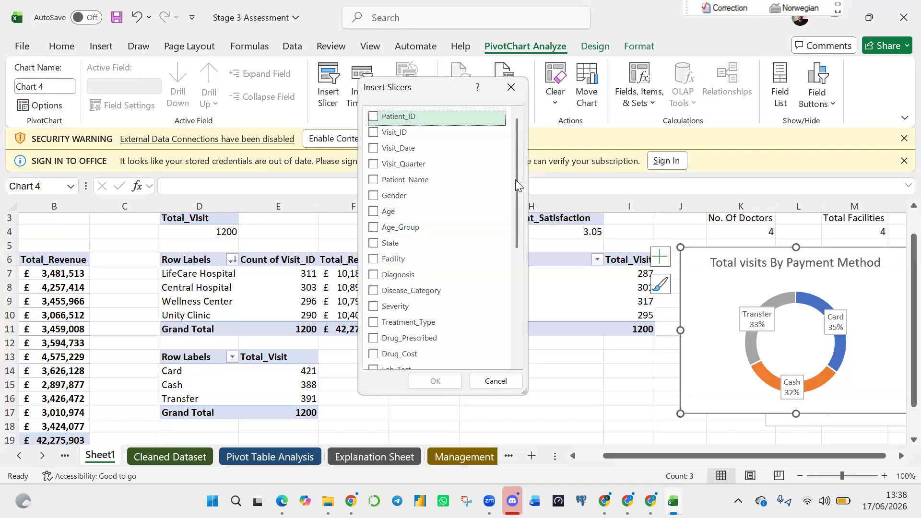
pyautogui.moveTo(516, 180); pyautogui.dragTo(518, 226)
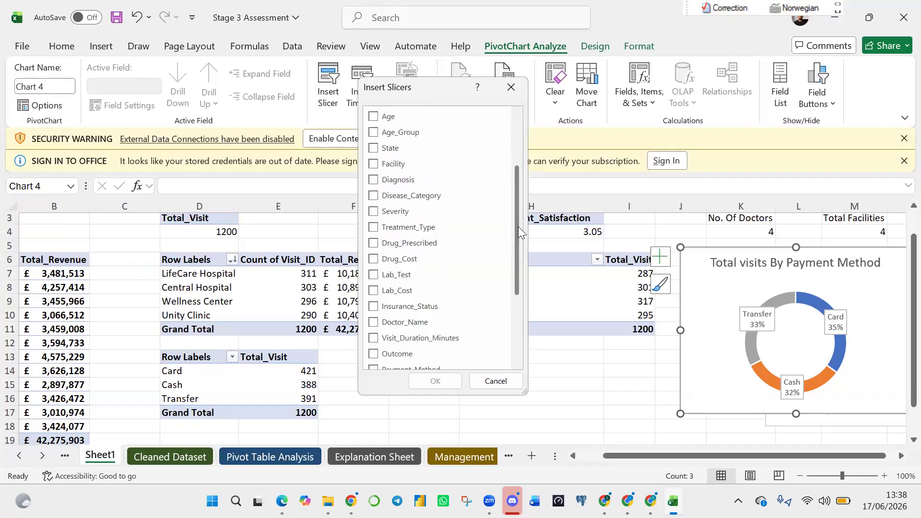
pyautogui.click(521, 143)
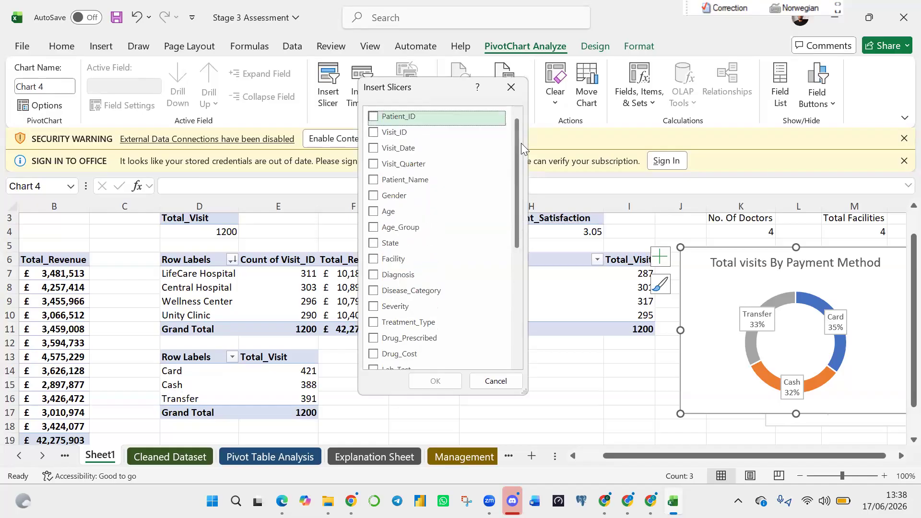
pyautogui.click(374, 197)
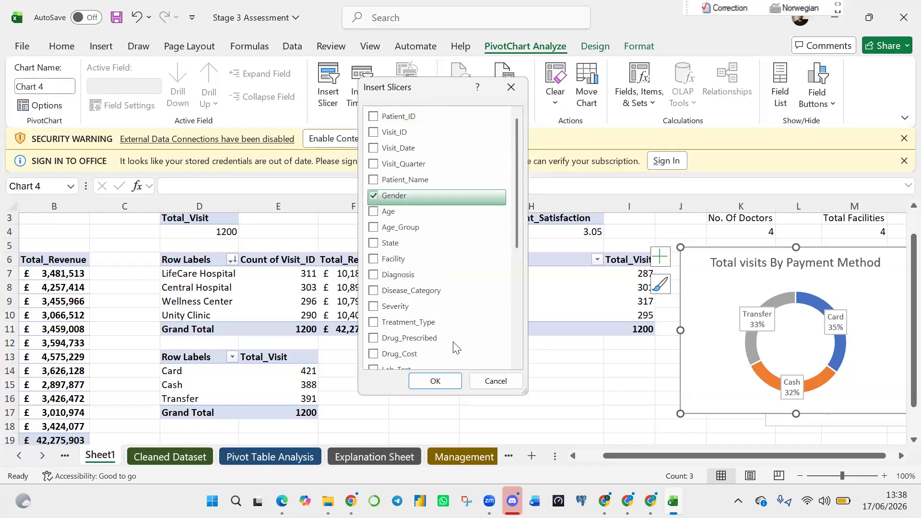
pyautogui.click(443, 381)
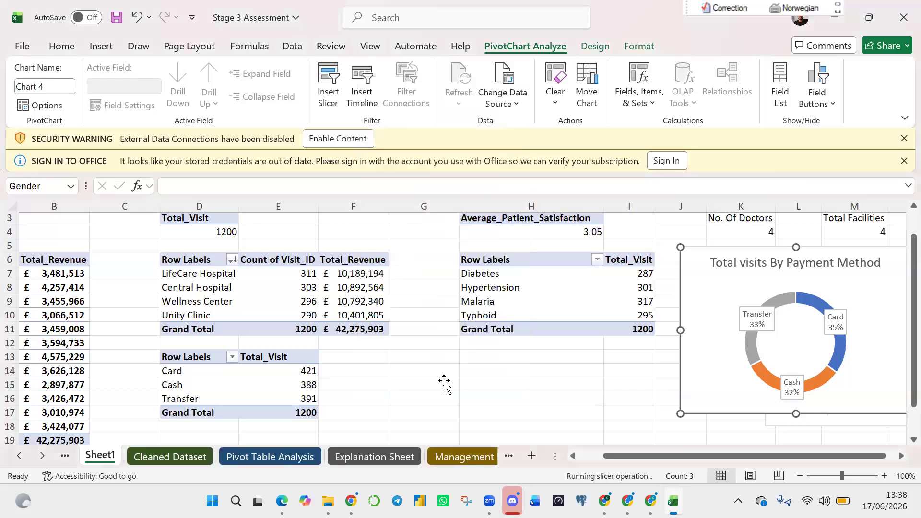
pyautogui.moveTo(472, 425); pyautogui.dragTo(464, 325)
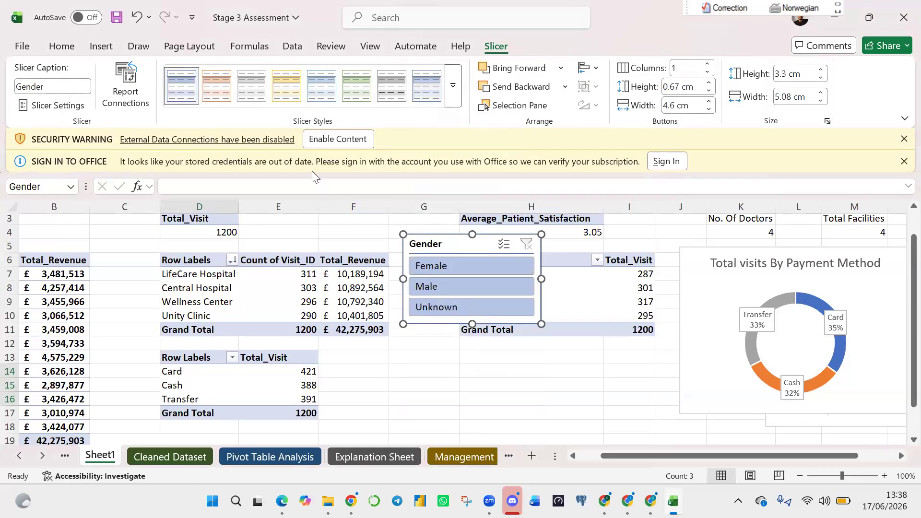
# Insert an Insurance_Status slicer for the payment method pivot table and place it directly below the Gender slicer.
pyautogui.click(699, 276)
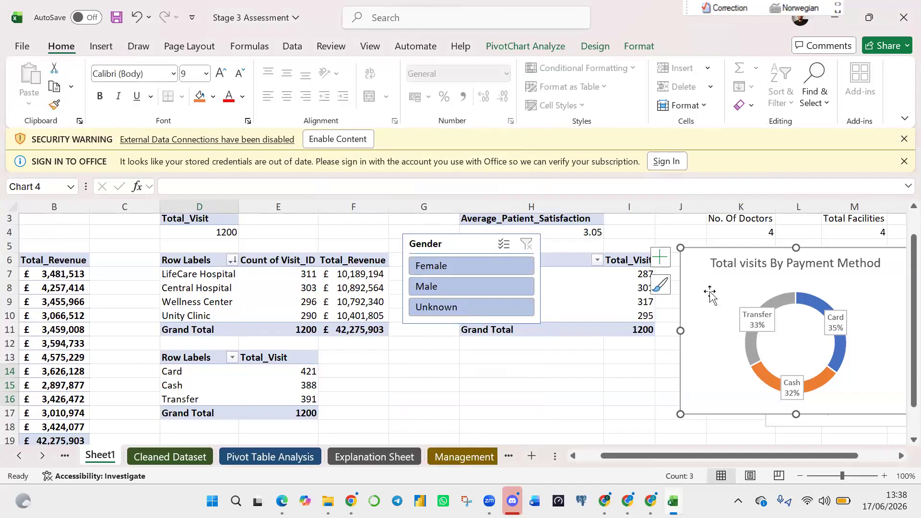
pyautogui.click(214, 383)
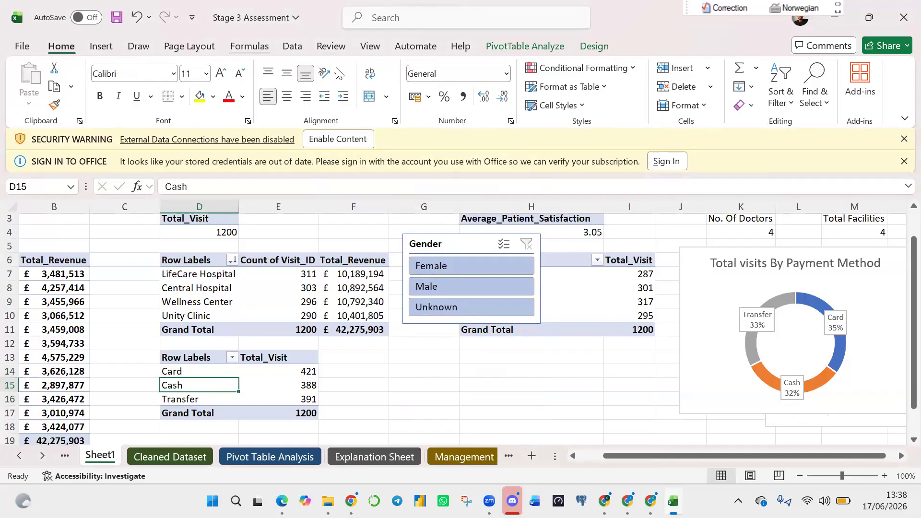
pyautogui.click(104, 50)
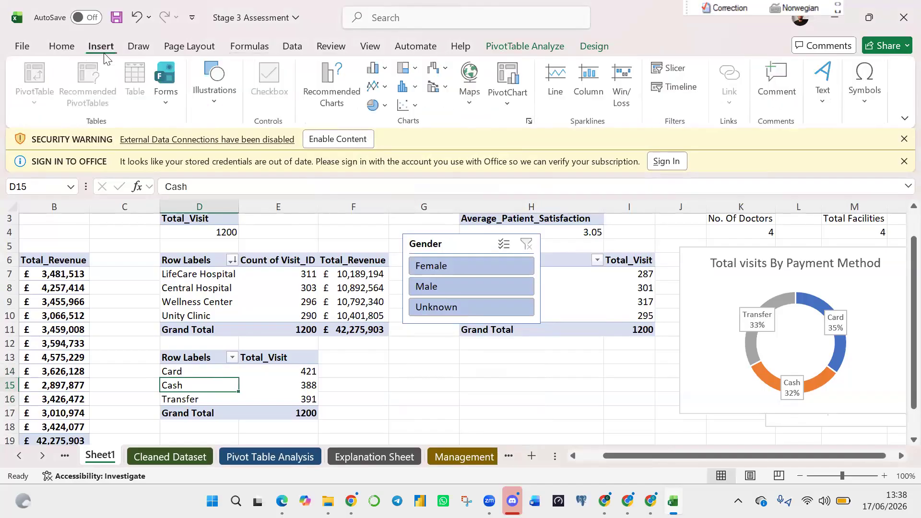
pyautogui.click(272, 381)
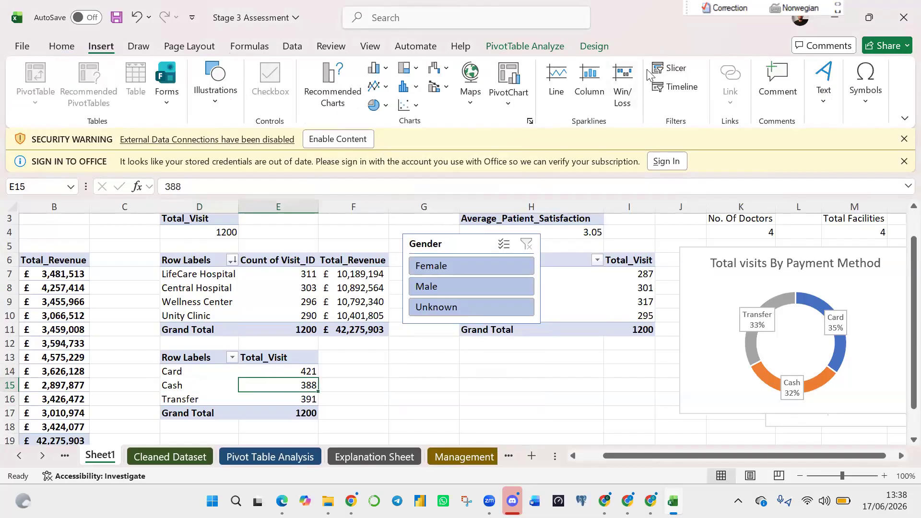
pyautogui.click(594, 47)
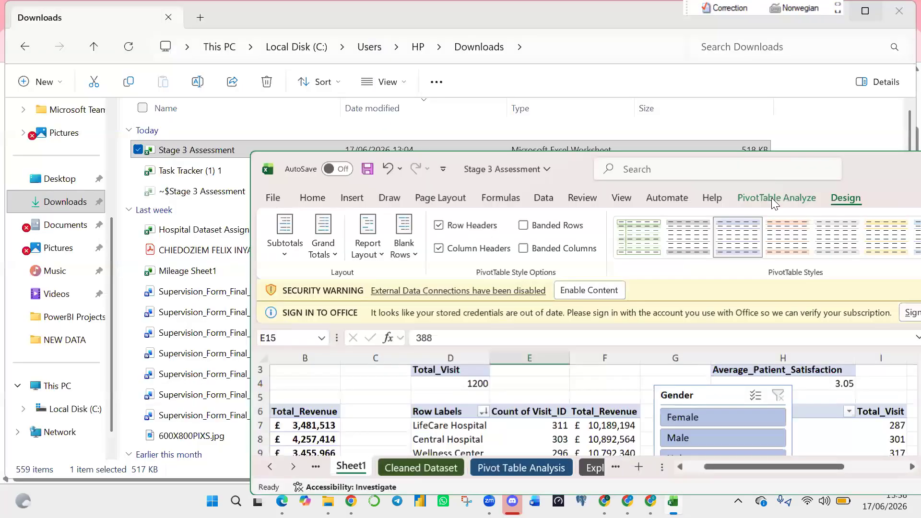
pyautogui.click(771, 198)
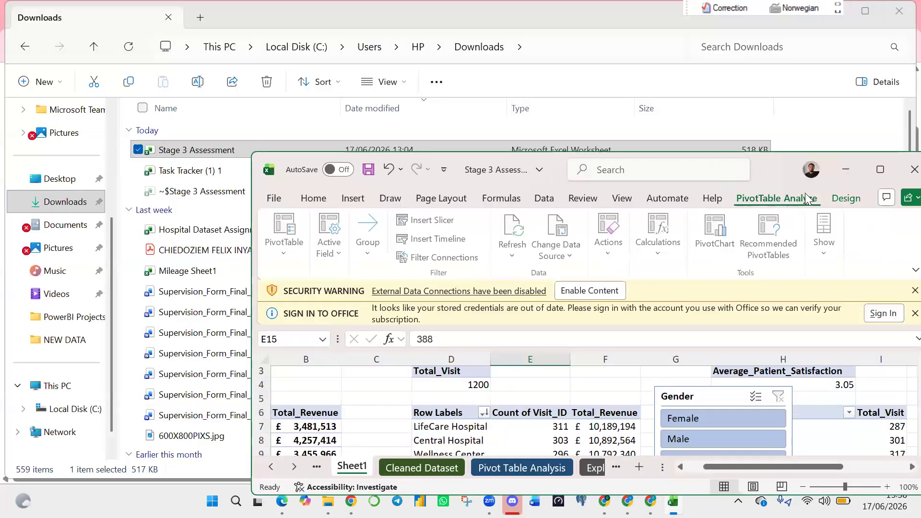
pyautogui.click(887, 170)
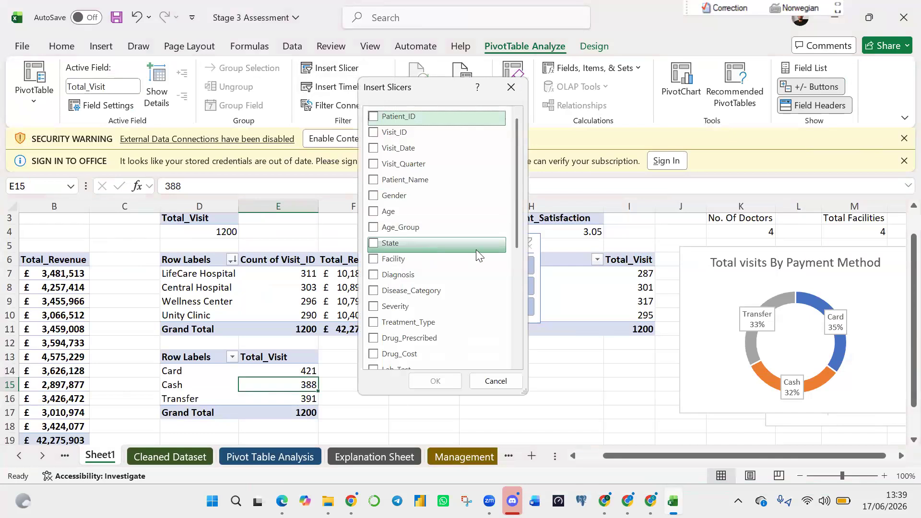
pyautogui.moveTo(516, 217); pyautogui.dragTo(520, 305)
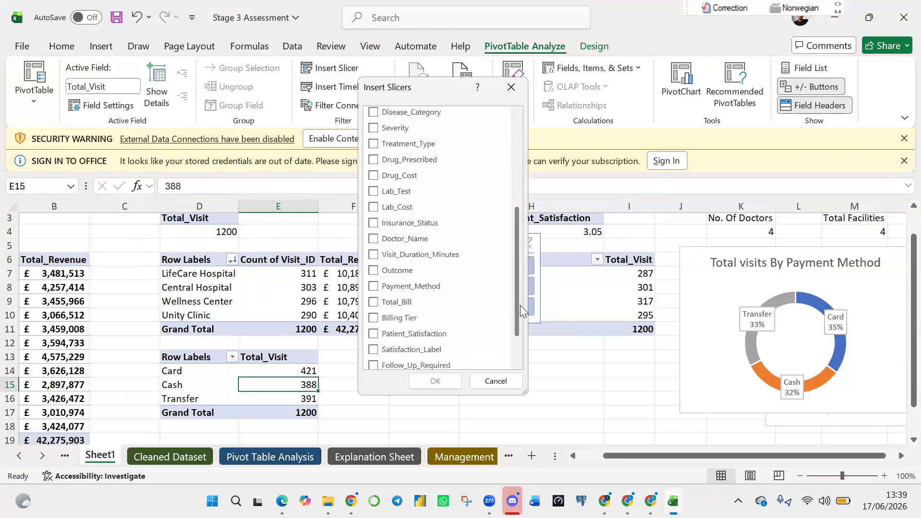
pyautogui.click(374, 225)
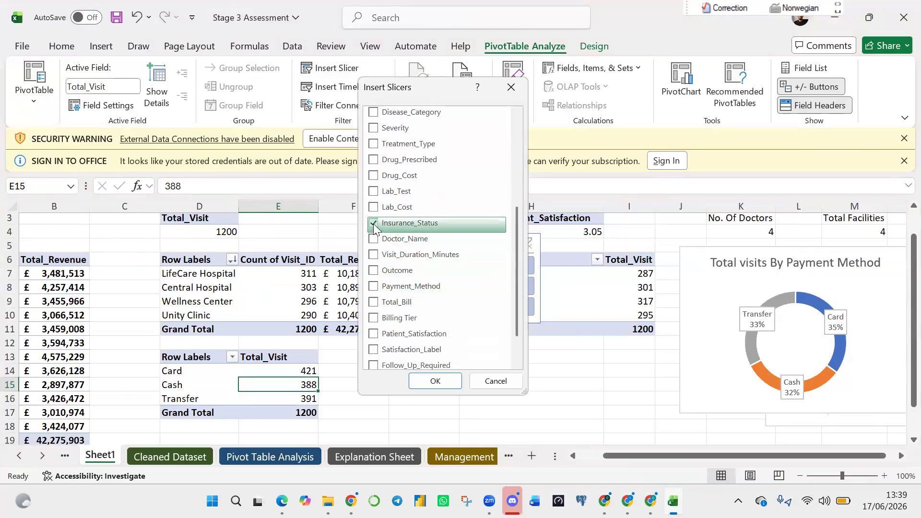
pyautogui.click(440, 379)
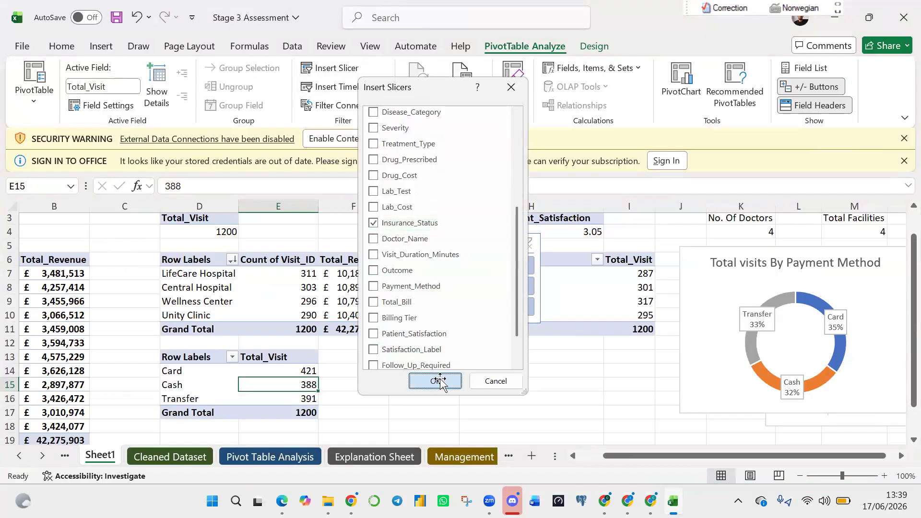
pyautogui.moveTo(472, 424); pyautogui.dragTo(466, 305)
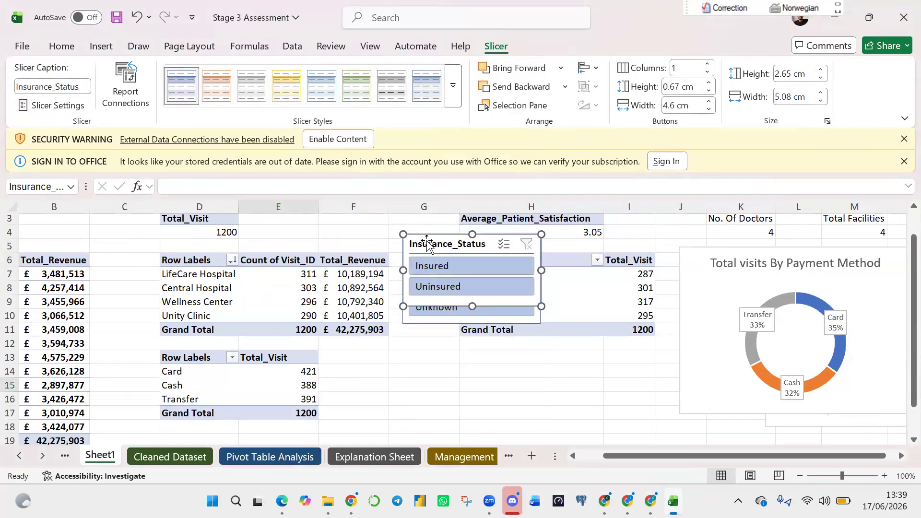
pyautogui.moveTo(451, 350); pyautogui.dragTo(428, 334)
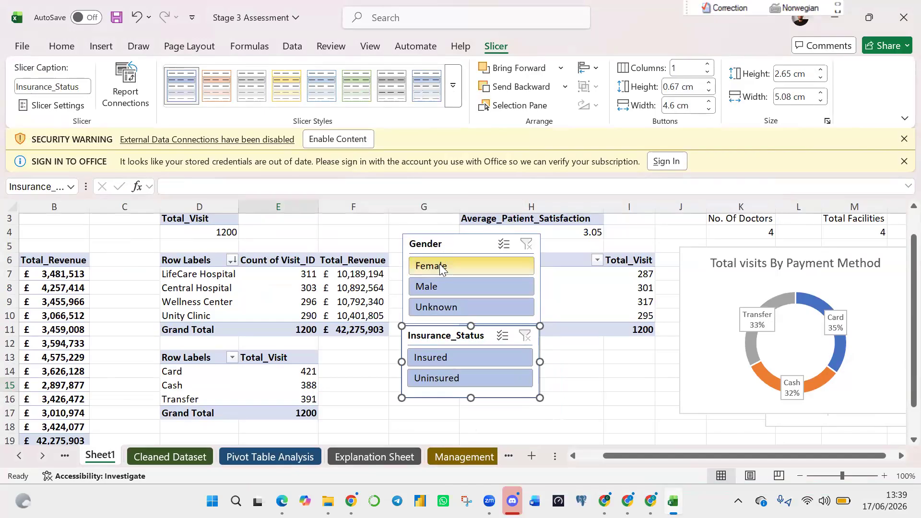
# In the Insurance_Status slicer's report connections, select PivotTable1, PivotTable10, PivotTable11 and PivotTable2 of the Pivot Table Analysis sheet.
pyautogui.click(125, 85)
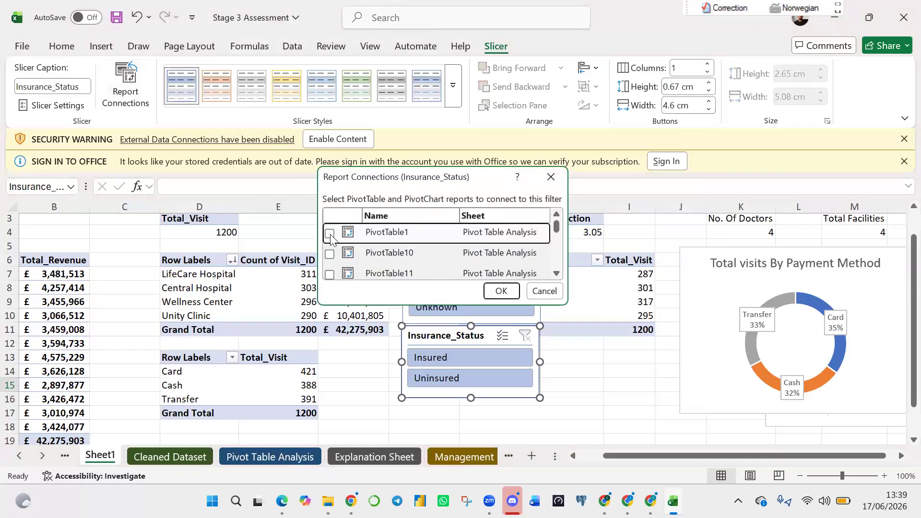
pyautogui.click(330, 235)
pyautogui.click(330, 255)
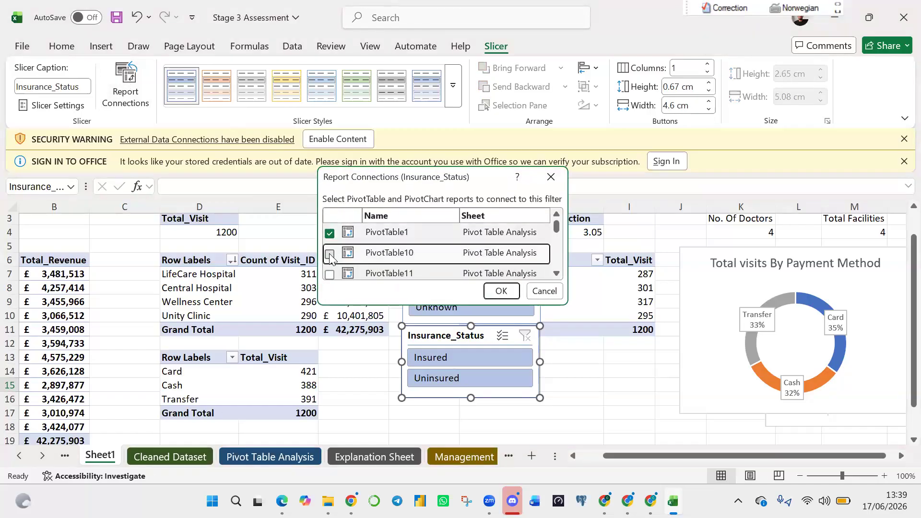
pyautogui.click(330, 274)
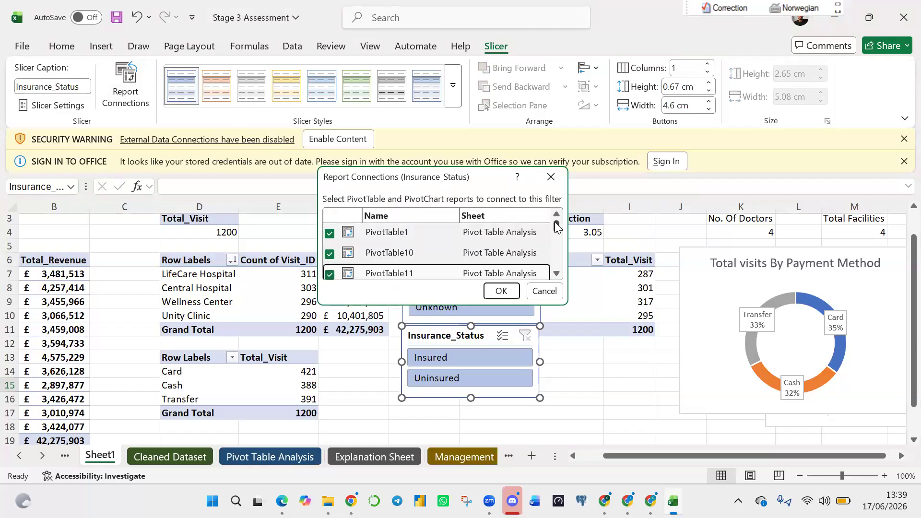
pyautogui.moveTo(556, 231)
pyautogui.mouseDown()
pyautogui.moveTo(558, 244)
pyautogui.moveTo(556, 234)
pyautogui.mouseUp()
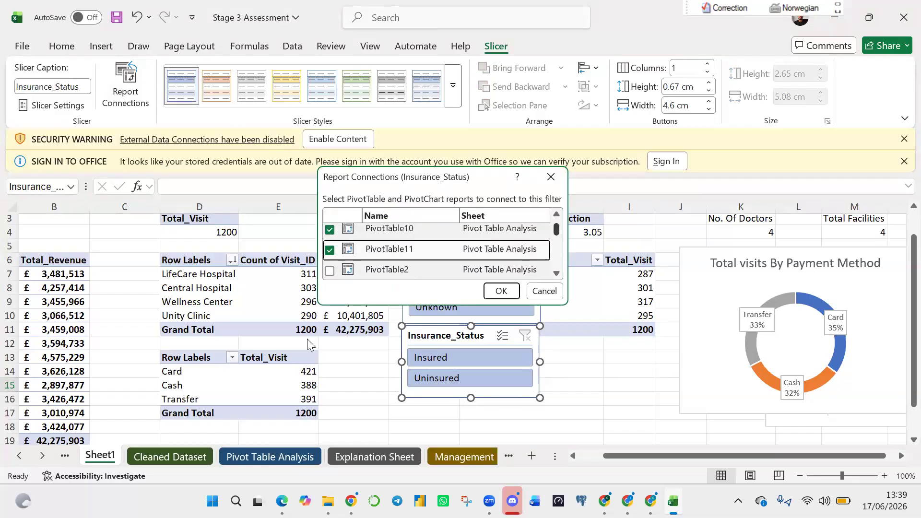
pyautogui.click(330, 270)
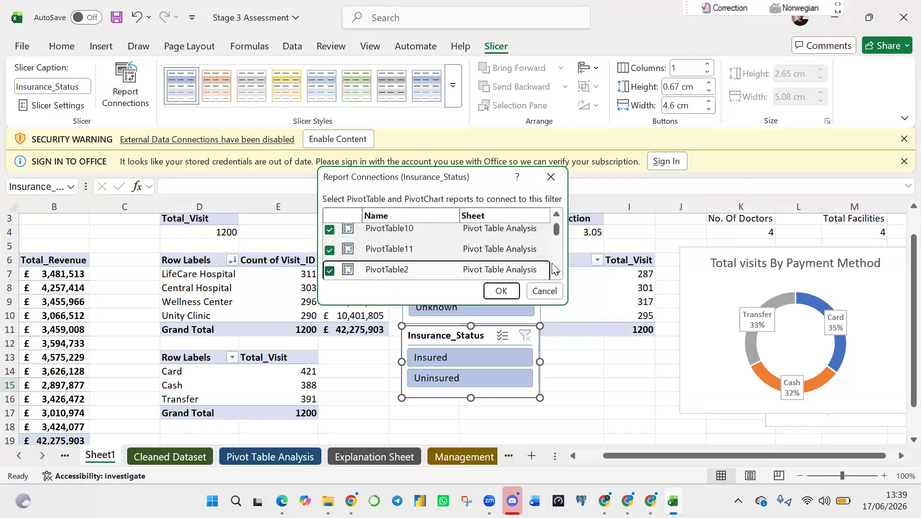
# Also connect the Insurance_Status slicer to PivotTable4 through PivotTable9 of the Pivot Table Analysis sheet.
pyautogui.scroll(-4, 558, 273)
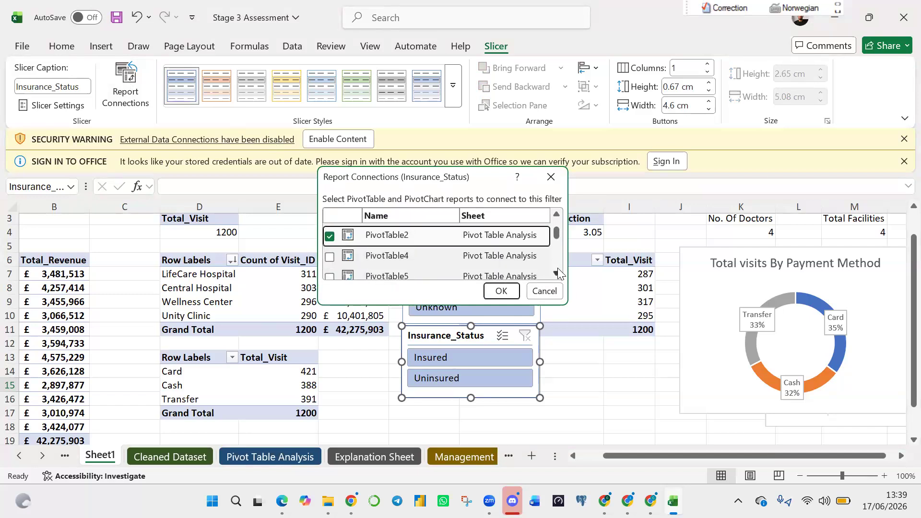
pyautogui.click(330, 234)
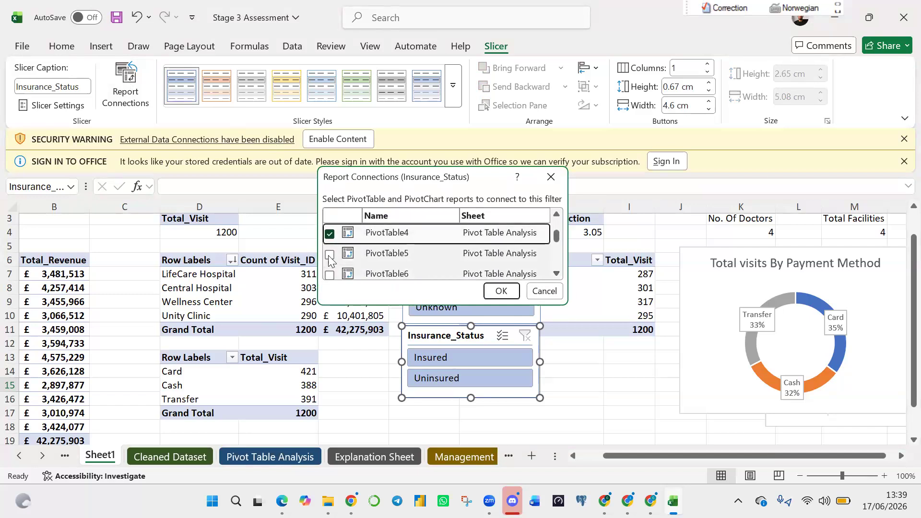
pyautogui.click(329, 257)
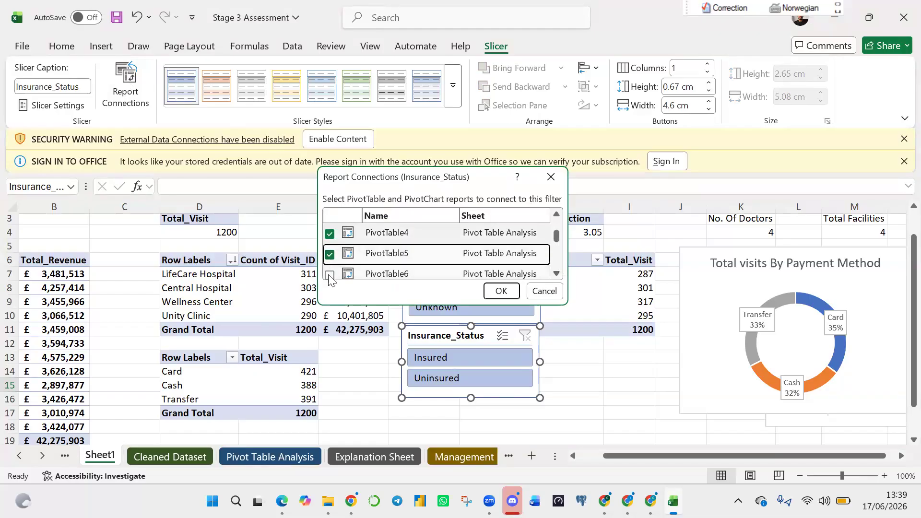
pyautogui.click(329, 277)
pyautogui.click(557, 273)
pyautogui.click(557, 273)
pyautogui.click(556, 273)
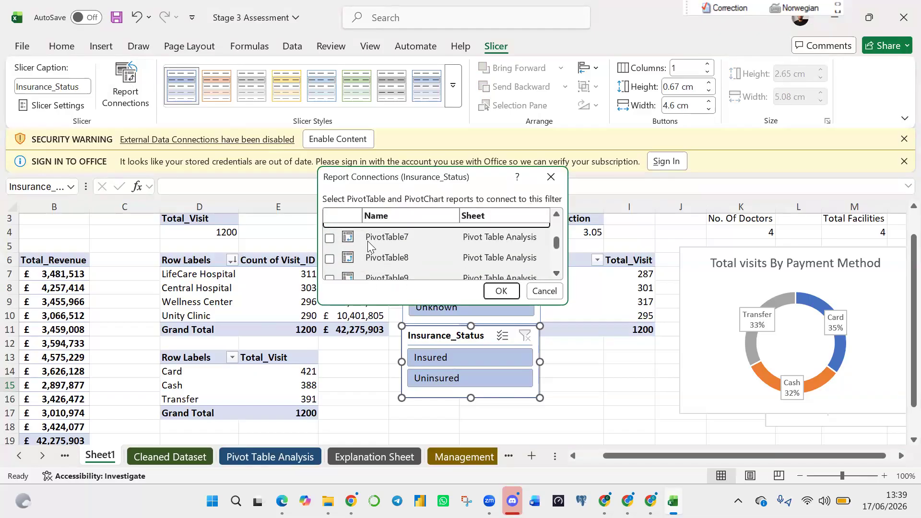
pyautogui.click(329, 239)
pyautogui.click(329, 259)
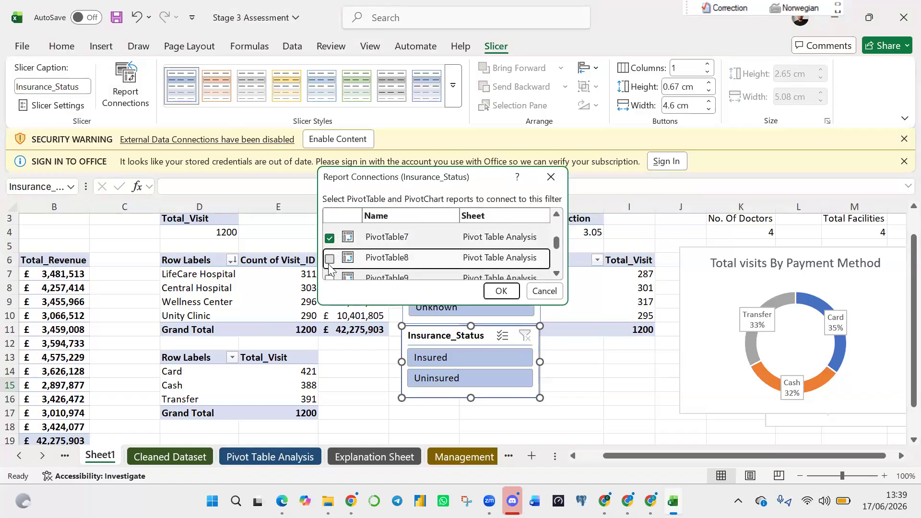
pyautogui.click(329, 278)
# Add PivotTable1 and PivotTable2 of Sheet1 to the Insurance_Status slicer's report connections.
pyautogui.click(557, 274)
pyautogui.click(556, 273)
pyautogui.click(557, 273)
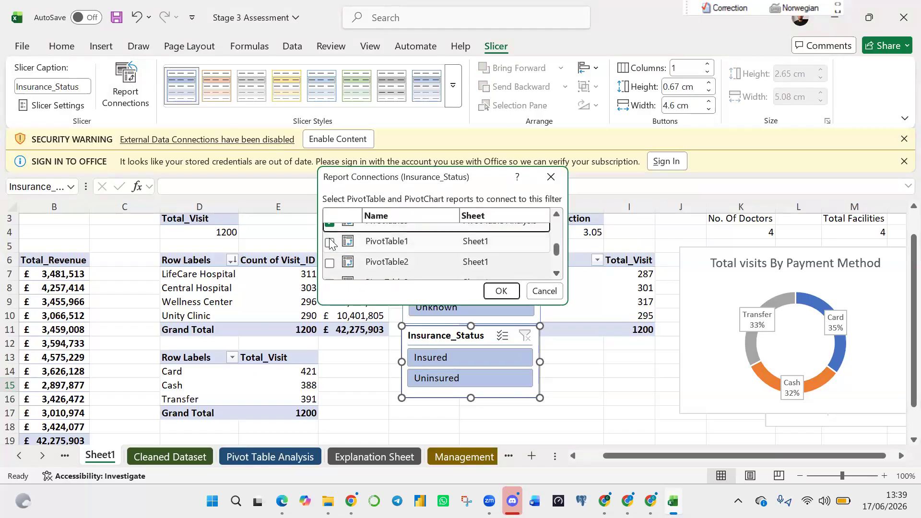
pyautogui.click(329, 242)
pyautogui.click(329, 263)
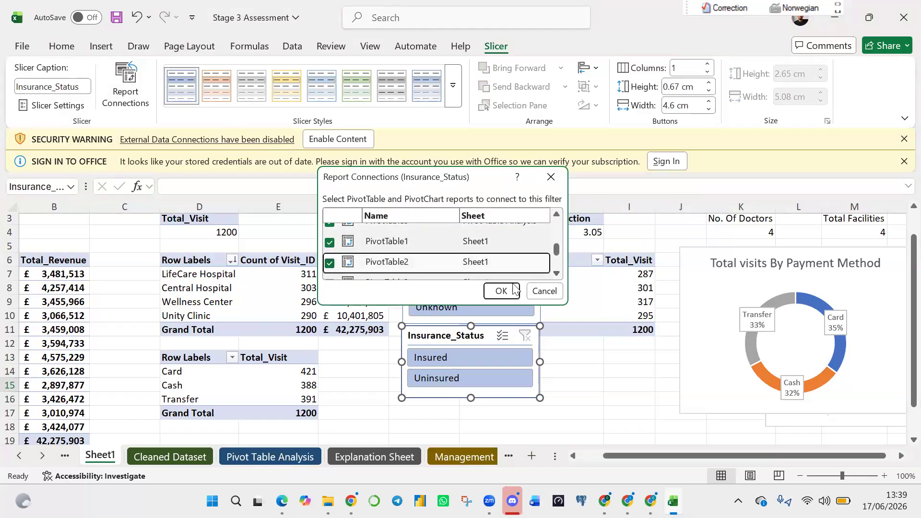
# Connect the Insurance_Status slicer to PivotTable3, PivotTable6, PivotTable7 and PivotTable8 of Sheet1 and apply the report connections.
pyautogui.click(557, 274)
pyautogui.click(556, 274)
pyautogui.click(557, 273)
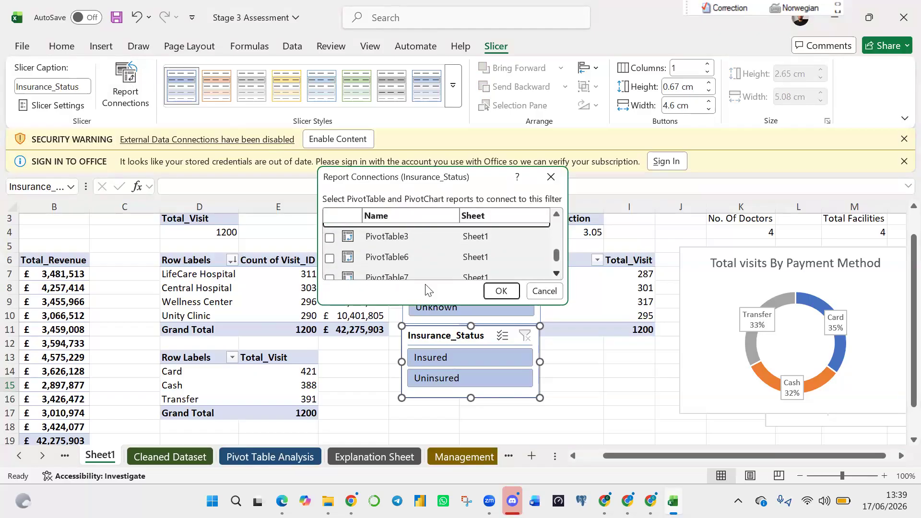
pyautogui.click(332, 236)
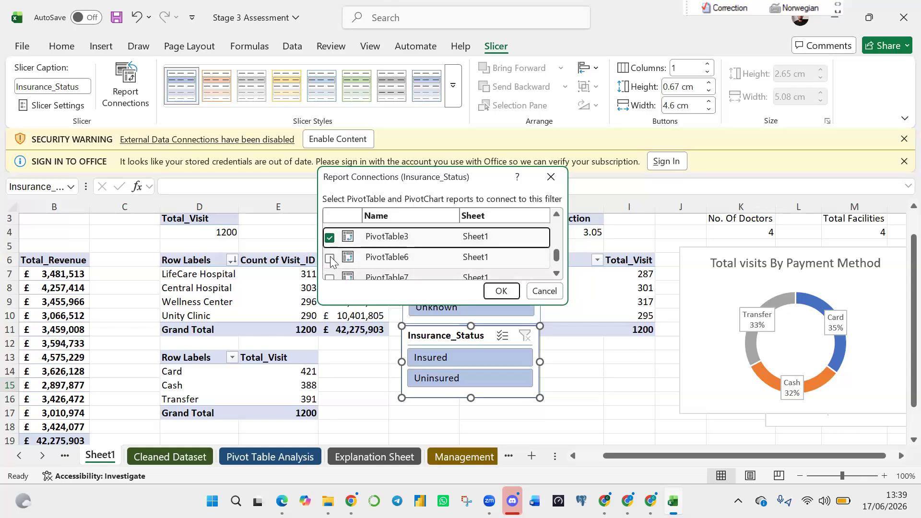
pyautogui.click(330, 259)
pyautogui.click(329, 278)
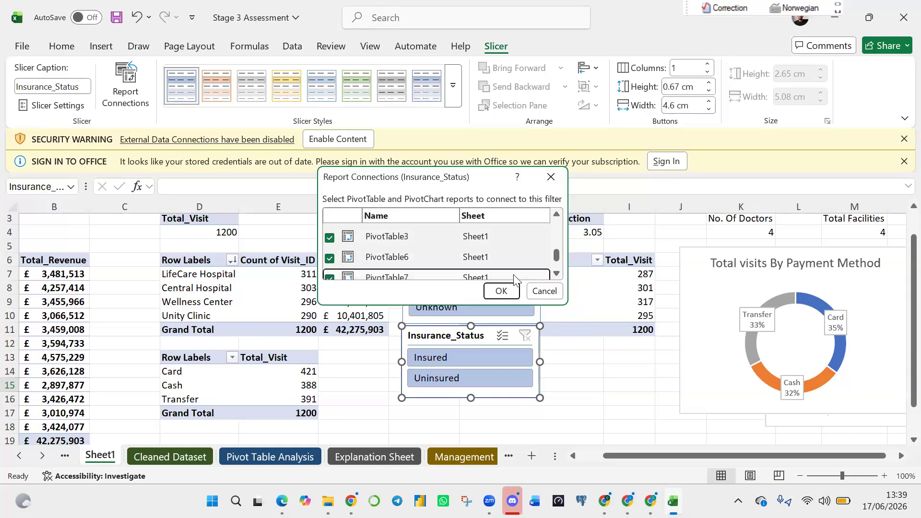
pyautogui.click(557, 273)
pyautogui.click(557, 273)
pyautogui.click(557, 272)
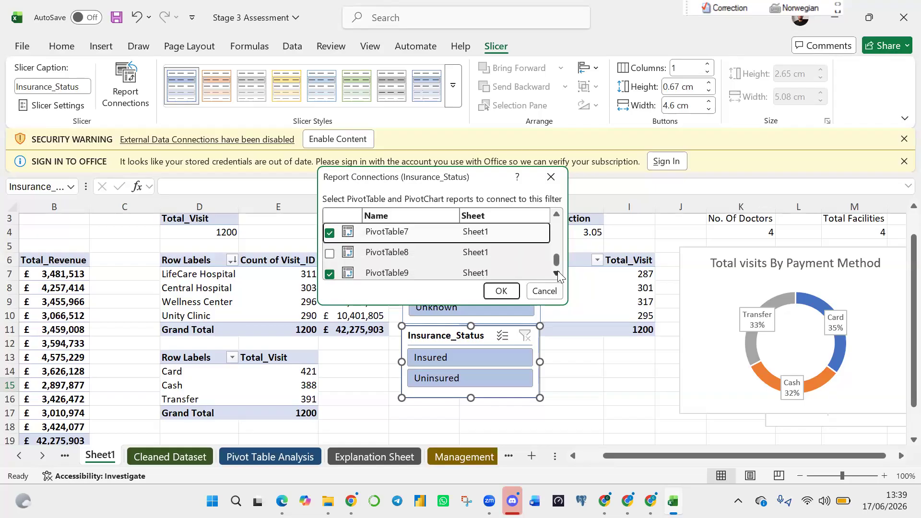
pyautogui.click(331, 249)
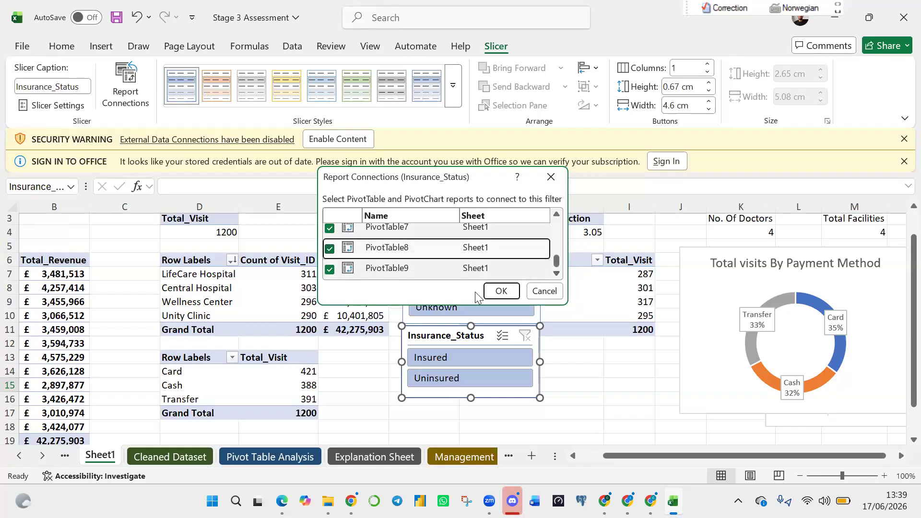
pyautogui.click(501, 292)
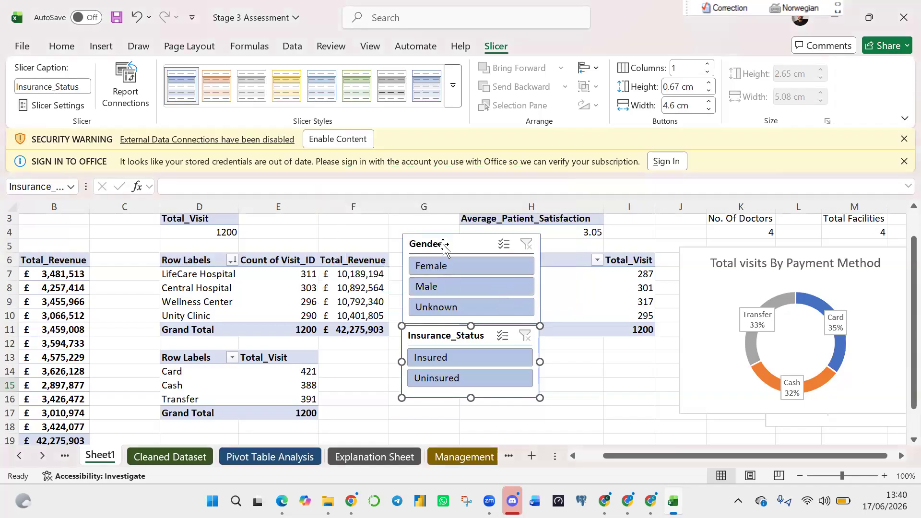
# In the Gender slicer's report connections, select PivotTable1, PivotTable10, PivotTable11, PivotTable2 and PivotTable4 of the Pivot Table Analysis sheet.
pyautogui.click(462, 241)
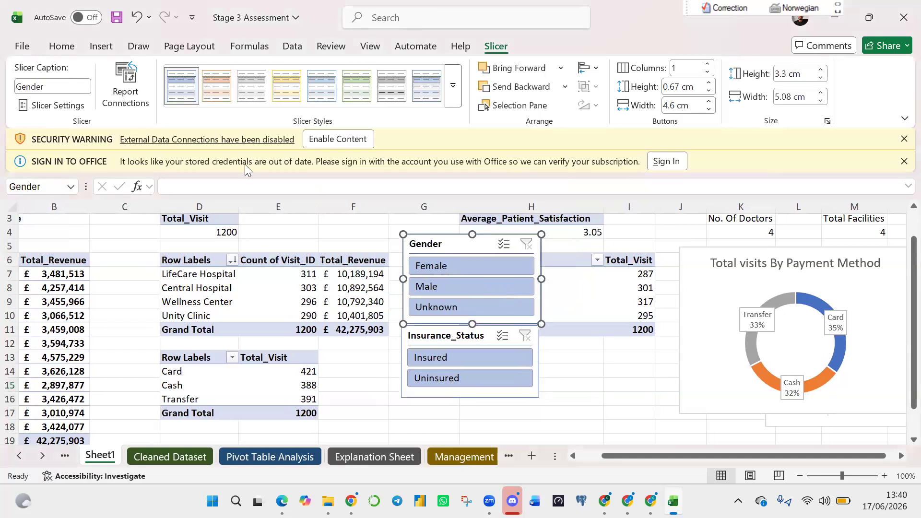
pyautogui.click(129, 79)
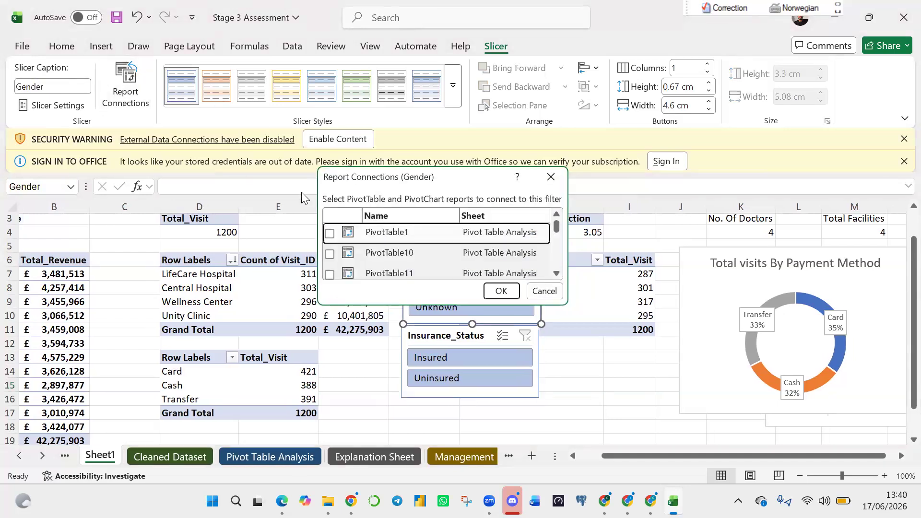
pyautogui.click(330, 233)
pyautogui.click(329, 254)
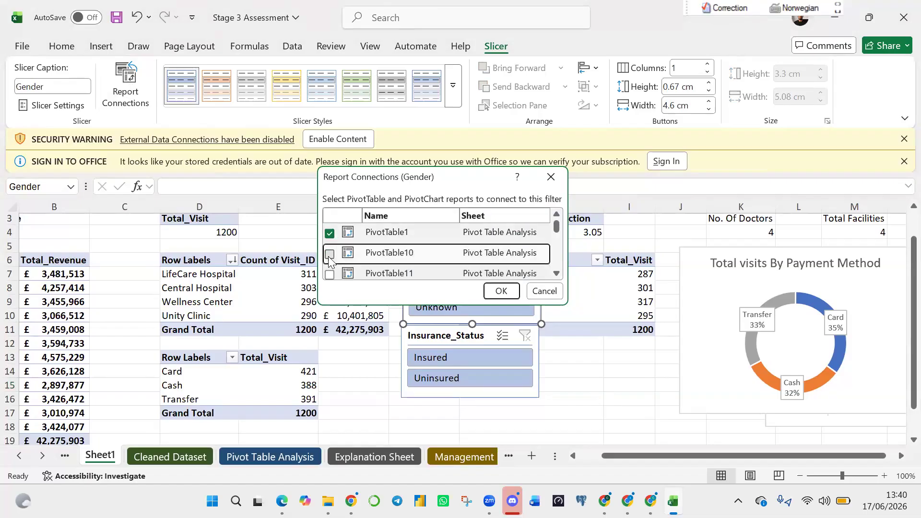
pyautogui.click(330, 275)
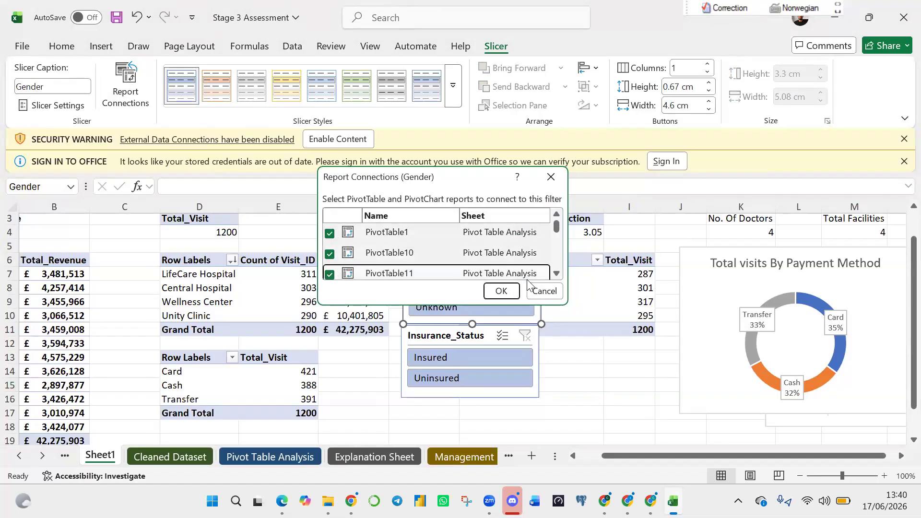
pyautogui.click(556, 273)
pyautogui.click(556, 273)
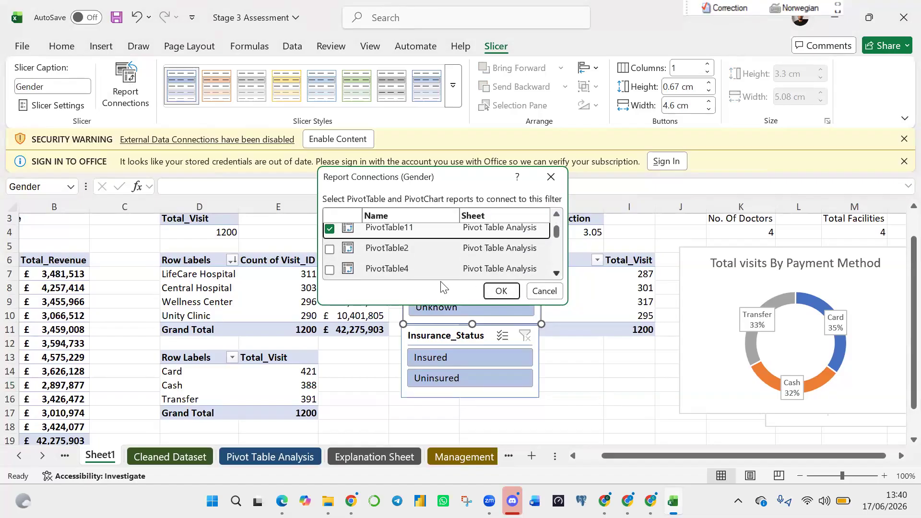
pyautogui.click(329, 249)
pyautogui.click(330, 270)
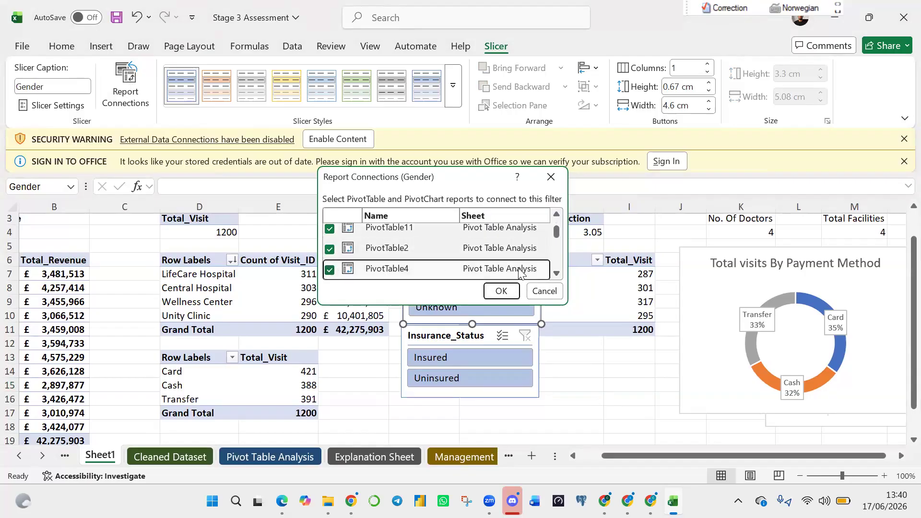
# Also connect the Gender slicer to PivotTable5 through PivotTable9 of the Pivot Table Analysis sheet.
pyautogui.click(556, 273)
pyautogui.click(556, 273)
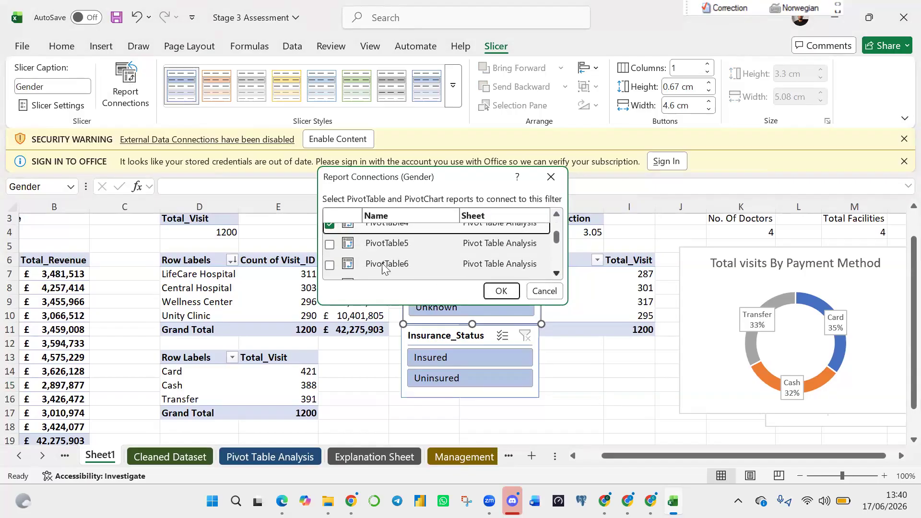
pyautogui.click(329, 243)
pyautogui.click(329, 264)
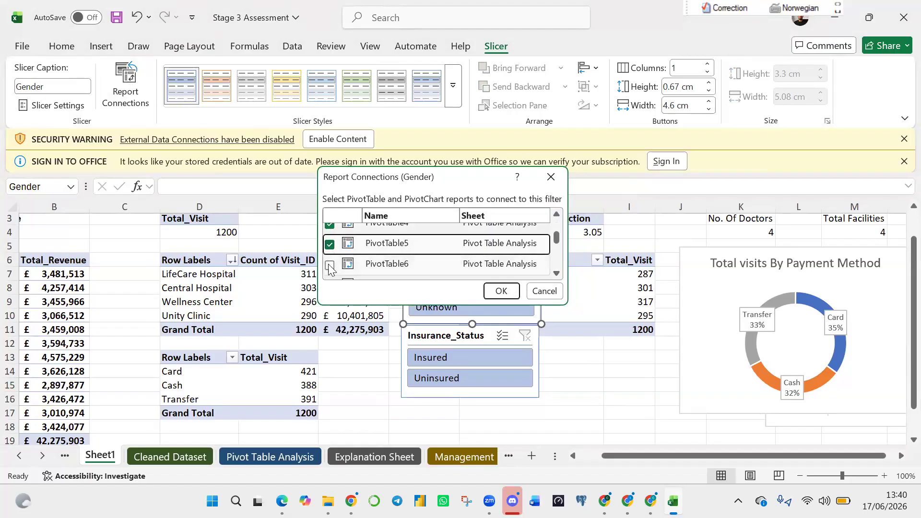
pyautogui.click(556, 274)
pyautogui.click(556, 273)
pyautogui.click(329, 240)
pyautogui.click(329, 260)
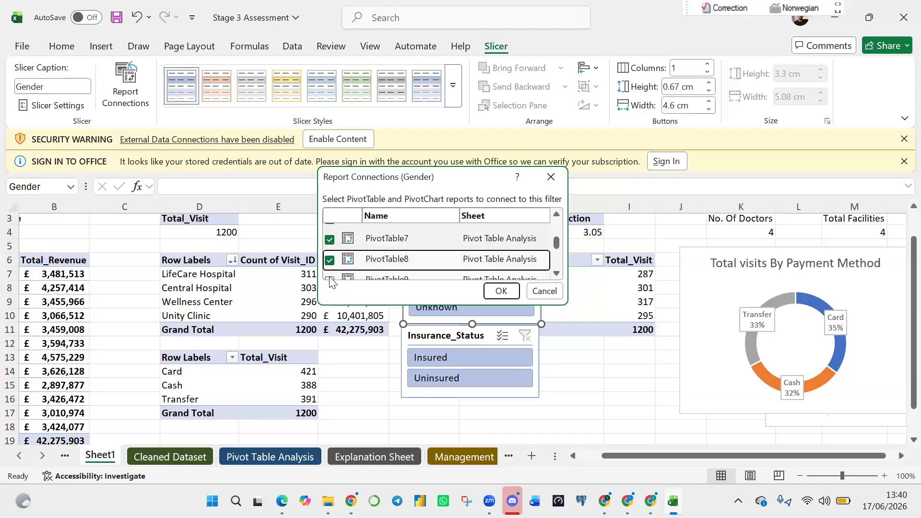
pyautogui.click(330, 280)
# Add PivotTable1, PivotTable2 and PivotTable3 of Sheet1 to the Gender slicer's report connections.
pyautogui.click(556, 273)
pyautogui.click(556, 275)
pyautogui.click(556, 274)
pyautogui.click(330, 233)
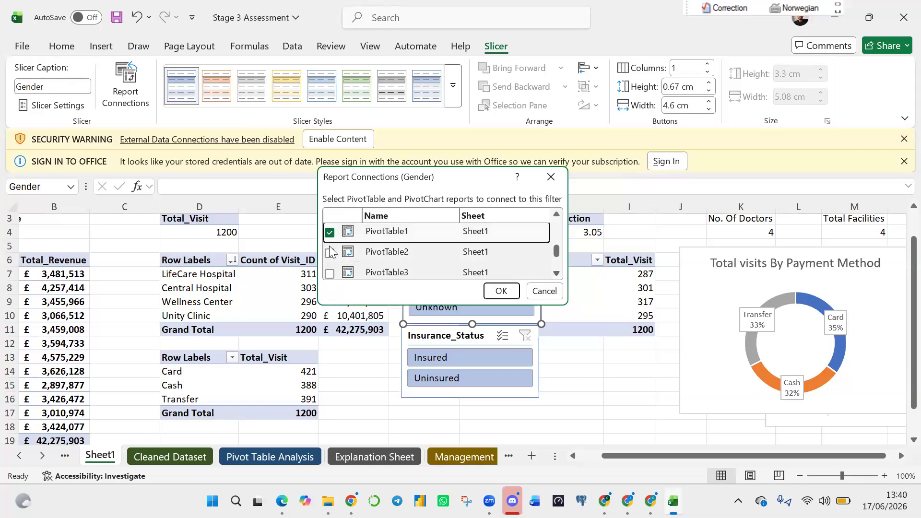
pyautogui.click(330, 252)
pyautogui.click(330, 273)
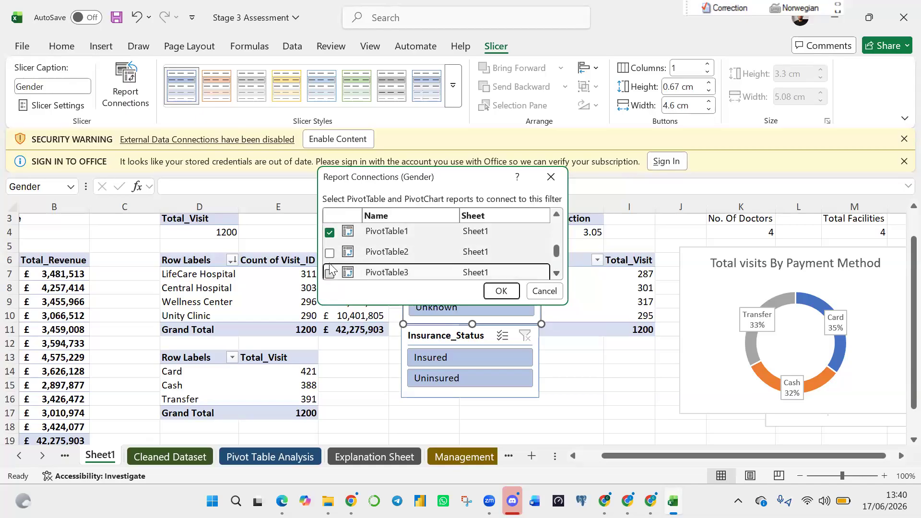
# Connect the Gender slicer to PivotTable6, PivotTable7 and PivotTable8 of Sheet1 and apply the report connections.
pyautogui.click(559, 273)
pyautogui.click(558, 273)
pyautogui.click(558, 273)
pyautogui.click(559, 273)
pyautogui.click(559, 273)
pyautogui.click(330, 237)
pyautogui.click(329, 257)
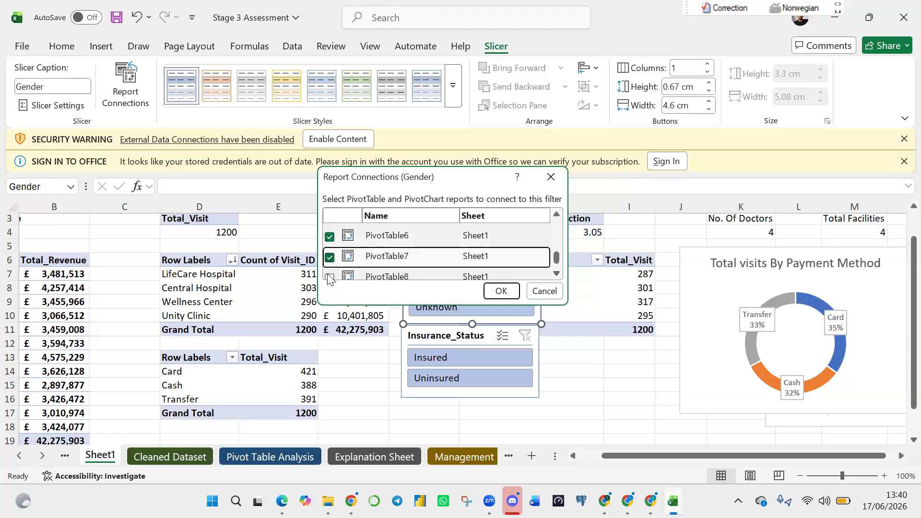
pyautogui.click(329, 277)
pyautogui.click(557, 274)
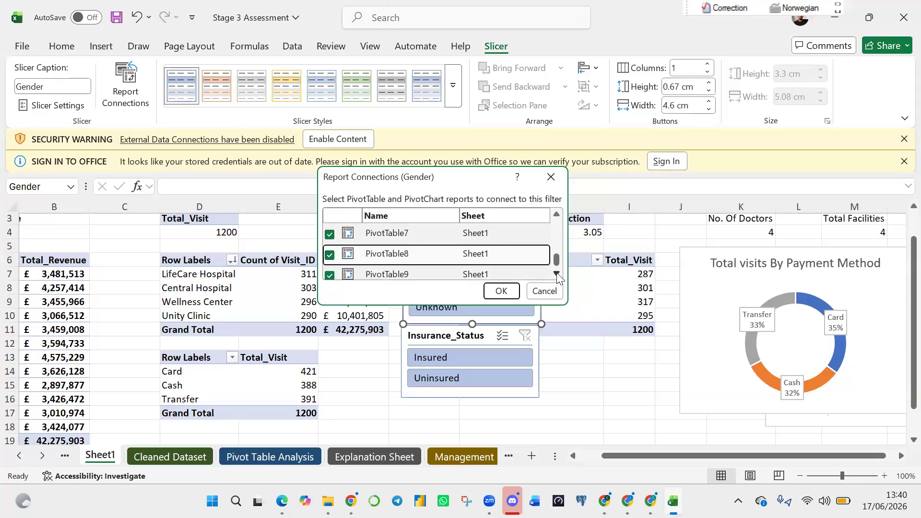
pyautogui.click(498, 291)
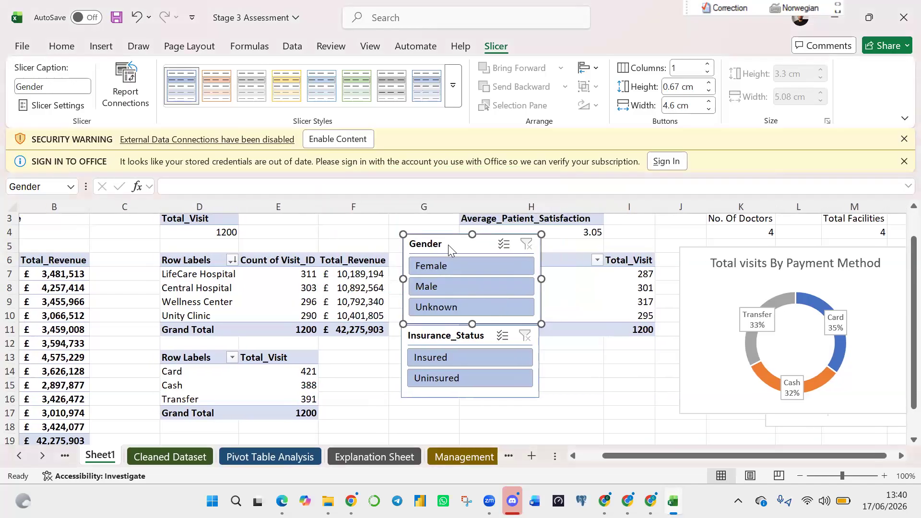
# Move the Gender and Insurance_Status slicers off the pivot tables, stacking them over the Total visits By Payment Method chart.
pyautogui.moveTo(447, 244); pyautogui.dragTo(731, 266)
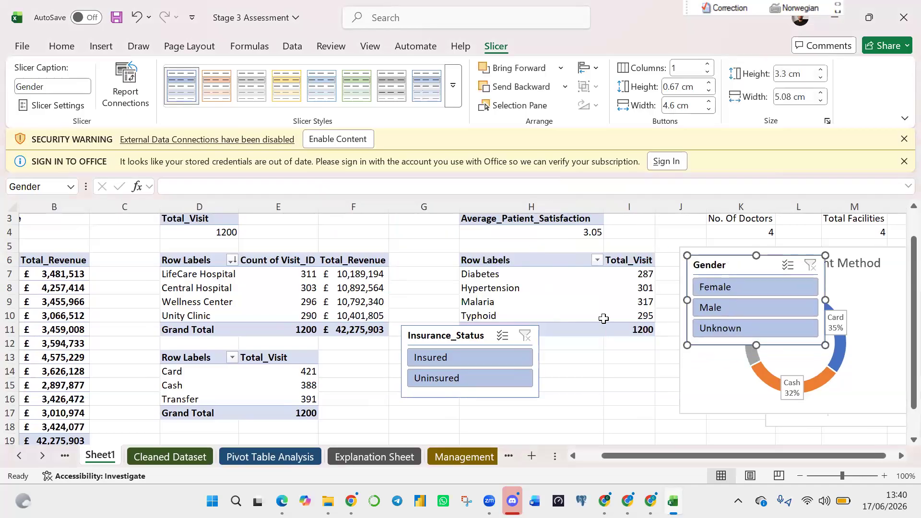
pyautogui.moveTo(430, 338); pyautogui.dragTo(714, 364)
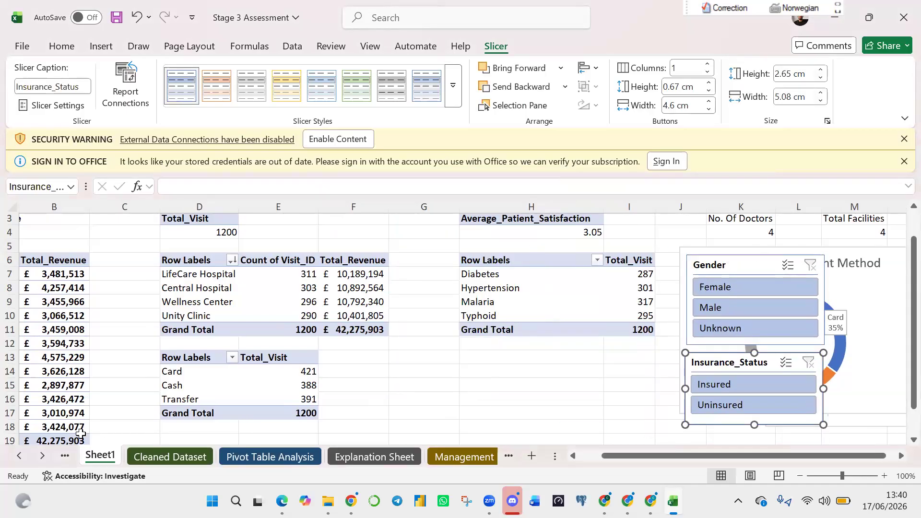
# Rename Sheet1 as P.
pyautogui.doubleClick(101, 455)
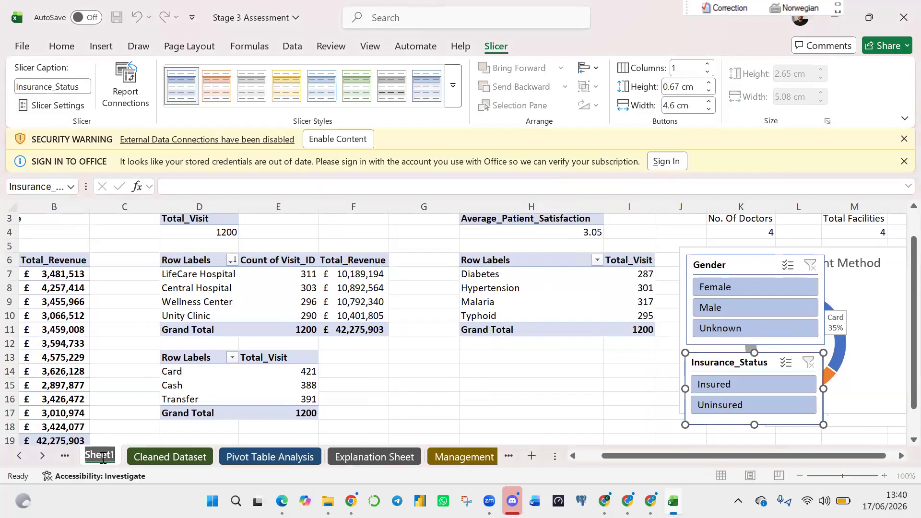
pyautogui.write('P')
pyautogui.press('Return')
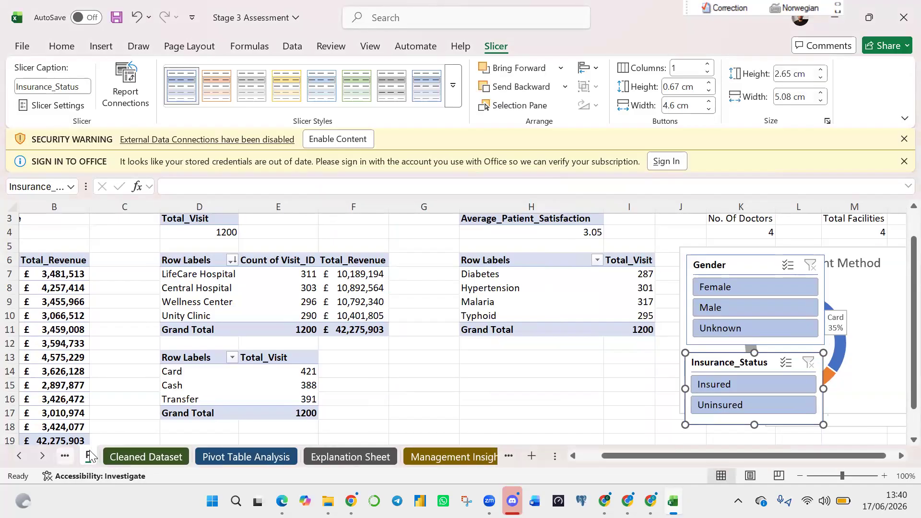
pyautogui.rightClick(91, 460)
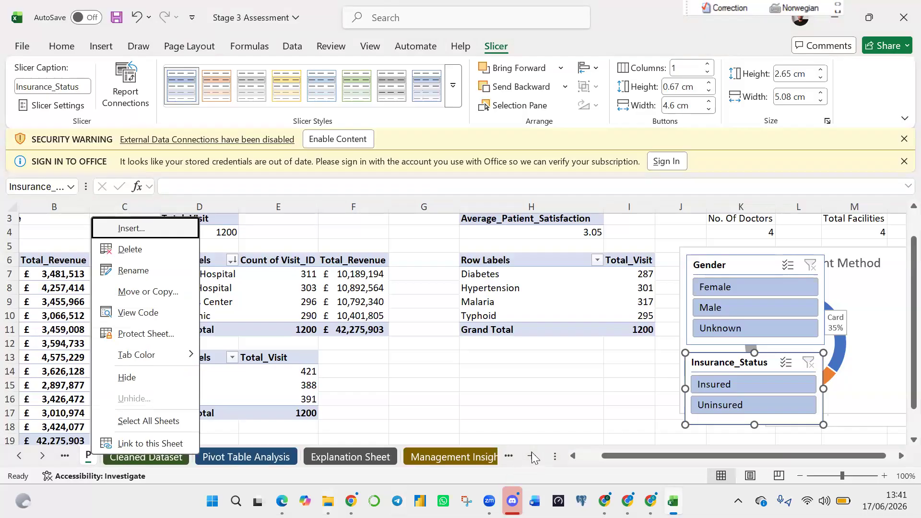
pyautogui.press('Escape')
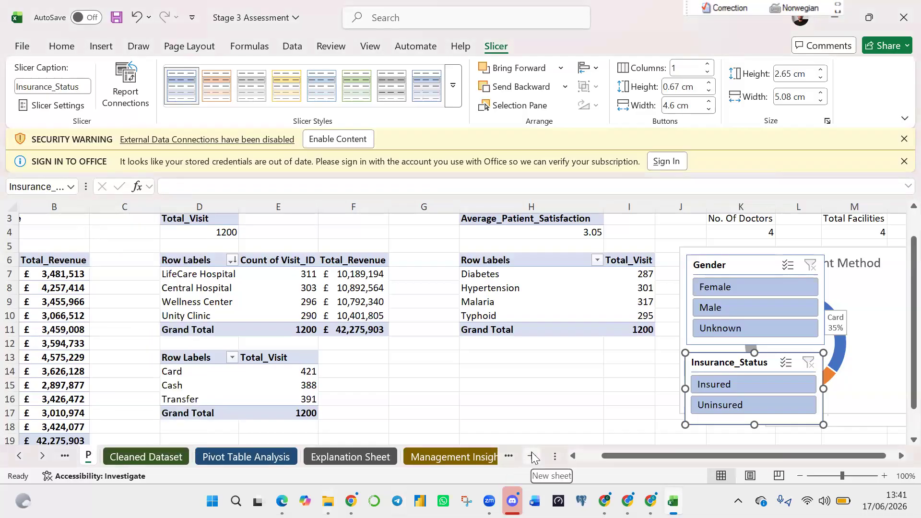
# Add a new worksheet after sheet P and name it Dashboard.
pyautogui.click(533, 456)
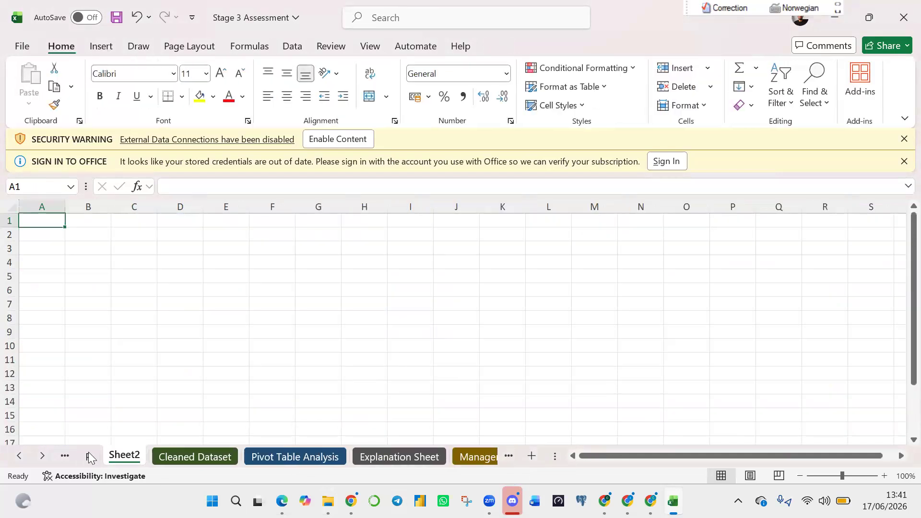
pyautogui.doubleClick(126, 456)
pyautogui.write('Dashboard')
pyautogui.press('Return')
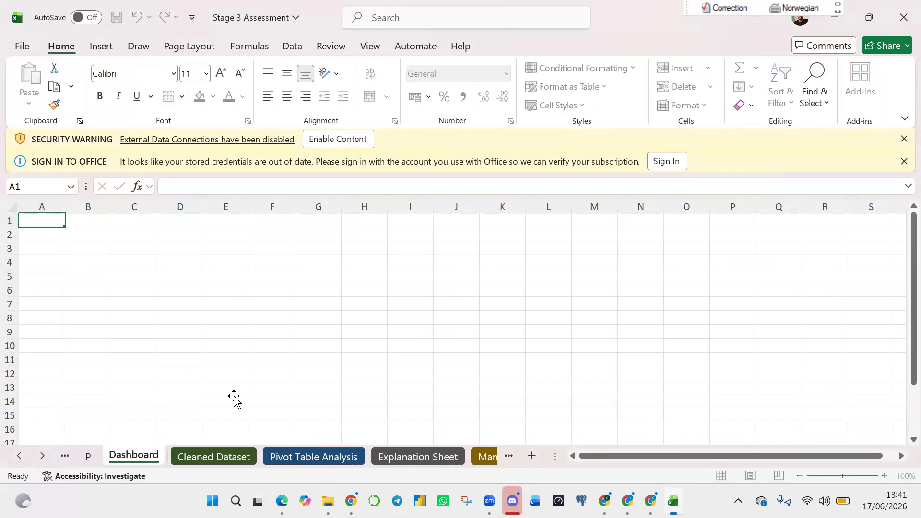
pyautogui.click(234, 398)
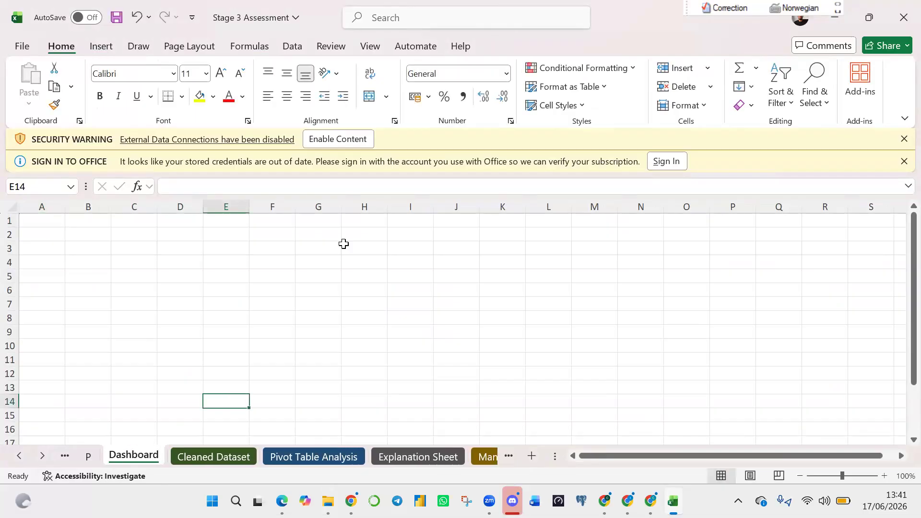
# Set the Dashboard sheet's zoom to 80%.
pyautogui.click(355, 74)
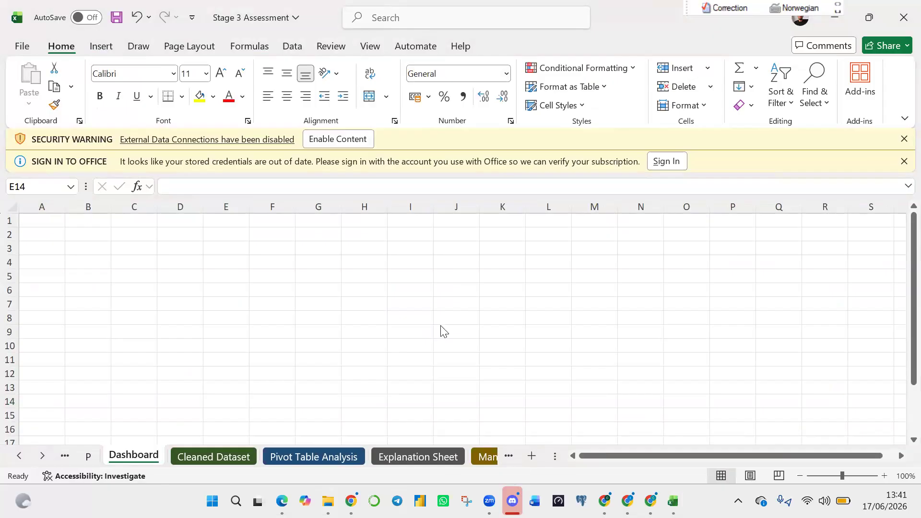
pyautogui.click(360, 318)
pyautogui.click(835, 476)
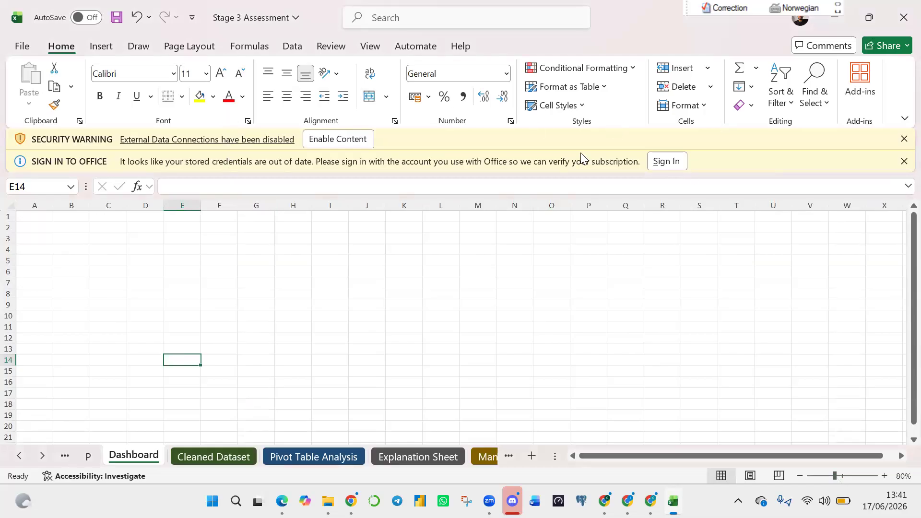
# Hide the gridlines on the Dashboard sheet while keeping the formula bar displayed.
pyautogui.press('super+Down')
pyautogui.click(624, 199)
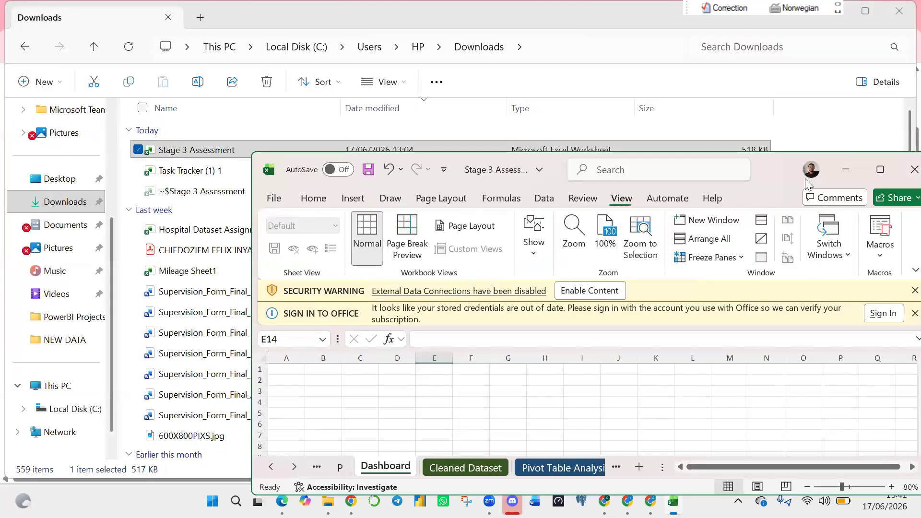
pyautogui.click(881, 170)
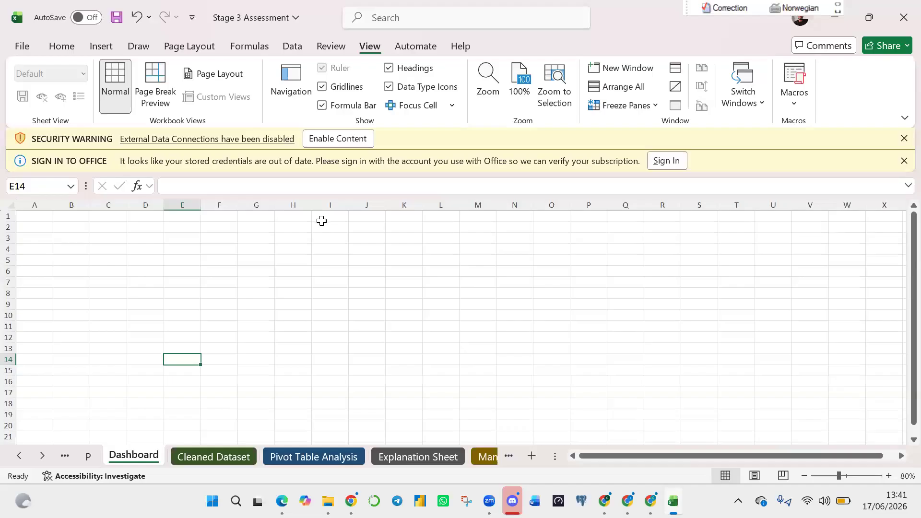
pyautogui.click(321, 87)
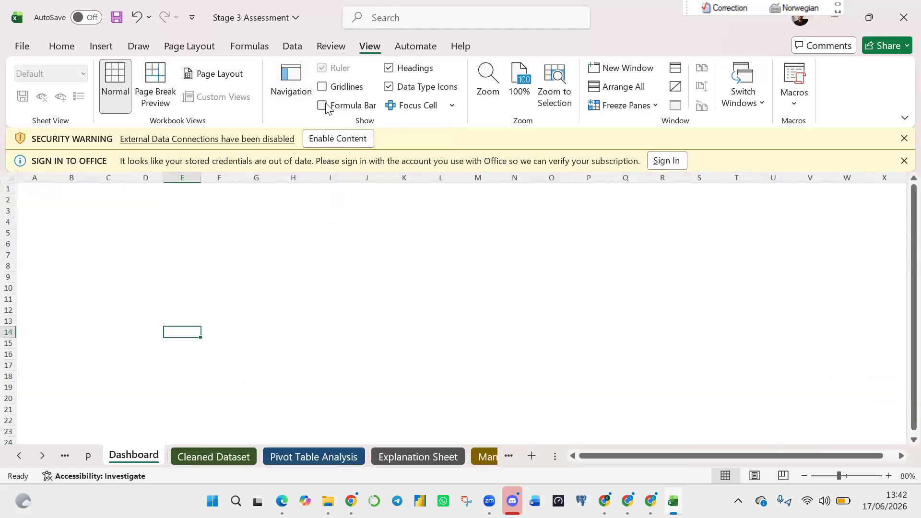
pyautogui.click(323, 87)
pyautogui.click(258, 314)
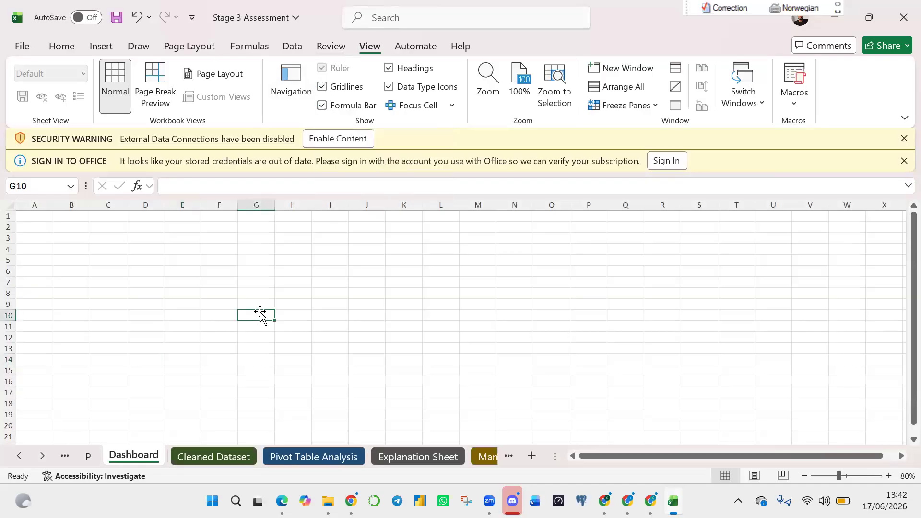
pyautogui.click(323, 87)
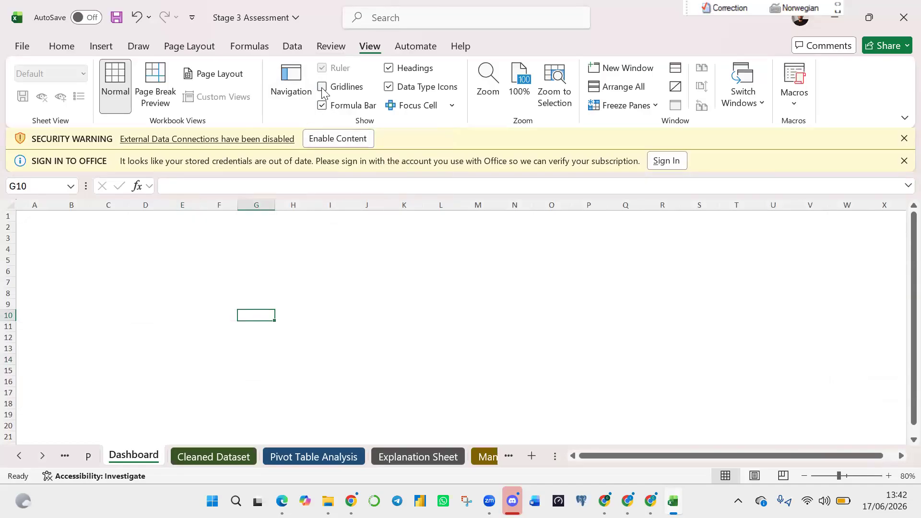
# Draw a rounded rectangle about 32.87 cm wide and 2.32 cm high across columns A to T, rows 1 to 5, of the Dashboard sheet.
pyautogui.click(62, 46)
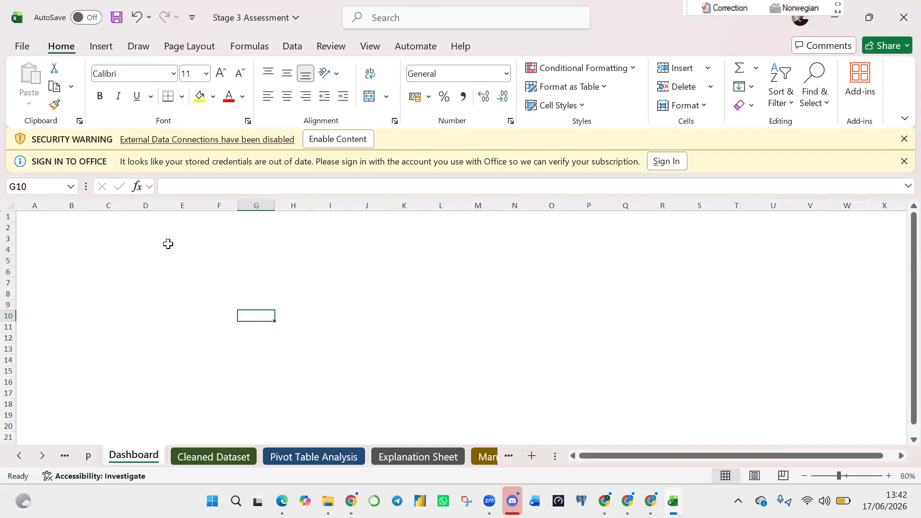
pyautogui.click(108, 50)
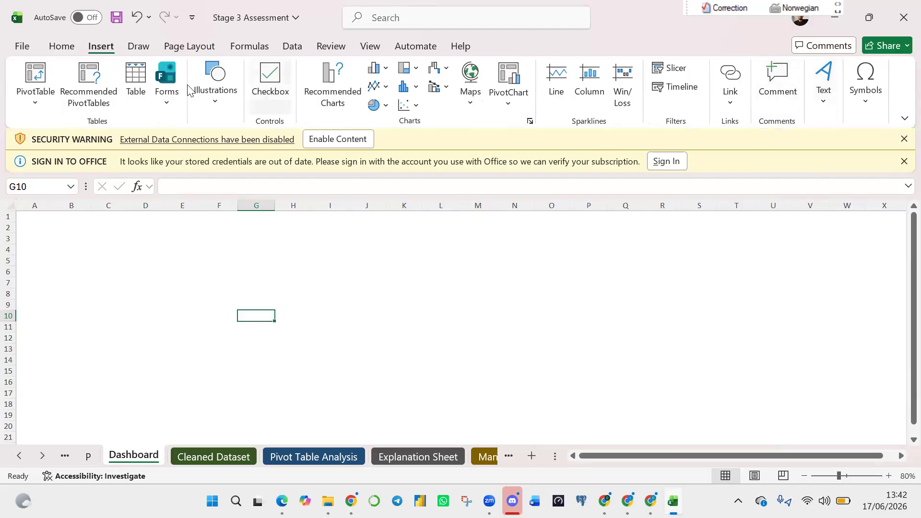
pyautogui.click(208, 100)
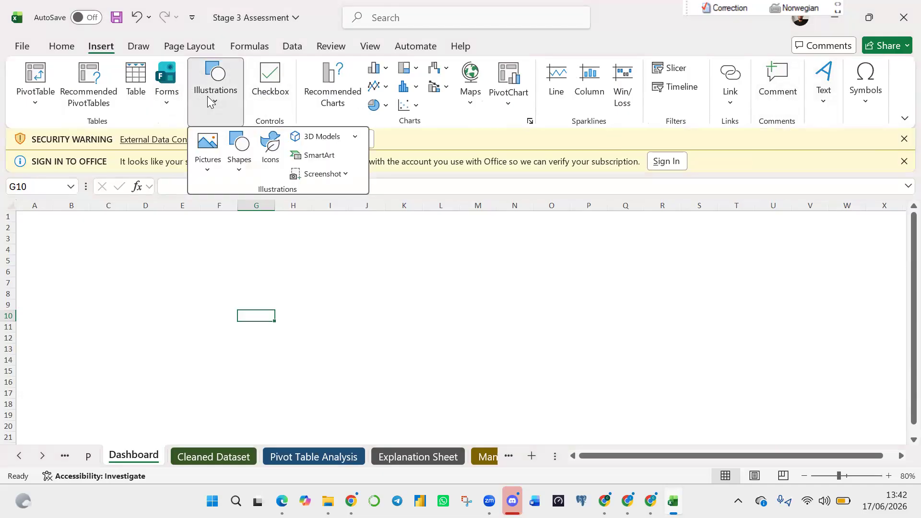
pyautogui.click(238, 155)
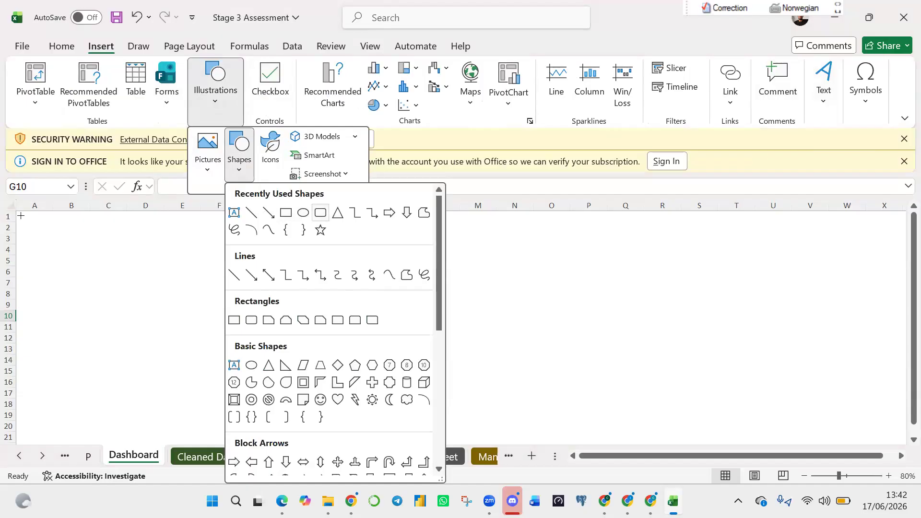
pyautogui.click(317, 213)
pyautogui.moveTo(21, 216); pyautogui.dragTo(737, 266)
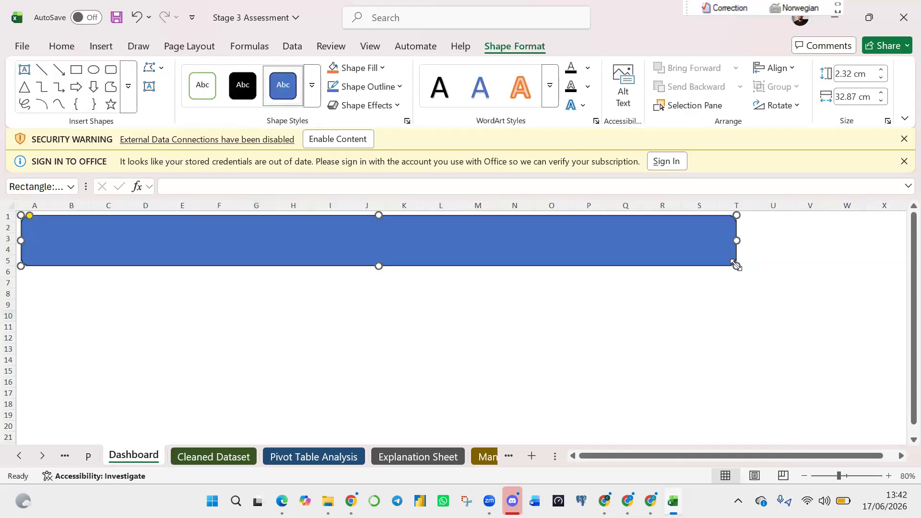
# Fill the rounded rectangle with light green and reduce its height so it spans rows 1 to 3.
pyautogui.click(70, 46)
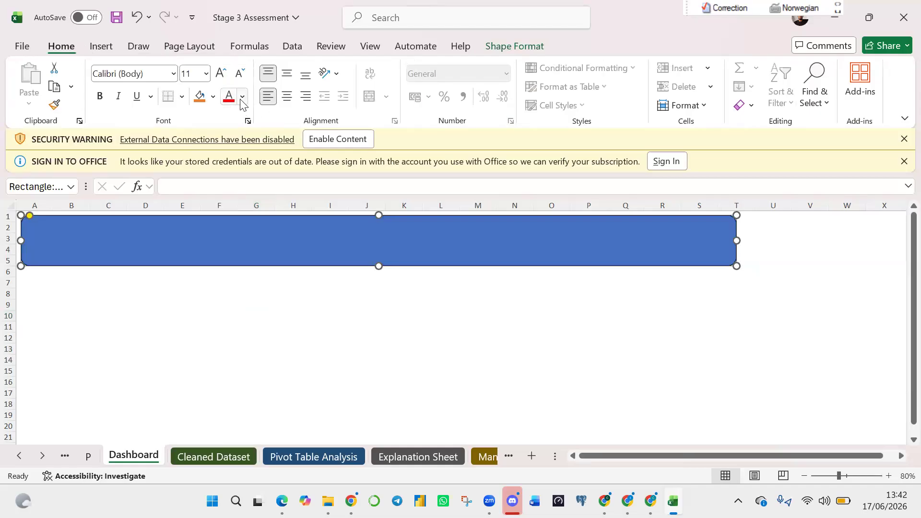
pyautogui.click(212, 97)
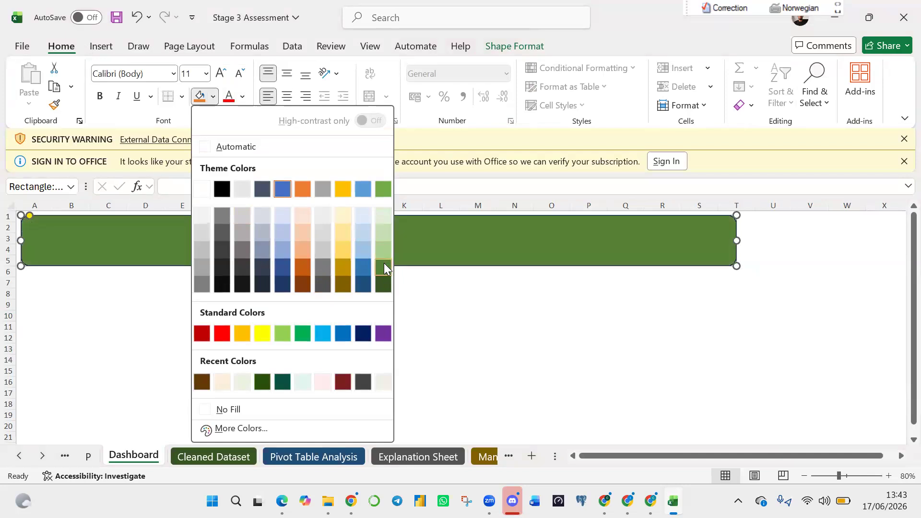
pyautogui.click(384, 253)
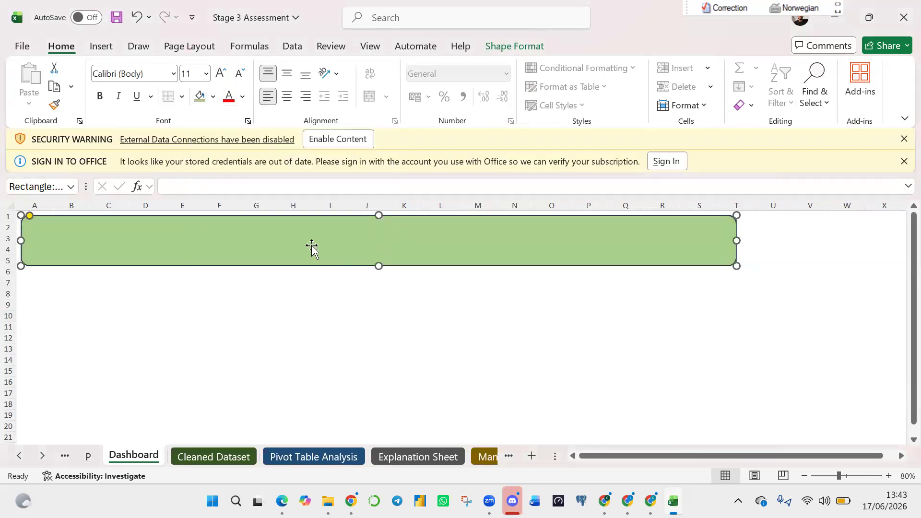
pyautogui.moveTo(378, 266); pyautogui.dragTo(377, 246)
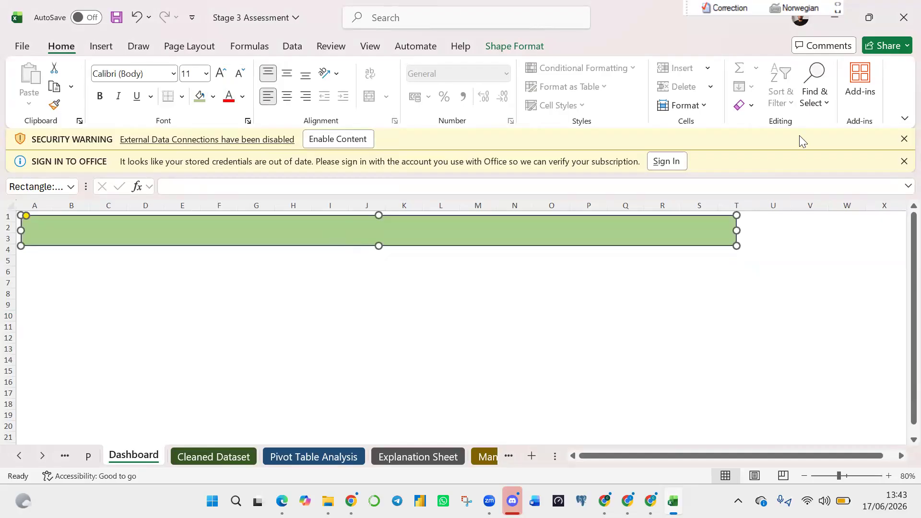
# Insert a text box about 18.46 cm wide and 0.9 cm high on the green banner, reading INSURANCE PERFORMANCE DASHBOARD.
pyautogui.click(101, 46)
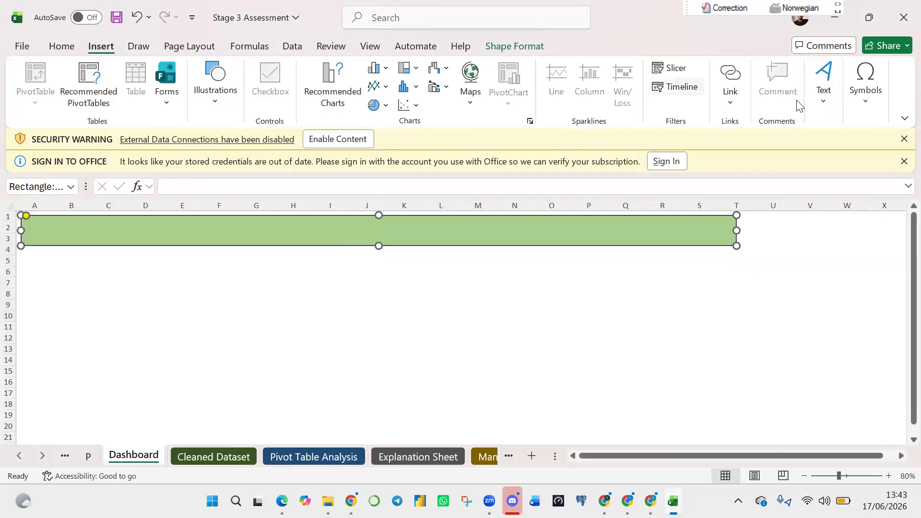
pyautogui.click(825, 84)
pyautogui.click(764, 155)
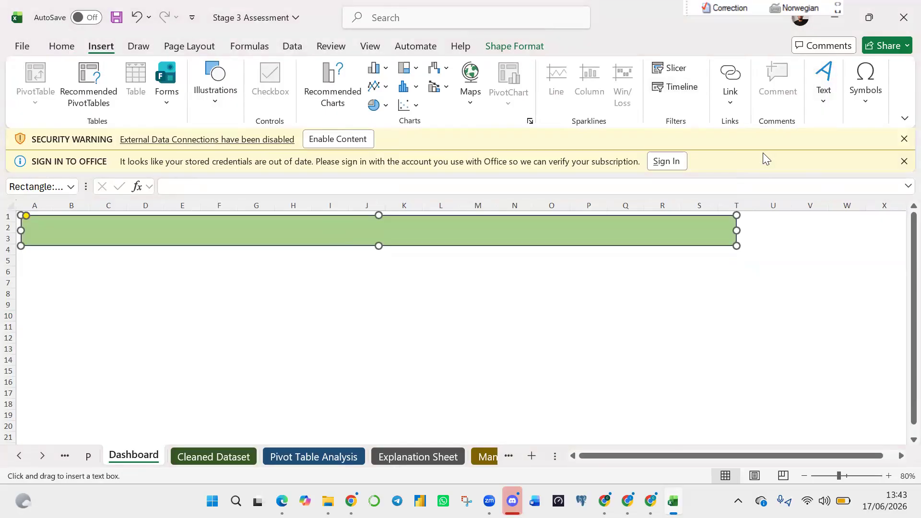
pyautogui.moveTo(126, 221); pyautogui.dragTo(526, 241)
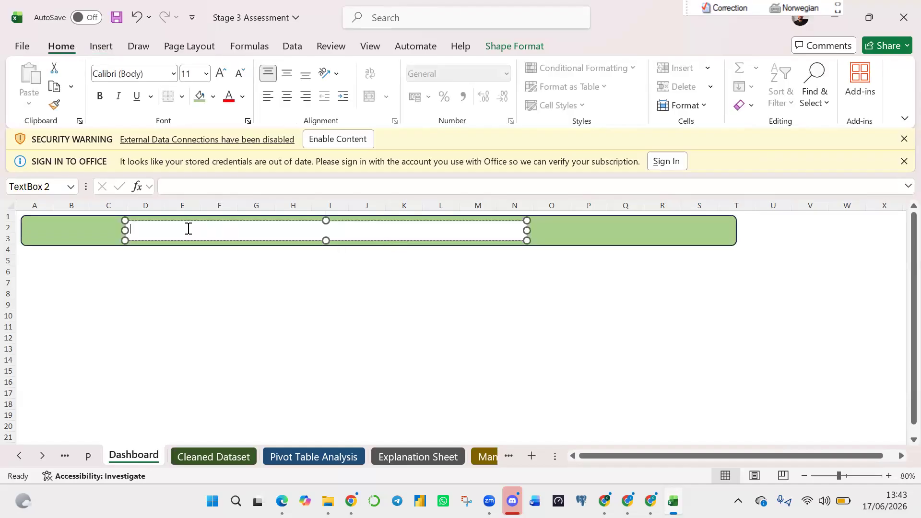
pyautogui.write('INSURANCE PERFORMANCE DASHBOARD')
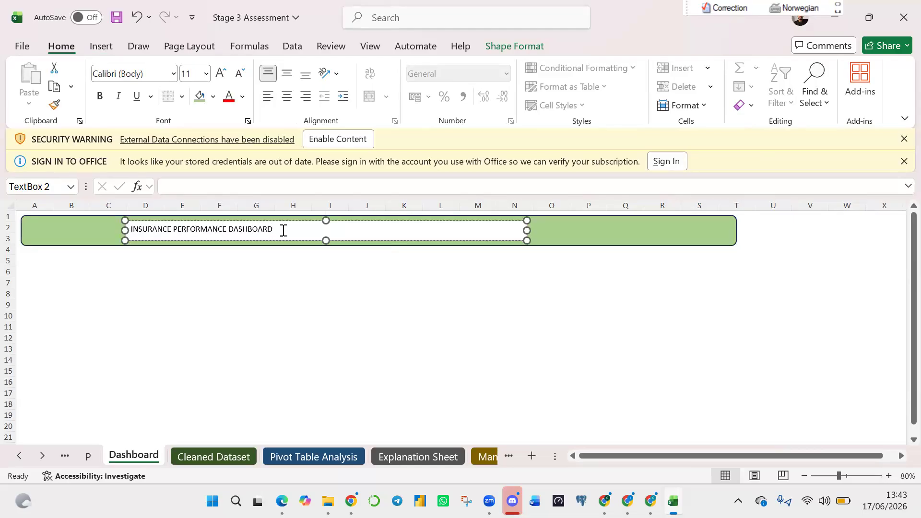
pyautogui.hotkey('ctrl', 'shift', 'Left')
pyautogui.moveTo(172, 234); pyautogui.dragTo(157, 230)
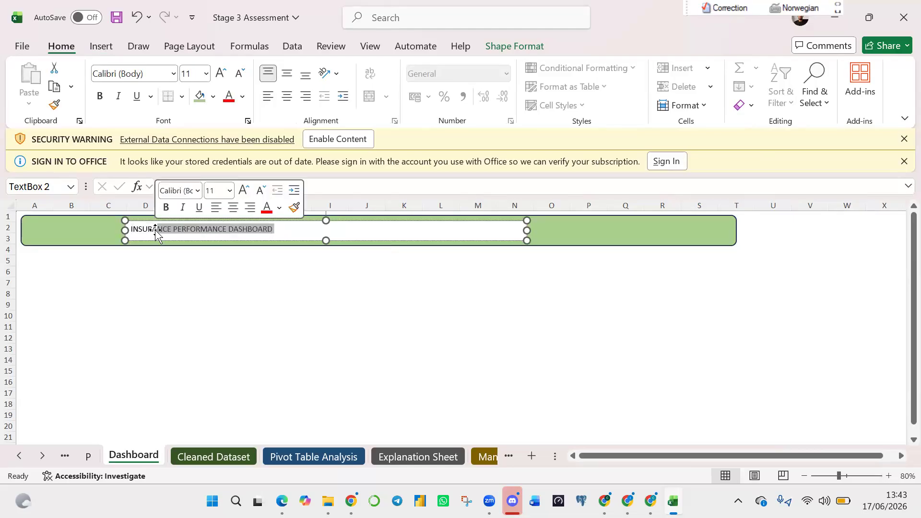
pyautogui.click(309, 235)
pyautogui.click(314, 242)
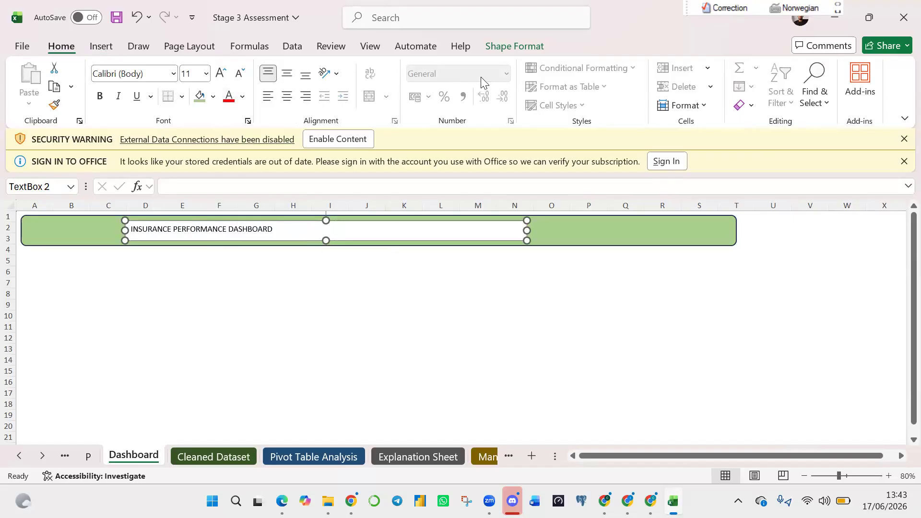
pyautogui.click(509, 46)
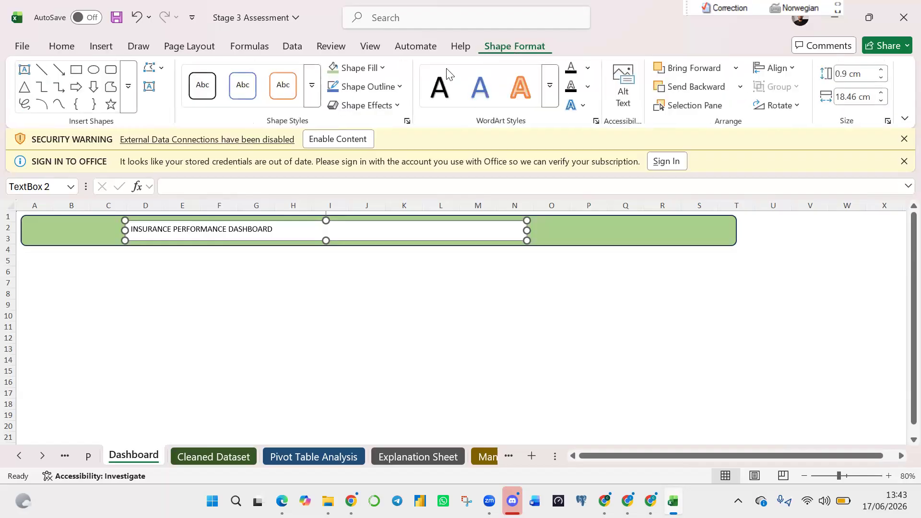
pyautogui.click(379, 69)
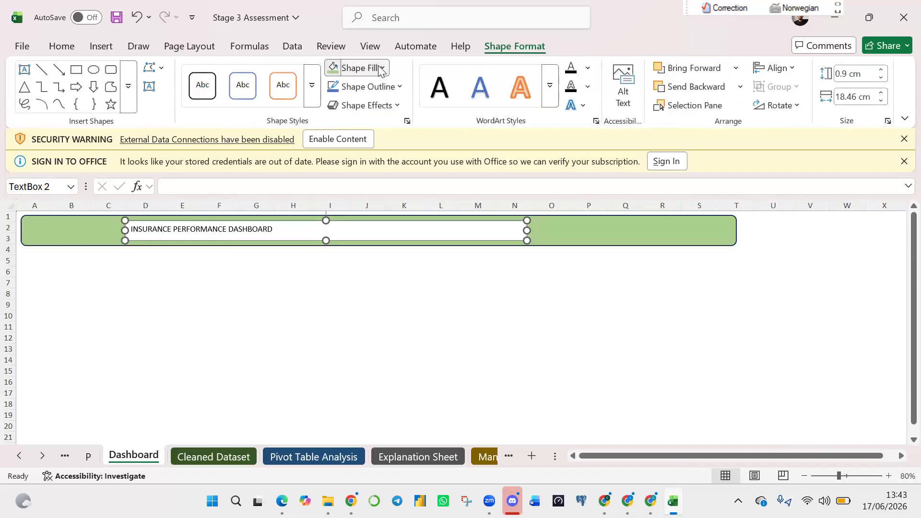
pyautogui.click(186, 248)
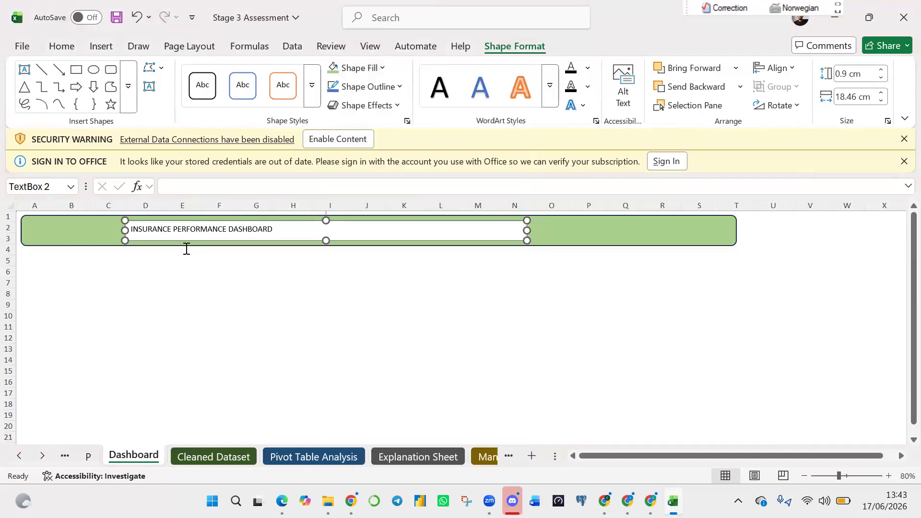
pyautogui.click(202, 224)
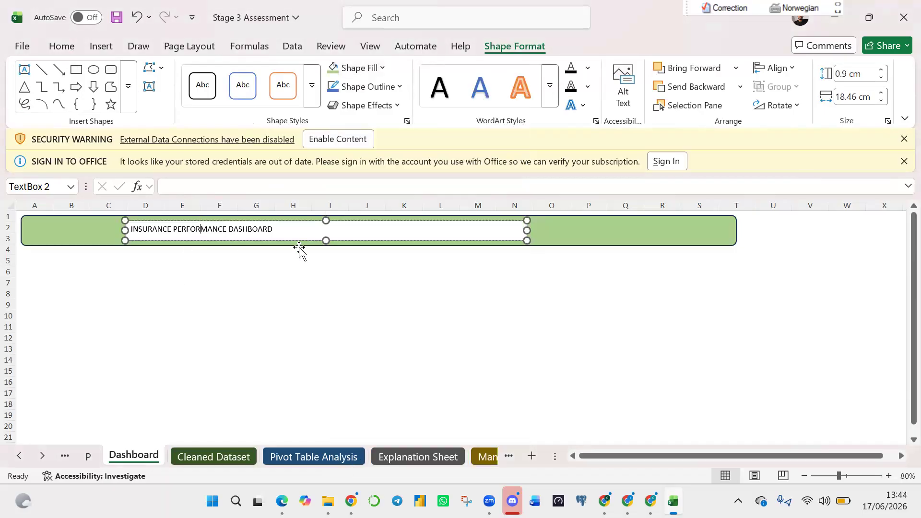
# Set the title text box to No Fill.
pyautogui.click(409, 239)
pyautogui.click(60, 47)
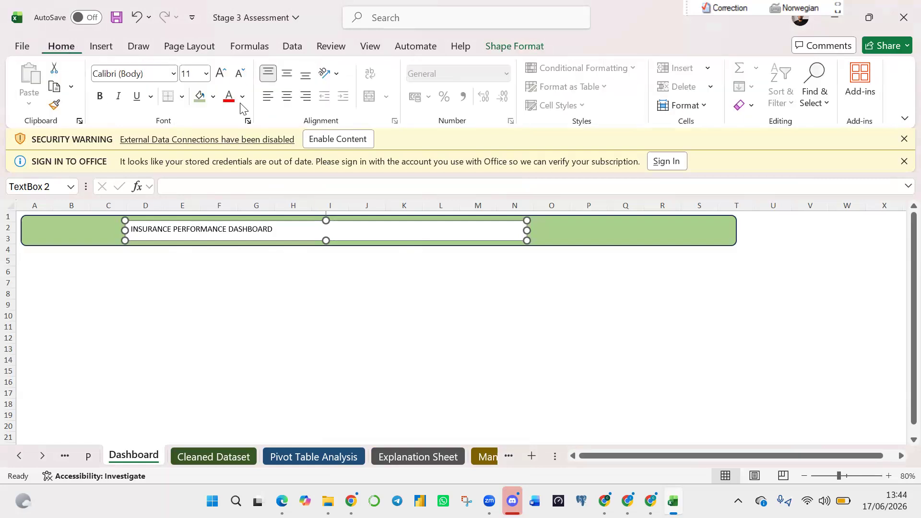
pyautogui.click(214, 97)
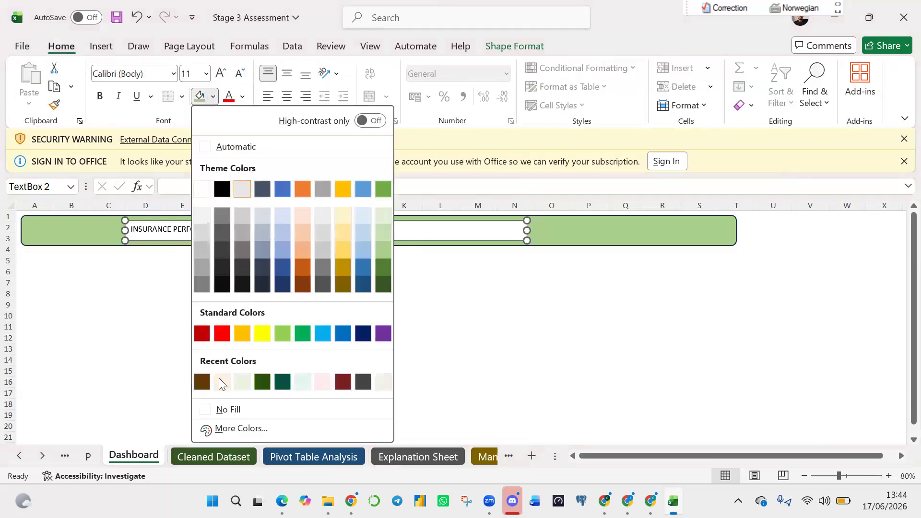
pyautogui.click(203, 409)
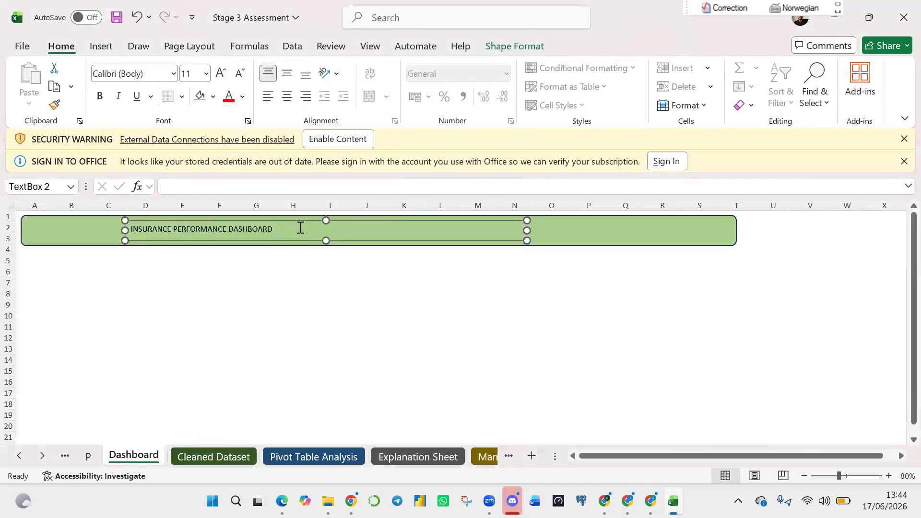
# Change the font colour of the INSURANCE PERFORMANCE DASHBOARD title to white.
pyautogui.moveTo(261, 224); pyautogui.dragTo(142, 224)
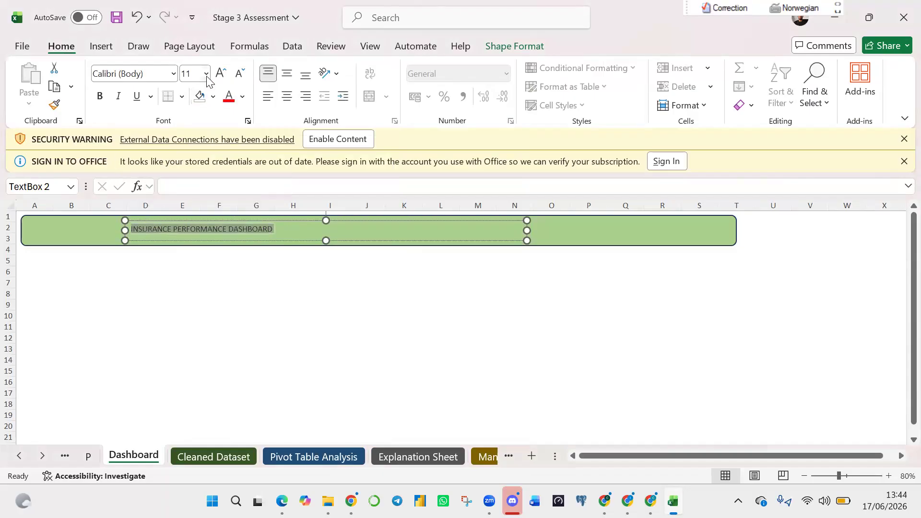
pyautogui.click(234, 283)
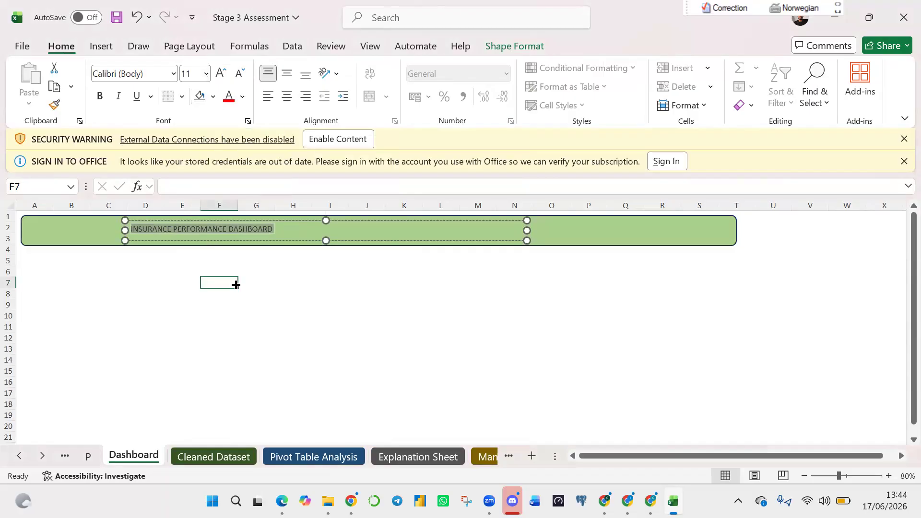
pyautogui.moveTo(263, 232); pyautogui.dragTo(129, 227)
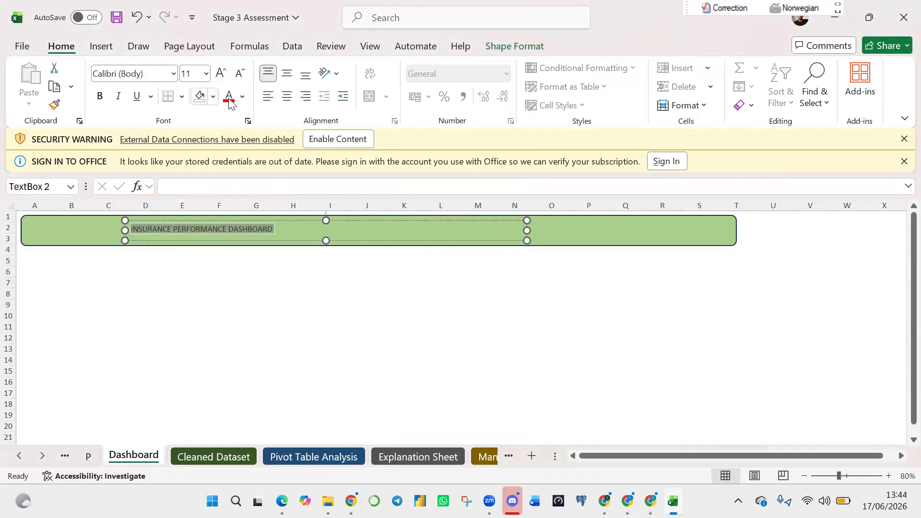
pyautogui.click(243, 97)
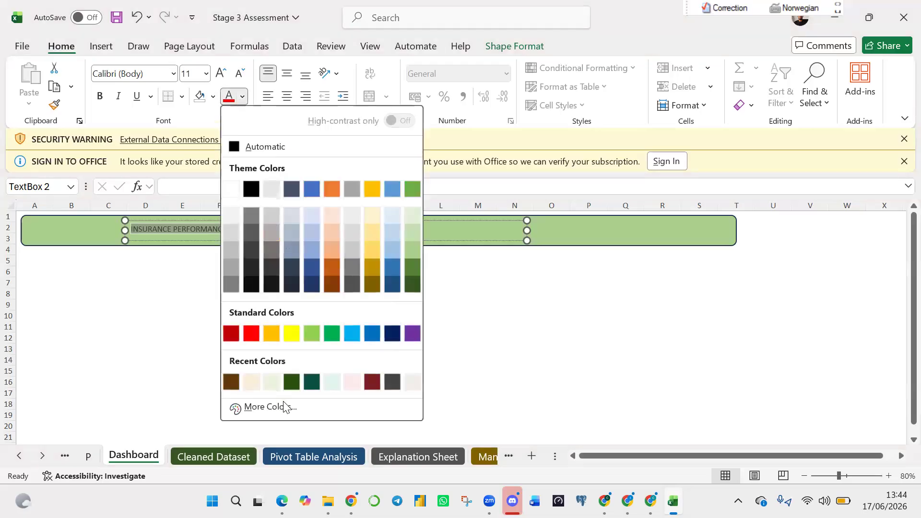
pyautogui.click(231, 190)
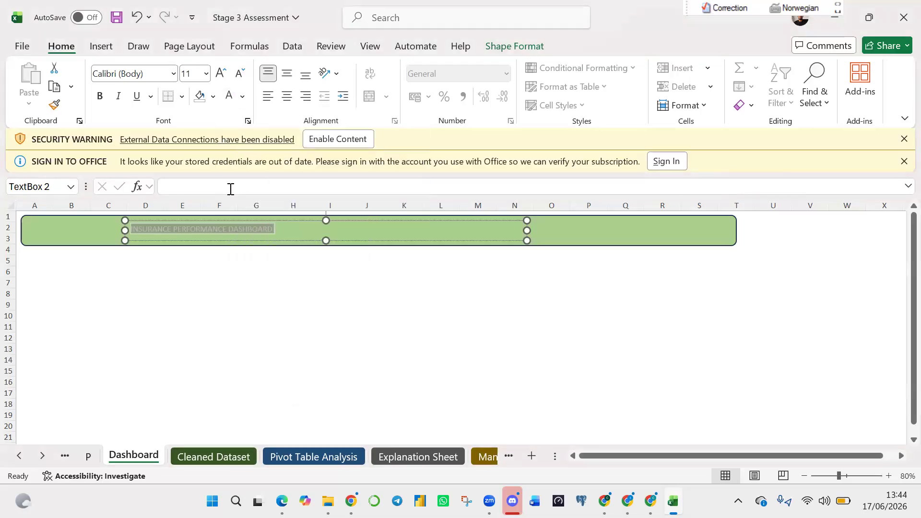
# Set the banner title's font to Times New Roman, size 24.
pyautogui.click(173, 75)
pyautogui.click(173, 75)
pyautogui.click(173, 75)
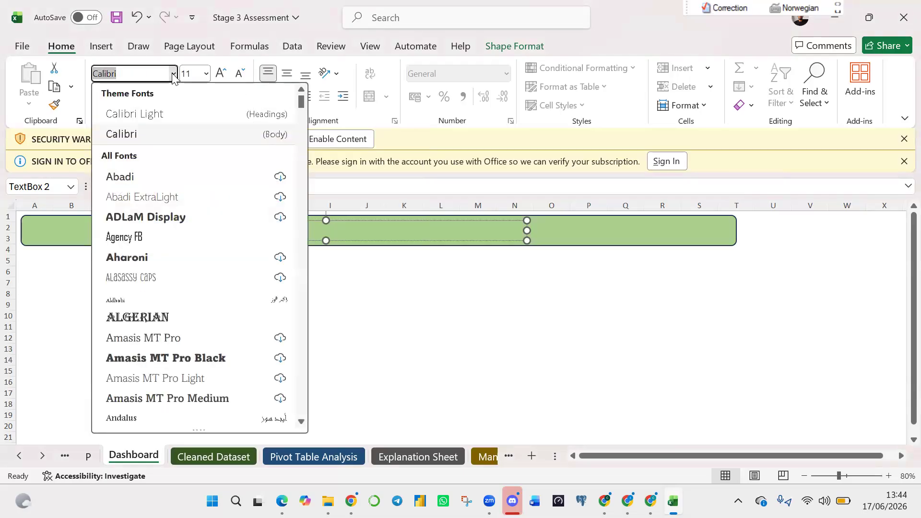
pyautogui.write('Times New Roman')
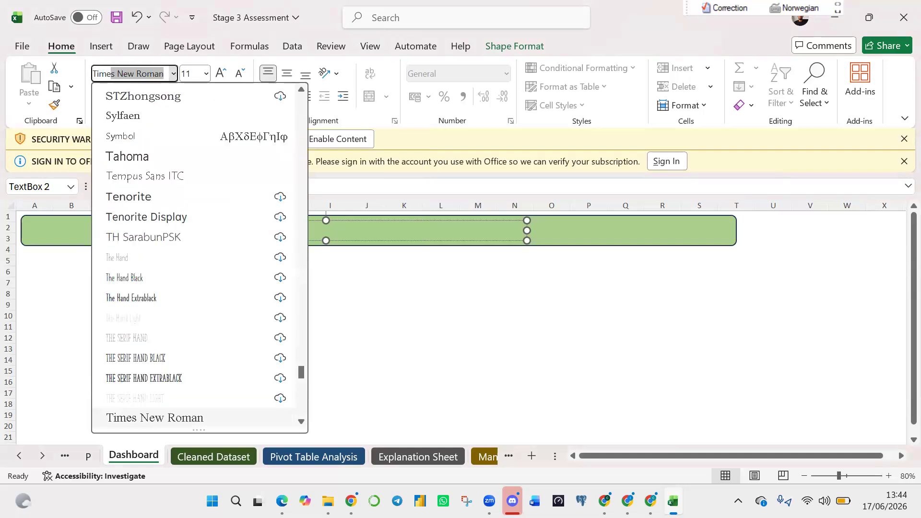
pyautogui.click(174, 74)
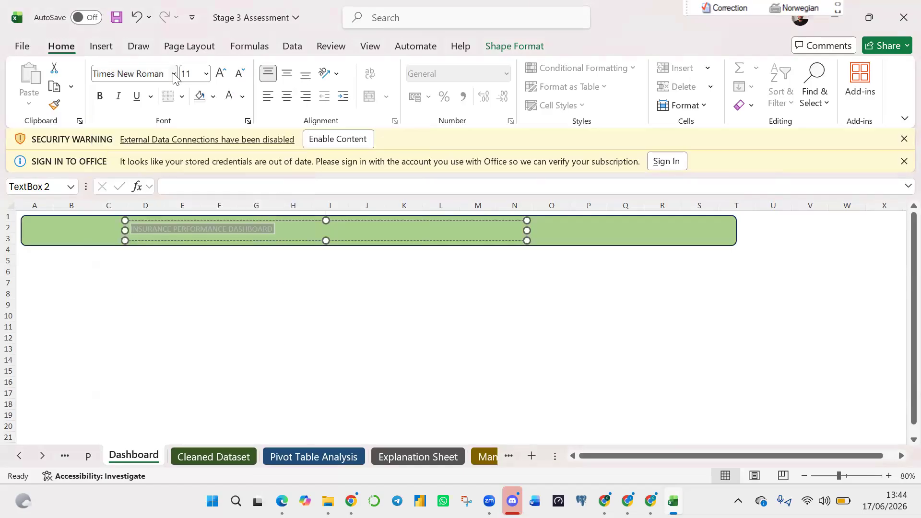
pyautogui.click(206, 73)
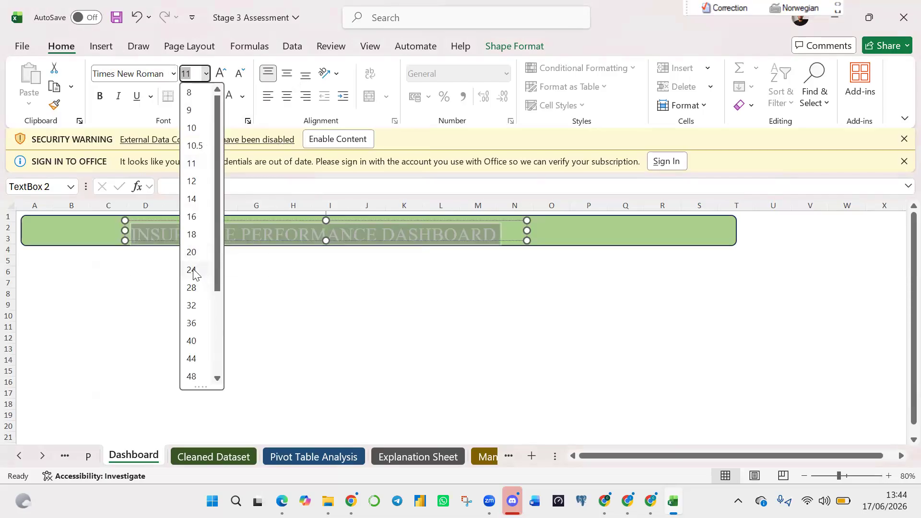
pyautogui.click(192, 270)
# Enlarge the title text box to about 20.75 cm wide and 1.41 cm high and align it vertically within the green banner.
pyautogui.moveTo(528, 230); pyautogui.dragTo(577, 231)
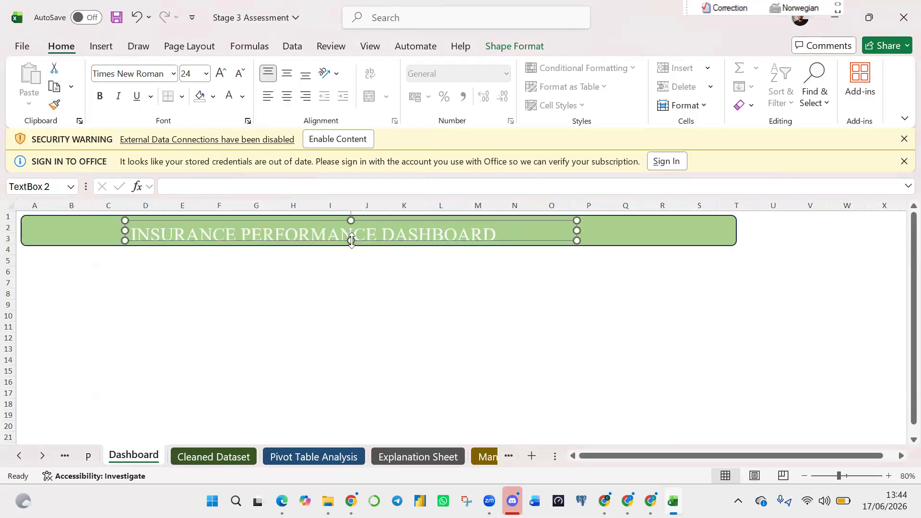
pyautogui.moveTo(351, 240); pyautogui.dragTo(351, 252)
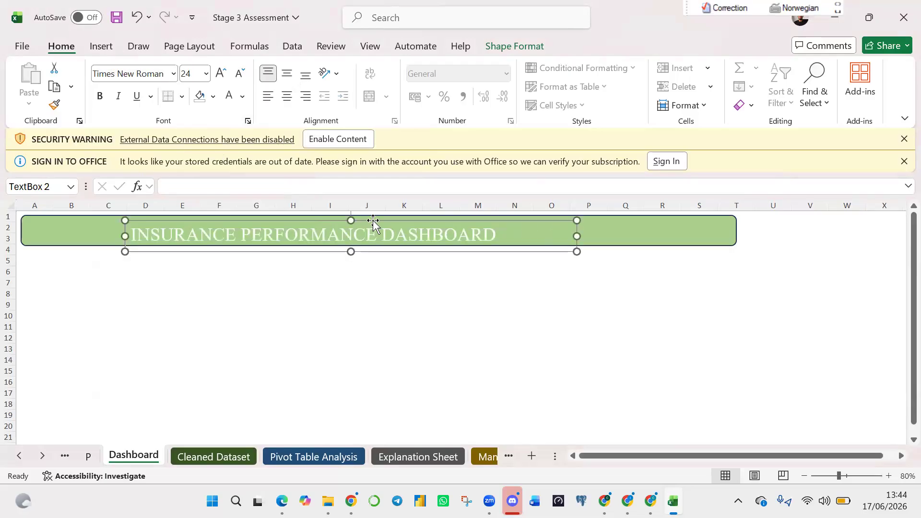
pyautogui.moveTo(375, 219); pyautogui.dragTo(384, 216)
pyautogui.click(495, 307)
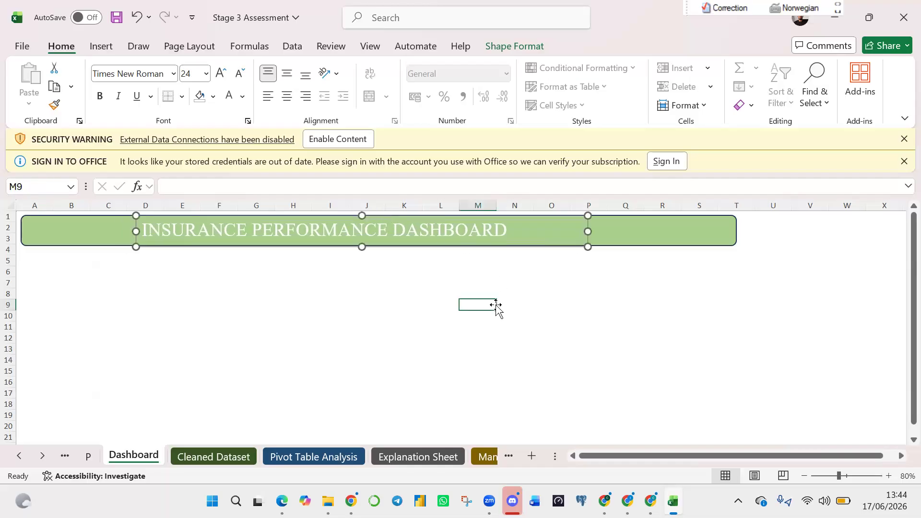
# Set the title text box's shape outline to No Outline and reselect the text box.
pyautogui.click(588, 229)
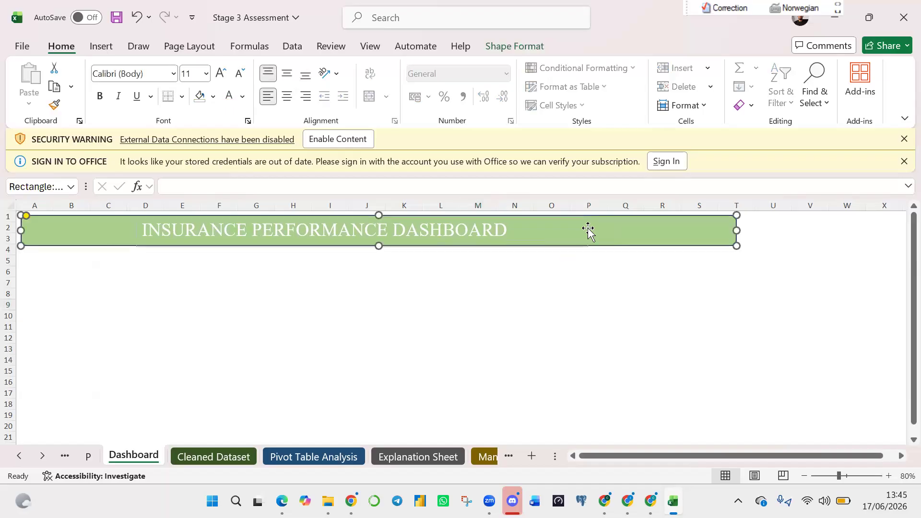
pyautogui.click(586, 234)
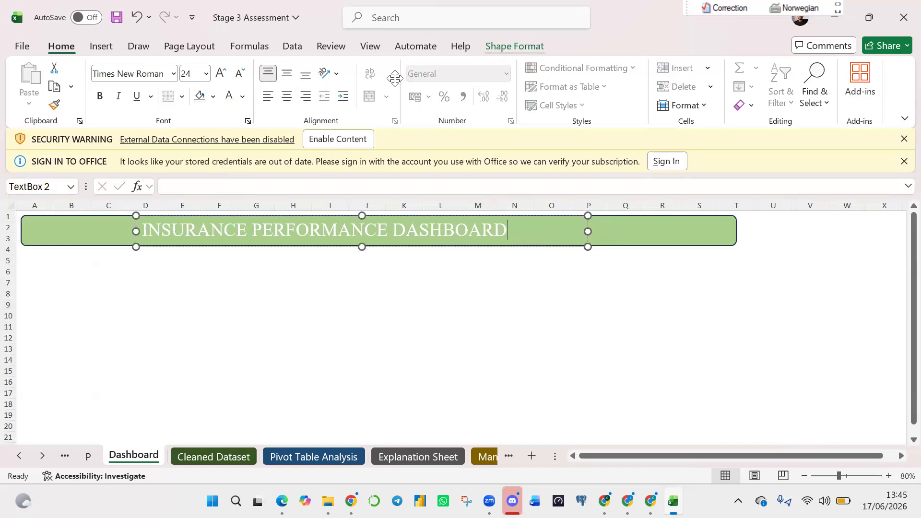
pyautogui.click(510, 48)
pyautogui.click(401, 86)
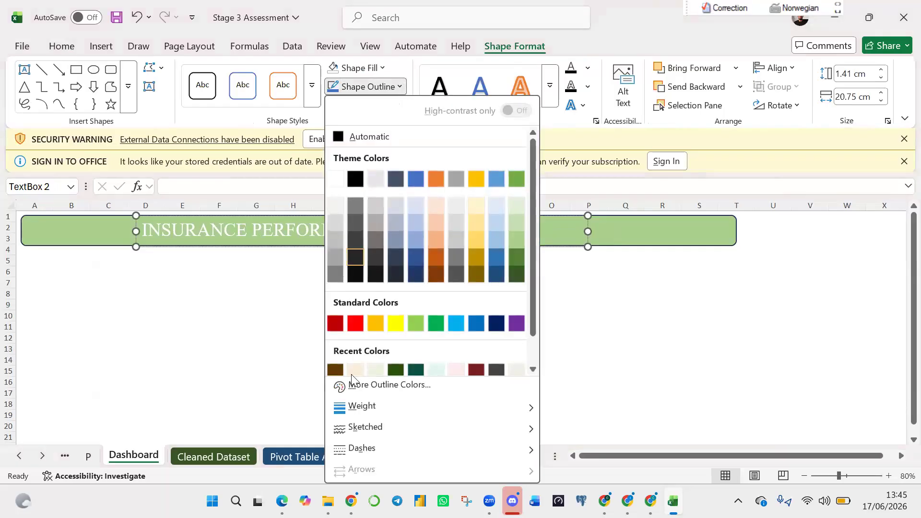
pyautogui.moveTo(534, 321); pyautogui.dragTo(534, 375)
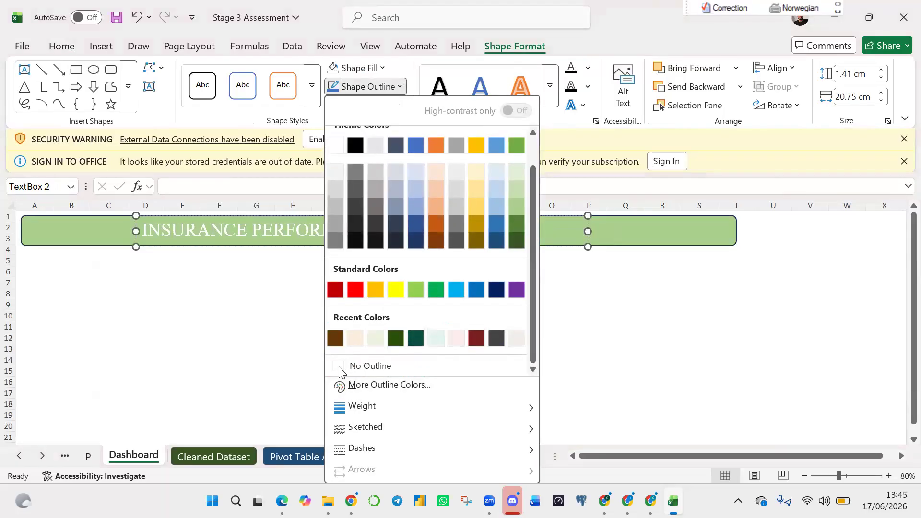
pyautogui.click(416, 338)
pyautogui.click(418, 339)
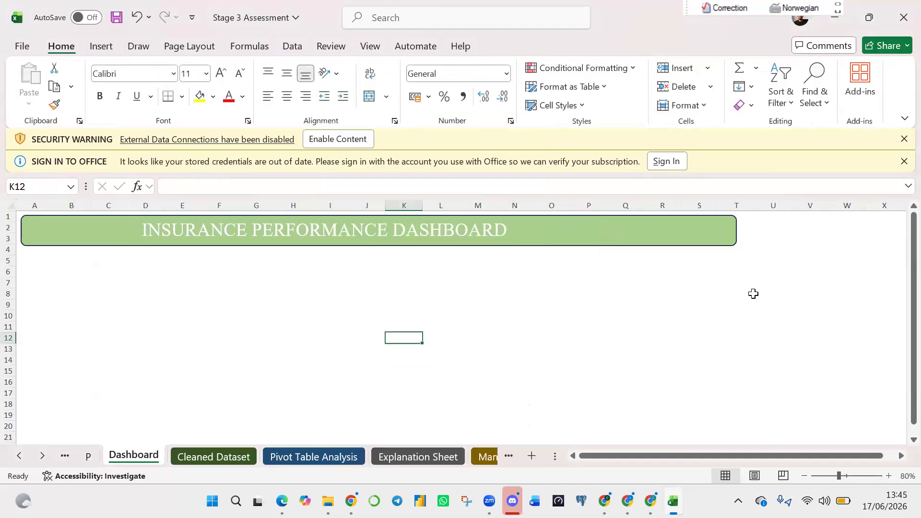
pyautogui.click(430, 231)
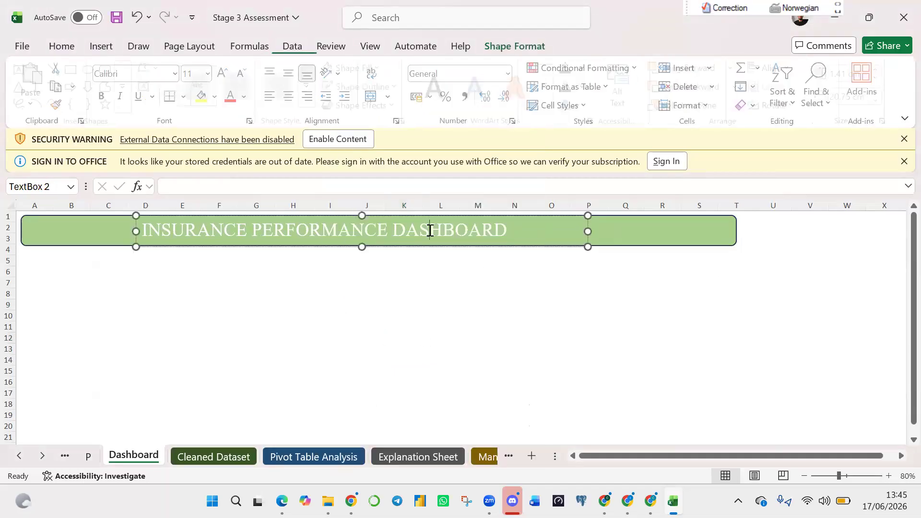
# Move the INSURANCE PERFORMANCE DASHBOARD title text box so its text sits horizontally centred in the green banner, then deselect it.
pyautogui.moveTo(377, 247); pyautogui.dragTo(439, 251)
pyautogui.click(425, 293)
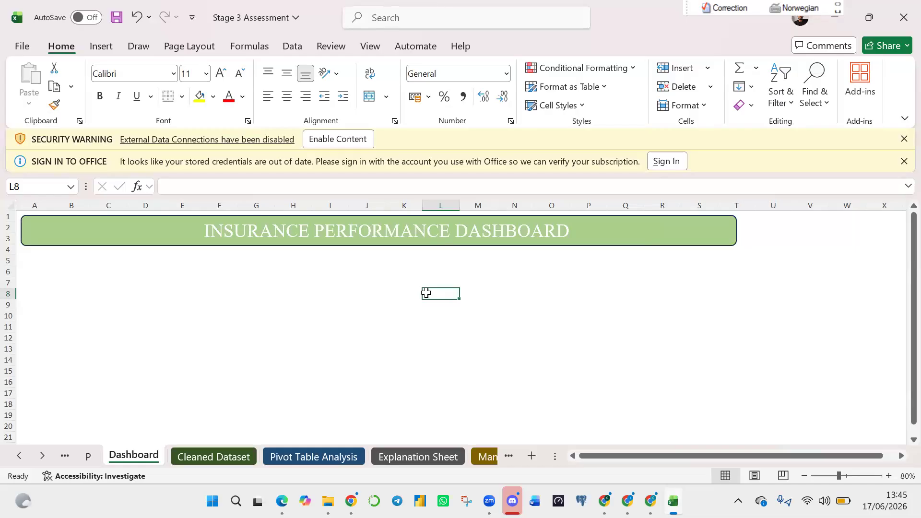
# Toggle the Dashboard sheet's gridlines on and off, leaving them hidden.
pyautogui.click(370, 46)
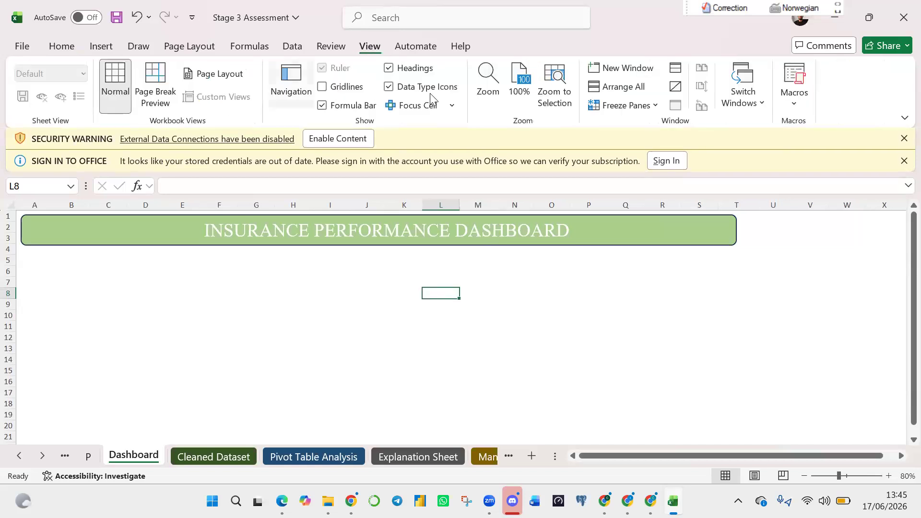
pyautogui.click(323, 88)
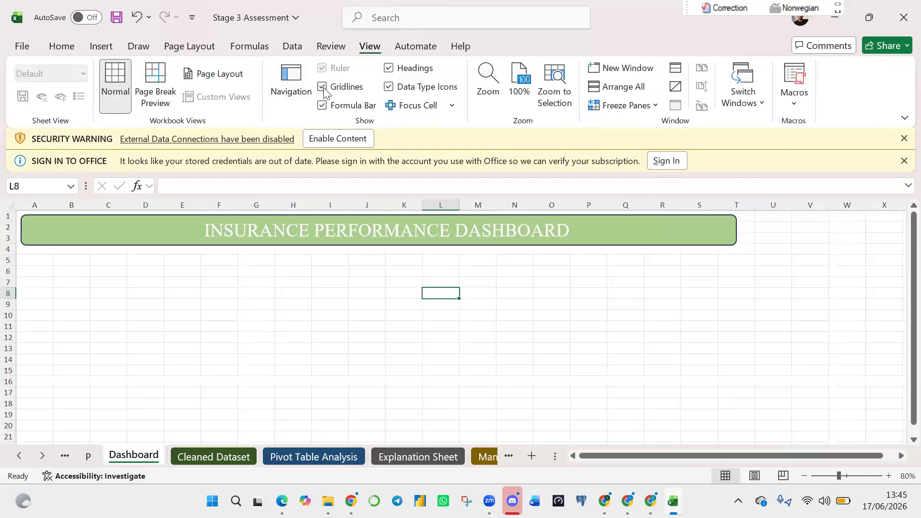
pyautogui.click(323, 88)
pyautogui.click(322, 88)
pyautogui.click(322, 87)
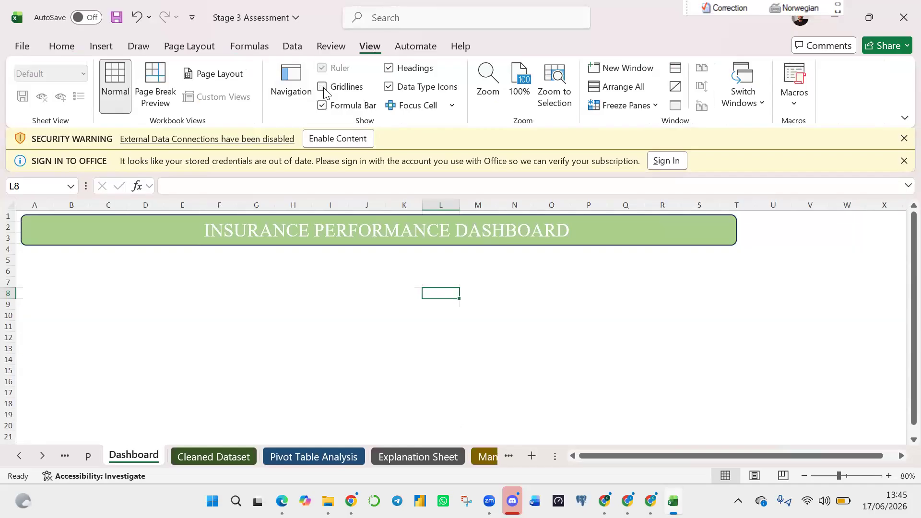
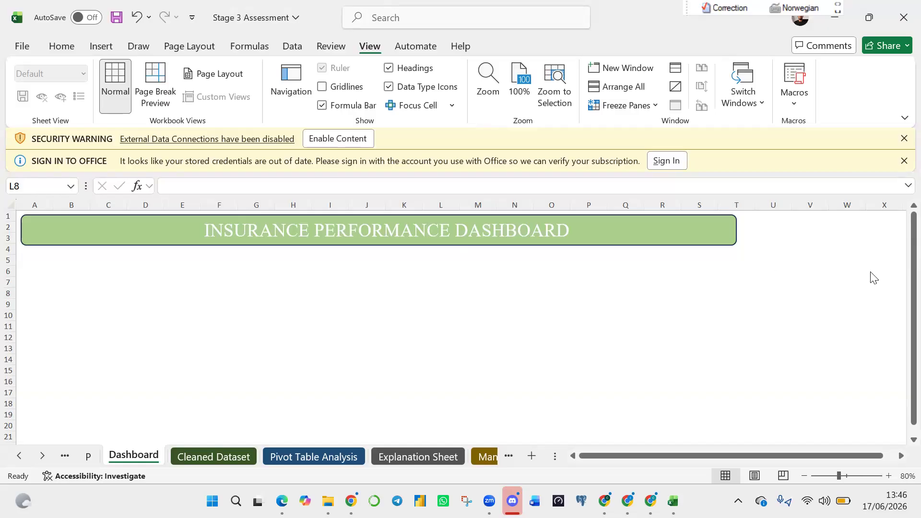
# Make the INSURANCE PERFORMANCE DASHBOARD title text bold.
pyautogui.click(356, 320)
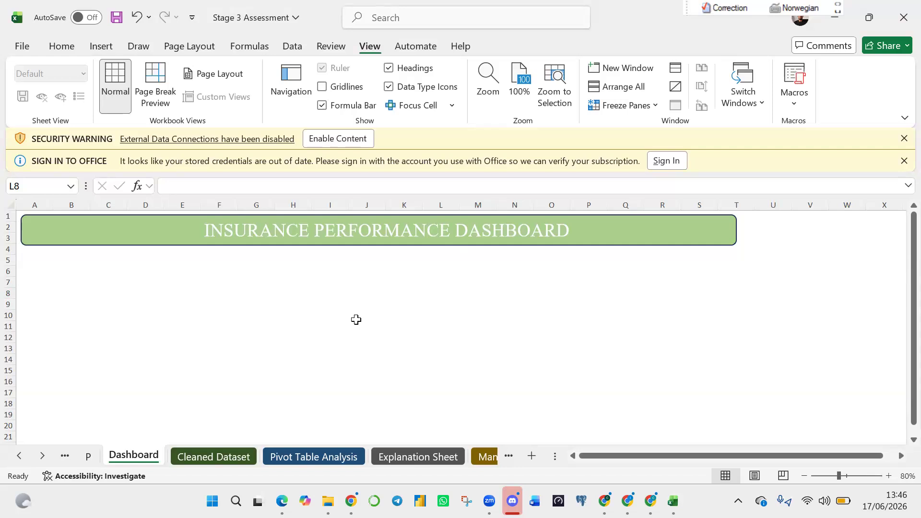
pyautogui.click(206, 233)
pyautogui.tripleClick(418, 228)
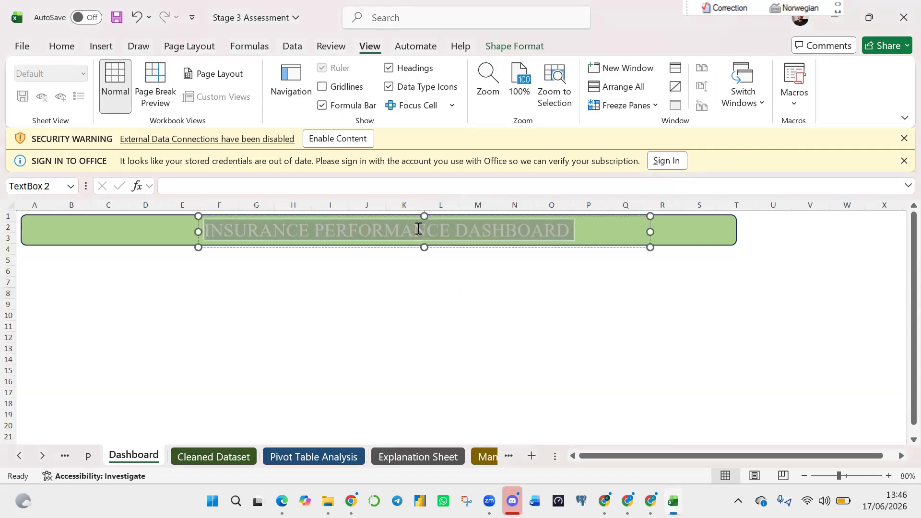
pyautogui.click(63, 45)
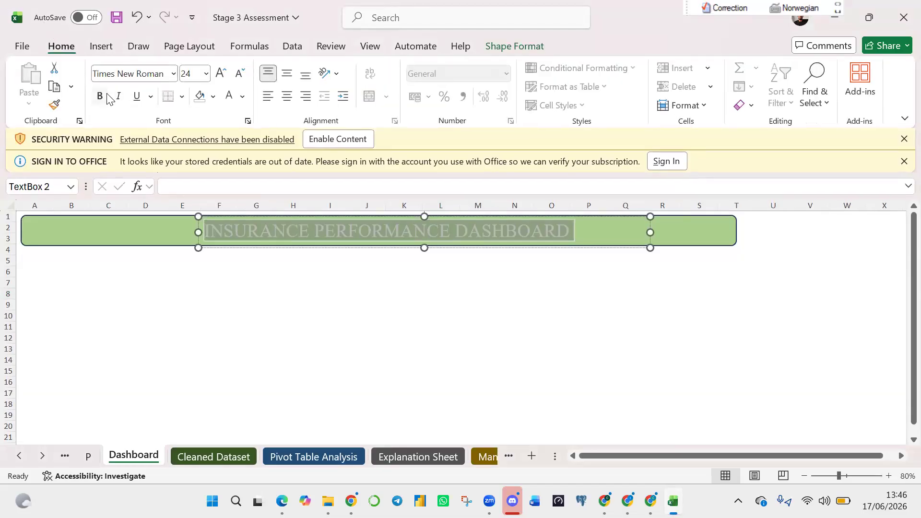
pyautogui.click(100, 96)
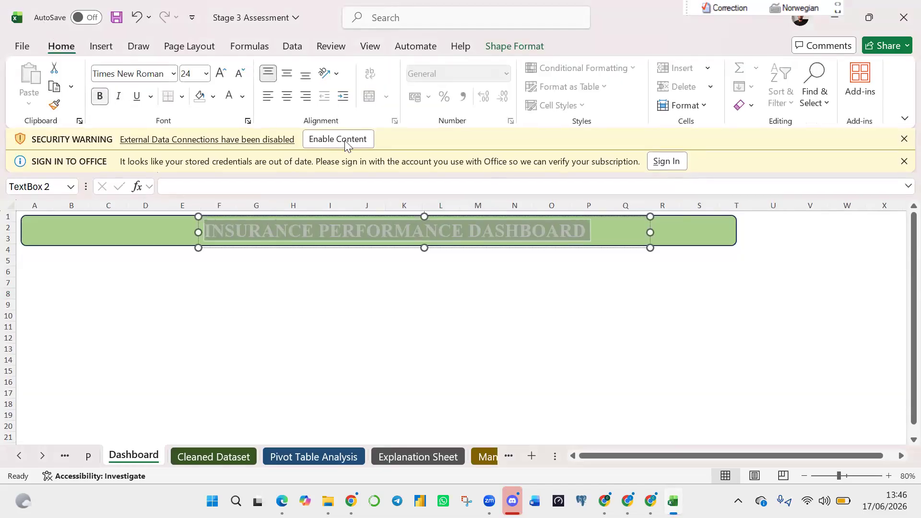
pyautogui.click(721, 92)
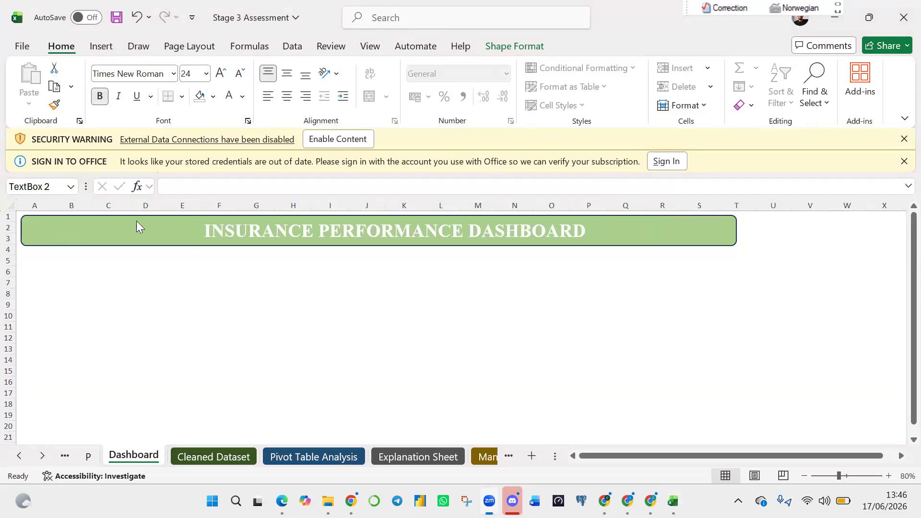
pyautogui.click(110, 46)
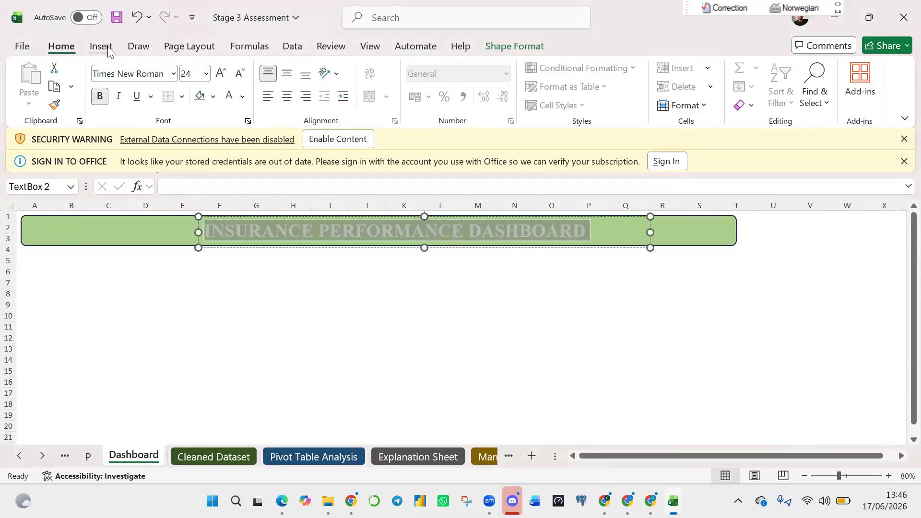
pyautogui.click(138, 238)
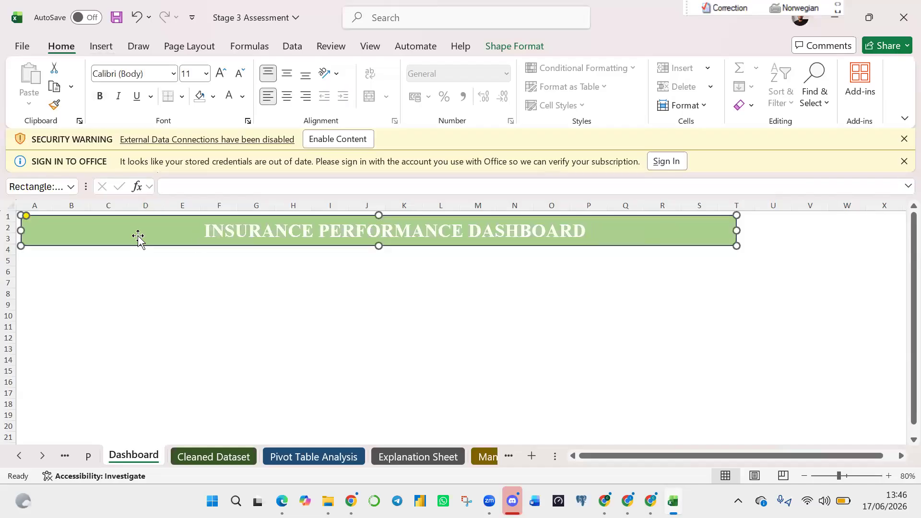
pyautogui.click(99, 49)
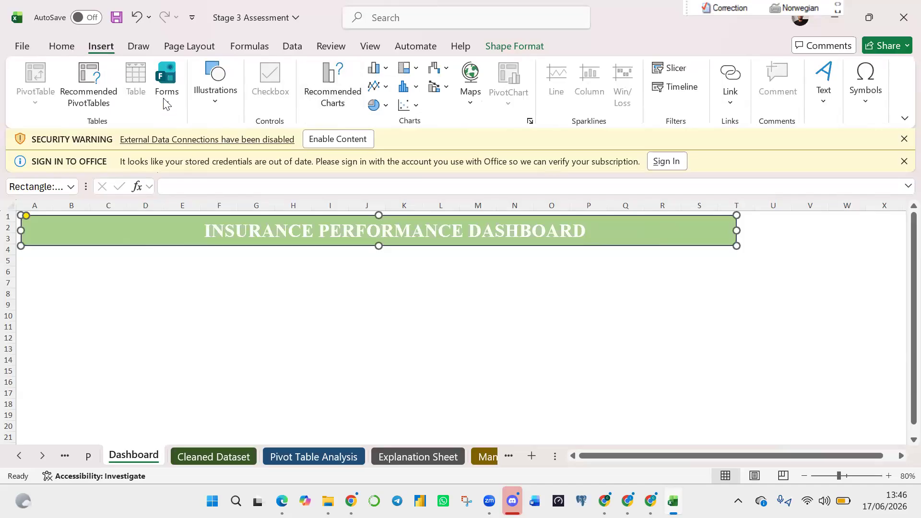
pyautogui.click(217, 98)
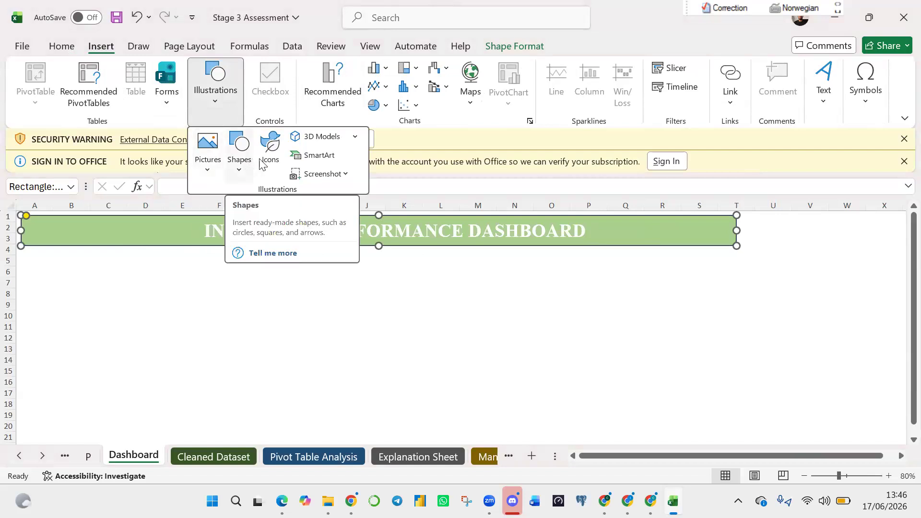
pyautogui.click(272, 148)
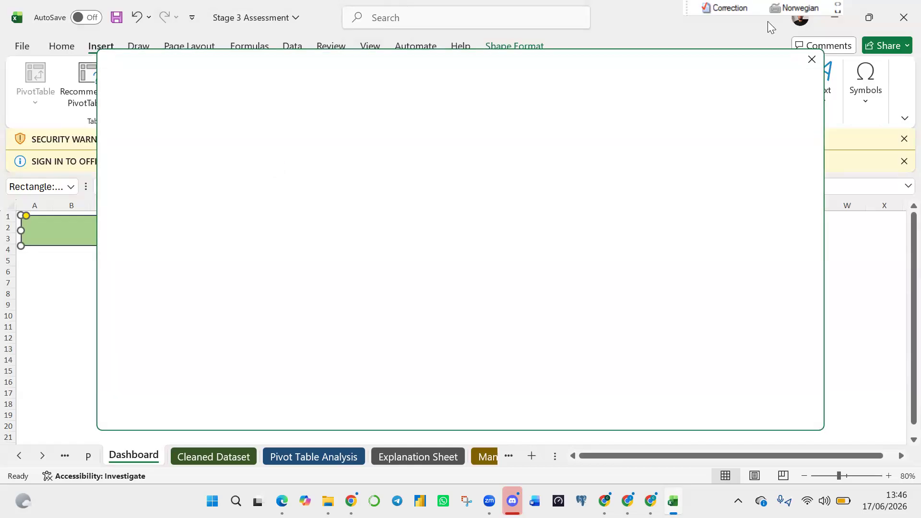
pyautogui.click(810, 60)
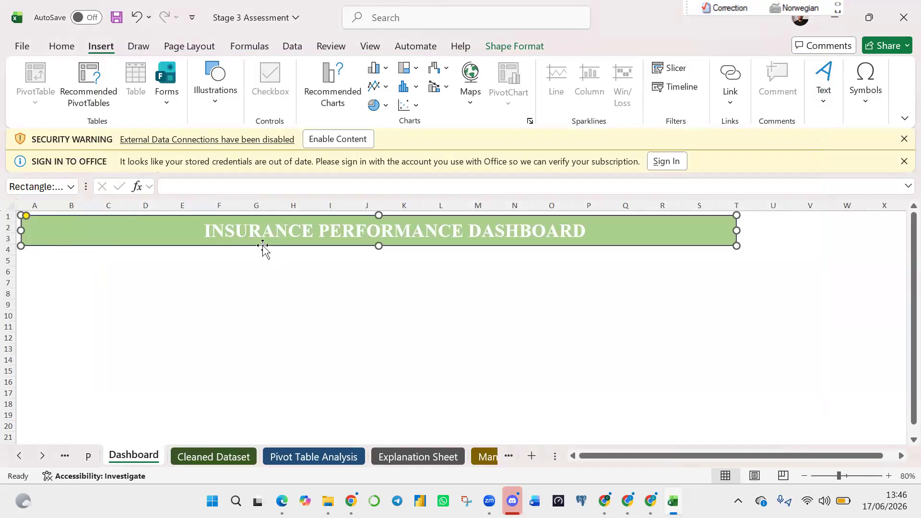
pyautogui.click(232, 234)
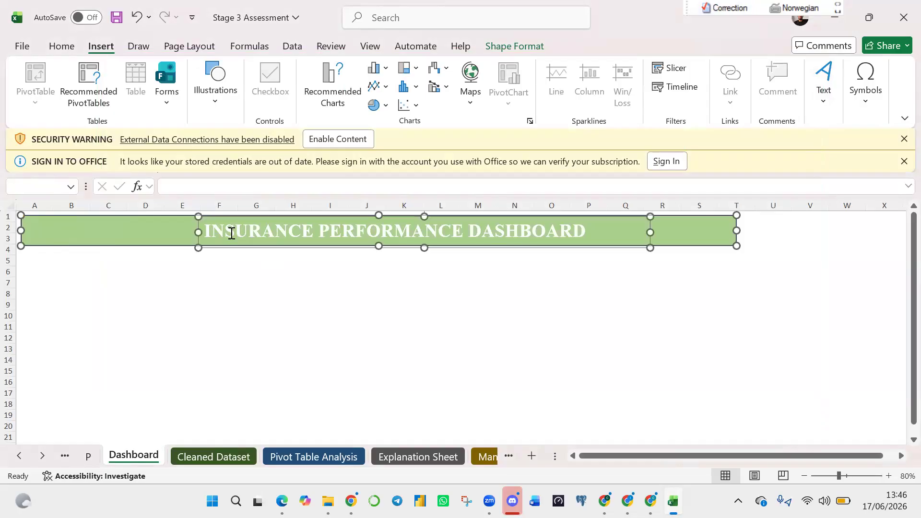
pyautogui.rightClick(231, 234)
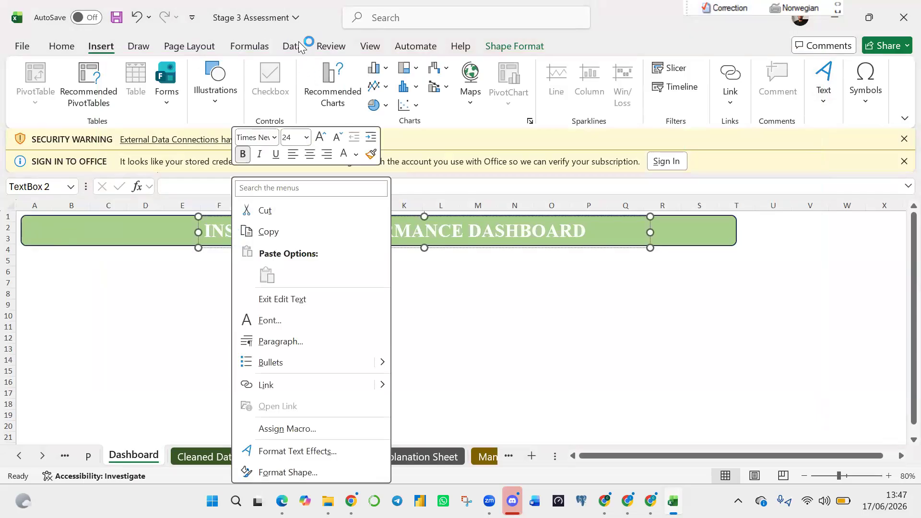
pyautogui.click(73, 44)
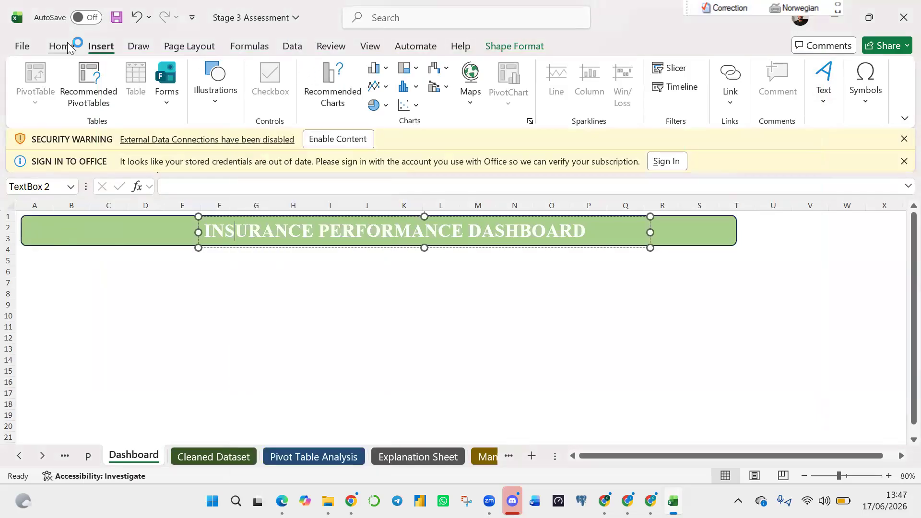
pyautogui.click(73, 44)
# Duplicate the green banner rectangle below it and resize the copy into a card spanning about columns A to D, rows 5 to 7.
pyautogui.click(138, 240)
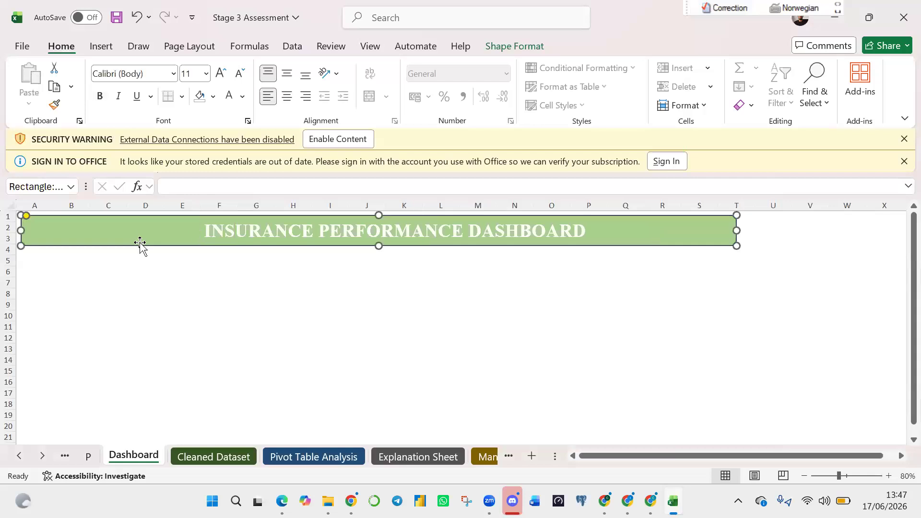
pyautogui.moveTo(140, 243); pyautogui.dragTo(143, 286)
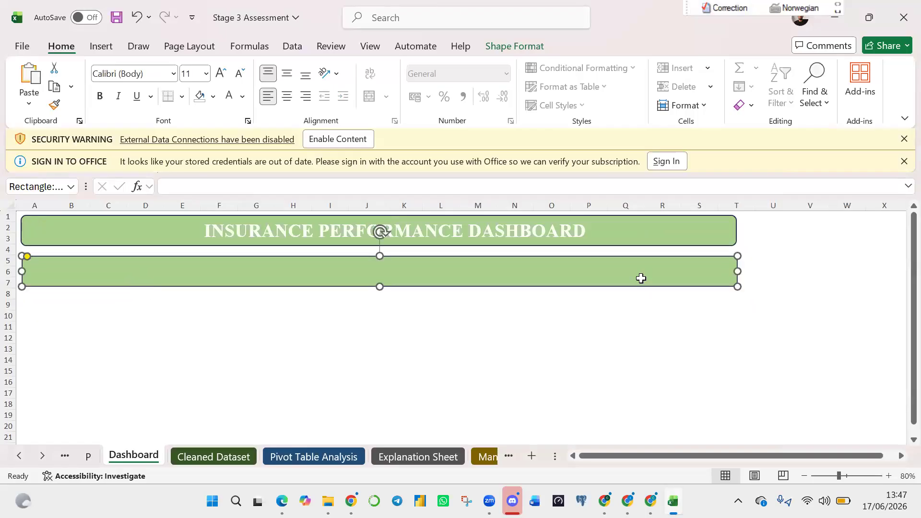
pyautogui.moveTo(499, 275); pyautogui.dragTo(502, 273)
pyautogui.moveTo(740, 269); pyautogui.dragTo(223, 315)
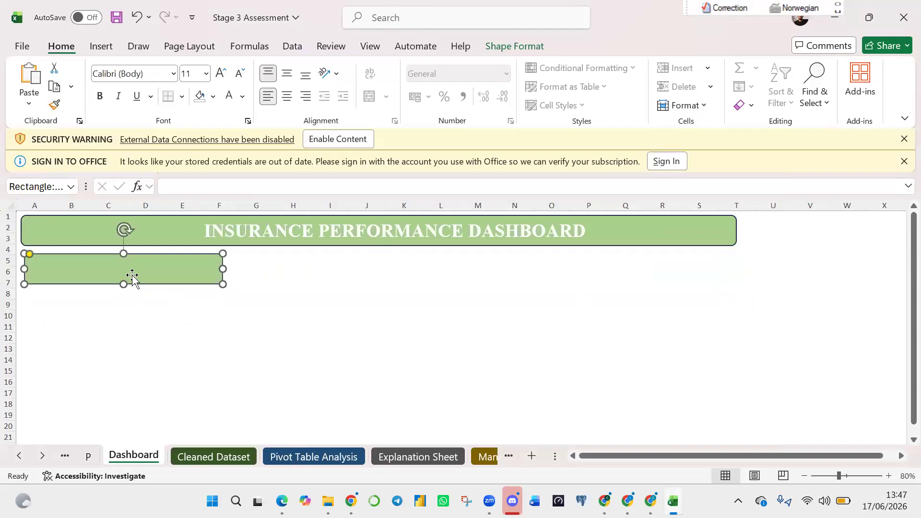
pyautogui.moveTo(122, 282); pyautogui.dragTo(121, 292)
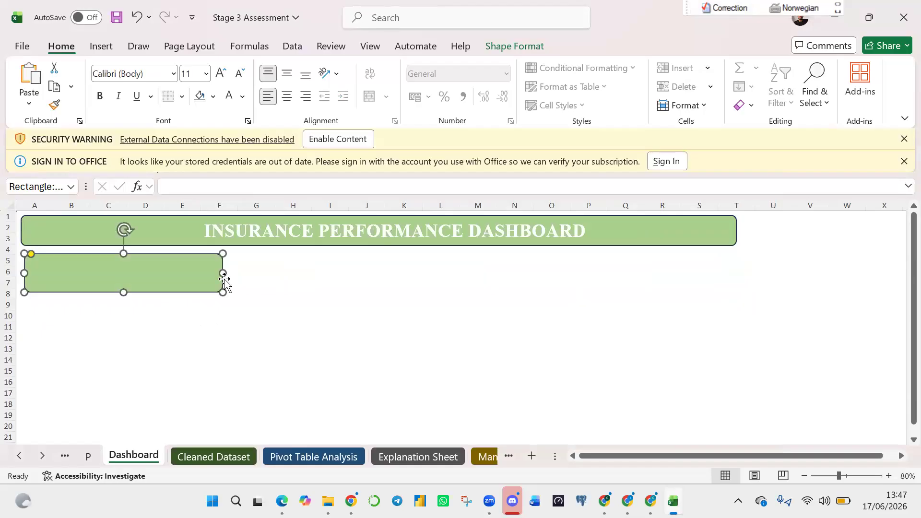
pyautogui.moveTo(221, 273); pyautogui.dragTo(174, 273)
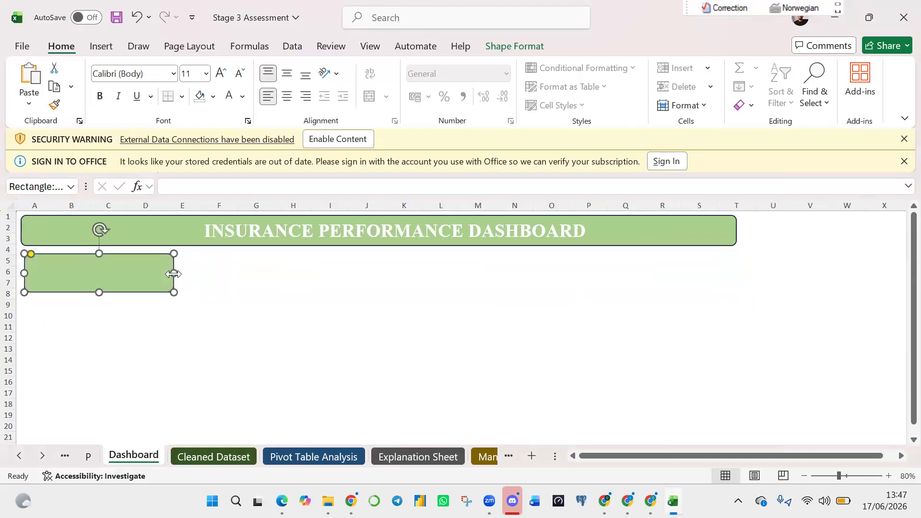
# Duplicate the green card three times and line the copies up beside it in a row of four.
pyautogui.moveTo(164, 271); pyautogui.dragTo(309, 265)
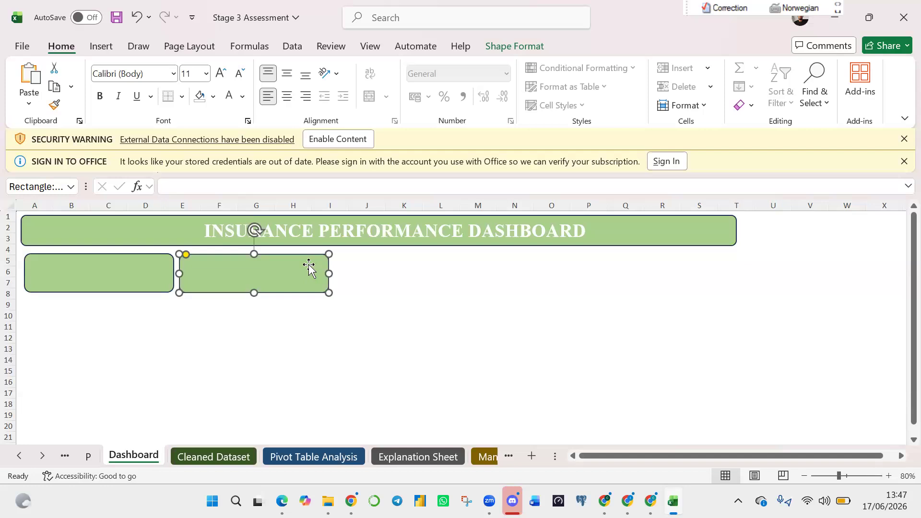
pyautogui.moveTo(310, 267); pyautogui.dragTo(446, 271)
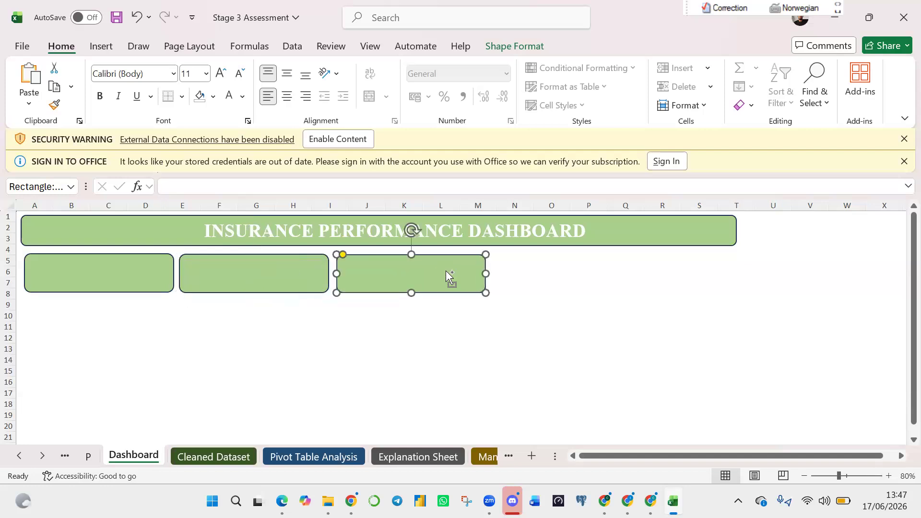
pyautogui.hotkey('ctrl', 'd')
pyautogui.moveTo(445, 274); pyautogui.dragTo(592, 263)
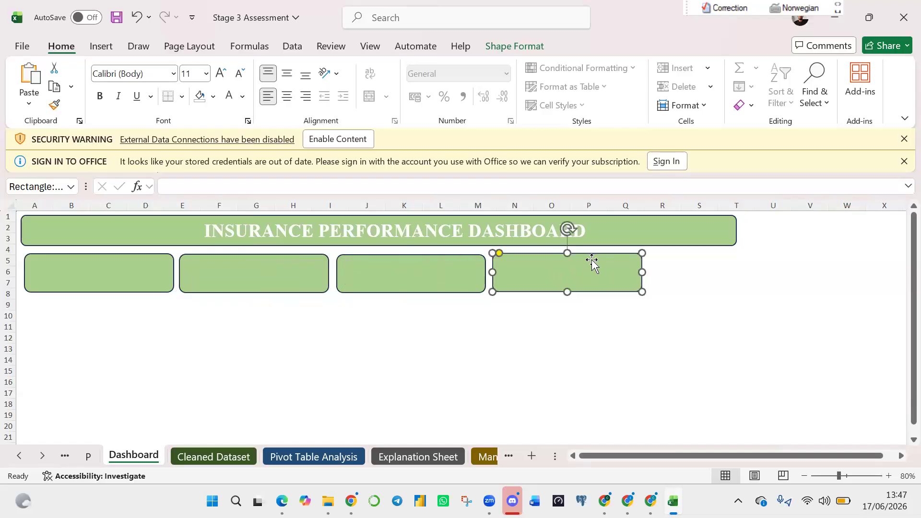
# Narrow the first card to end within column D and replace the wide second card with a copy of it.
pyautogui.click(143, 272)
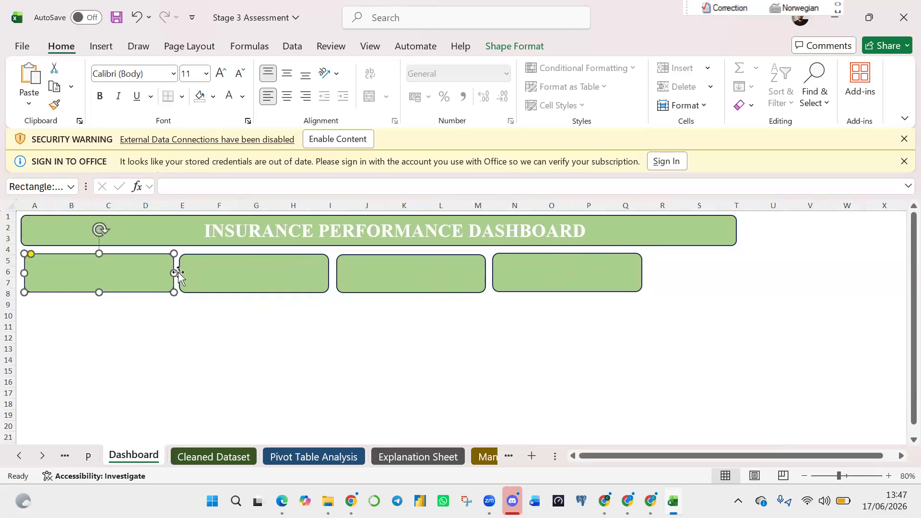
pyautogui.moveTo(177, 274); pyautogui.dragTo(153, 273)
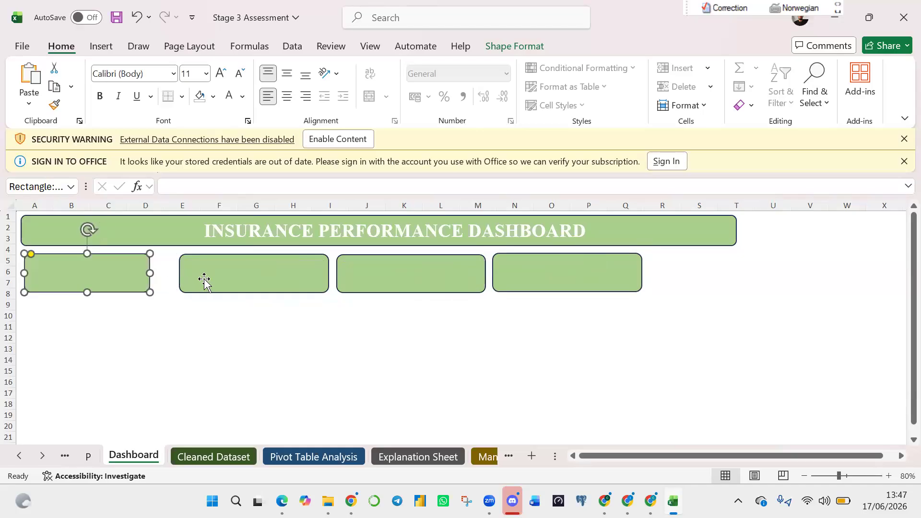
pyautogui.moveTo(207, 279); pyautogui.dragTo(188, 279)
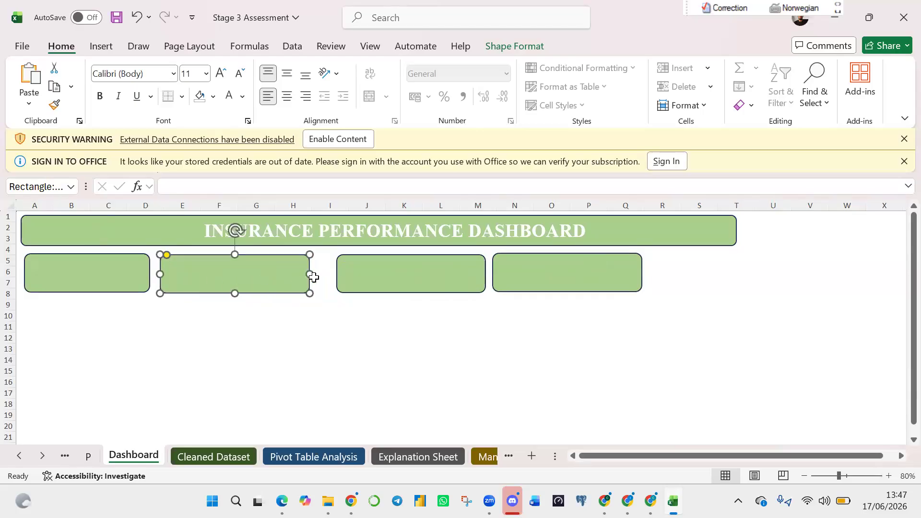
pyautogui.moveTo(275, 274); pyautogui.dragTo(149, 274)
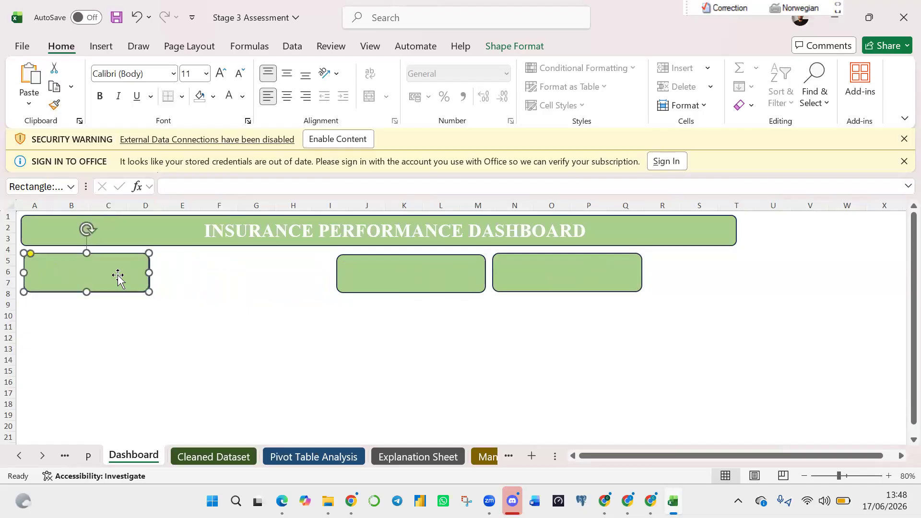
pyautogui.moveTo(283, 285); pyautogui.dragTo(253, 276)
# Delete the wide third card and place a copy of the narrow card around columns H to K.
pyautogui.moveTo(396, 283); pyautogui.dragTo(216, 279)
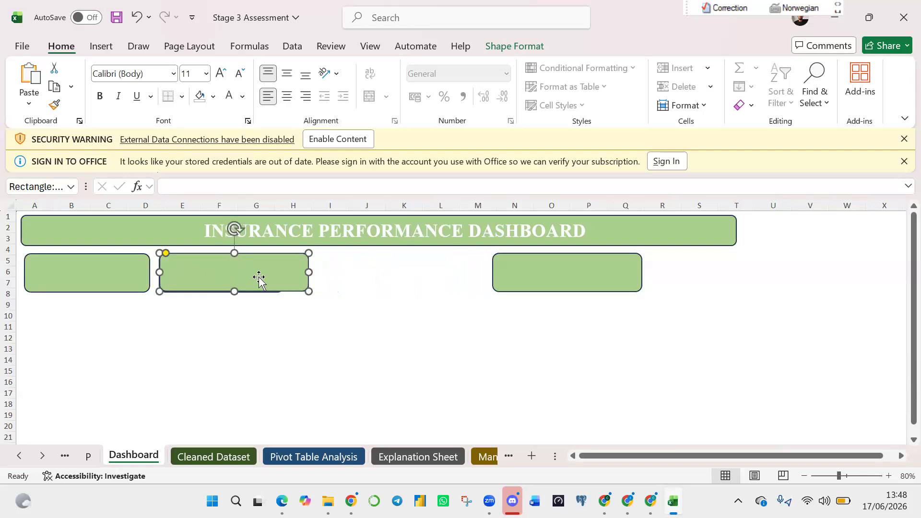
pyautogui.press('Delete')
pyautogui.click(283, 282)
pyautogui.moveTo(388, 284); pyautogui.dragTo(384, 281)
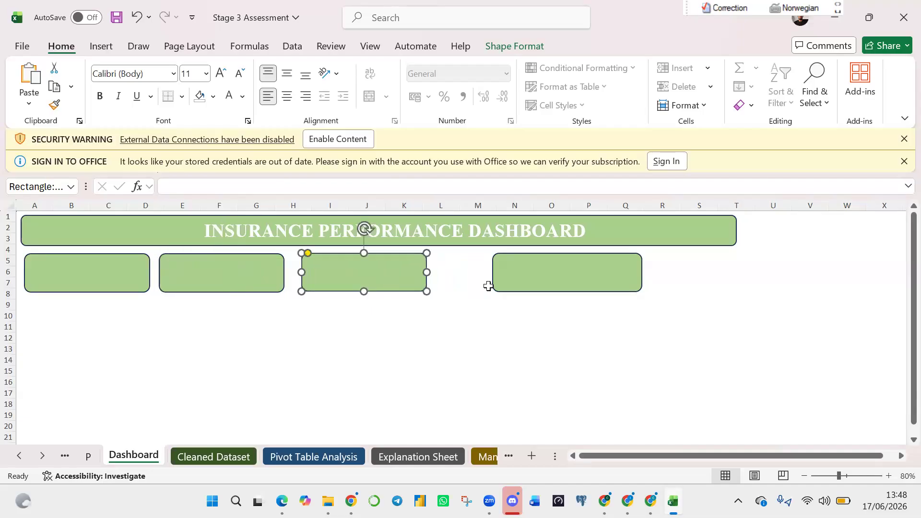
# Replace the wide fourth card with a duplicate of the narrow third card, placed over columns L to O.
pyautogui.click(539, 280)
pyautogui.moveTo(616, 273); pyautogui.dragTo(520, 280)
pyautogui.press('Delete')
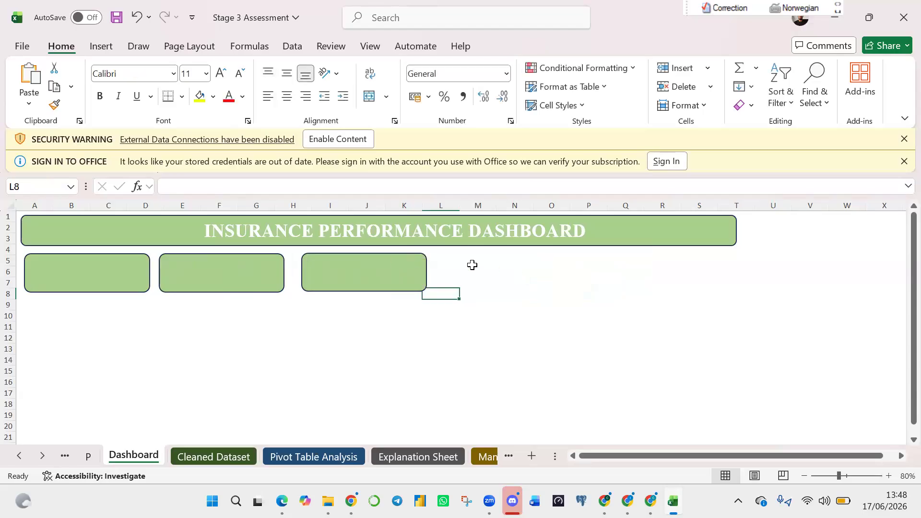
pyautogui.click(399, 276)
pyautogui.hotkey('ctrl', 'd')
pyautogui.moveTo(399, 274); pyautogui.dragTo(527, 262)
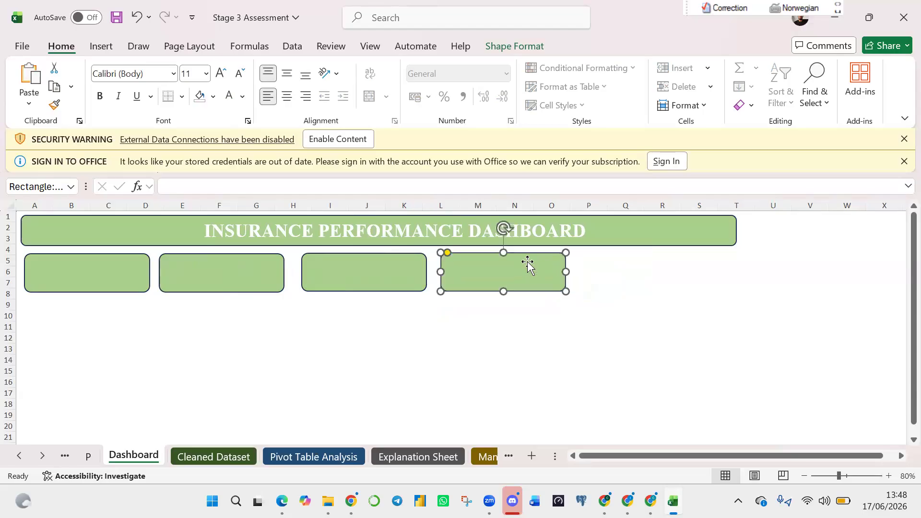
# Add a fifth matching card over columns P to S and shift the third card slightly towards the second to even the spacing.
pyautogui.hotkey('ctrl', 'd')
pyautogui.moveTo(507, 271); pyautogui.dragTo(639, 264)
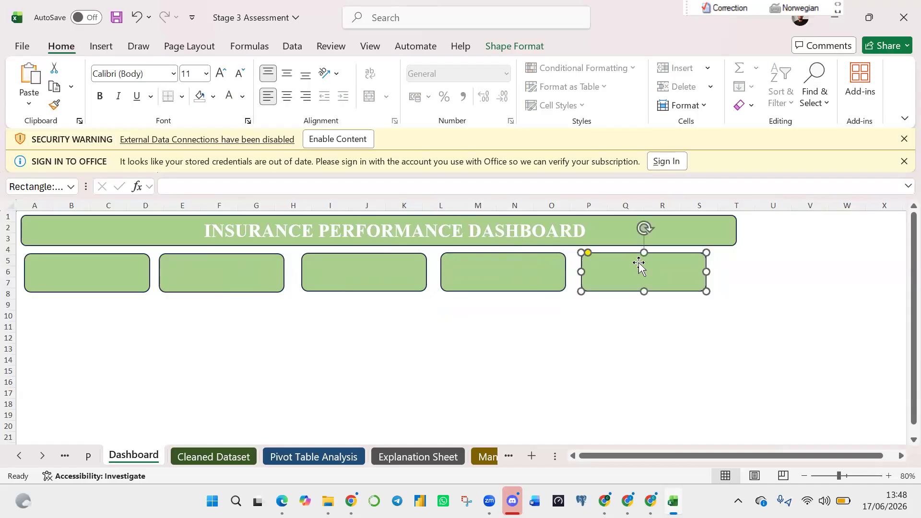
pyautogui.moveTo(341, 269); pyautogui.dragTo(337, 268)
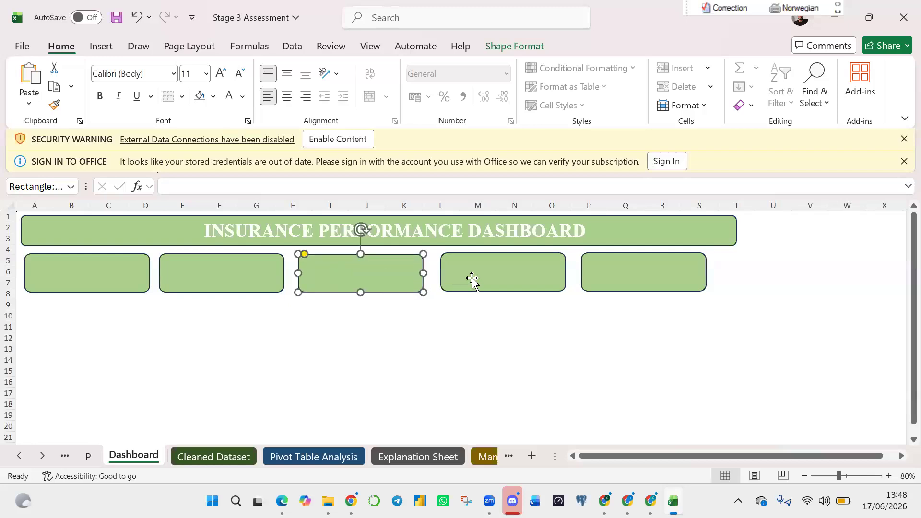
# Nudge the fourth and fifth small cards below the title banner to even out the spacing of the row.
pyautogui.click(480, 276)
pyautogui.moveTo(479, 278); pyautogui.dragTo(480, 277)
pyautogui.moveTo(620, 274); pyautogui.dragTo(625, 277)
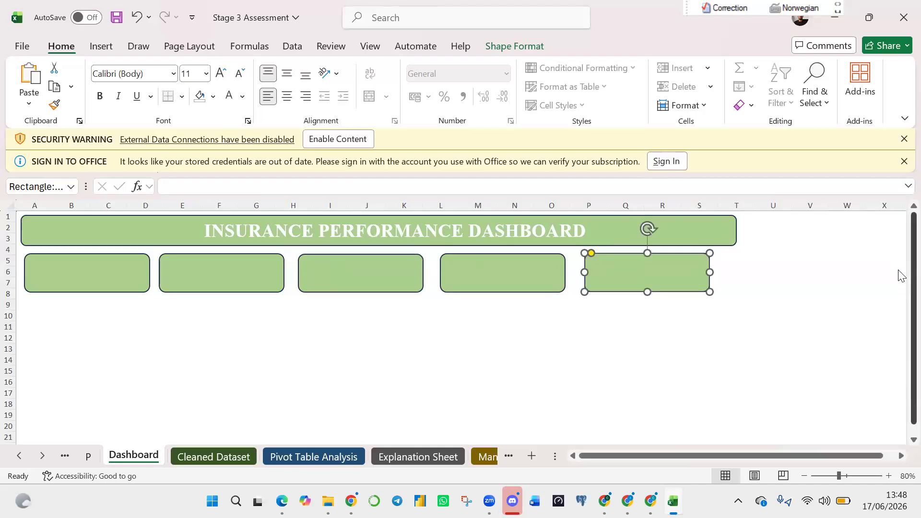
# Duplicate the first card below the row and resize the copy into a large panel covering about columns A to J, rows 9 to 19.
pyautogui.moveTo(901, 267); pyautogui.dragTo(900, 296)
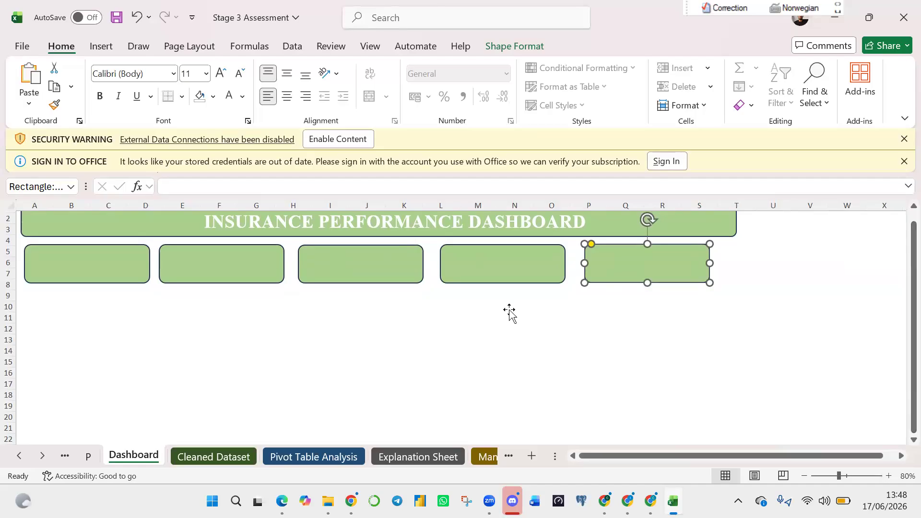
pyautogui.click(84, 270)
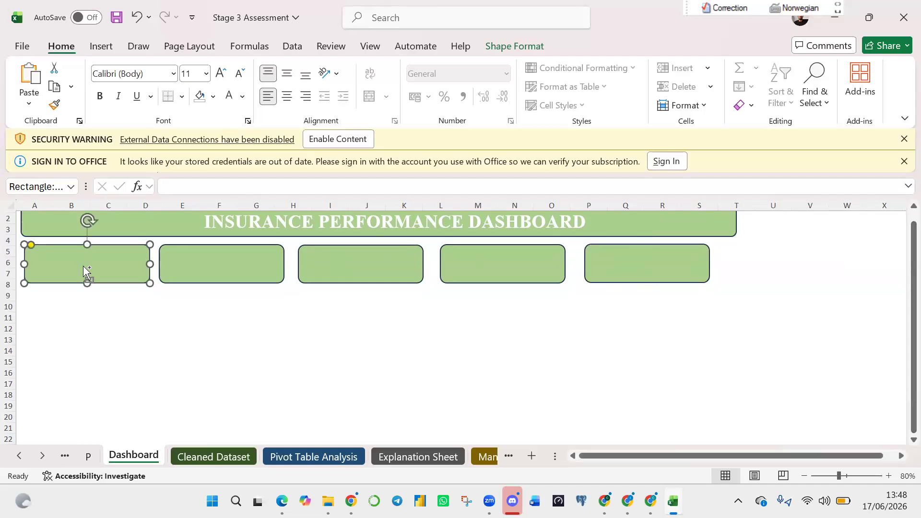
pyautogui.moveTo(85, 270); pyautogui.dragTo(74, 326)
pyautogui.moveTo(147, 316); pyautogui.dragTo(459, 335)
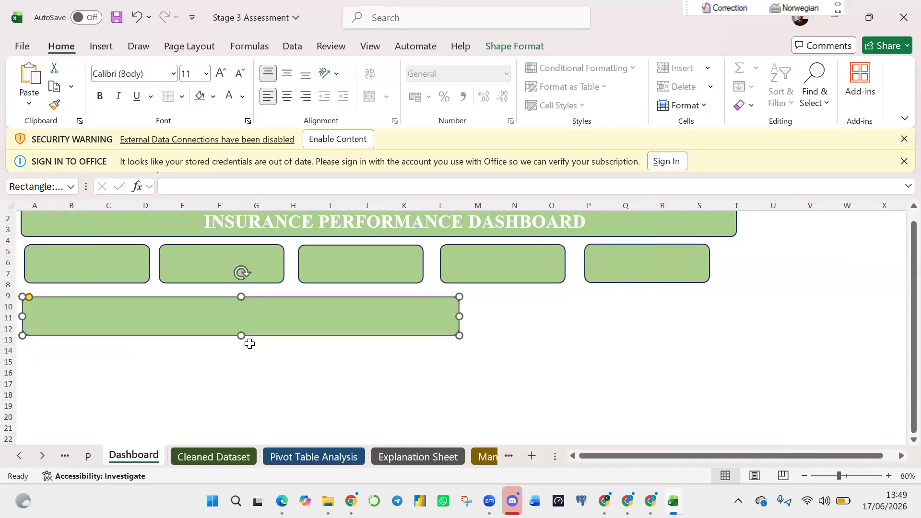
pyautogui.moveTo(241, 336); pyautogui.dragTo(240, 413)
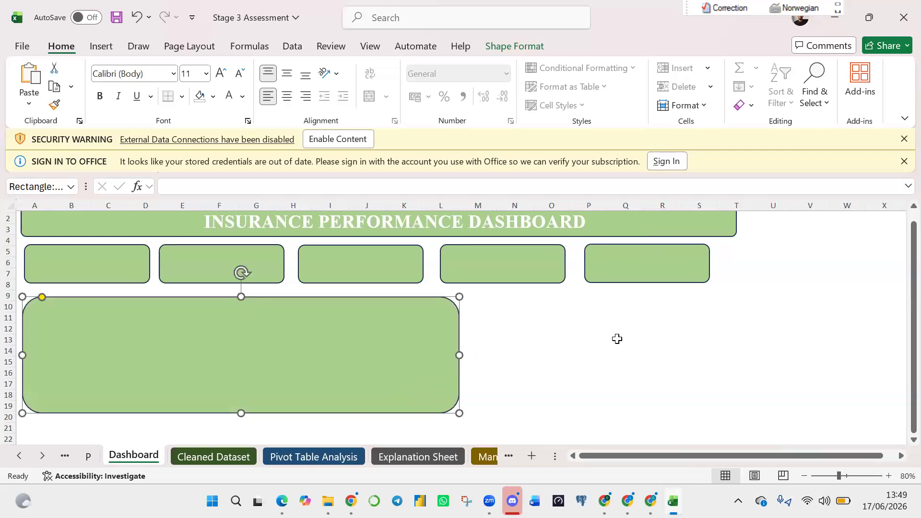
pyautogui.scroll(1, 897, 348)
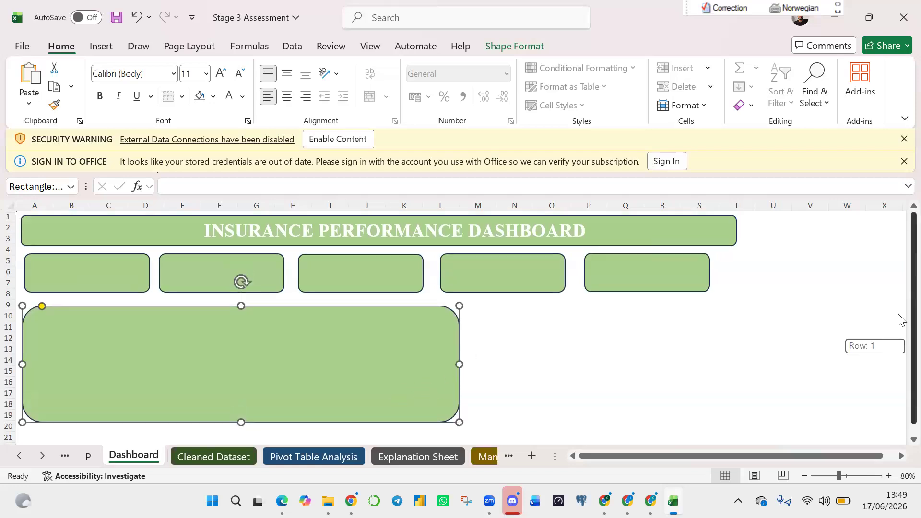
pyautogui.moveTo(460, 364); pyautogui.dragTo(401, 360)
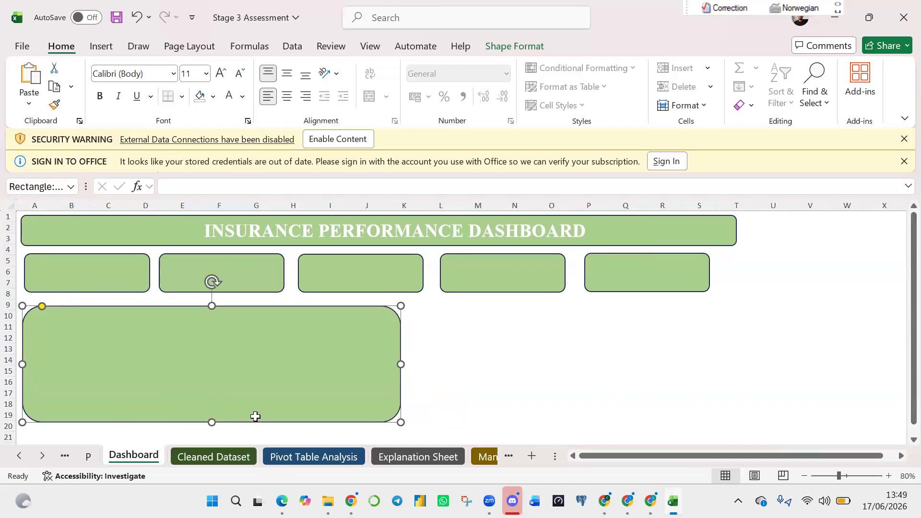
pyautogui.click(831, 473)
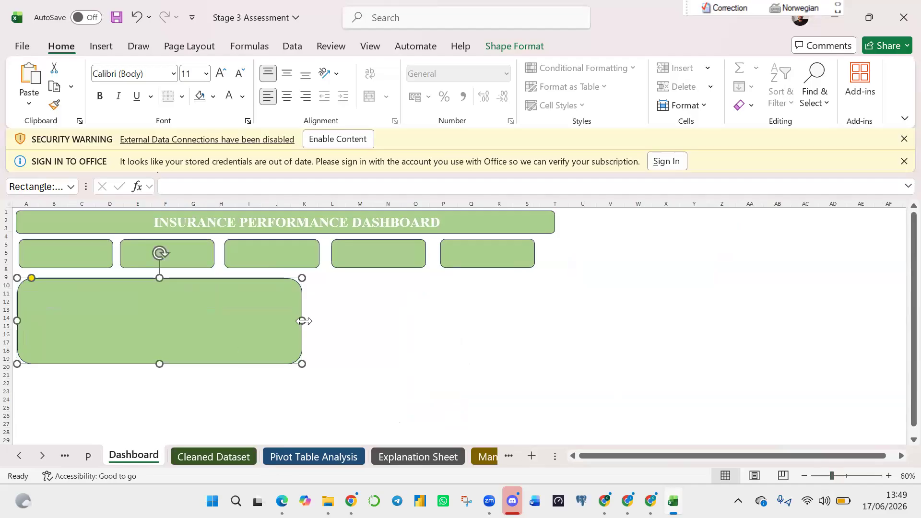
pyautogui.moveTo(304, 321); pyautogui.dragTo(299, 321)
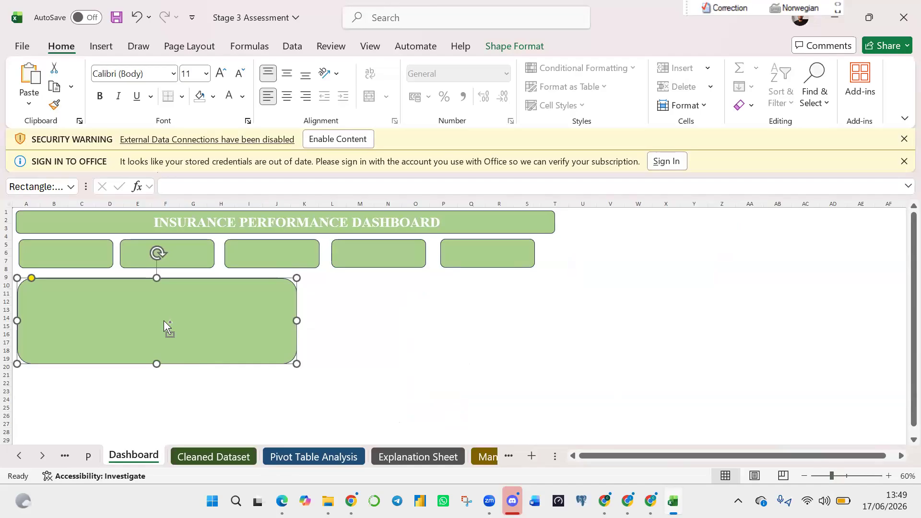
# Duplicate the large panel, place the copy beside it and narrow the copy to end near column T.
pyautogui.hotkey('ctrl', 'd')
pyautogui.moveTo(163, 320); pyautogui.dragTo(445, 317)
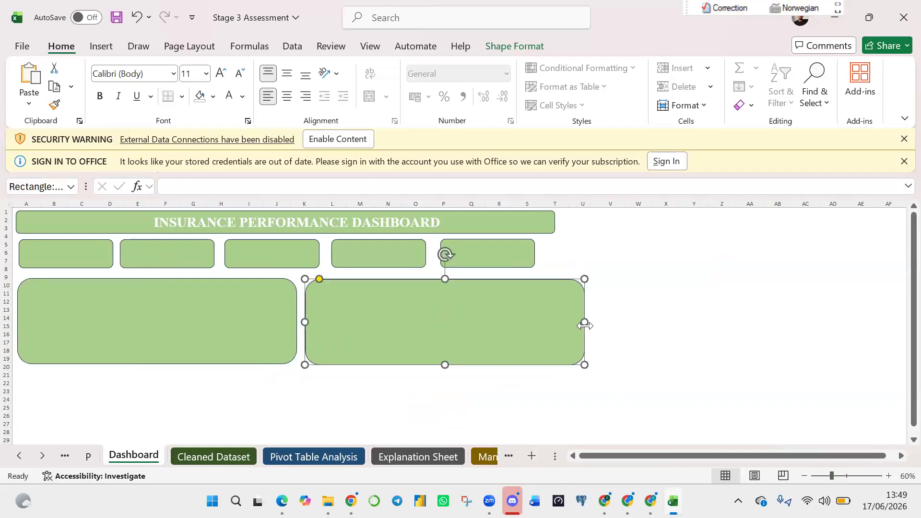
pyautogui.moveTo(584, 322); pyautogui.dragTo(562, 322)
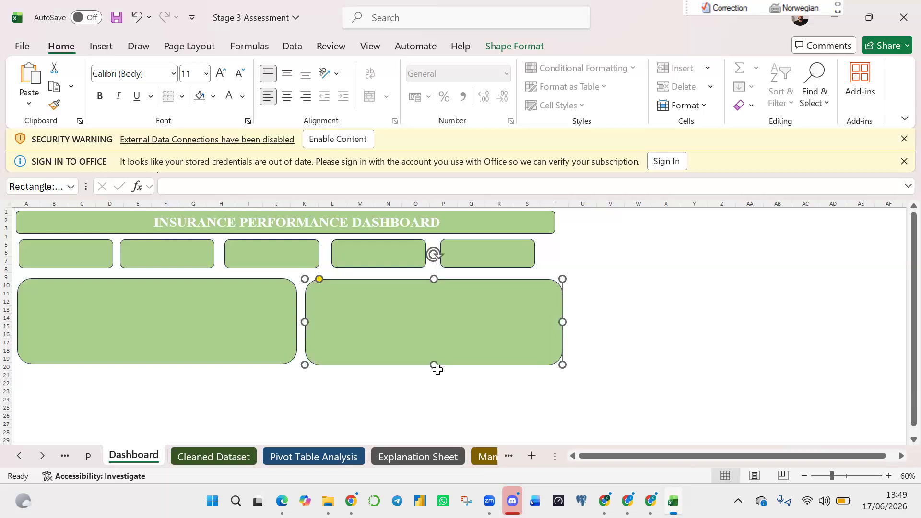
pyautogui.moveTo(435, 367)
pyautogui.mouseDown()
pyautogui.moveTo(435, 376)
pyautogui.moveTo(436, 364)
pyautogui.mouseUp()
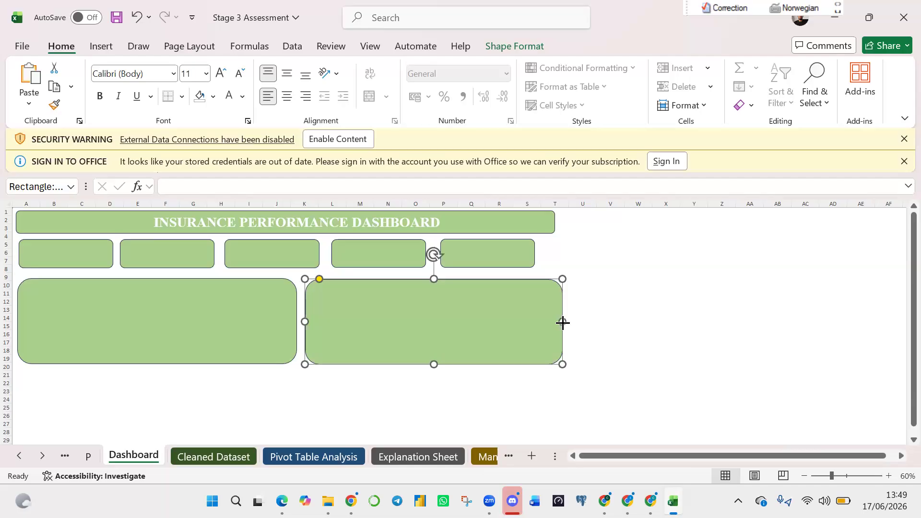
pyautogui.moveTo(562, 322); pyautogui.dragTo(562, 321)
# Try placing another copy of the panel to the right, and delete both it and the second panel.
pyautogui.scroll(-1, 898, 274)
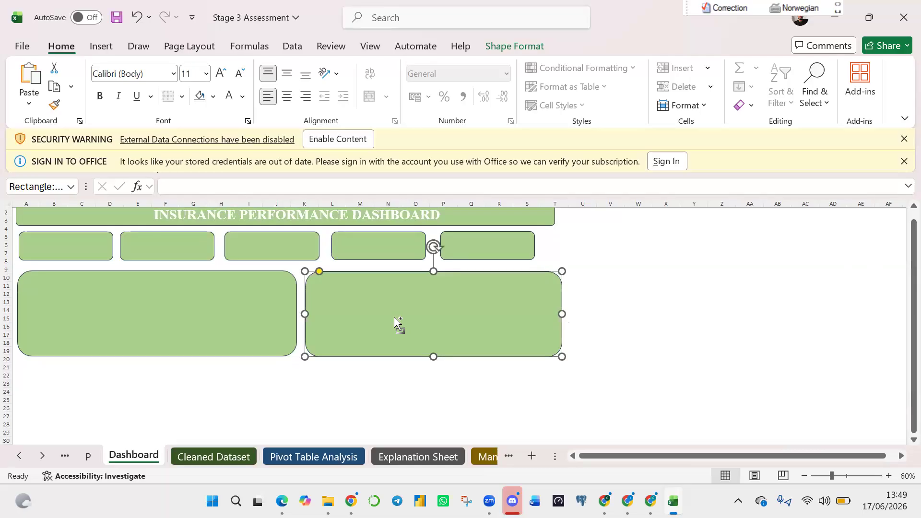
pyautogui.moveTo(394, 317); pyautogui.dragTo(394, 318)
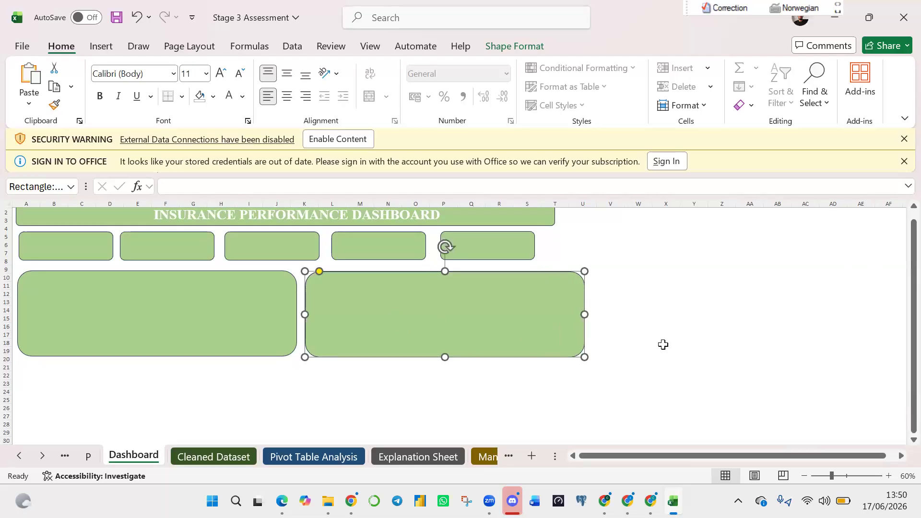
pyautogui.moveTo(725, 328); pyautogui.dragTo(732, 326)
pyautogui.press('Delete')
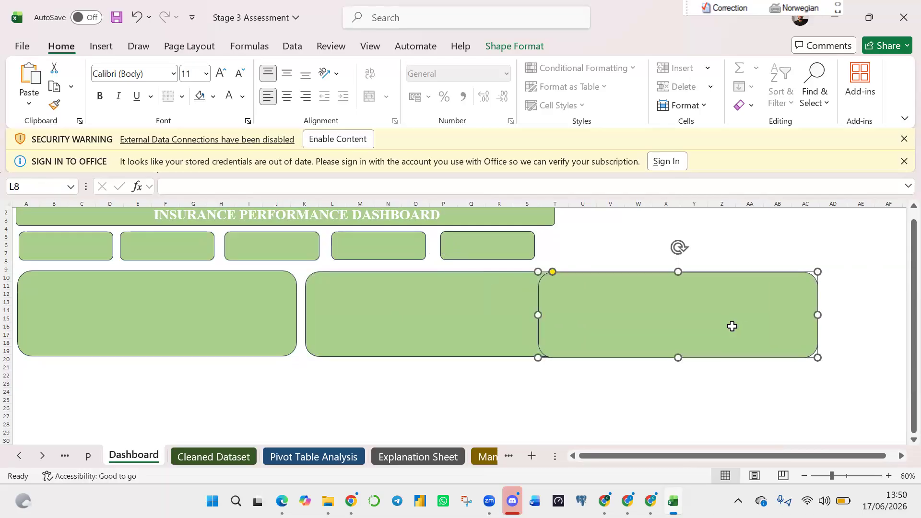
pyautogui.click(473, 335)
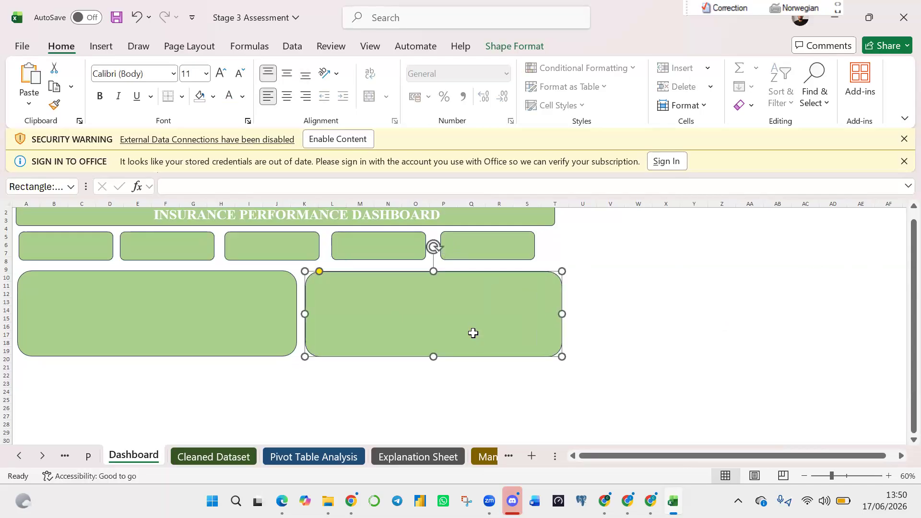
pyautogui.press('Delete')
# Widen the remaining large panel to about column T and raise its upper edge closer to the cards.
pyautogui.click(256, 315)
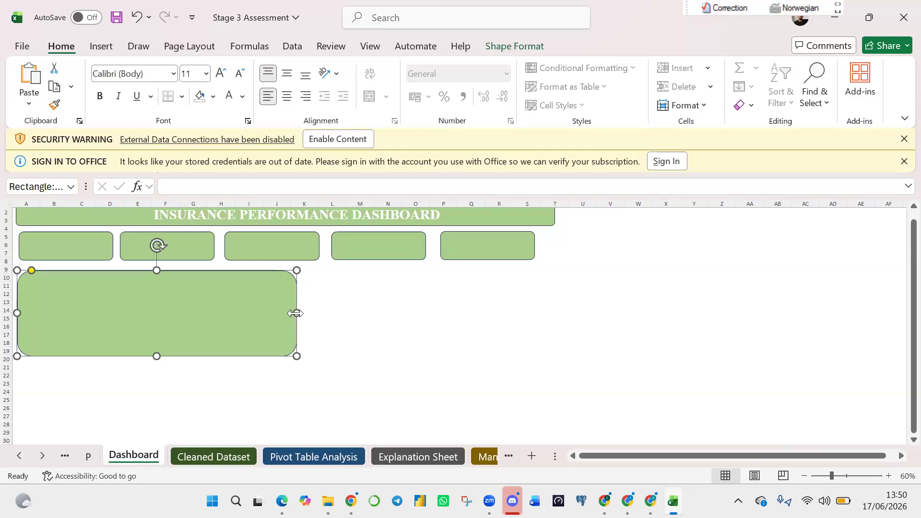
pyautogui.moveTo(297, 313); pyautogui.dragTo(561, 319)
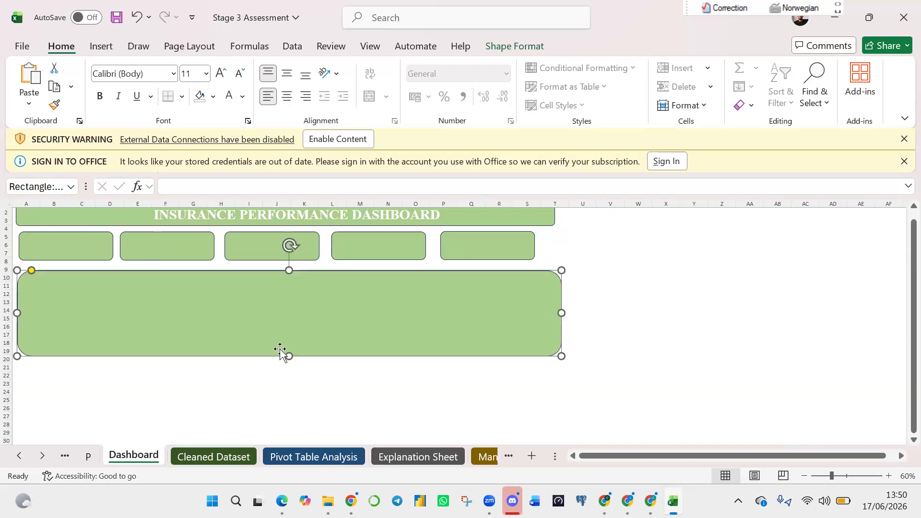
pyautogui.moveTo(289, 269); pyautogui.dragTo(289, 264)
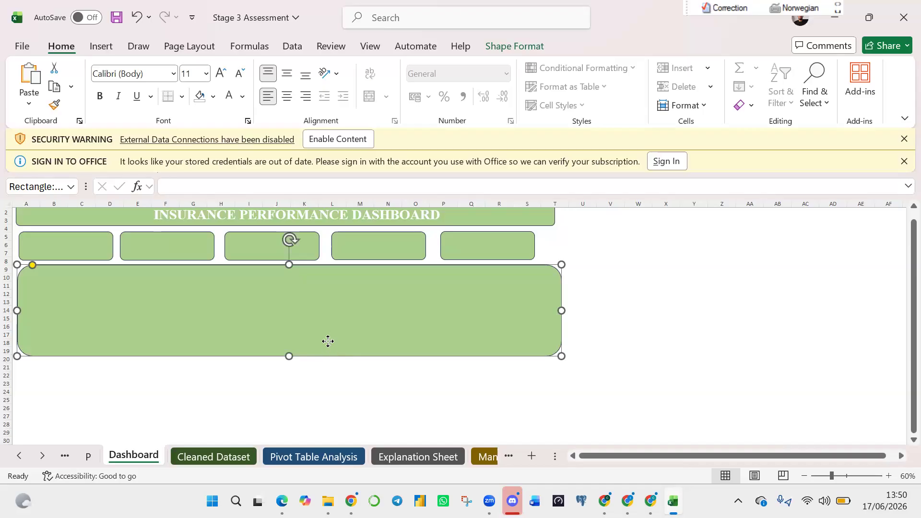
# Duplicate the wide panel just below it, leave a small gap, and narrow the copy to about columns A to J.
pyautogui.moveTo(330, 344); pyautogui.dragTo(298, 419)
pyautogui.moveTo(556, 403); pyautogui.dragTo(285, 422)
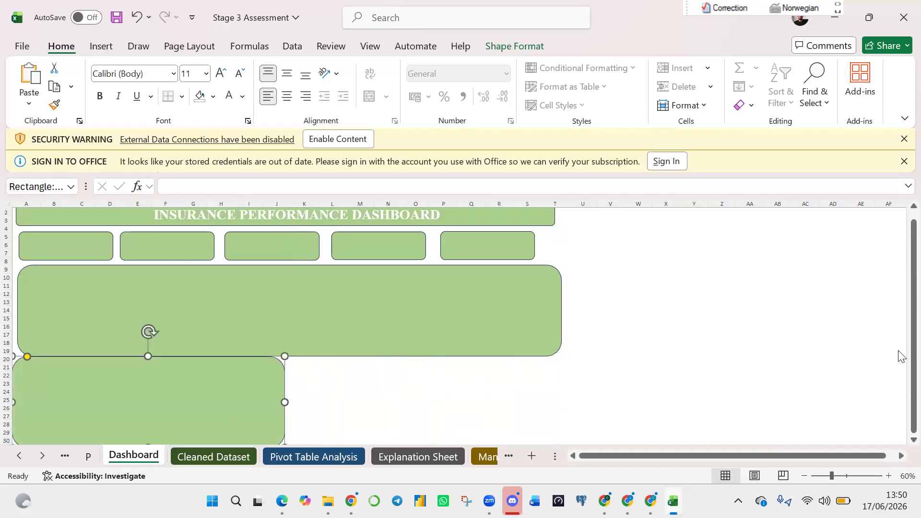
pyautogui.click(822, 475)
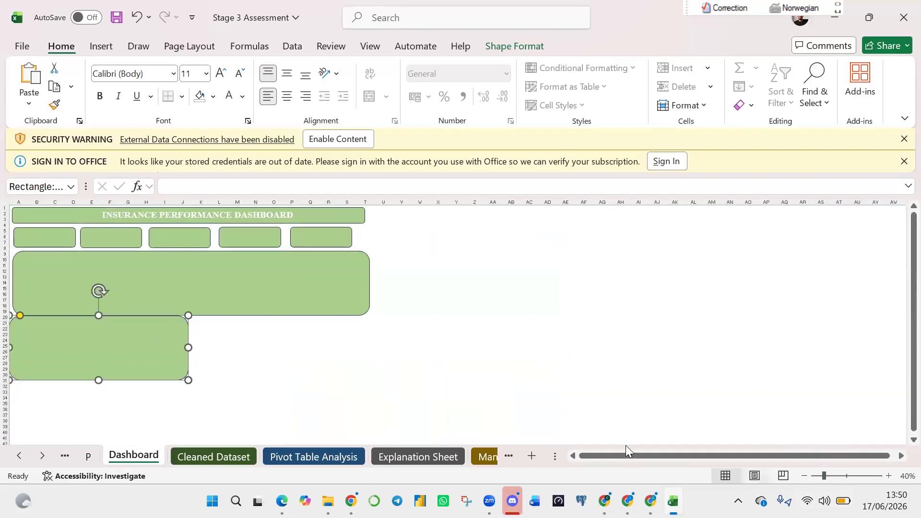
pyautogui.click(829, 475)
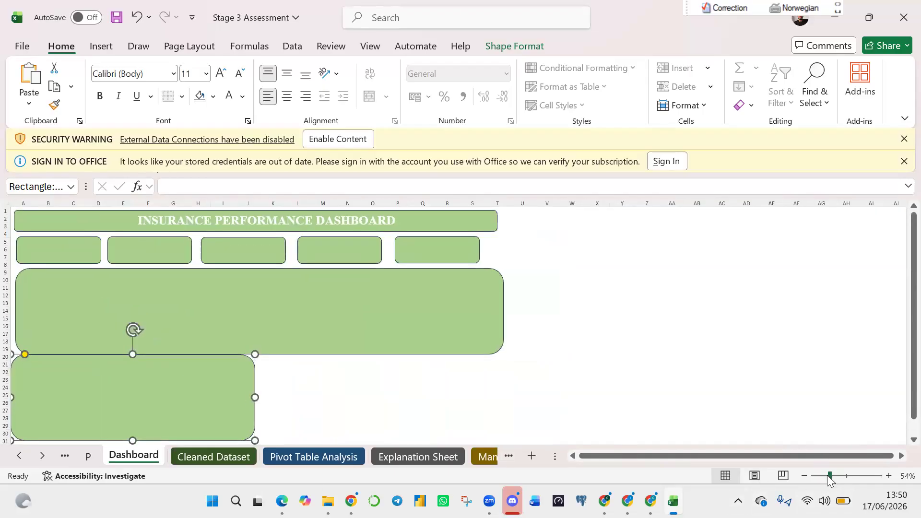
pyautogui.click(827, 475)
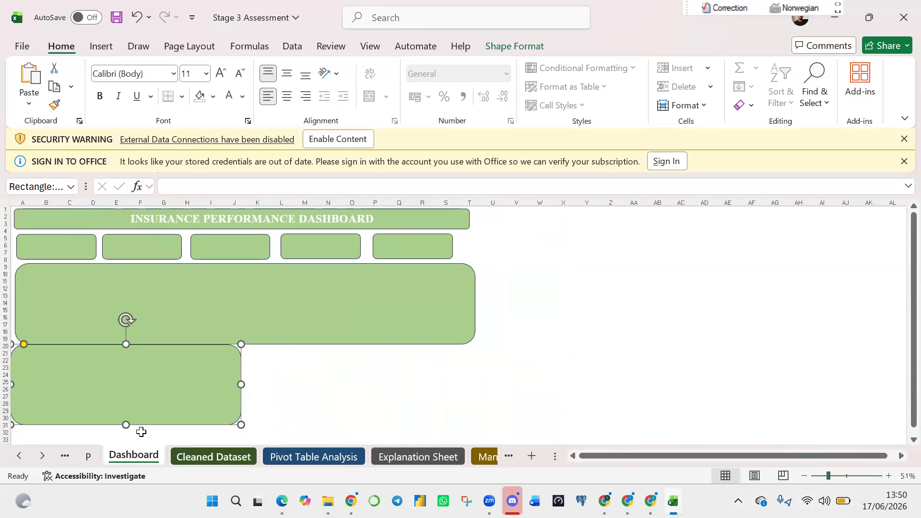
pyautogui.moveTo(141, 395); pyautogui.dragTo(135, 391)
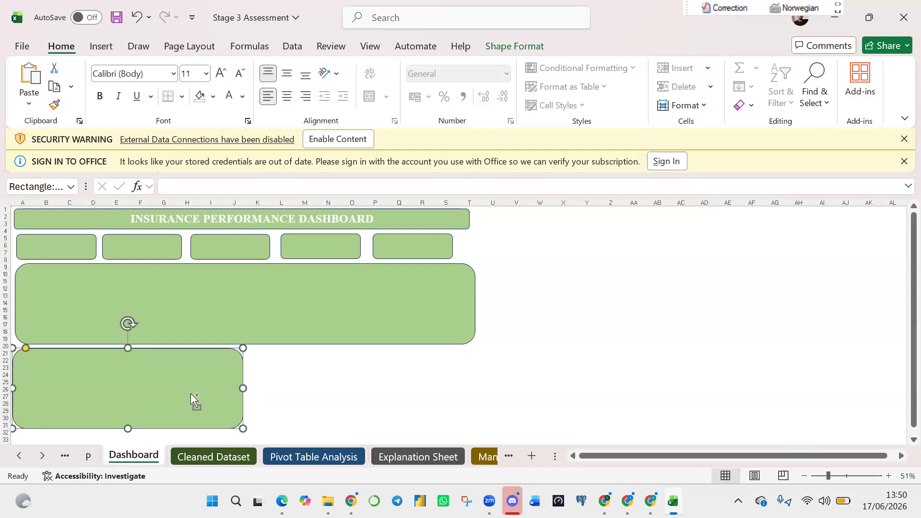
pyautogui.hotkey('ctrl', 'z')
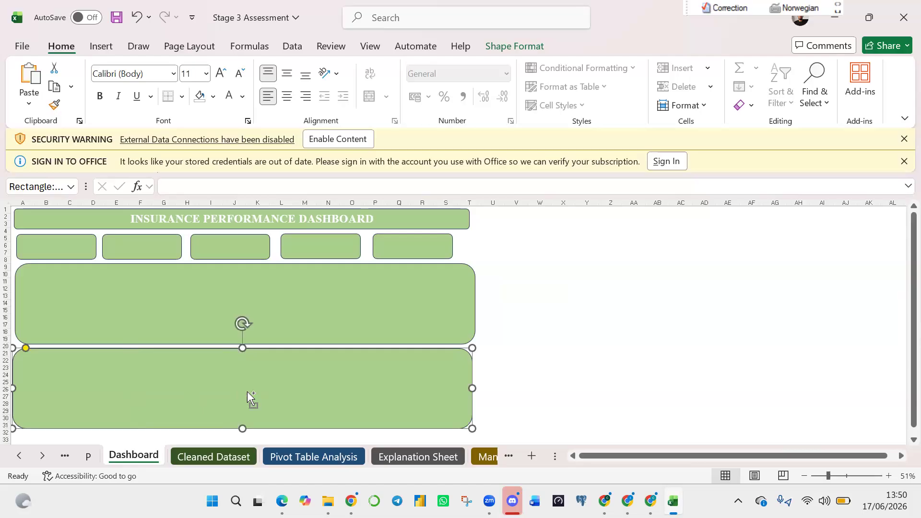
pyautogui.hotkey('ctrl', 'y')
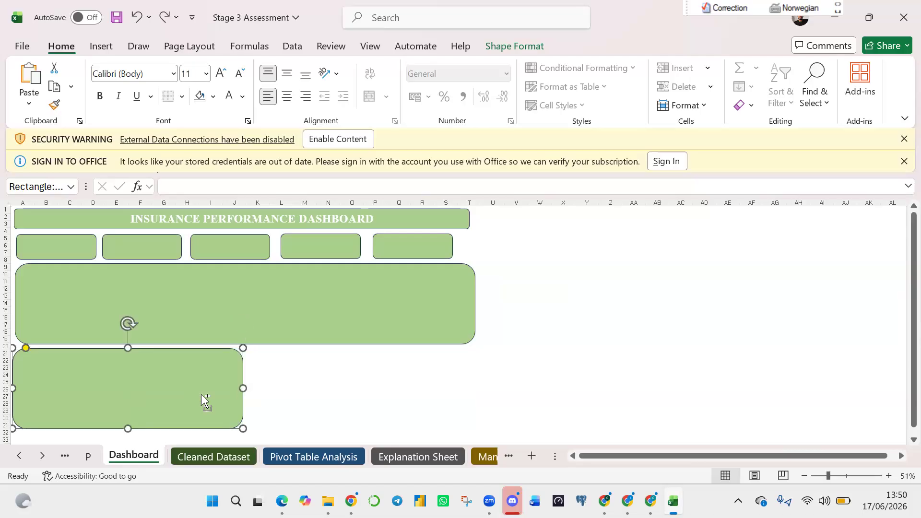
# Duplicate the half-width panel and place the copy beside it, covering about columns K to T.
pyautogui.hotkey('ctrl', 'd')
pyautogui.moveTo(376, 401); pyautogui.dragTo(429, 389)
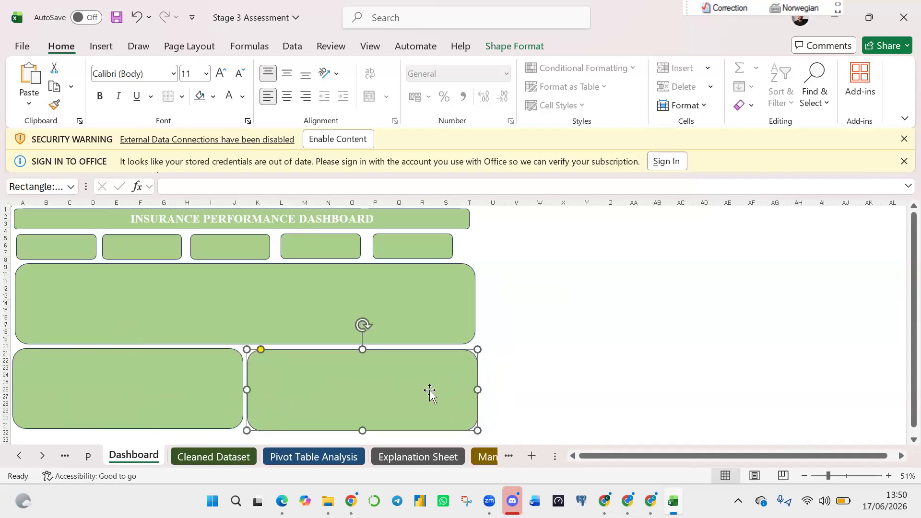
pyautogui.click(590, 297)
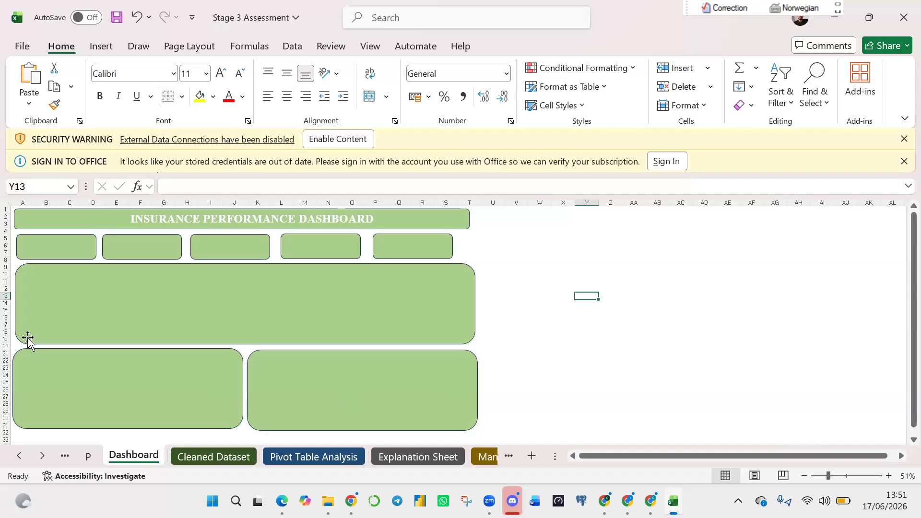
# Insert a text box about 4.9 cm wide and 0.5 cm high in the first card and enter "TOTAL REVENUE".
pyautogui.click(63, 246)
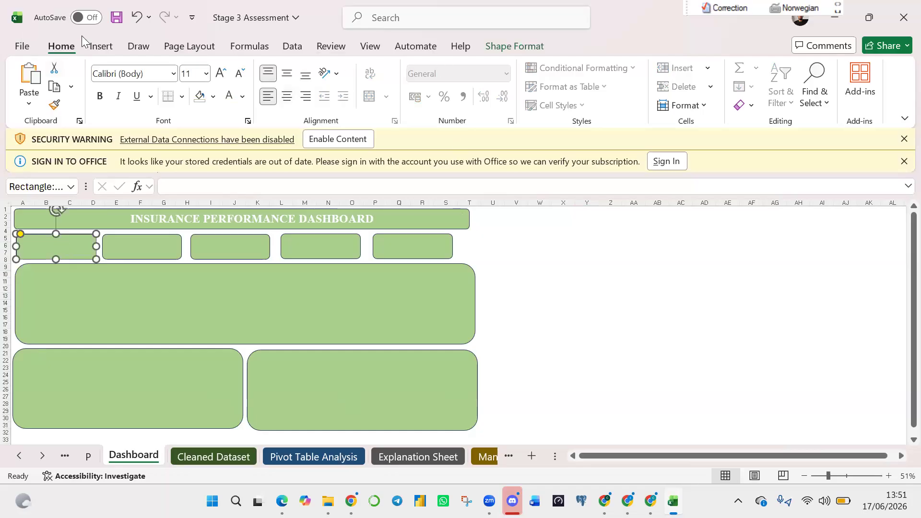
pyautogui.click(99, 46)
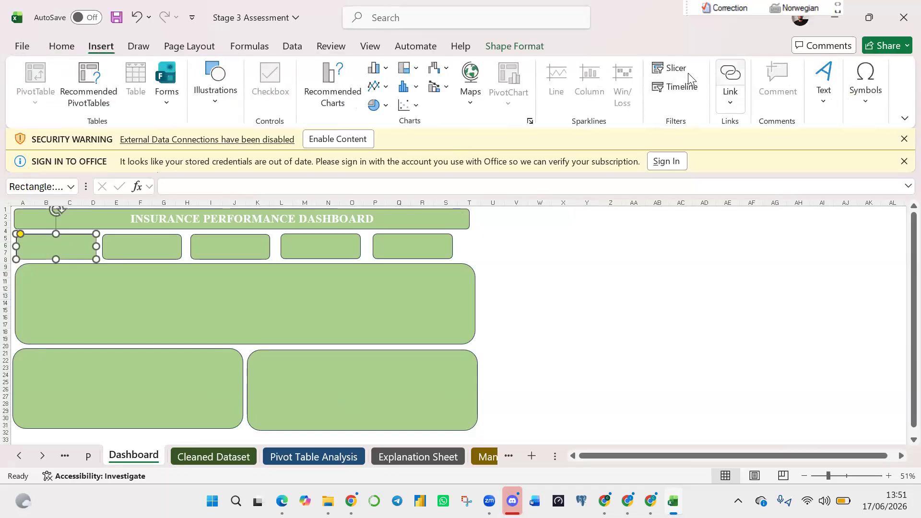
pyautogui.click(826, 85)
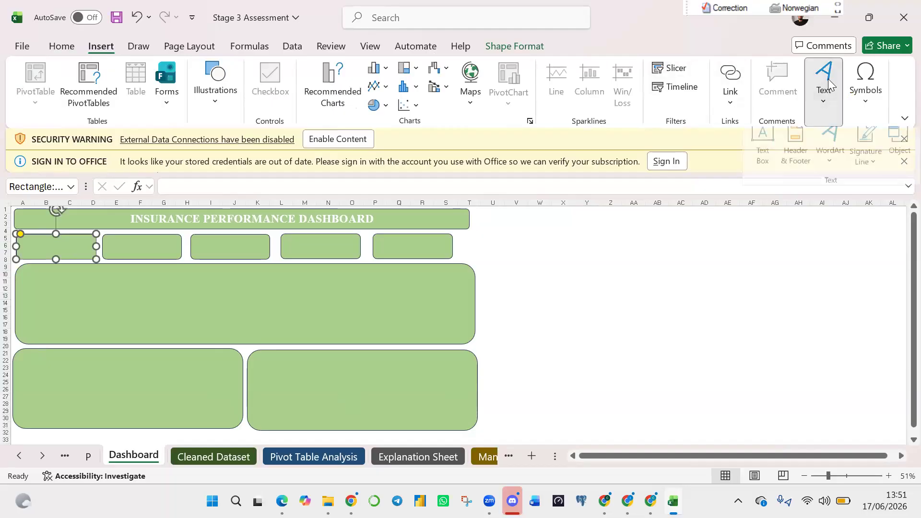
pyautogui.click(761, 151)
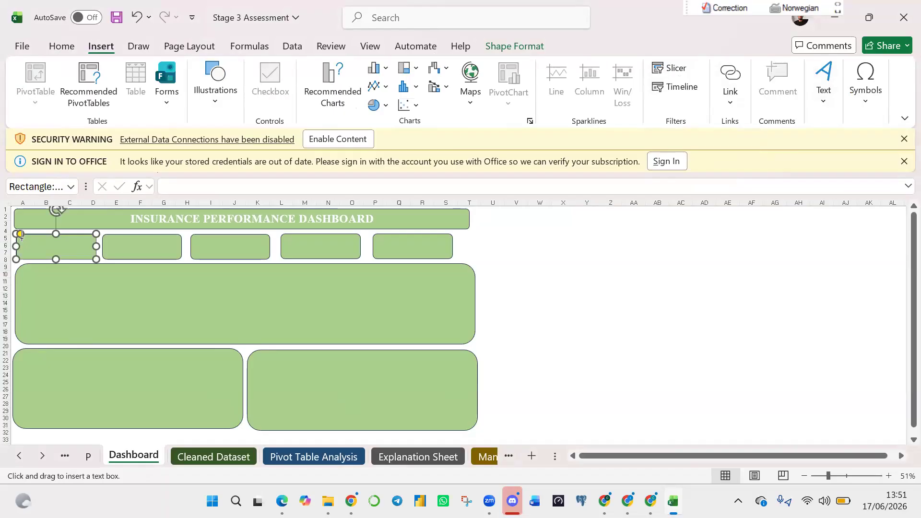
pyautogui.moveTo(22, 239); pyautogui.dragTo(90, 245)
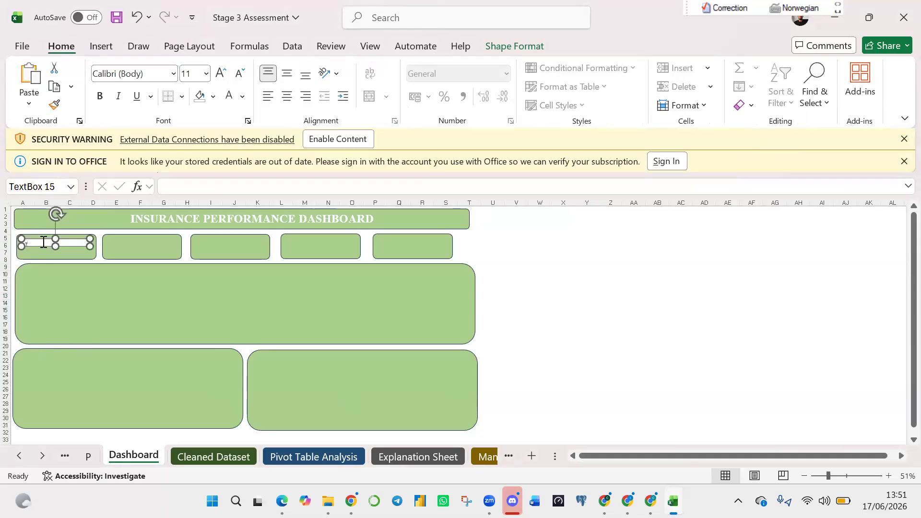
pyautogui.write('TOTAL')
pyautogui.write('REVENUE')
pyautogui.click(502, 48)
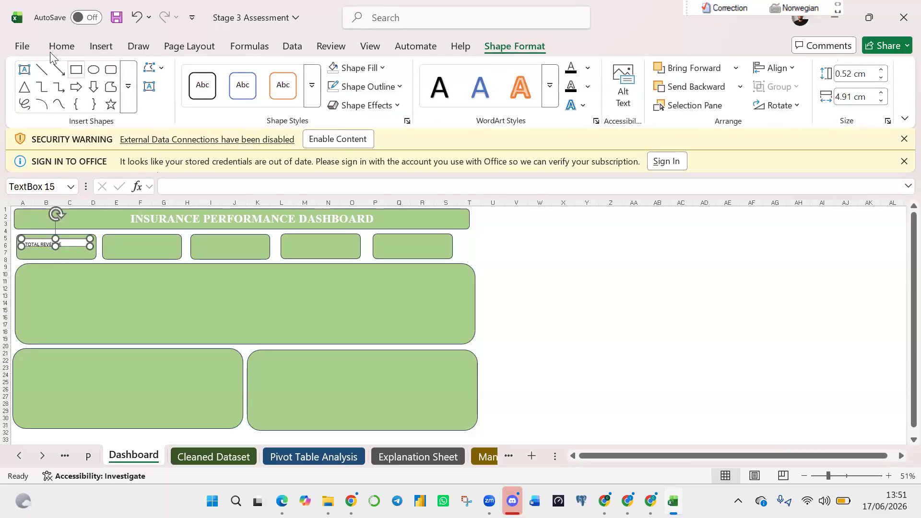
pyautogui.click(67, 49)
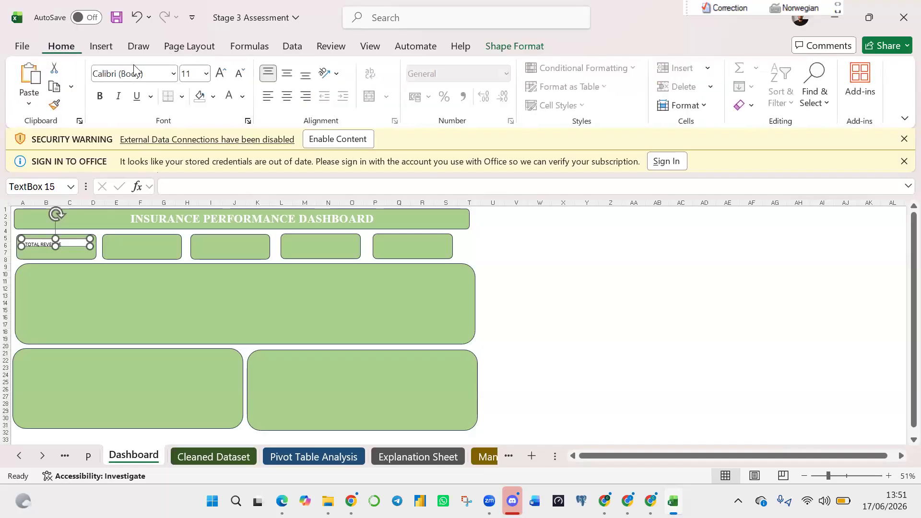
# Remove the fill from the TOTAL REVENUE text box and make its text white and bold.
pyautogui.click(212, 98)
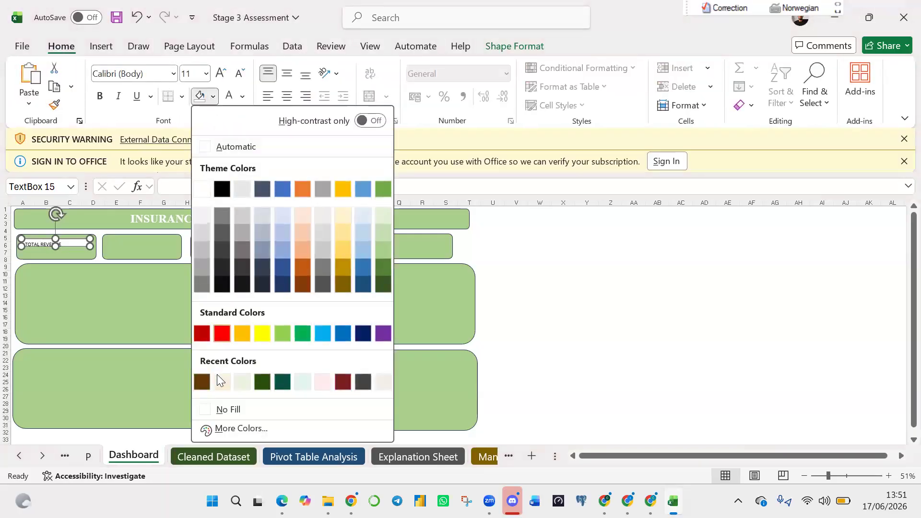
pyautogui.click(207, 410)
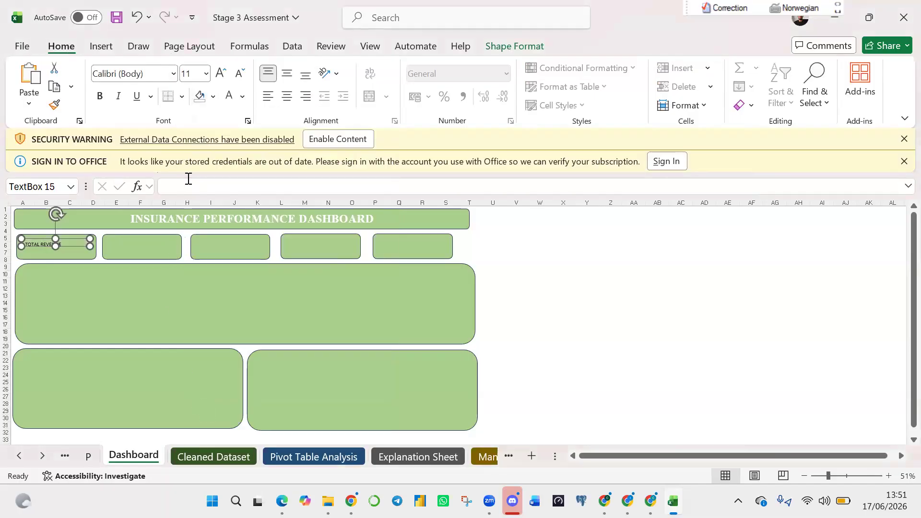
pyautogui.click(242, 98)
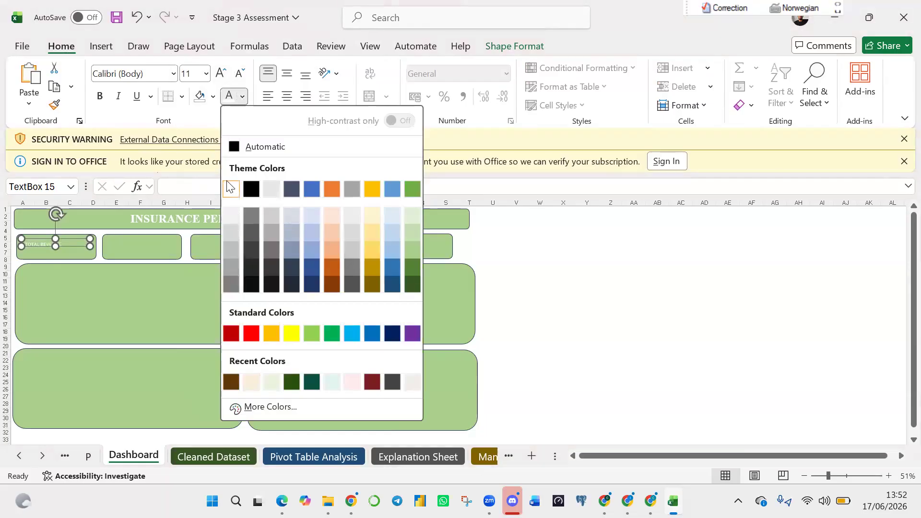
pyautogui.click(230, 188)
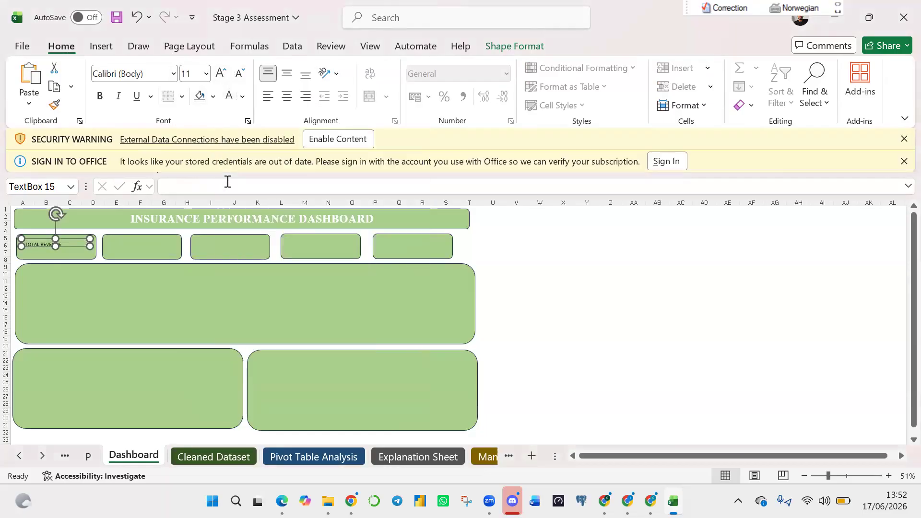
pyautogui.click(96, 105)
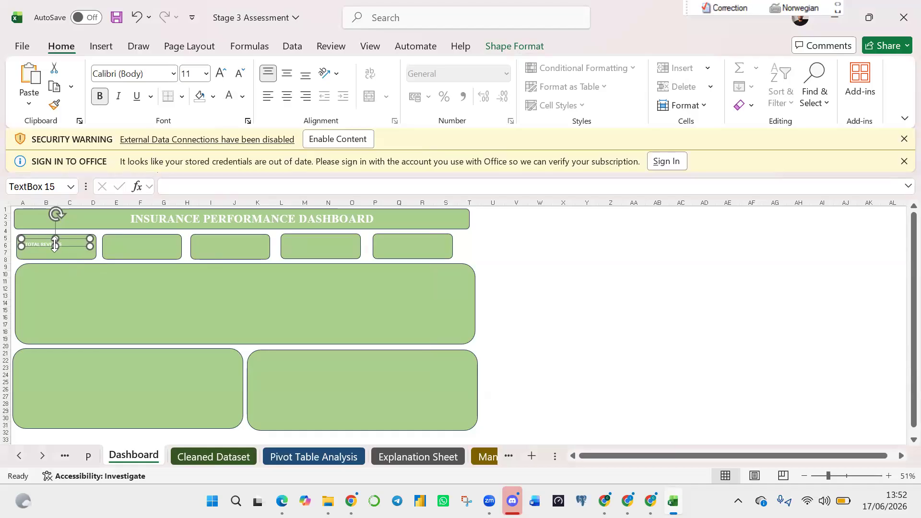
# Set the TOTAL REVENUE text to size 16, then make its box about 0.9 cm high and align it with the card's upper edge.
pyautogui.moveTo(69, 244); pyautogui.dragTo(8, 254)
pyautogui.click(206, 74)
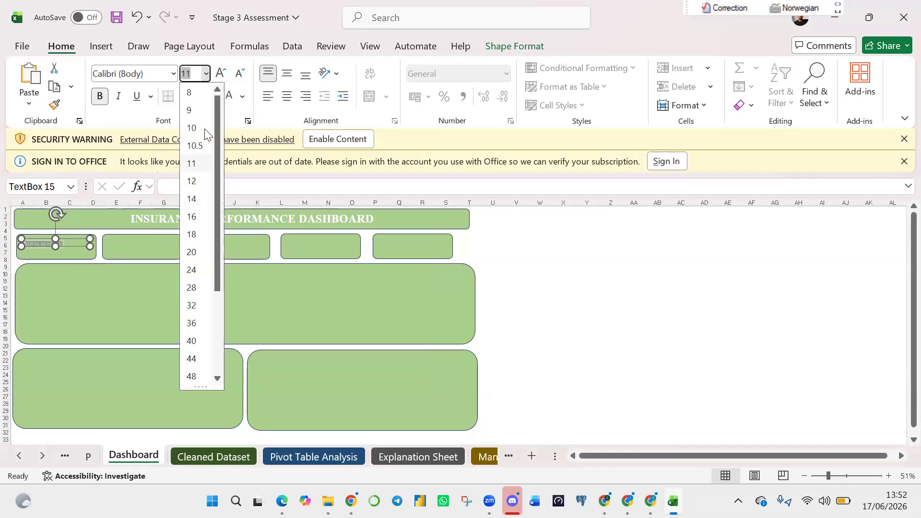
pyautogui.click(192, 217)
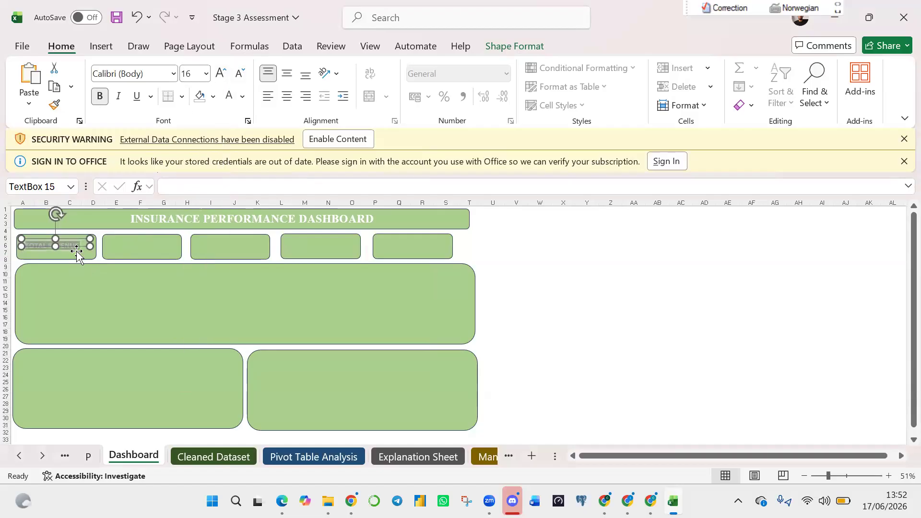
pyautogui.moveTo(75, 246); pyautogui.dragTo(60, 247)
pyautogui.click(514, 259)
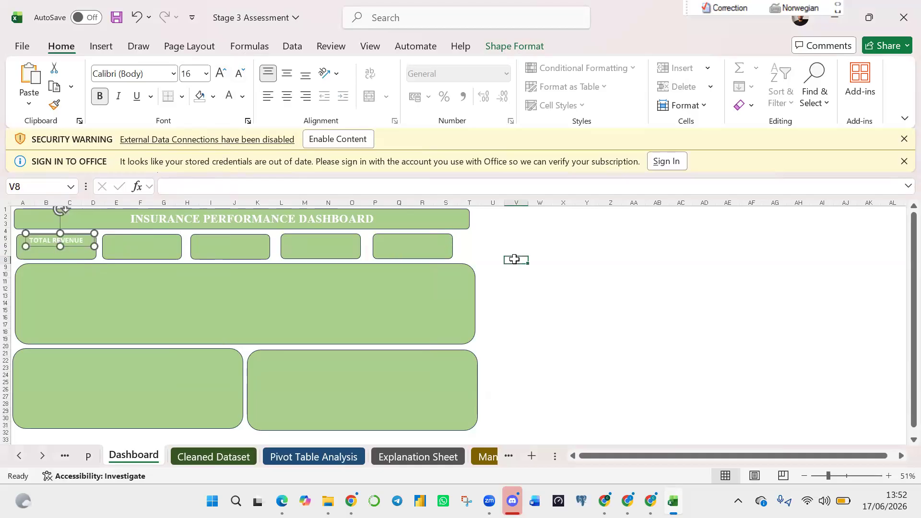
# Remove the outline from the TOTAL REVENUE text box in the first card.
pyautogui.click(80, 249)
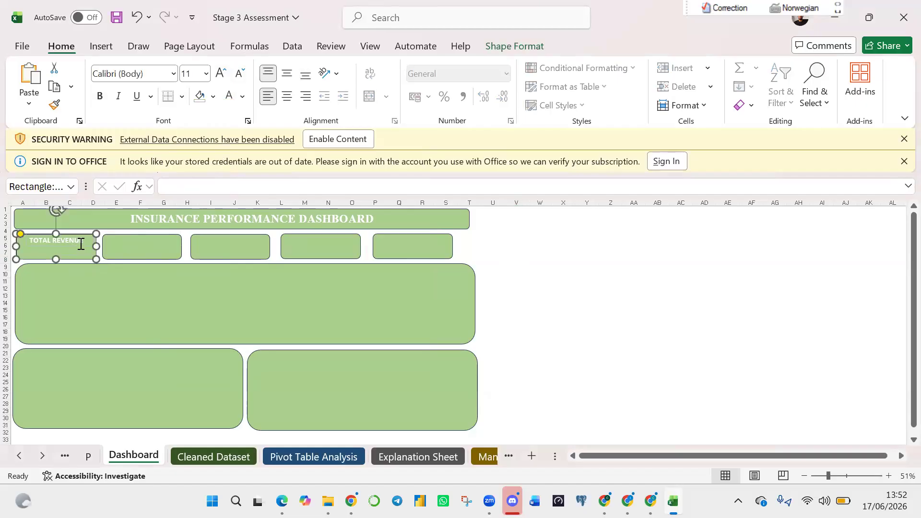
pyautogui.click(81, 245)
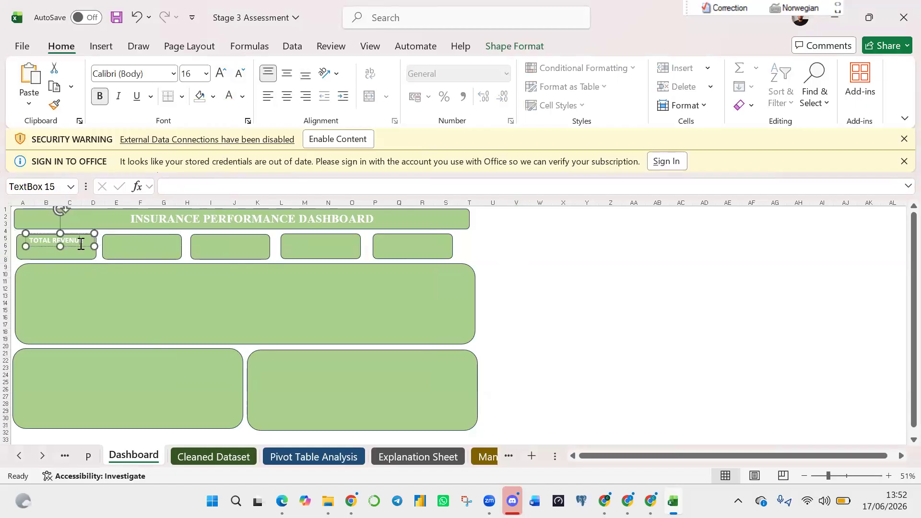
pyautogui.click(523, 46)
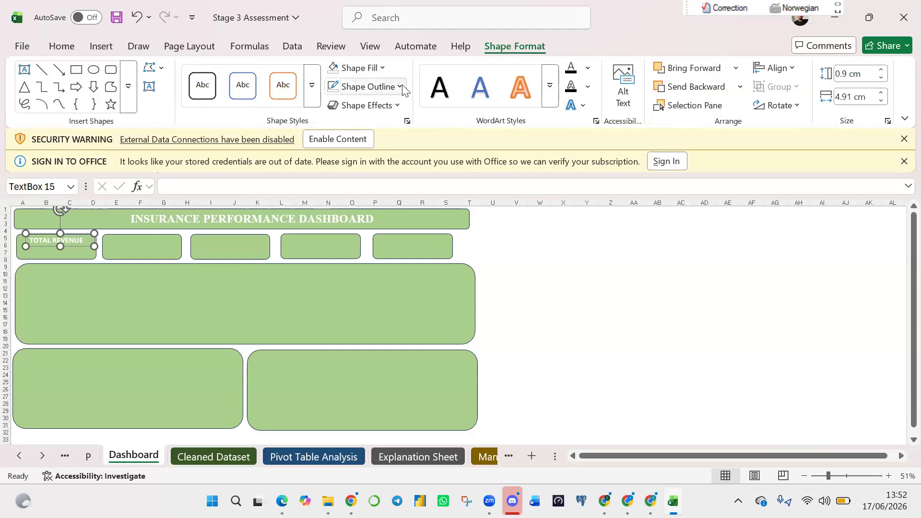
pyautogui.click(401, 87)
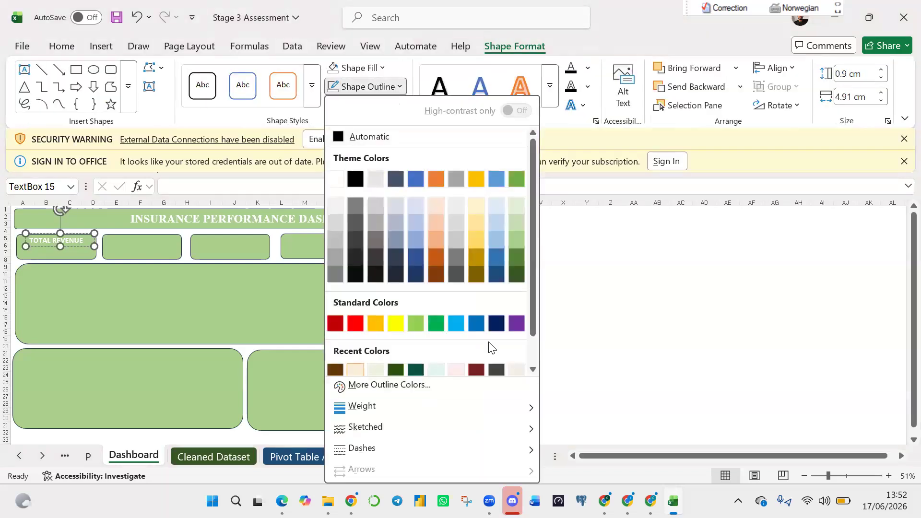
pyautogui.moveTo(531, 286); pyautogui.dragTo(533, 345)
pyautogui.click(340, 365)
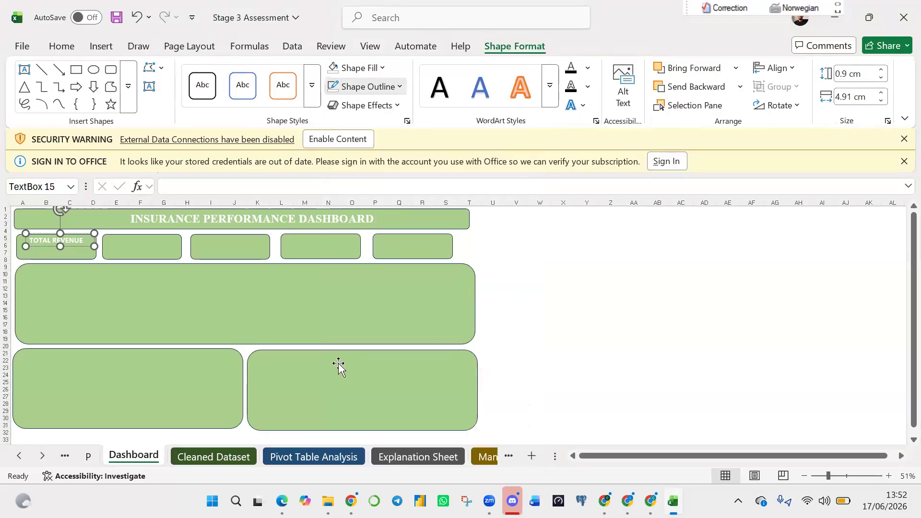
# Duplicate the TOTAL REVENUE text box, place the copy directly below it in the first card, and clear the copy's text.
pyautogui.click(75, 277)
pyautogui.click(59, 252)
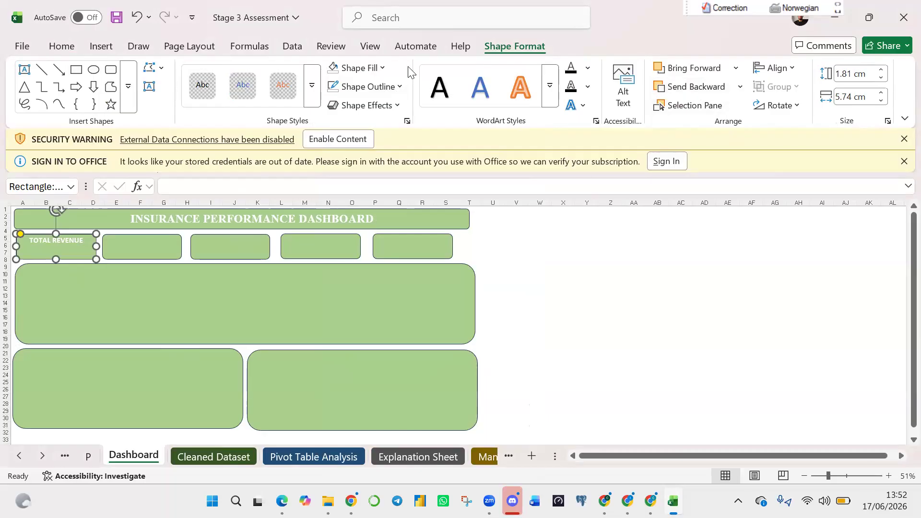
pyautogui.click(56, 46)
pyautogui.click(62, 241)
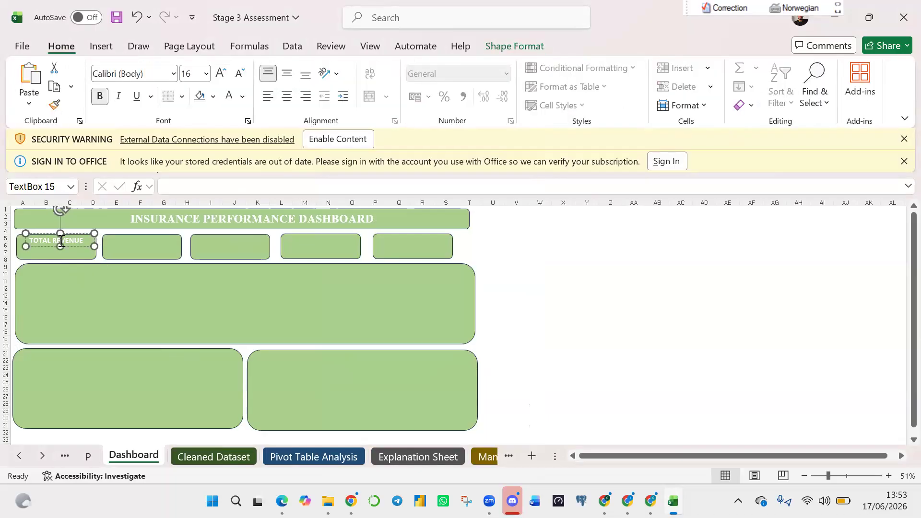
pyautogui.click(71, 245)
pyautogui.hotkey('ctrl', 'd')
pyautogui.moveTo(75, 250); pyautogui.dragTo(8, 255)
pyautogui.press('BackSpace')
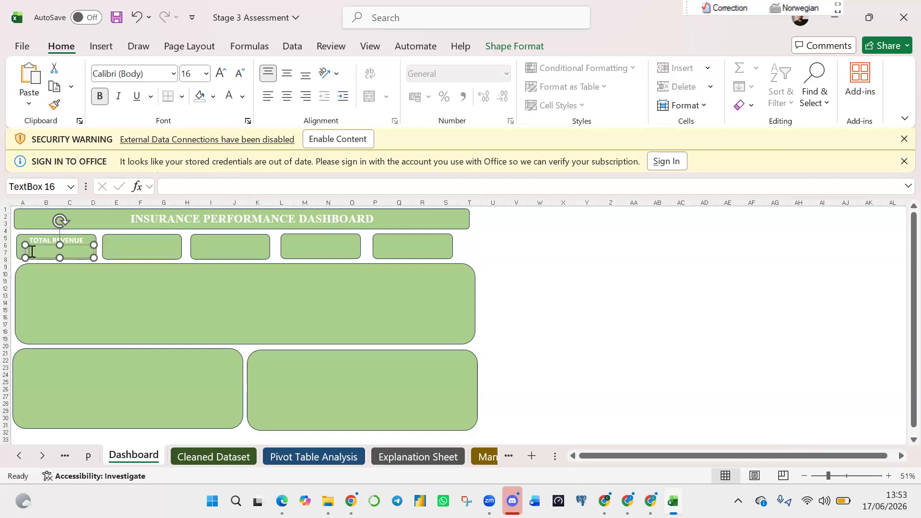
# Link the empty text box in the first card to the Total_Revenue value on sheet P with =P!$A$4.
pyautogui.click(182, 183)
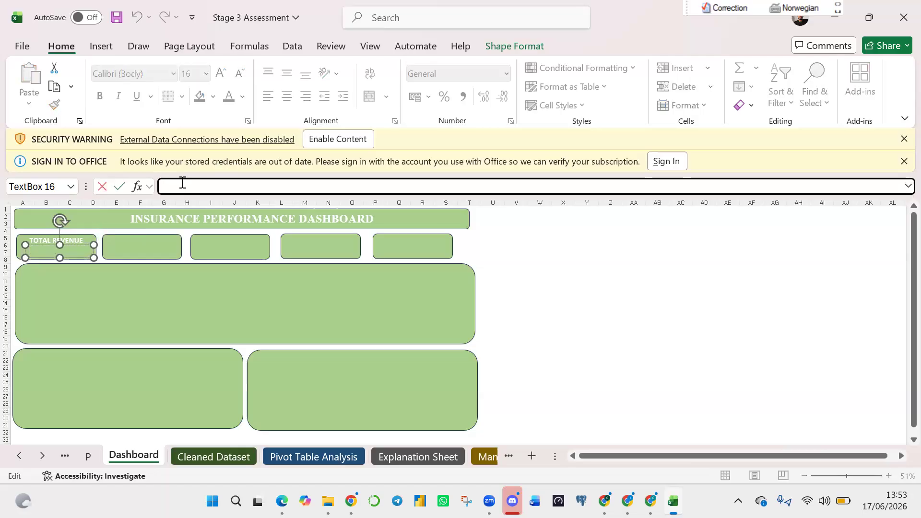
pyautogui.write('0')
pyautogui.press('BackSpace')
pyautogui.write('=')
pyautogui.click(88, 457)
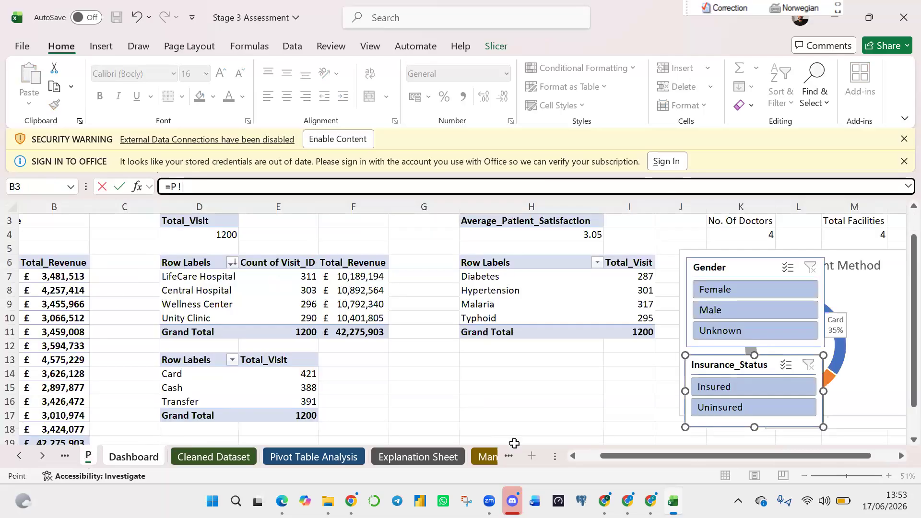
pyautogui.moveTo(626, 456); pyautogui.dragTo(537, 469)
pyautogui.click(51, 236)
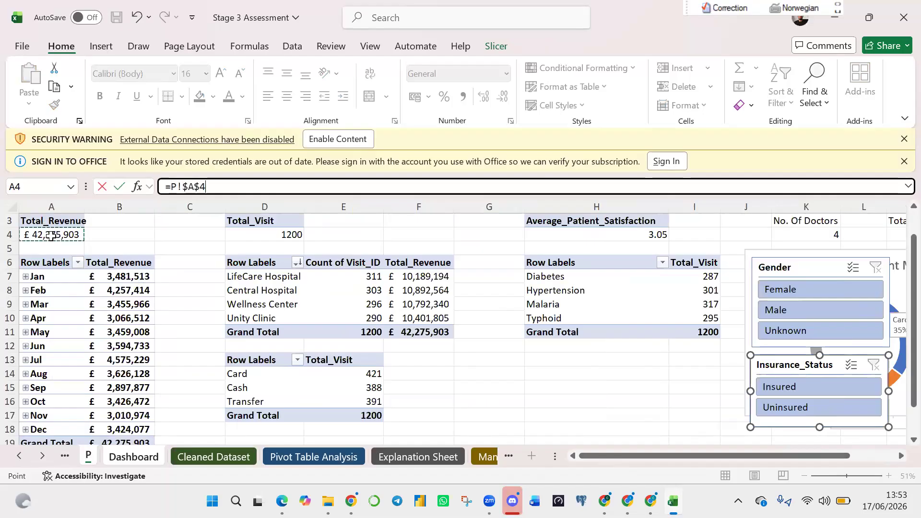
pyautogui.press('Return')
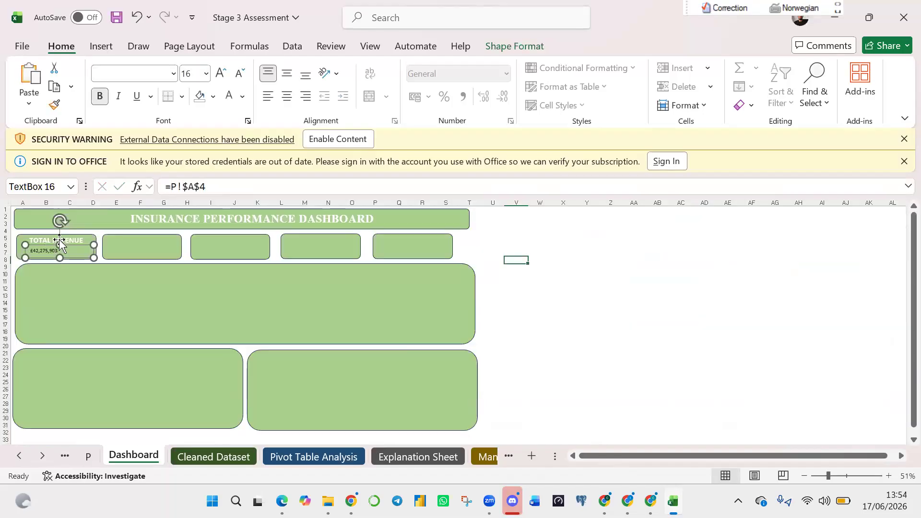
# Format the linked revenue value in the first card as bold text in size 20.
pyautogui.click(206, 74)
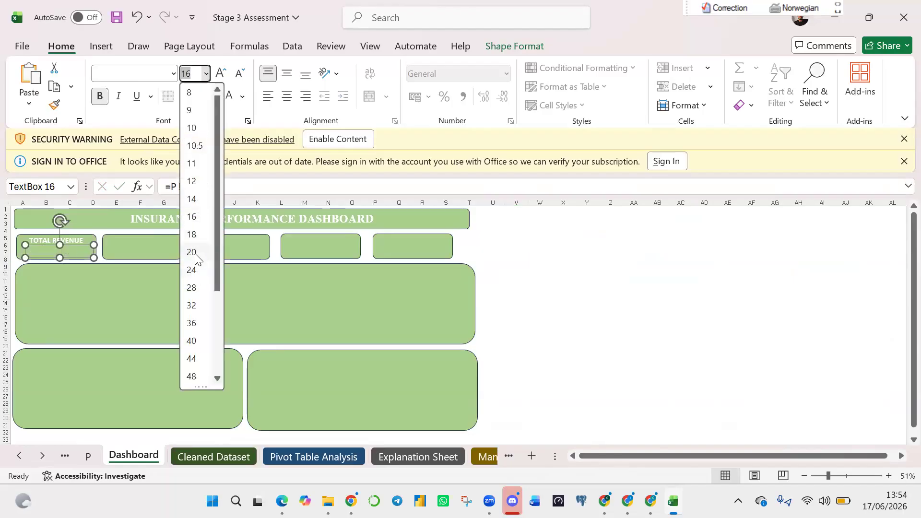
pyautogui.click(195, 252)
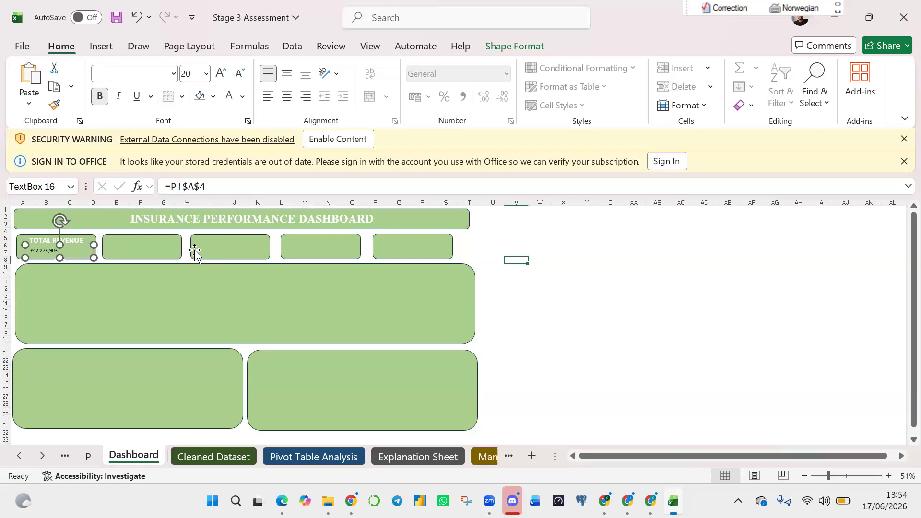
pyautogui.click(64, 251)
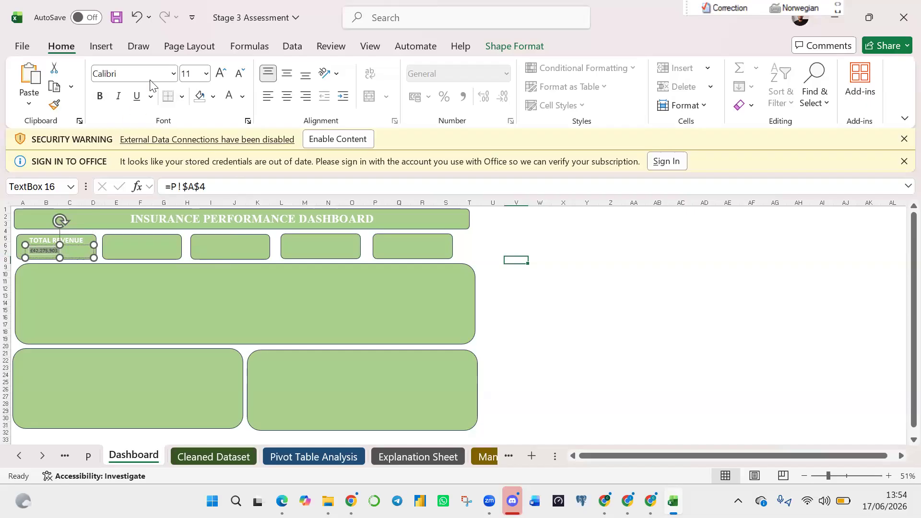
pyautogui.click(206, 75)
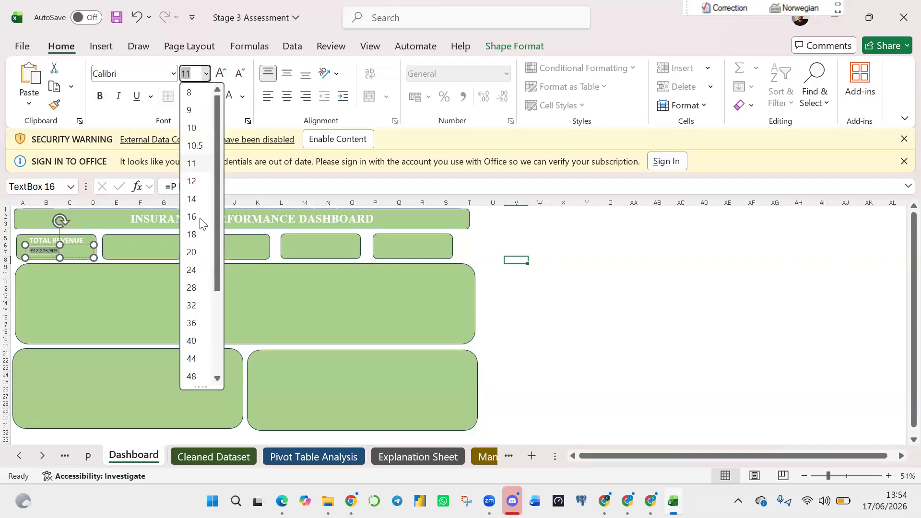
pyautogui.click(191, 253)
pyautogui.click(523, 282)
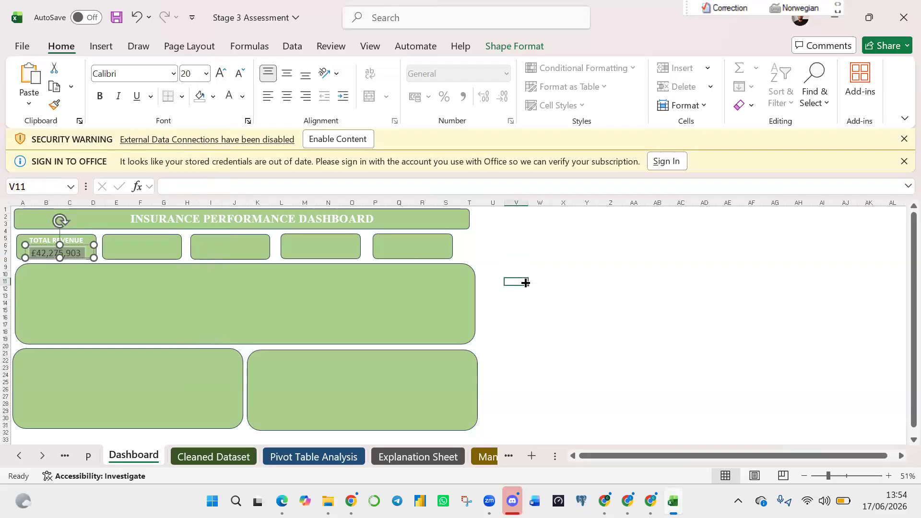
pyautogui.click(67, 254)
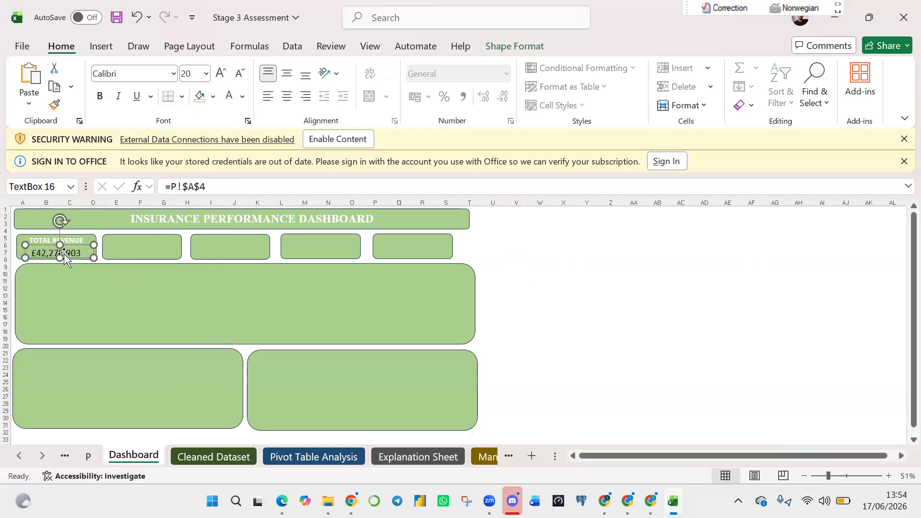
pyautogui.click(100, 96)
# Nudge the TOTAL REVENUE label slightly up and to the right, and move the revenue value slightly up within the first card.
pyautogui.click(76, 240)
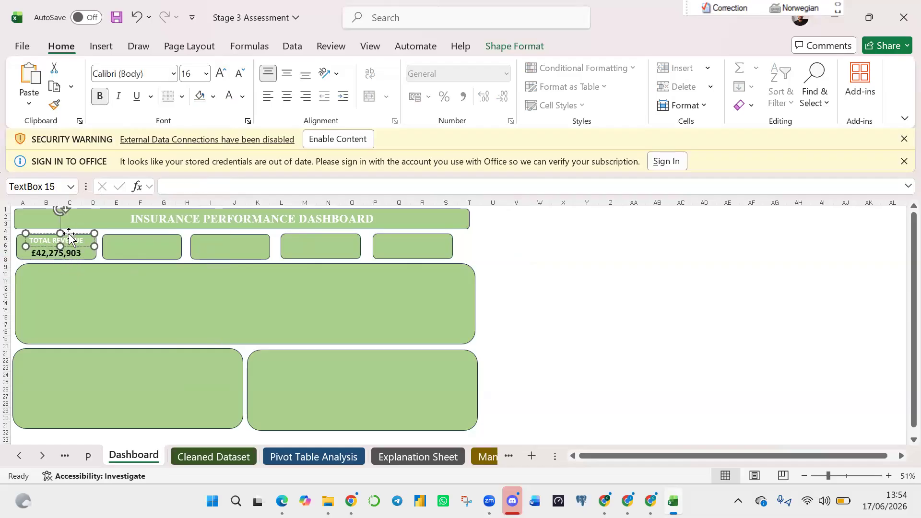
pyautogui.moveTo(70, 234); pyautogui.dragTo(72, 235)
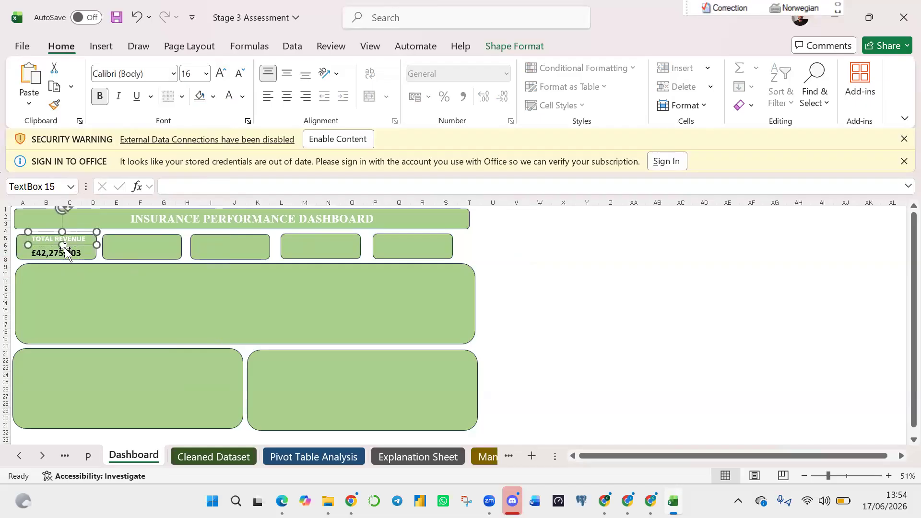
pyautogui.click(71, 246)
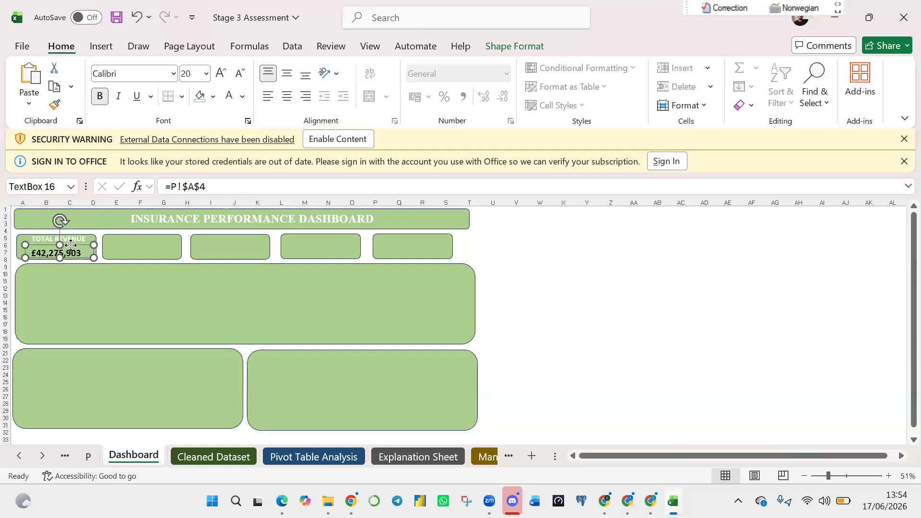
pyautogui.moveTo(71, 245); pyautogui.dragTo(69, 244)
pyautogui.click(586, 268)
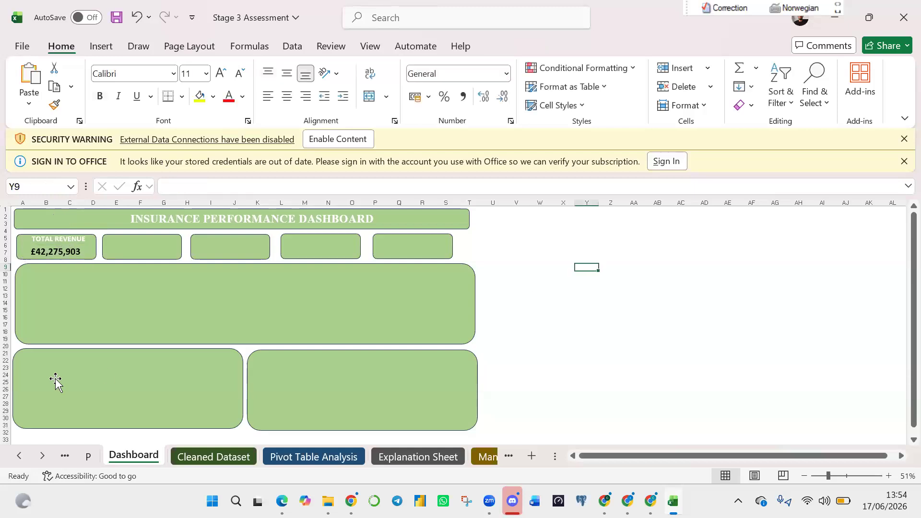
# Duplicate the TOTAL REVENUE label four times and place one copy at the top of each of the other four KPI cards.
pyautogui.click(70, 240)
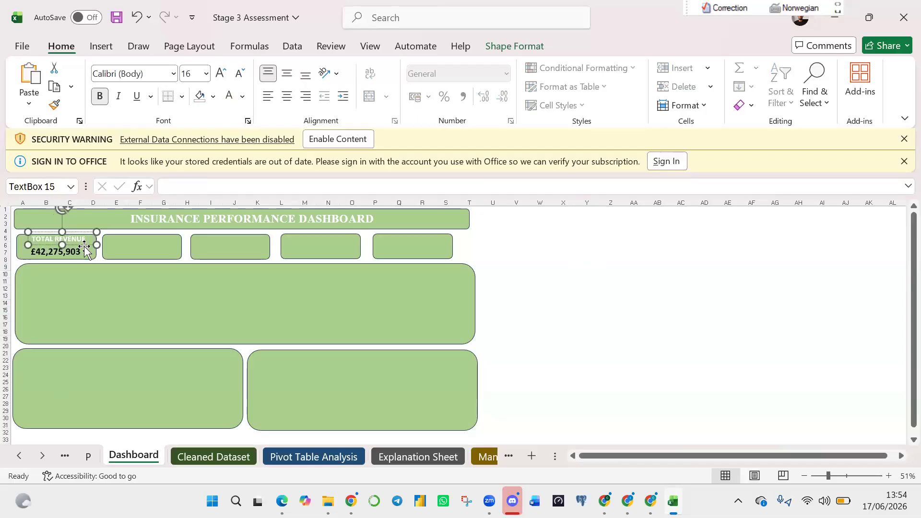
pyautogui.hotkey('ctrl', 'd')
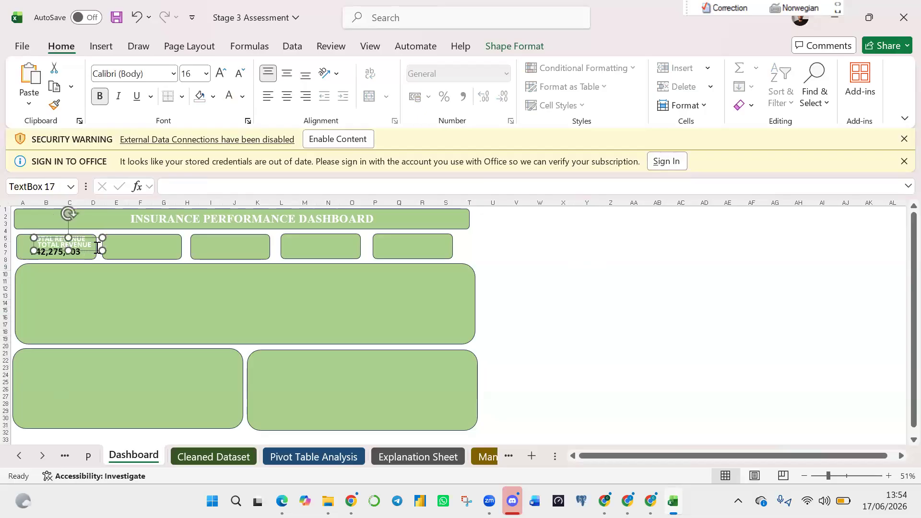
pyautogui.moveTo(90, 238); pyautogui.dragTo(166, 232)
pyautogui.hotkey('ctrl', 'd')
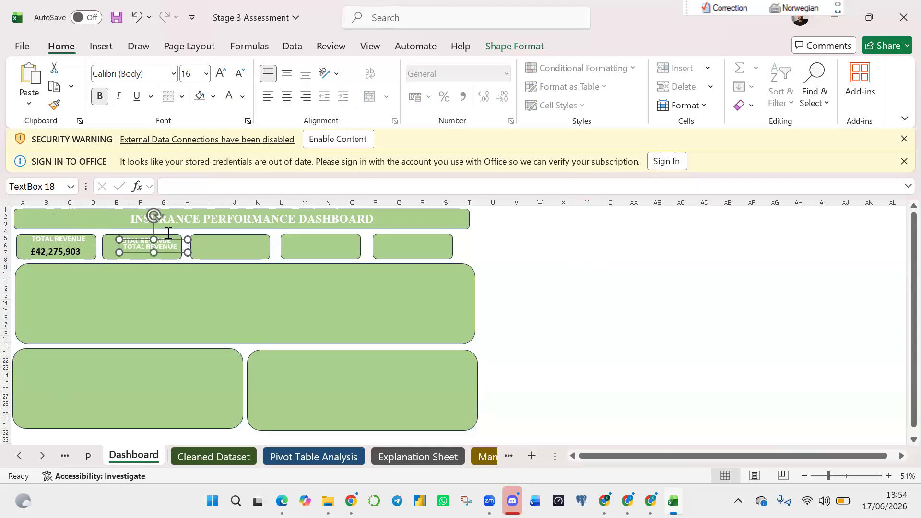
pyautogui.moveTo(177, 240); pyautogui.dragTo(258, 233)
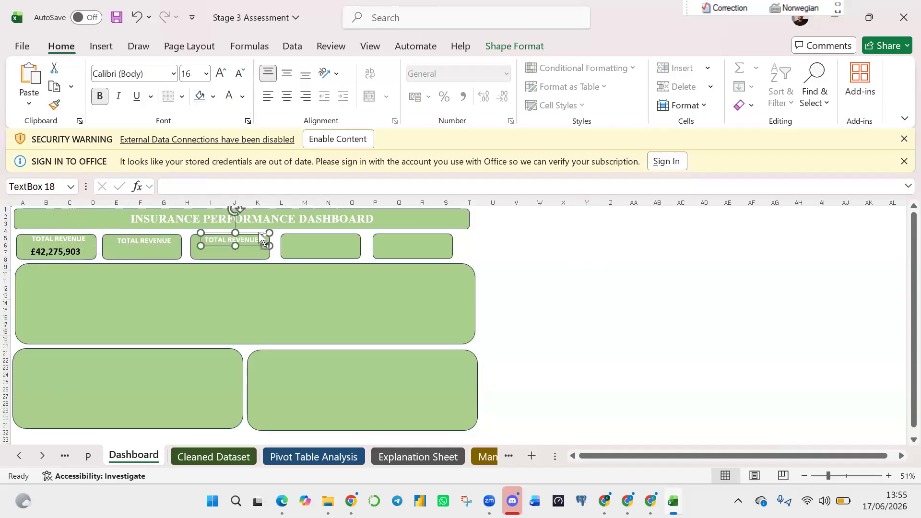
pyautogui.hotkey('ctrl', 'd')
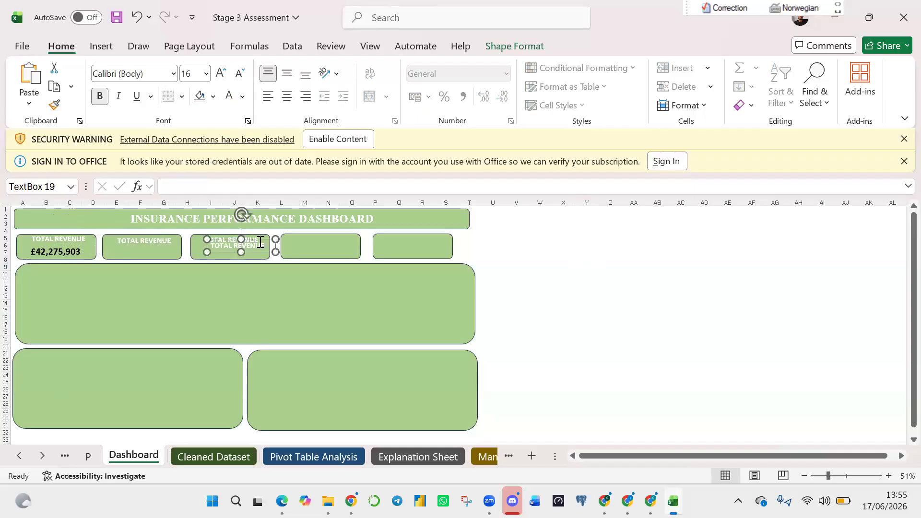
pyautogui.moveTo(258, 239); pyautogui.dragTo(342, 232)
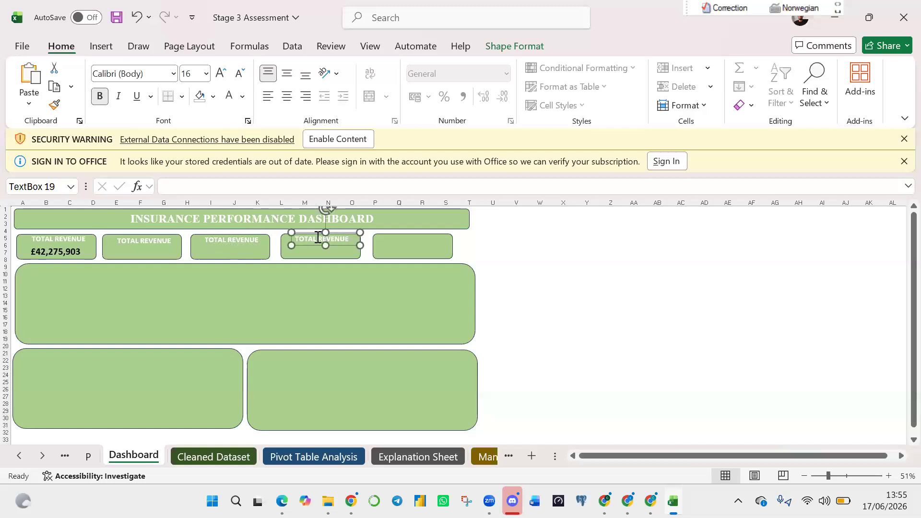
pyautogui.hotkey('ctrl', 'd')
pyautogui.moveTo(347, 244); pyautogui.dragTo(403, 229)
pyautogui.click(511, 254)
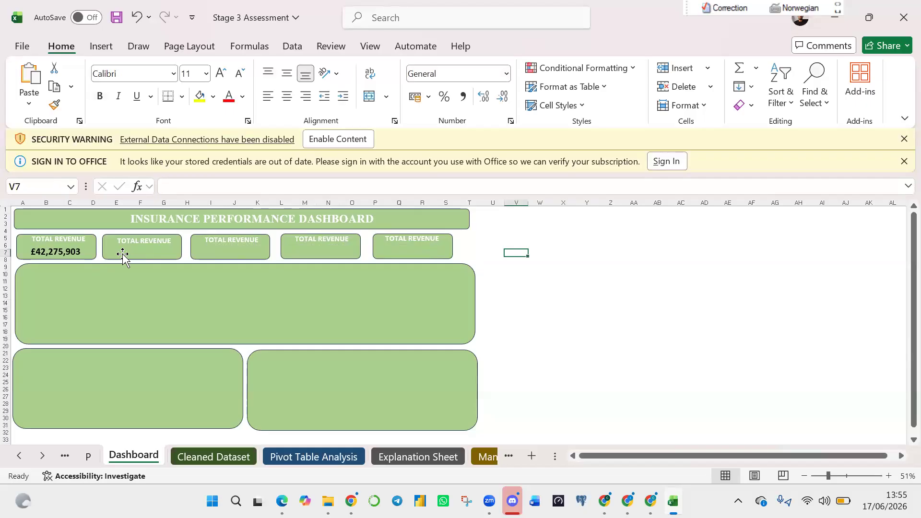
# Duplicate the linked revenue value from the first card and place a copy below the label in each of the other four cards.
pyautogui.click(51, 258)
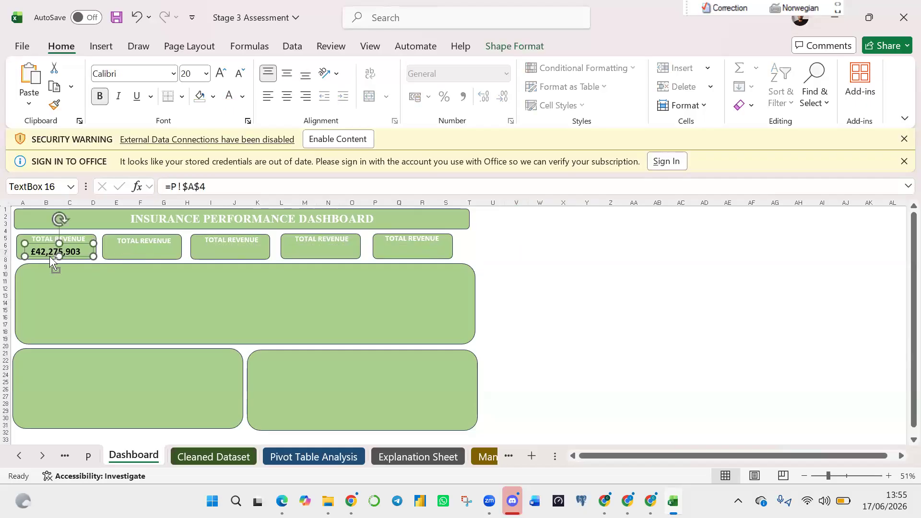
pyautogui.moveTo(50, 258); pyautogui.dragTo(170, 256)
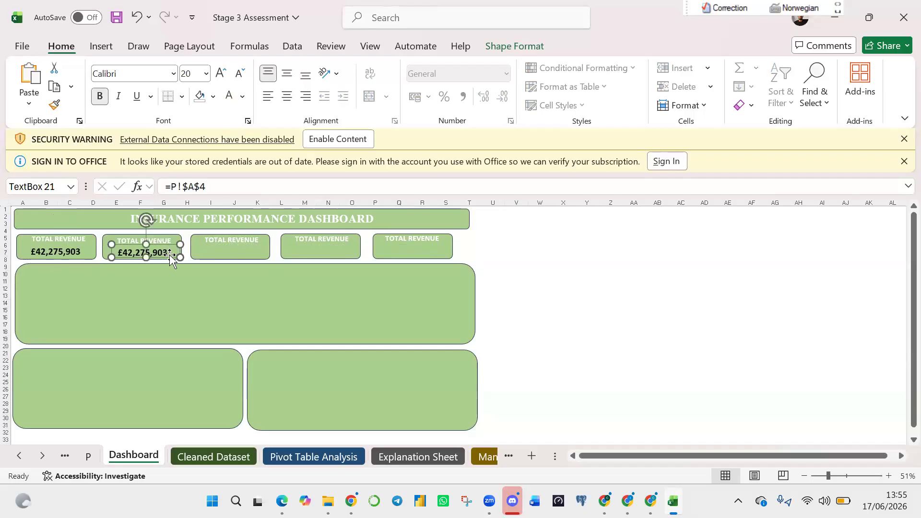
pyautogui.moveTo(234, 262); pyautogui.dragTo(253, 254)
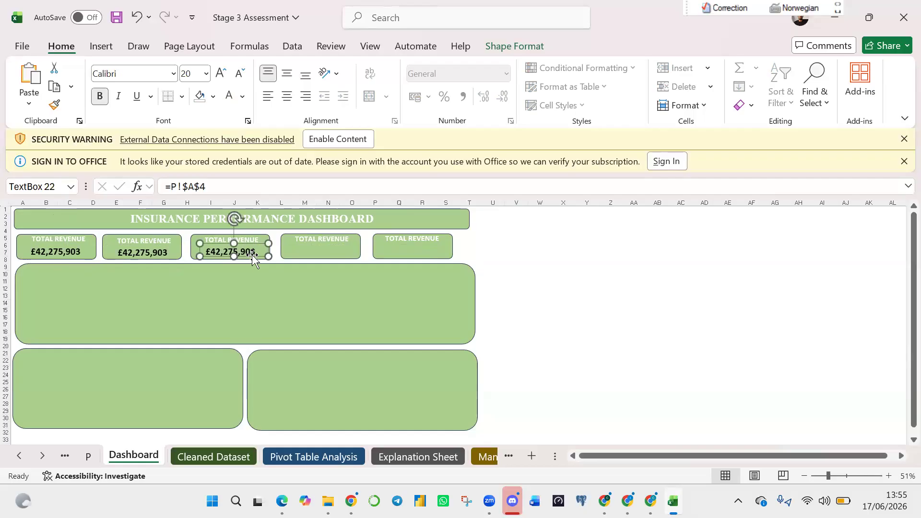
pyautogui.hotkey('ctrl', 'd')
pyautogui.moveTo(269, 261); pyautogui.dragTo(349, 257)
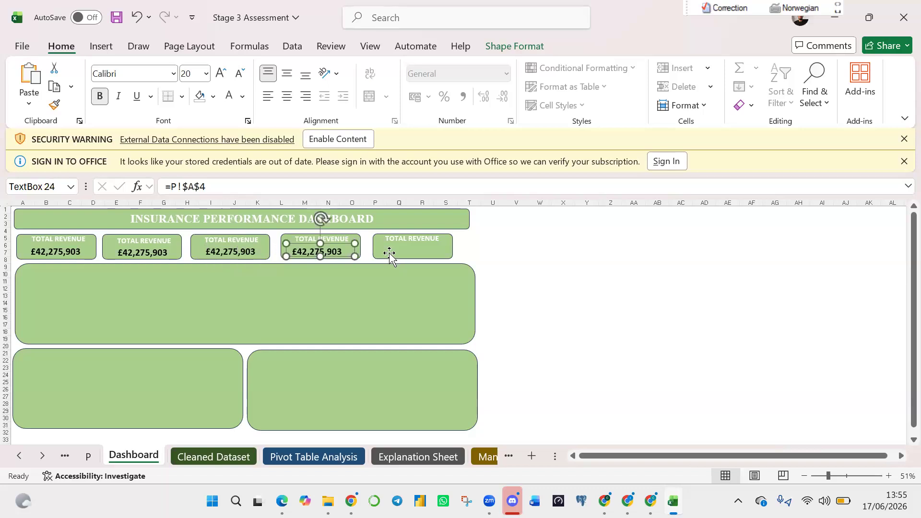
pyautogui.hotkey('ctrl', 'd')
pyautogui.moveTo(352, 264); pyautogui.dragTo(436, 251)
pyautogui.click(507, 261)
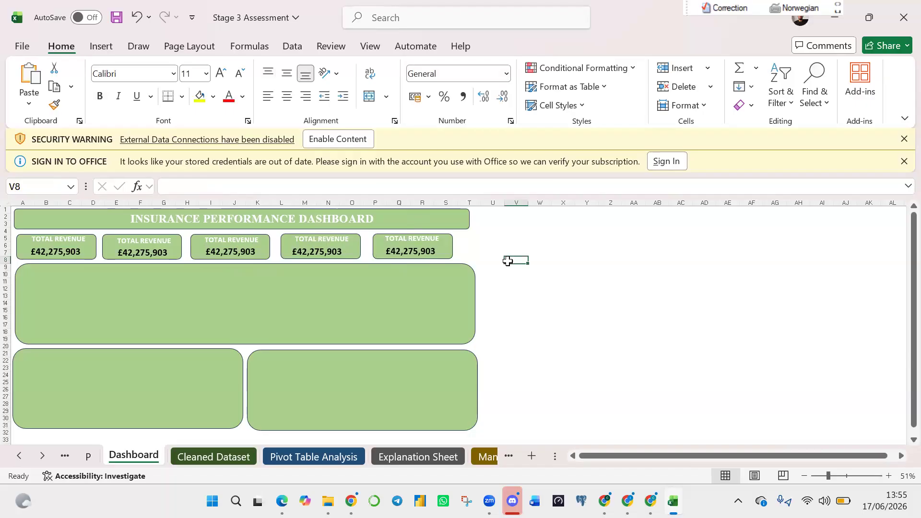
# Check the metric names on sheet P and change the second card's label to TOTAL VISIT.
pyautogui.click(86, 457)
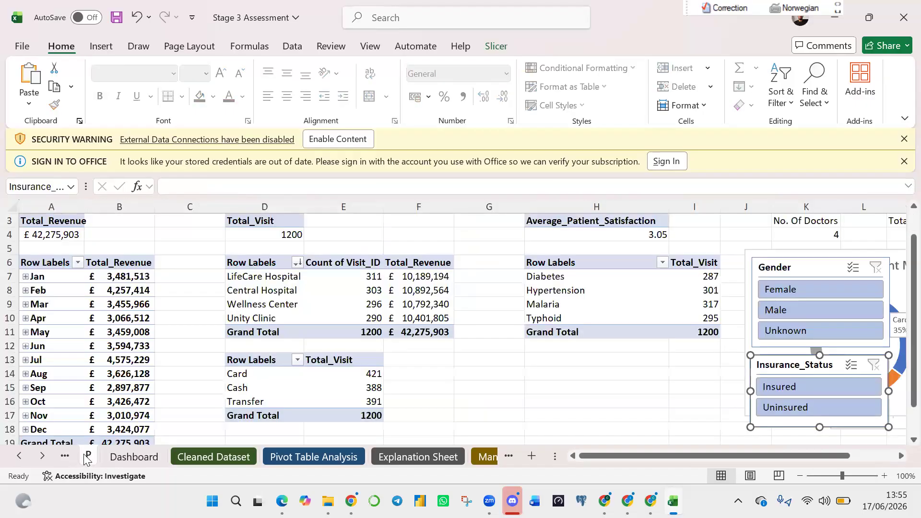
pyautogui.click(128, 457)
pyautogui.click(160, 242)
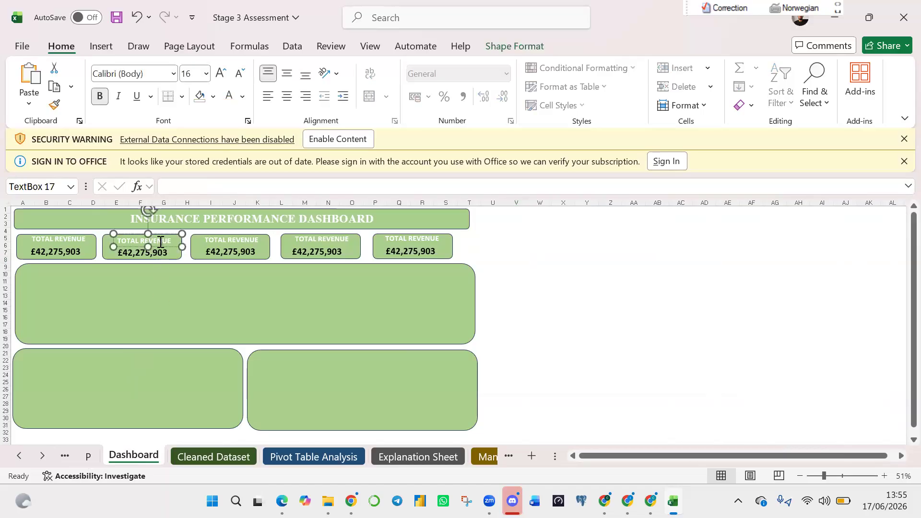
pyautogui.doubleClick(169, 242)
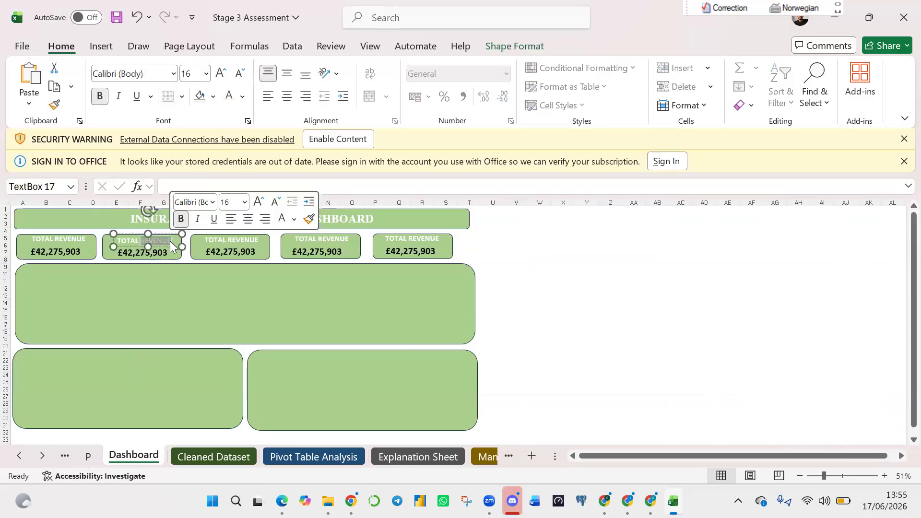
pyautogui.press('BackSpace')
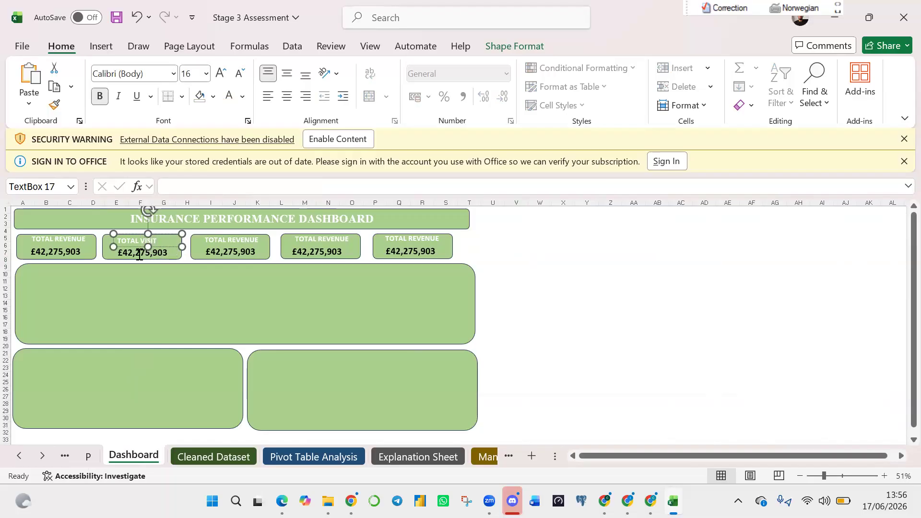
pyautogui.click(584, 317)
# Relink the second card's value text box to the Total_Visit figure on sheet P with =P!$D$4.
pyautogui.click(161, 254)
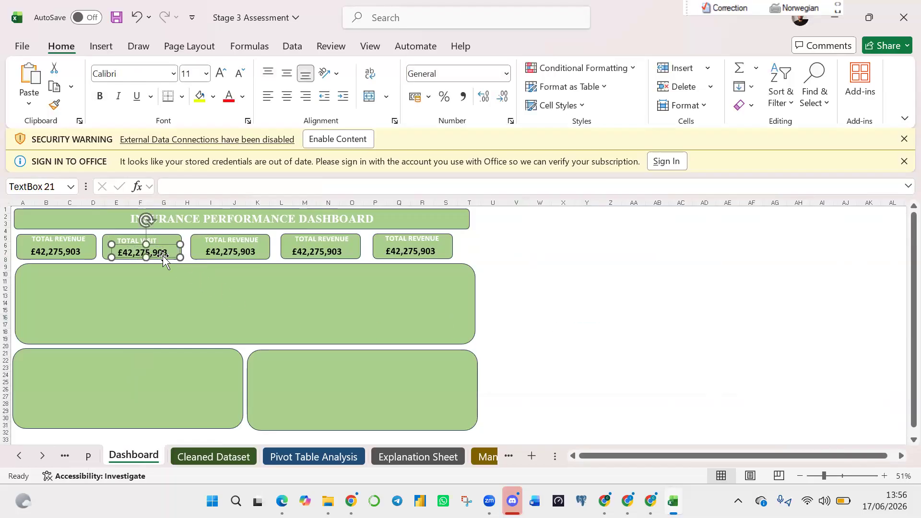
pyautogui.click(214, 186)
pyautogui.press('BackSpace')
pyautogui.press('BackSpace')
pyautogui.press('BackSpace')
pyautogui.press('BackSpace')
pyautogui.press('BackSpace')
pyautogui.press('BackSpace')
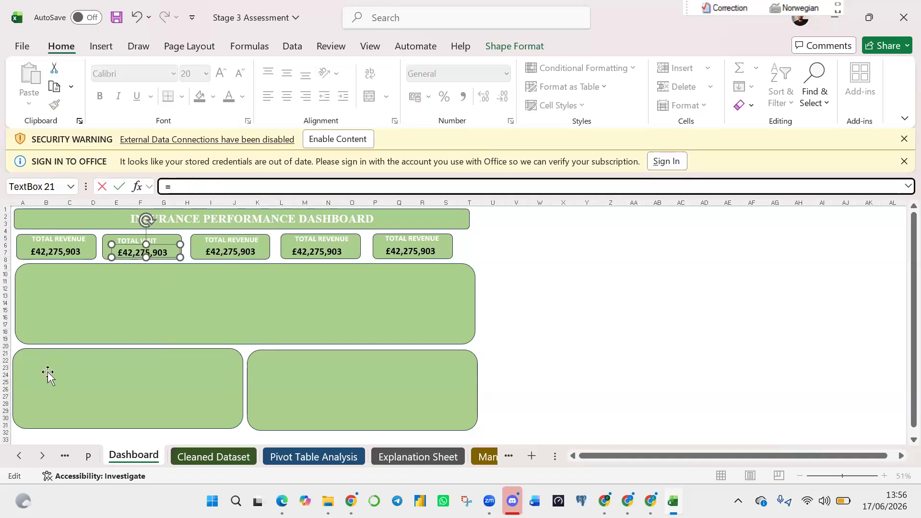
pyautogui.click(88, 457)
pyautogui.click(273, 235)
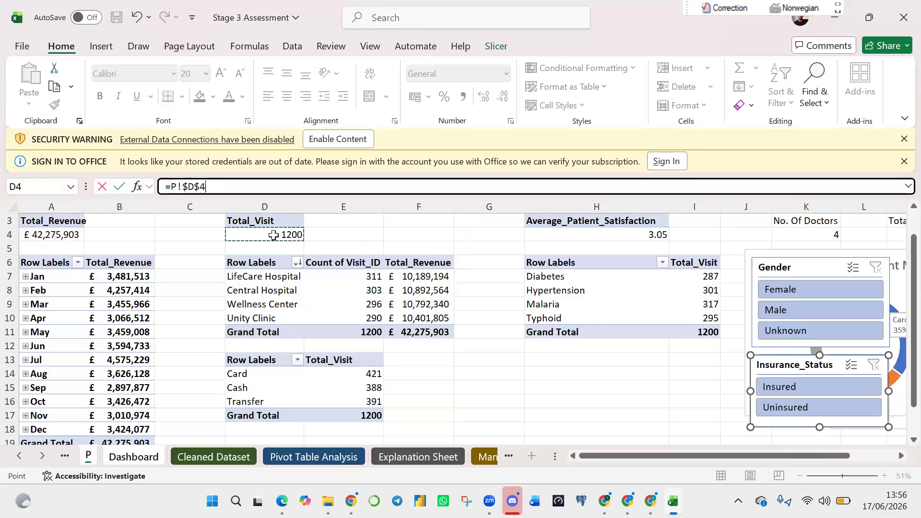
pyautogui.press('Return')
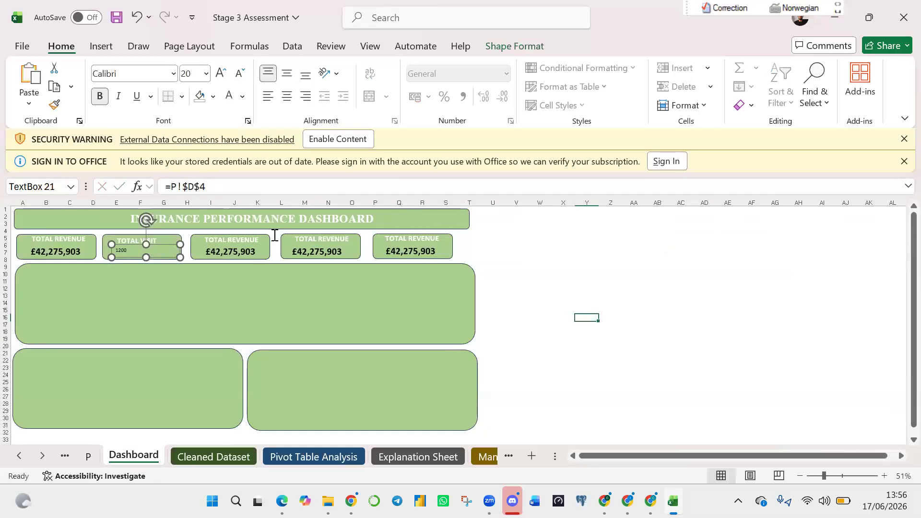
# Copy the formatting of the first card's revenue value onto the second card's visit value.
pyautogui.click(61, 252)
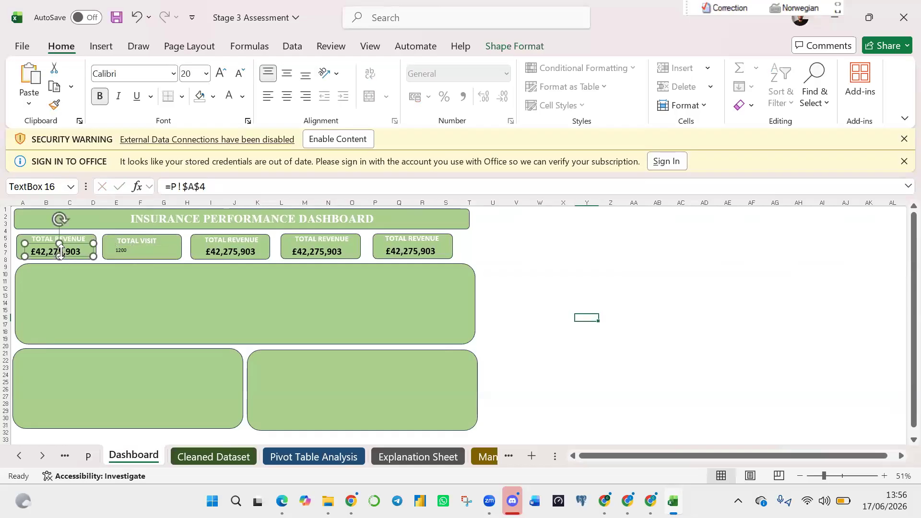
pyautogui.click(54, 105)
pyautogui.click(129, 252)
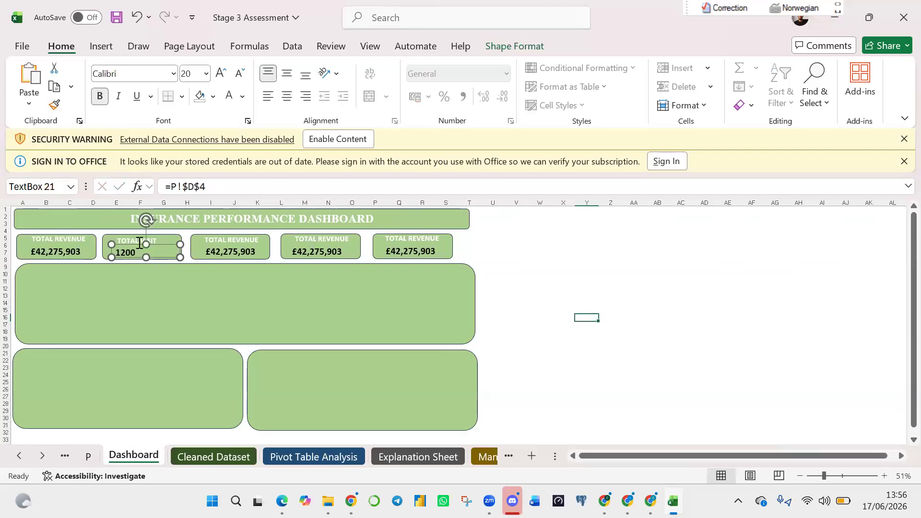
# Shift the visit value and the TOTAL VISIT label to the right so both sit centred in the second card.
pyautogui.moveTo(154, 245); pyautogui.dragTo(168, 245)
pyautogui.click(146, 239)
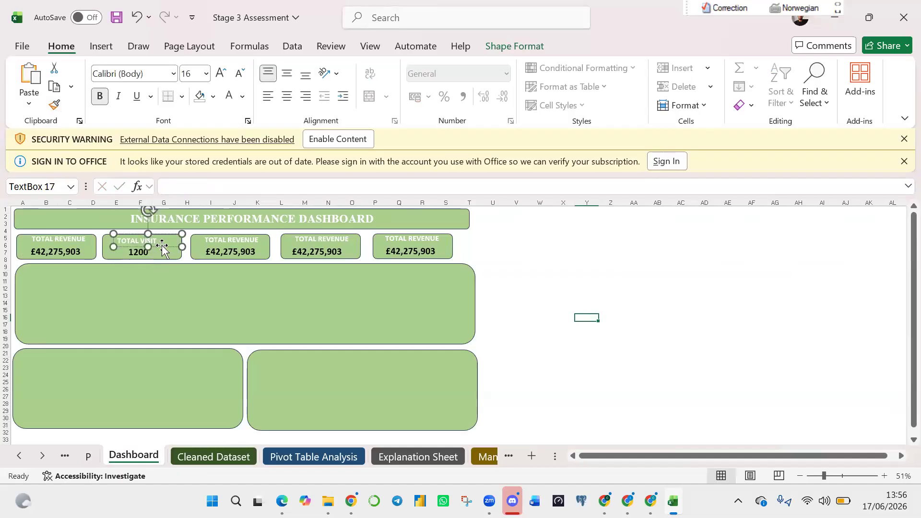
pyautogui.moveTo(167, 247); pyautogui.dragTo(145, 253)
pyautogui.click(143, 258)
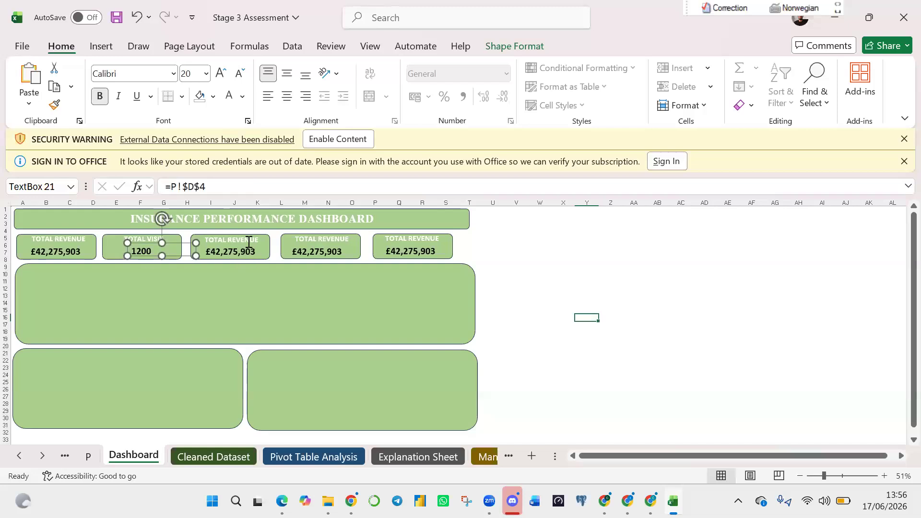
# Look up the third metric on sheet P, relabel the third card AVG PATIENT SAT. and nudge the label slightly left.
pyautogui.click(249, 241)
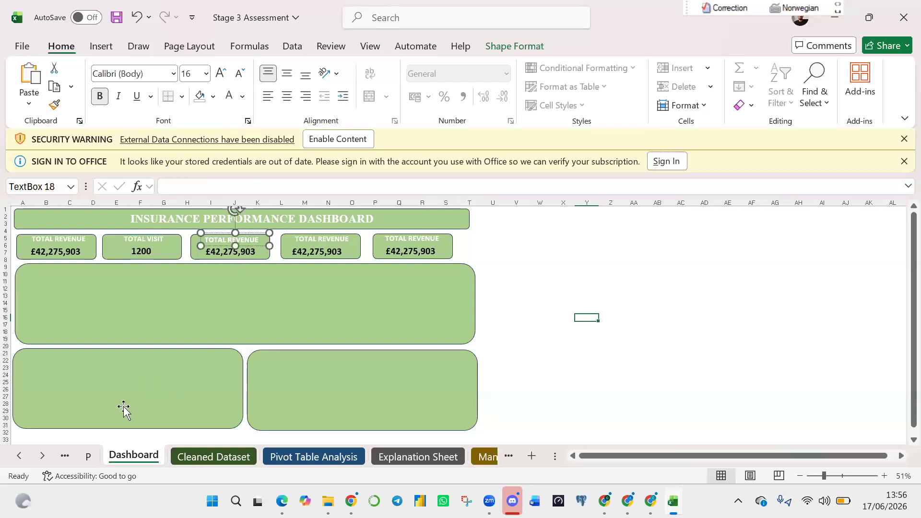
pyautogui.click(90, 460)
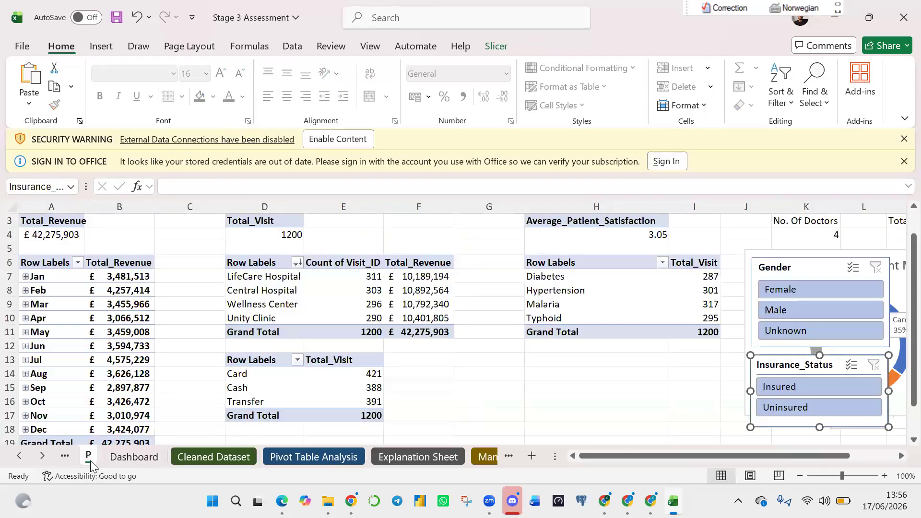
pyautogui.click(126, 454)
pyautogui.moveTo(258, 242); pyautogui.dragTo(206, 241)
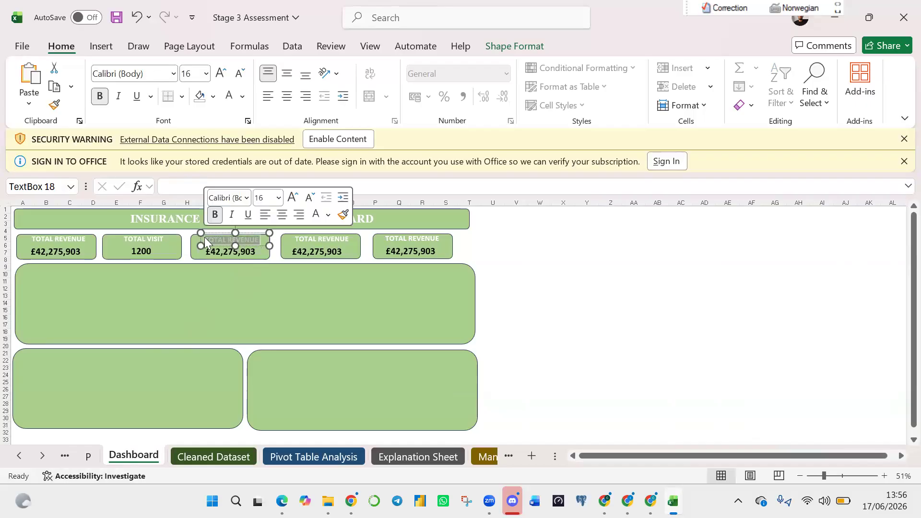
pyautogui.press('BackSpace')
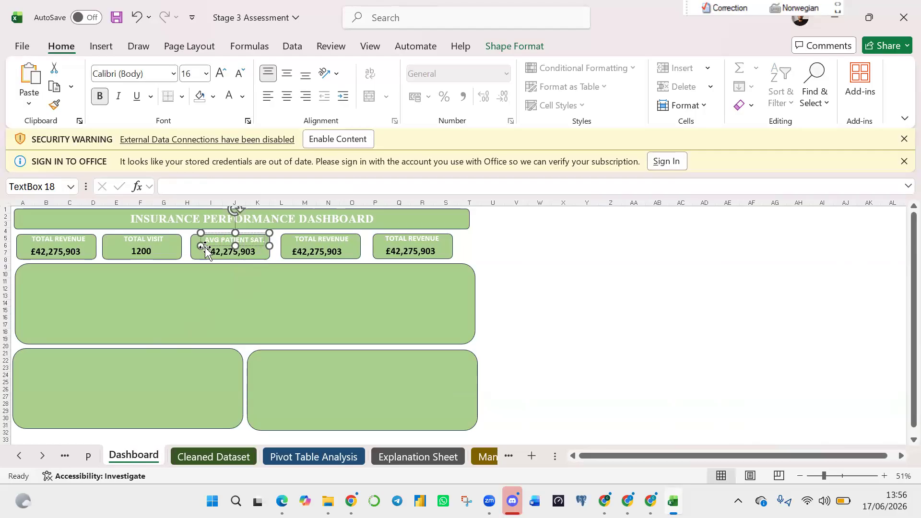
pyautogui.moveTo(214, 245); pyautogui.dragTo(209, 245)
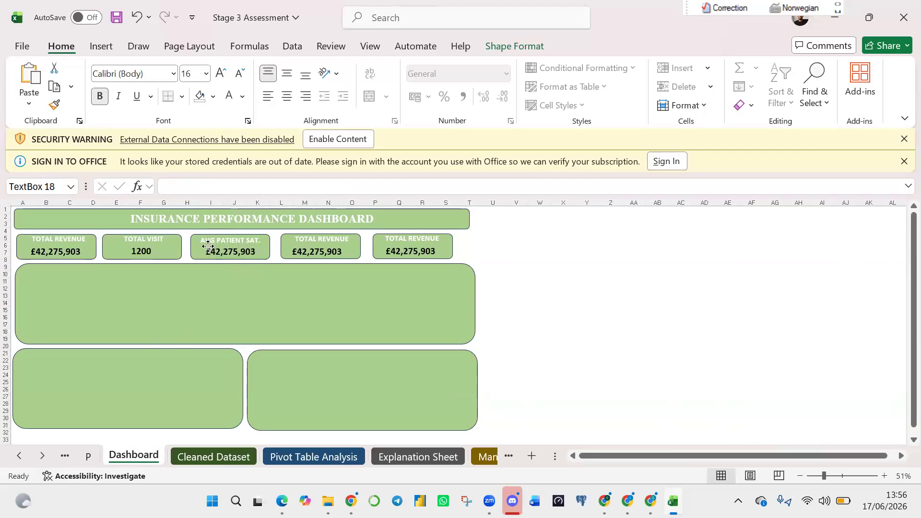
# Reword the third card's label to AVG SATISFACTION.
pyautogui.click(243, 241)
pyautogui.press('BackSpace')
pyautogui.press('BackSpace')
pyautogui.press('BackSpace')
pyautogui.press('BackSpace')
pyautogui.press('BackSpace')
pyautogui.press('BackSpace')
pyautogui.press('BackSpace')
pyautogui.press('BackSpace')
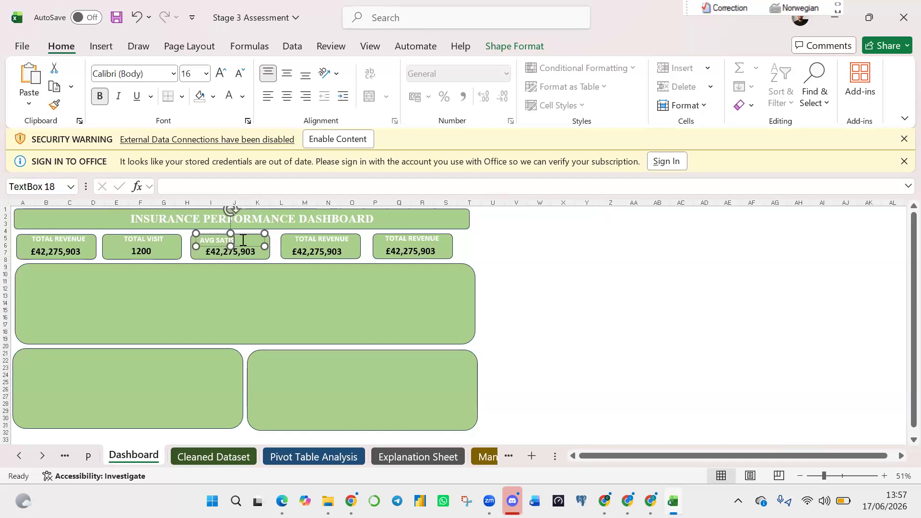
pyautogui.write('ISFACTION')
# Set the AVG SATISFACTION label's font size to 14 and nudge it slightly right within the third card.
pyautogui.moveTo(199, 238); pyautogui.dragTo(249, 253)
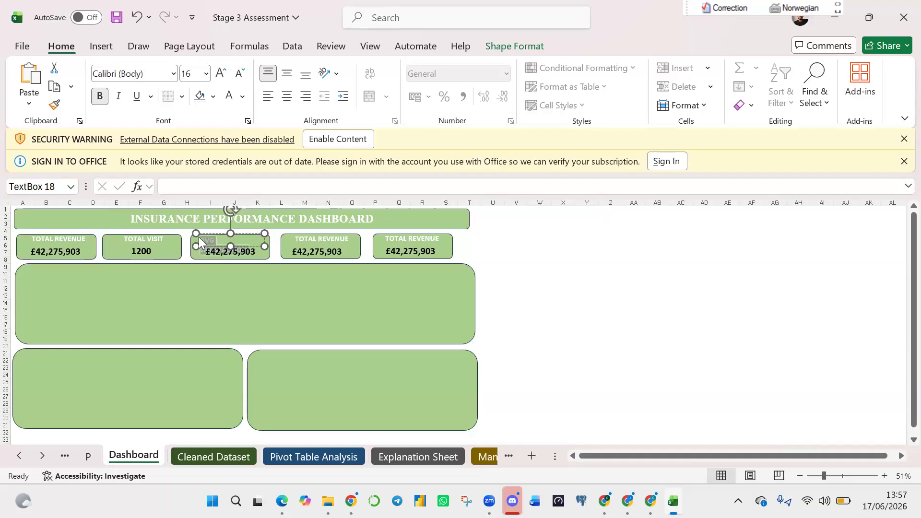
pyautogui.click(207, 75)
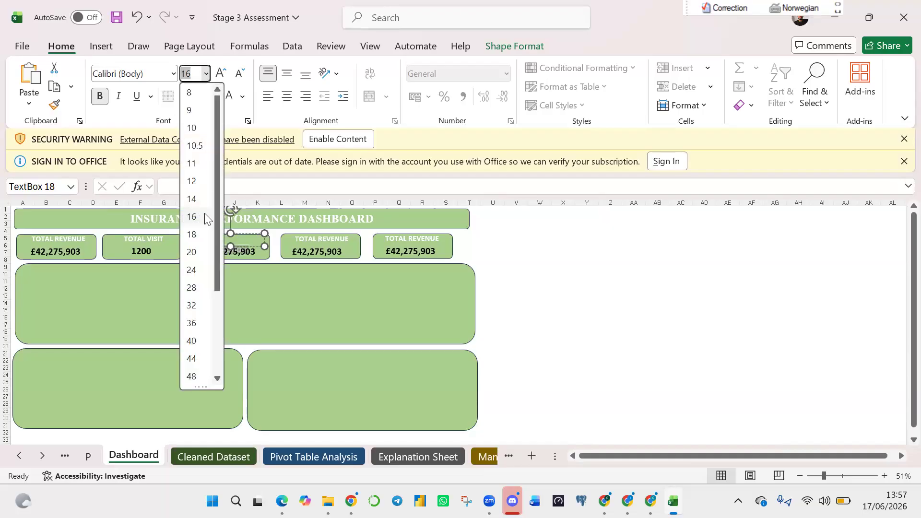
pyautogui.click(191, 199)
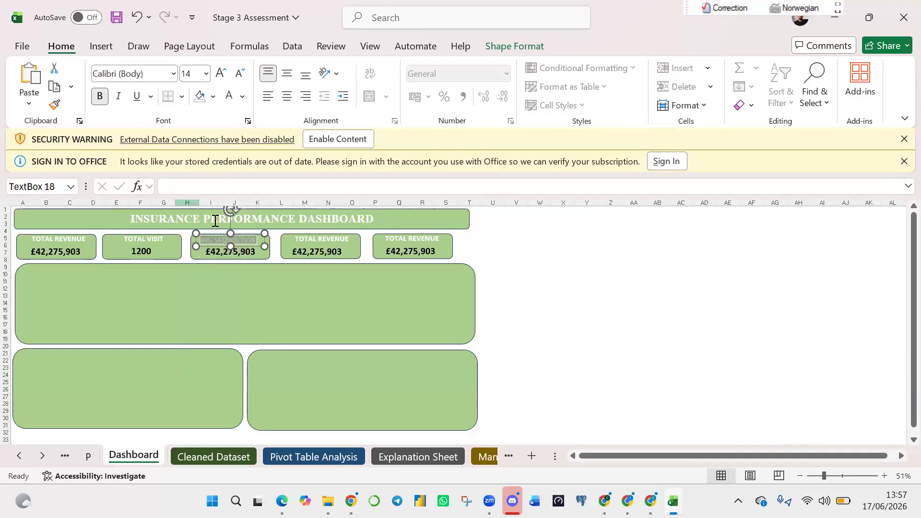
pyautogui.moveTo(251, 245); pyautogui.dragTo(257, 245)
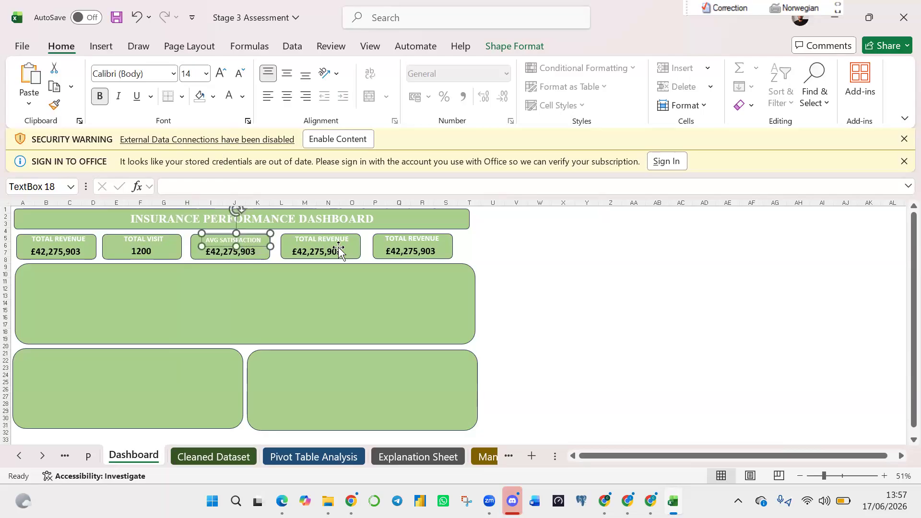
# Link the third card's value box to the average patient satisfaction cell on sheet P with =P!$H$4.
pyautogui.click(253, 254)
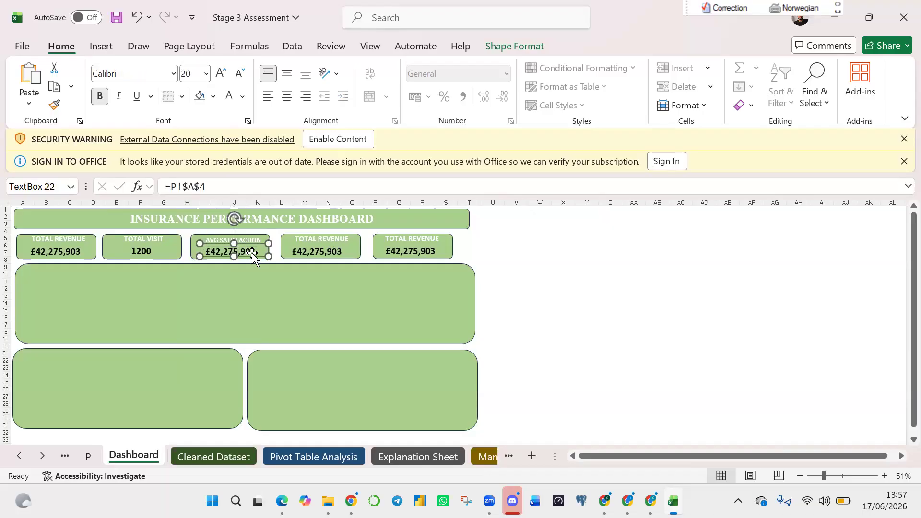
pyautogui.moveTo(251, 252)
pyautogui.mouseDown()
pyautogui.moveTo(207, 184)
pyautogui.moveTo(222, 246)
pyautogui.moveTo(262, 251)
pyautogui.mouseUp()
pyautogui.click(216, 187)
pyautogui.press('BackSpace')
pyautogui.press('BackSpace')
pyautogui.press('BackSpace')
pyautogui.press('BackSpace')
pyautogui.press('BackSpace')
pyautogui.press('BackSpace')
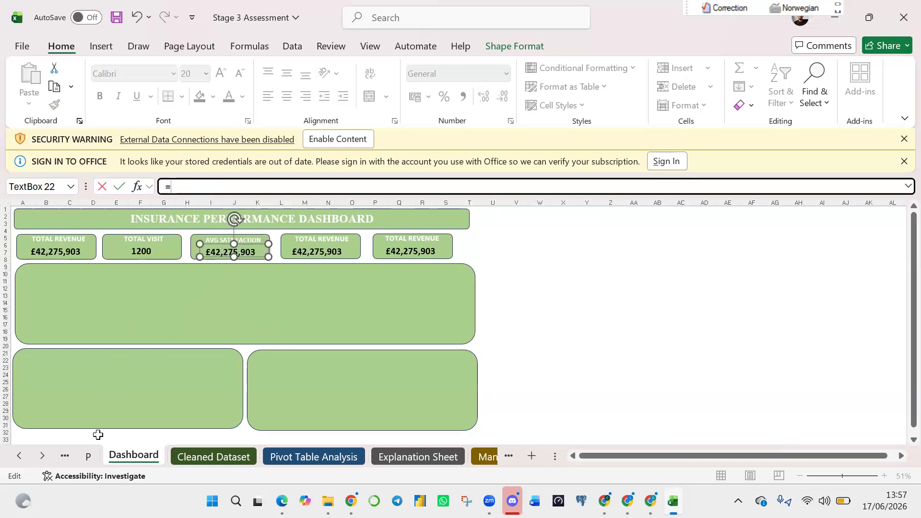
pyautogui.click(88, 456)
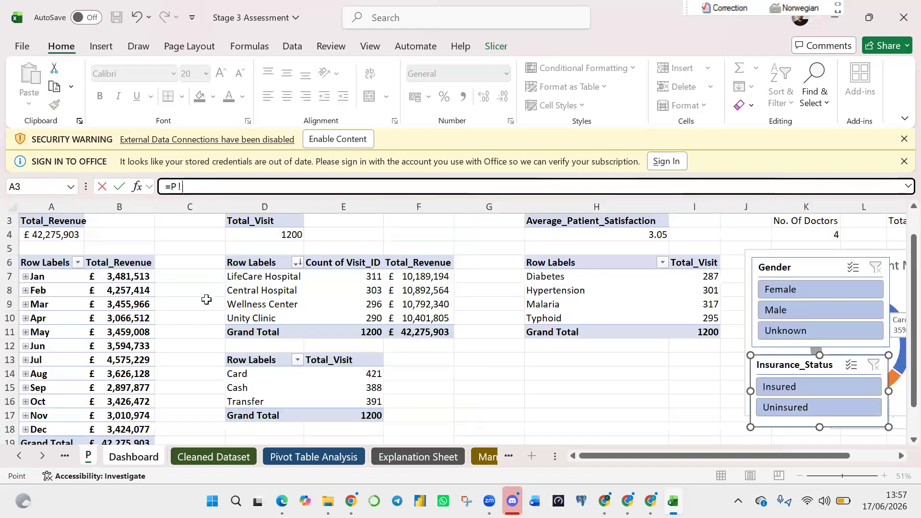
pyautogui.click(586, 233)
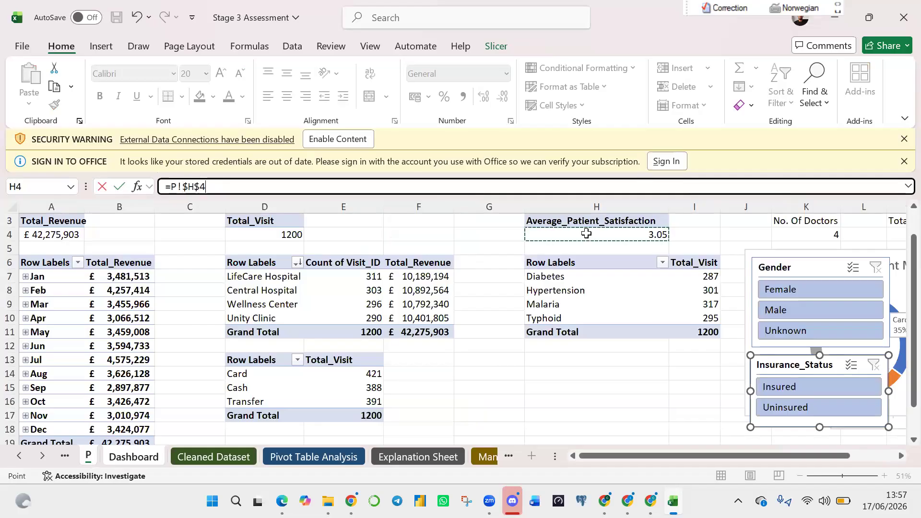
pyautogui.press('Return')
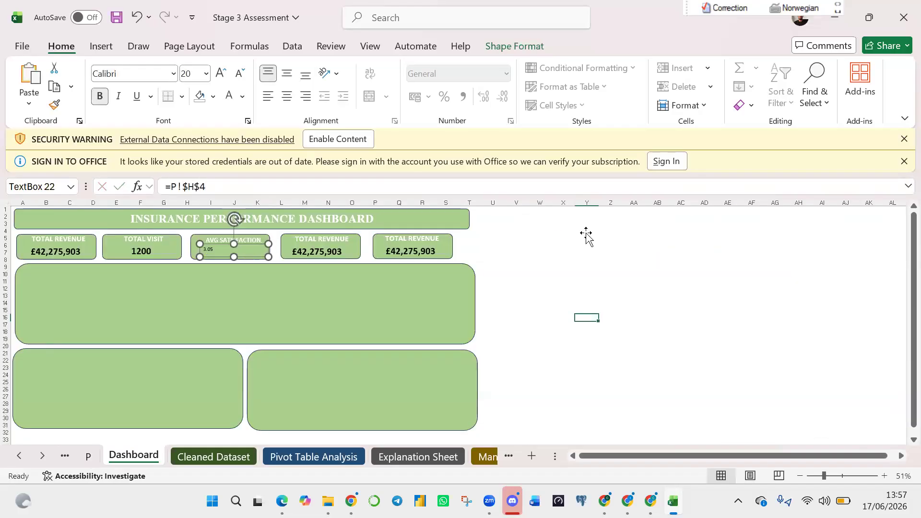
# Copy the TOTAL VISIT value's formatting onto the satisfaction value and shift it right to centre it in the third card.
pyautogui.click(140, 250)
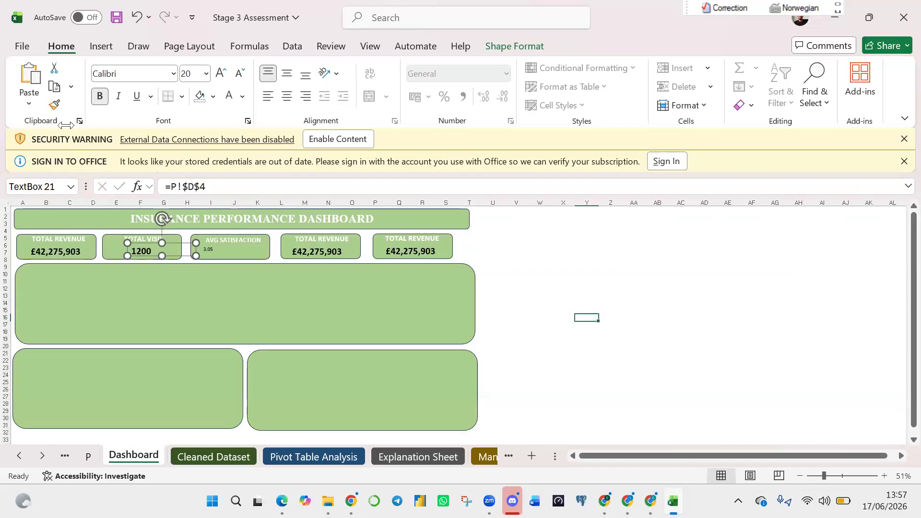
pyautogui.click(214, 250)
pyautogui.moveTo(226, 246); pyautogui.dragTo(244, 246)
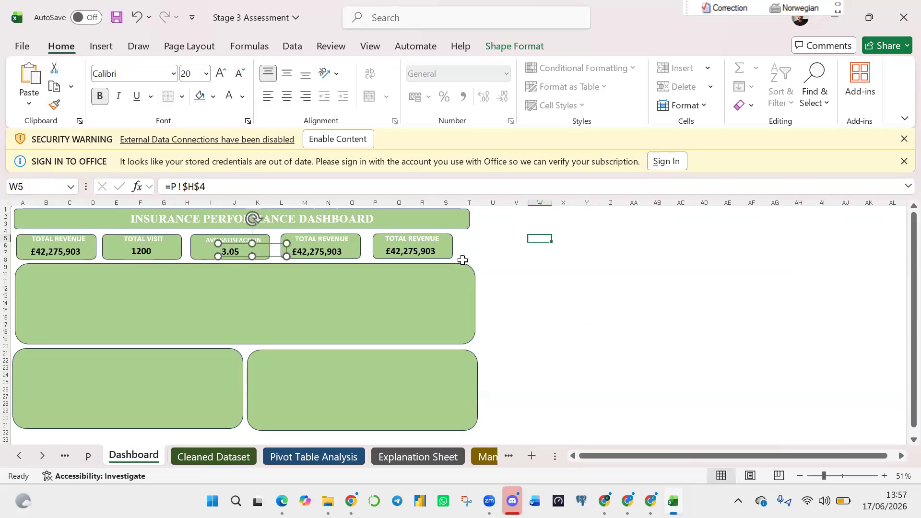
pyautogui.press('Escape')
# Relabel the fourth card No. Of Doc. and nudge the label right so it sits centred.
pyautogui.click(326, 241)
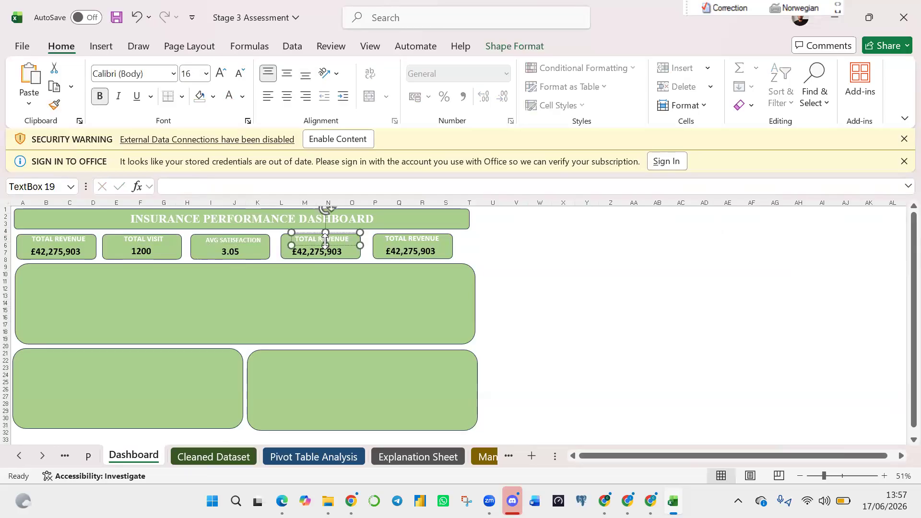
pyautogui.moveTo(313, 238); pyautogui.dragTo(286, 242)
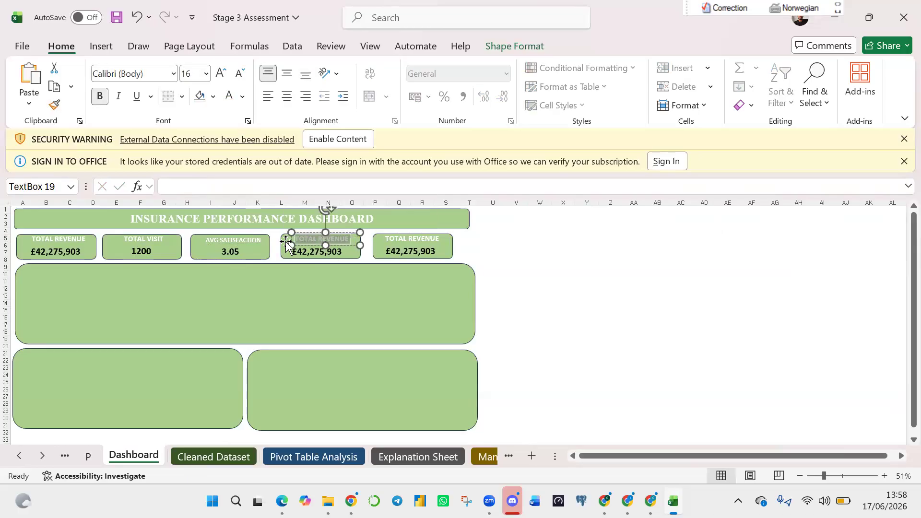
pyautogui.write('N')
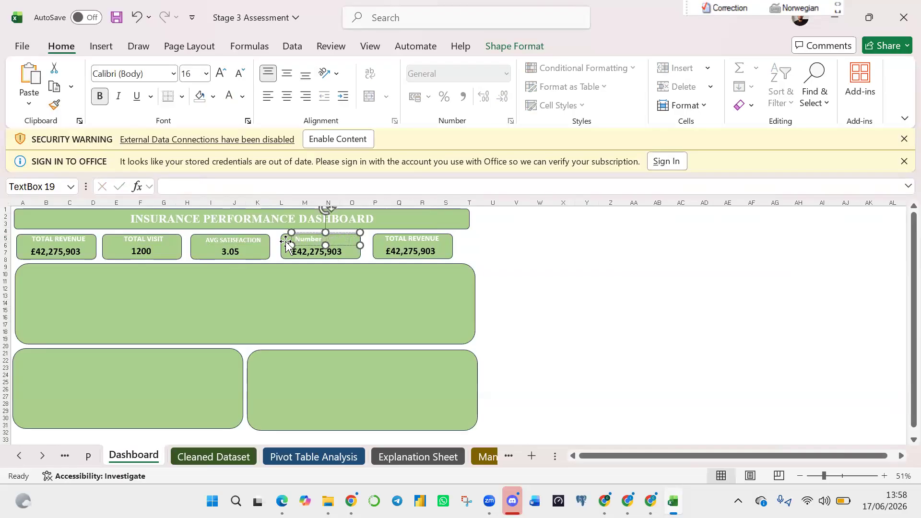
pyautogui.write('o. Of Doc.')
pyautogui.moveTo(312, 246); pyautogui.dragTo(319, 246)
# Link the fourth card's value box to the number of doctors cell on sheet P with =P!$K$4.
pyautogui.click(320, 250)
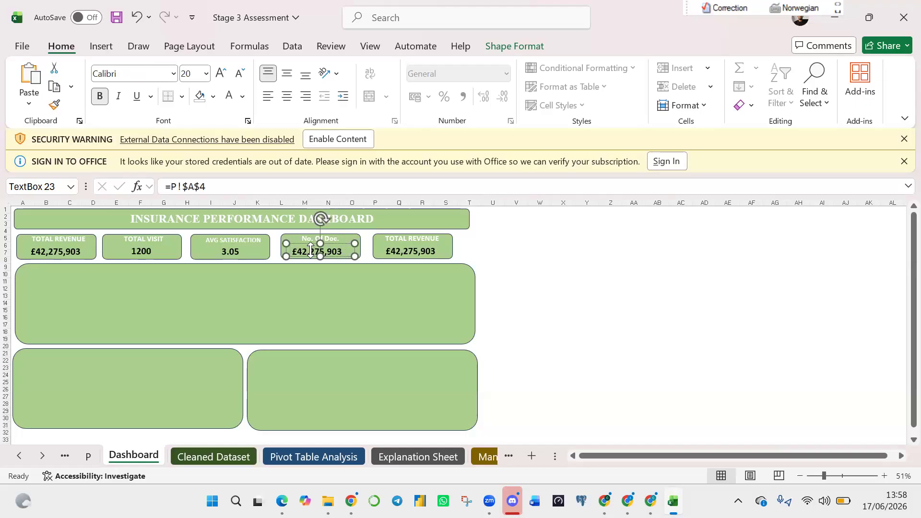
pyautogui.click(217, 185)
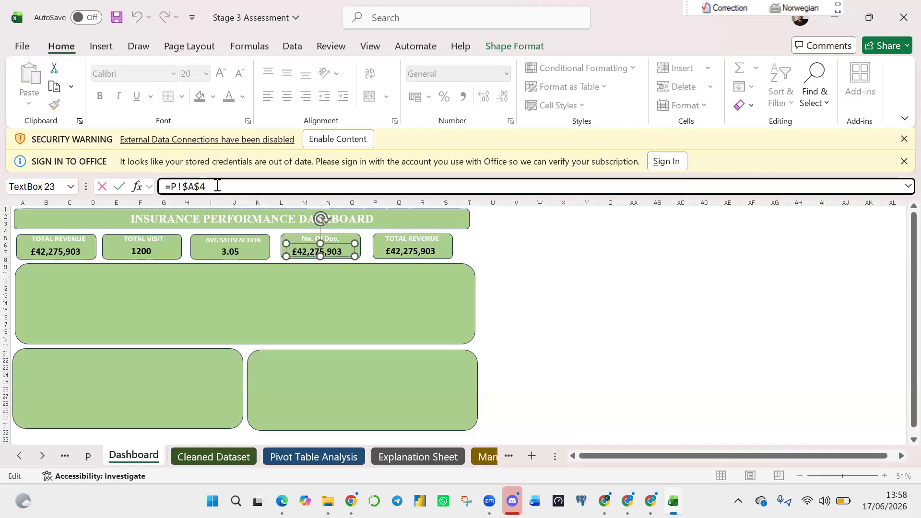
pyautogui.press('BackSpace')
pyautogui.press('BackSpace')
pyautogui.press('BackSpace')
pyautogui.press('BackSpace')
pyautogui.press('BackSpace')
pyautogui.click(88, 455)
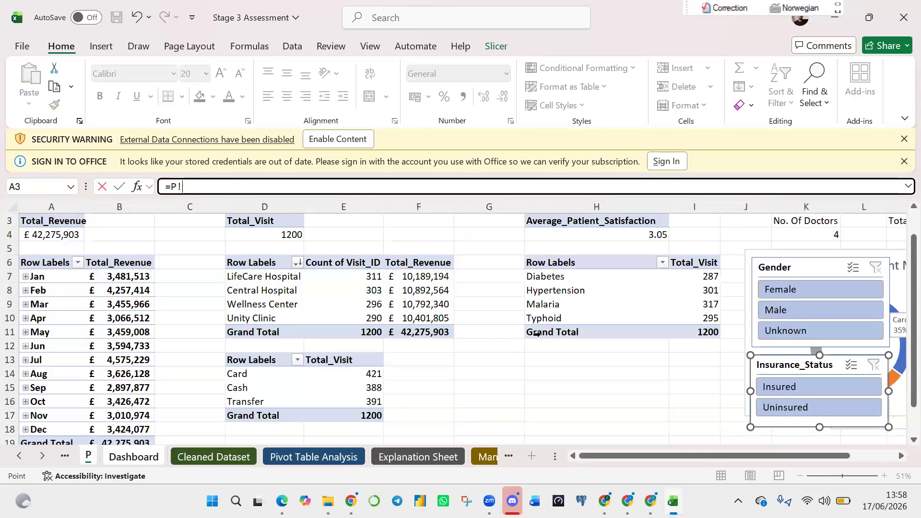
pyautogui.click(806, 237)
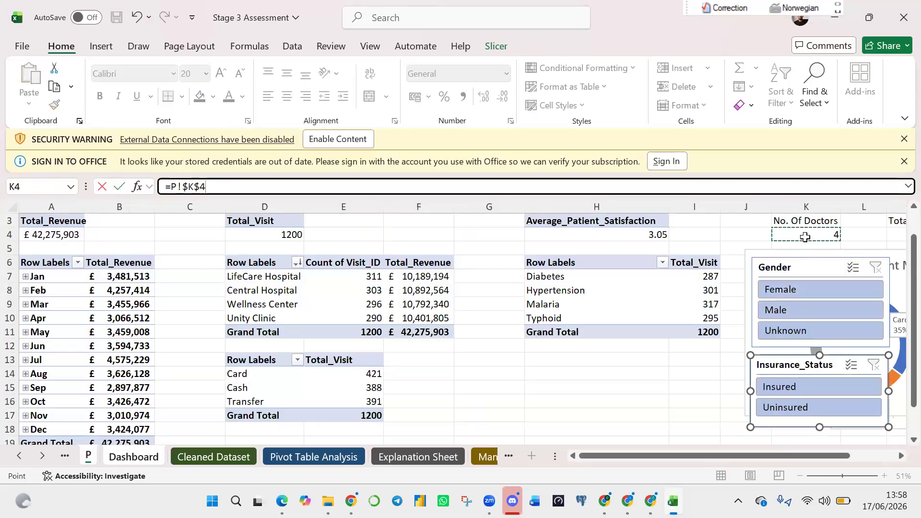
pyautogui.press('Return')
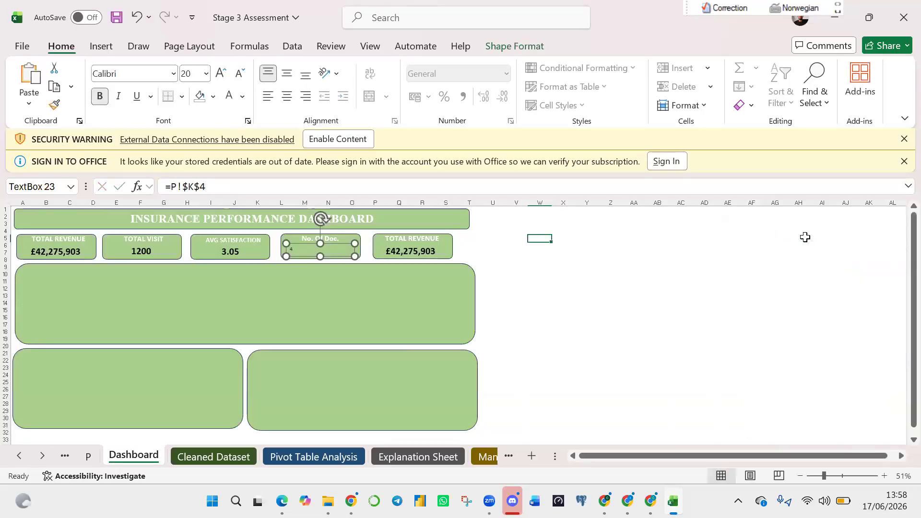
# Copy the satisfaction value's formatting onto the doctor count and shift it right to centre it in the fourth card.
pyautogui.click(229, 250)
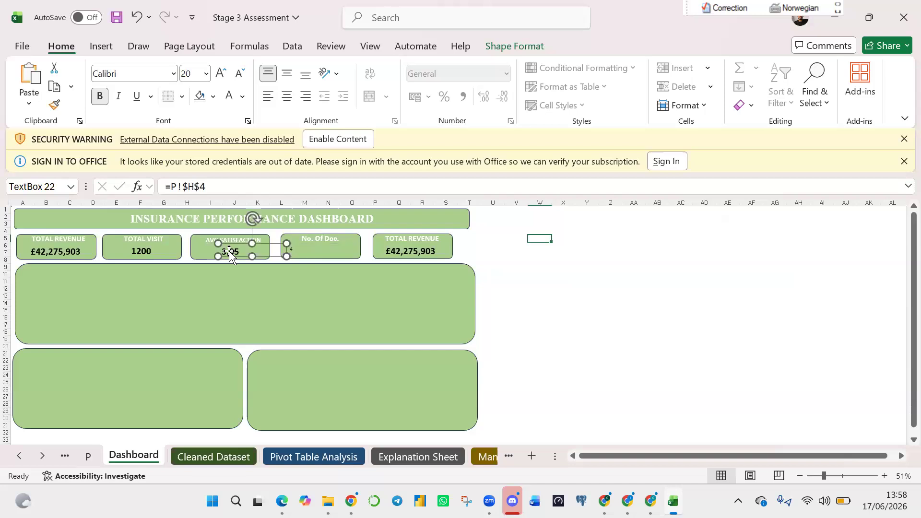
pyautogui.click(57, 103)
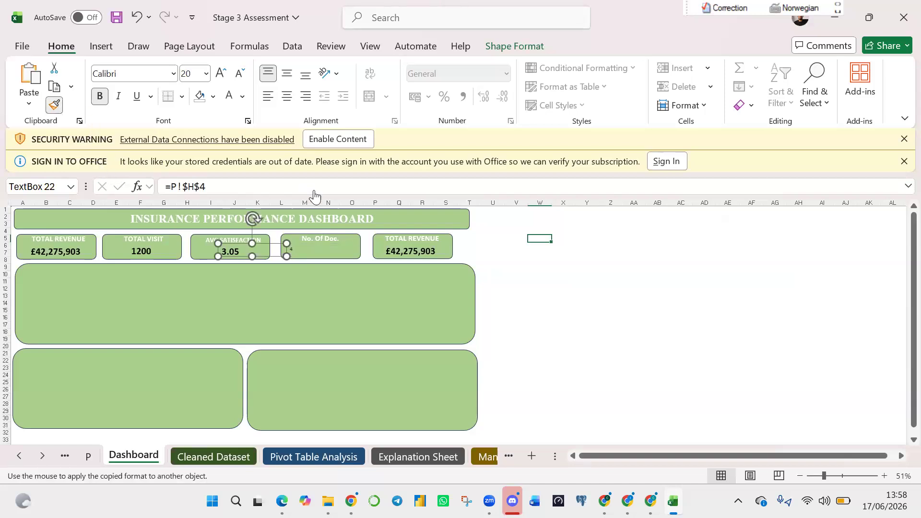
pyautogui.click(290, 248)
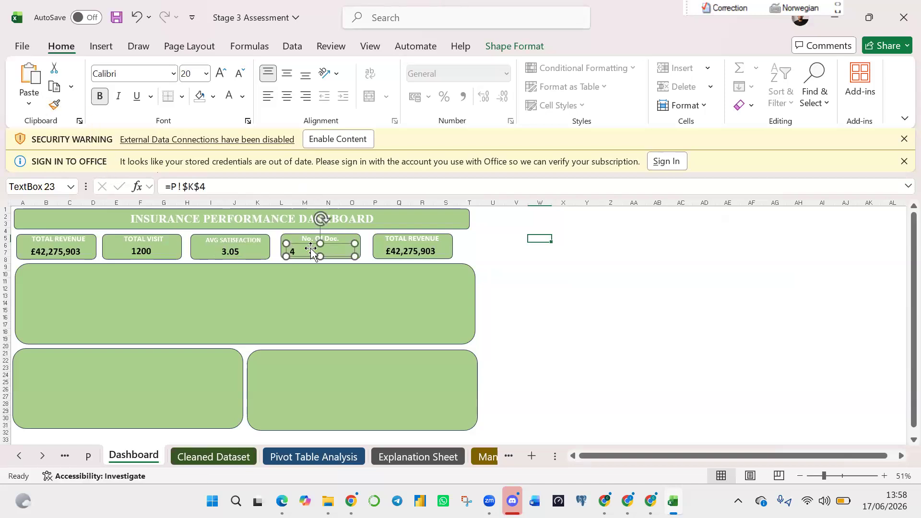
pyautogui.moveTo(310, 247); pyautogui.dragTo(339, 245)
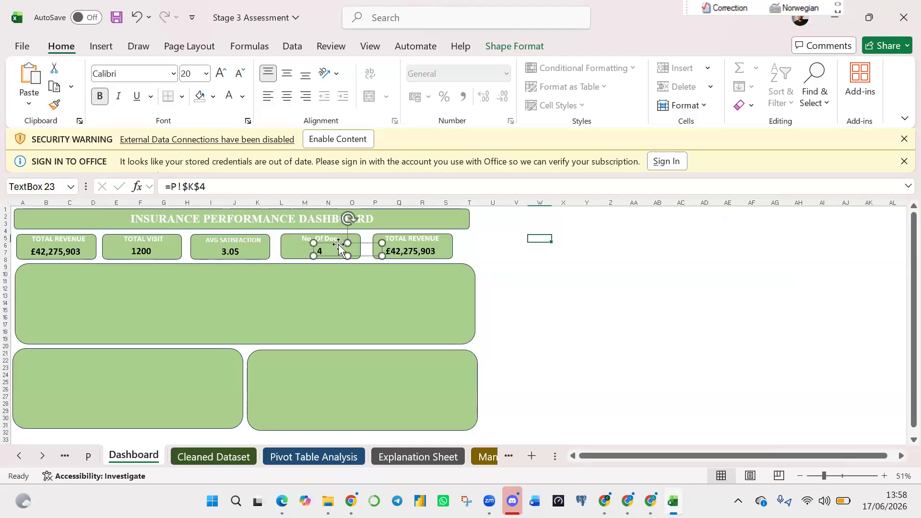
# Reword the fifth card's label to TOTAL FACILITIES.
pyautogui.click(431, 248)
pyautogui.click(439, 236)
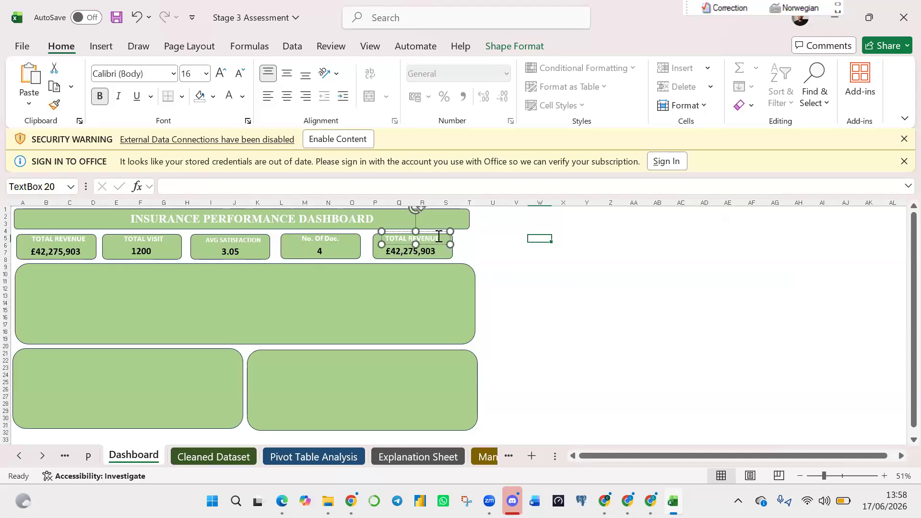
pyautogui.tripleClick(408, 239)
pyautogui.doubleClick(408, 239)
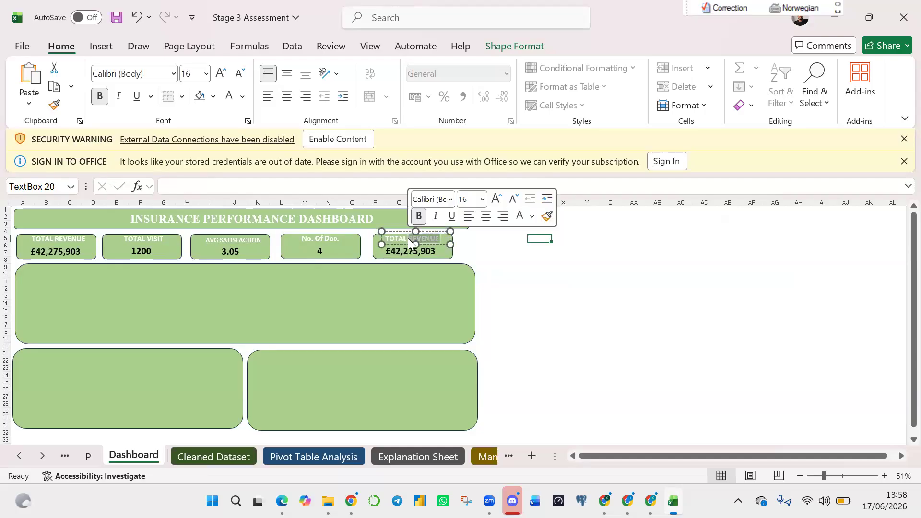
pyautogui.write('FACILITIES')
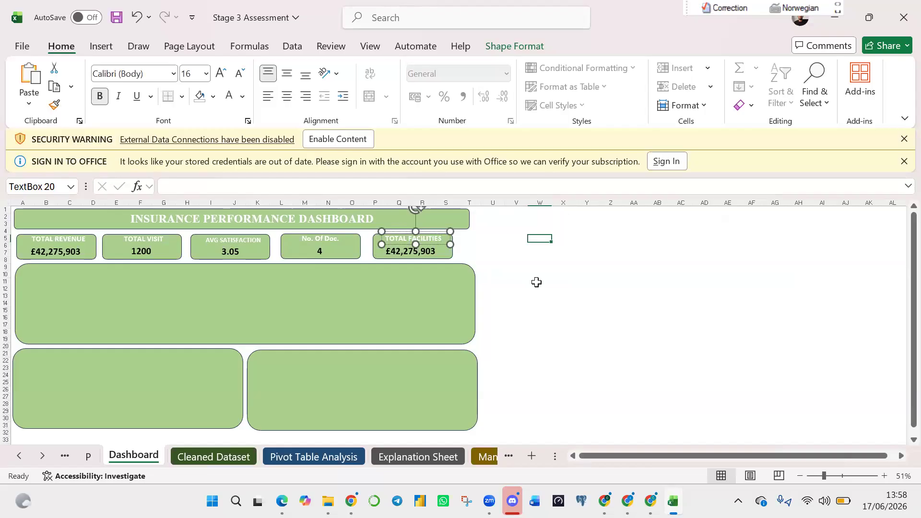
pyautogui.click(536, 282)
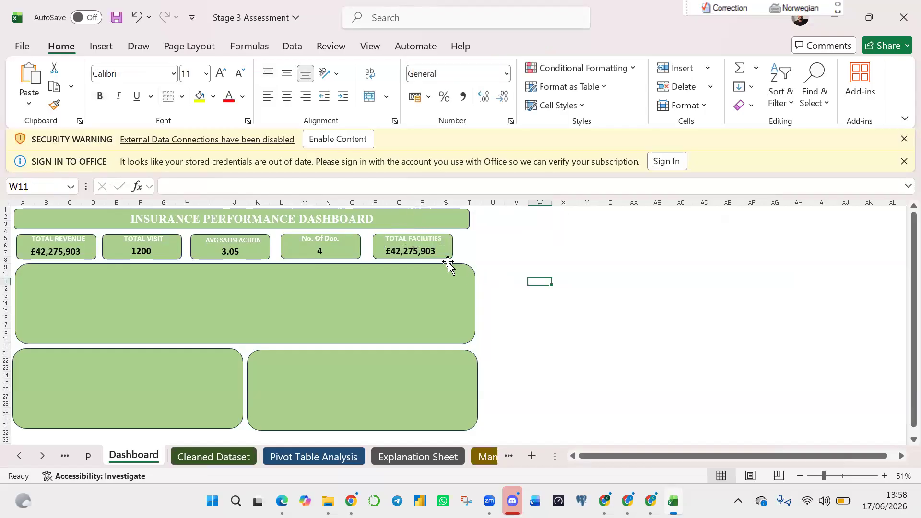
# Link the fifth card's value box to the total facilities cell on sheet P with =P!$M$4.
pyautogui.click(424, 256)
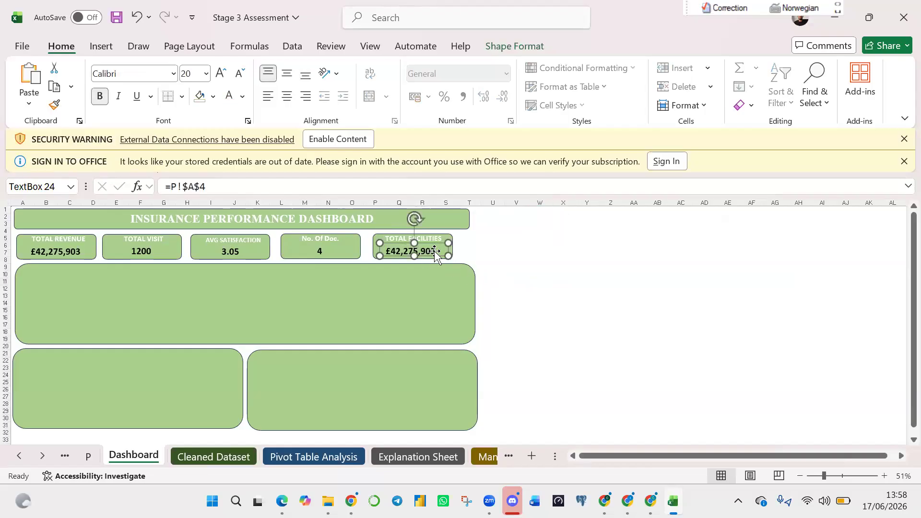
pyautogui.tripleClick(162, 188)
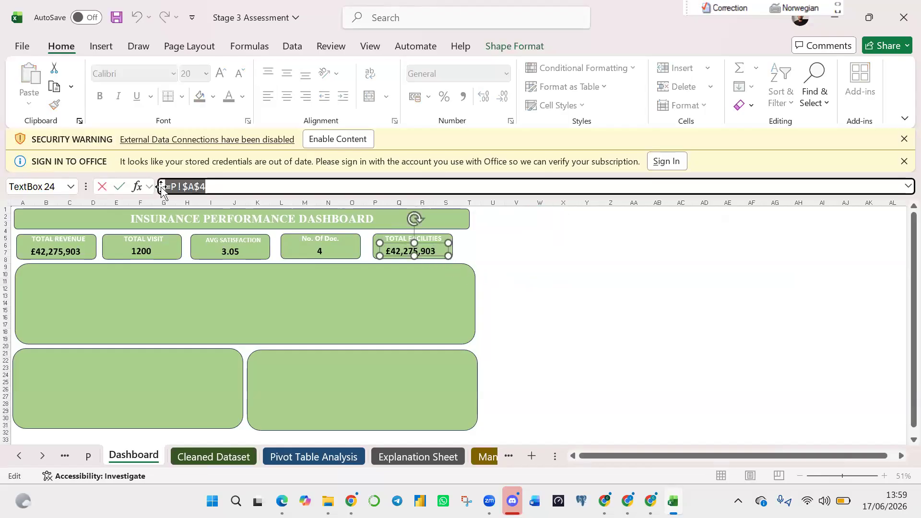
pyautogui.press('BackSpace')
pyautogui.write('=')
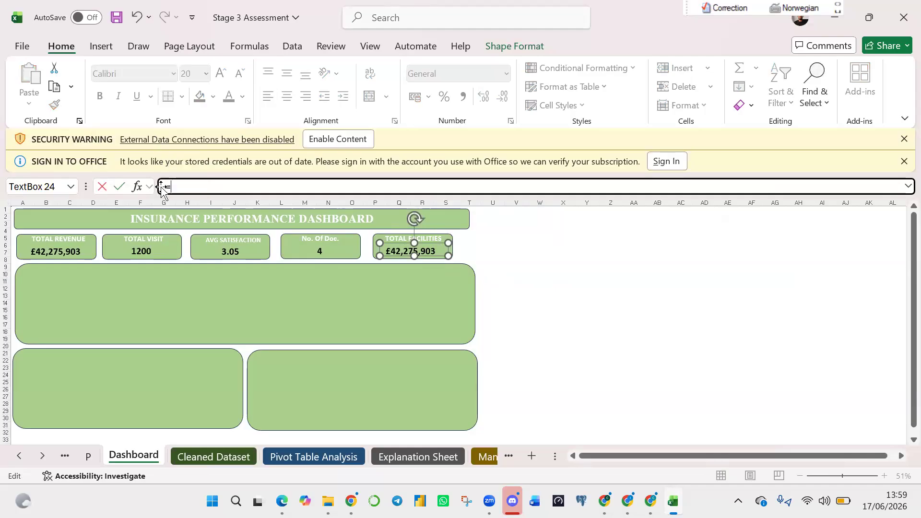
pyautogui.click(88, 459)
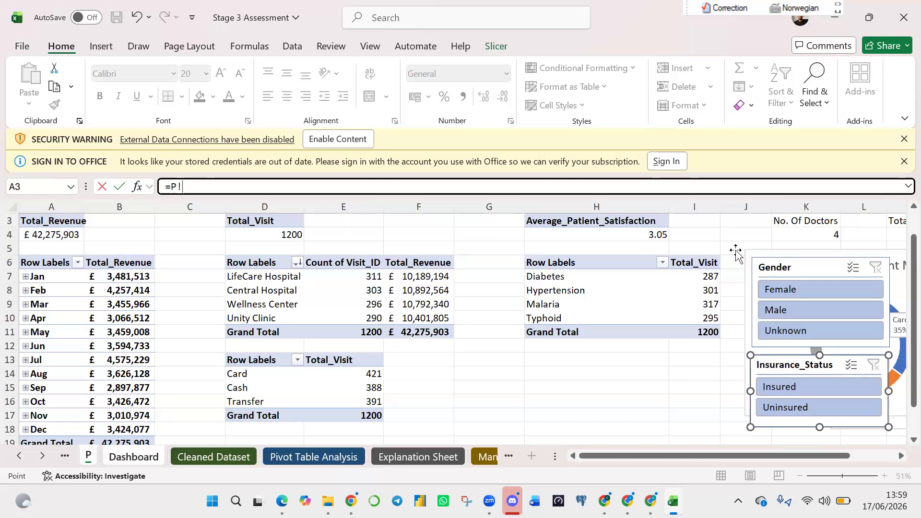
pyautogui.moveTo(627, 457); pyautogui.dragTo(673, 456)
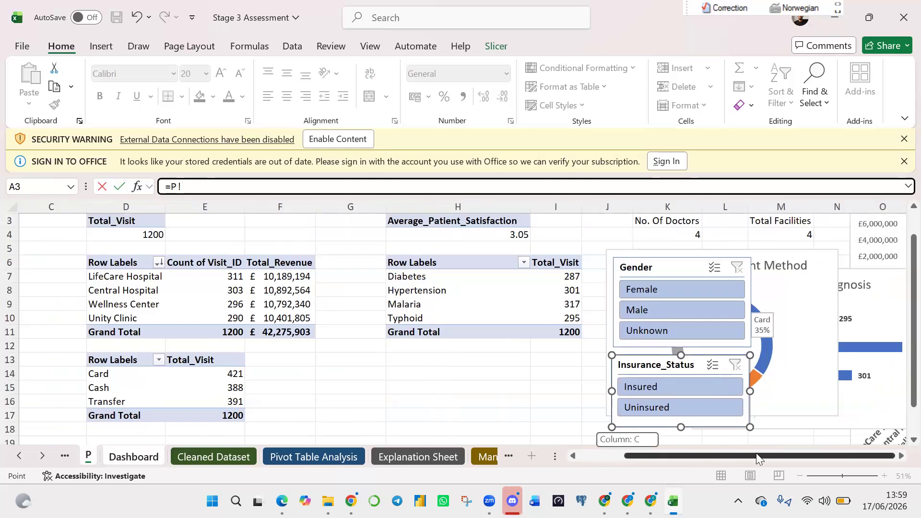
pyautogui.click(787, 235)
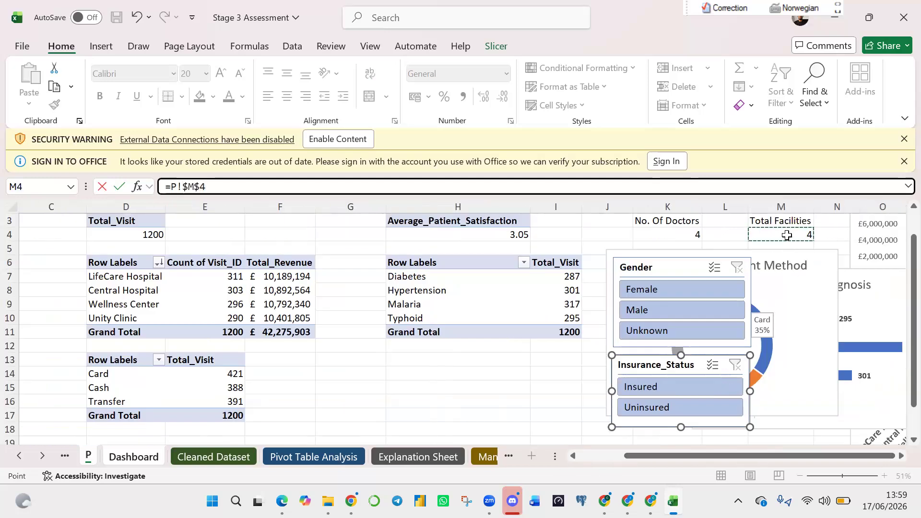
pyautogui.press('Return')
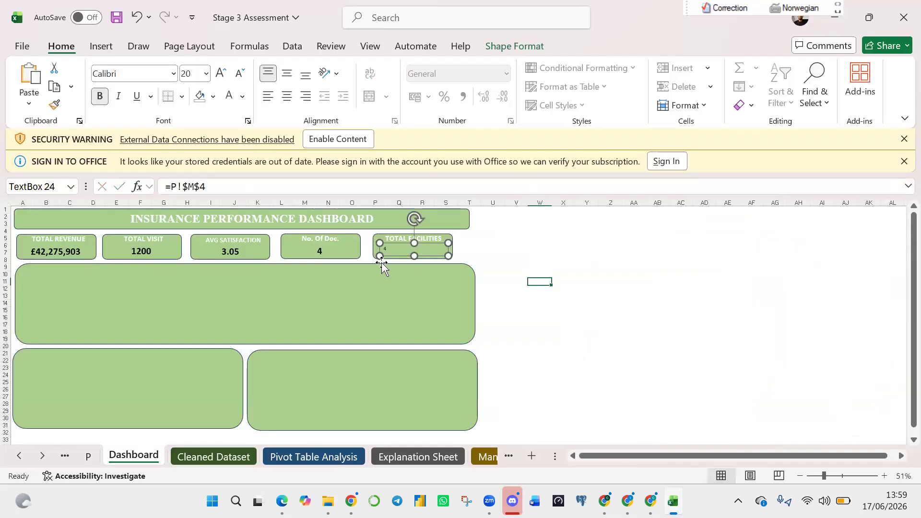
# Copy the doctor count's formatting onto the facilities value and shift it right to centre it in the fifth card.
pyautogui.click(341, 250)
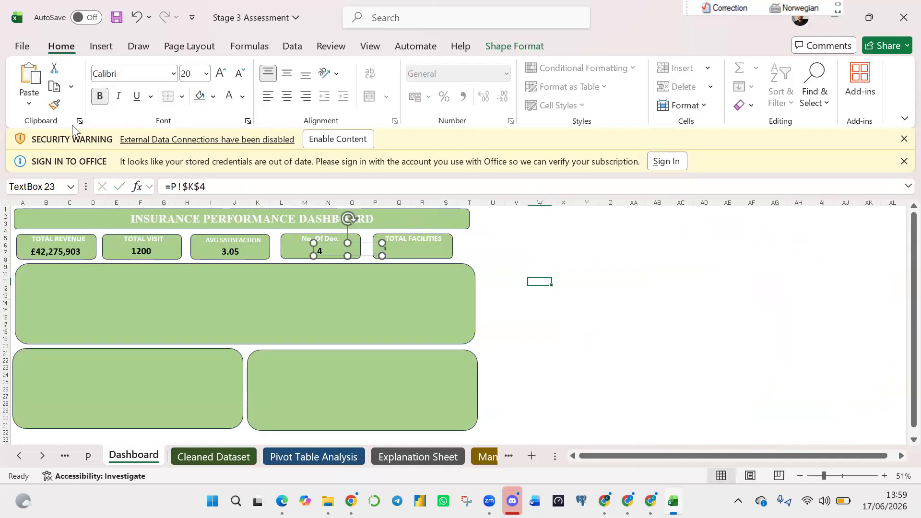
pyautogui.click(59, 107)
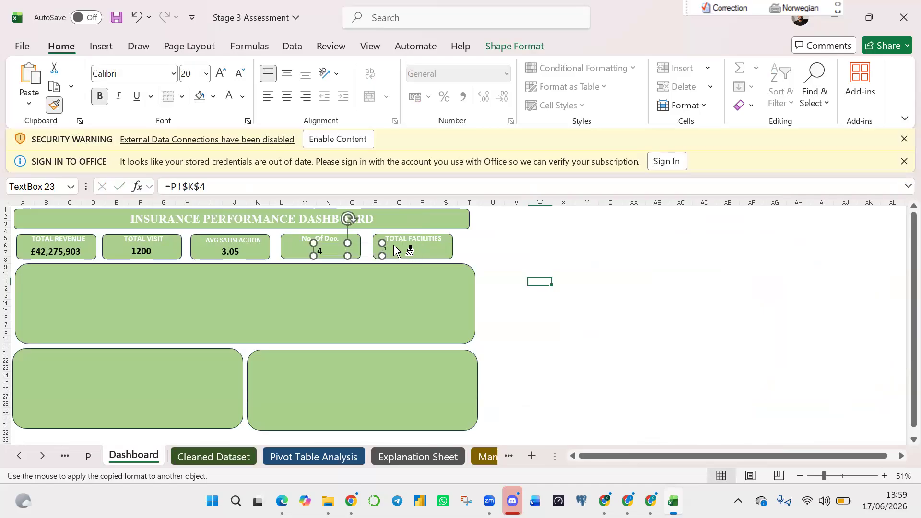
pyautogui.click(394, 248)
pyautogui.moveTo(406, 244); pyautogui.dragTo(428, 245)
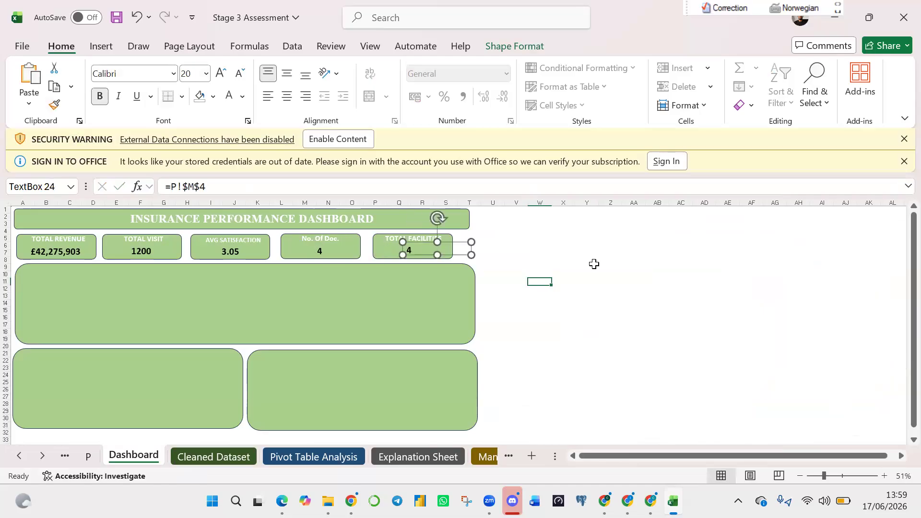
pyautogui.click(591, 265)
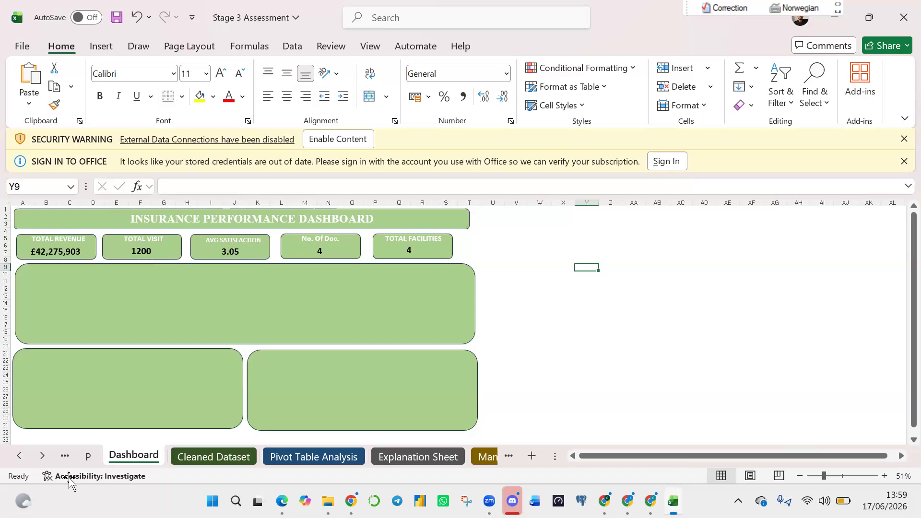
# On sheet P, move the Gender and Insurance_Status slicers off the Total visits By Payment Method chart.
pyautogui.click(92, 456)
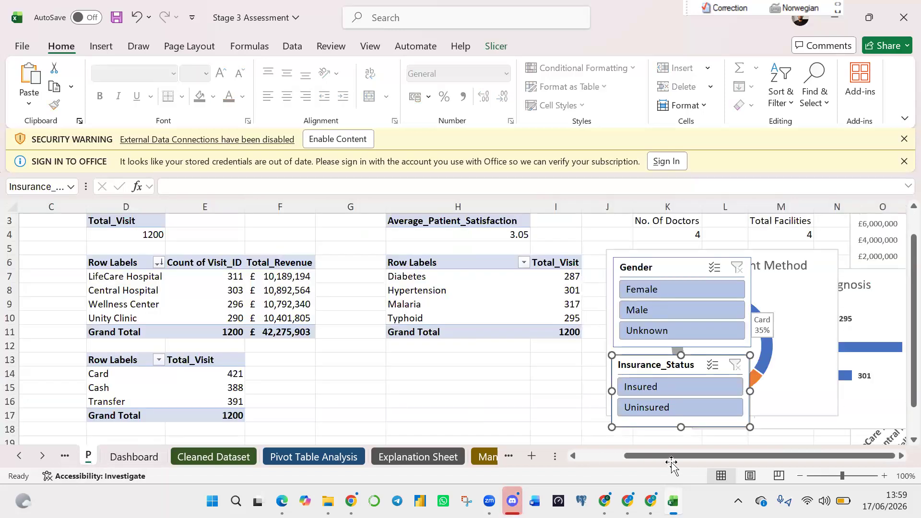
pyautogui.moveTo(754, 456); pyautogui.dragTo(775, 457)
pyautogui.moveTo(686, 265); pyautogui.dragTo(366, 275)
pyautogui.moveTo(653, 370); pyautogui.dragTo(351, 380)
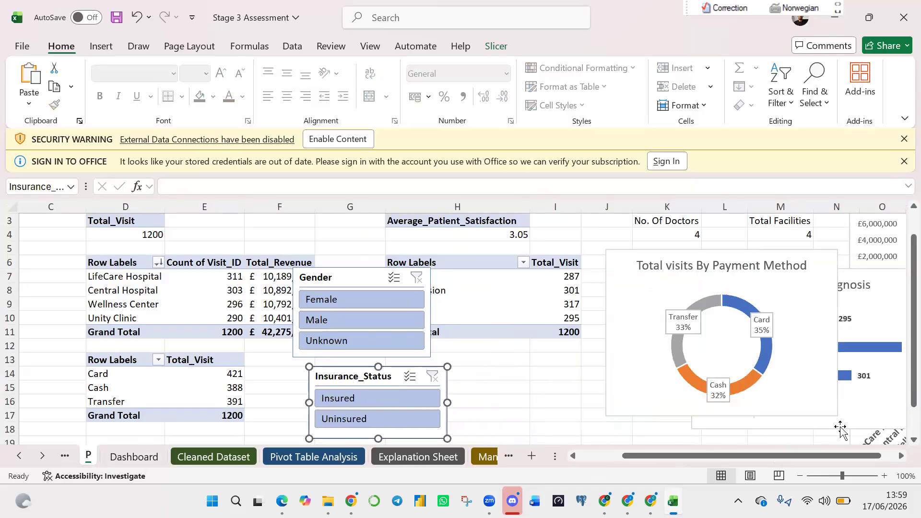
# Copy the Total visits By Payment Method chart from sheet P into the Dashboard's lower-left panel, placed near the panel's middle.
pyautogui.click(628, 276)
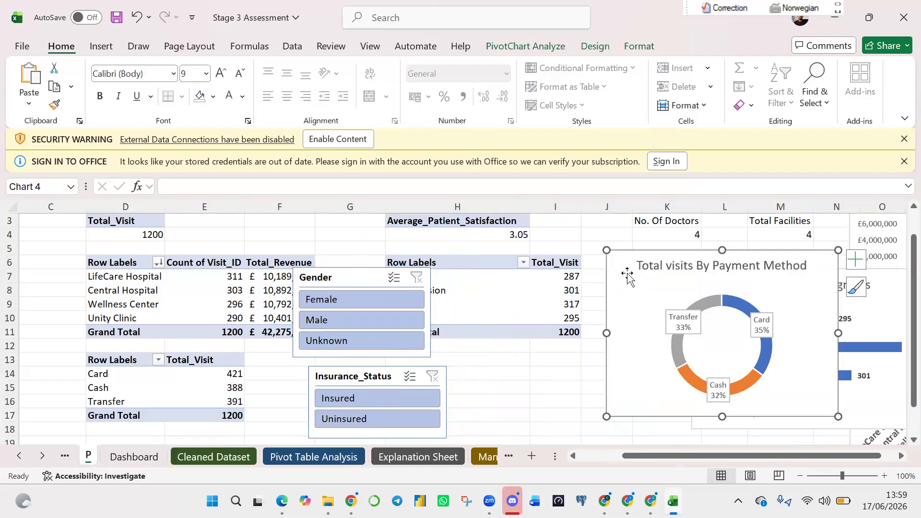
pyautogui.click(131, 458)
pyautogui.click(77, 387)
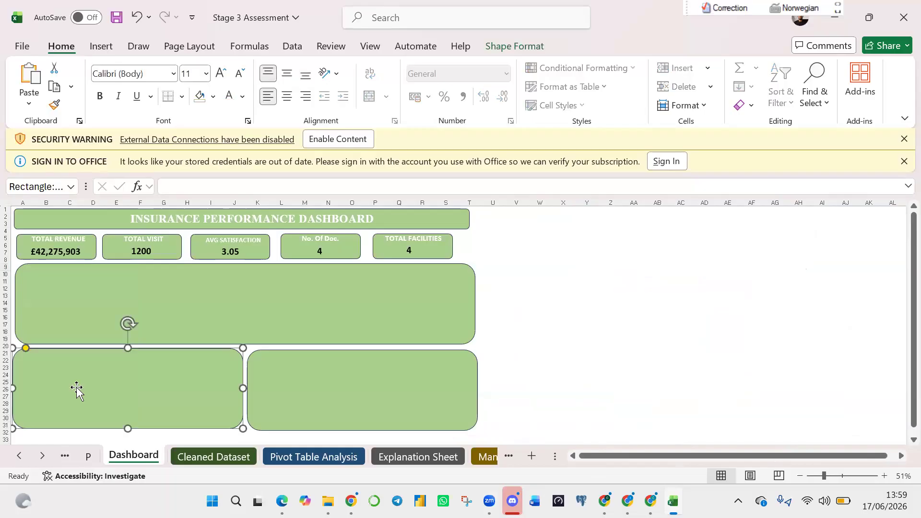
pyautogui.hotkey('ctrl', 'v')
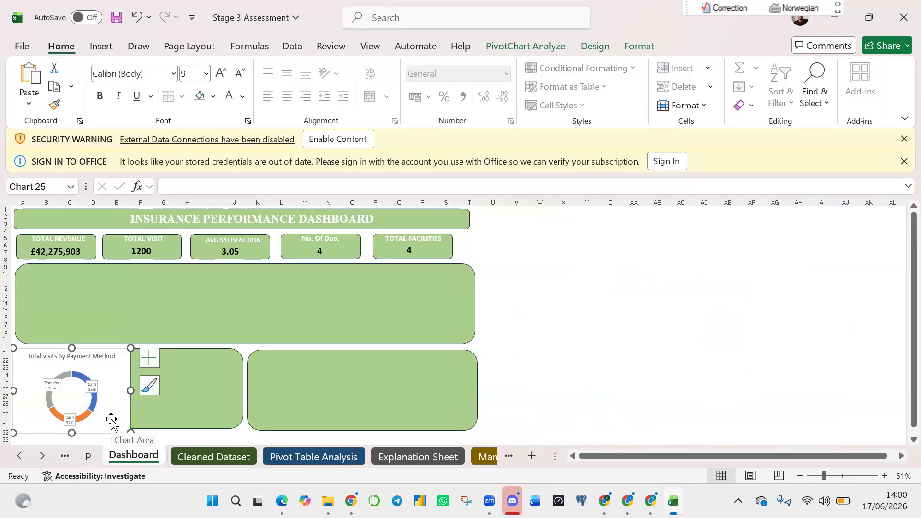
pyautogui.moveTo(110, 421); pyautogui.dragTo(163, 416)
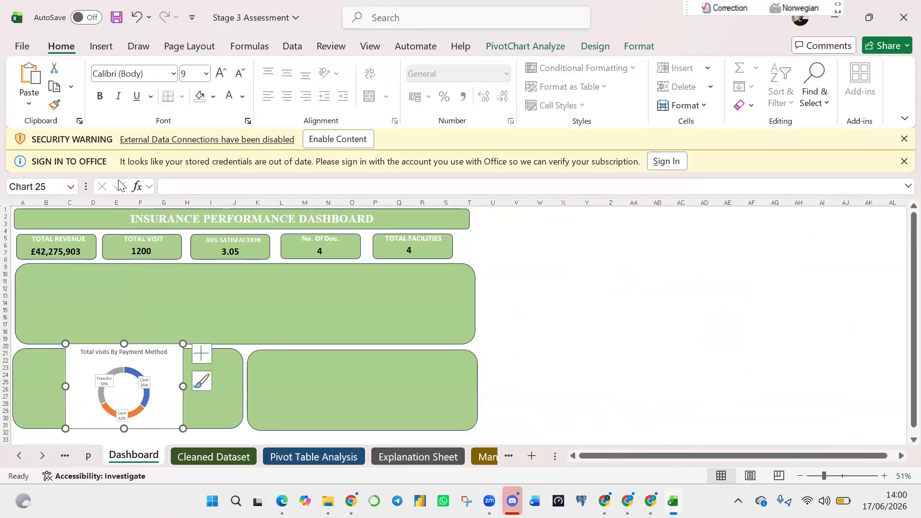
# Set the payment method chart area to No Fill and No Outline.
pyautogui.click(640, 46)
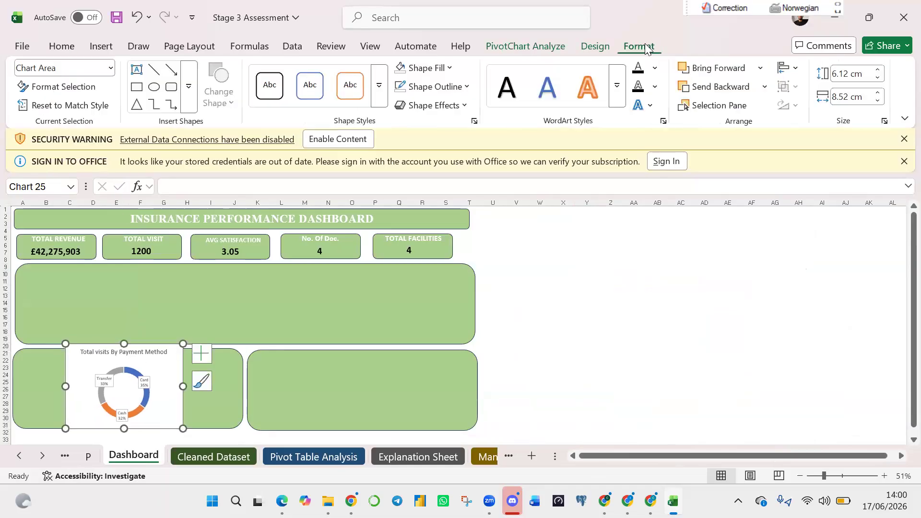
pyautogui.click(457, 88)
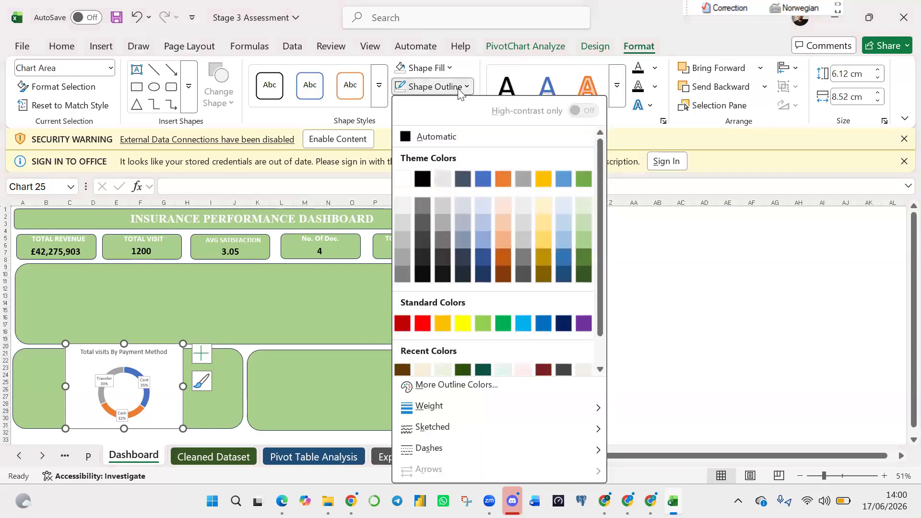
pyautogui.click(447, 68)
pyautogui.click(449, 68)
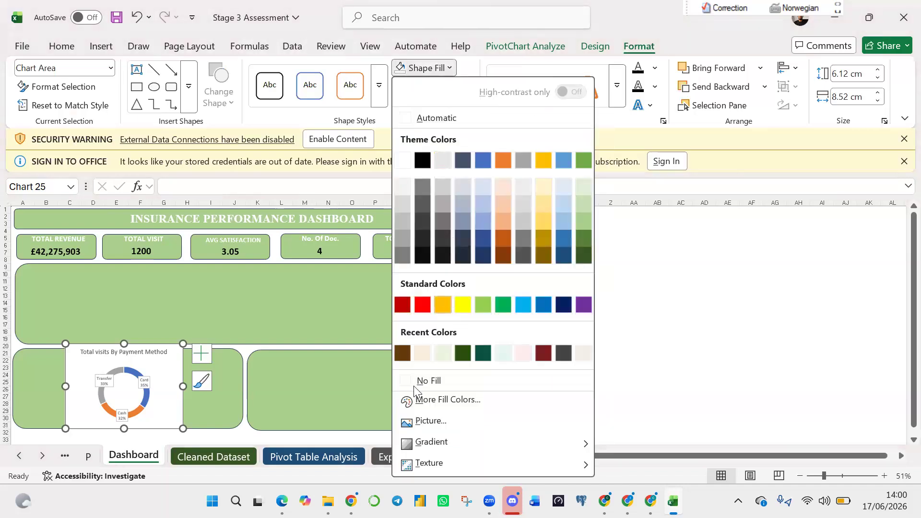
pyautogui.click(413, 383)
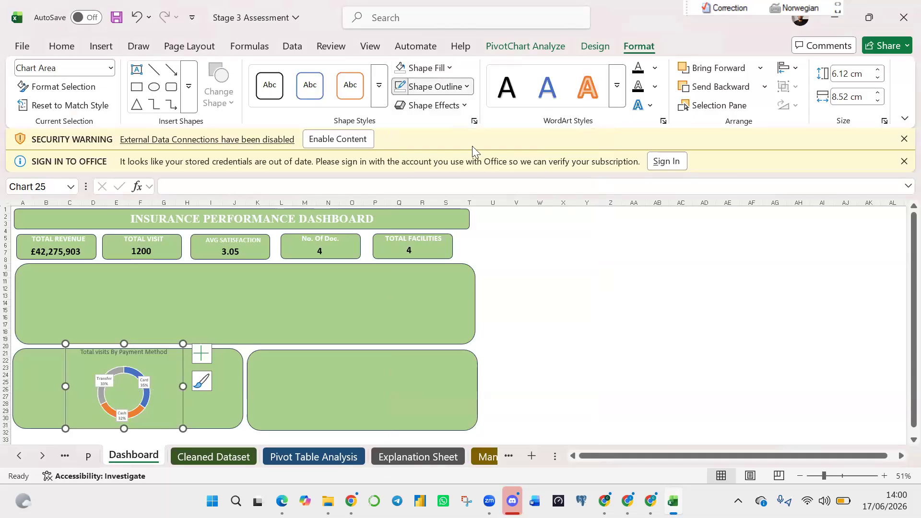
pyautogui.click(461, 87)
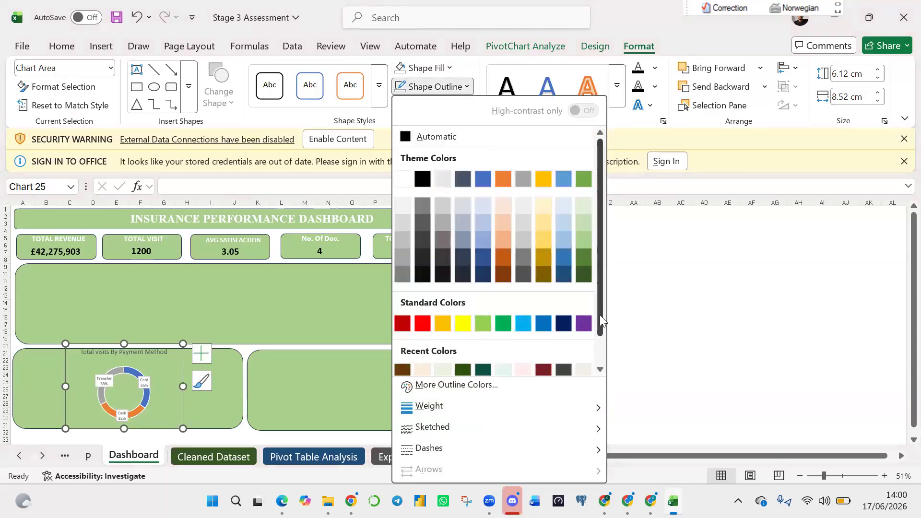
pyautogui.moveTo(599, 315); pyautogui.dragTo(602, 363)
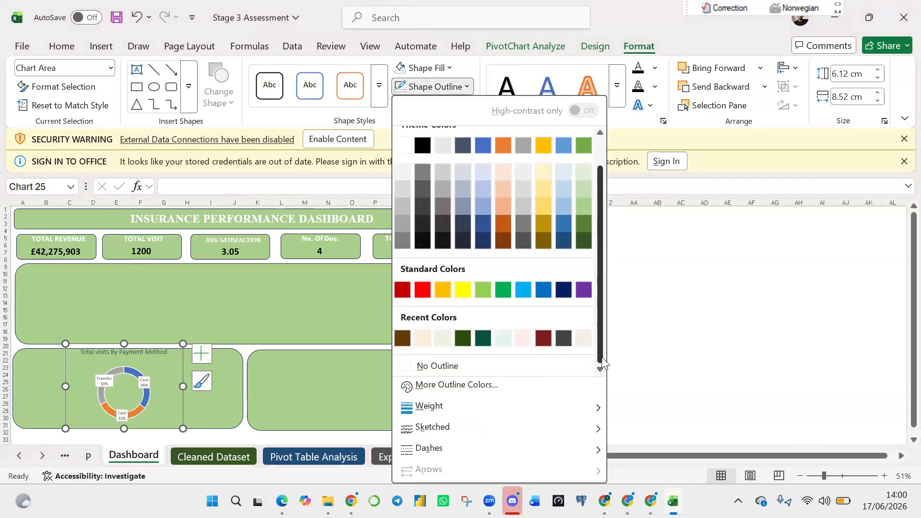
pyautogui.click(421, 367)
# Resize the payment method chart to about 5.15 cm high and 13.04 cm wide so it fits inside its panel.
pyautogui.moveTo(119, 342); pyautogui.dragTo(123, 354)
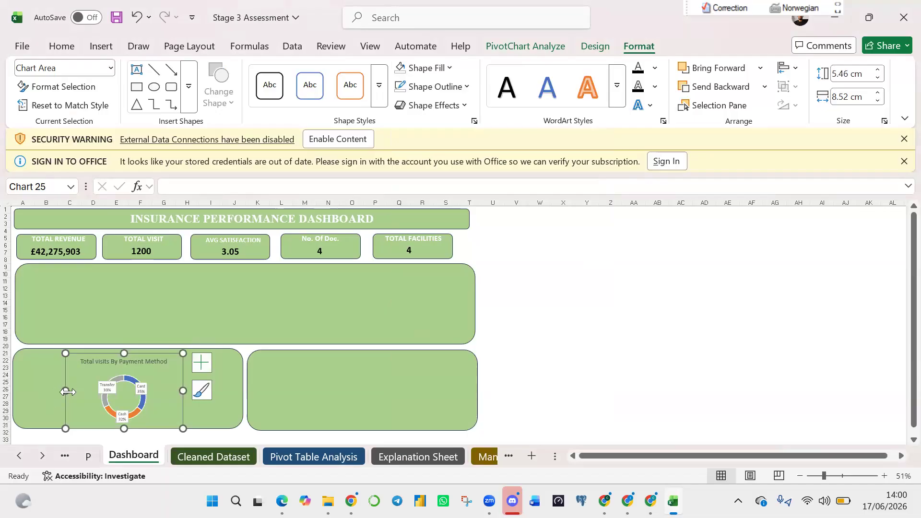
pyautogui.moveTo(66, 391); pyautogui.dragTo(35, 391)
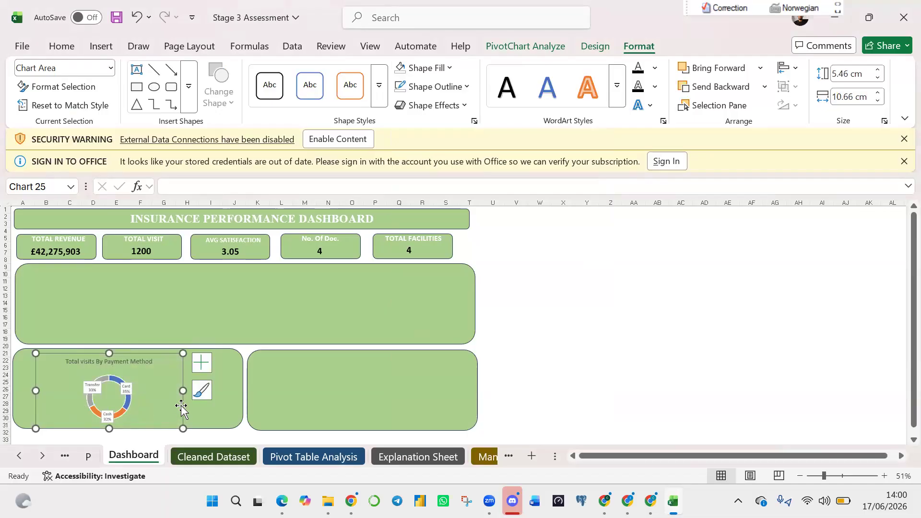
pyautogui.moveTo(182, 391); pyautogui.dragTo(215, 386)
pyautogui.moveTo(126, 428); pyautogui.dragTo(125, 424)
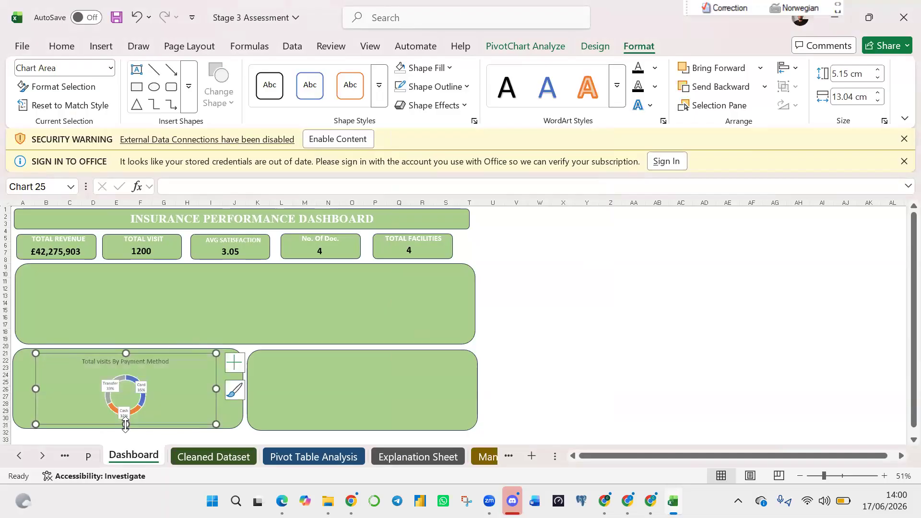
# Make the payment method chart's title bold with font size 20.
pyautogui.doubleClick(172, 361)
pyautogui.click(166, 360)
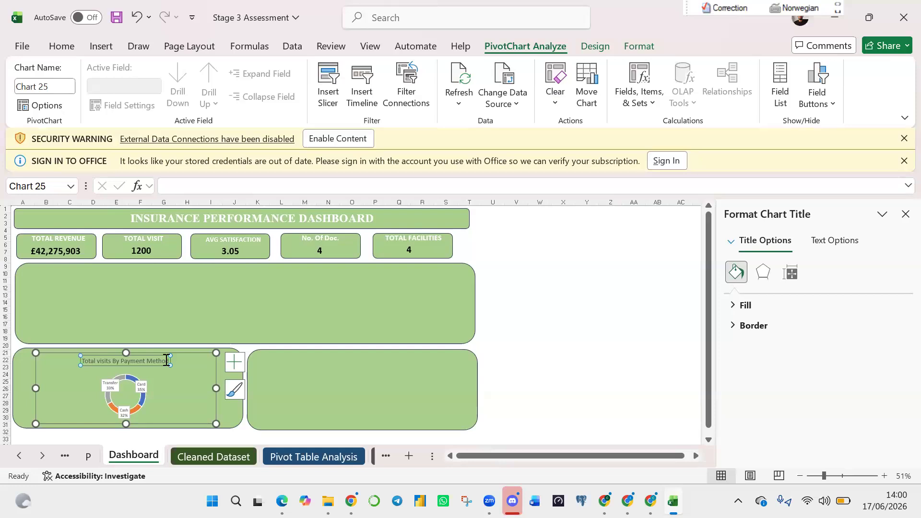
pyautogui.tripleClick(127, 363)
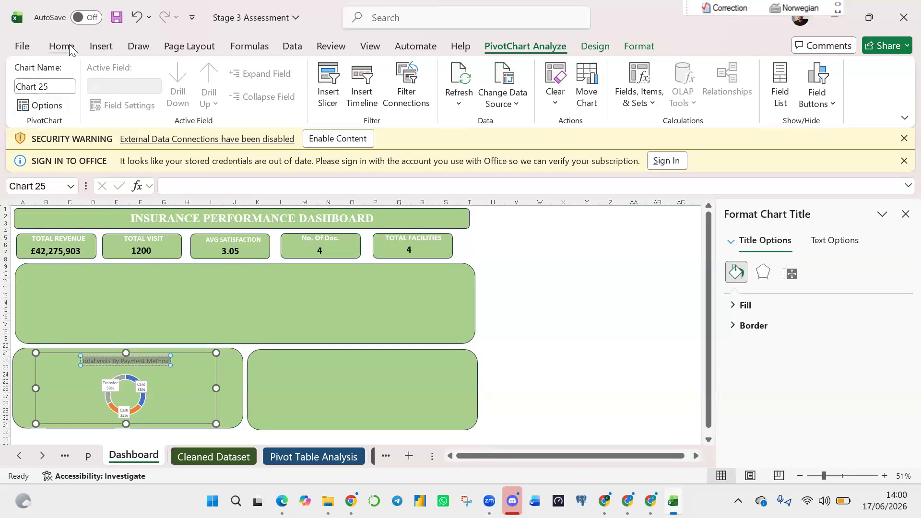
pyautogui.click(63, 46)
pyautogui.click(100, 97)
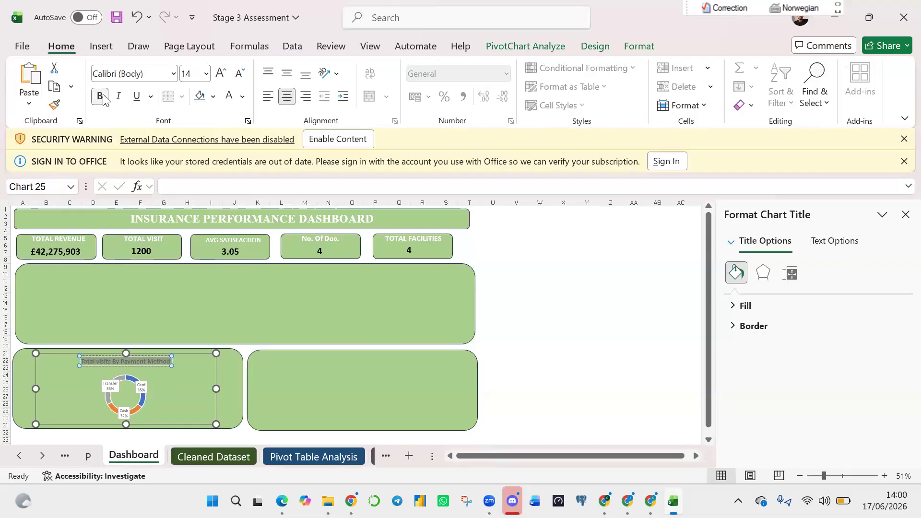
pyautogui.click(205, 76)
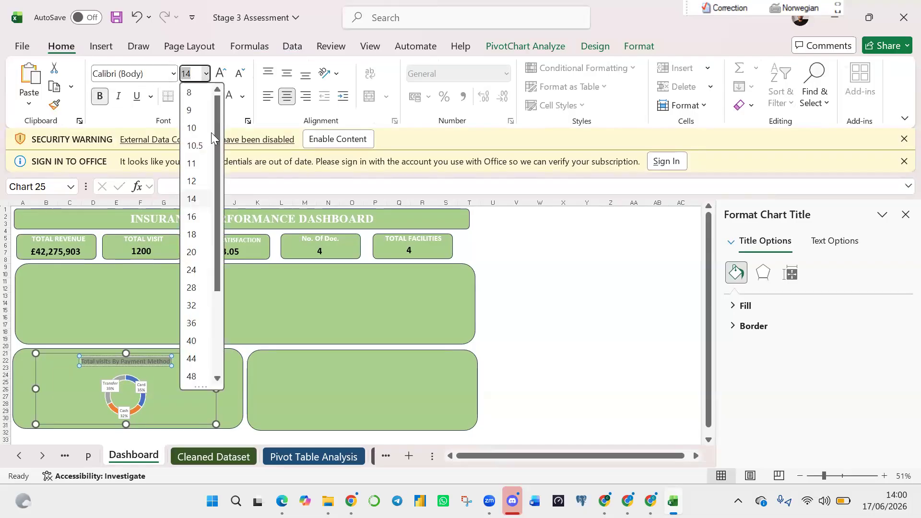
pyautogui.click(194, 253)
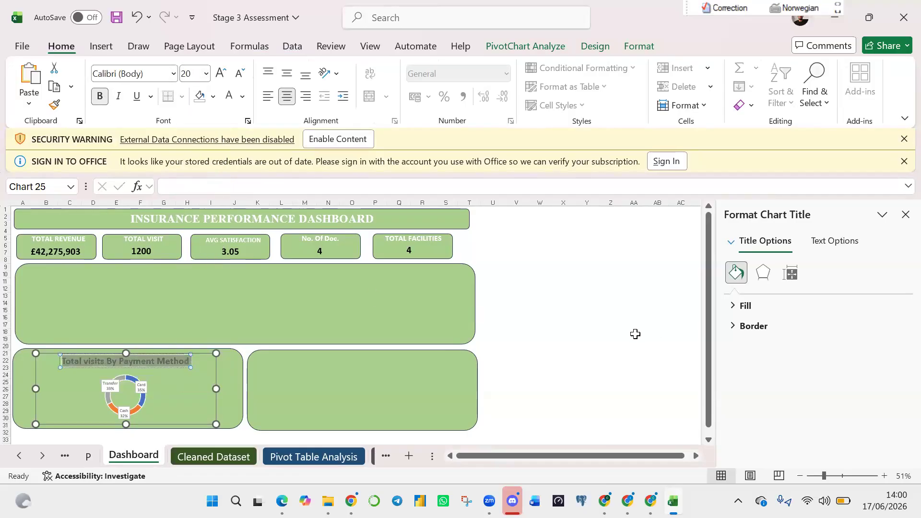
pyautogui.click(602, 349)
pyautogui.click(602, 351)
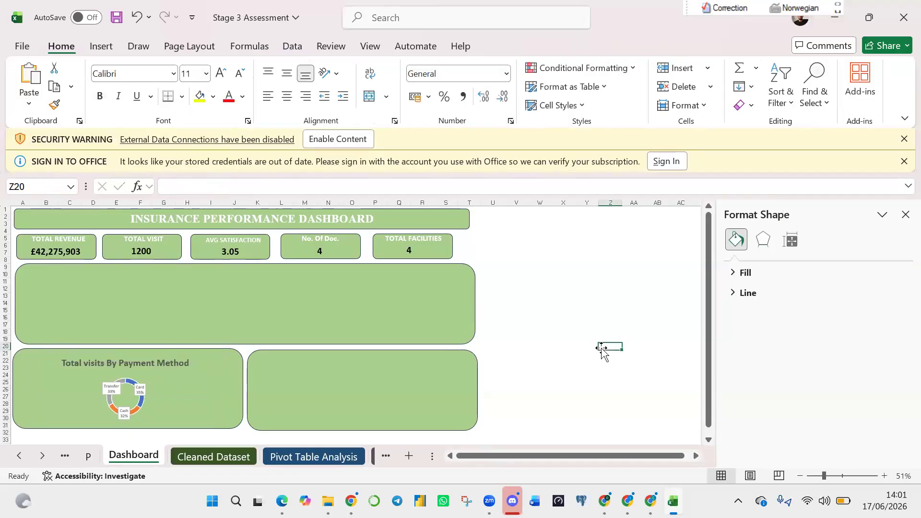
# Enlarge the doughnut's plot area within the payment method chart.
pyautogui.click(133, 403)
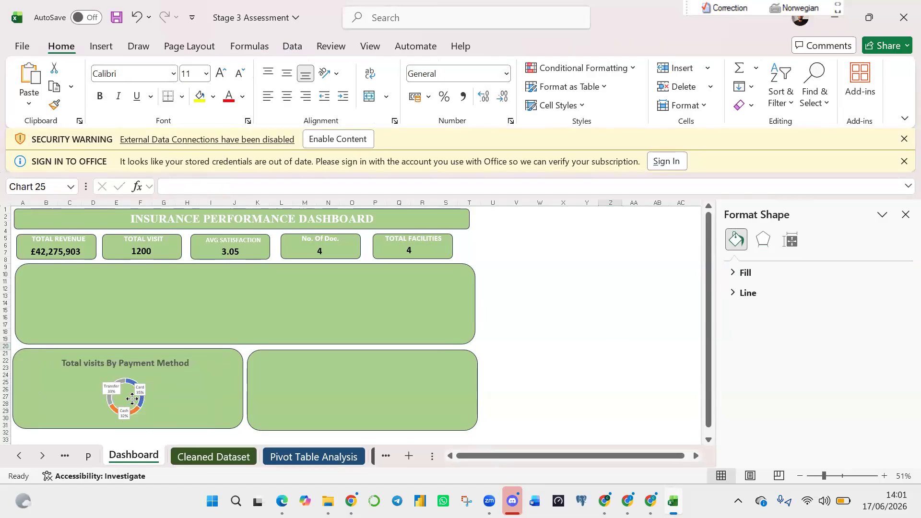
pyautogui.moveTo(106, 380); pyautogui.dragTo(95, 398)
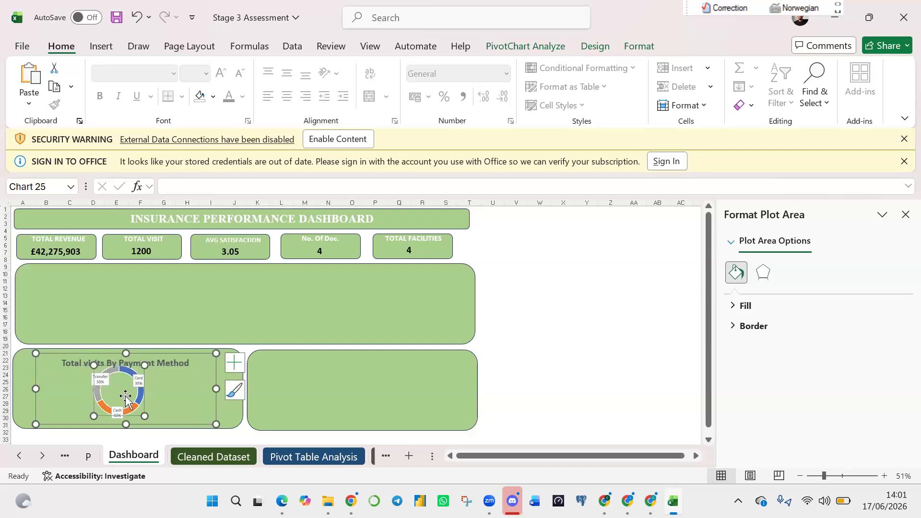
pyautogui.moveTo(139, 405); pyautogui.dragTo(146, 410)
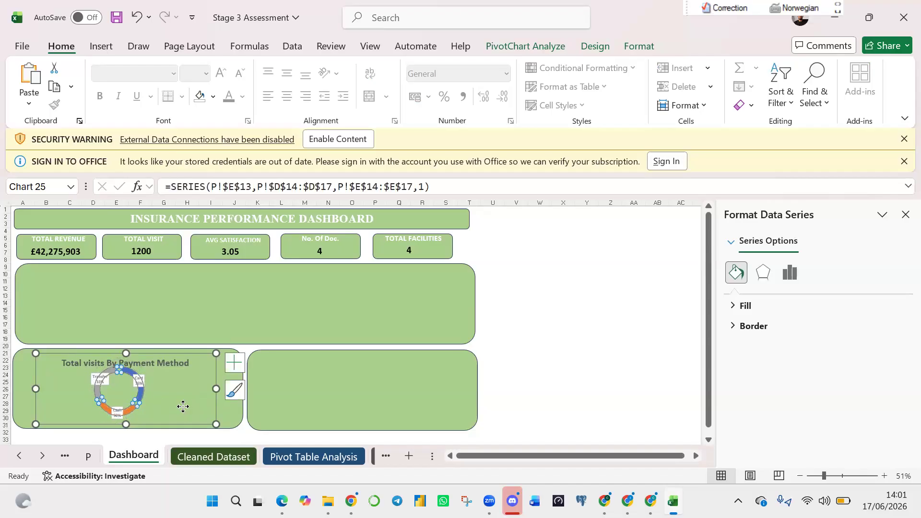
pyautogui.click(183, 409)
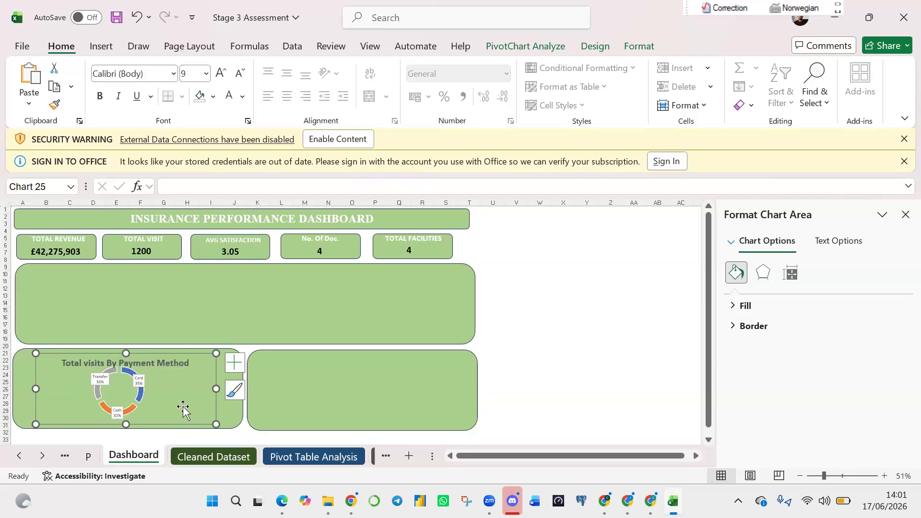
pyautogui.hotkey('ctrl', 'z')
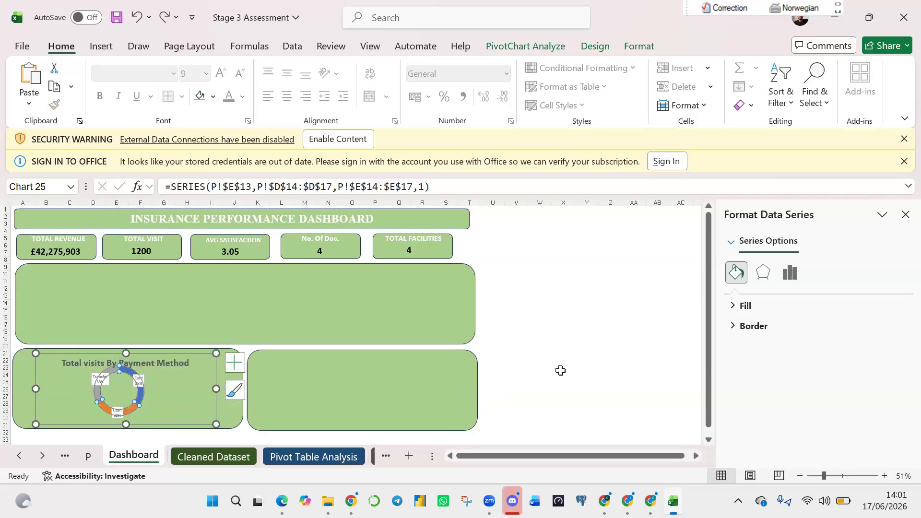
pyautogui.click(560, 371)
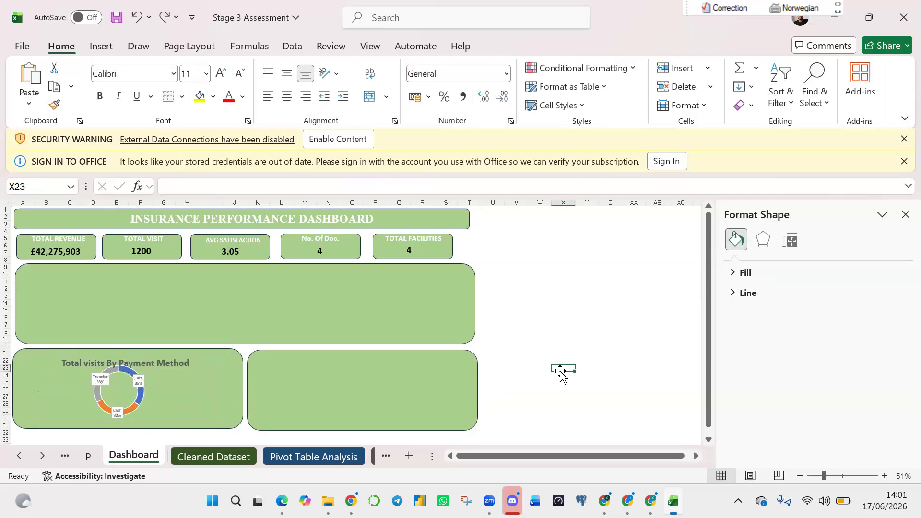
pyautogui.click(139, 404)
pyautogui.click(138, 404)
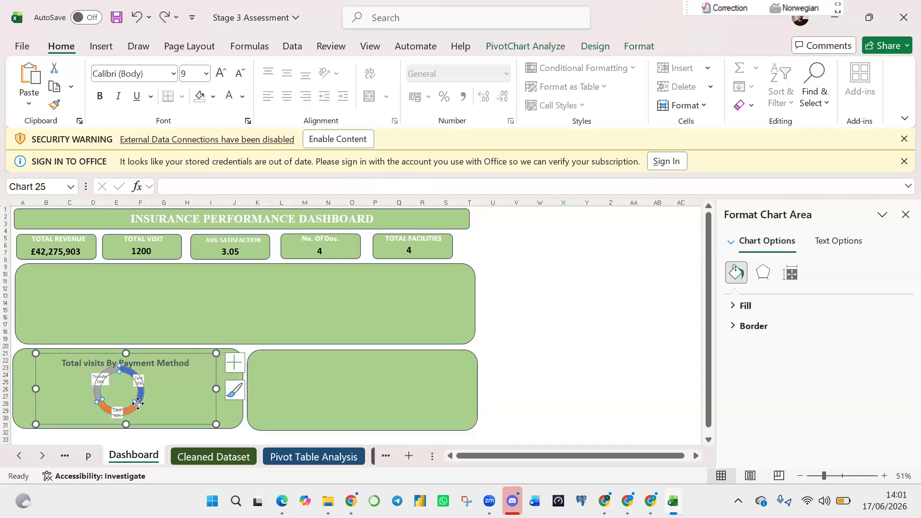
pyautogui.click(160, 406)
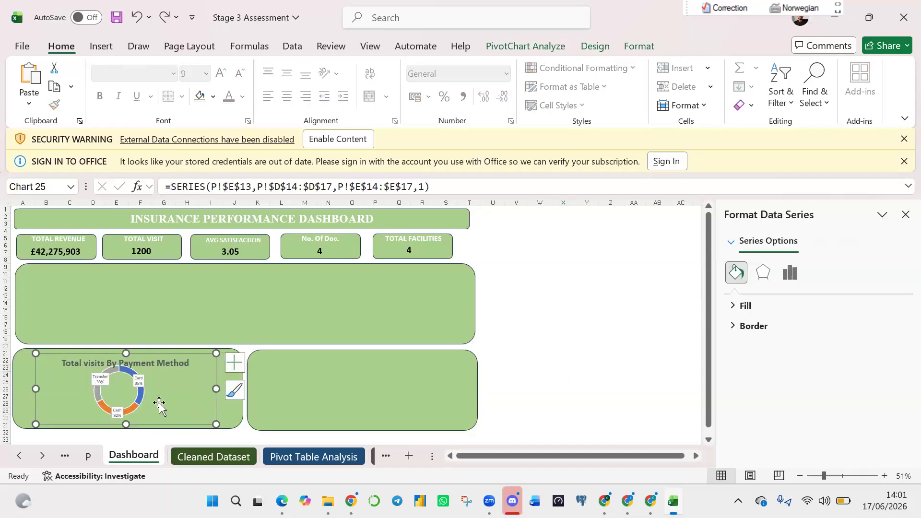
# Move the doughnut's plot area down so it sits clear of the chart title.
pyautogui.click(122, 398)
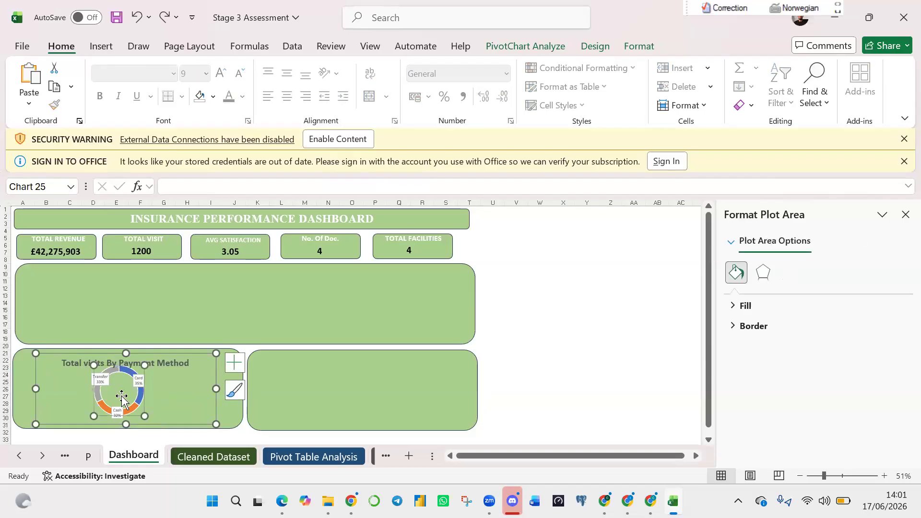
pyautogui.moveTo(123, 398); pyautogui.dragTo(127, 408)
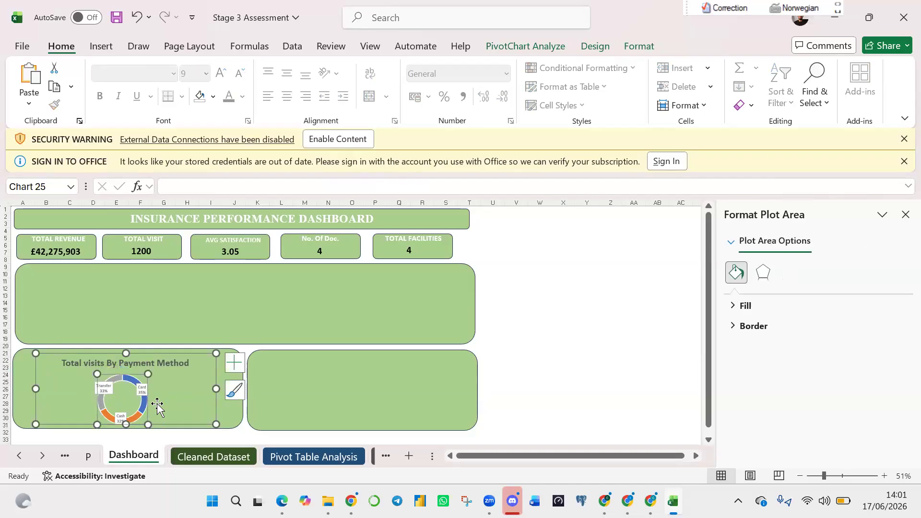
pyautogui.click(165, 406)
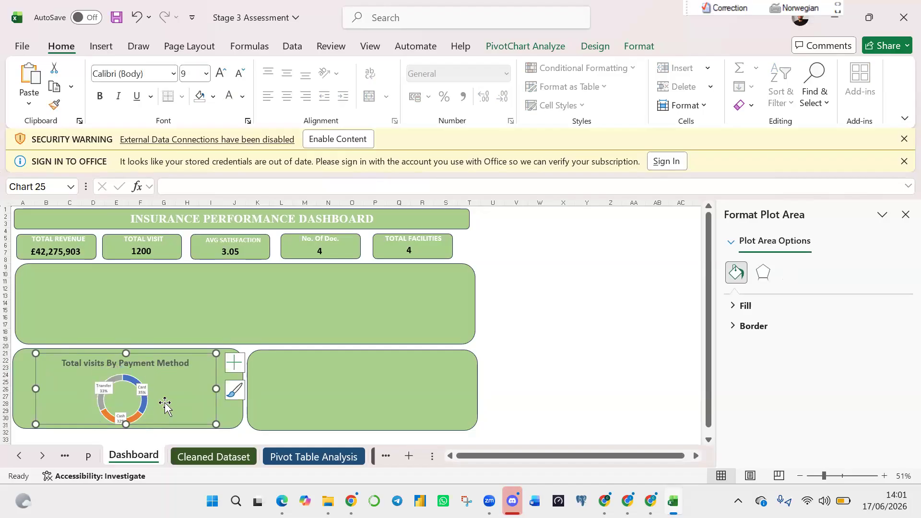
# Try to enlarge the doughnut's plot area further and shift it down.
pyautogui.click(133, 408)
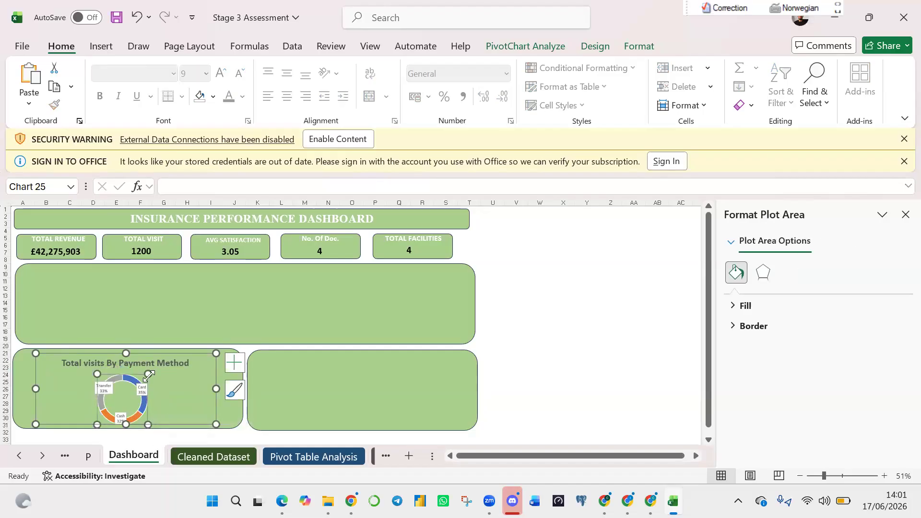
pyautogui.moveTo(157, 375); pyautogui.dragTo(168, 364)
pyautogui.moveTo(128, 402); pyautogui.dragTo(122, 414)
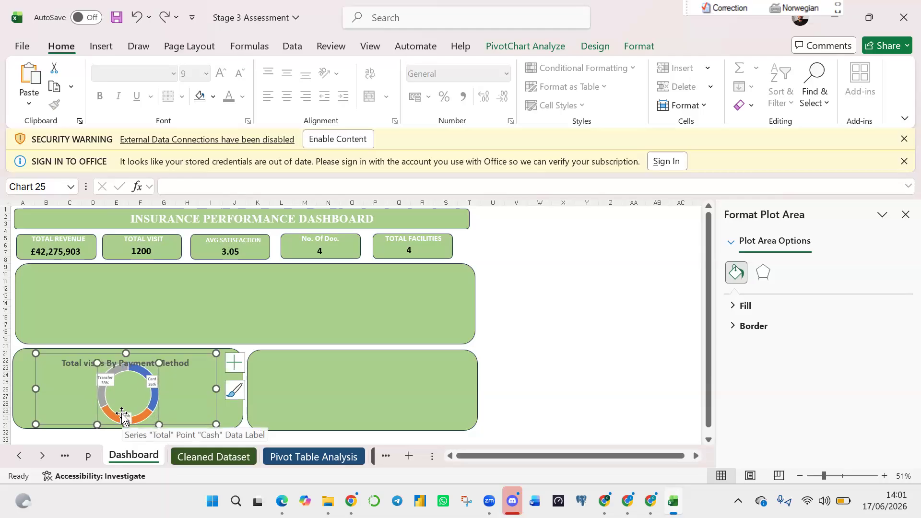
pyautogui.click(600, 335)
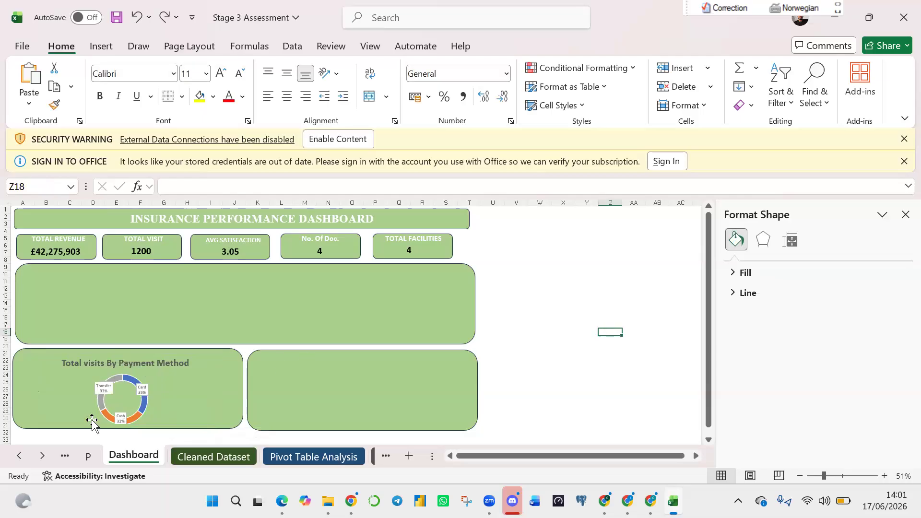
# Close the formatting pane on sheet P and copy the Revenue Trend By Month line chart.
pyautogui.moveTo(100, 387)
pyautogui.click(88, 456)
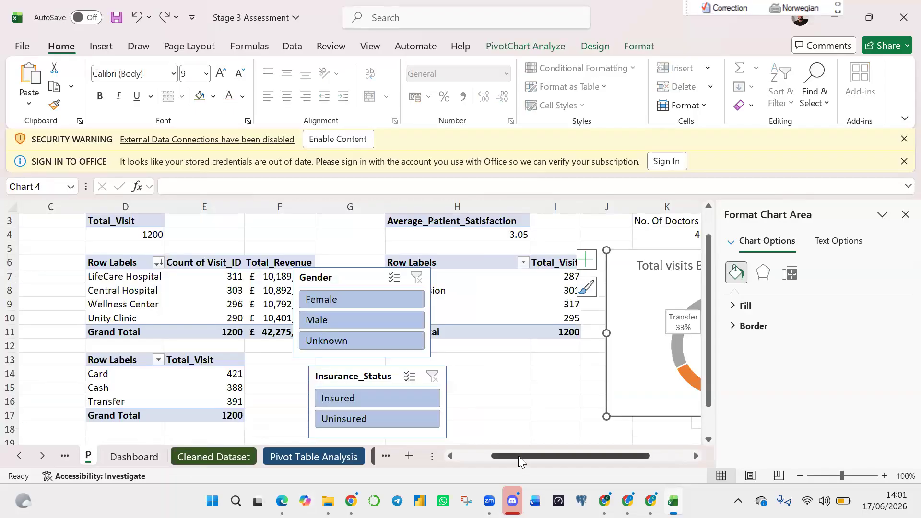
pyautogui.moveTo(518, 455); pyautogui.dragTo(668, 435)
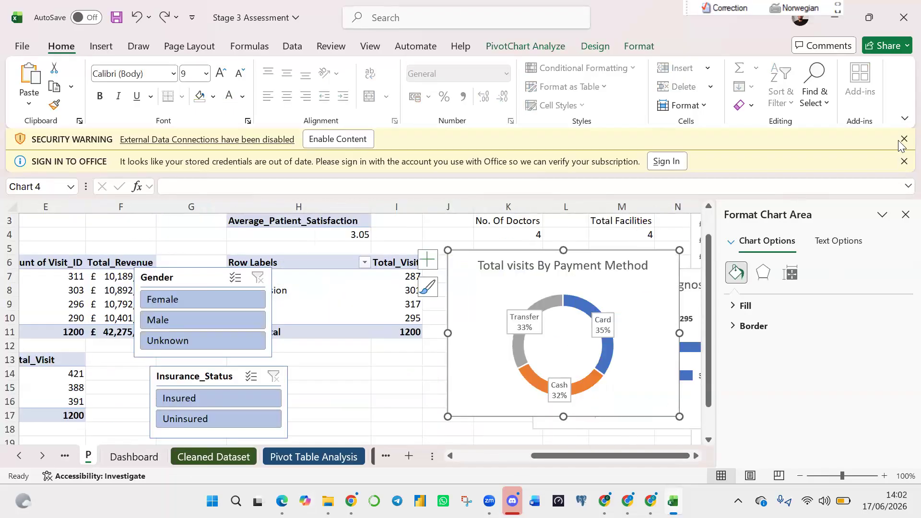
pyautogui.click(905, 215)
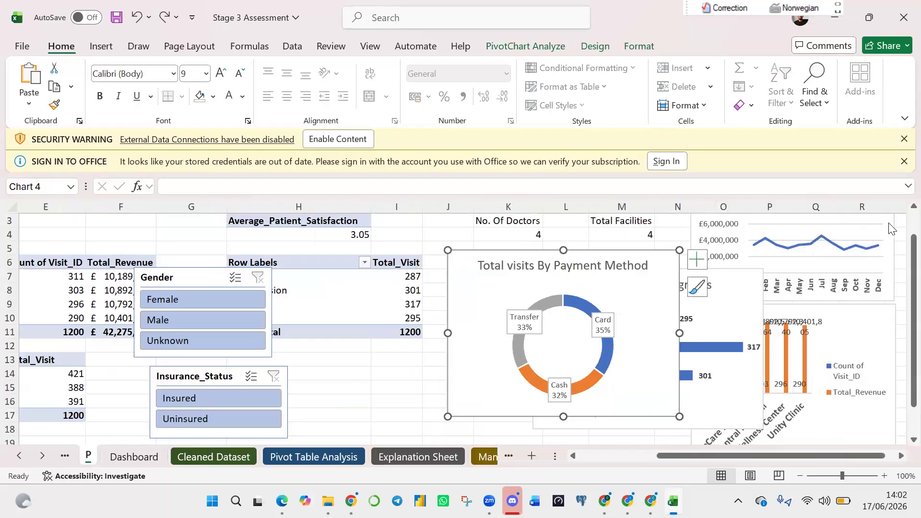
pyautogui.click(888, 224)
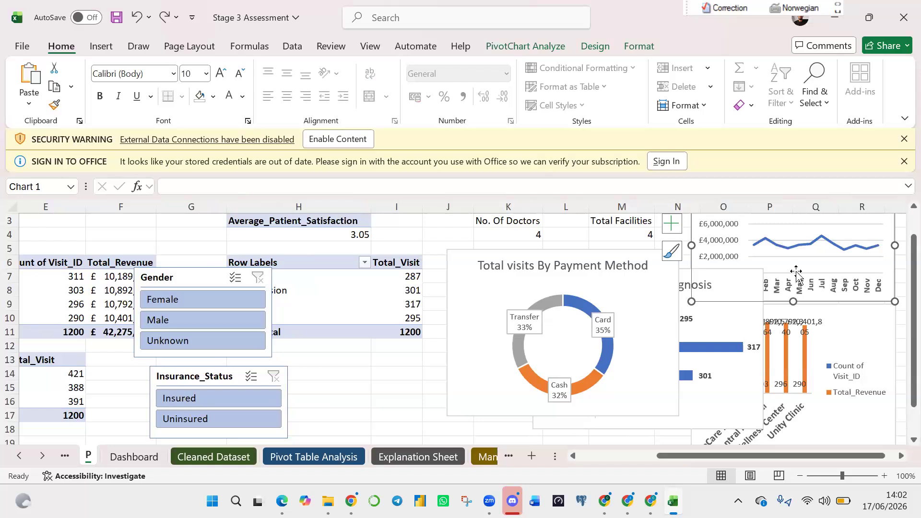
# Paste the revenue trend chart onto the Dashboard sheet and position it inside the wide green panel below the KPI cards.
pyautogui.click(129, 458)
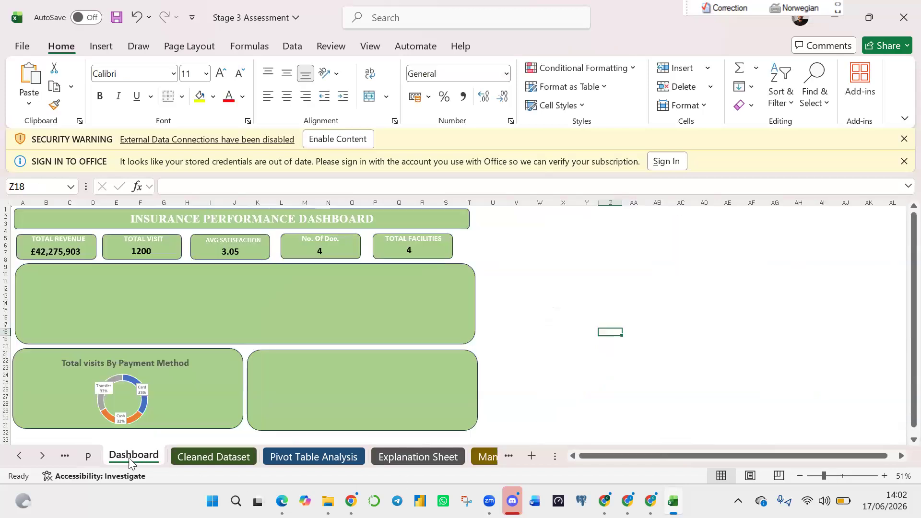
pyautogui.click(140, 301)
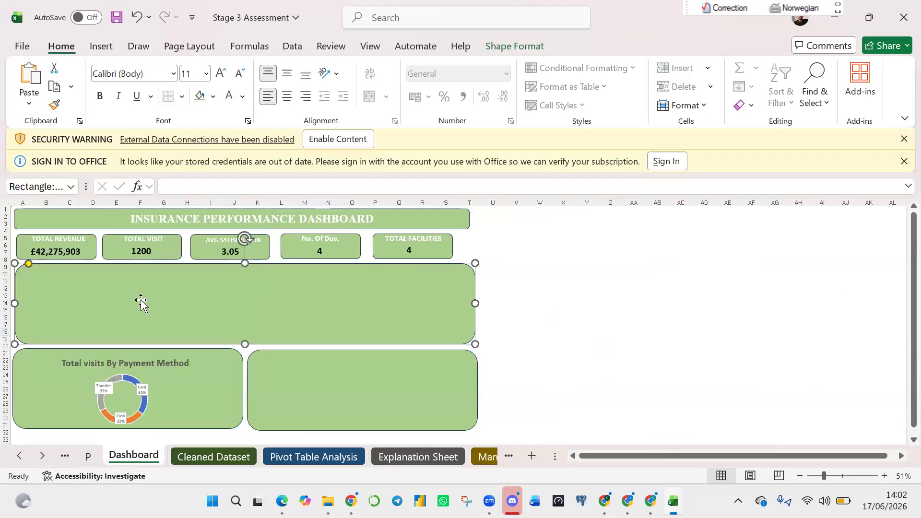
pyautogui.hotkey('ctrl', 'v')
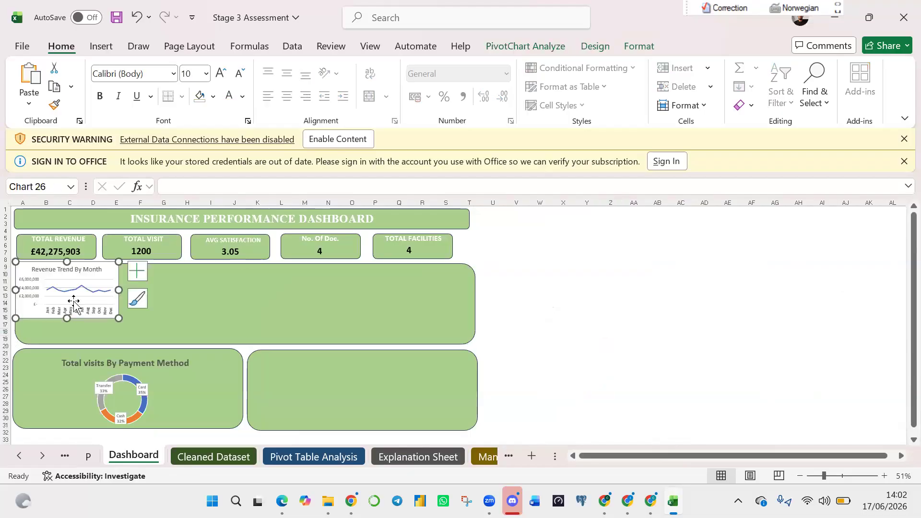
pyautogui.moveTo(105, 279); pyautogui.dragTo(200, 291)
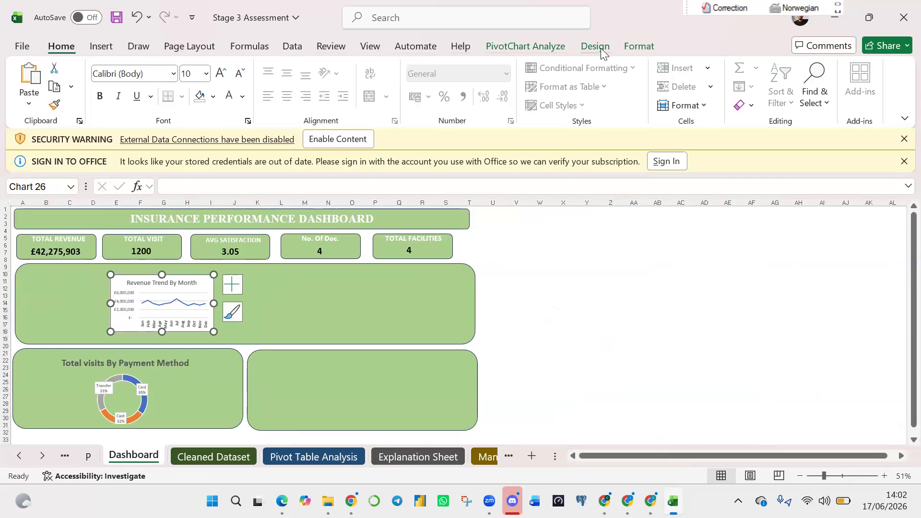
# Set the revenue trend chart's background to No Fill.
pyautogui.click(636, 47)
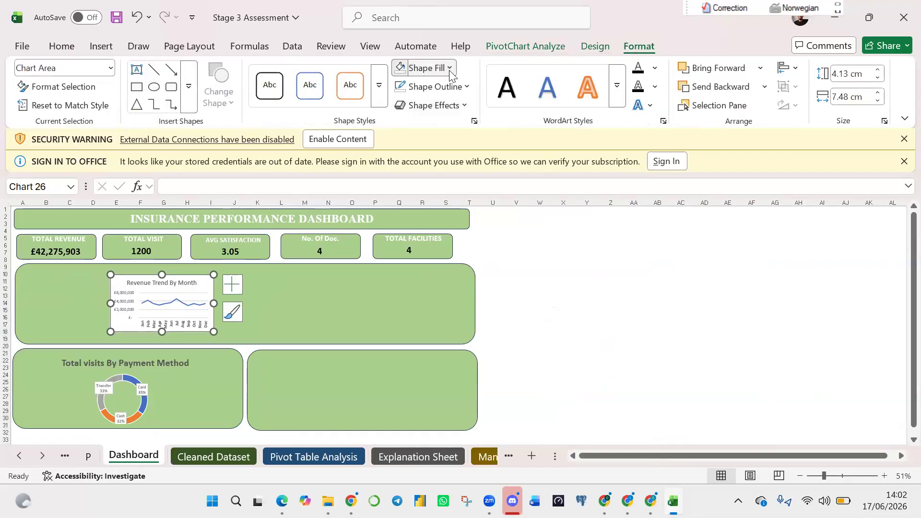
pyautogui.click(450, 69)
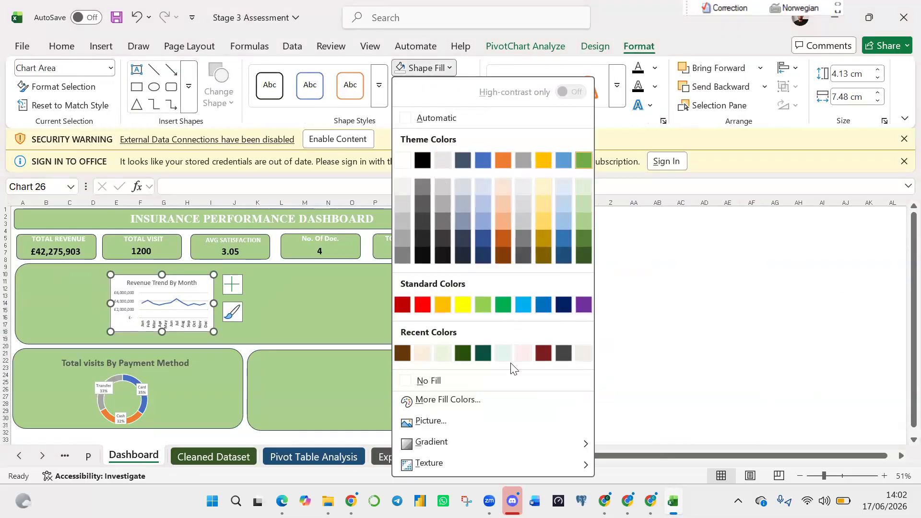
pyautogui.click(403, 381)
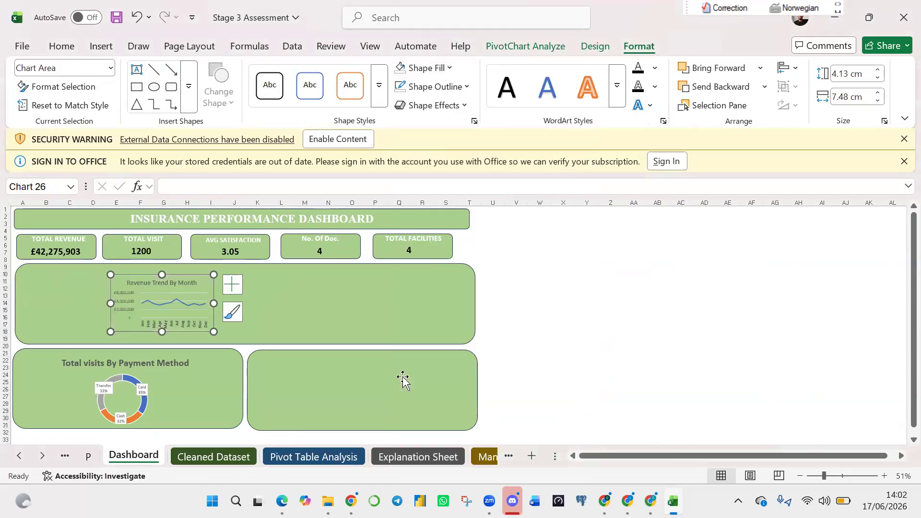
# Stretch the revenue trend chart to fill the wide green panel, about 5.85 cm high and 32.86 cm wide.
pyautogui.moveTo(213, 303); pyautogui.dragTo(434, 311)
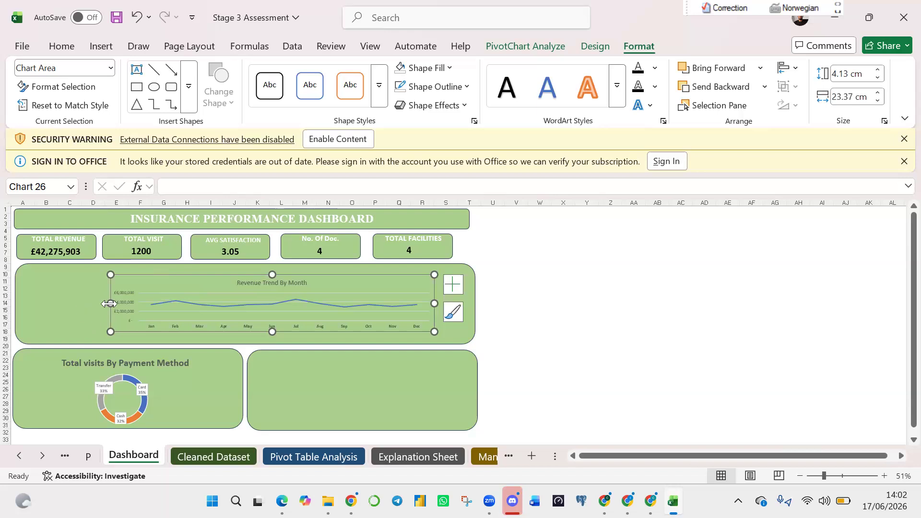
pyautogui.moveTo(109, 304); pyautogui.dragTo(25, 300)
pyautogui.moveTo(230, 275); pyautogui.dragTo(231, 263)
pyautogui.moveTo(230, 331); pyautogui.dragTo(231, 344)
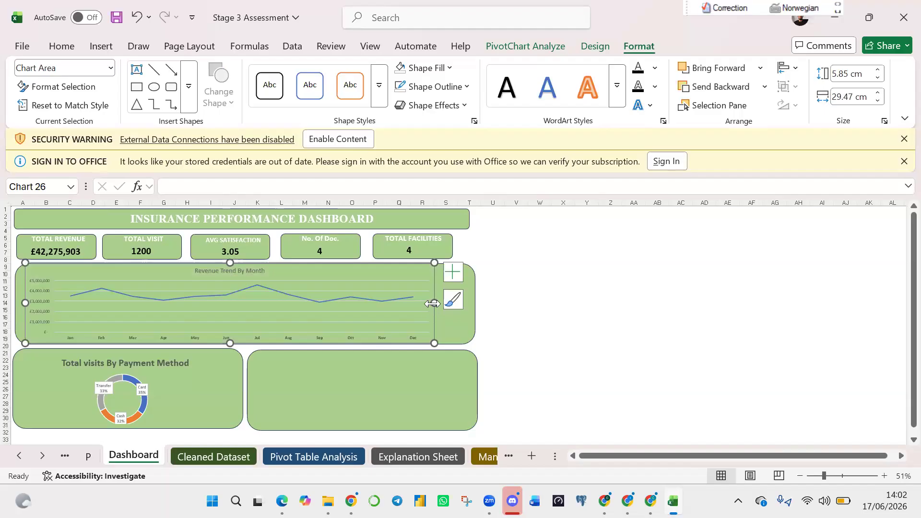
pyautogui.moveTo(432, 304); pyautogui.dragTo(471, 305)
pyautogui.moveTo(23, 302); pyautogui.dragTo(15, 304)
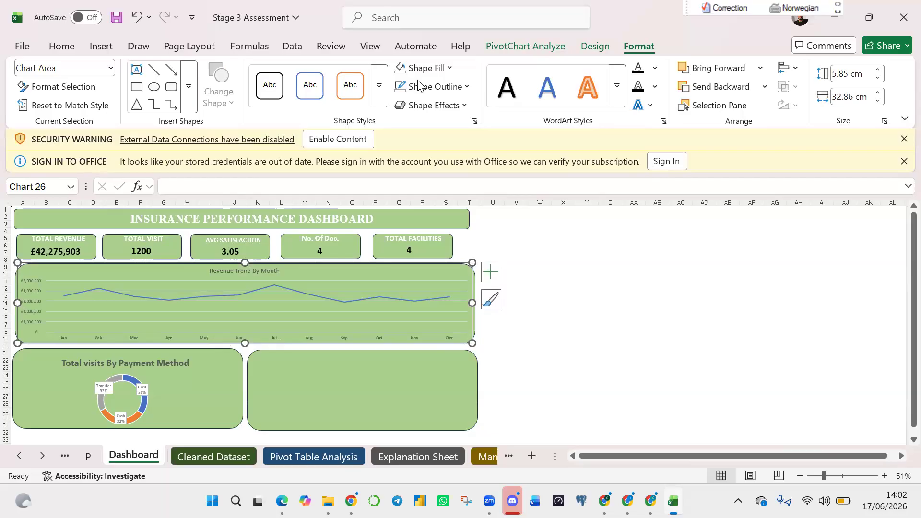
# Remove the outline from the revenue trend chart.
pyautogui.click(468, 87)
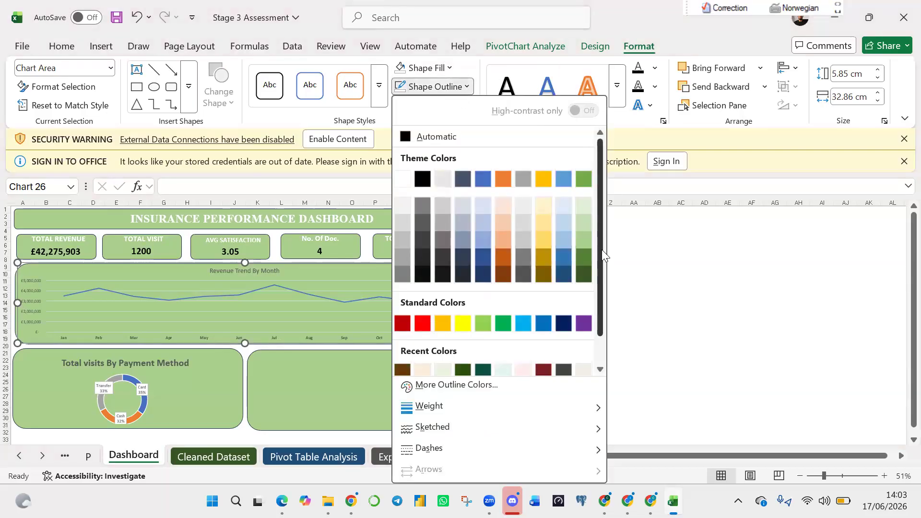
pyautogui.scroll(-2, 603, 252)
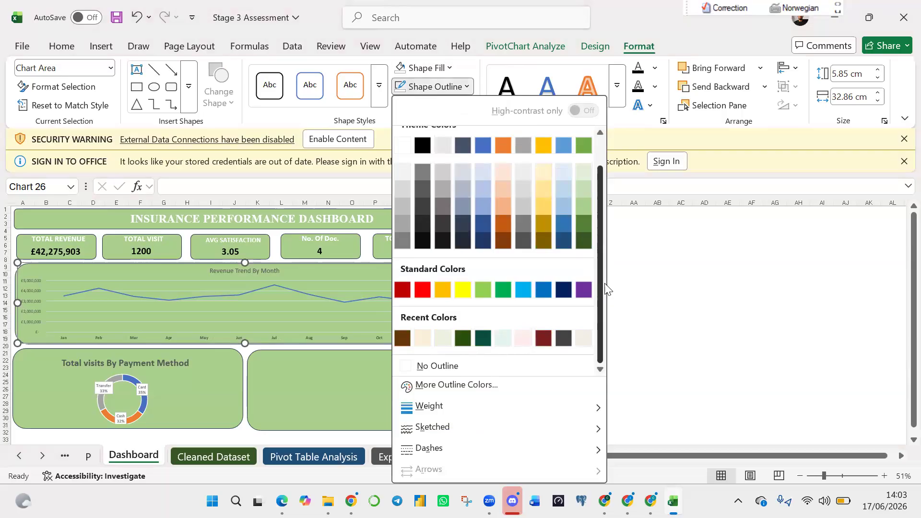
pyautogui.click(407, 367)
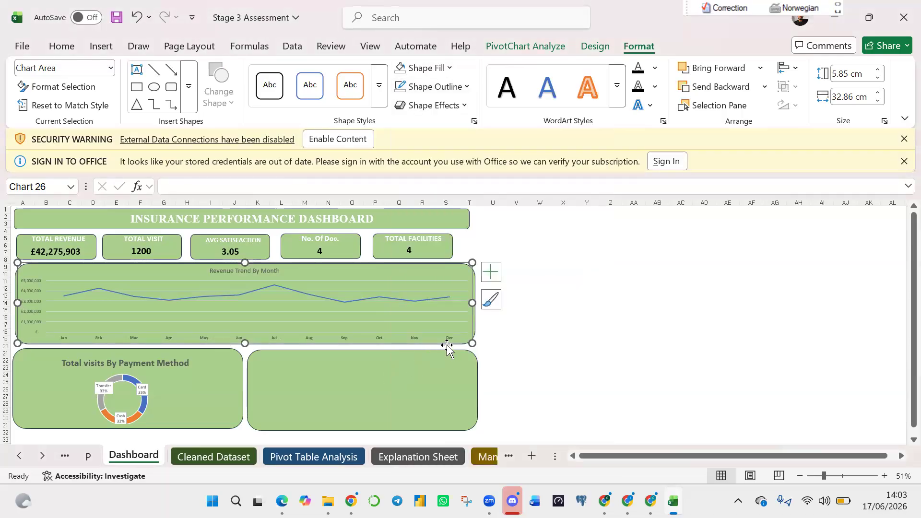
# Add data labels to the line in the revenue trend chart.
pyautogui.click(492, 273)
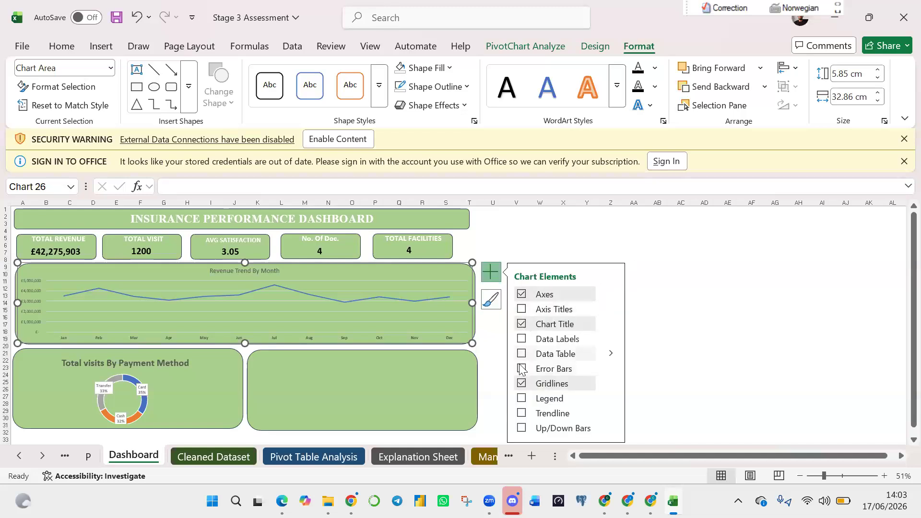
pyautogui.click(521, 383)
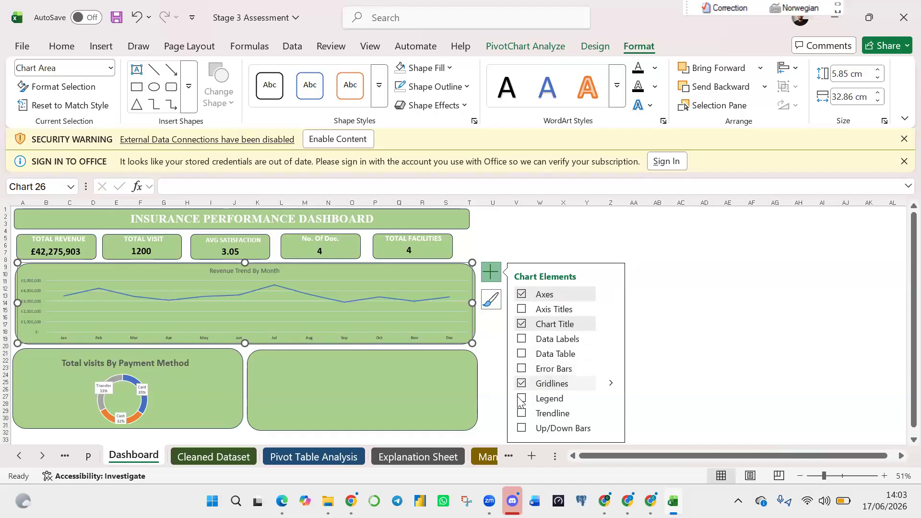
pyautogui.click(522, 339)
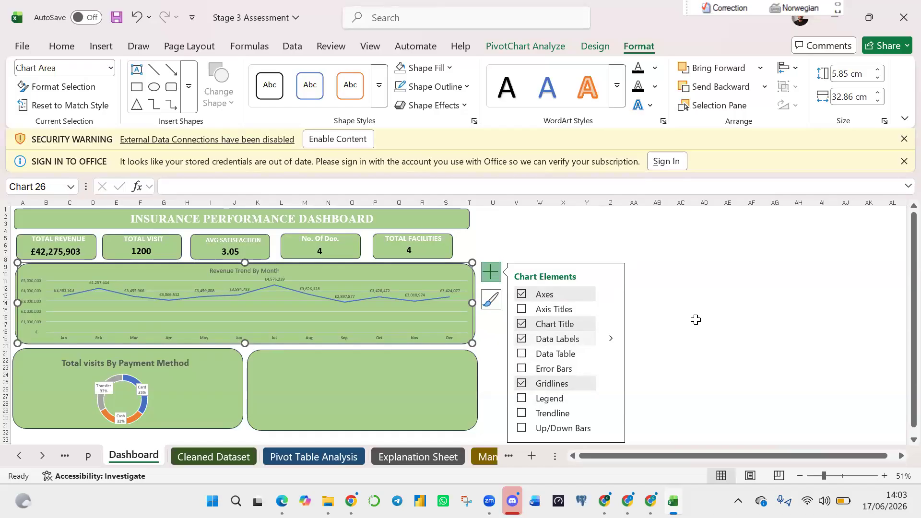
pyautogui.click(642, 317)
pyautogui.click(643, 318)
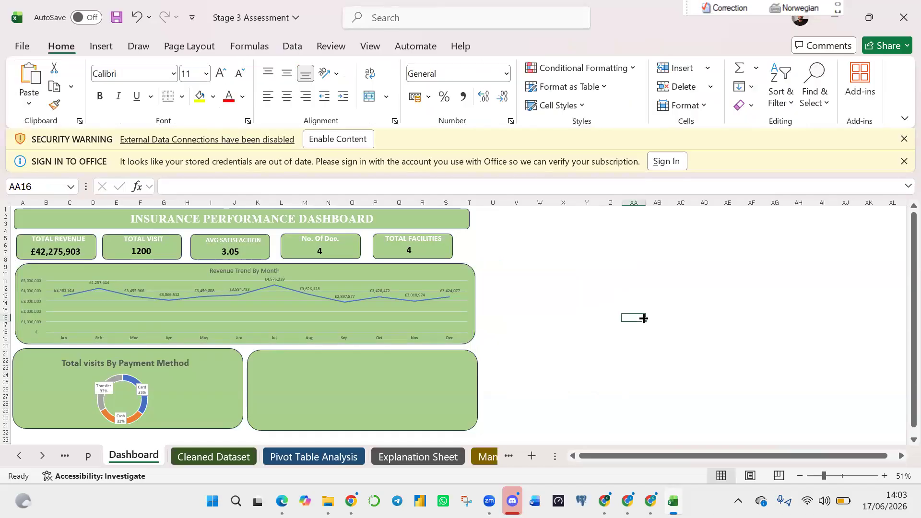
# Delete the horizontal gridlines and the vertical value axis from the revenue trend chart.
pyautogui.click(283, 323)
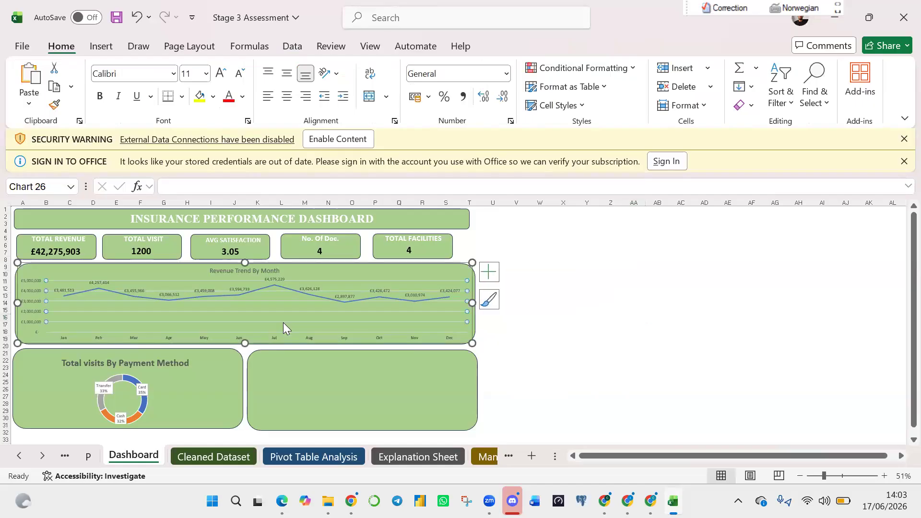
pyautogui.press('Delete')
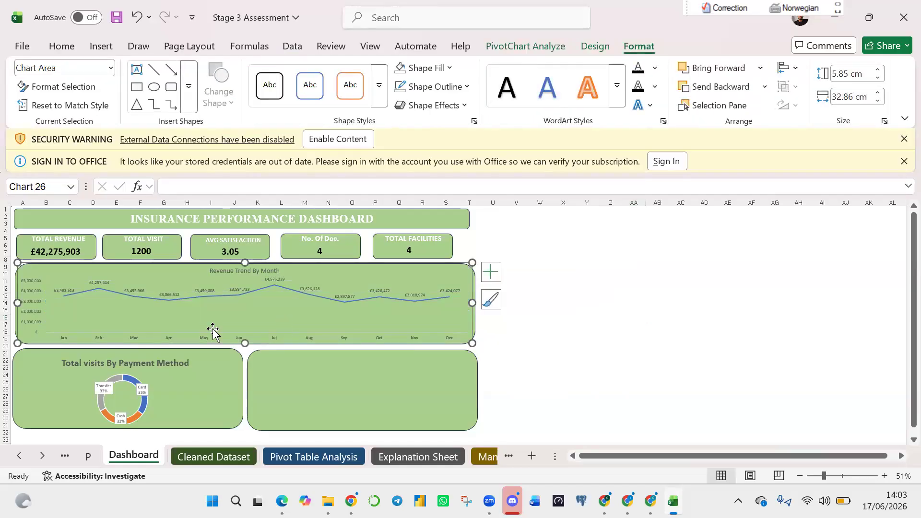
pyautogui.click(37, 300)
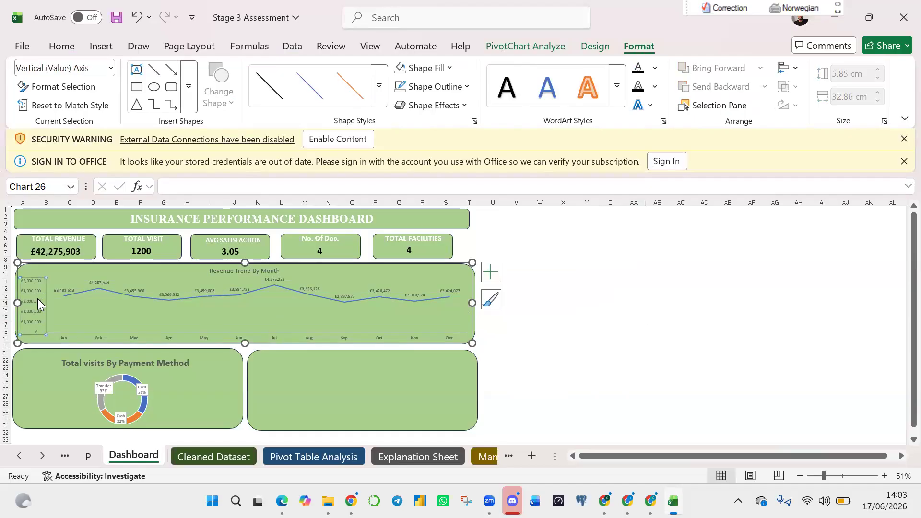
pyautogui.press('Delete')
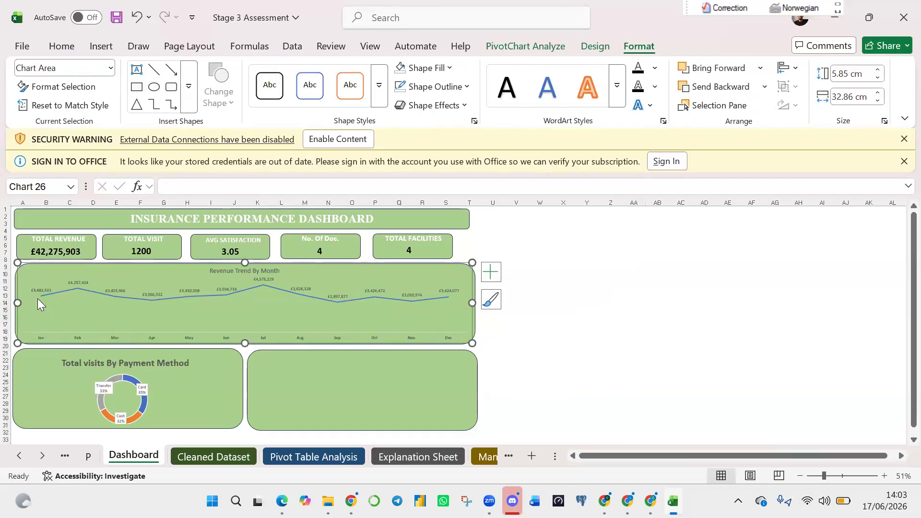
# Set the font size of the revenue trend chart's month axis labels to 12.
pyautogui.click(78, 339)
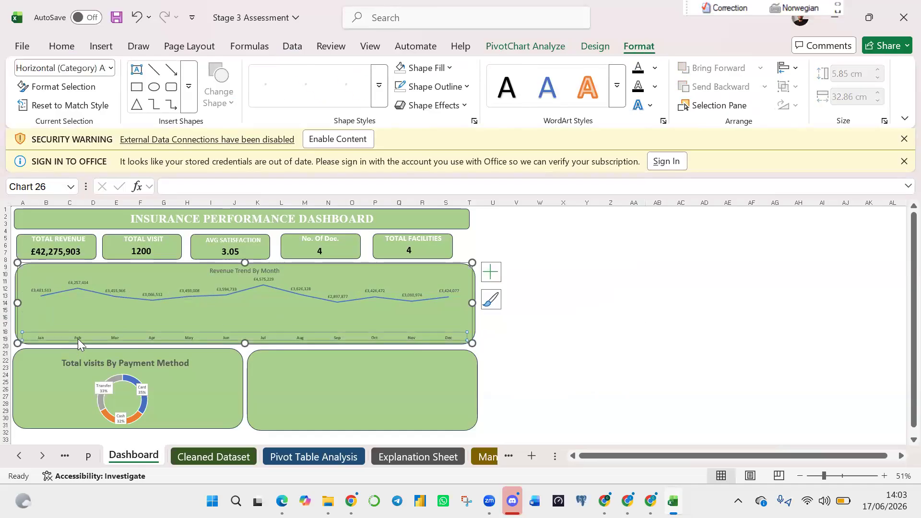
pyautogui.click(75, 52)
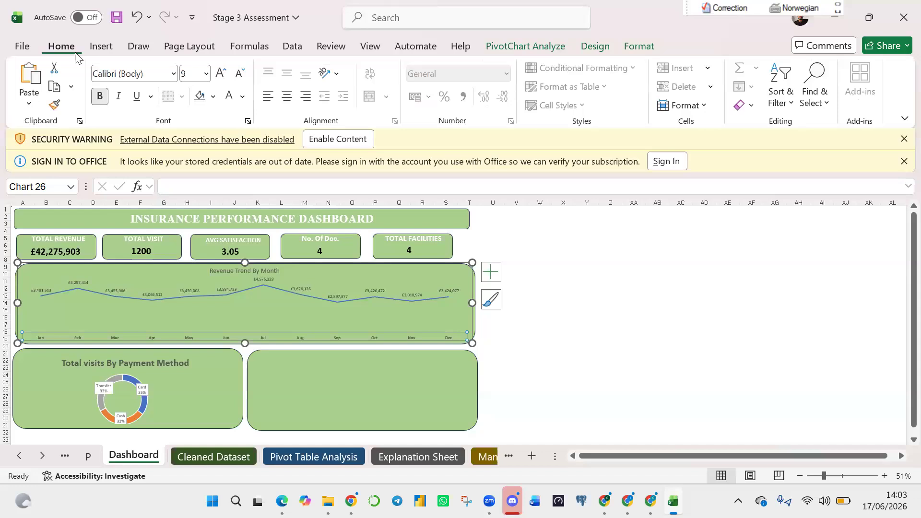
pyautogui.click(207, 74)
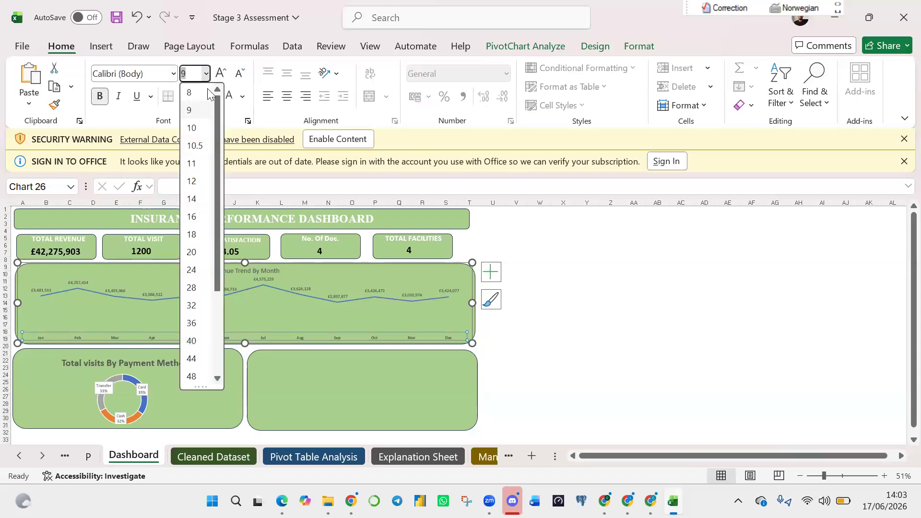
pyautogui.click(192, 181)
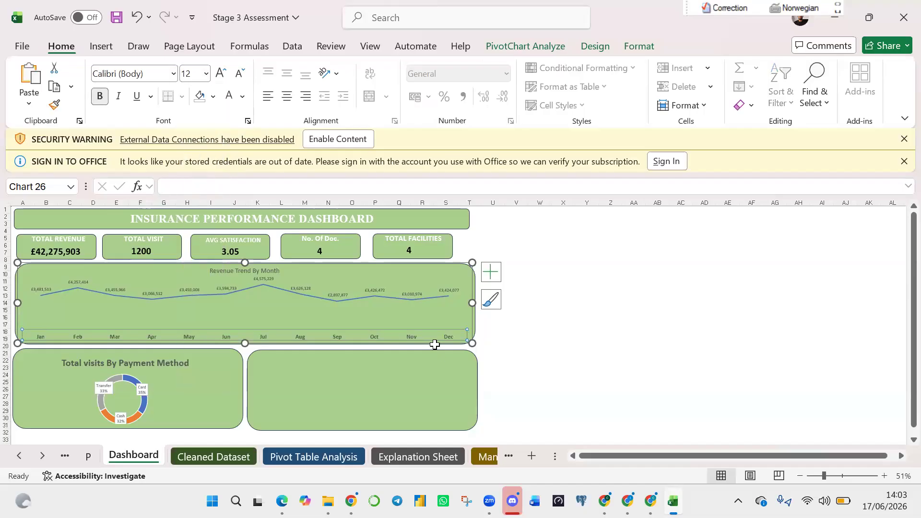
pyautogui.click(562, 325)
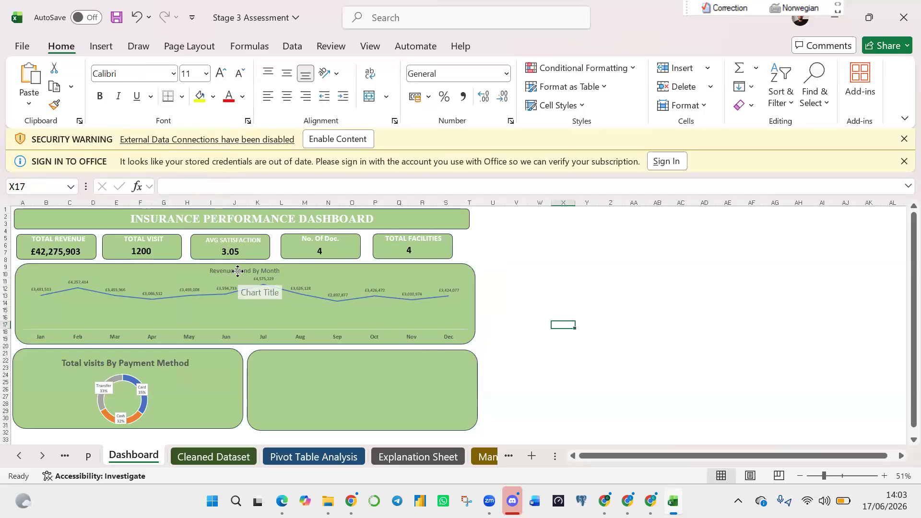
# Make the title of the Revenue Trend By Month chart bold.
pyautogui.click(238, 271)
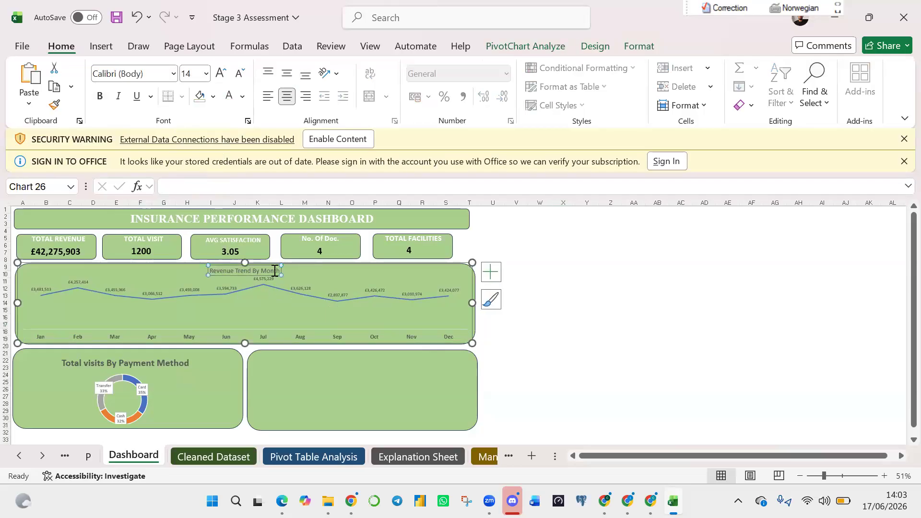
pyautogui.click(140, 360)
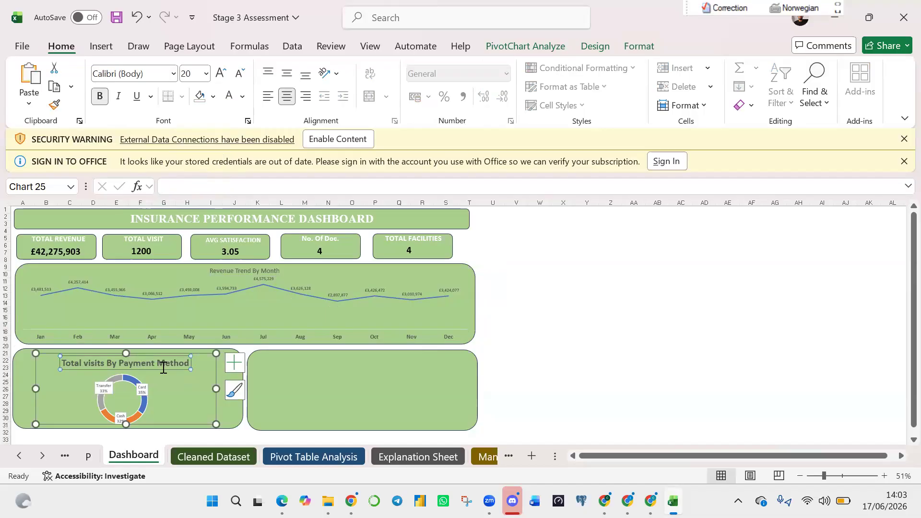
pyautogui.click(253, 271)
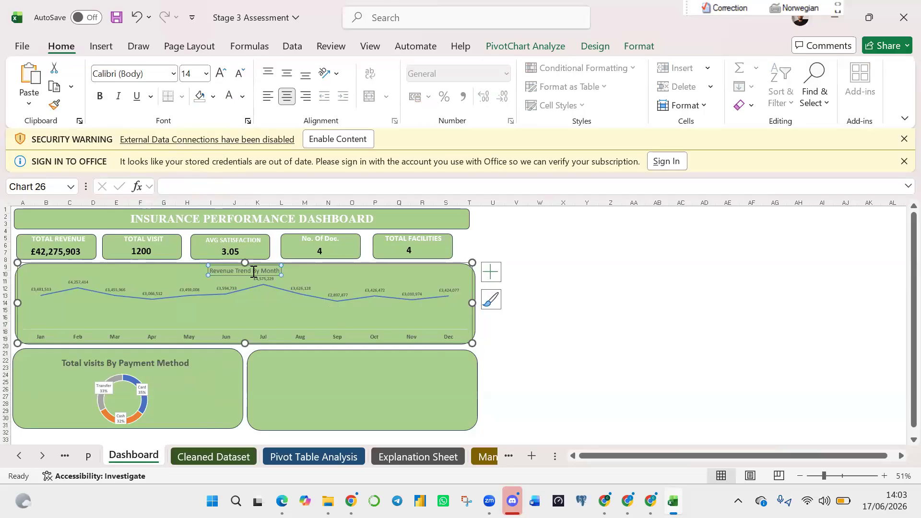
pyautogui.doubleClick(253, 272)
pyautogui.tripleClick(252, 271)
pyautogui.click(97, 97)
pyautogui.click(97, 97)
pyautogui.click(98, 97)
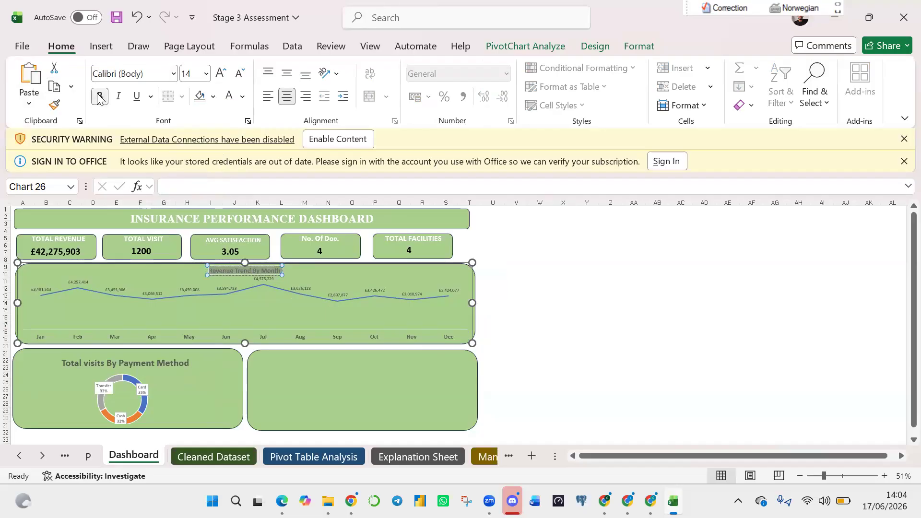
pyautogui.click(99, 97)
pyautogui.click(104, 100)
# Set the font size of the Revenue Trend By Month chart's title to 18.
pyautogui.click(205, 74)
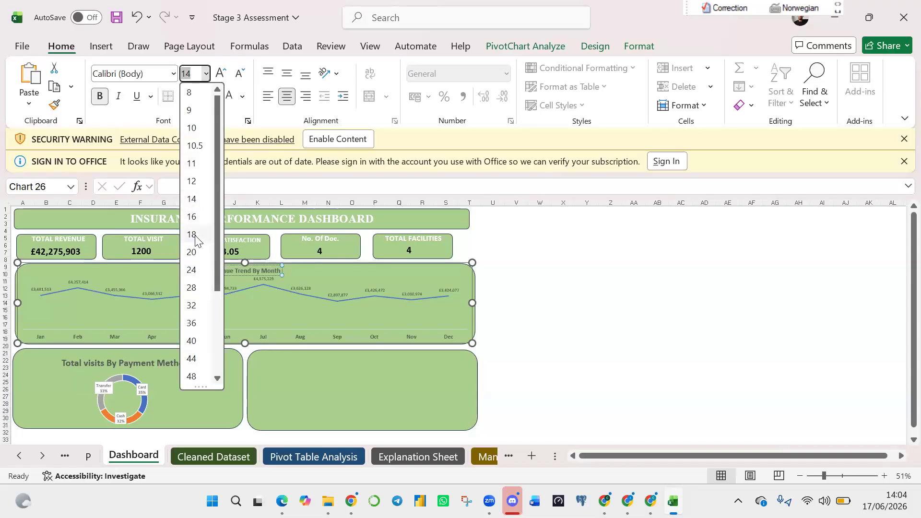
pyautogui.click(194, 216)
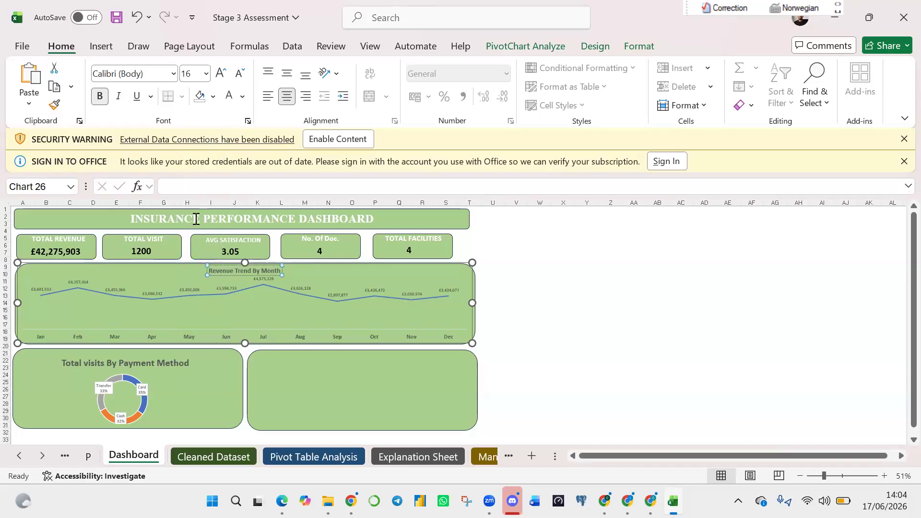
pyautogui.click(235, 270)
pyautogui.tripleClick(235, 270)
pyautogui.click(207, 73)
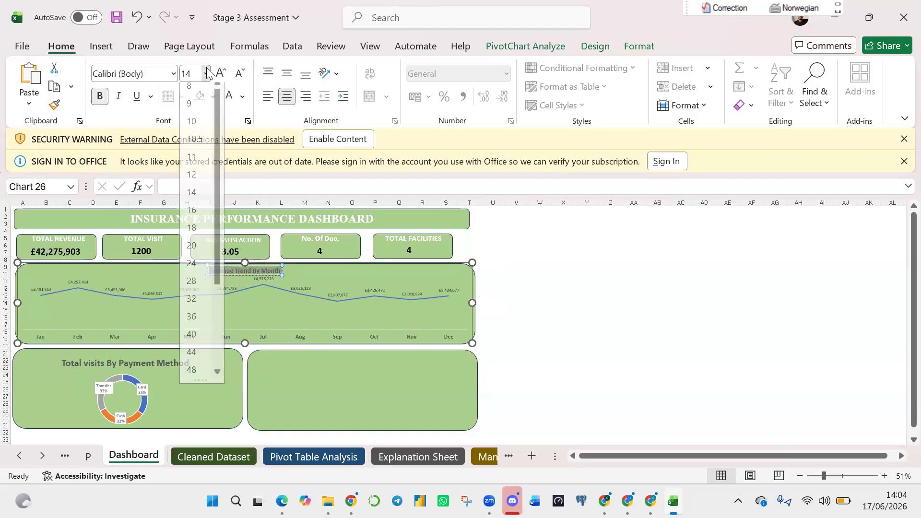
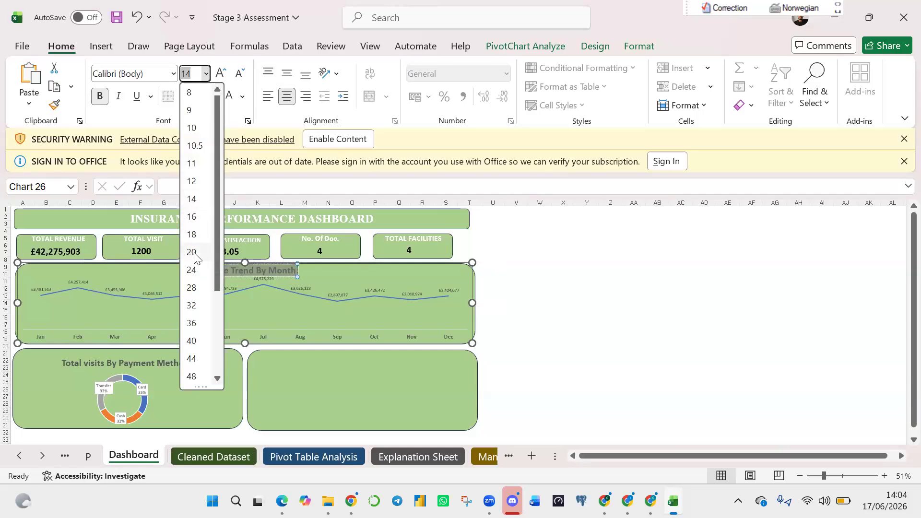
pyautogui.click(194, 234)
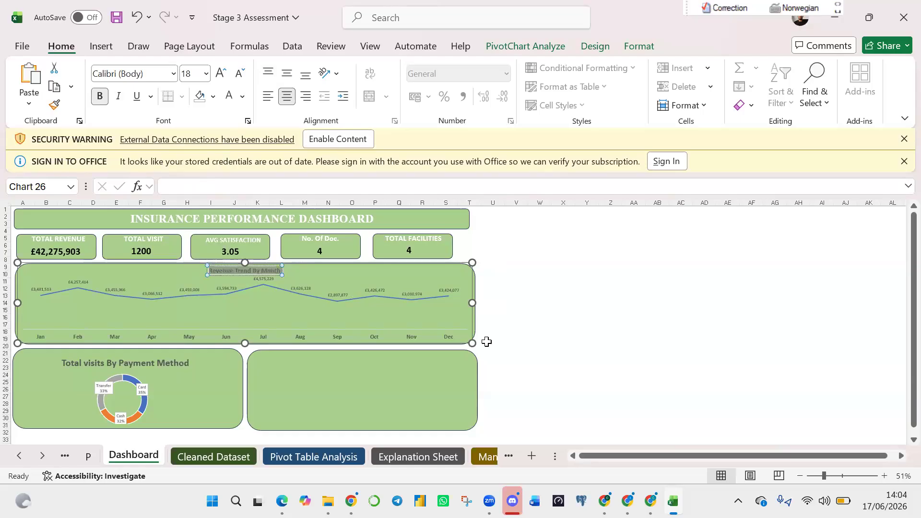
pyautogui.click(573, 325)
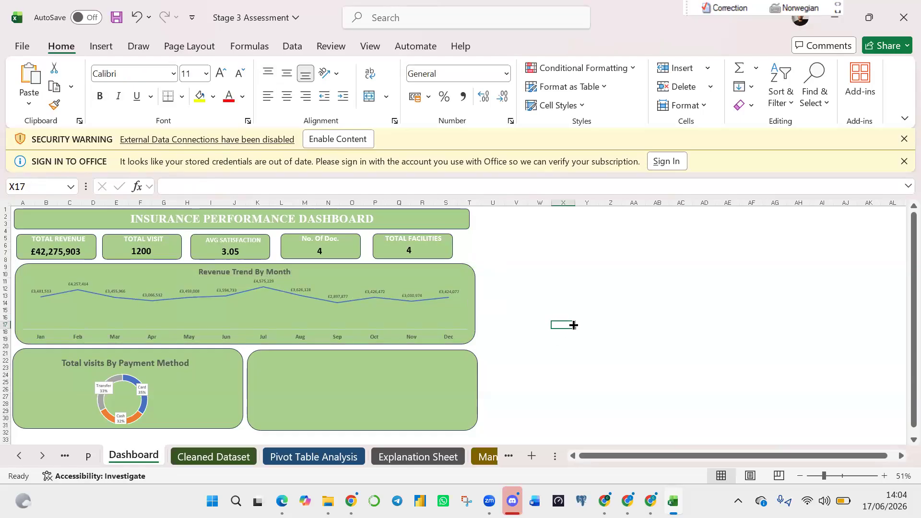
# Move the Total visits By Diagnosis chart from sheet P to the empty green panel on the Dashboard sheet.
pyautogui.click(350, 398)
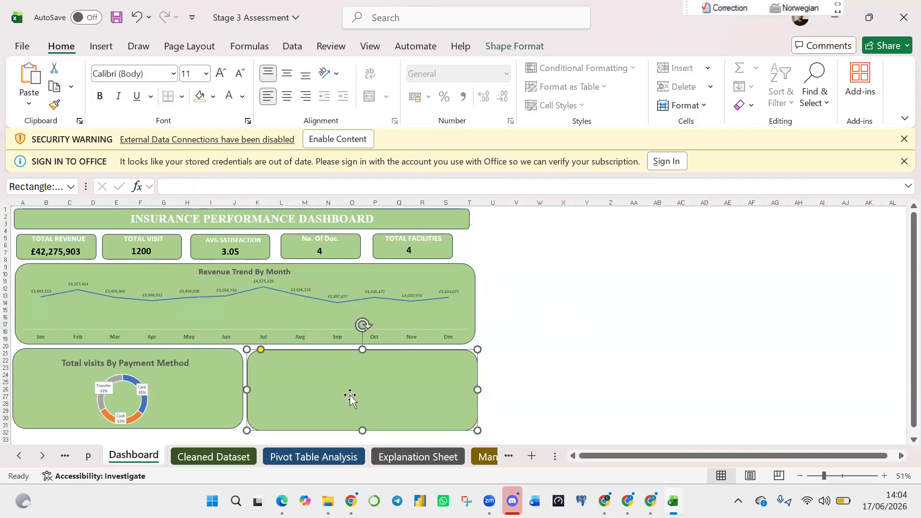
pyautogui.click(89, 457)
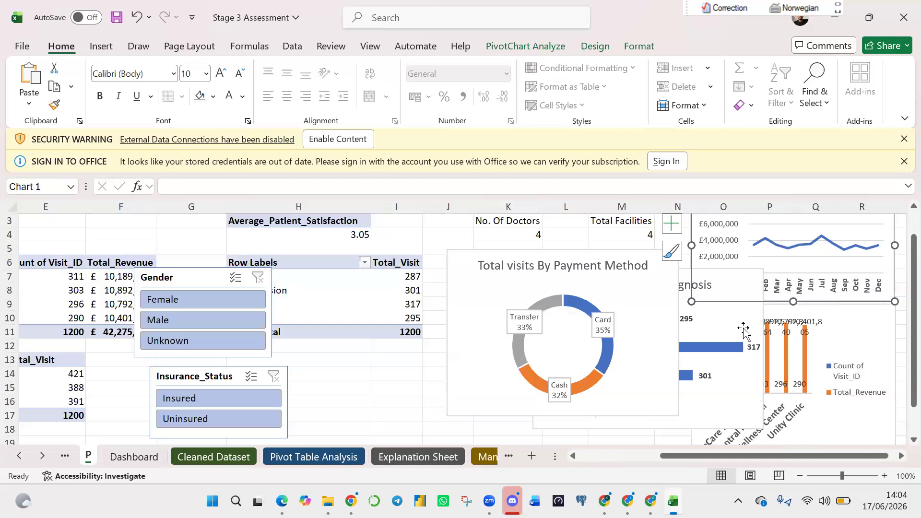
pyautogui.click(743, 325)
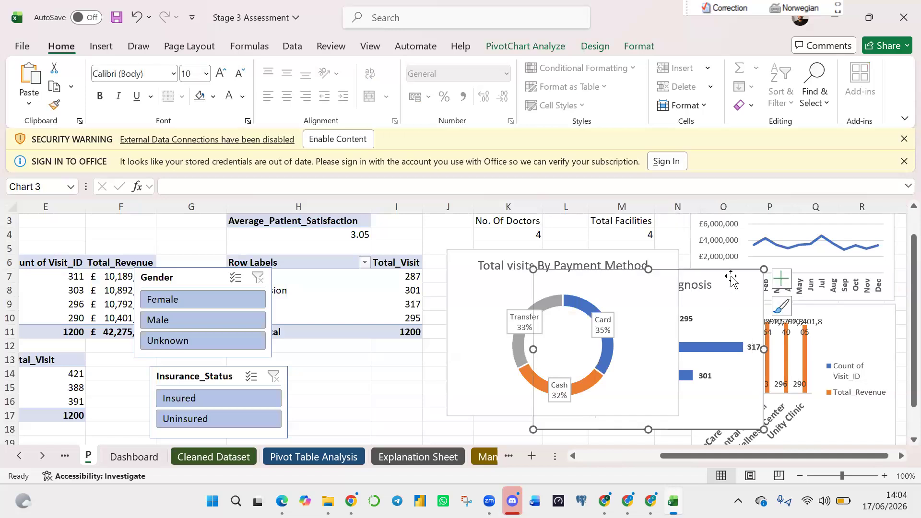
pyautogui.moveTo(731, 280); pyautogui.dragTo(441, 225)
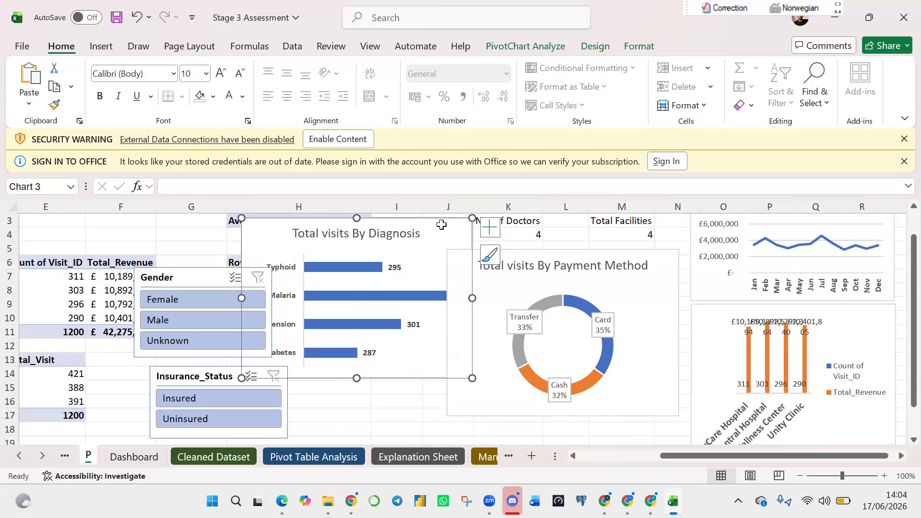
pyautogui.press('Delete')
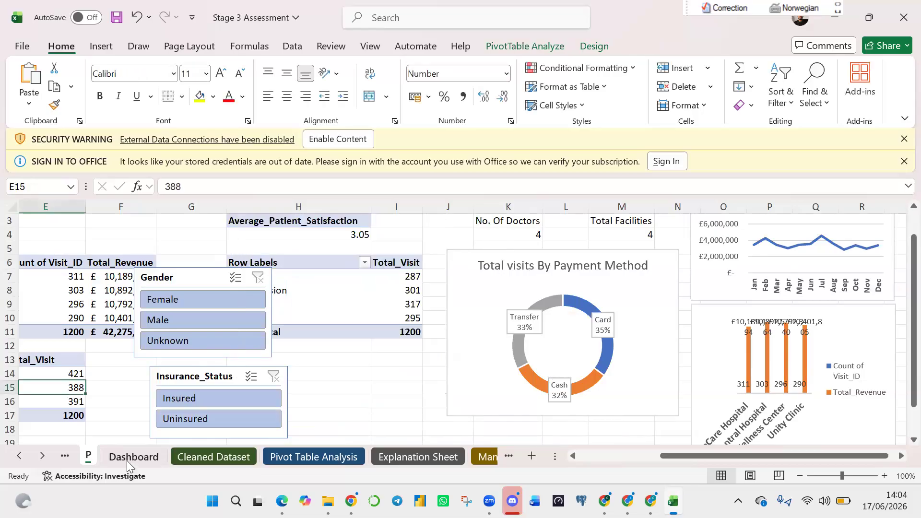
pyautogui.click(130, 458)
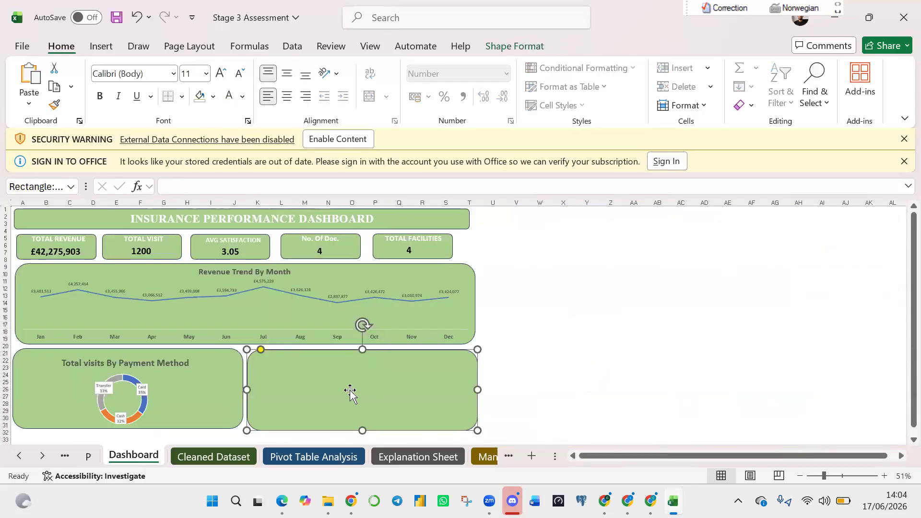
pyautogui.hotkey('ctrl', 'v')
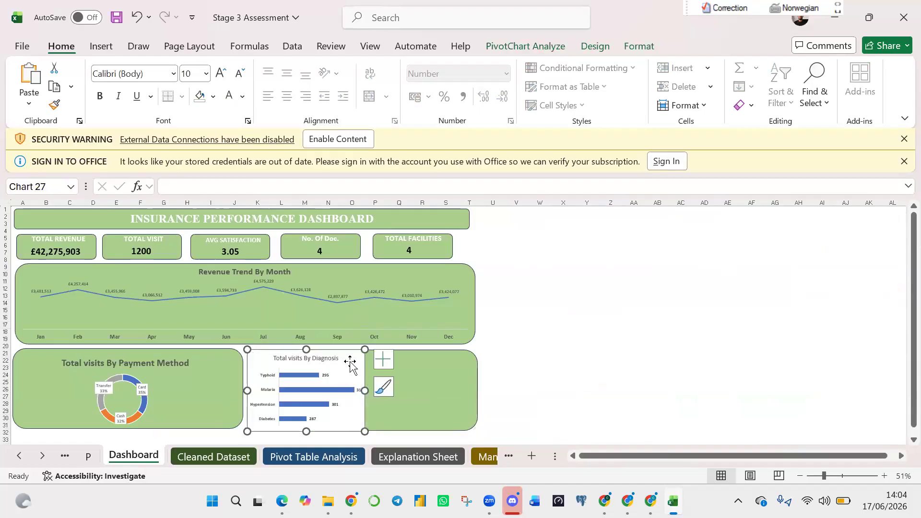
# Remove the background fill from the Total visits By Diagnosis chart on the dashboard.
pyautogui.click(640, 48)
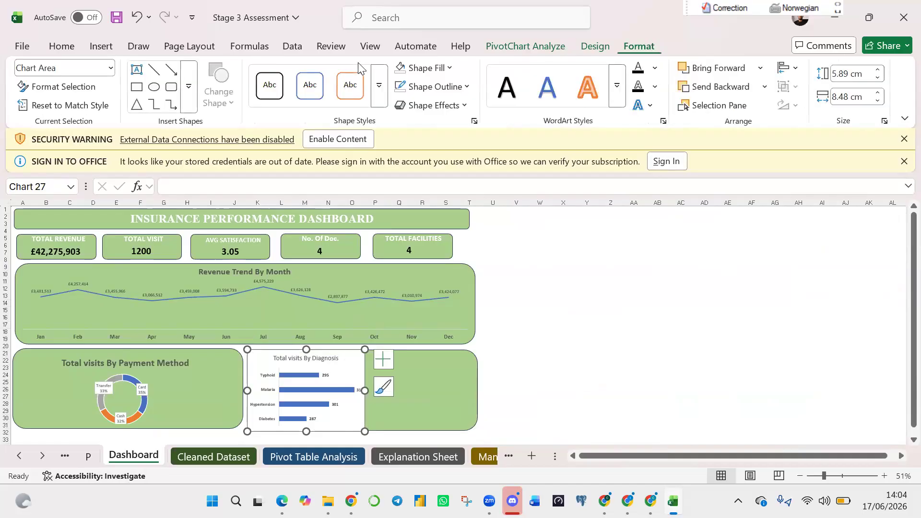
pyautogui.click(446, 71)
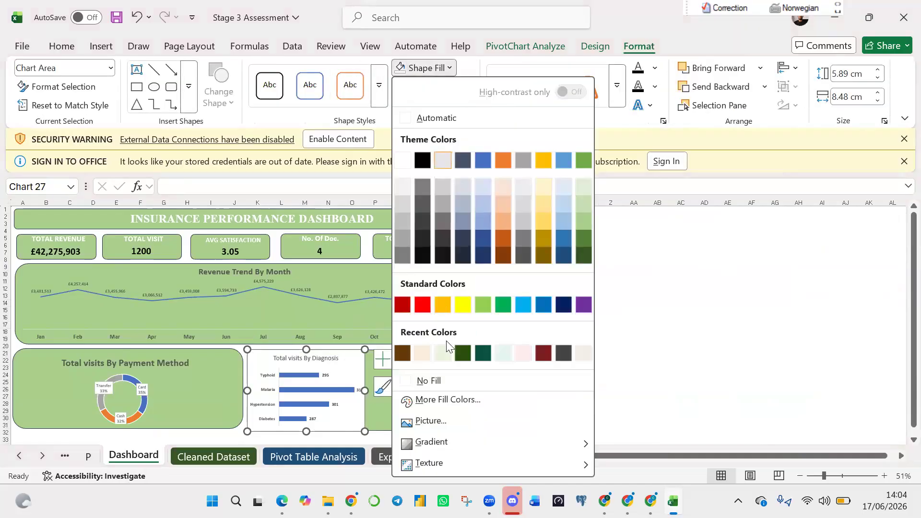
pyautogui.click(408, 384)
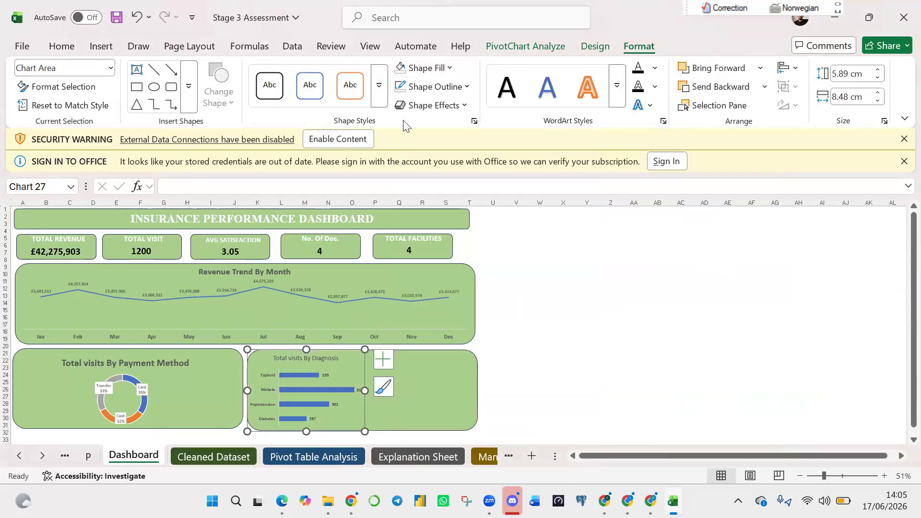
# Remove the outline from the Total visits By Diagnosis chart and widen it to about 16.2 cm to span its green panel.
pyautogui.click(469, 88)
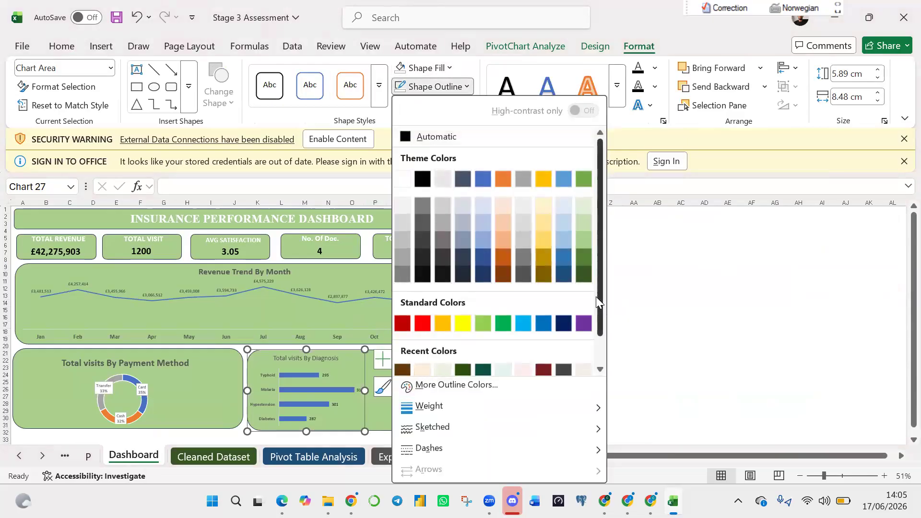
pyautogui.moveTo(595, 296); pyautogui.dragTo(596, 326)
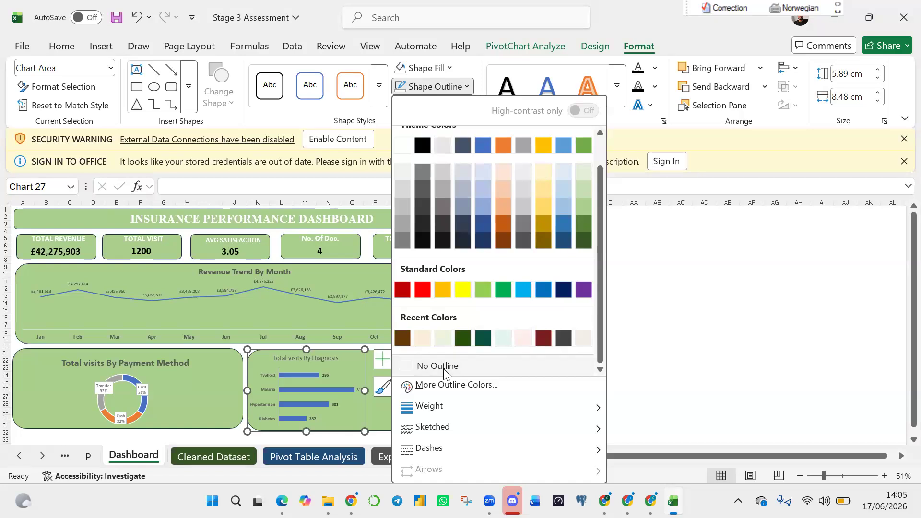
pyautogui.click(412, 366)
pyautogui.moveTo(361, 389); pyautogui.dragTo(472, 404)
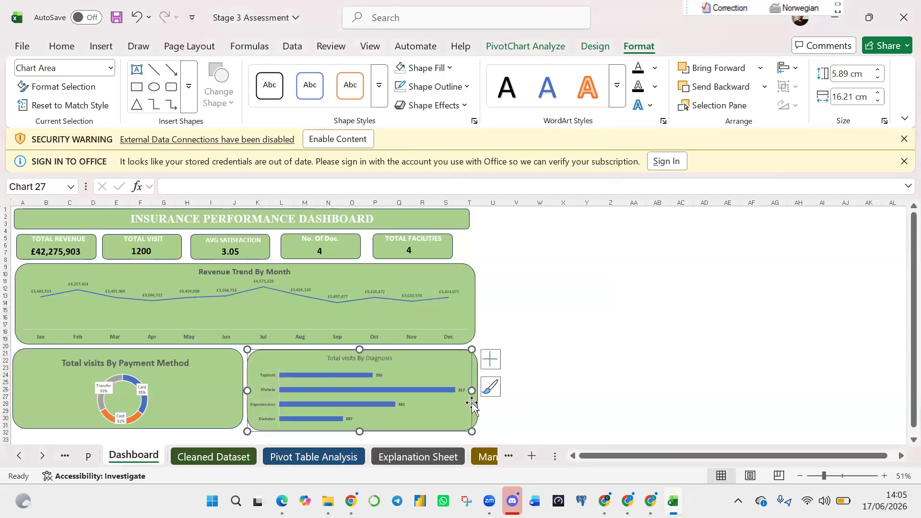
pyautogui.click(605, 397)
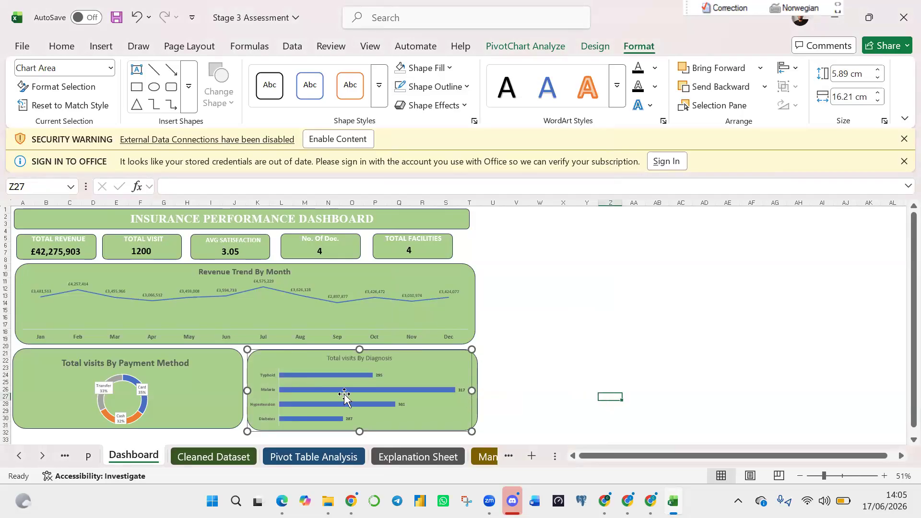
# Make the title of the Total visits By Diagnosis chart bold.
pyautogui.click(367, 360)
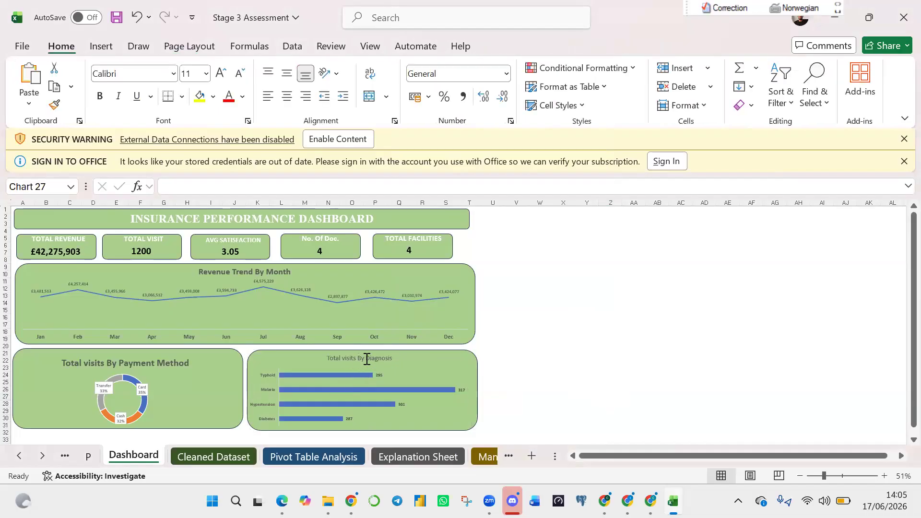
pyautogui.click(392, 359)
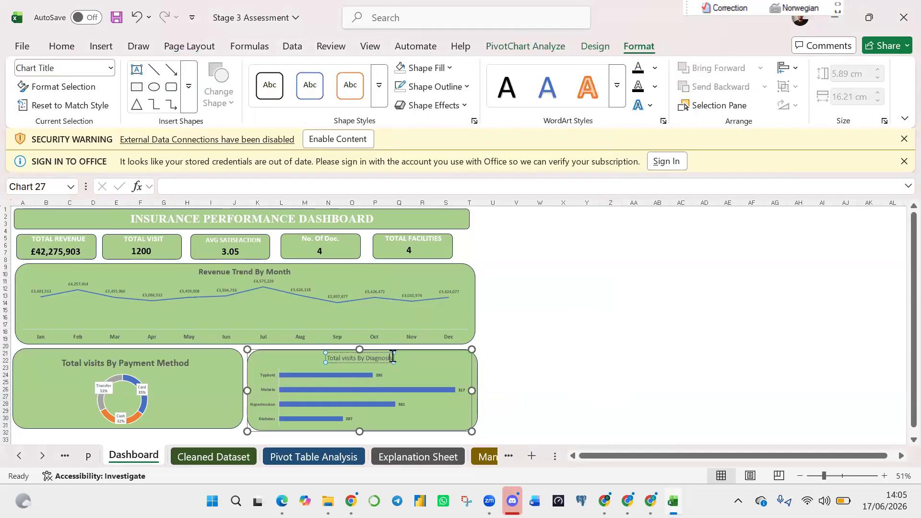
pyautogui.moveTo(393, 356); pyautogui.dragTo(326, 359)
pyautogui.click(60, 47)
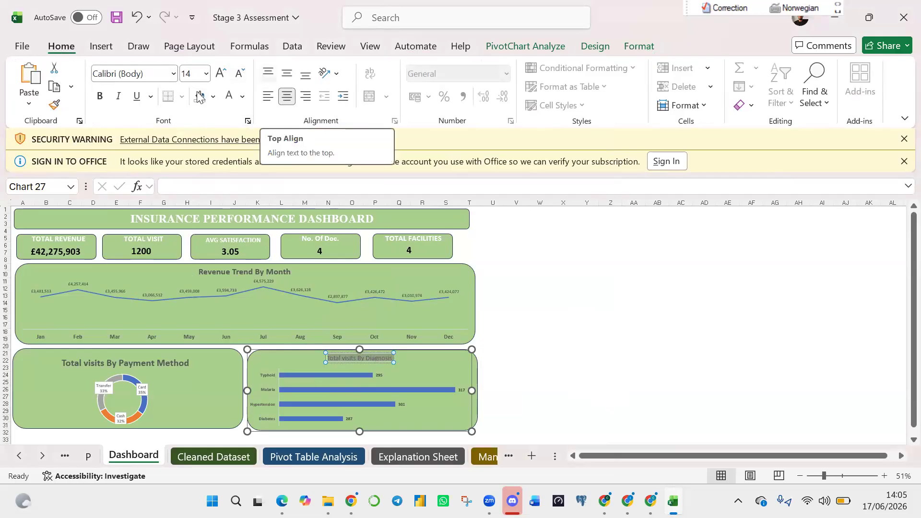
pyautogui.click(101, 97)
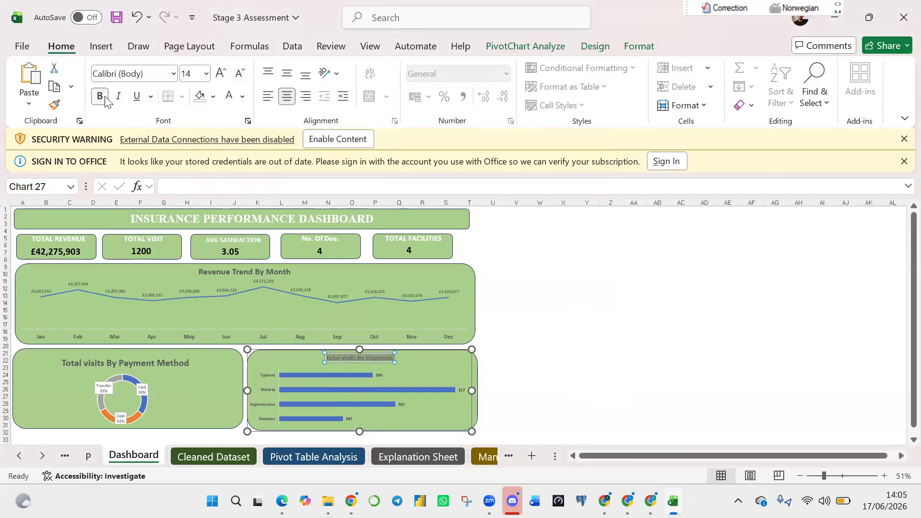
# Set the font size of the Total visits By Diagnosis chart's title to 16.
pyautogui.click(206, 73)
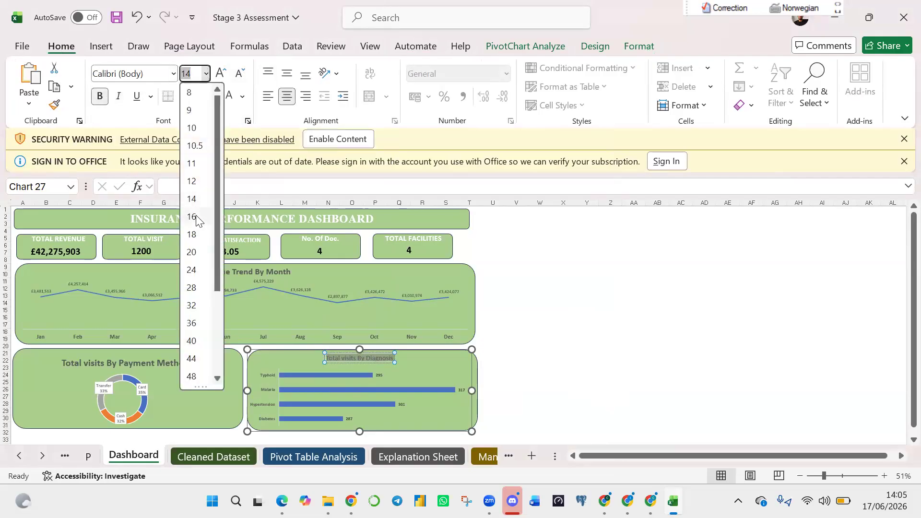
pyautogui.click(195, 201)
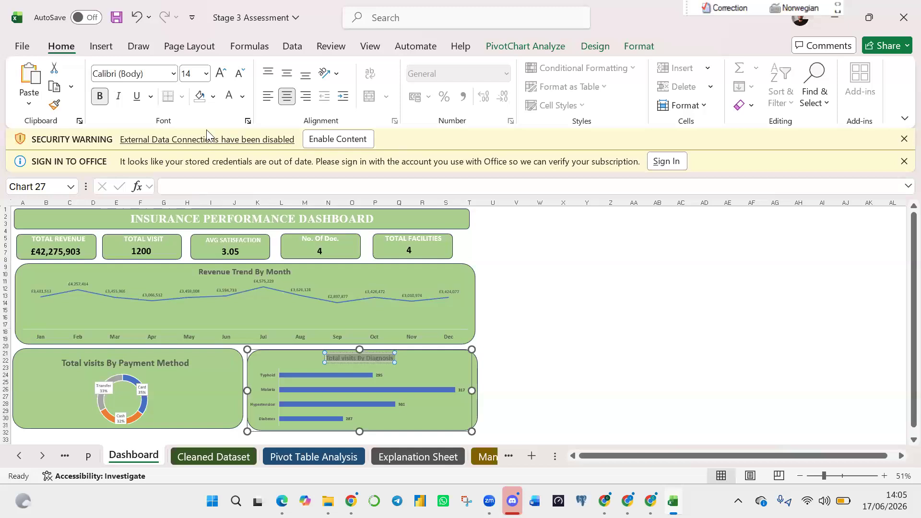
pyautogui.click(206, 73)
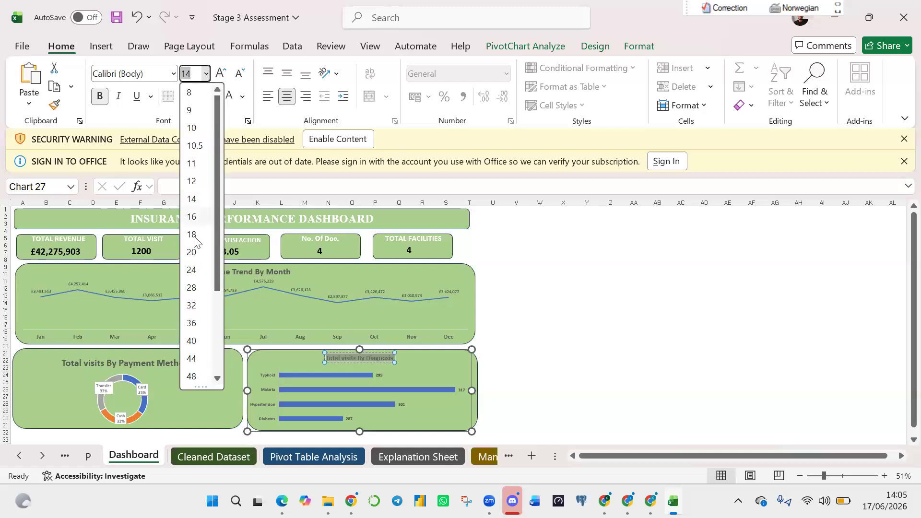
pyautogui.click(192, 219)
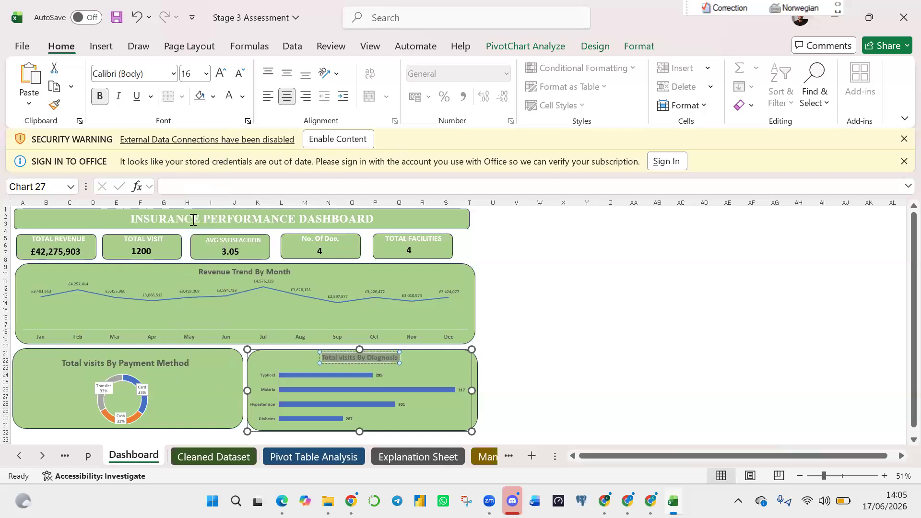
pyautogui.click(207, 74)
pyautogui.click(201, 260)
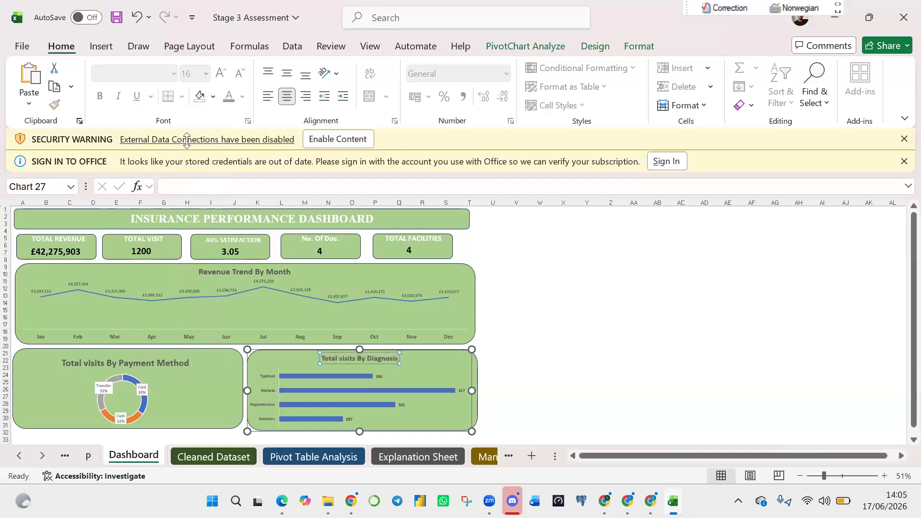
pyautogui.click(585, 376)
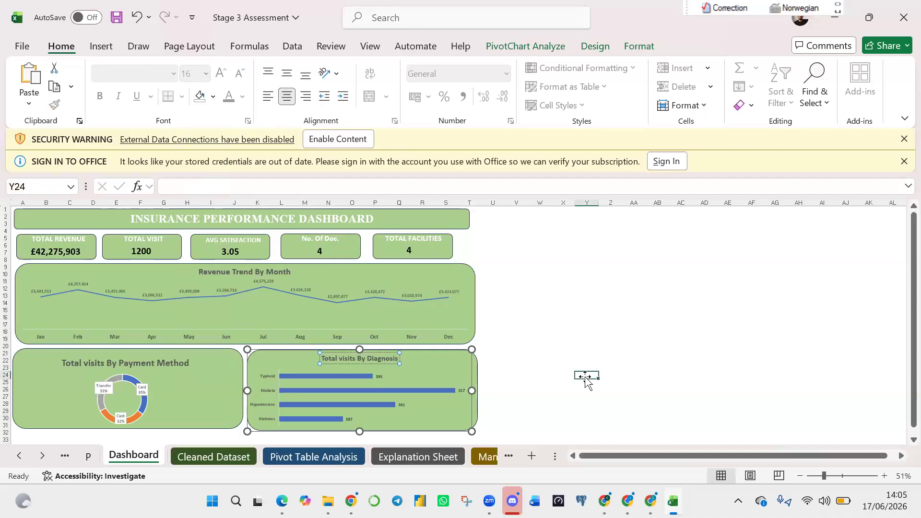
pyautogui.click(383, 360)
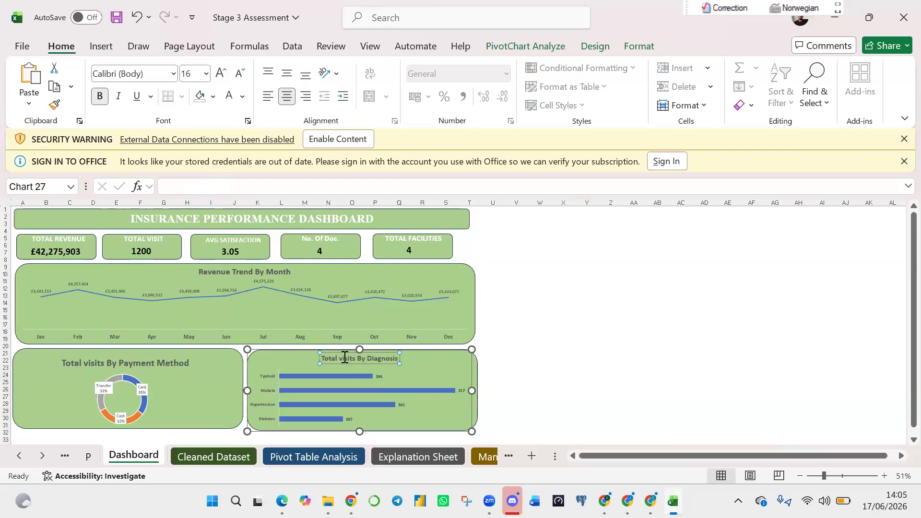
# Set the font size of the Total visits By Diagnosis chart's title to 20.
pyautogui.hotkey('alt', 'a')
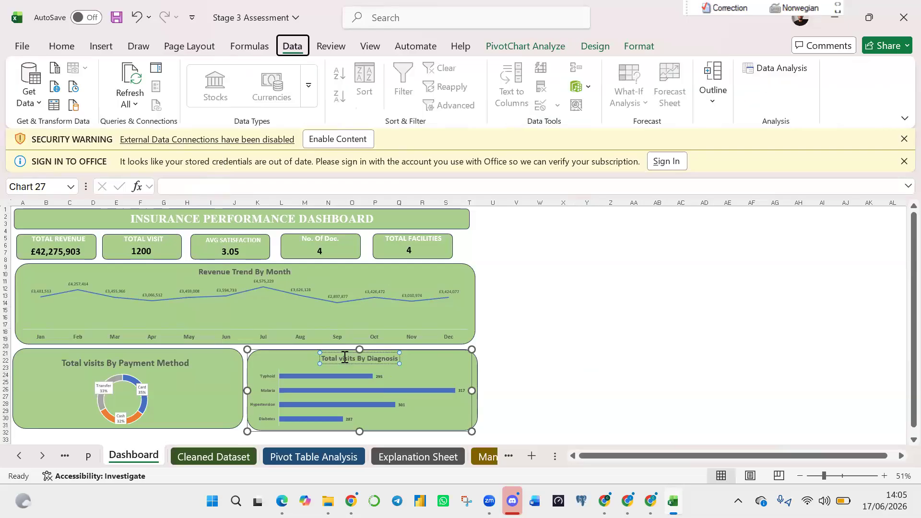
pyautogui.press('Escape')
pyautogui.click(537, 394)
pyautogui.click(371, 358)
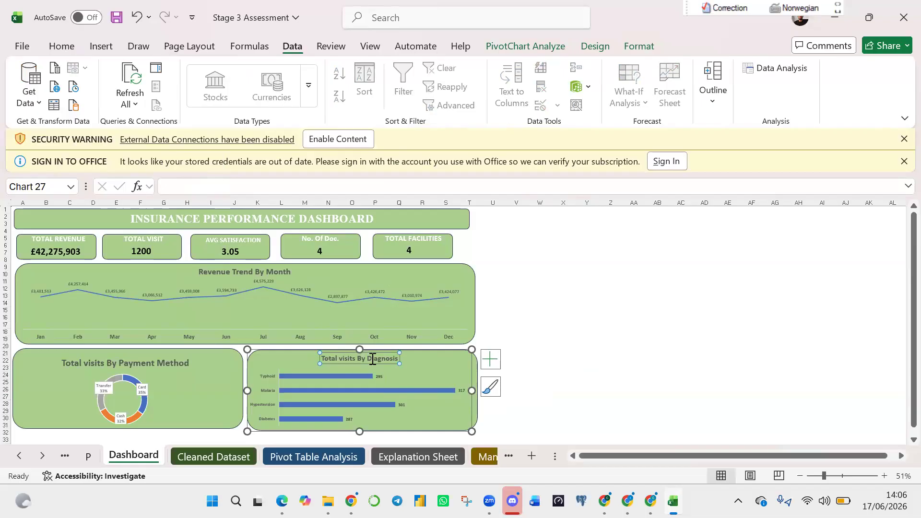
pyautogui.click(62, 46)
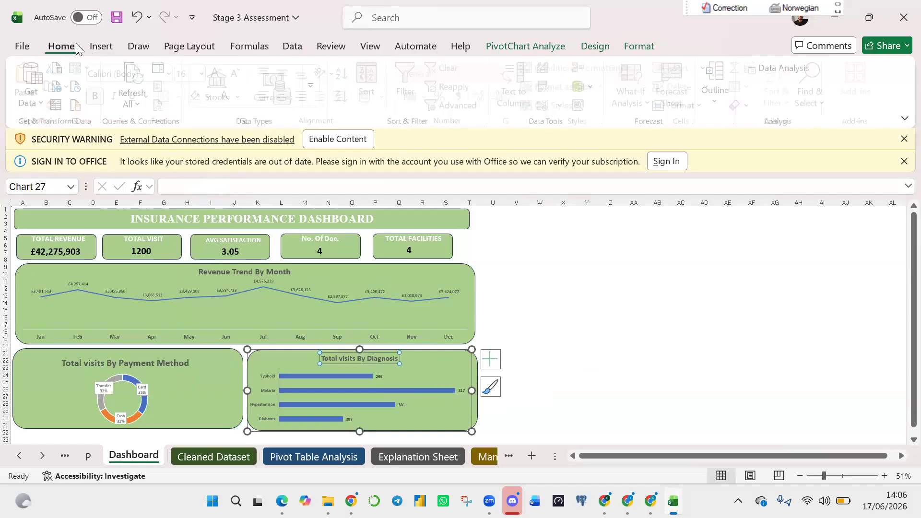
pyautogui.click(355, 356)
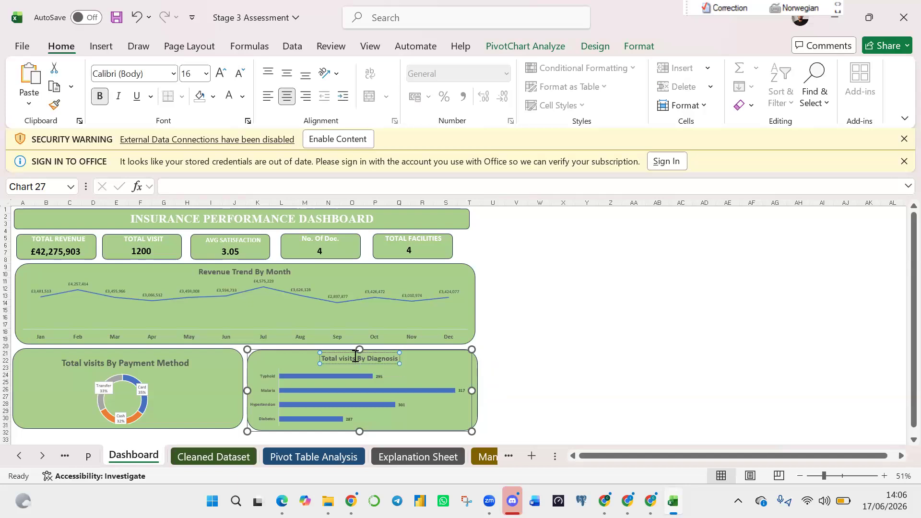
pyautogui.tripleClick(354, 356)
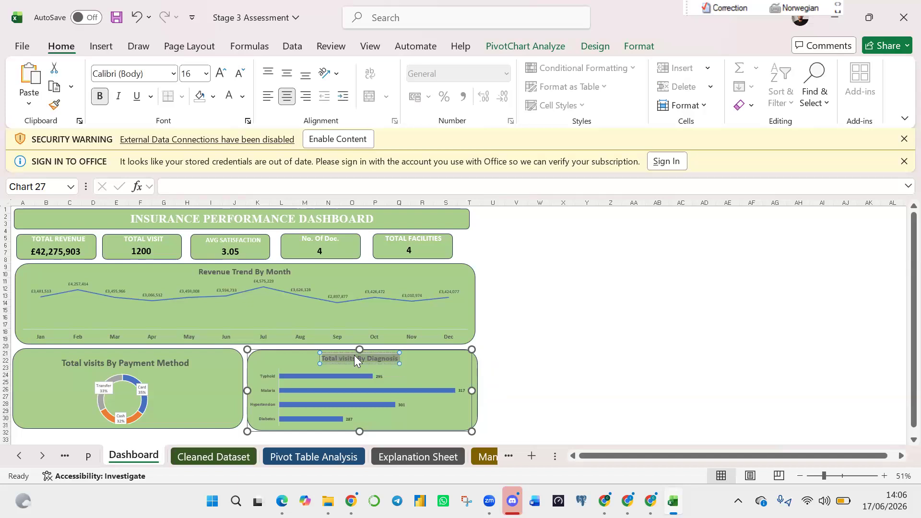
pyautogui.click(207, 75)
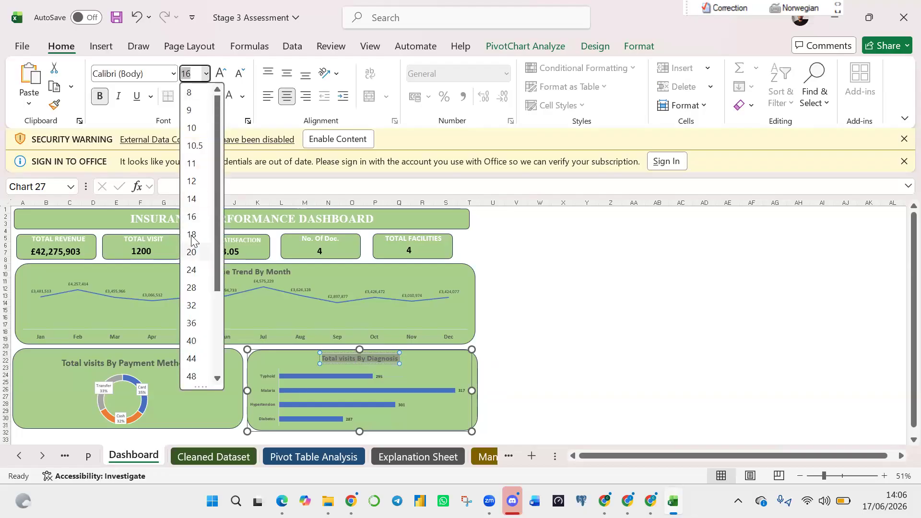
pyautogui.click(192, 234)
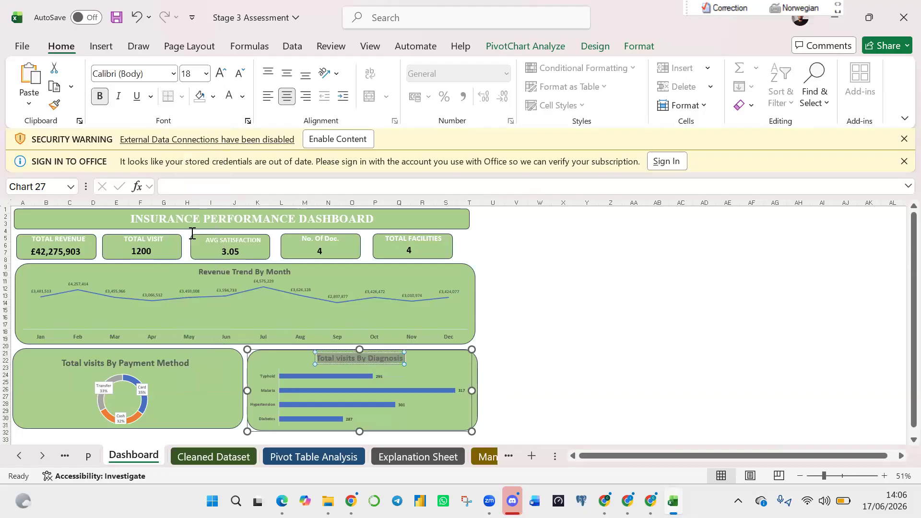
pyautogui.click(207, 74)
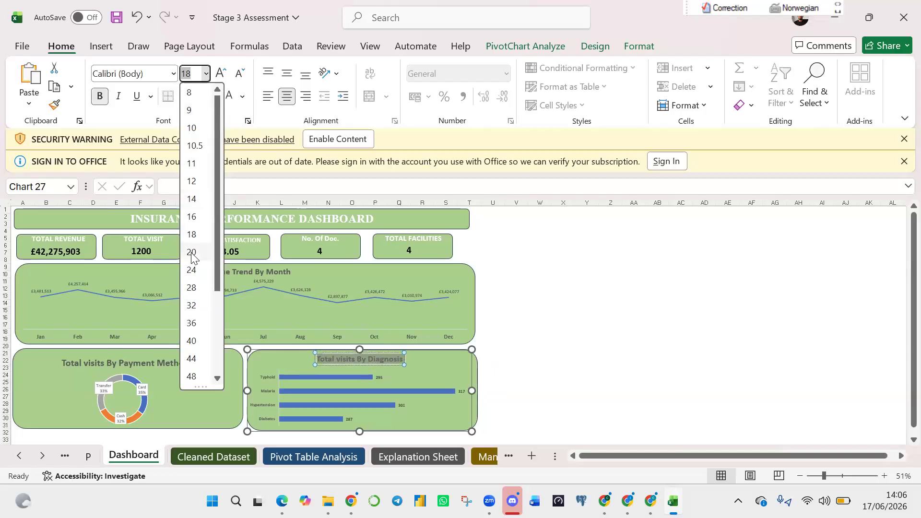
pyautogui.click(192, 252)
pyautogui.click(587, 374)
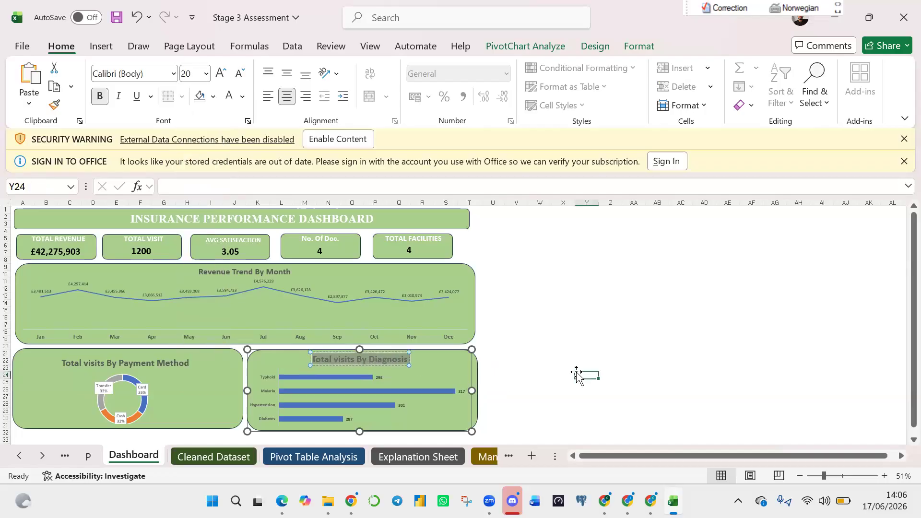
# Move the Gender slicer off the diagnosis pivot table on sheet P, sort Total_Visit largest to smallest, and return to the dashboard.
pyautogui.click(87, 458)
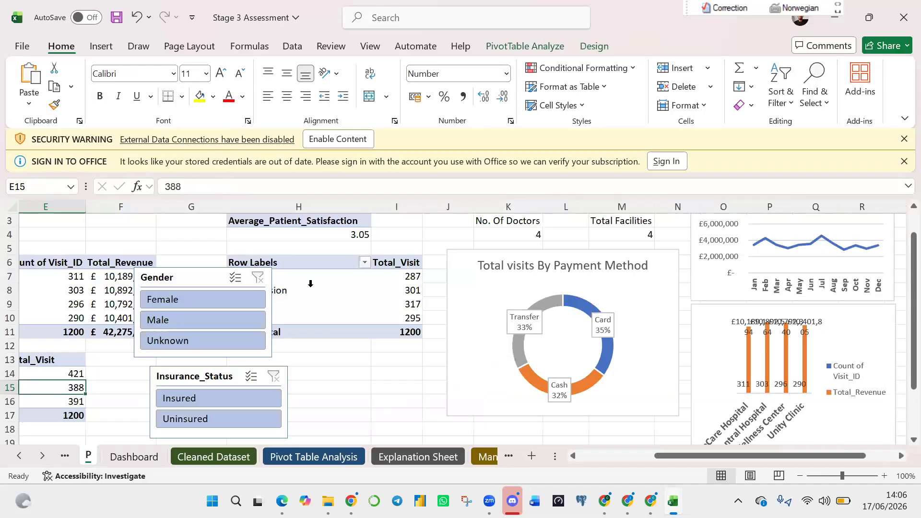
pyautogui.moveTo(201, 277); pyautogui.dragTo(524, 327)
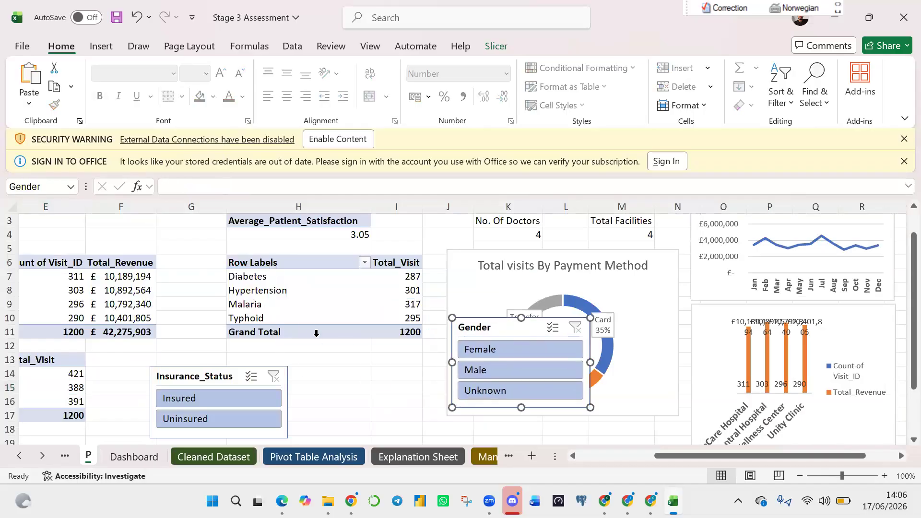
pyautogui.click(415, 278)
pyautogui.rightClick(416, 279)
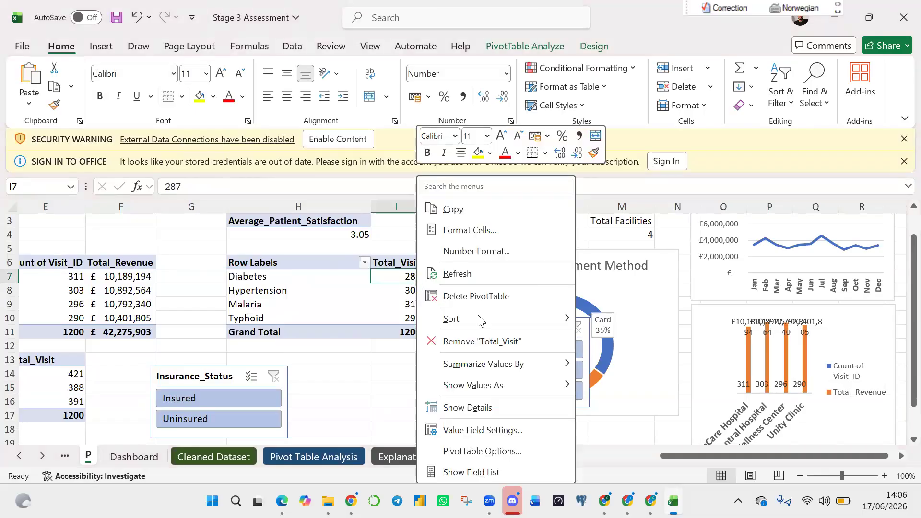
pyautogui.moveTo(482, 321)
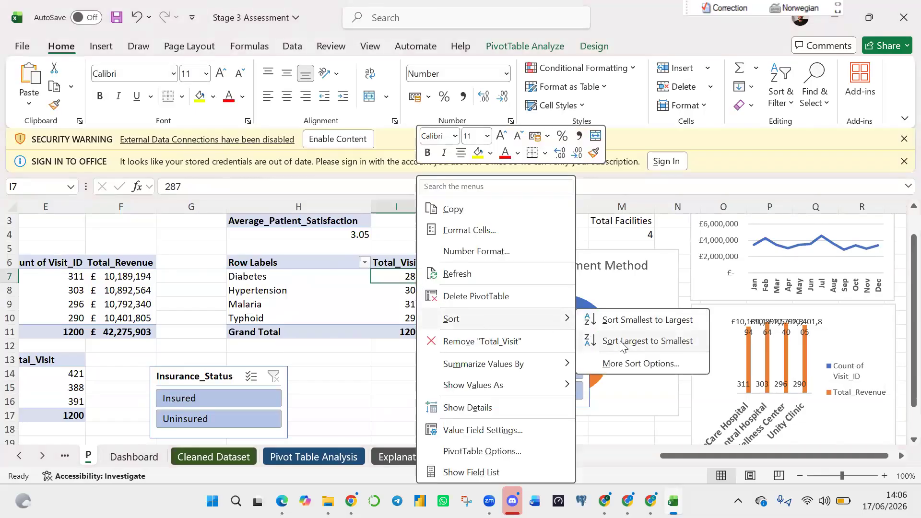
pyautogui.click(621, 346)
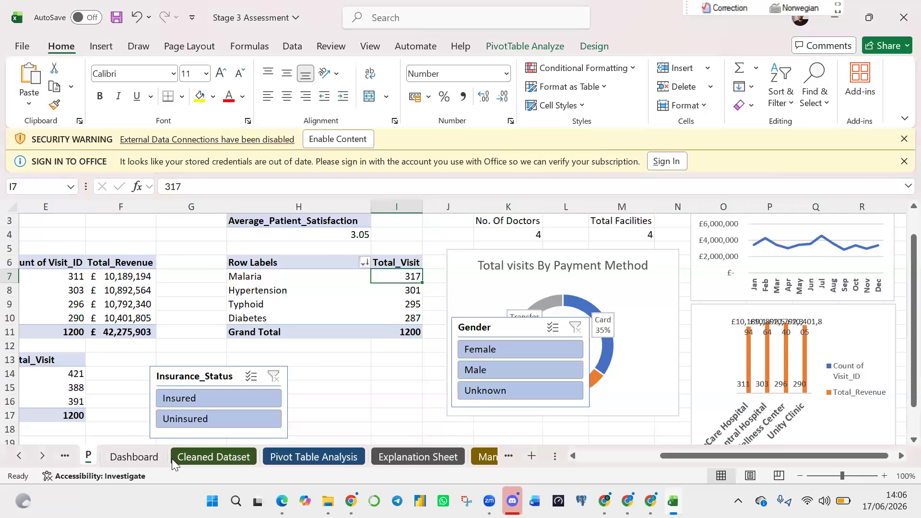
pyautogui.click(134, 457)
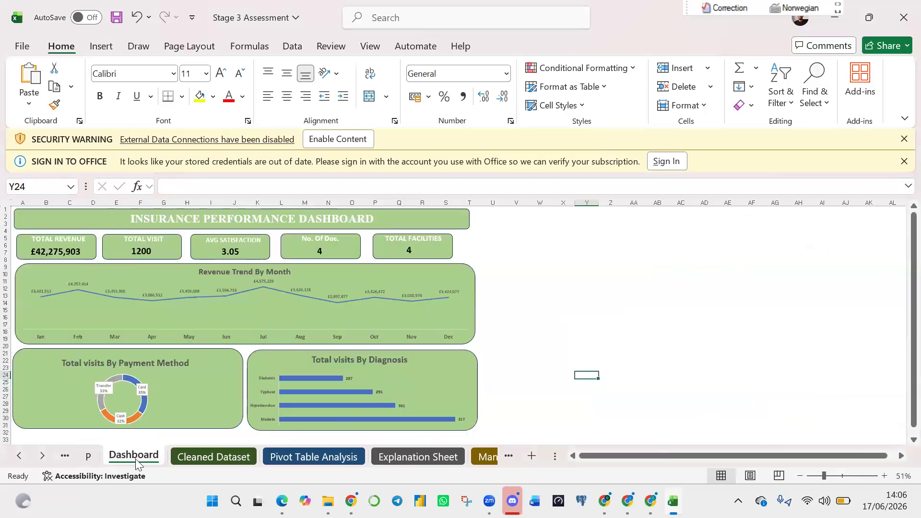
# Sort the diagnosis pivot table on sheet P by Total_Visit from smallest to largest and return to the dashboard.
pyautogui.click(89, 457)
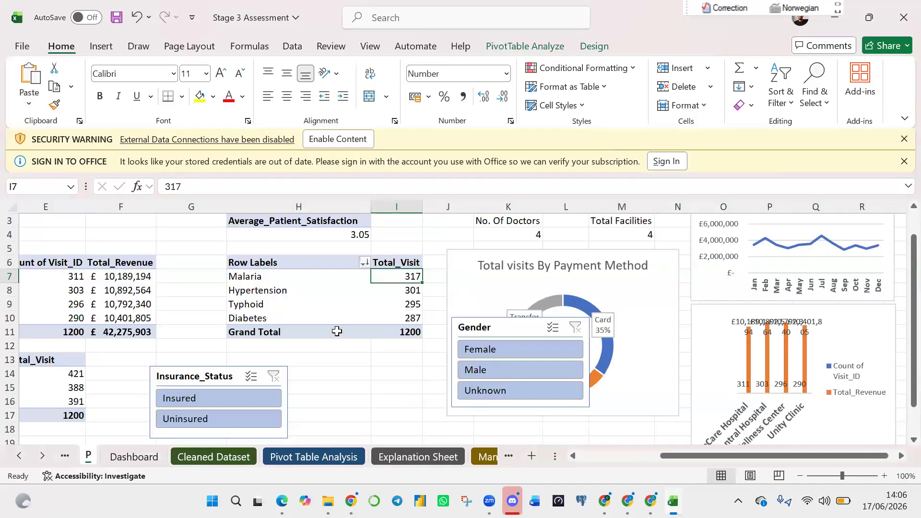
pyautogui.rightClick(391, 274)
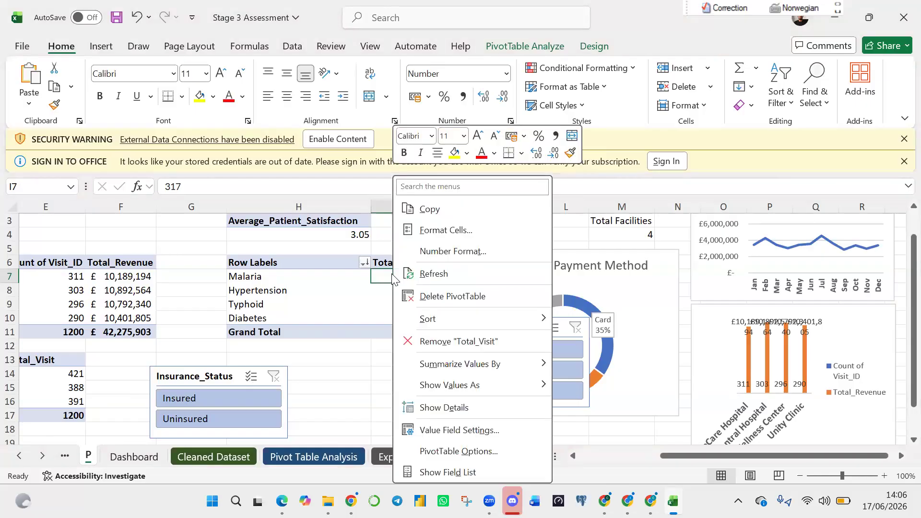
pyautogui.moveTo(463, 321)
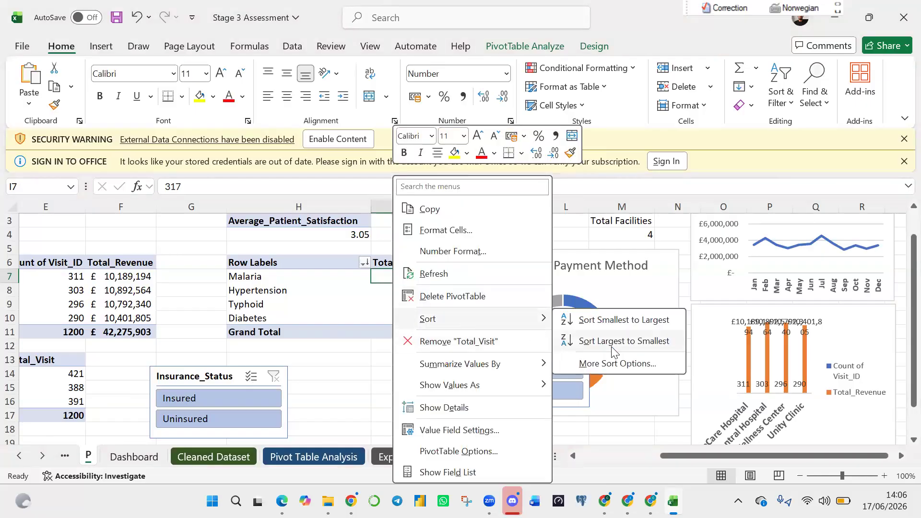
pyautogui.click(613, 325)
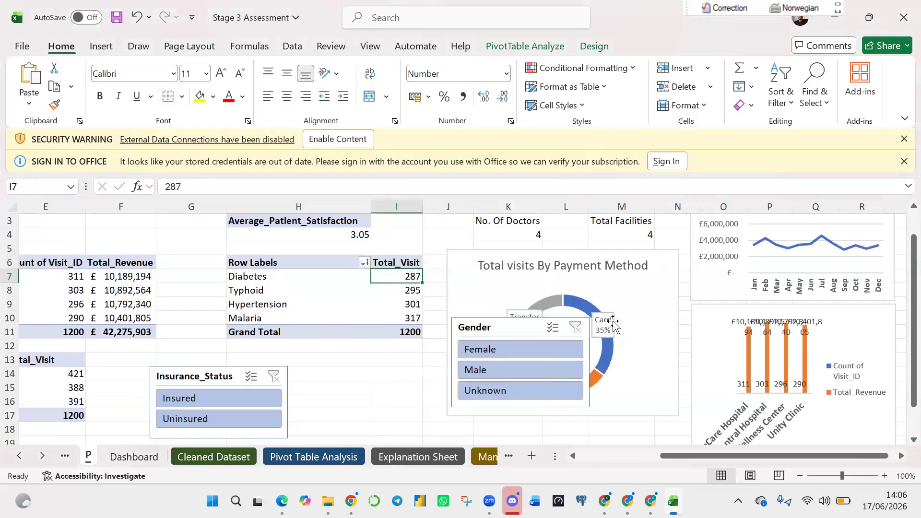
pyautogui.click(131, 458)
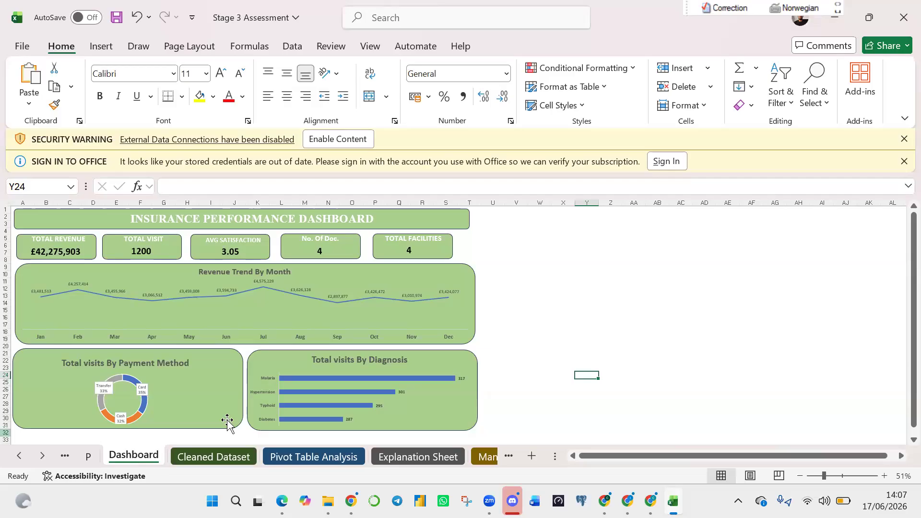
# Widen the dashboard's green title banner to reach column X and nudge the Total Facilities card's value slightly to the right.
pyautogui.click(465, 225)
pyautogui.moveTo(510, 226); pyautogui.dragTo(583, 225)
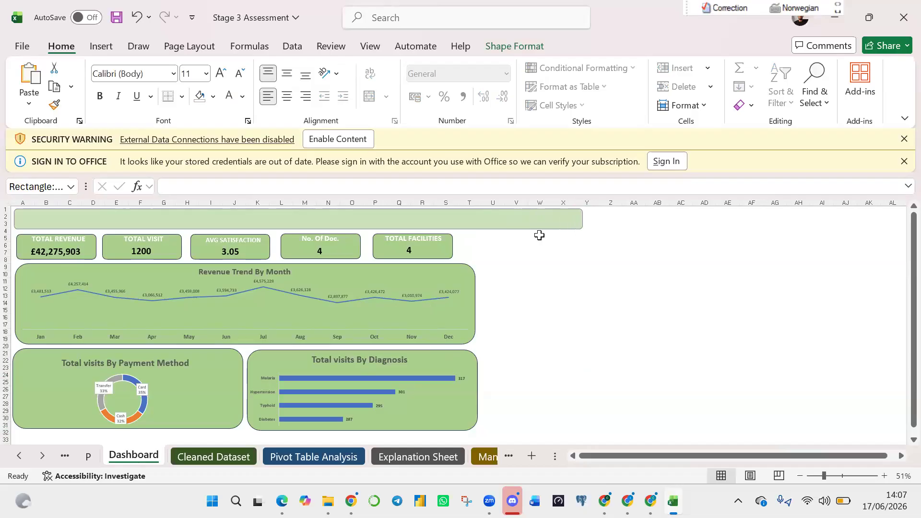
pyautogui.click(460, 249)
pyautogui.moveTo(460, 249)
pyautogui.mouseDown()
pyautogui.moveTo(451, 249)
pyautogui.moveTo(463, 250)
pyautogui.mouseUp()
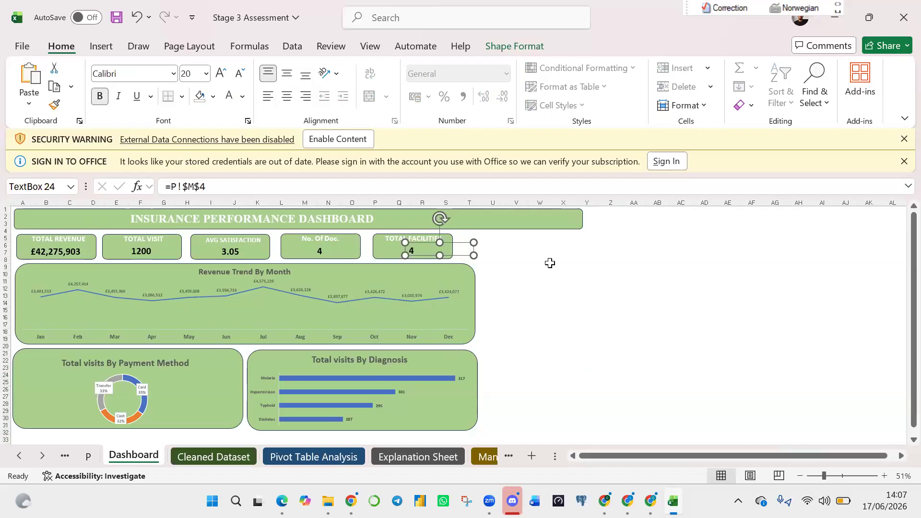
pyautogui.click(605, 288)
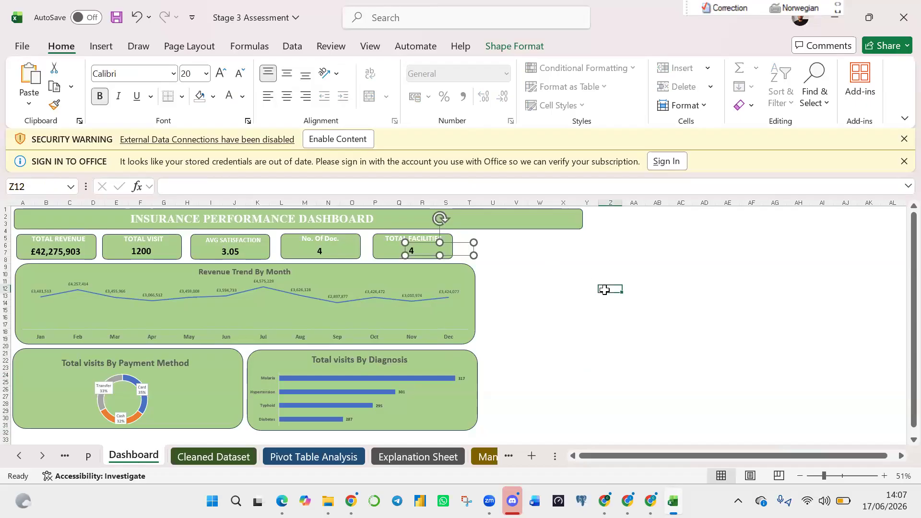
# Cut the Gender slicer from sheet P and place it on the dashboard beside the KPI cards, beneath the widened title banner.
pyautogui.click(88, 457)
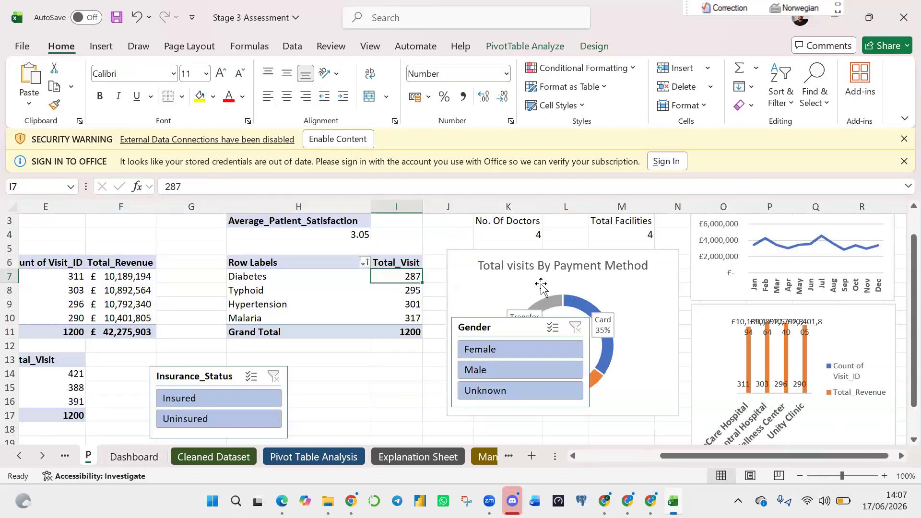
pyautogui.click(475, 330)
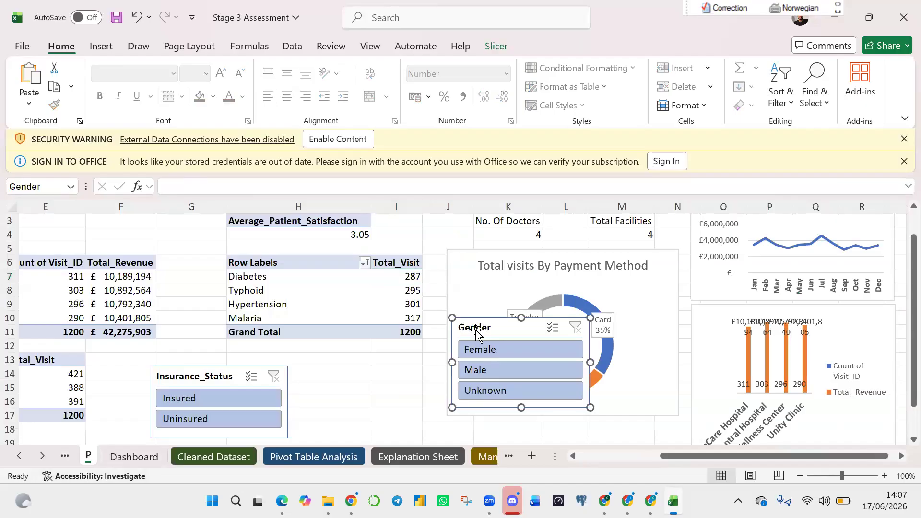
pyautogui.hotkey('ctrl', 'x')
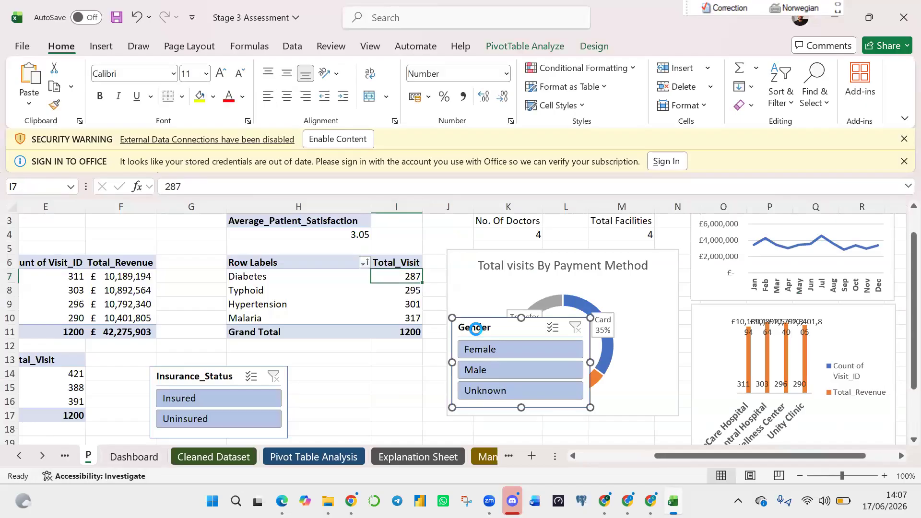
pyautogui.click(132, 457)
pyautogui.click(529, 263)
pyautogui.hotkey('ctrl', 'v')
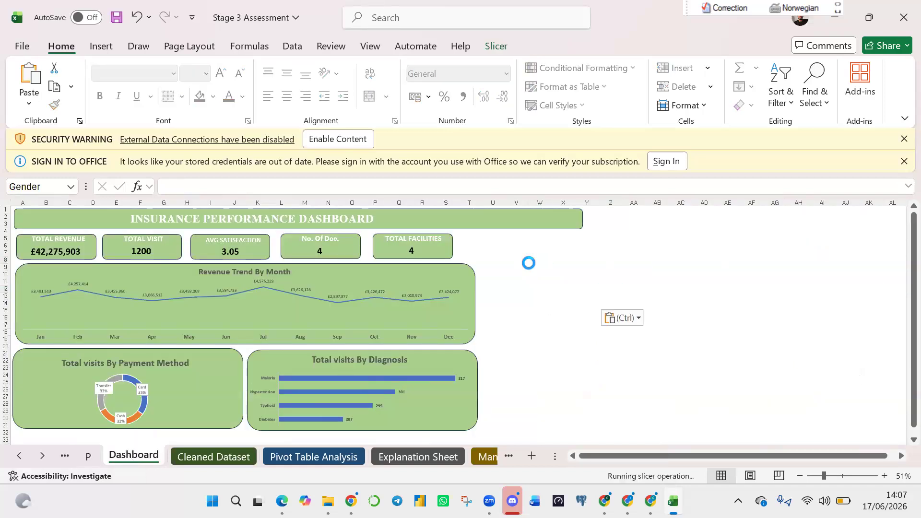
pyautogui.moveTo(547, 263); pyautogui.dragTo(521, 244)
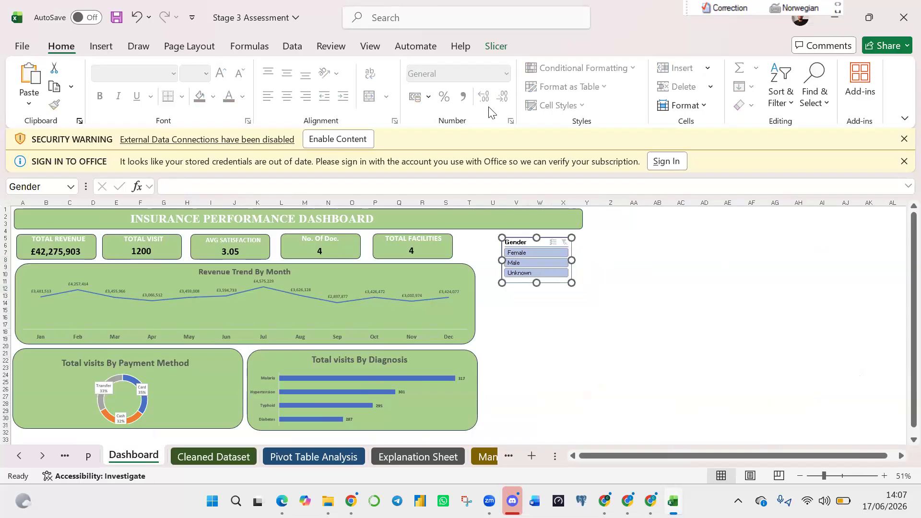
# Apply the light green style to the Gender slicer and resize it to about 6.9 cm wide, reaching down to row 14.
pyautogui.click(495, 47)
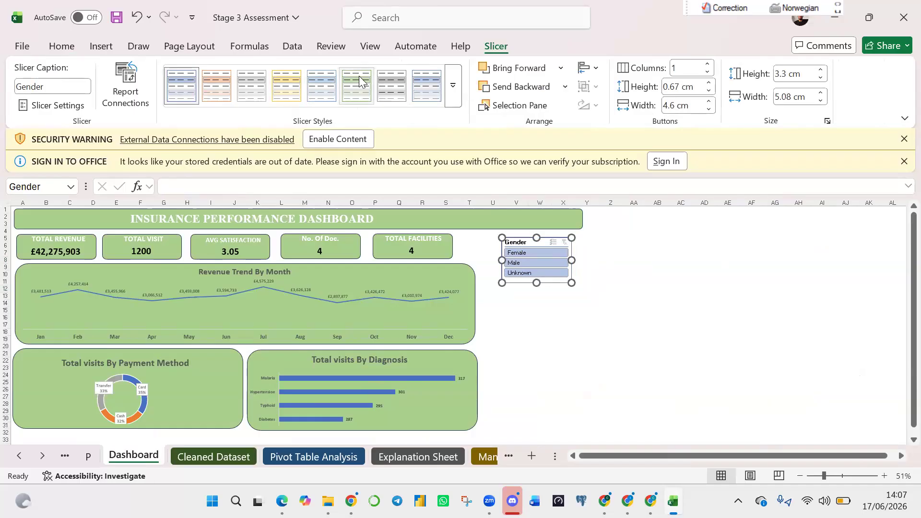
pyautogui.click(359, 82)
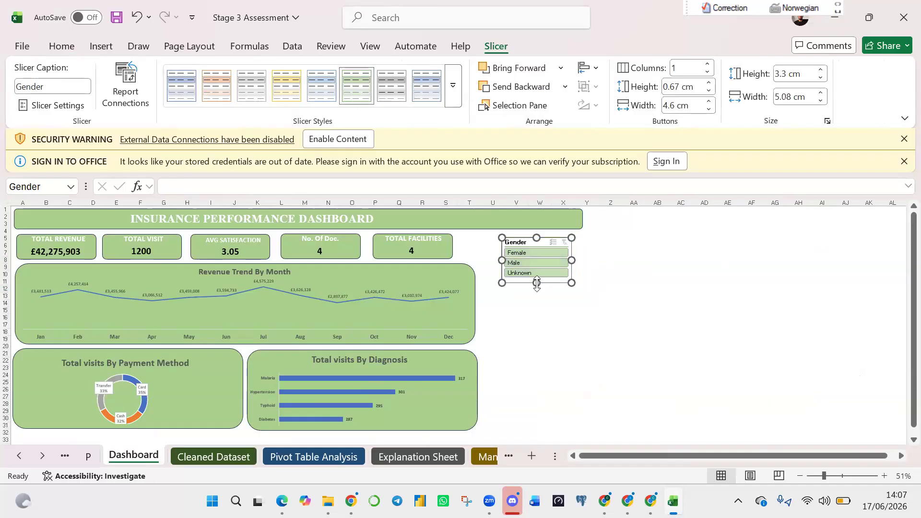
pyautogui.moveTo(536, 283); pyautogui.dragTo(536, 309)
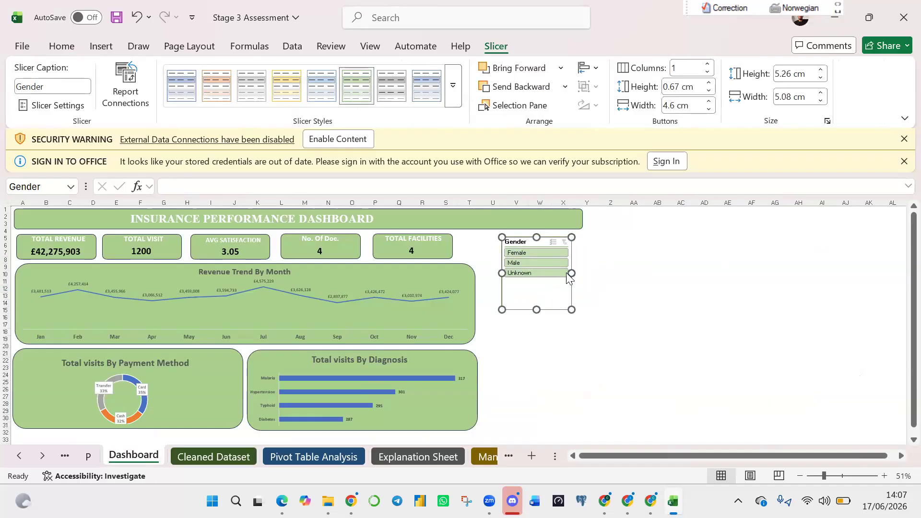
pyautogui.moveTo(572, 273); pyautogui.dragTo(596, 270)
pyautogui.moveTo(501, 273); pyautogui.dragTo(493, 275)
pyautogui.moveTo(564, 242); pyautogui.dragTo(556, 241)
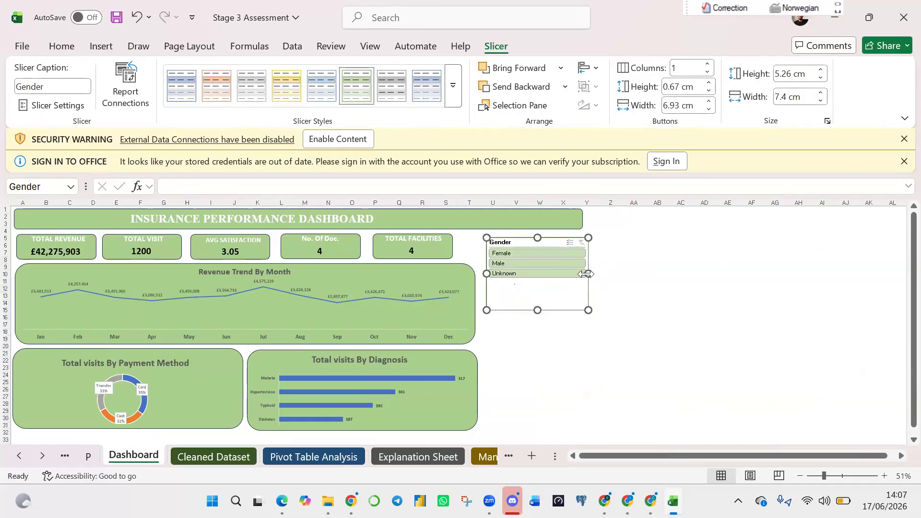
pyautogui.moveTo(586, 273); pyautogui.dragTo(582, 275)
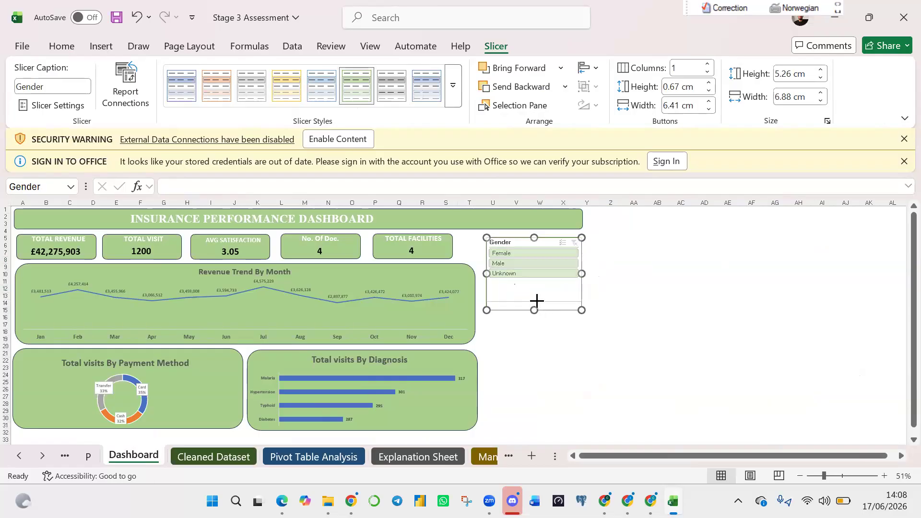
pyautogui.moveTo(534, 310); pyautogui.dragTo(534, 300)
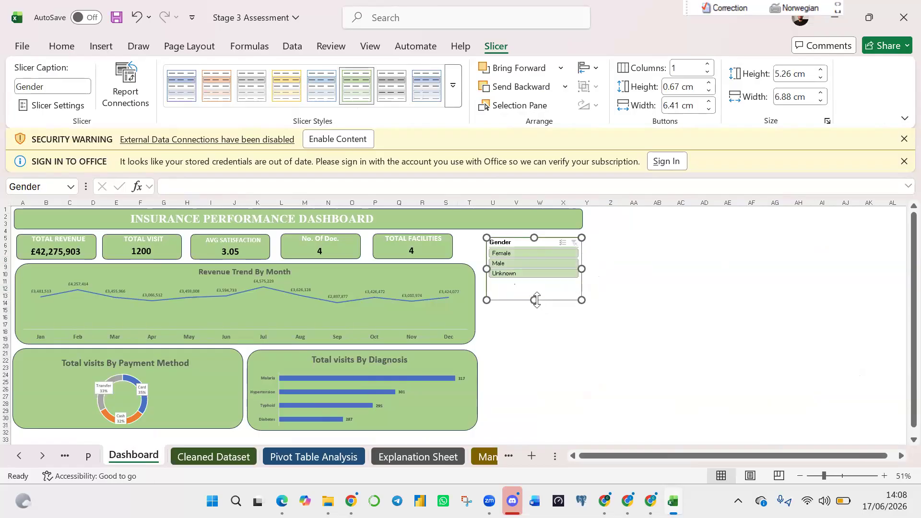
# Cut the Insurance_Status slicer from sheet P and place it on the dashboard beneath the Gender slicer.
pyautogui.click(106, 46)
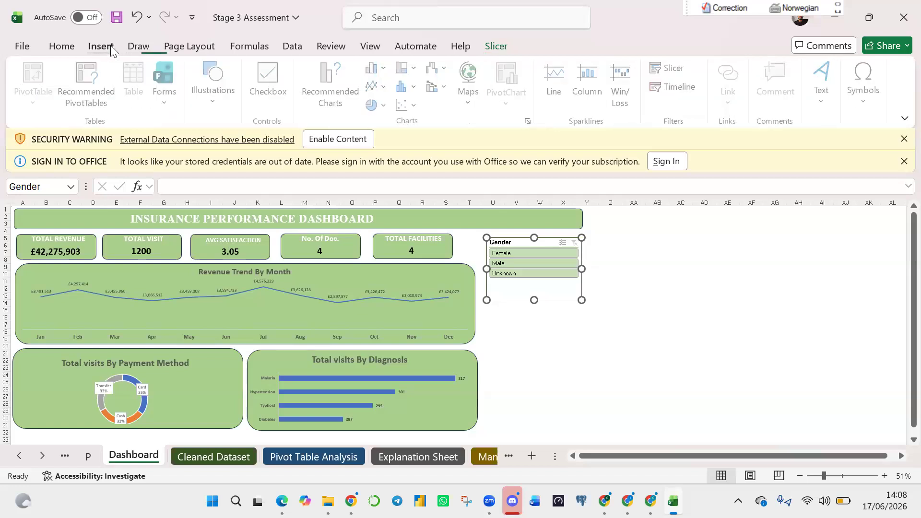
pyautogui.click(88, 455)
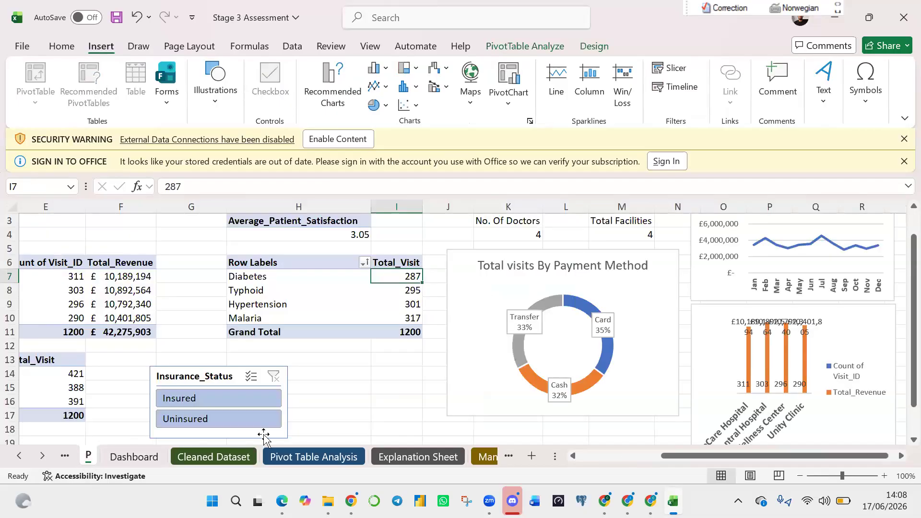
pyautogui.click(191, 376)
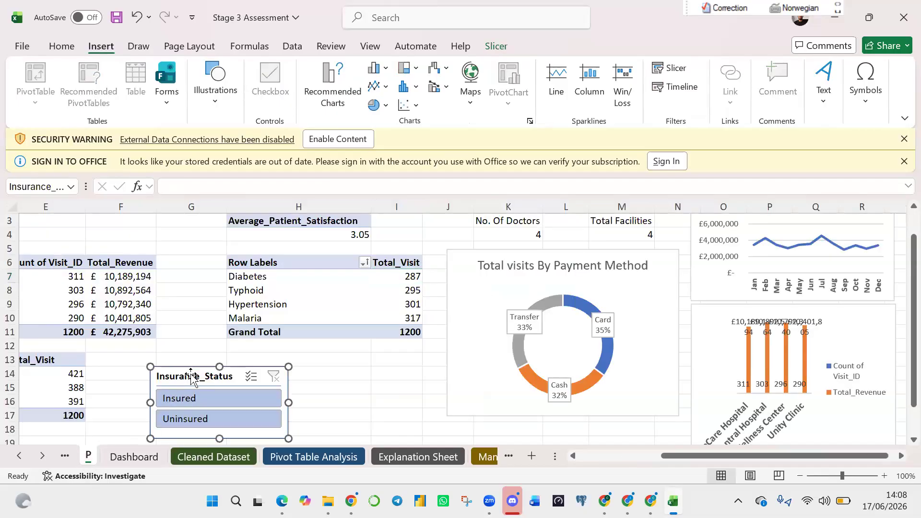
pyautogui.hotkey('ctrl', 'x')
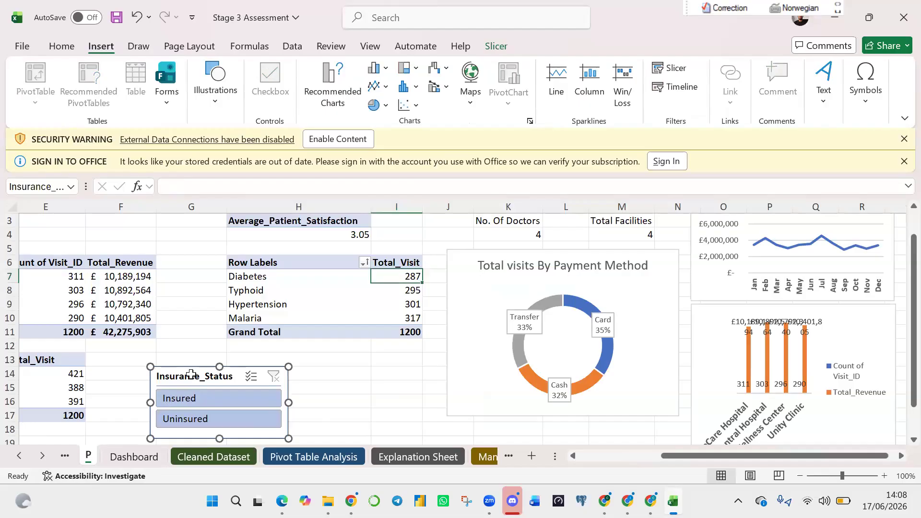
pyautogui.click(117, 460)
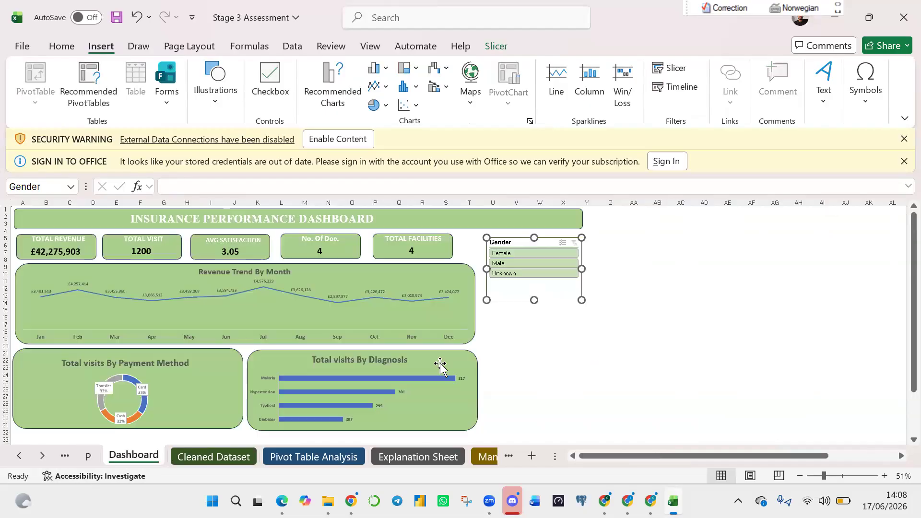
pyautogui.click(534, 339)
pyautogui.hotkey('ctrl', 'v')
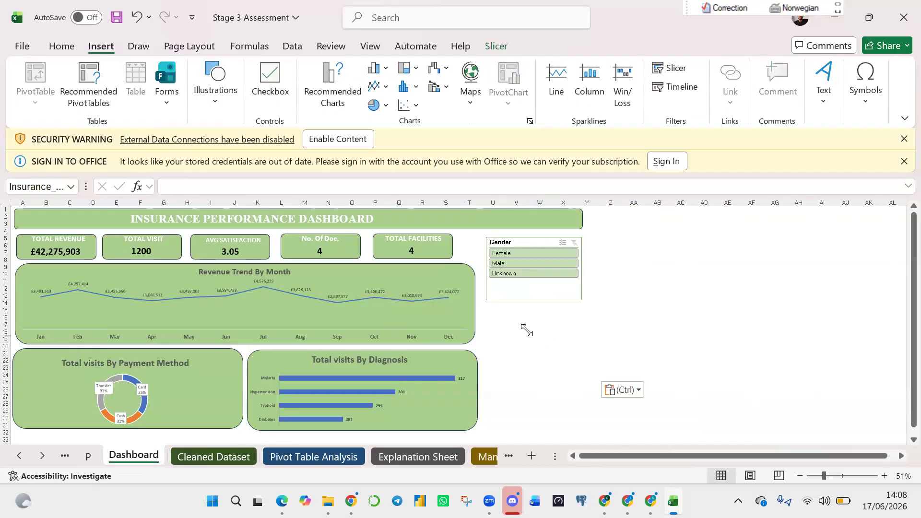
pyautogui.moveTo(548, 344); pyautogui.dragTo(509, 320)
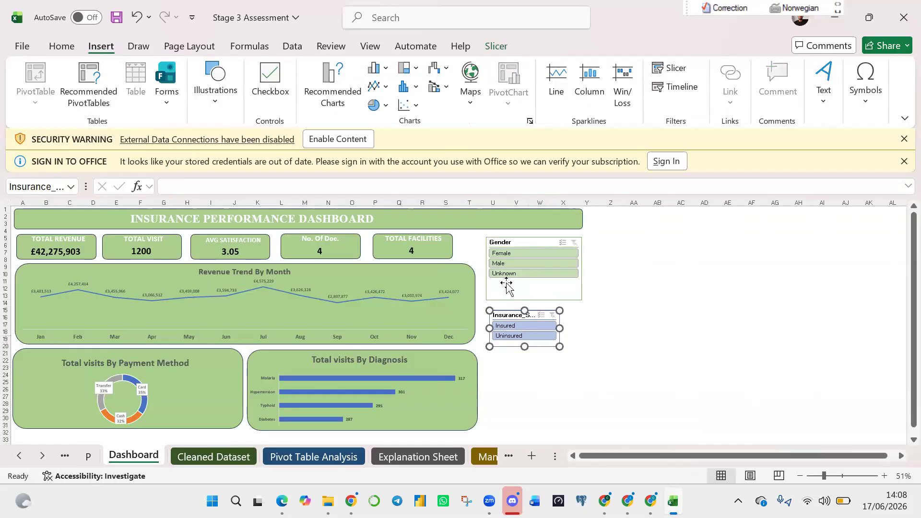
# Apply the light green slicer style used on the Gender slicer to the Insurance_Status slicer.
pyautogui.click(507, 241)
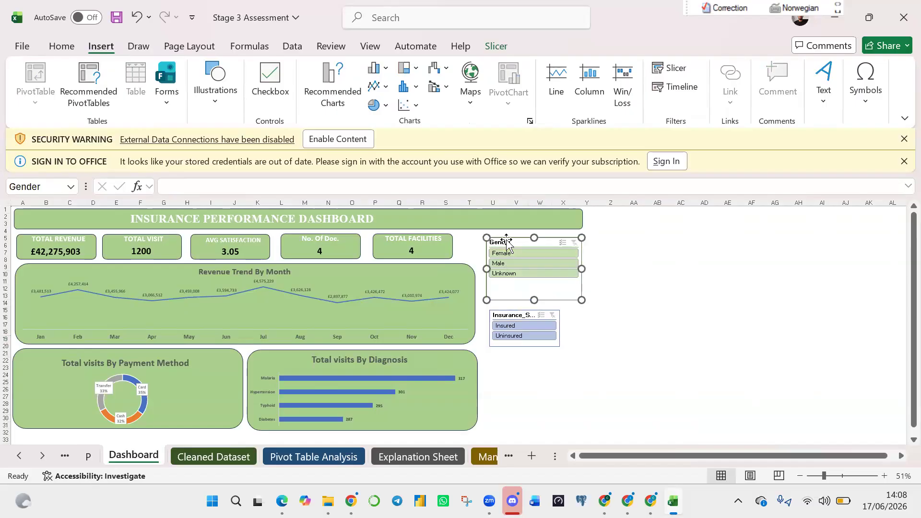
pyautogui.click(61, 47)
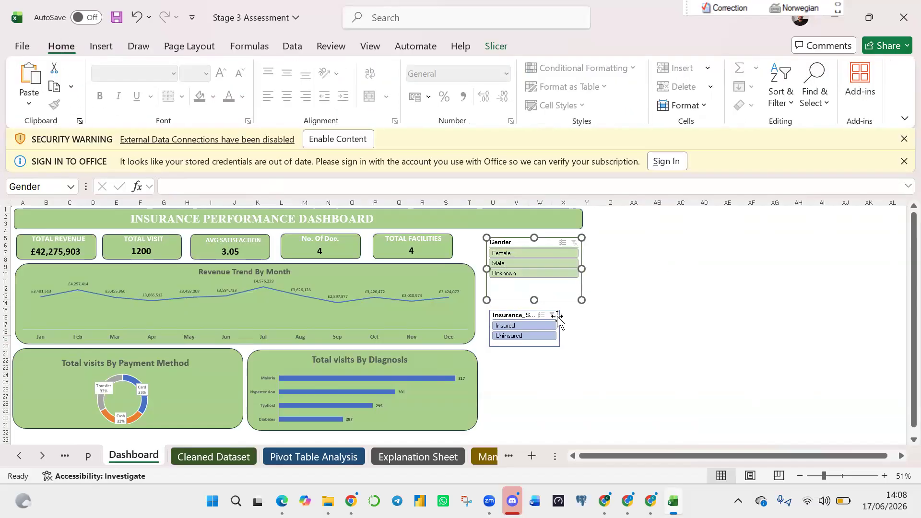
pyautogui.click(500, 318)
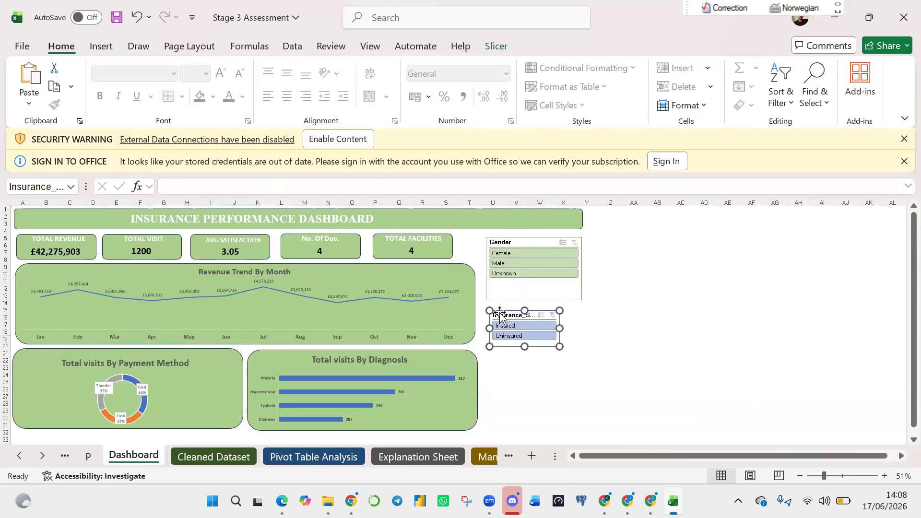
pyautogui.click(497, 46)
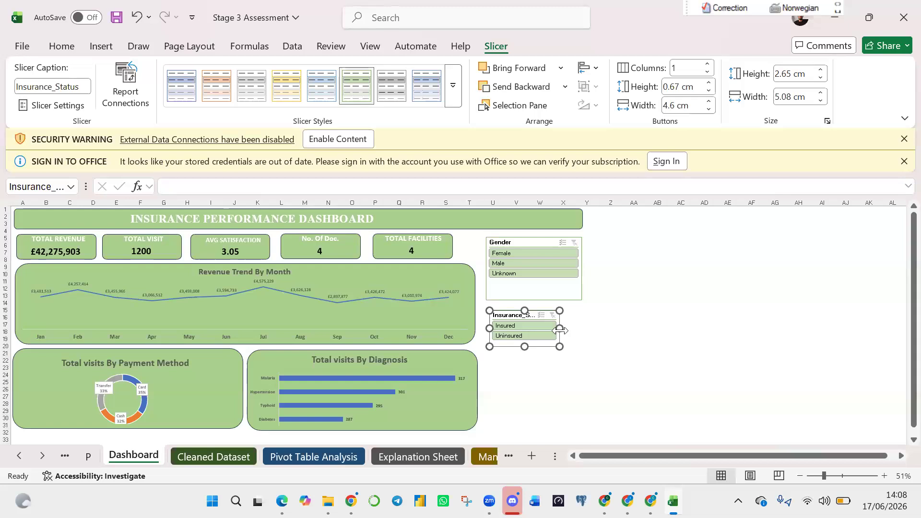
# Resize the Insurance_Status slicer to about 3.6 cm high and 6.85 cm wide and align it directly beneath the Gender slicer.
pyautogui.moveTo(560, 328); pyautogui.dragTo(590, 329)
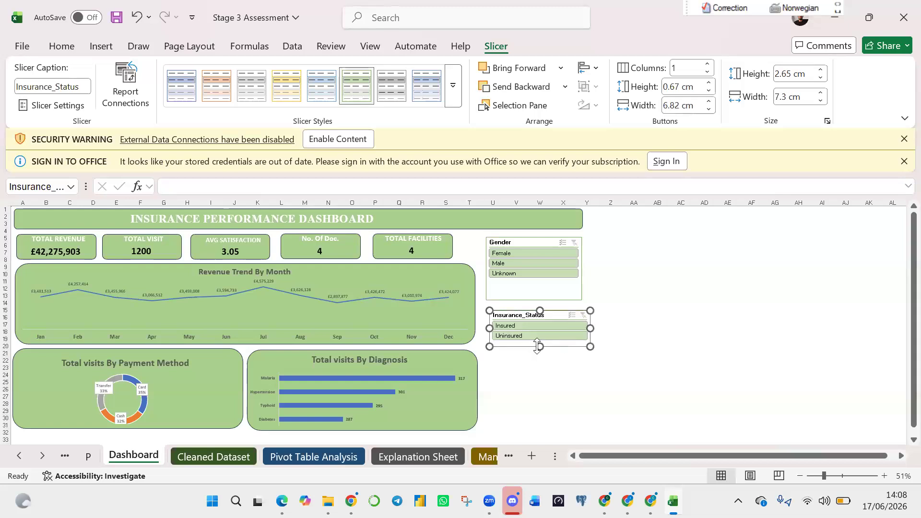
pyautogui.moveTo(540, 347); pyautogui.dragTo(540, 359)
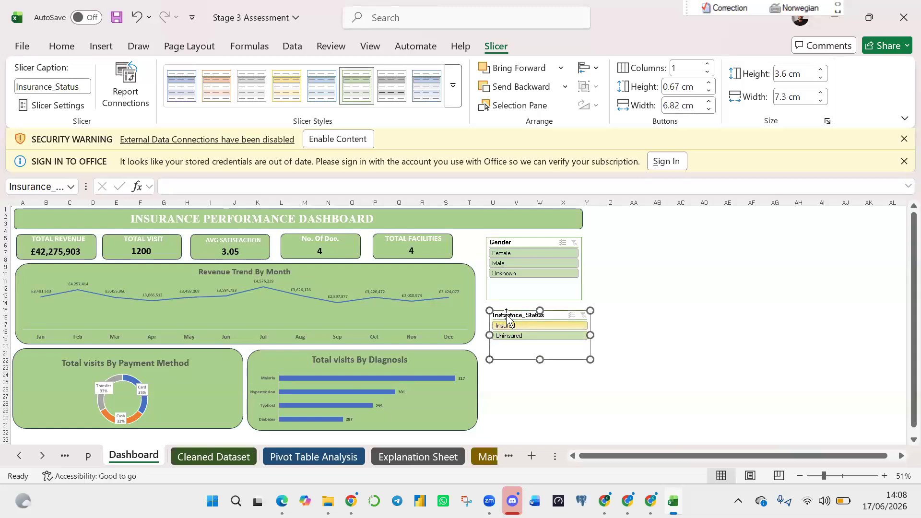
pyautogui.moveTo(506, 314); pyautogui.dragTo(505, 309)
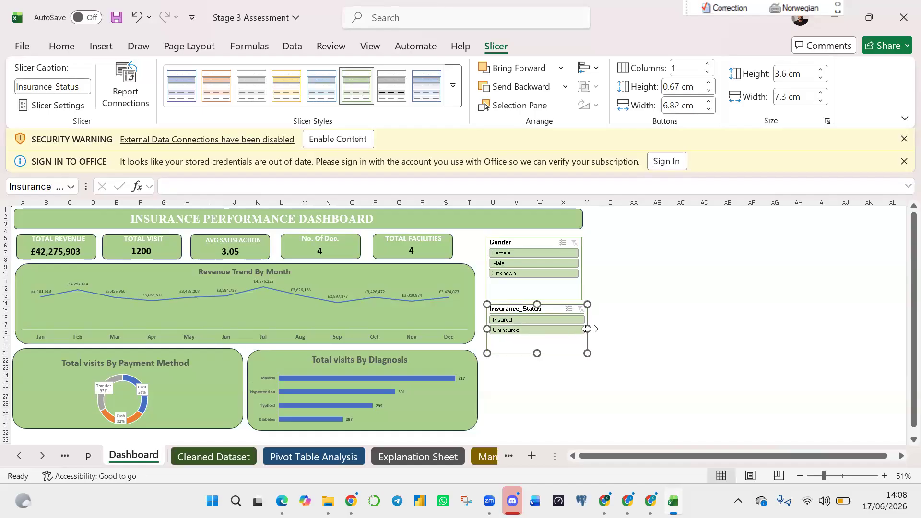
pyautogui.moveTo(580, 329); pyautogui.dragTo(582, 329)
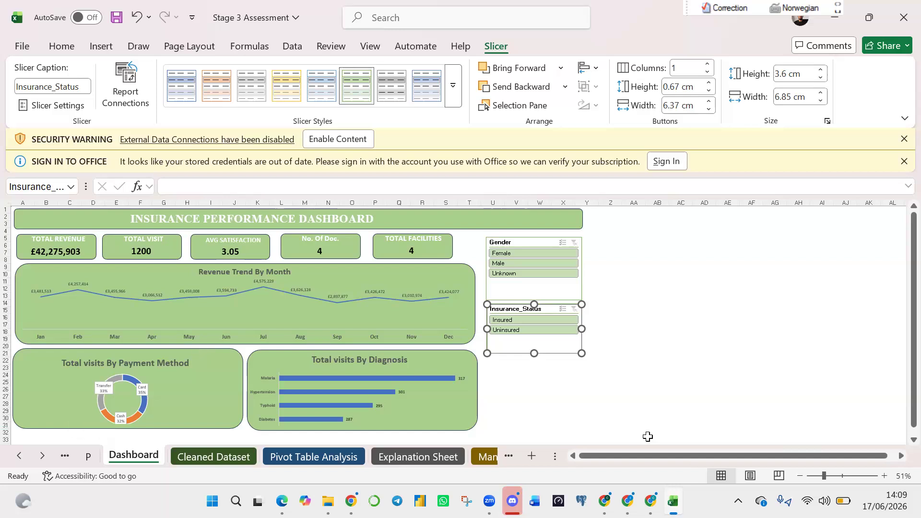
pyautogui.click(664, 353)
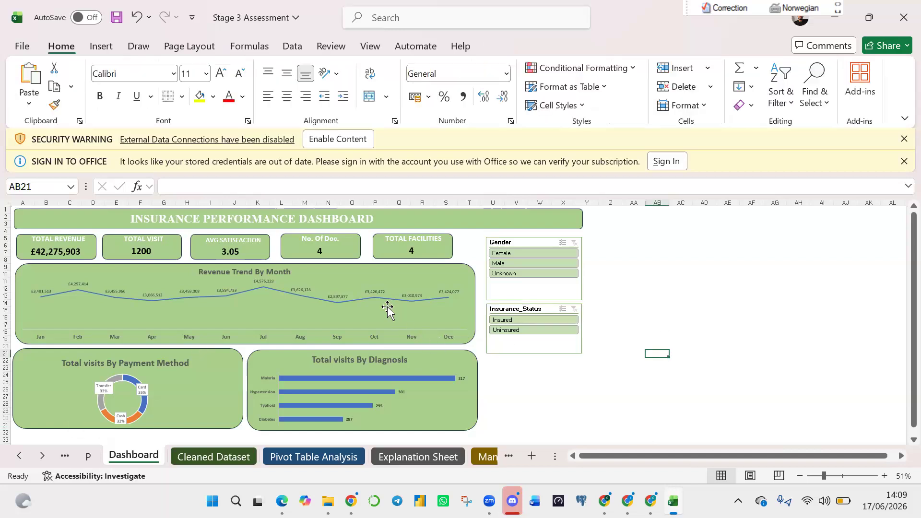
# Make the data labels on the Revenue Trend By Month line chart bold.
pyautogui.click(419, 295)
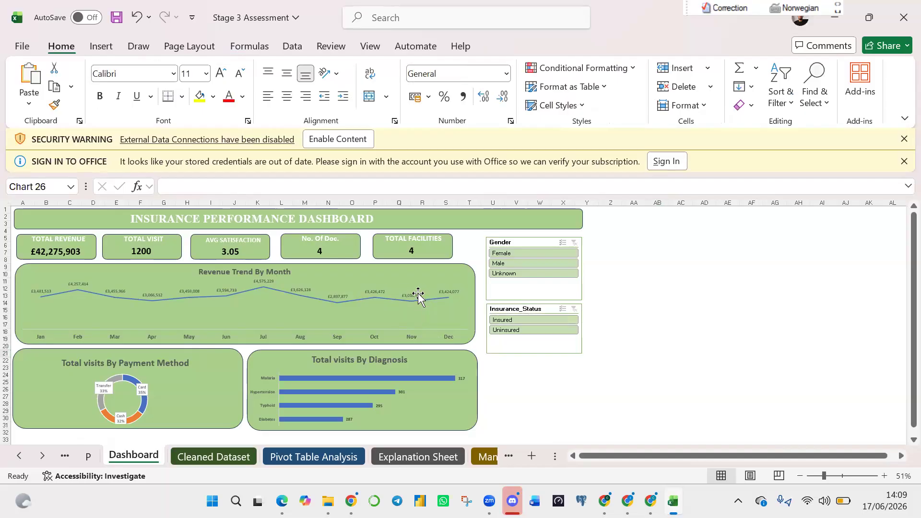
pyautogui.click(103, 99)
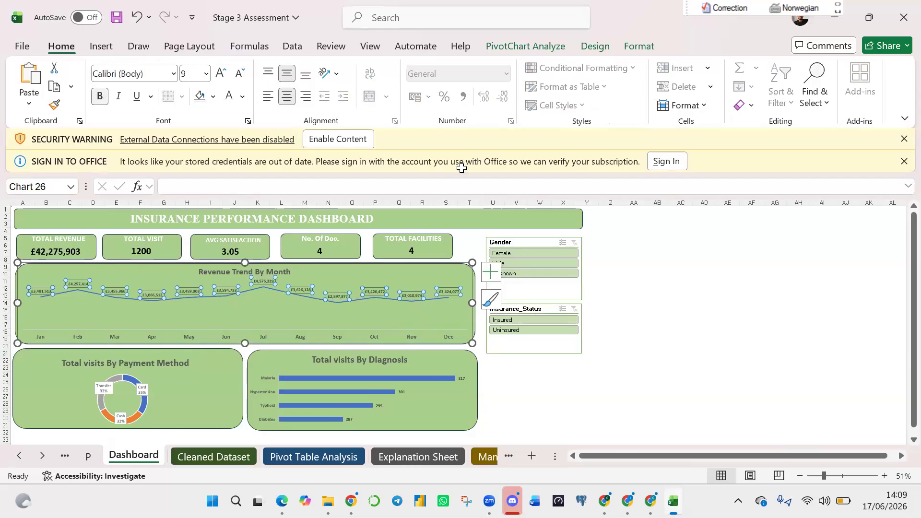
pyautogui.click(686, 289)
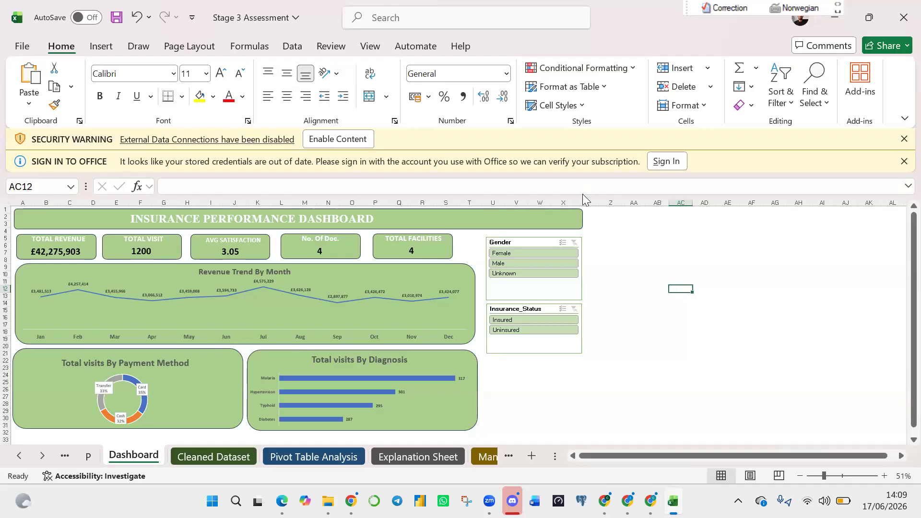
# Test the Gender slicer by filtering the dashboard to Female and clearing the filter again.
pyautogui.click(523, 251)
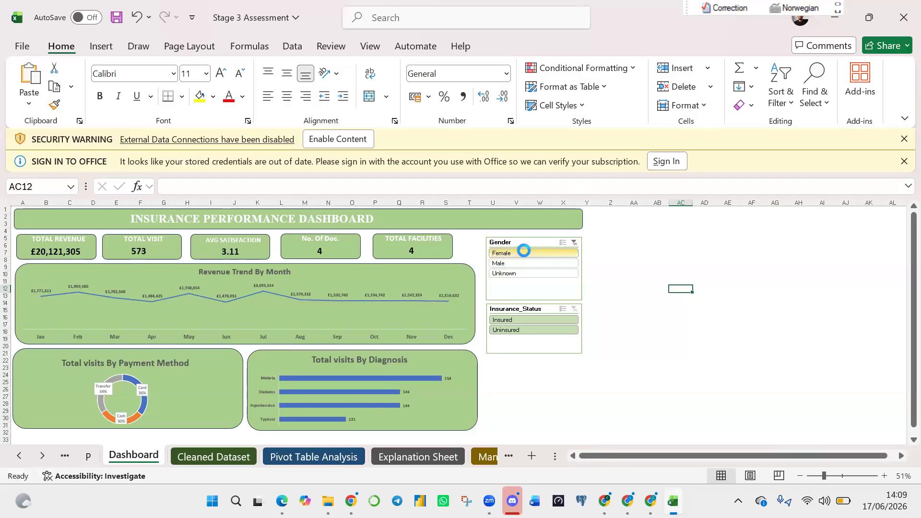
pyautogui.click(576, 242)
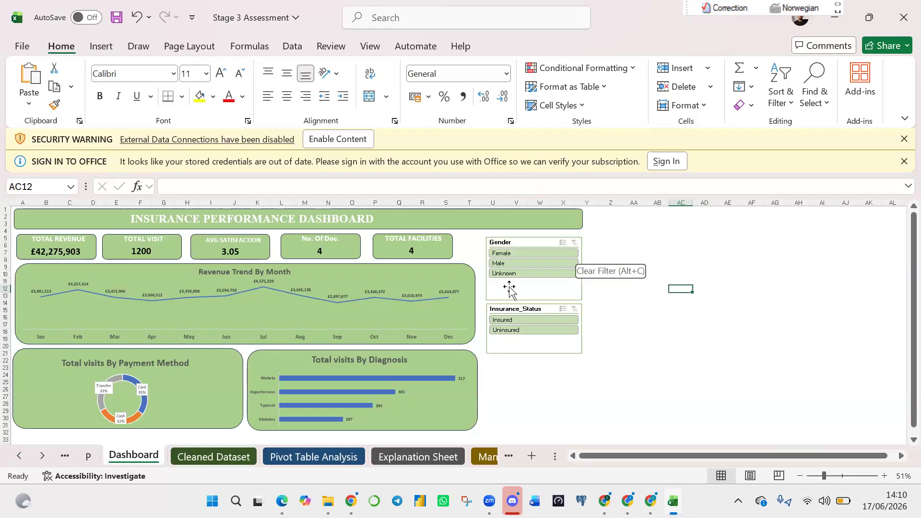
# Insert a line PivotChart from the facility pivot table on sheet P, delete it, and return to the dashboard.
pyautogui.click(88, 456)
pyautogui.moveTo(729, 288)
pyautogui.mouseDown()
pyautogui.moveTo(675, 302)
pyautogui.moveTo(727, 293)
pyautogui.mouseUp()
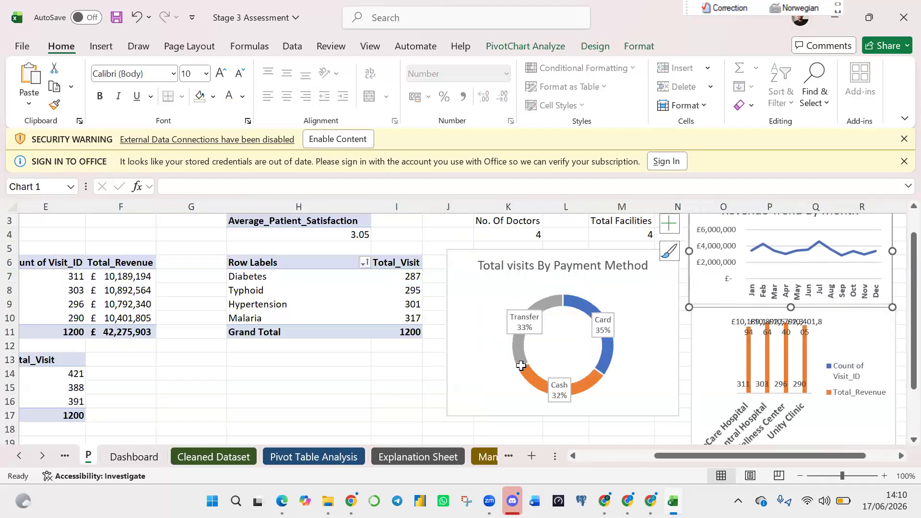
pyautogui.click(94, 300)
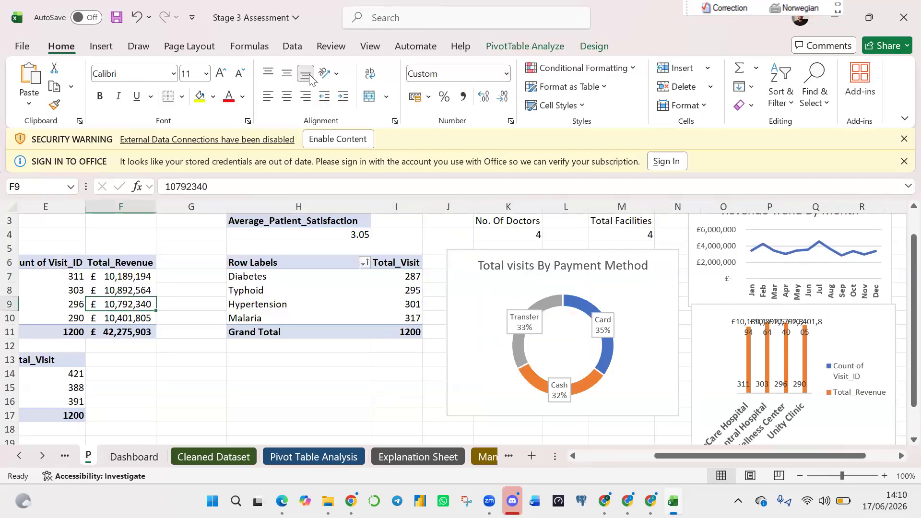
pyautogui.click(295, 48)
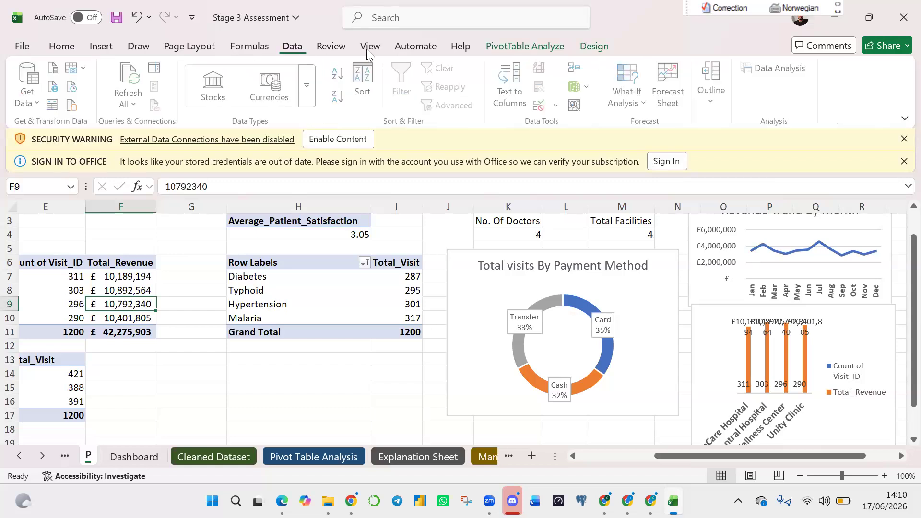
pyautogui.click(100, 48)
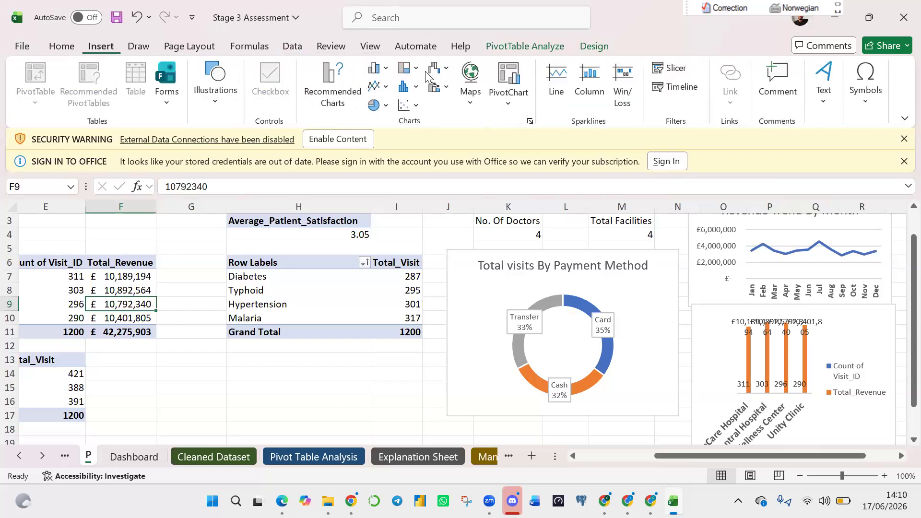
pyautogui.click(515, 70)
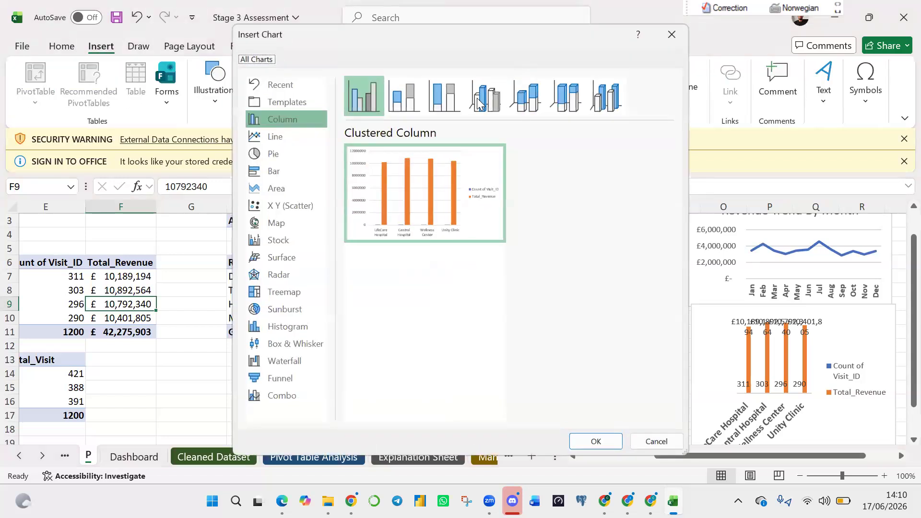
pyautogui.click(277, 140)
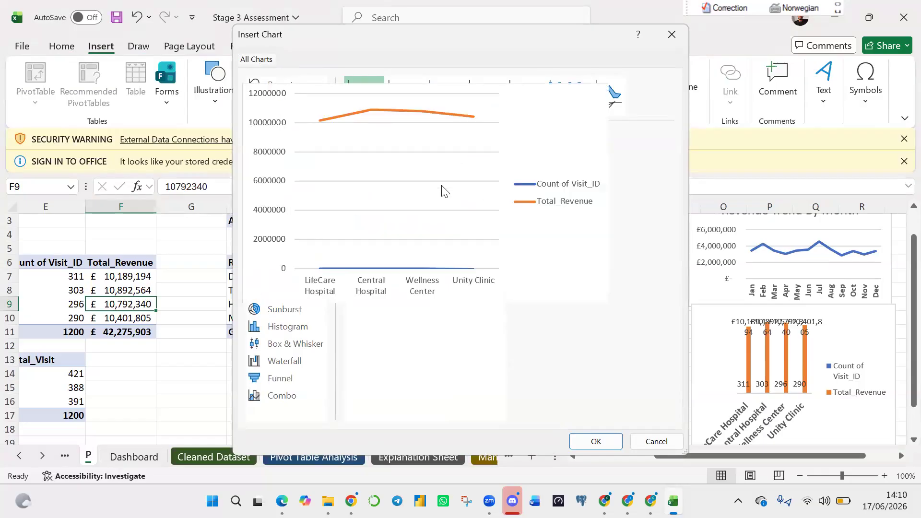
pyautogui.click(595, 447)
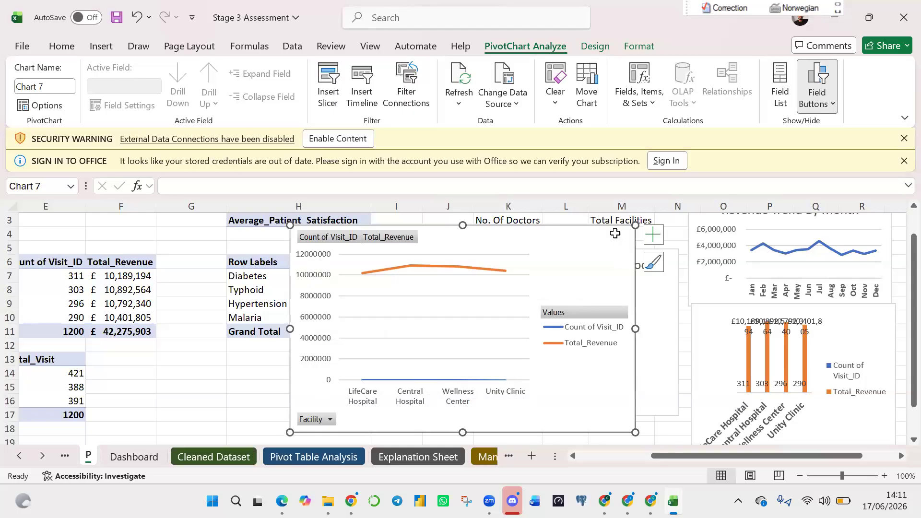
pyautogui.press('Delete')
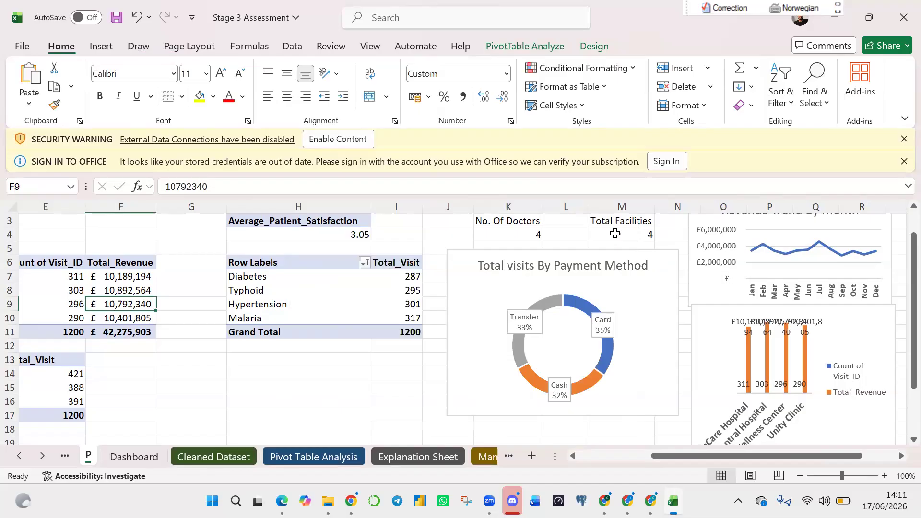
pyautogui.click(125, 459)
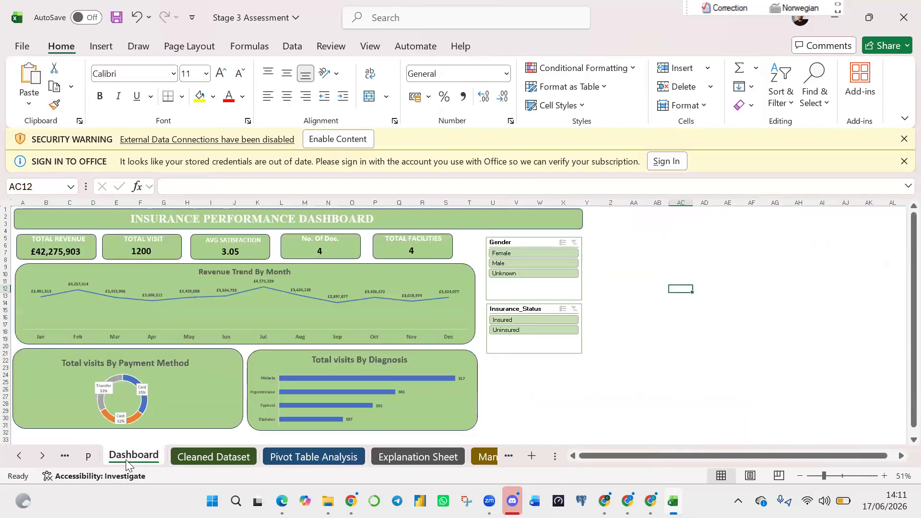